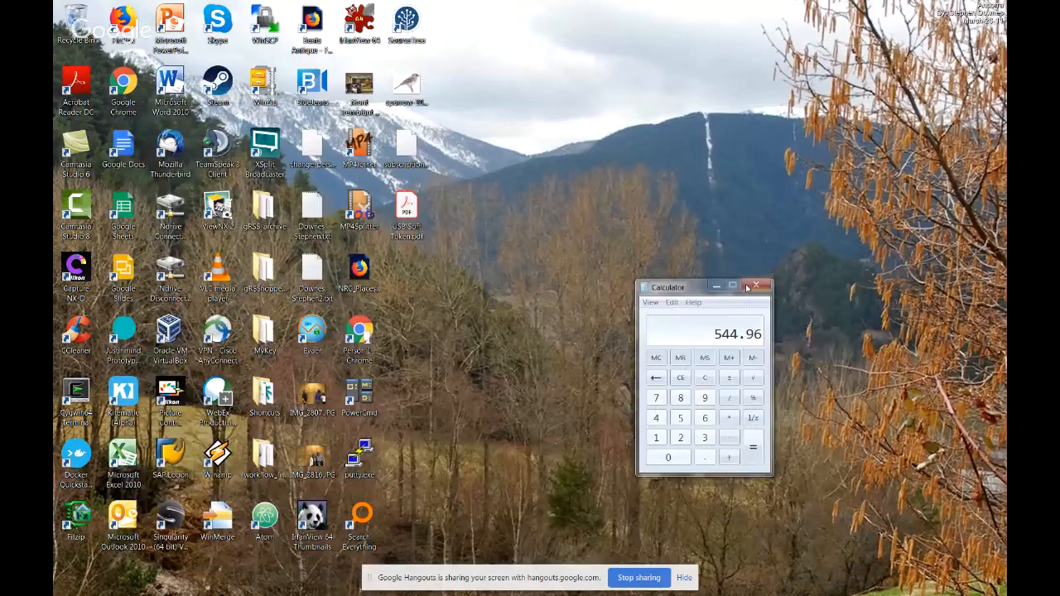
Close the Calculator and bring the browser window with the Course Videos page onto the shared desktop
left_click(754, 286)
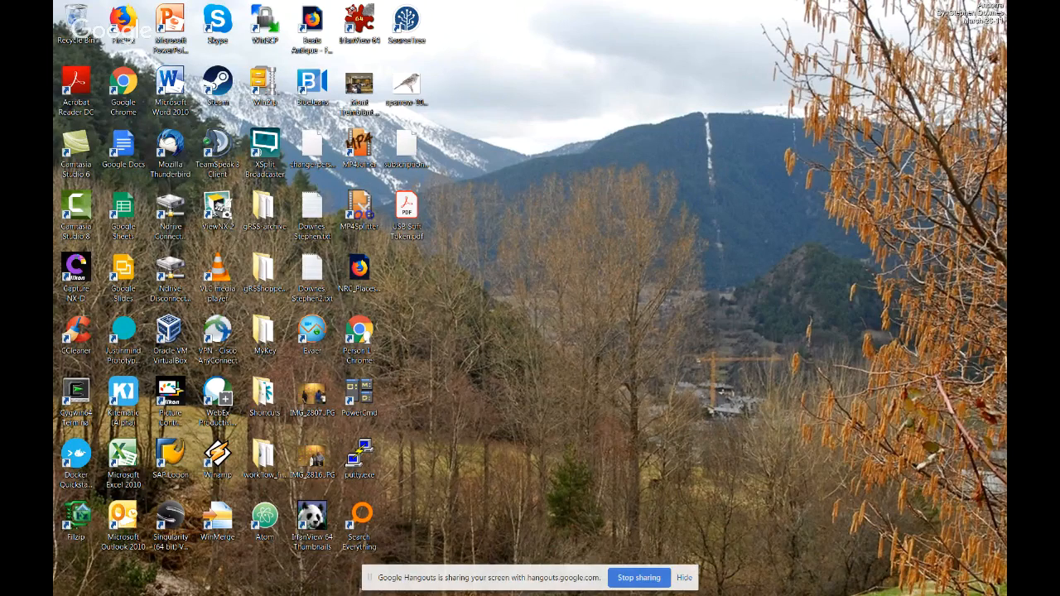
left_click_drag(986, 42, 510, 59)
left_click_drag(654, 49, 594, 17)
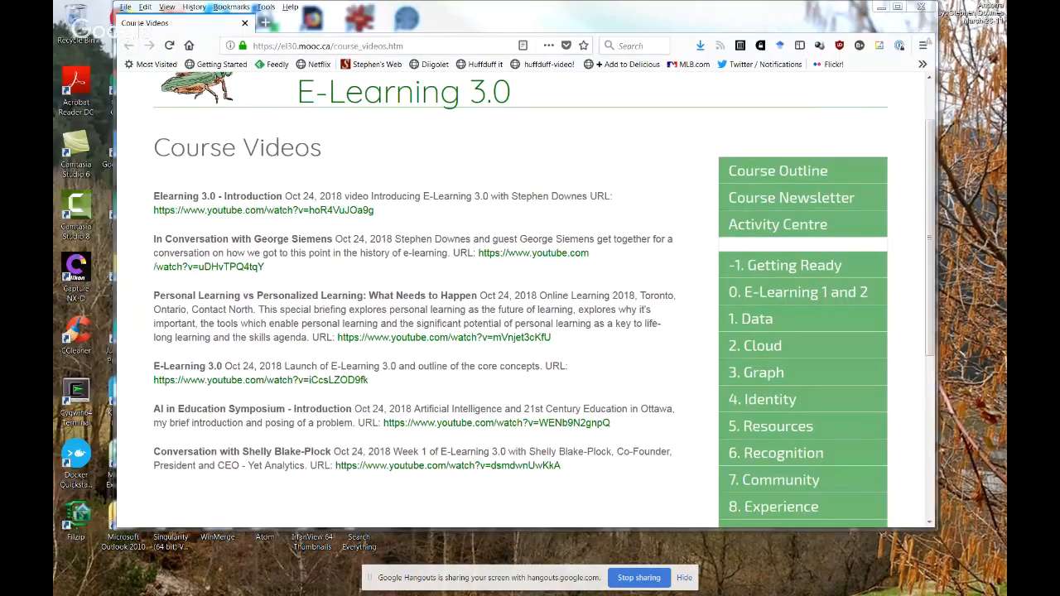
left_click(479, 45)
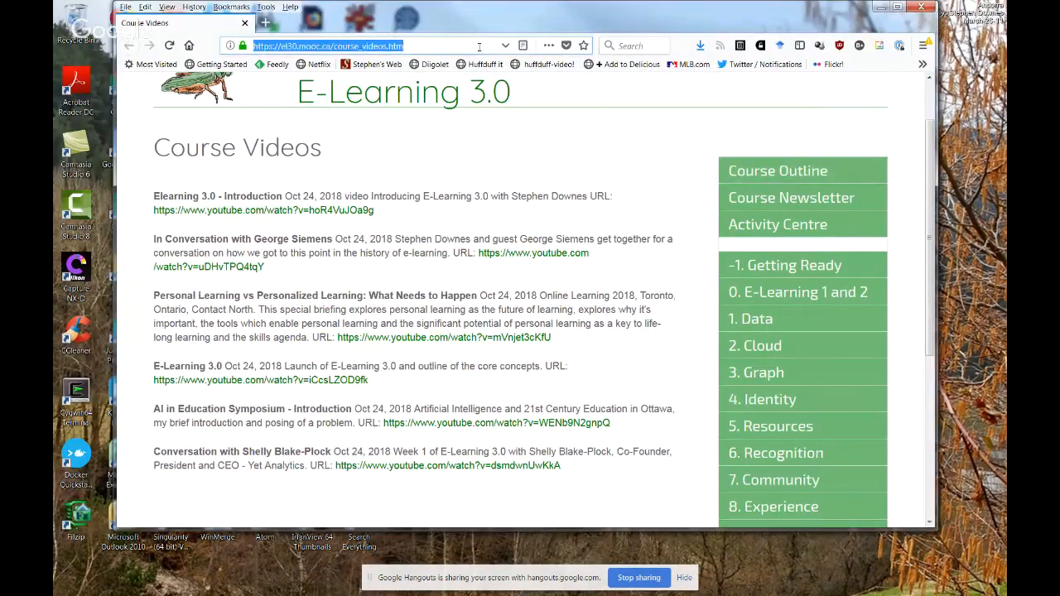
left_click(322, 45)
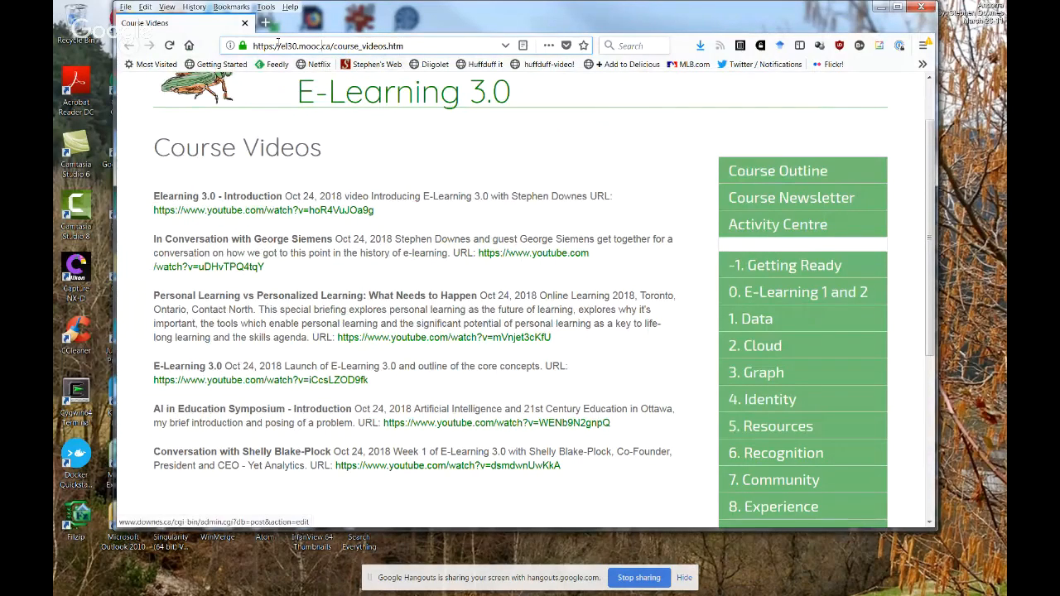
left_click_drag(406, 48, 98, 46)
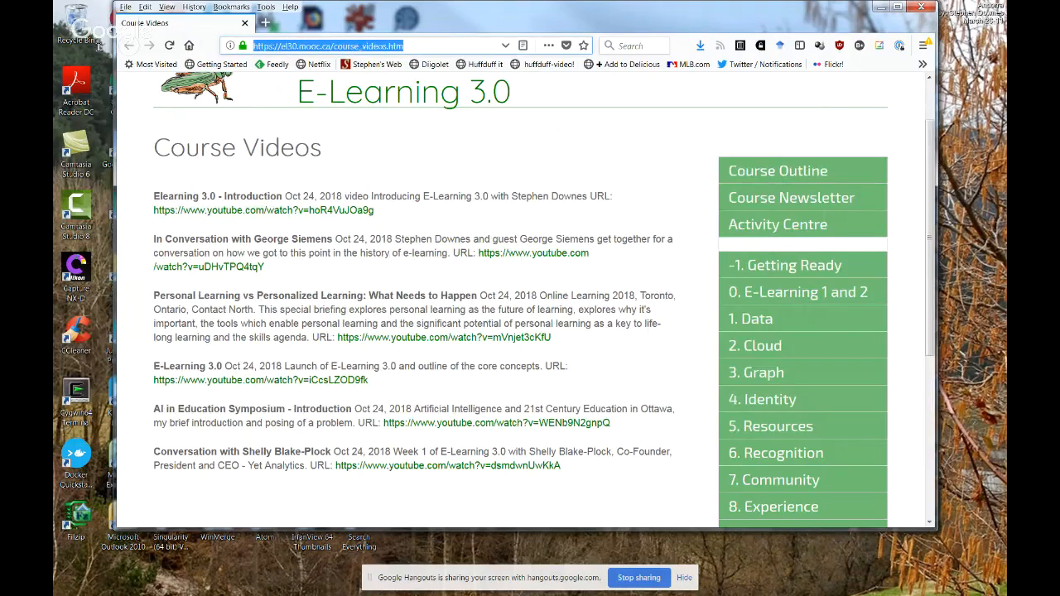
type("www.")
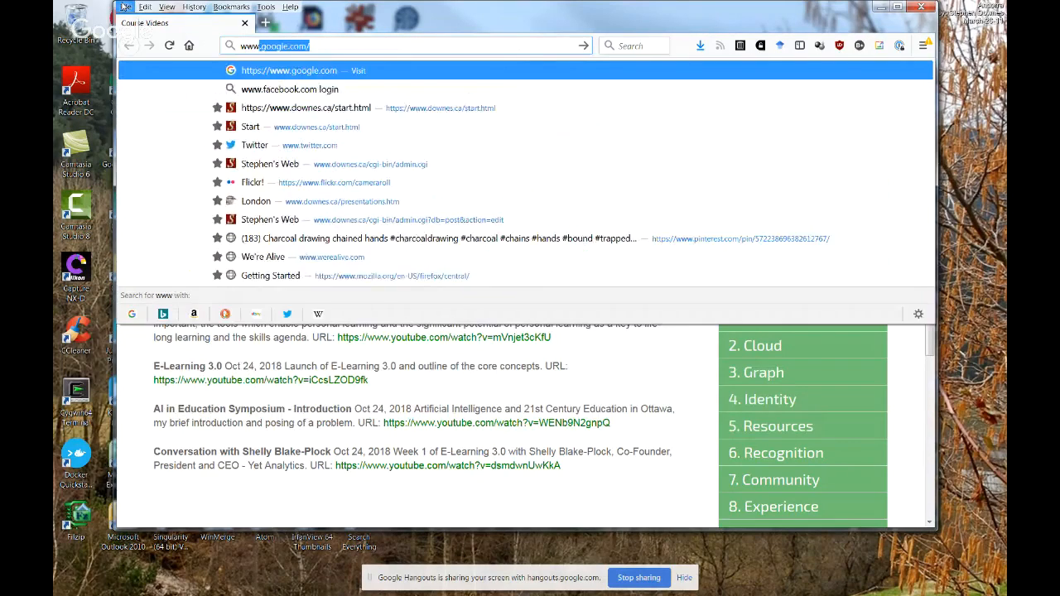
type("down3es.ca/startt")
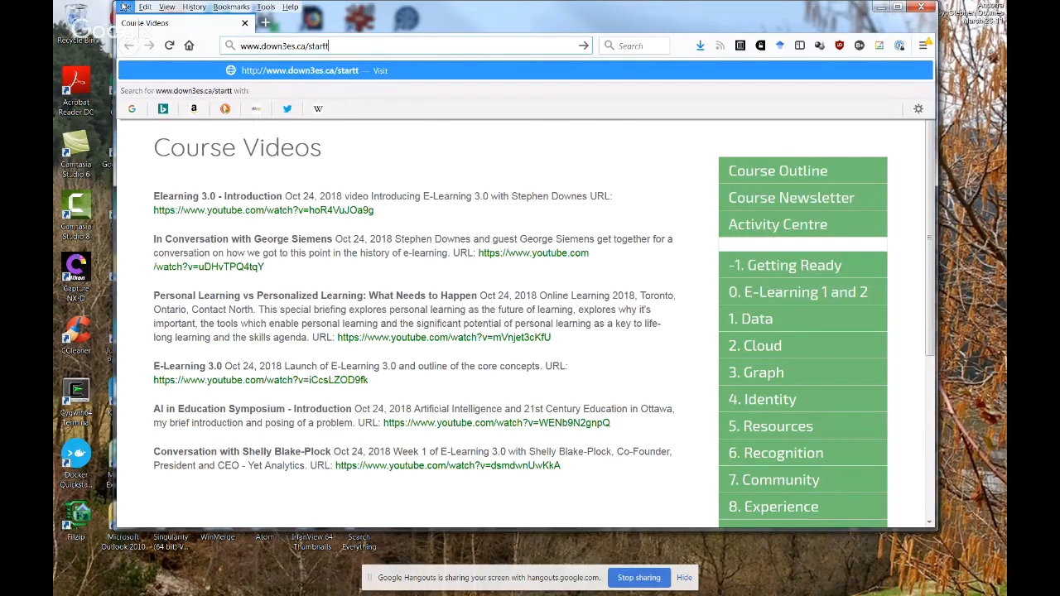
key("BackSpace")
type(".htm")
key("Return")
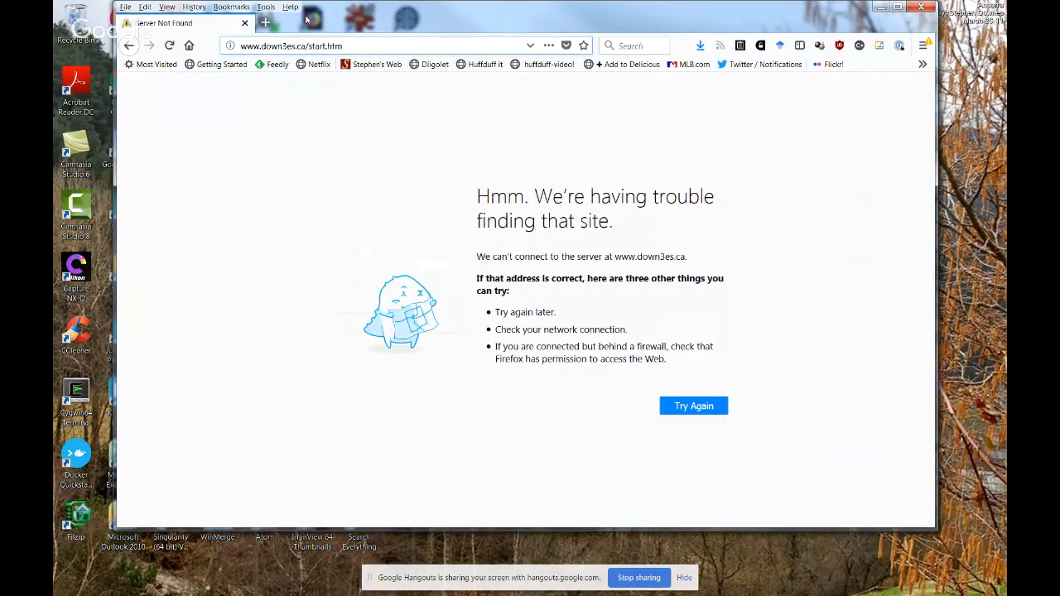
key("BackSpace")
key("Return")
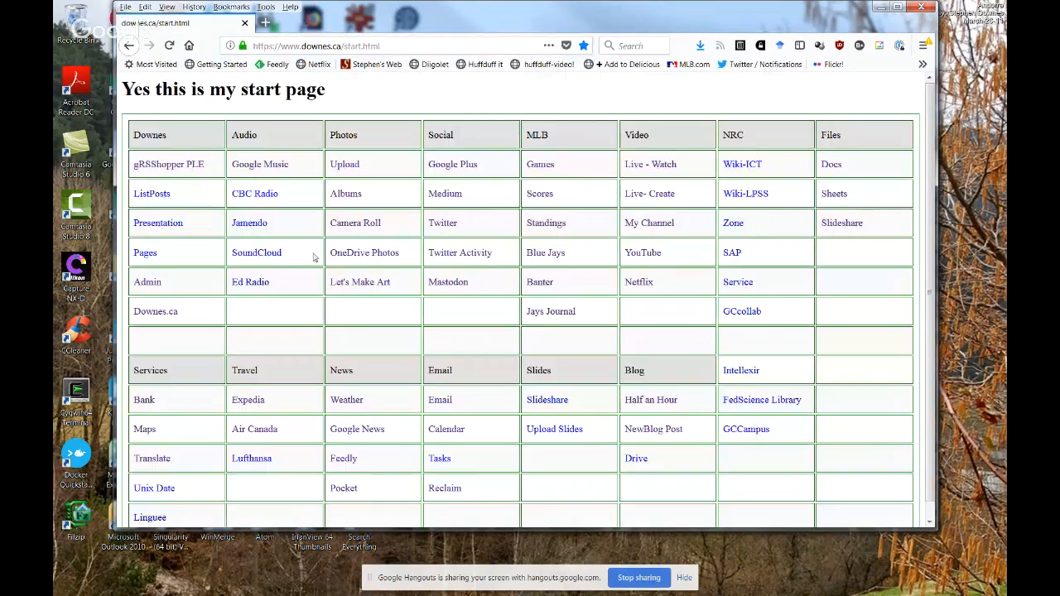
Open the Reclaim Hosting client area from the start page, moving the browser off the shared desktop for the login and back
left_click(439, 491)
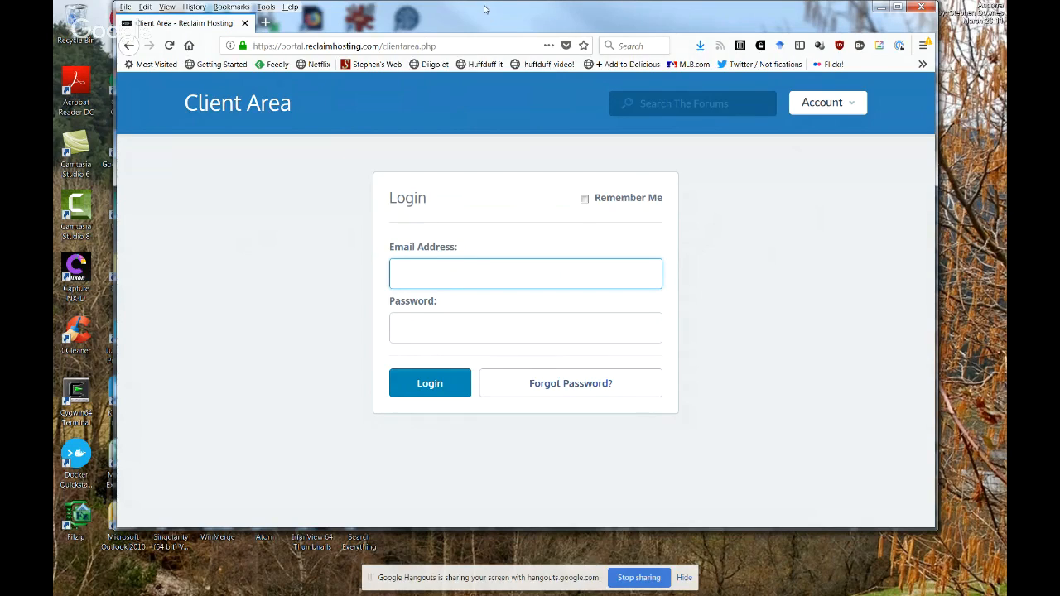
left_click_drag(485, 9, 1006, 124)
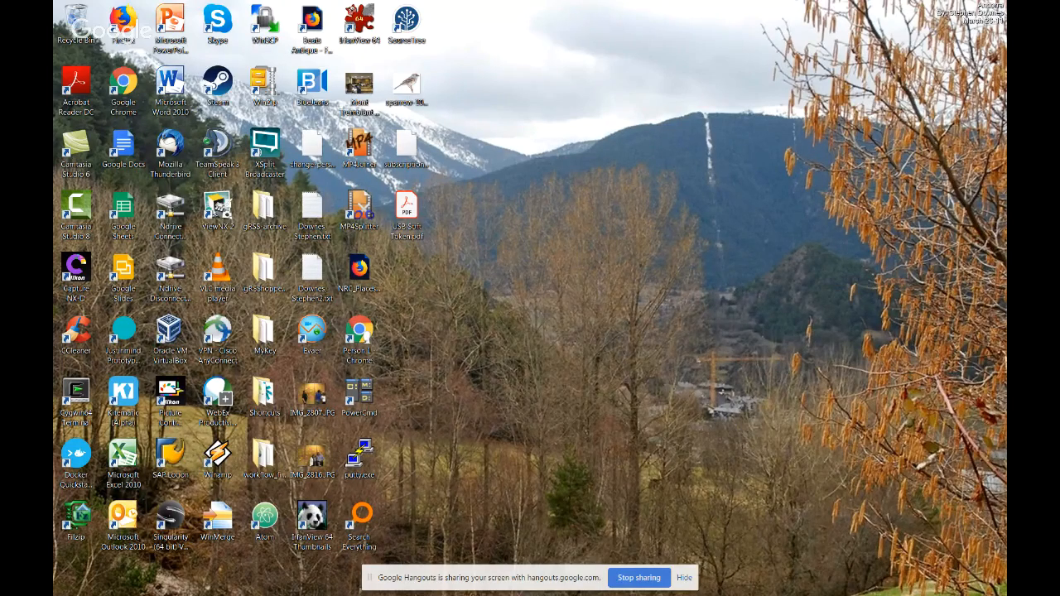
mouse_move(1007, 28)
left_mouse_down()
mouse_move(772, 40)
mouse_move(1007, 23)
left_mouse_up()
left_click_drag(1006, 25, 422, 14)
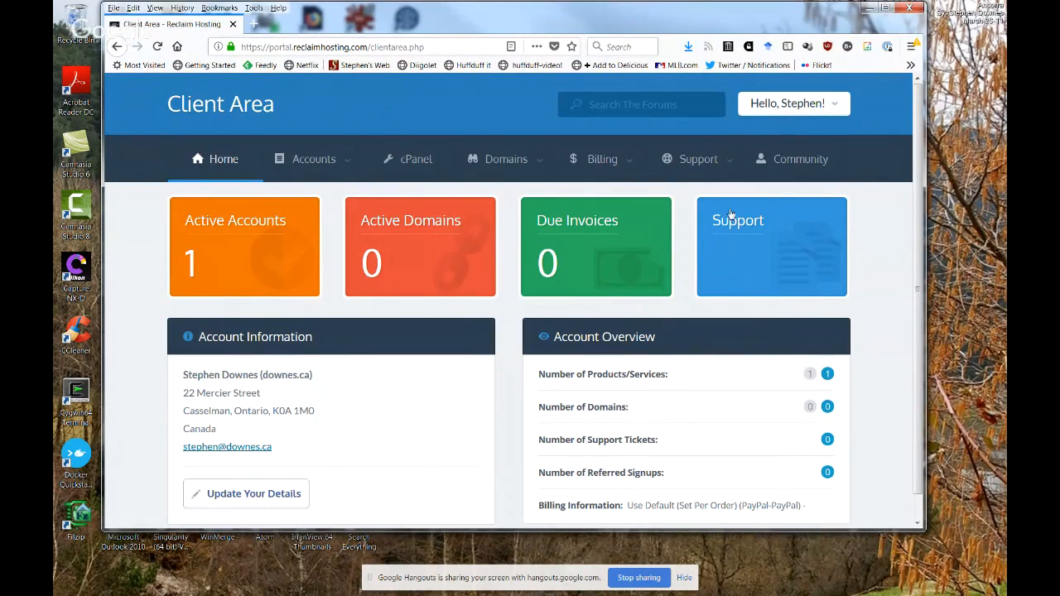
Check the My Domains list in the client area and open the Subdomains tool in cPanel
left_click(508, 161)
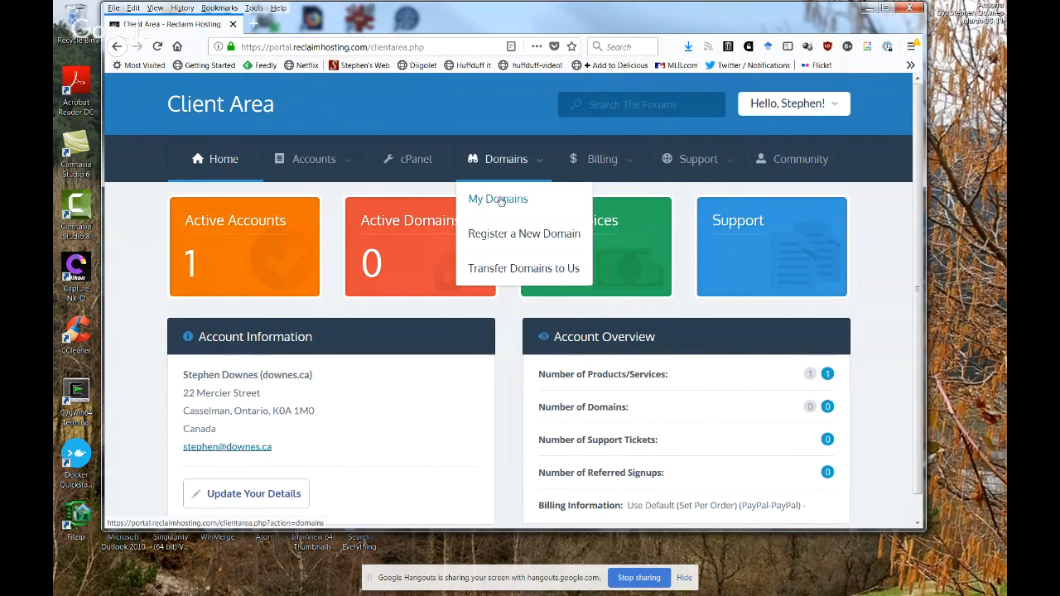
left_click(501, 201)
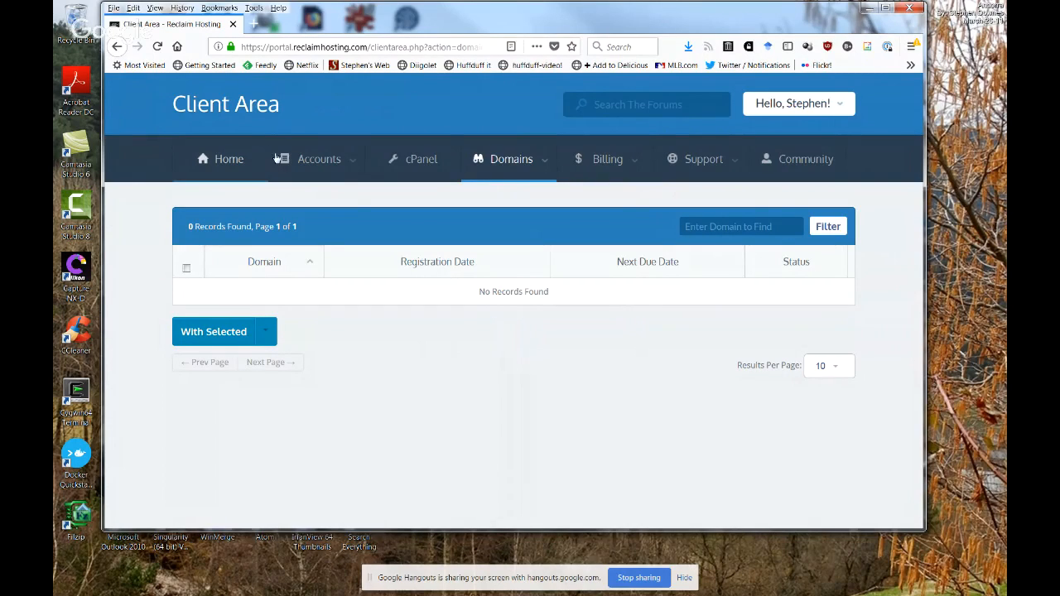
left_click(421, 159)
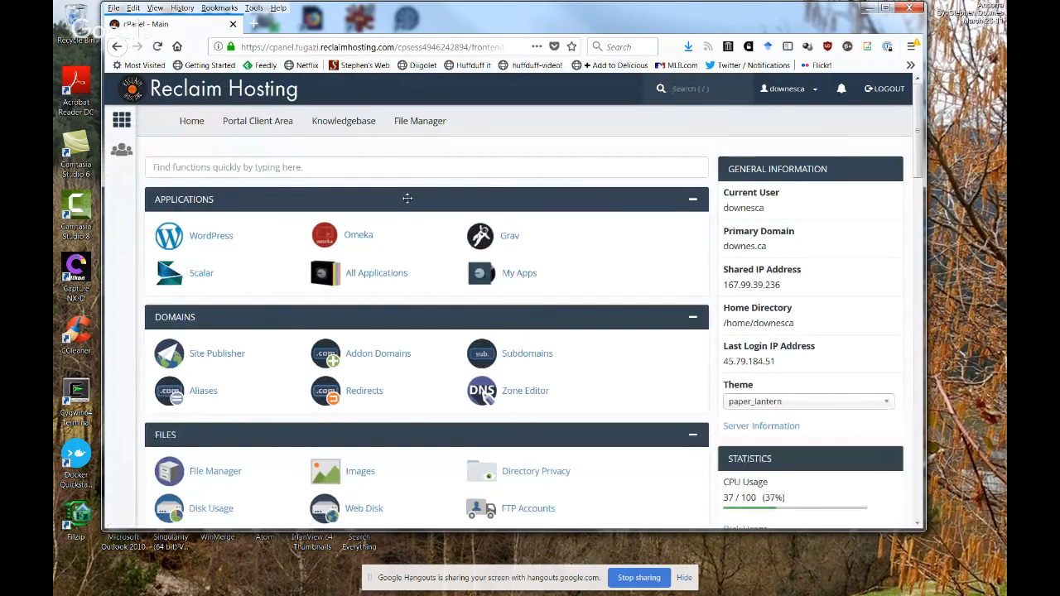
scroll(408, 310, "down", 1)
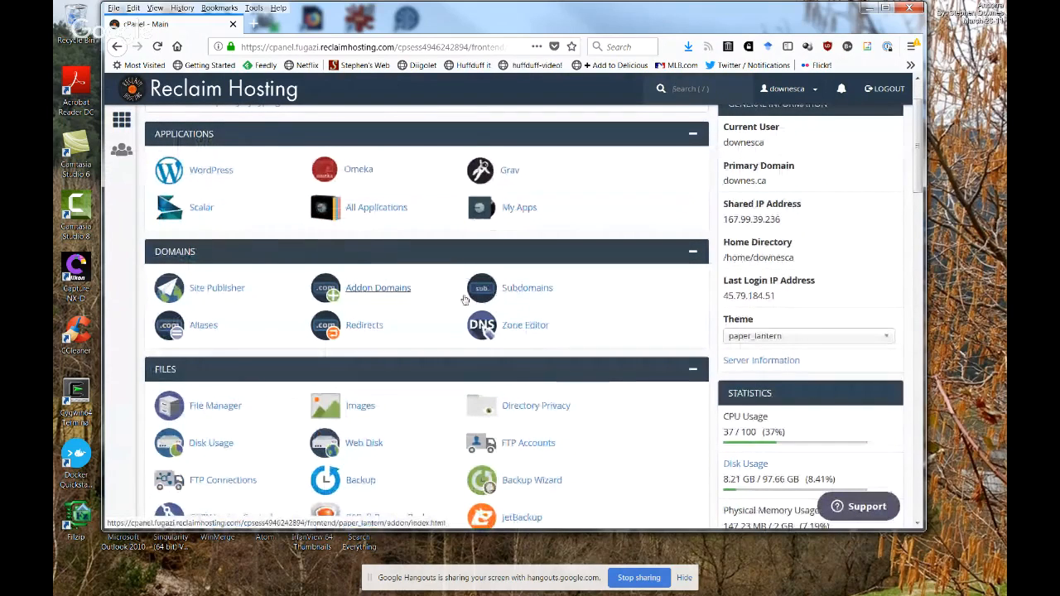
left_click(518, 294)
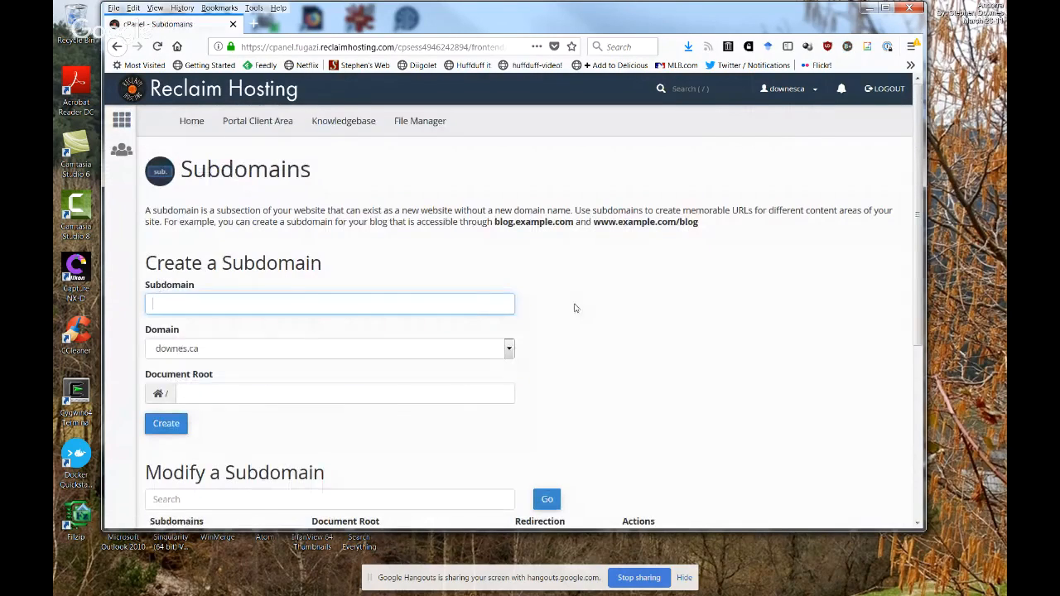
Enter lak as the new subdomain and choose mooc.ca as its domain
left_click(509, 349)
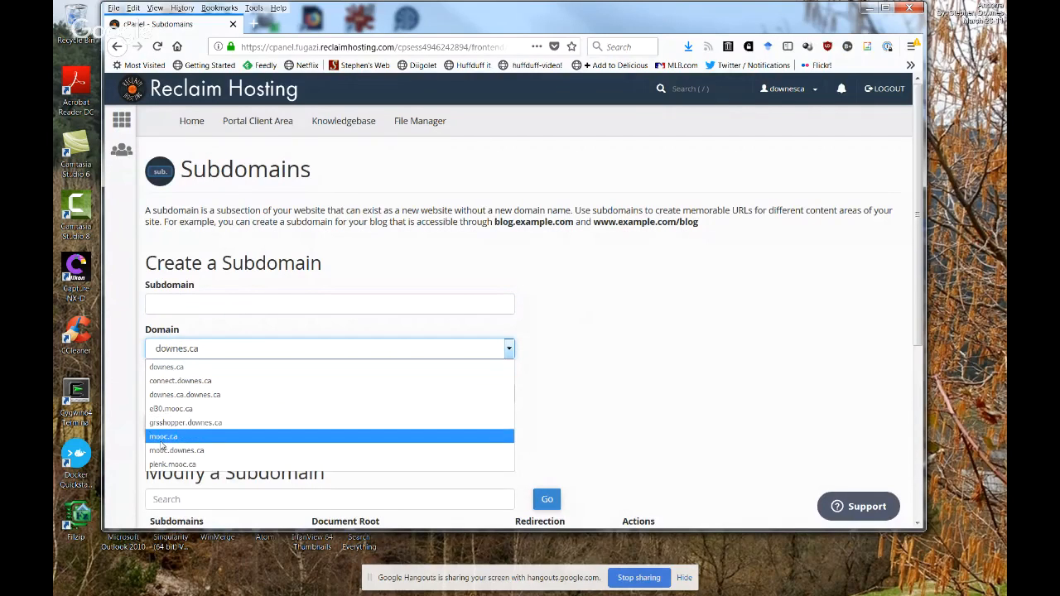
left_click(762, 297)
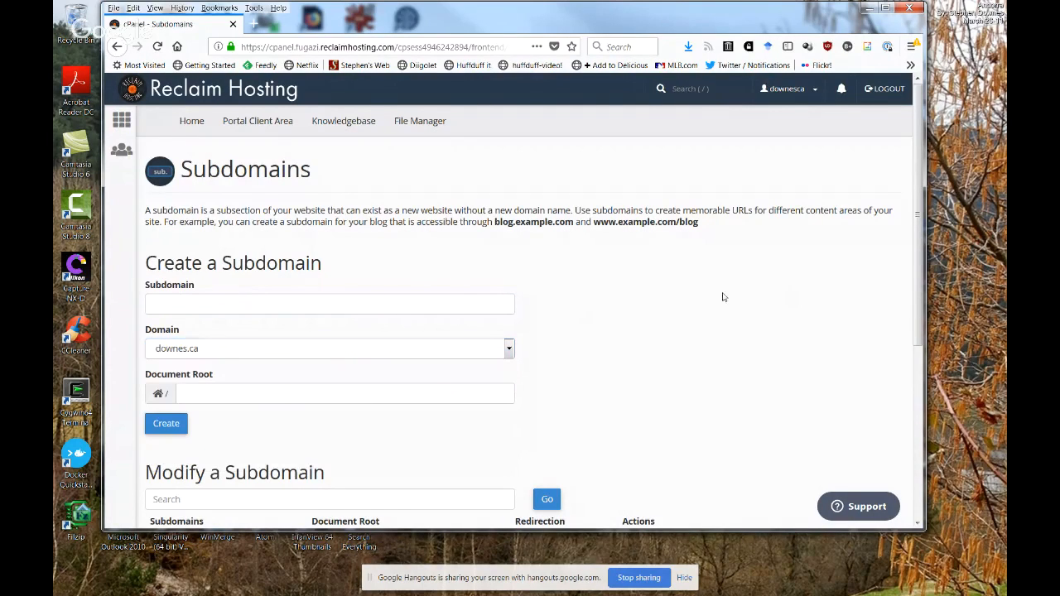
left_click(459, 306)
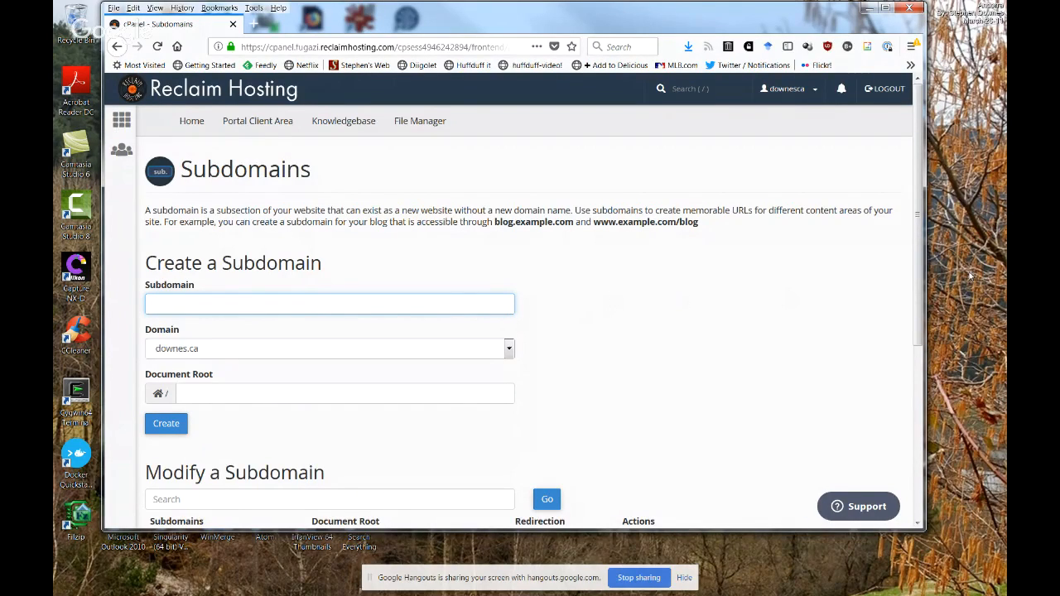
type("lak")
left_click(509, 350)
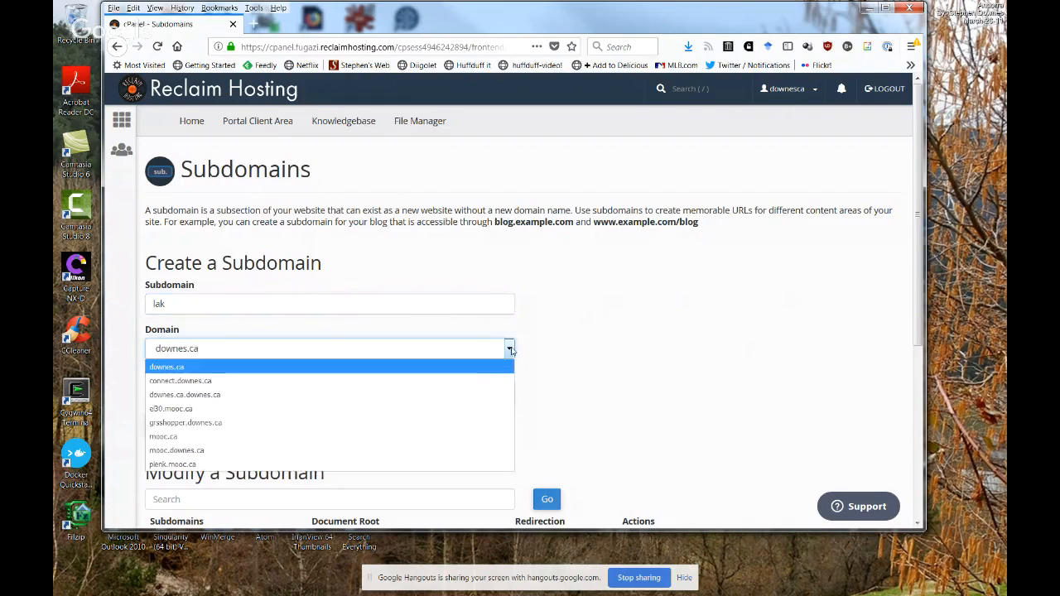
left_click(393, 436)
Change the new subdomain's name to rel
left_click_drag(170, 304, 134, 304)
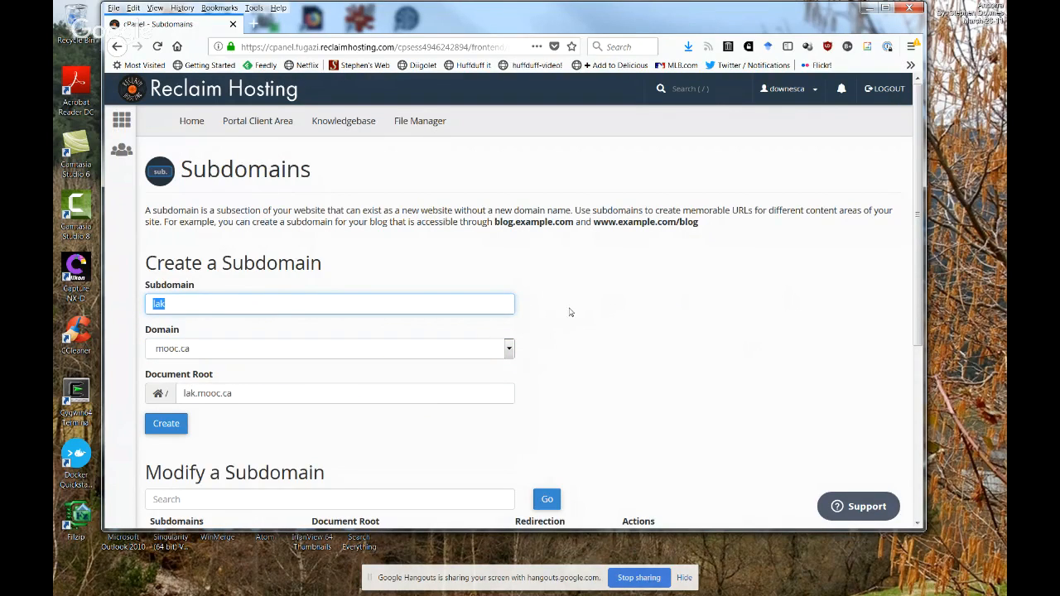
type("rel")
left_click(638, 333)
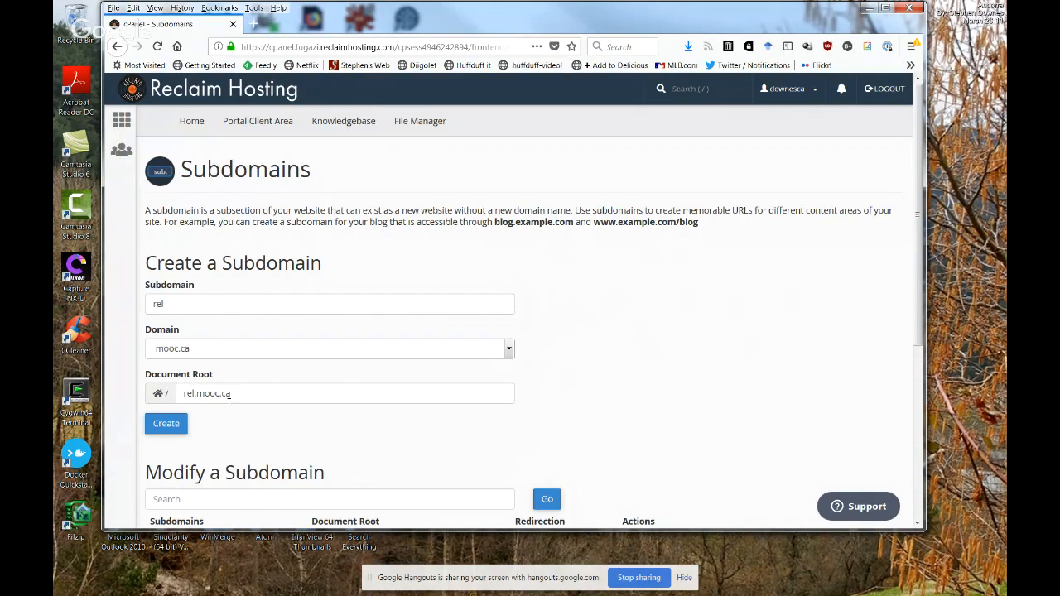
Review the document root rel.mooc.ca and the existing subdomains, and create the subdomain
left_click_drag(239, 398, 178, 396)
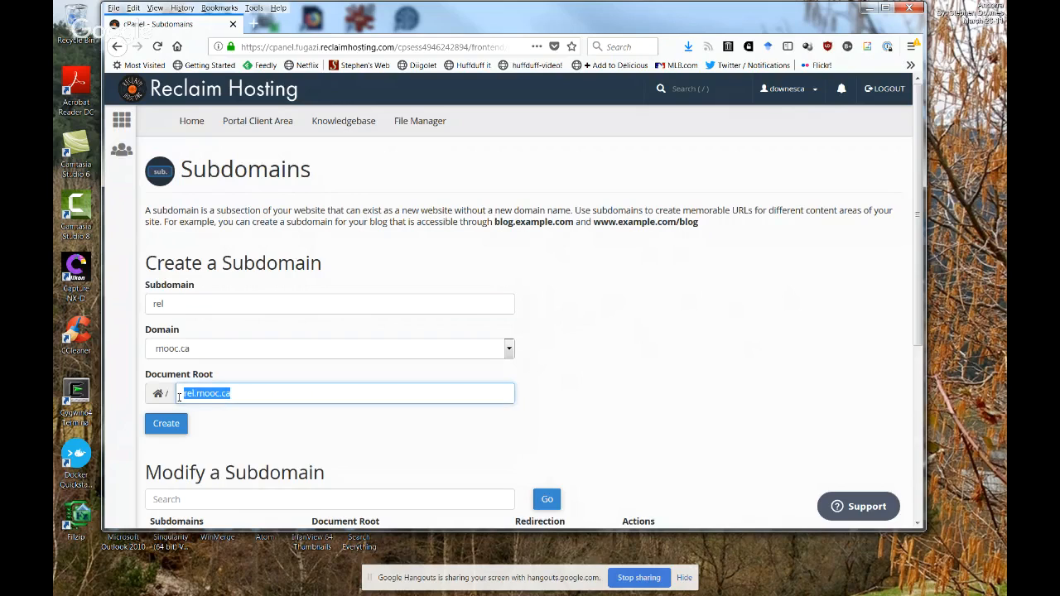
left_click(236, 394)
left_click(713, 365)
scroll(714, 366, "down", 1)
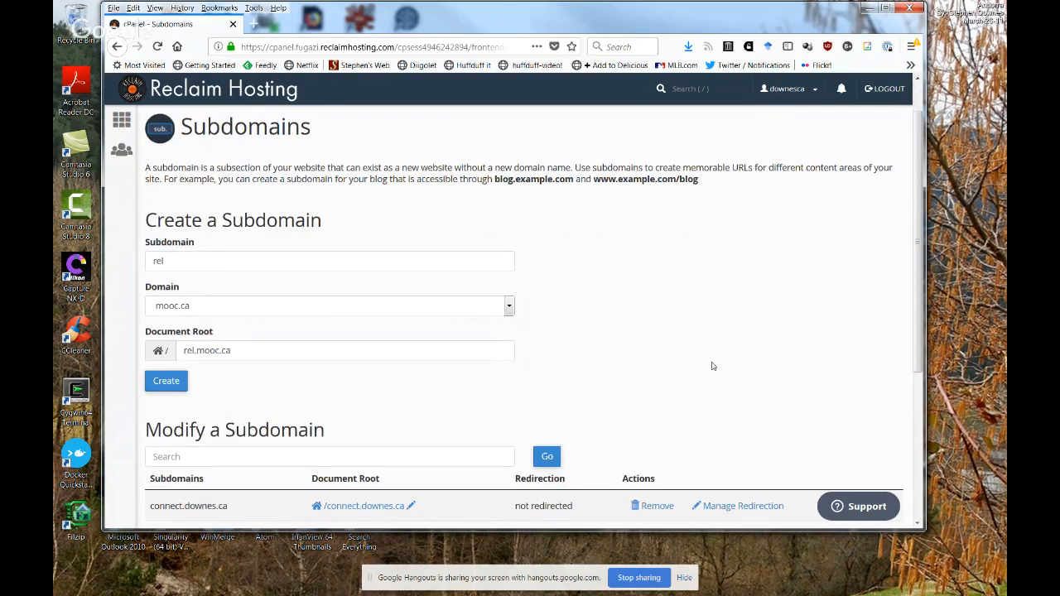
scroll(713, 367, "down", 2)
scroll(572, 293, "up", 1)
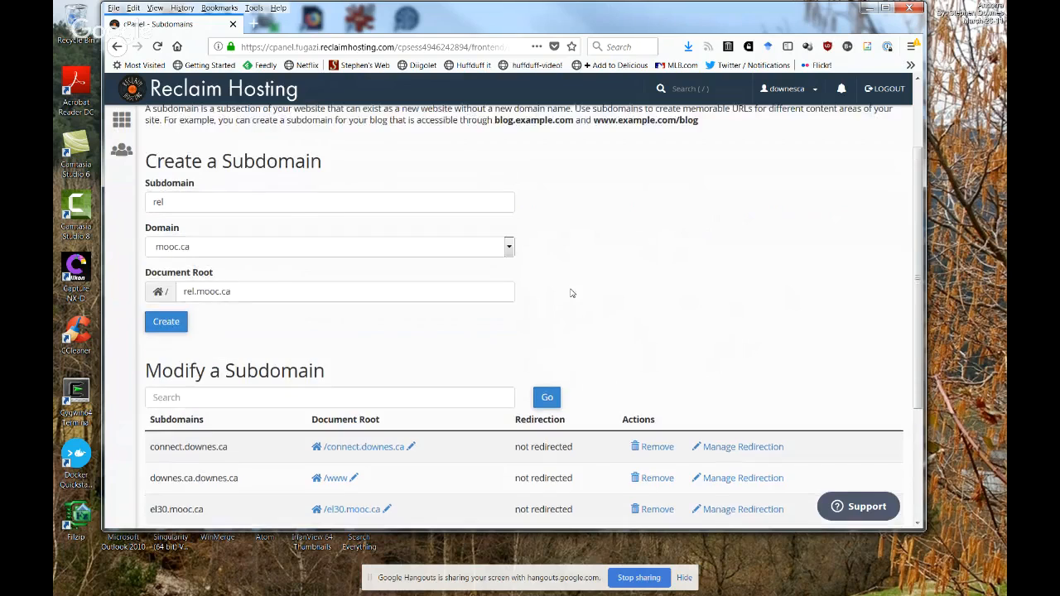
scroll(571, 293, "up", 1)
left_click(169, 363)
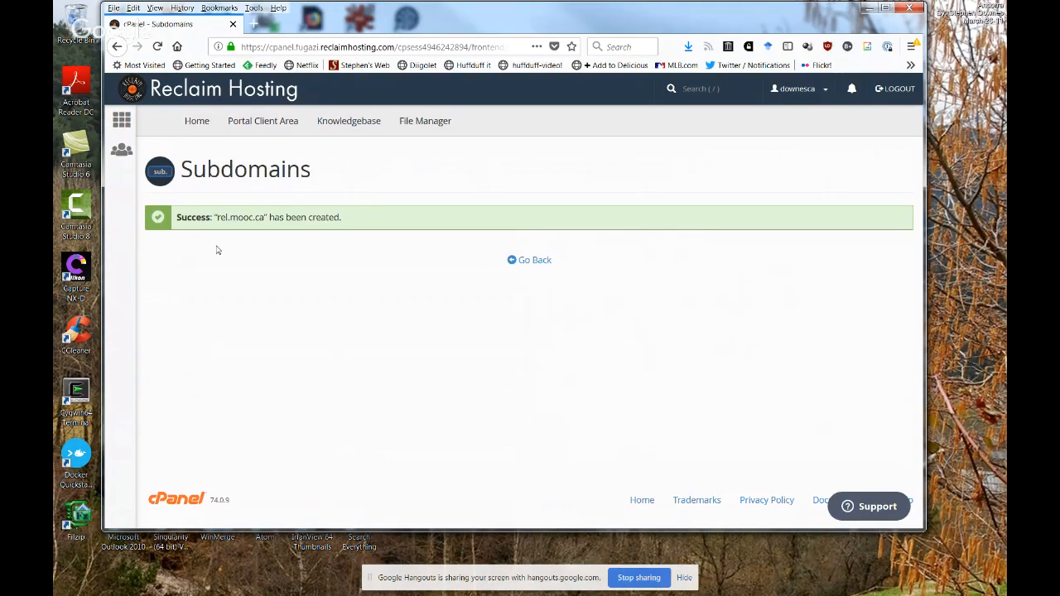
Return to the cPanel home page and open the File Manager
left_click(196, 122)
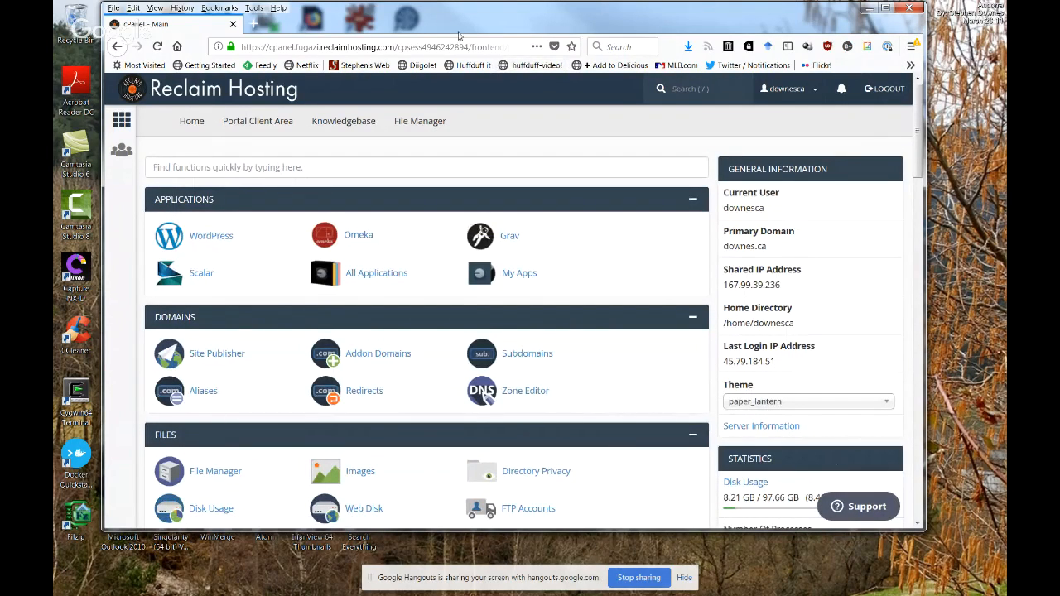
left_click_drag(441, 17, 474, 15)
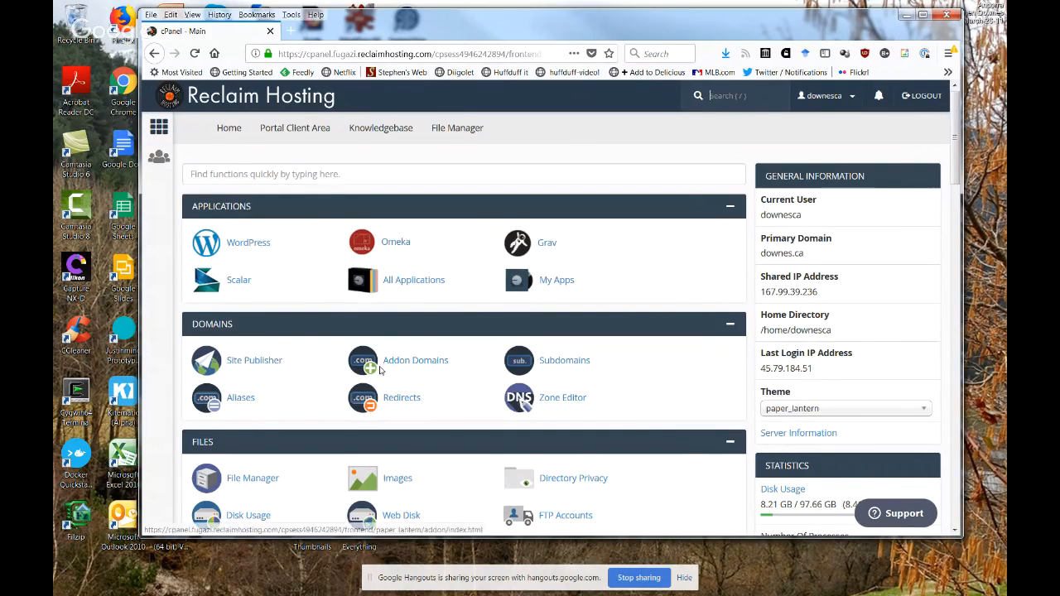
scroll(365, 364, "down", 2)
scroll(365, 363, "down", 2)
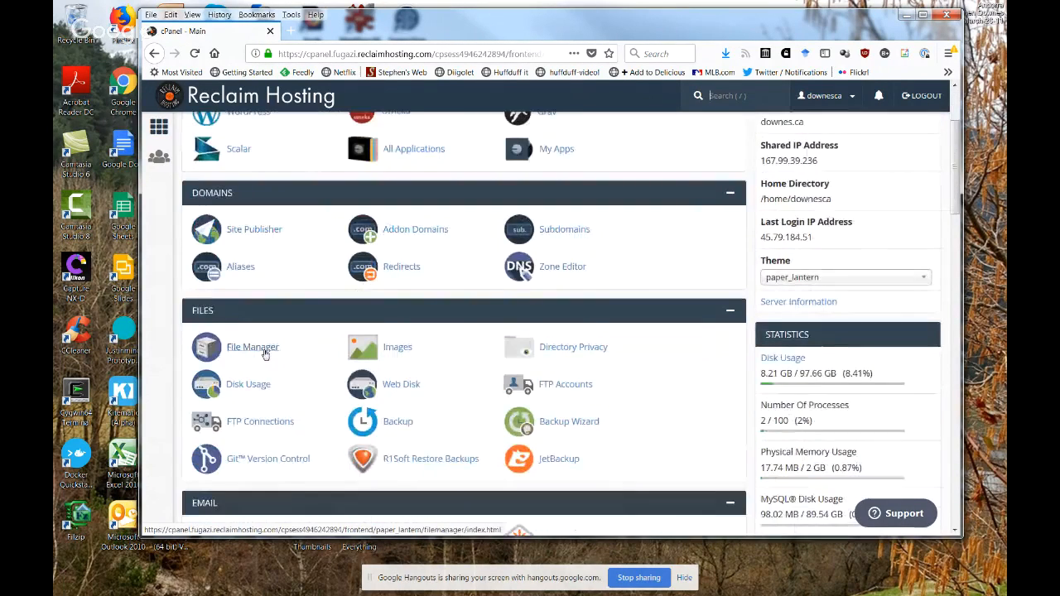
left_click(265, 352)
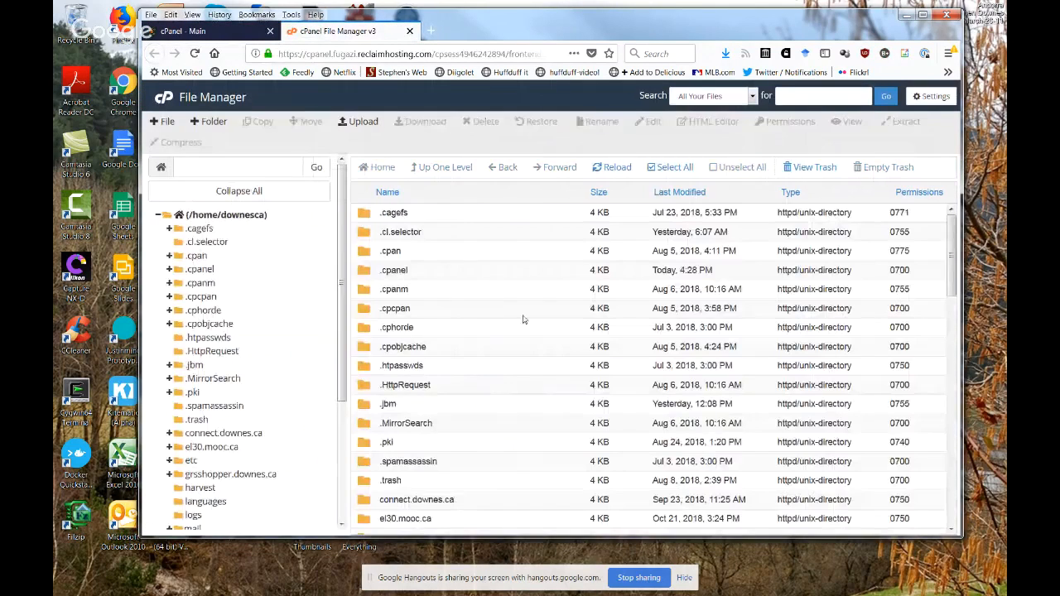
Open the rel.mooc.ca folder in the directory tree to view its contents
scroll(190, 300, "down", 2)
scroll(191, 300, "down", 3)
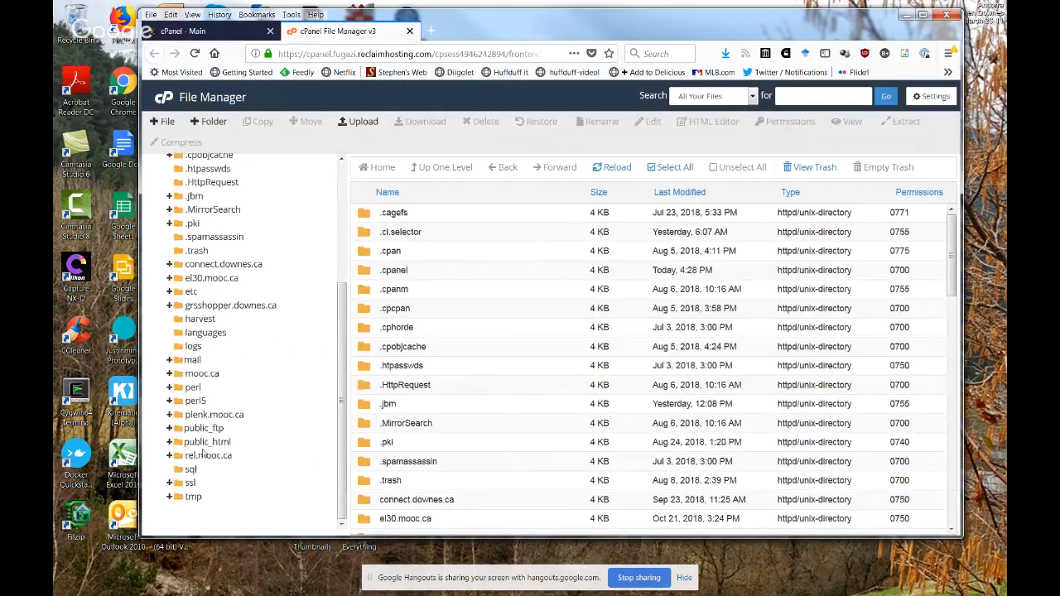
left_click(207, 456)
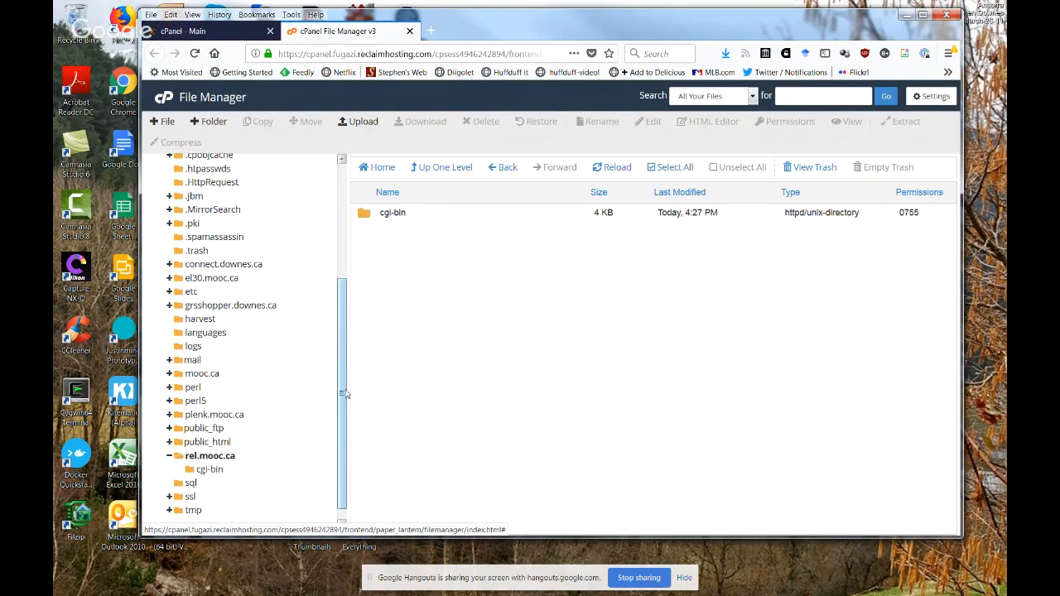
left_click_drag(344, 396, 342, 272)
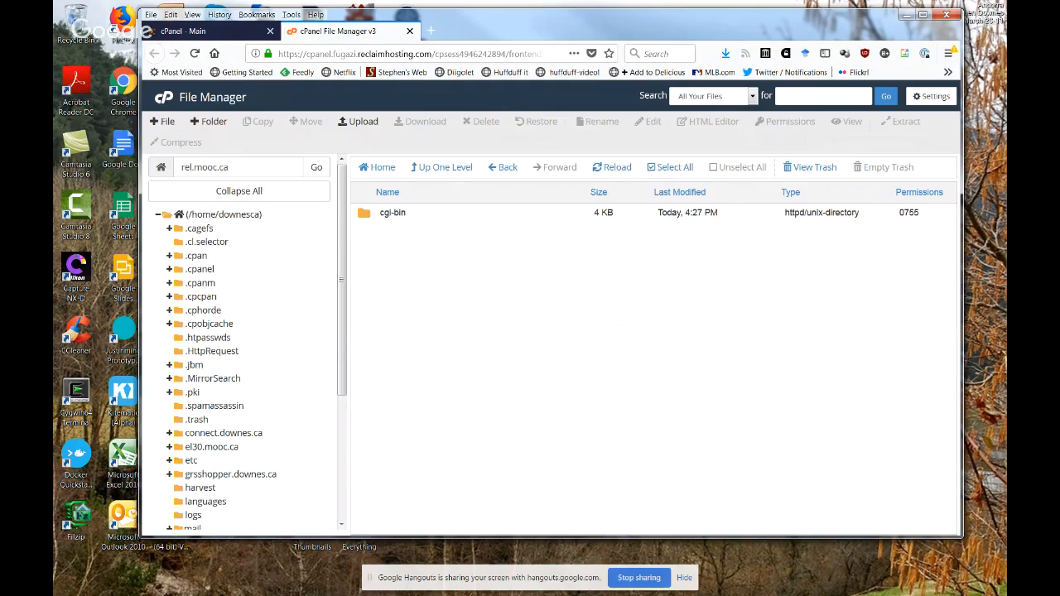
Open github.com in a new browser tab
left_click(430, 31)
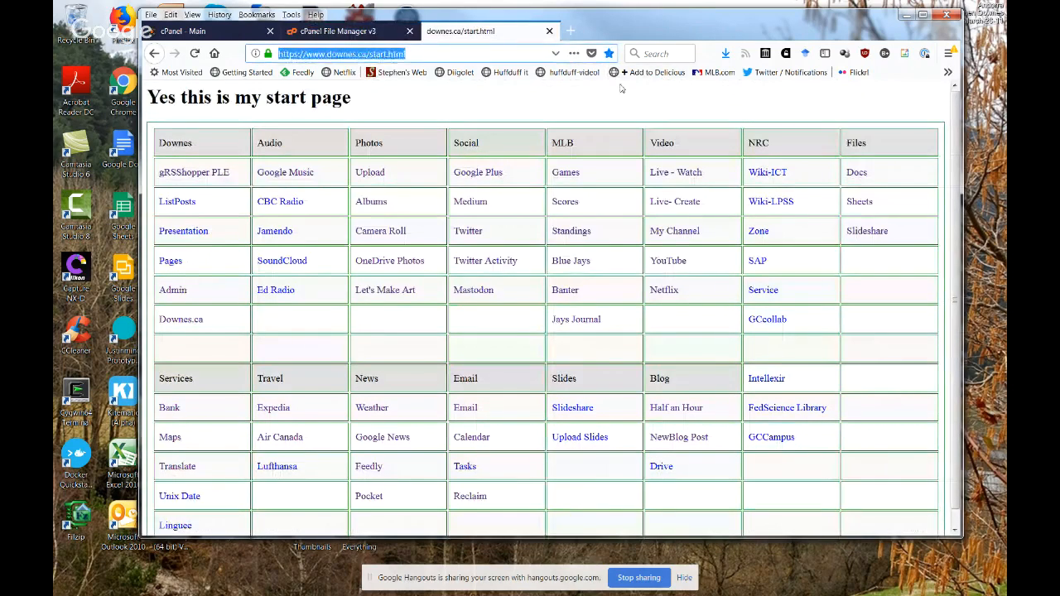
type("githu")
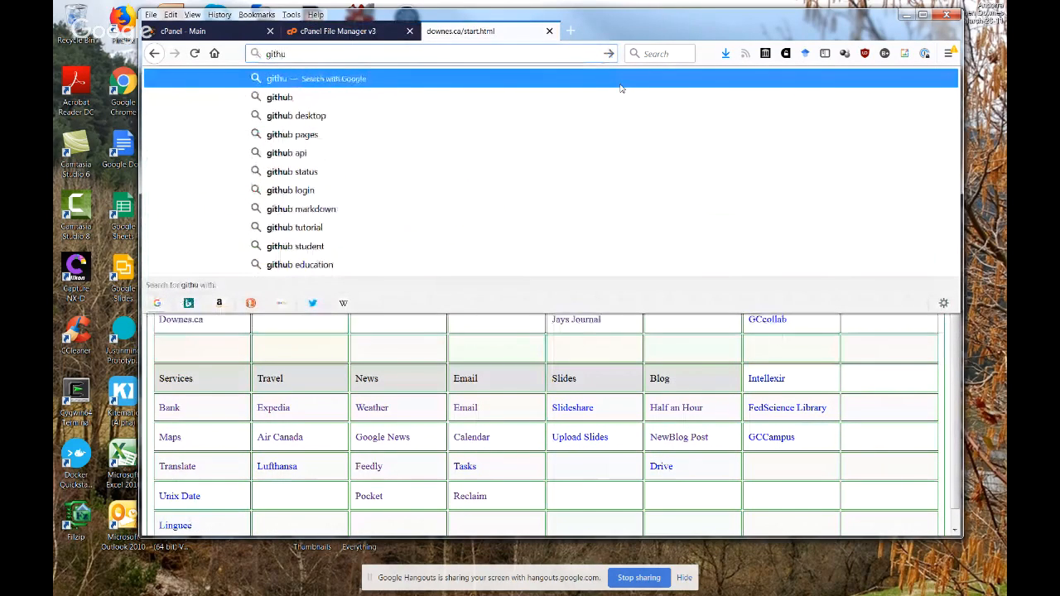
type("b.com")
key("Return")
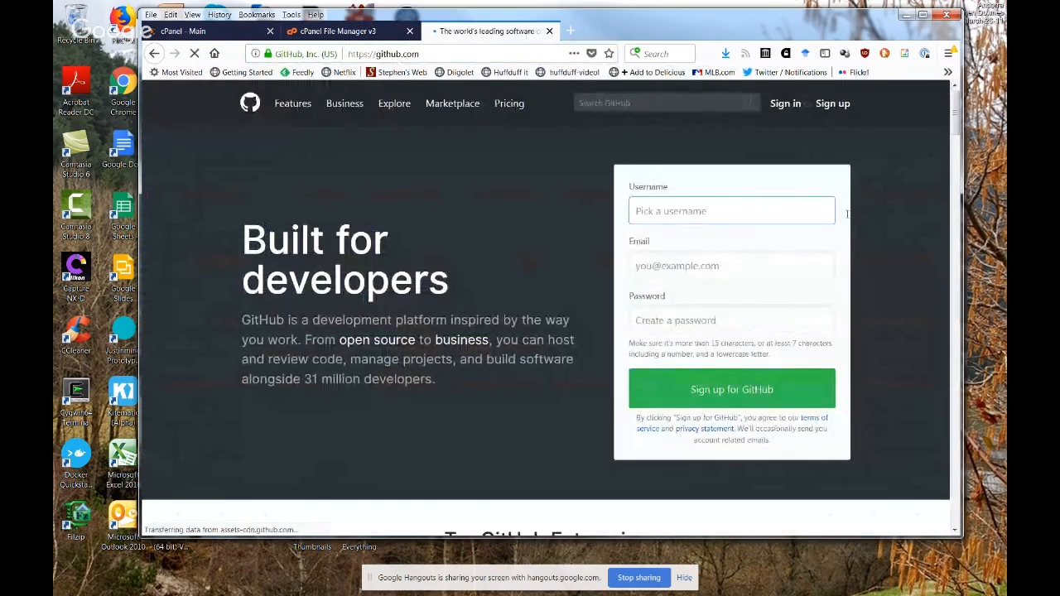
Go to the gRSShopper author's GitHub profile by its address and open the gRSShopper repository
left_click(450, 53)
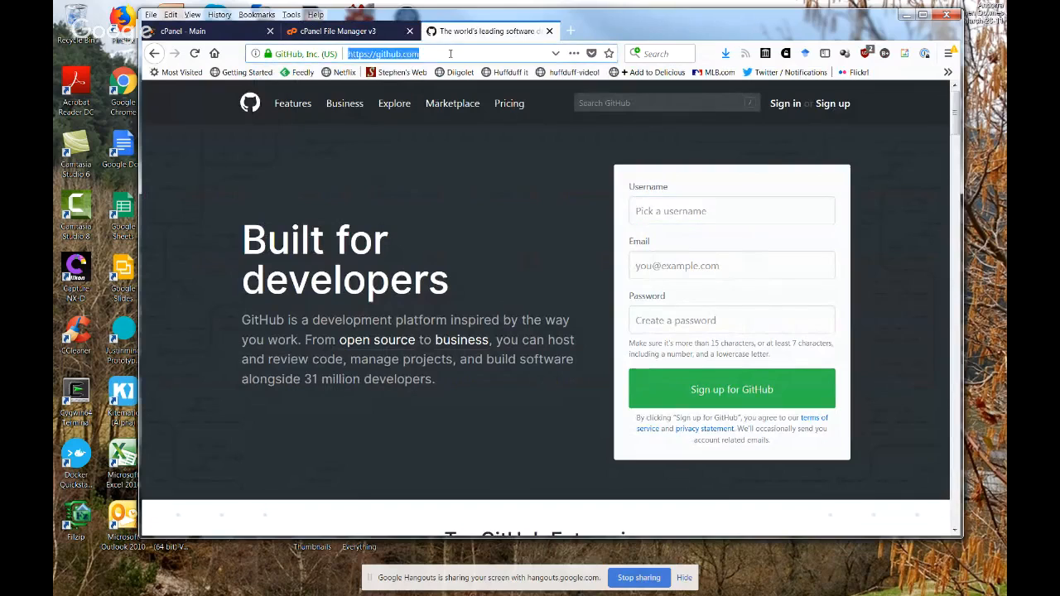
left_click(451, 53)
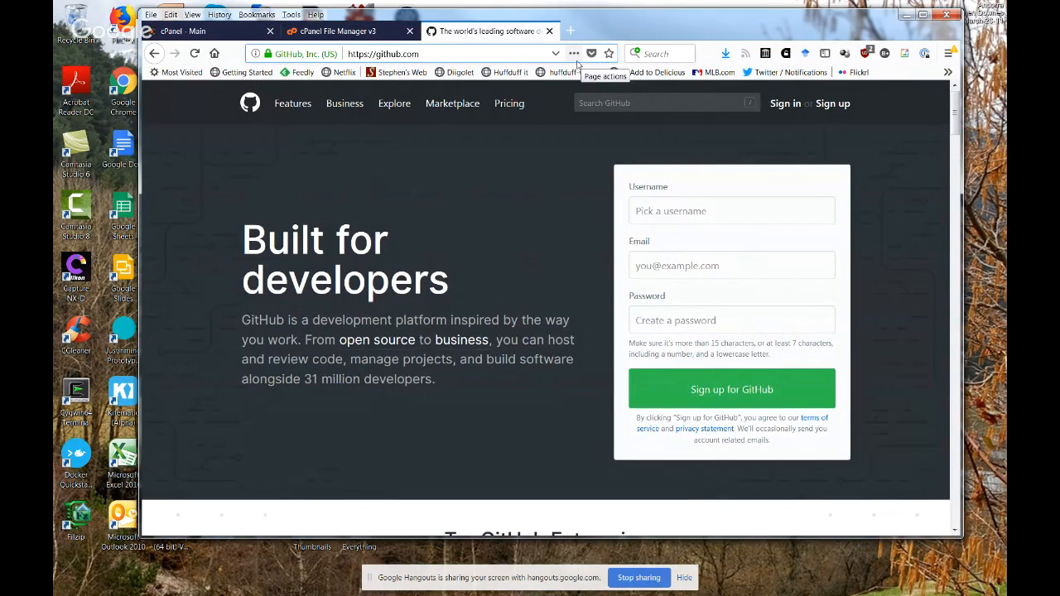
type("/dopwnes")
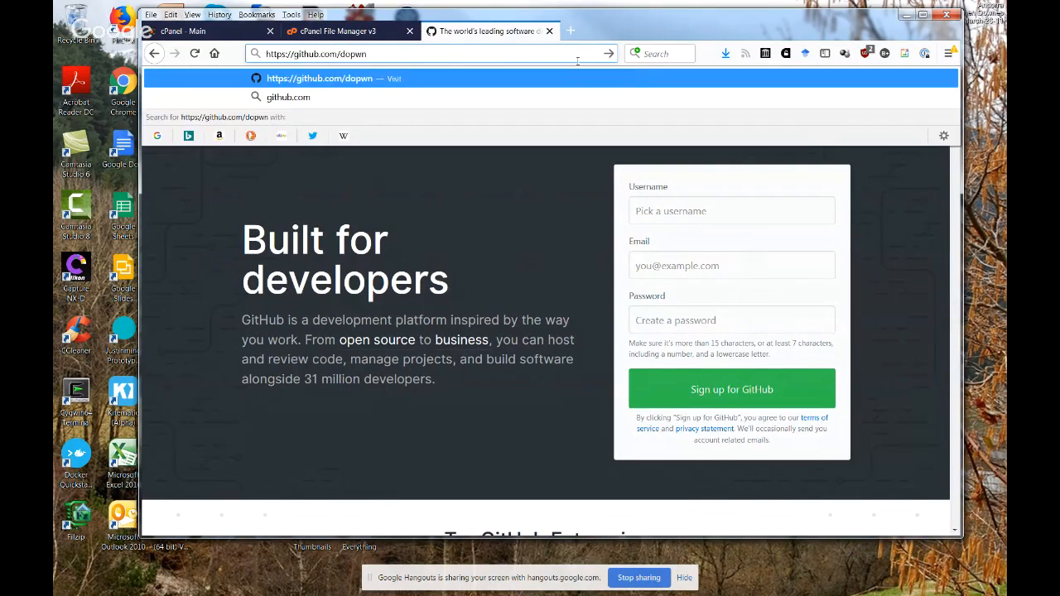
key("BackSpace")
key("BackSpace")
key("BackSpace")
key("BackSpace")
key("BackSpace")
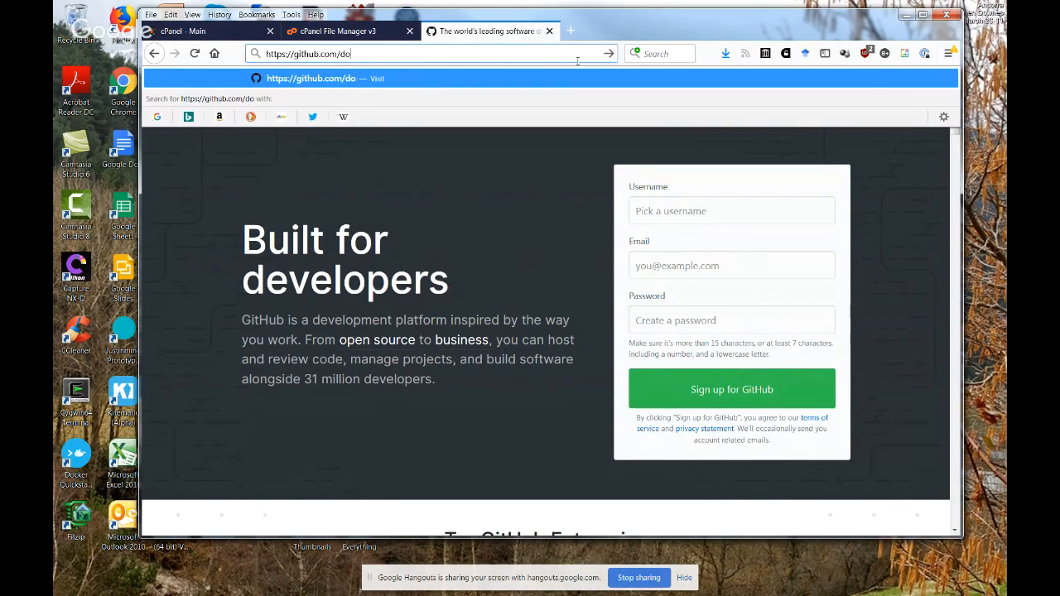
type("wnes")
key("Return")
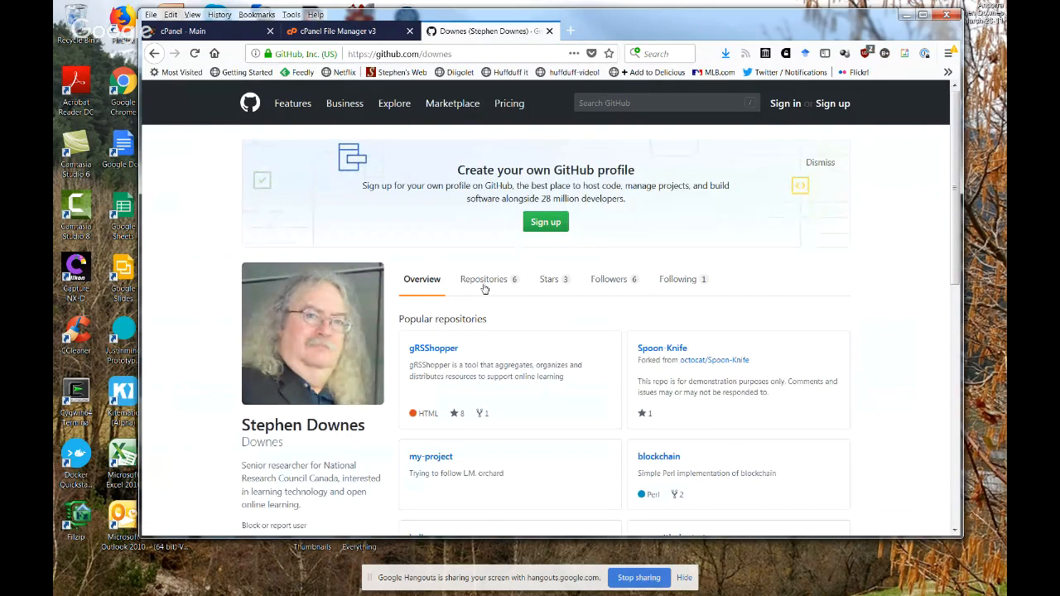
left_click(436, 351)
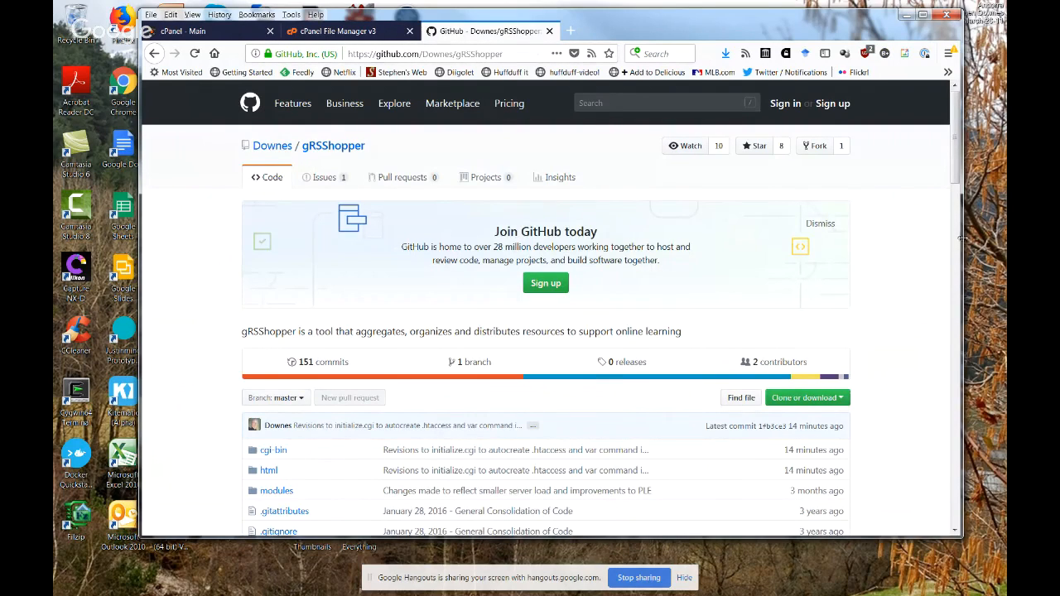
Download the gRSShopper repository as a ZIP and open gRSShopper-master.zip with Windows Explorer
scroll(923, 264, "down", 5)
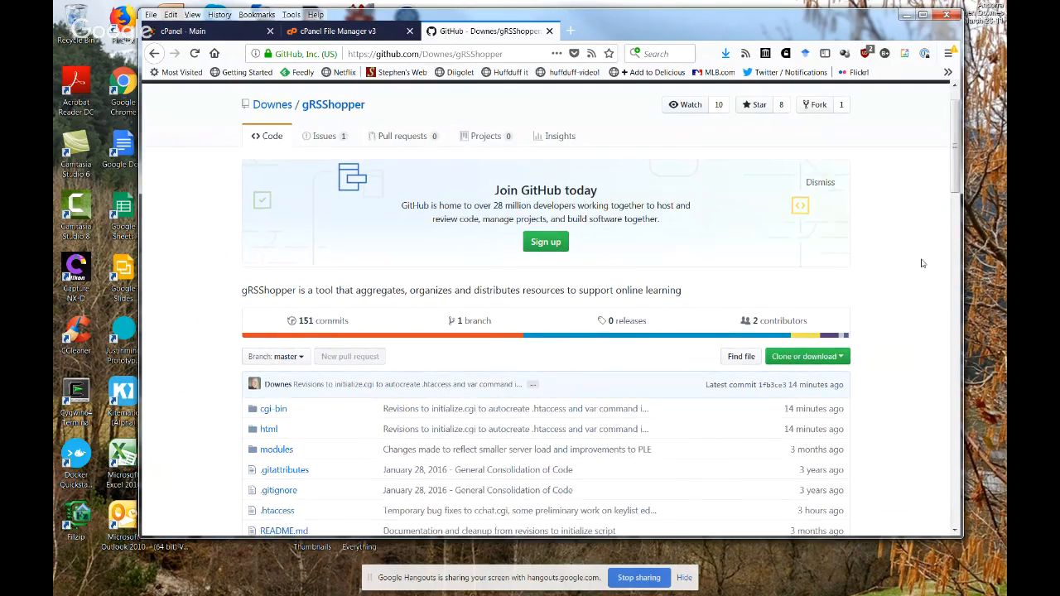
scroll(920, 262, "up", 5)
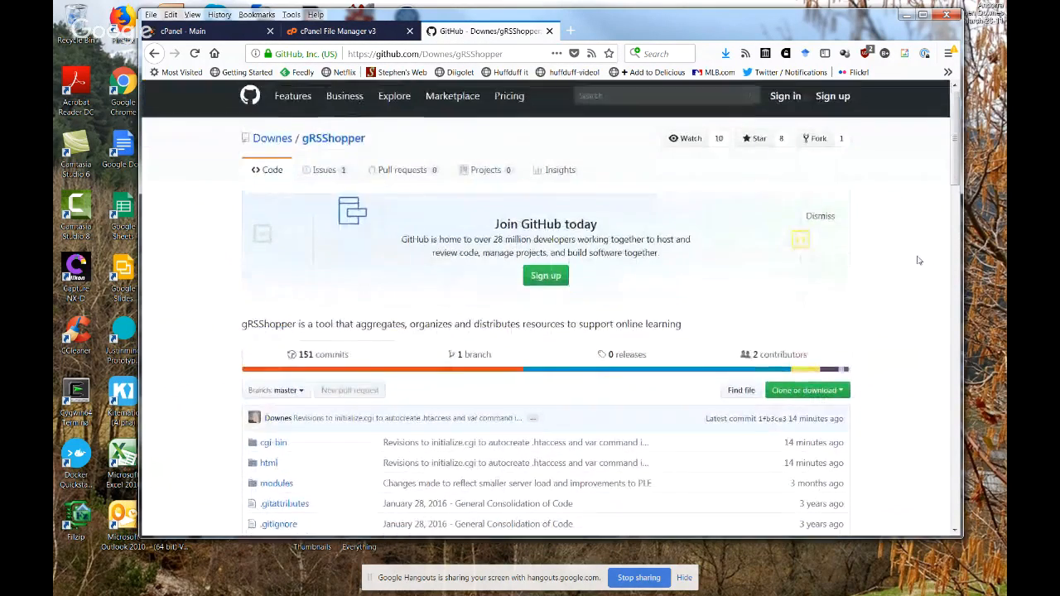
scroll(920, 263, "down", 3)
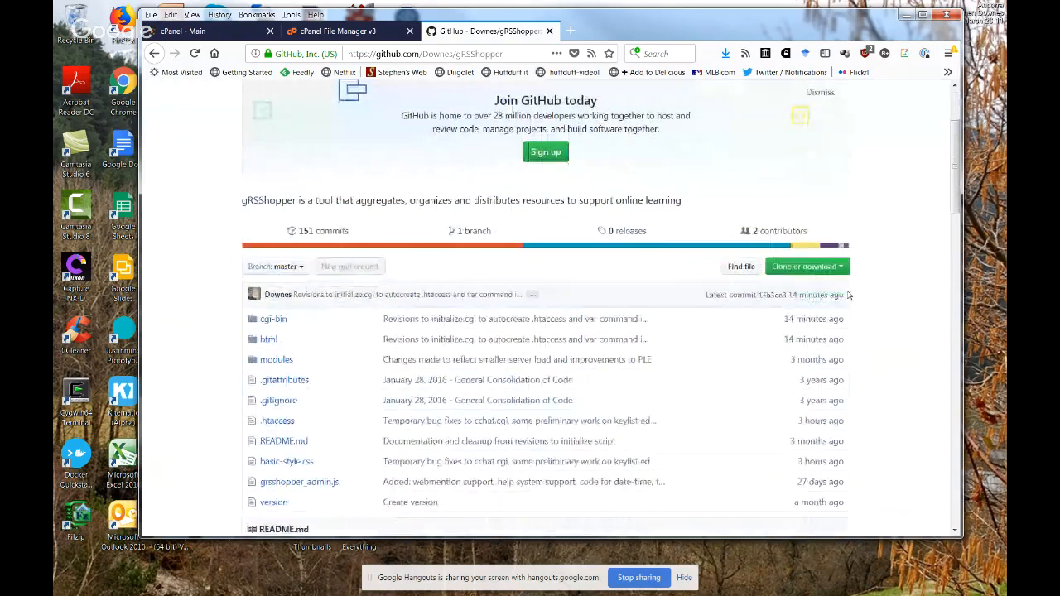
left_click(804, 268)
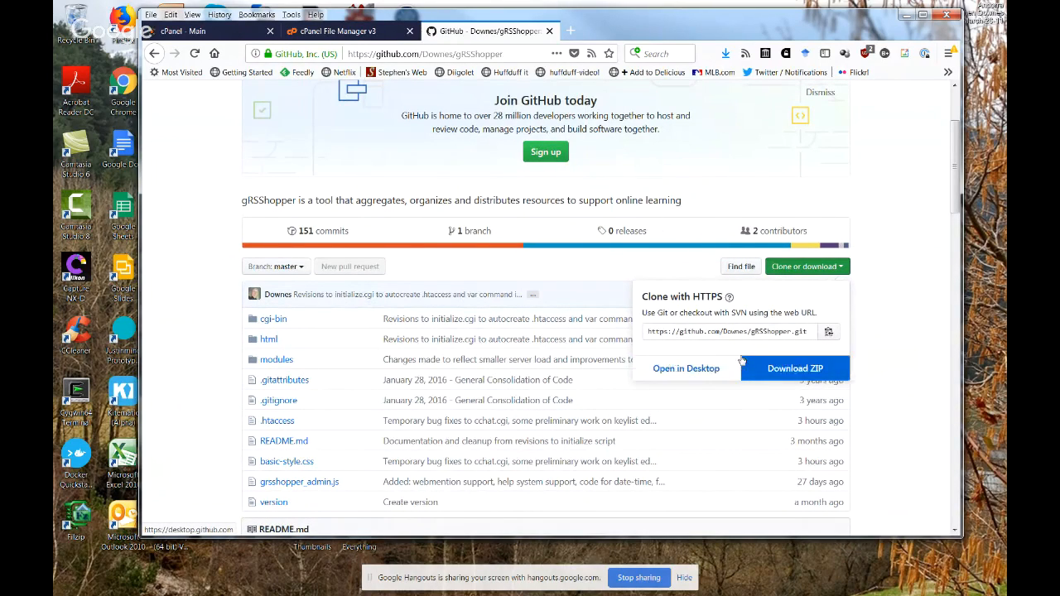
left_click(812, 368)
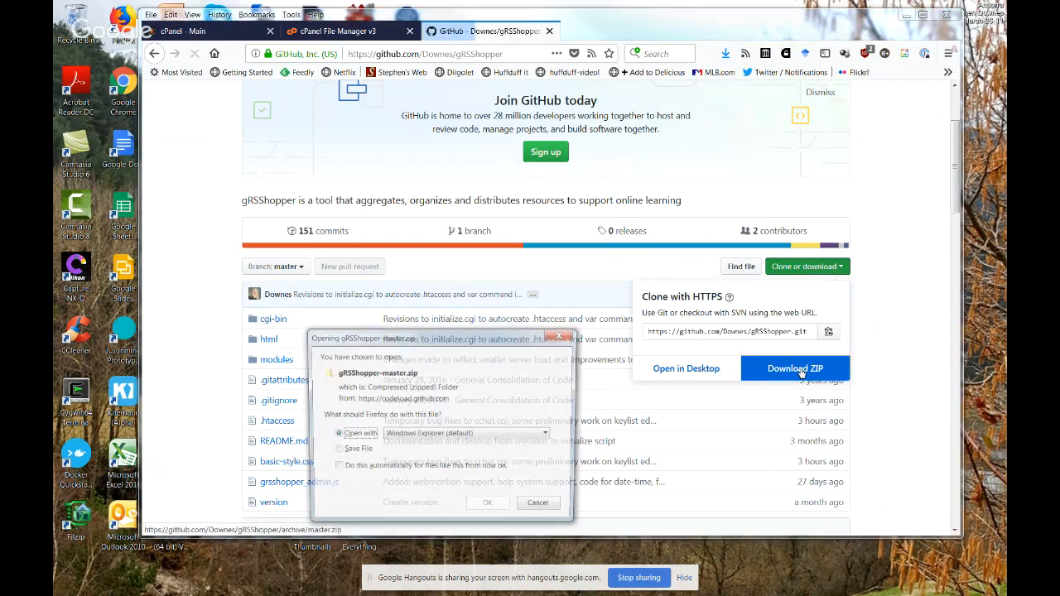
left_click_drag(414, 345, 405, 180)
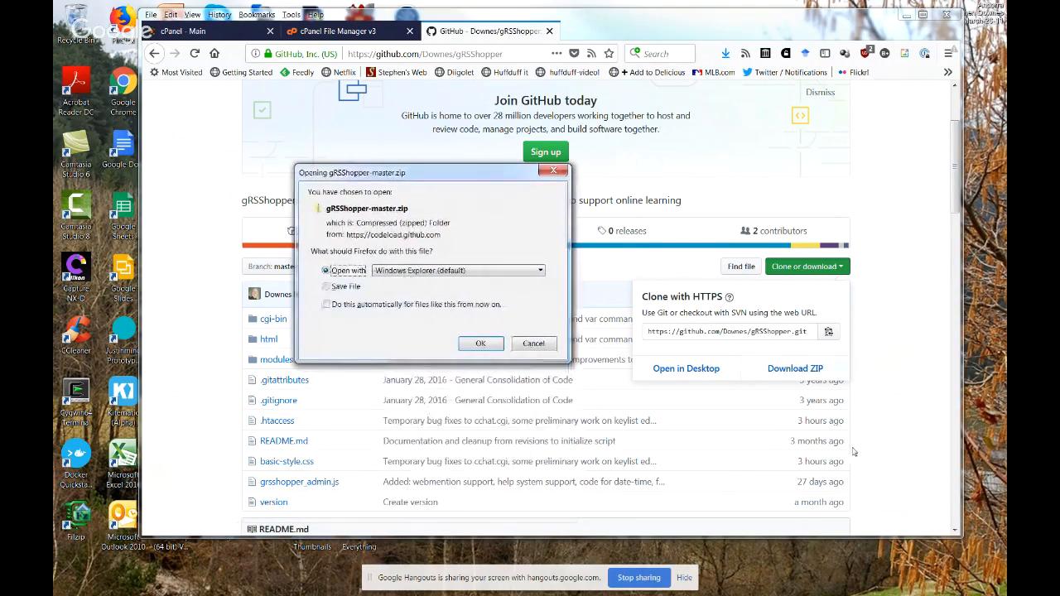
left_click(482, 345)
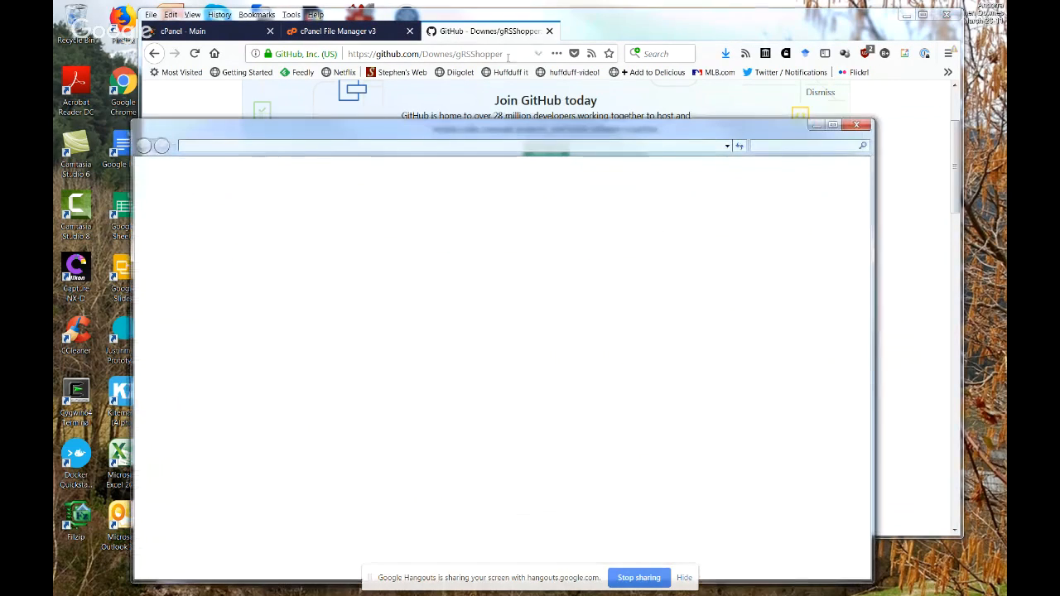
Check the gRSShopper-master folder inside the archive and extract all files to Documents\gRSShopper-master
left_click_drag(461, 131, 479, 73)
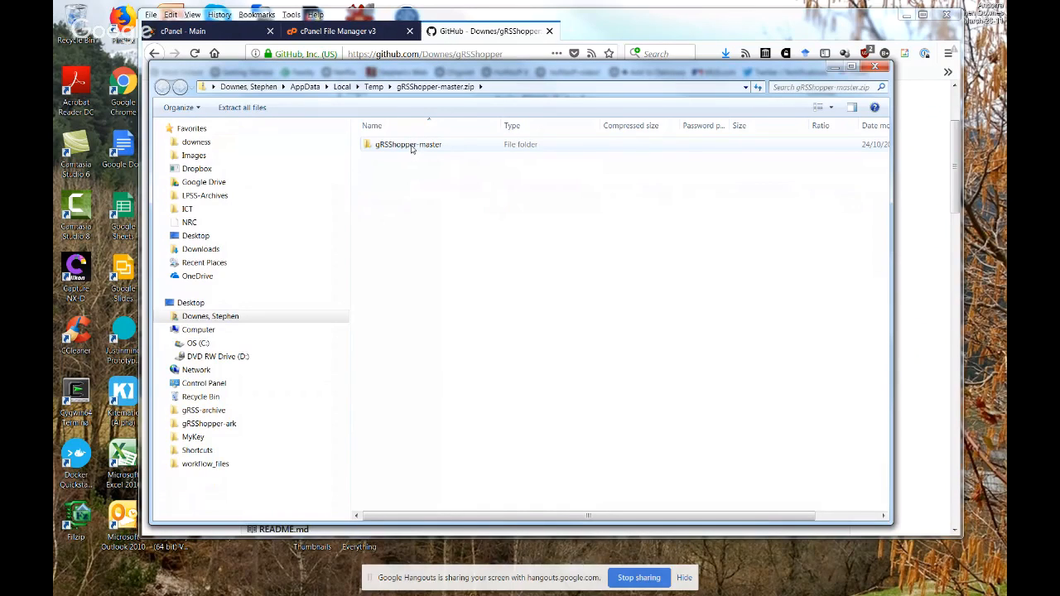
double_click(410, 145)
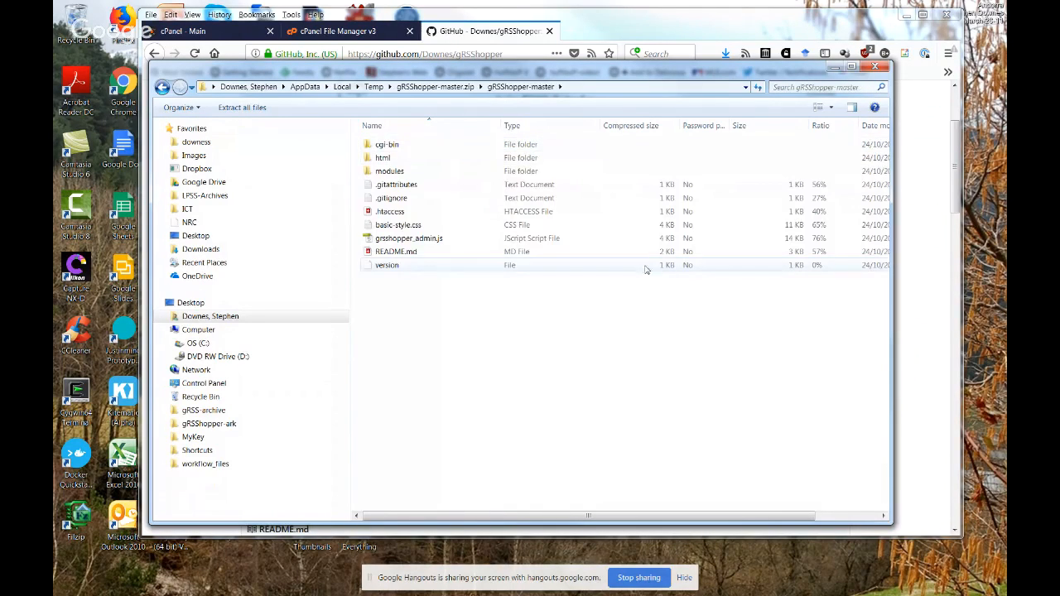
left_click(456, 88)
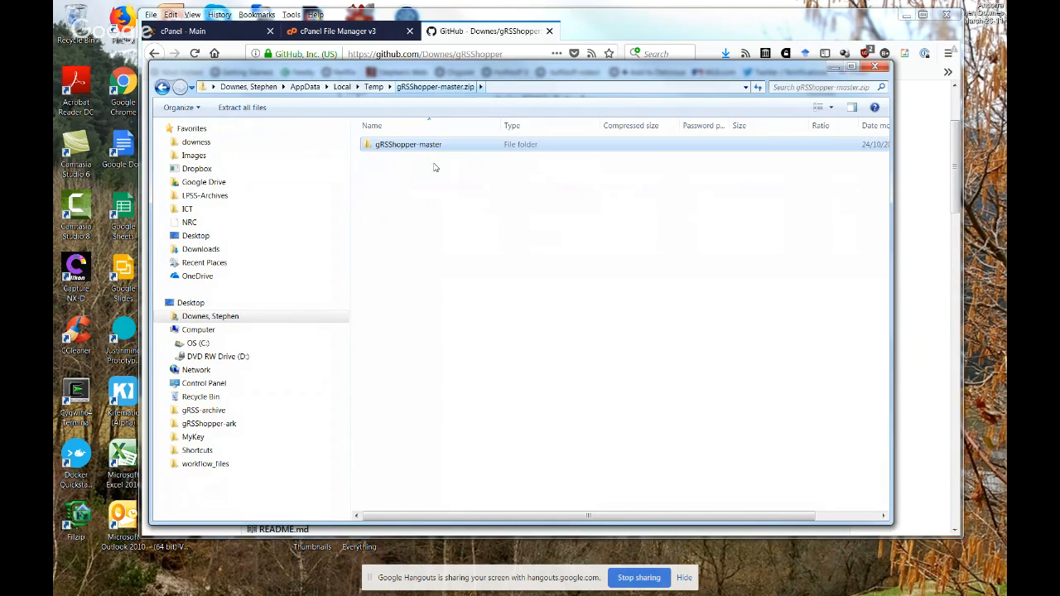
left_click(242, 110)
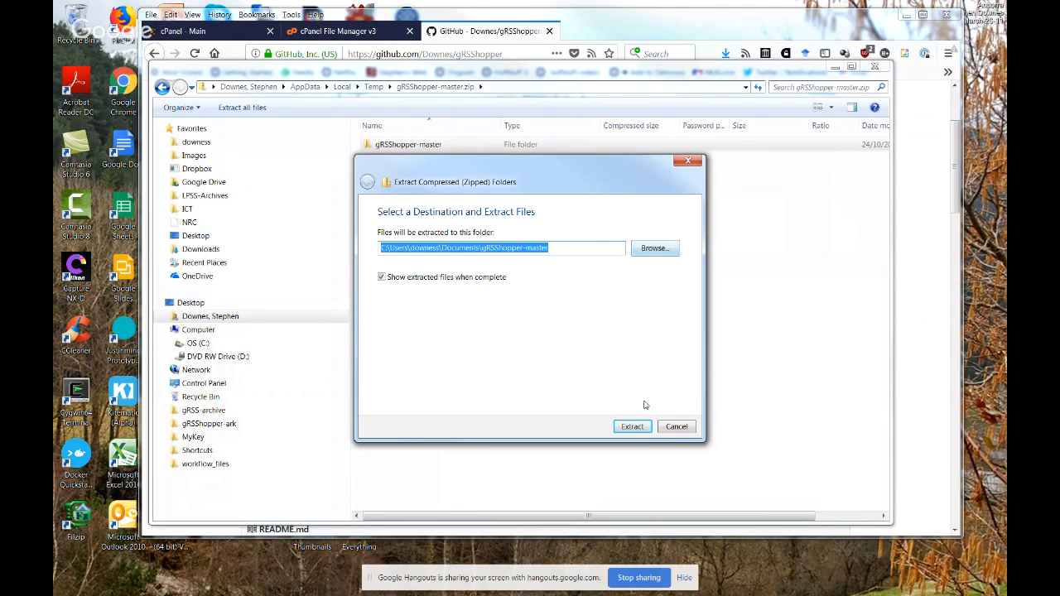
left_click(633, 427)
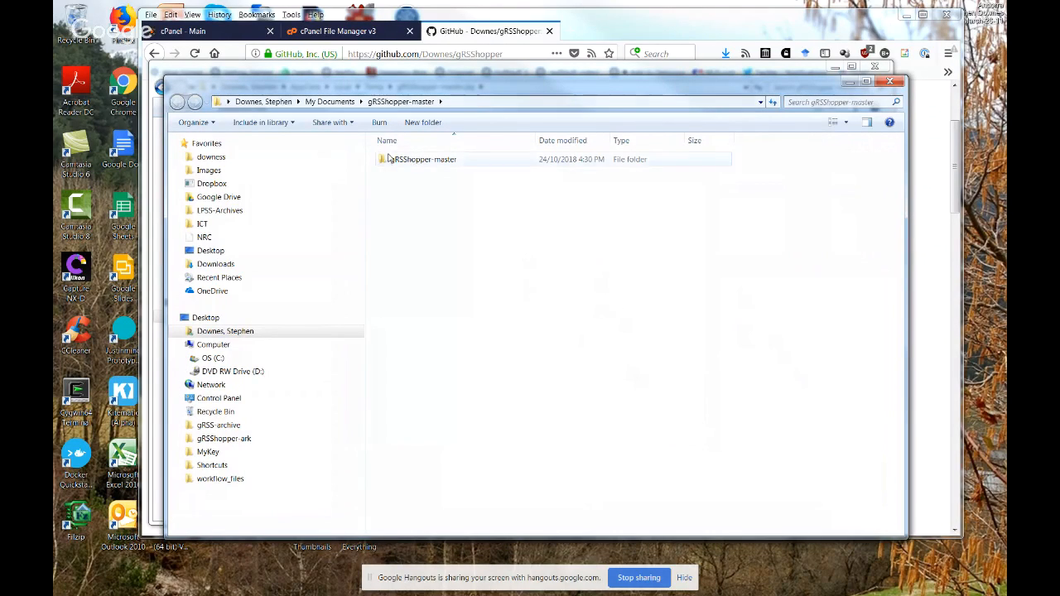
Open the extracted gRSShopper-master folder, look inside its modules folder, and return to the folder's top level
left_click_drag(389, 87, 400, 87)
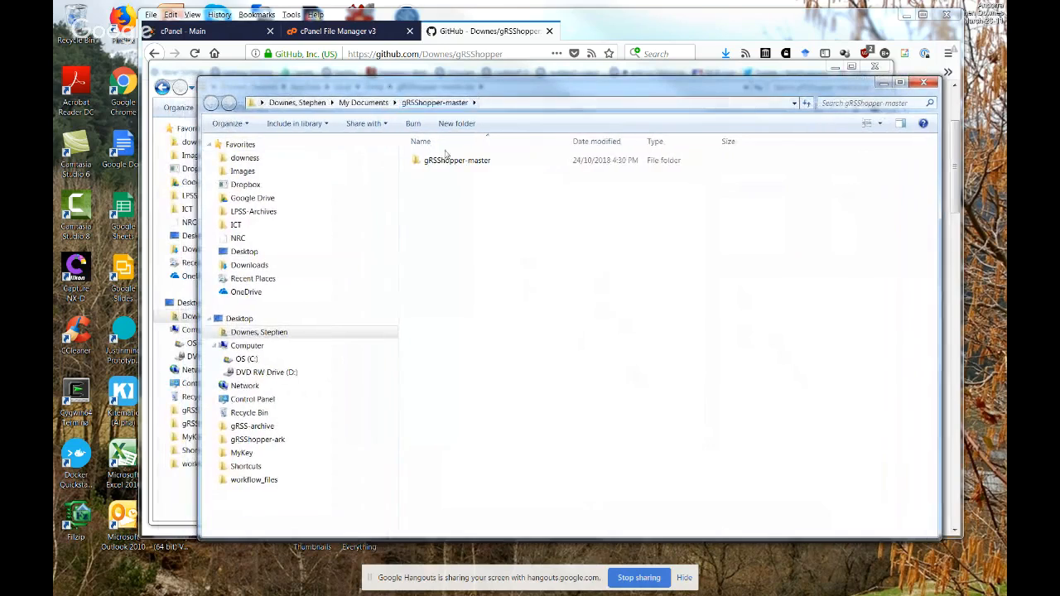
left_click(446, 163)
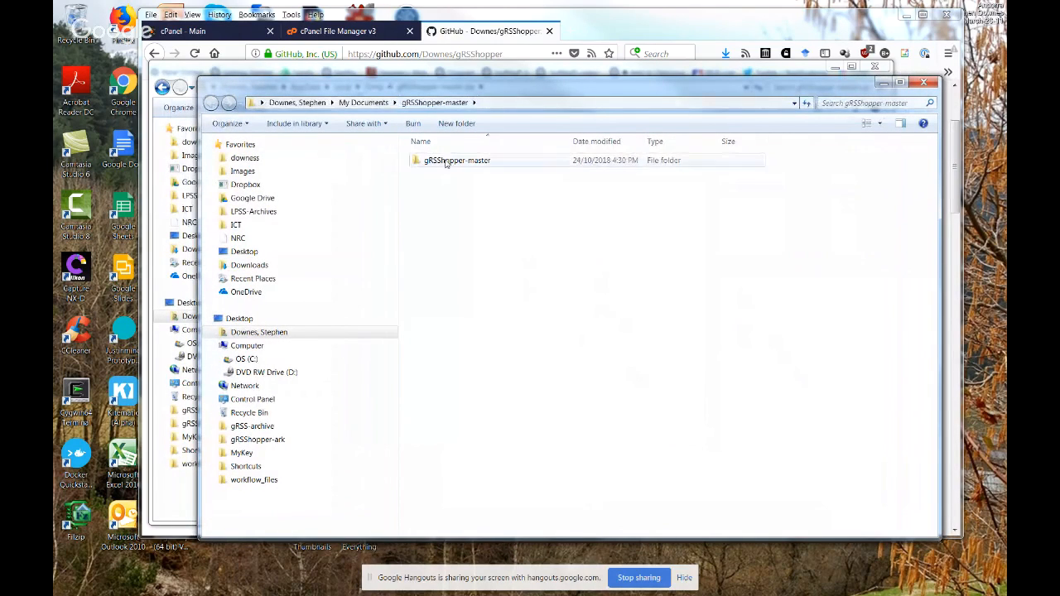
double_click(447, 164)
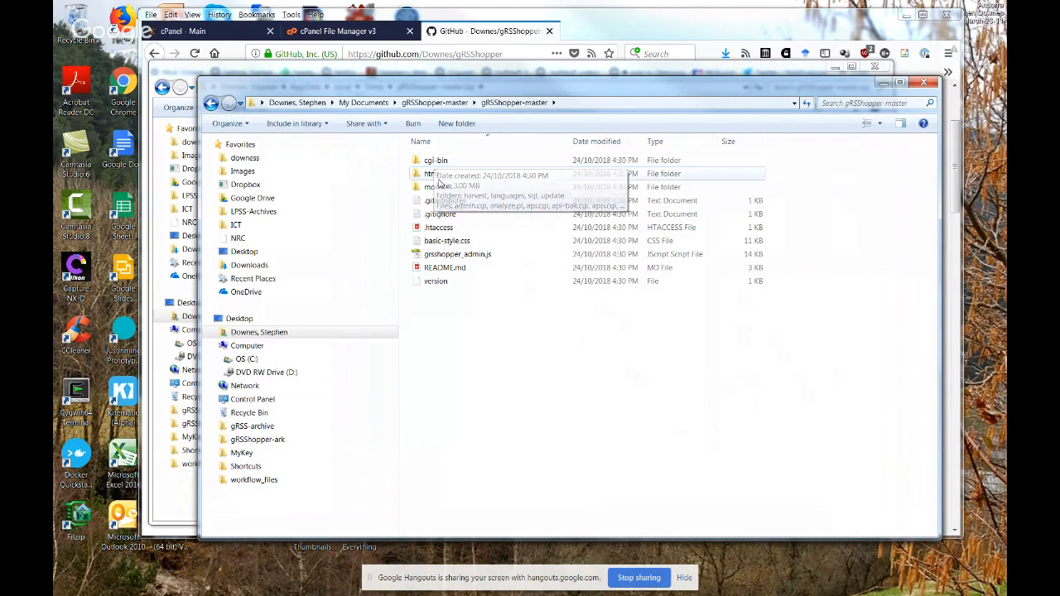
left_click(432, 176)
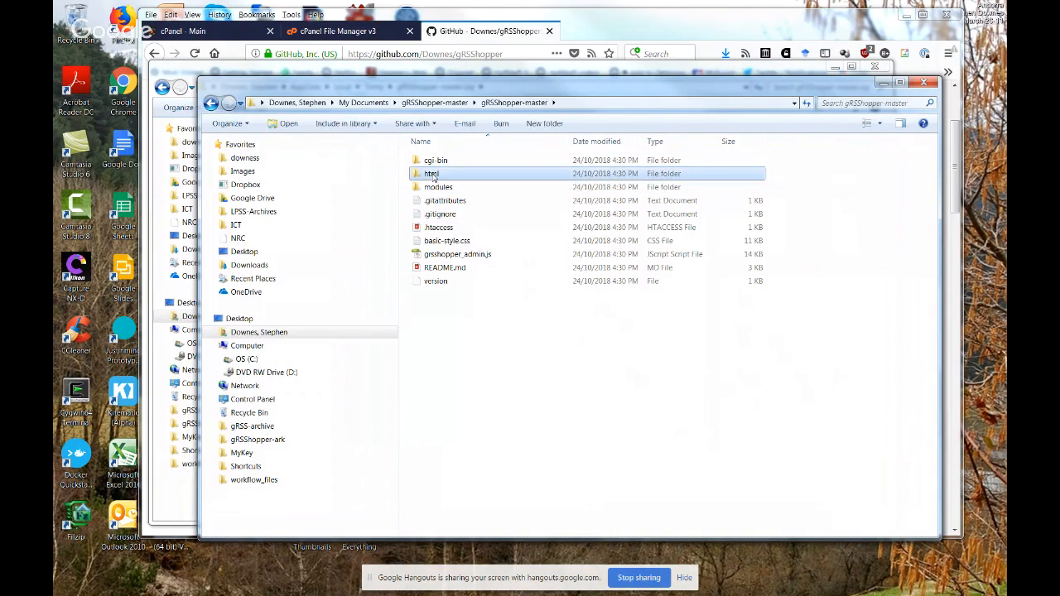
double_click(436, 188)
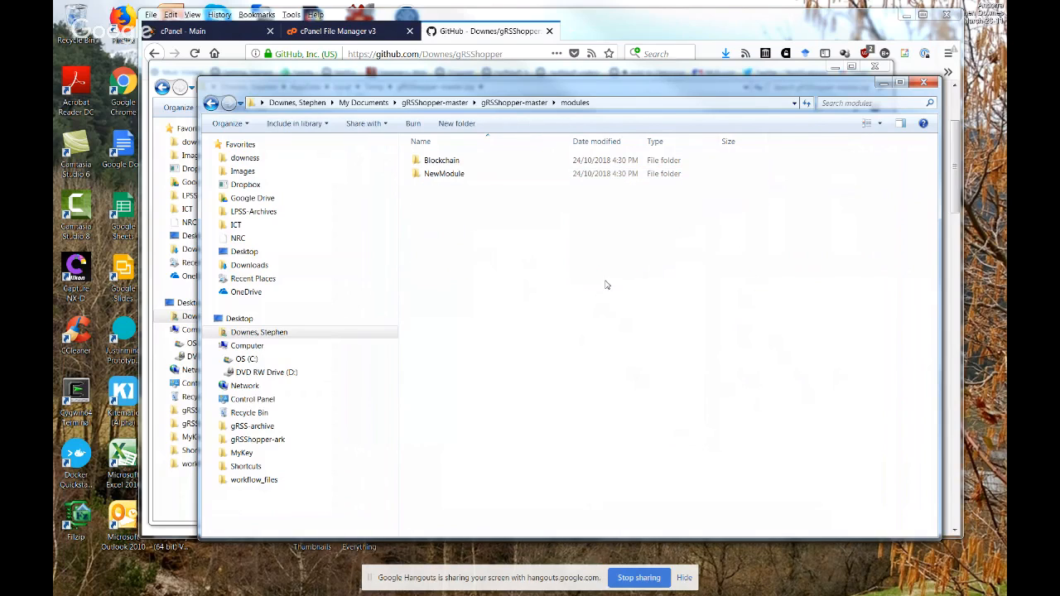
left_click(513, 103)
left_click(522, 333)
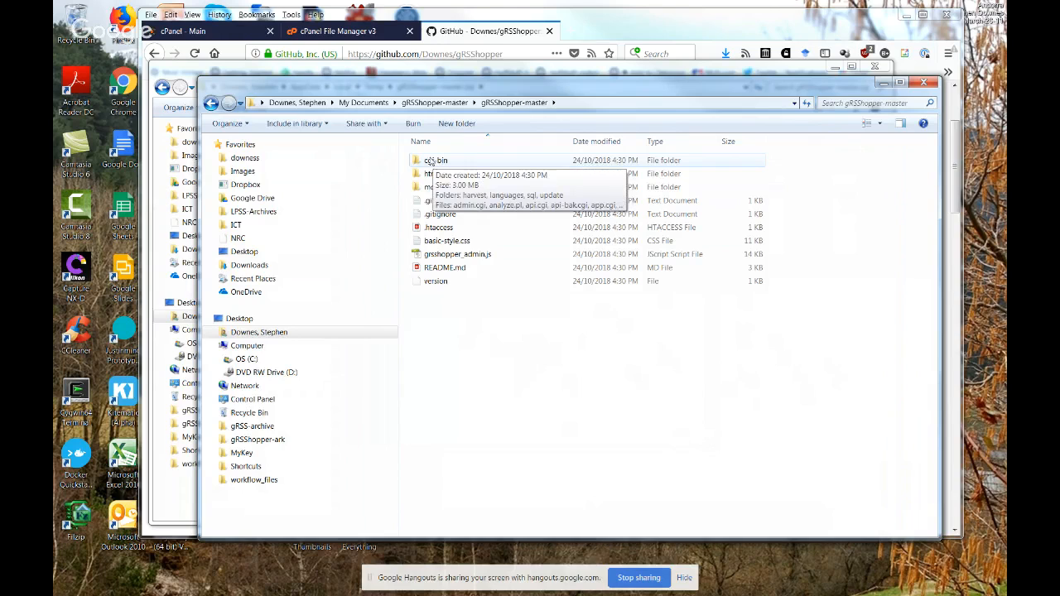
Inspect the cgi-bin folder and the SQL file in its sql subfolder, and return to the inner gRSShopper-master folder
double_click(429, 162)
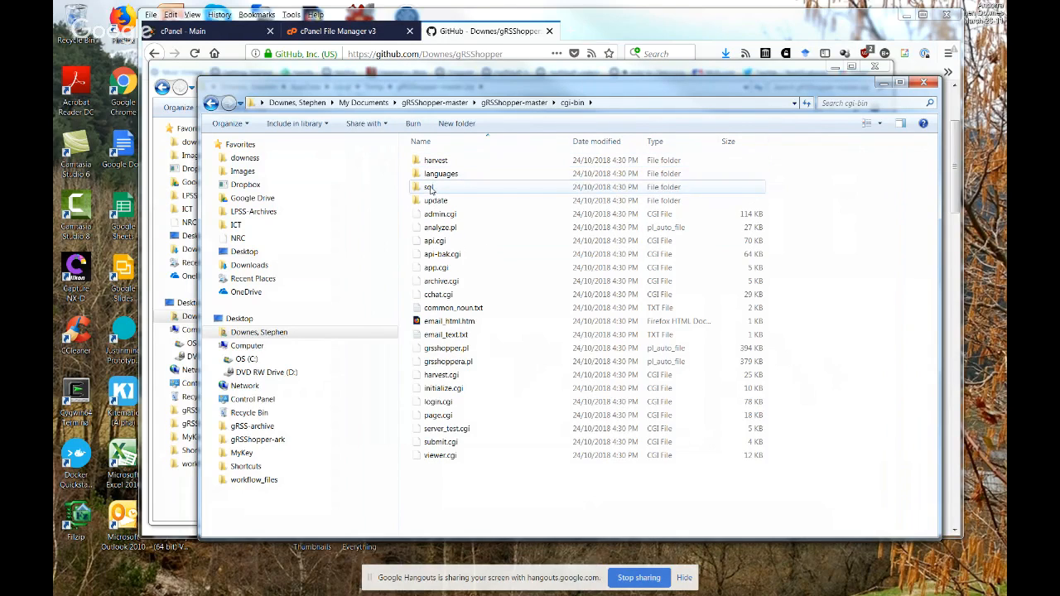
double_click(430, 188)
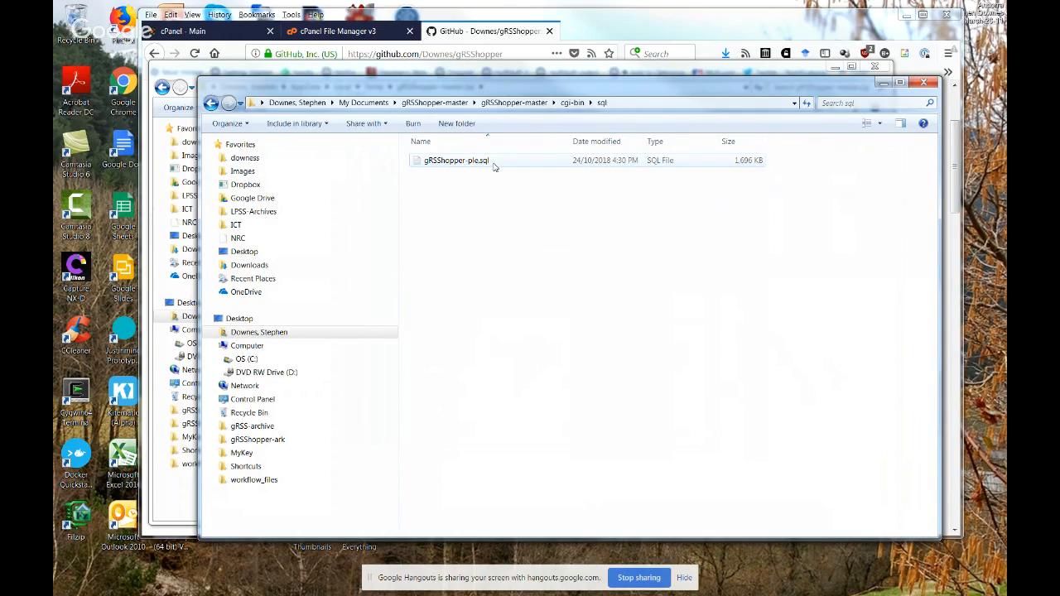
left_click(445, 166)
left_click(557, 257)
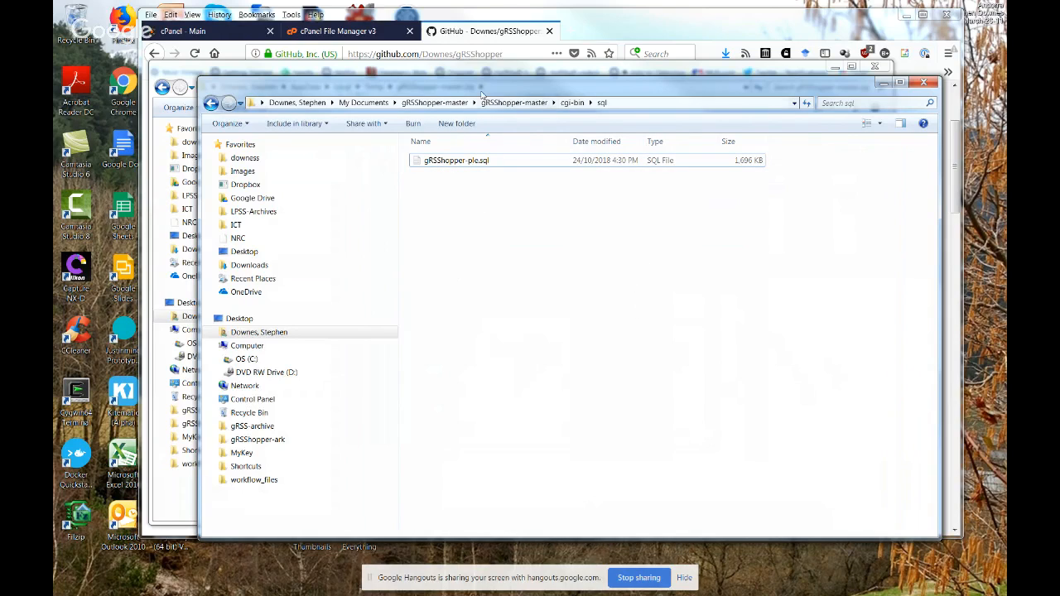
left_click(504, 105)
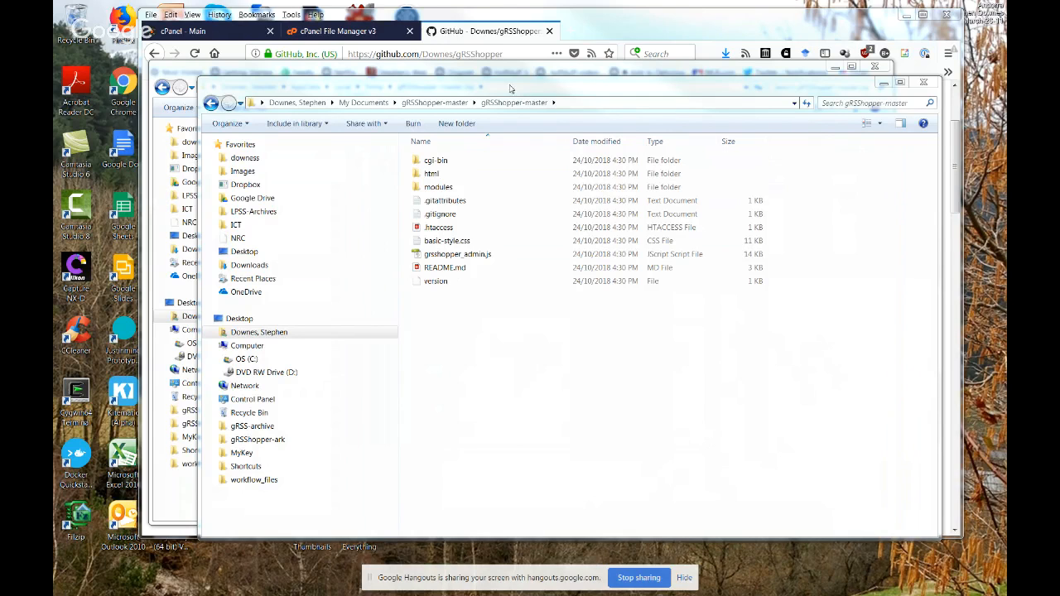
Switch to the browser to view the cPanel main page's Files tools and return to the gRSShopper repository page
left_click_drag(445, 86, 411, 108)
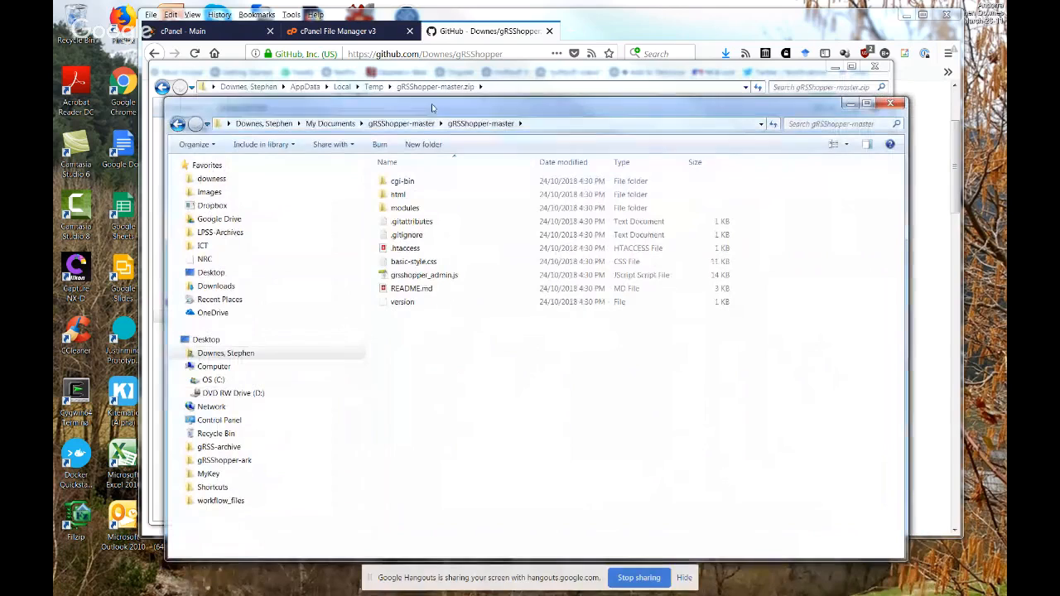
left_click(186, 33)
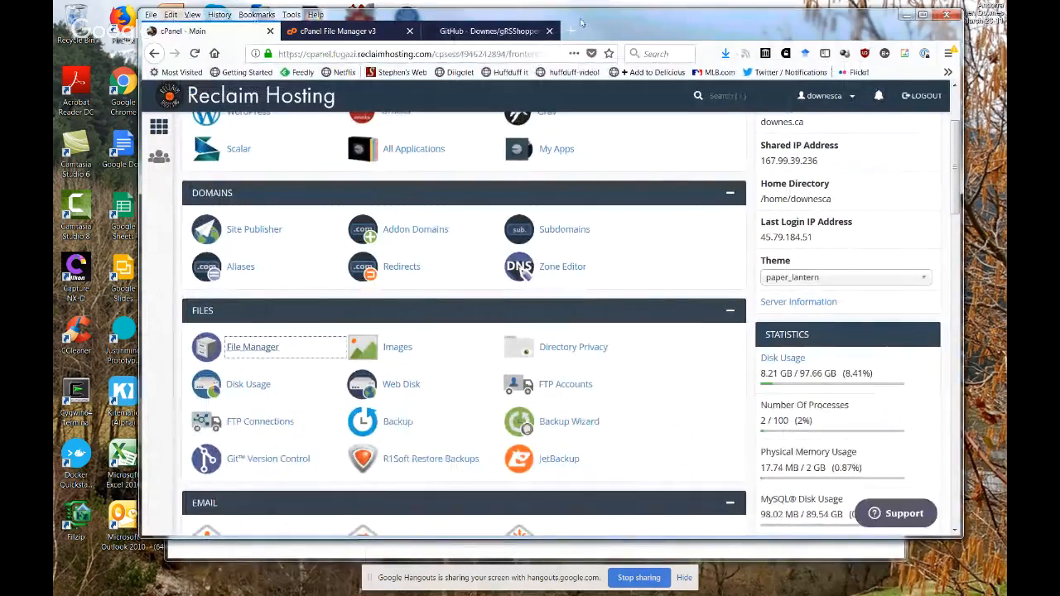
left_click_drag(582, 23, 550, 55)
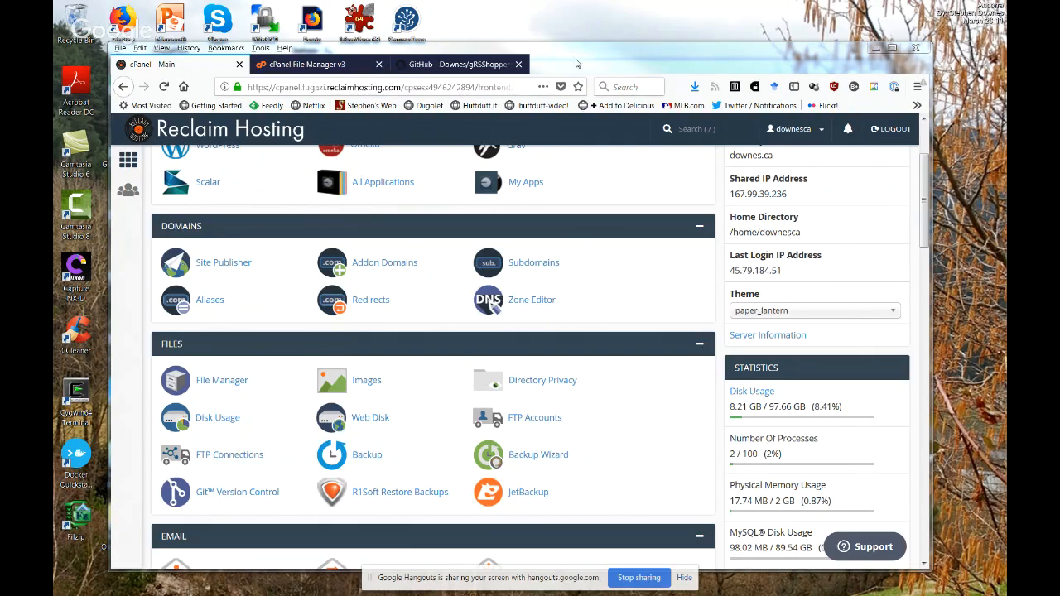
left_click(454, 67)
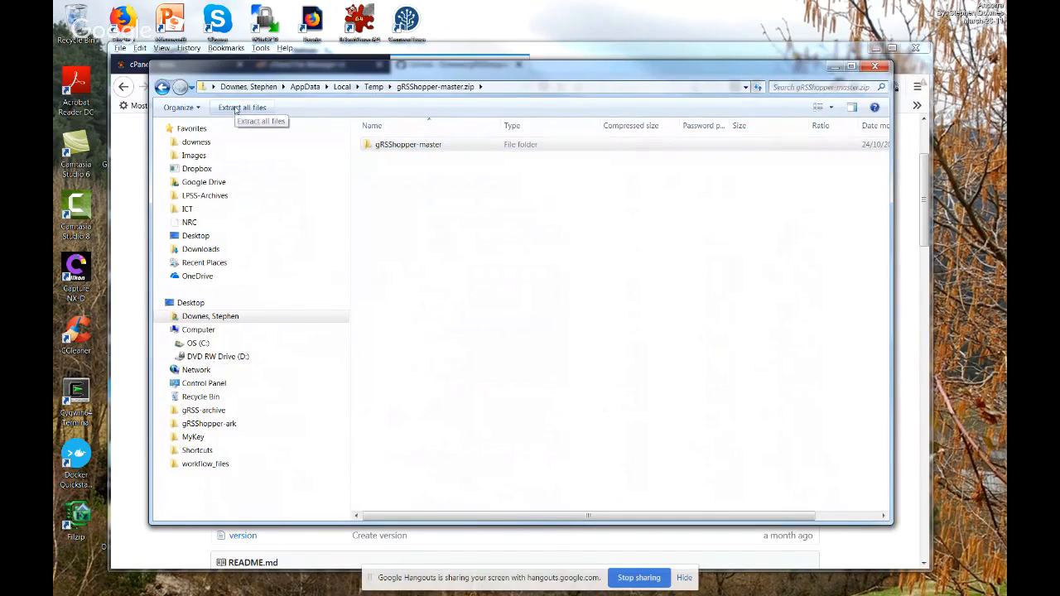
Minimize the zip archive window, bring up the extracted gRSShopper-master folder, and return to the GitHub repository page in the browser
left_click(836, 69)
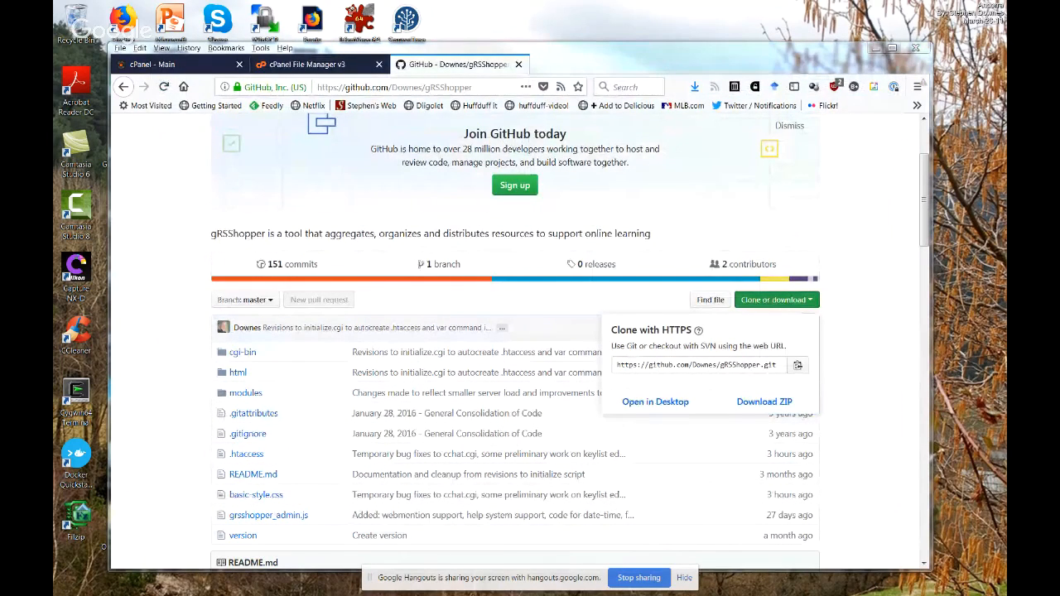
key("alt+Tab")
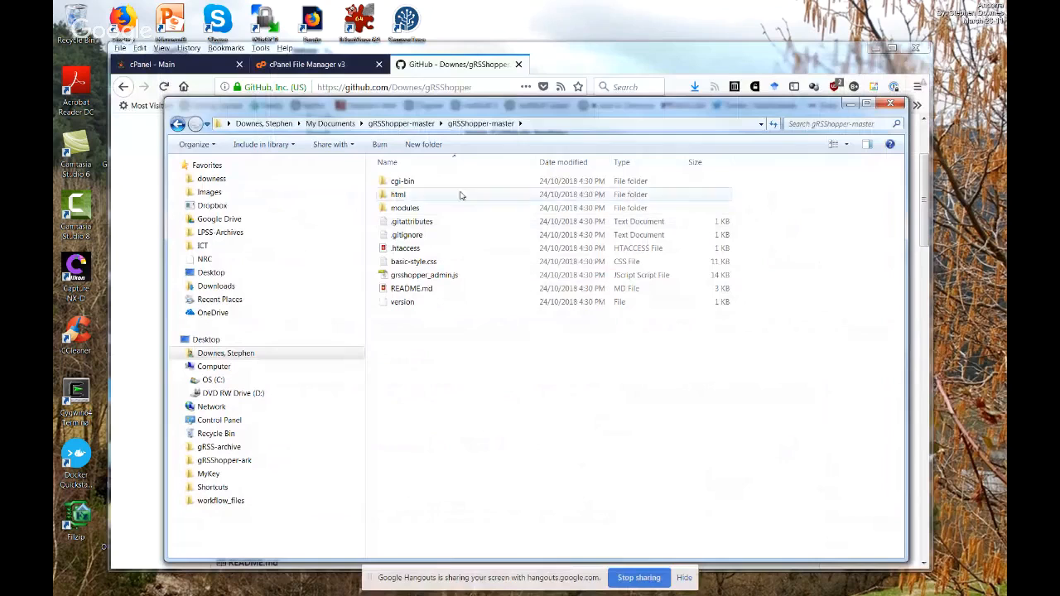
mouse_move(523, 108)
left_mouse_down()
mouse_move(517, 80)
mouse_move(510, 110)
left_mouse_up()
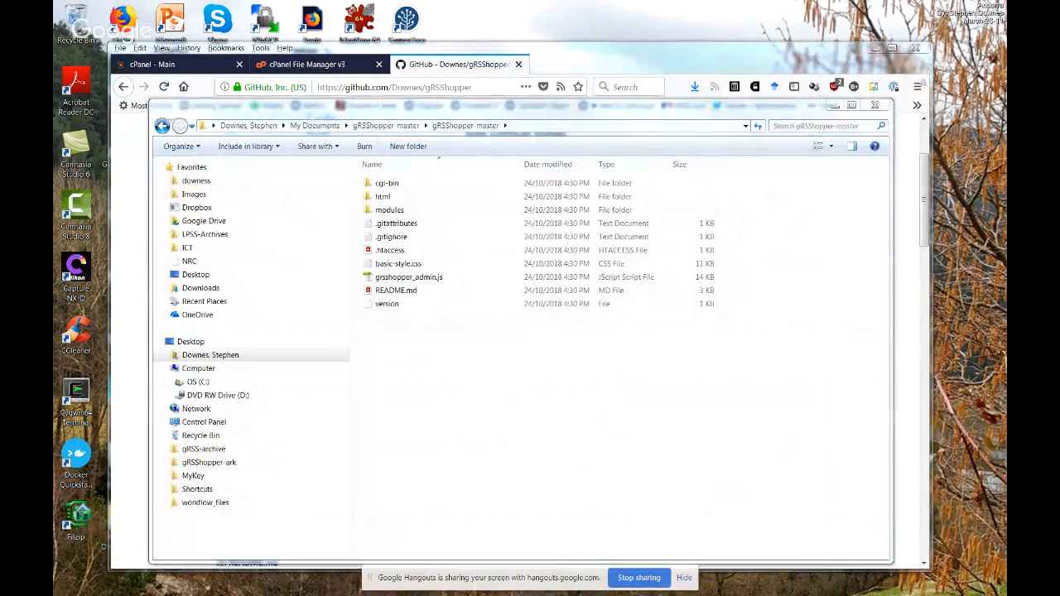
left_click(347, 48)
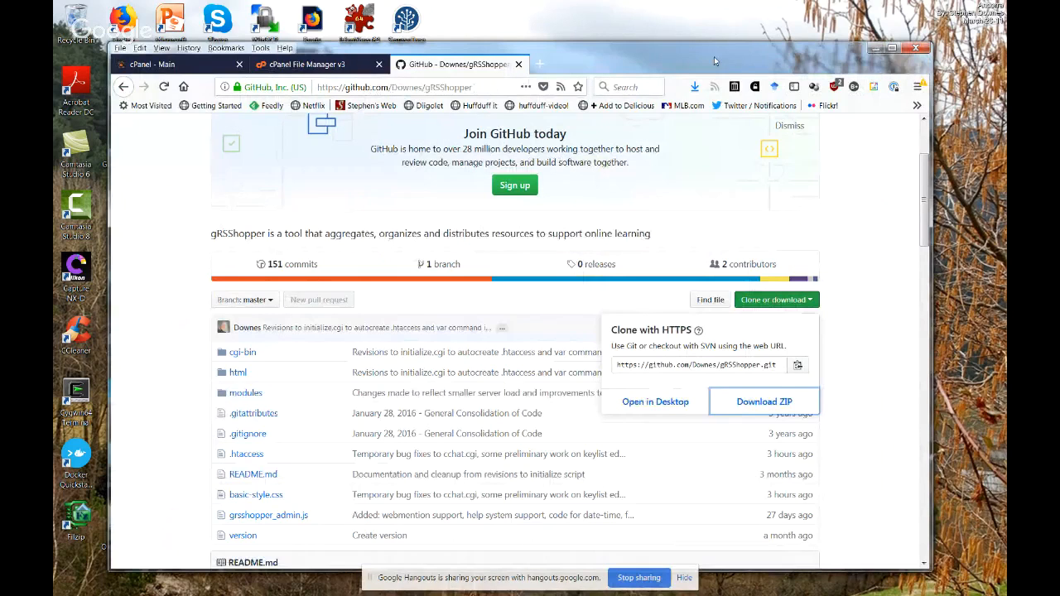
Open cPanel's Subdomains page and fill in the creation form with subdomain rel and document root rel.downes.ca
left_click(170, 66)
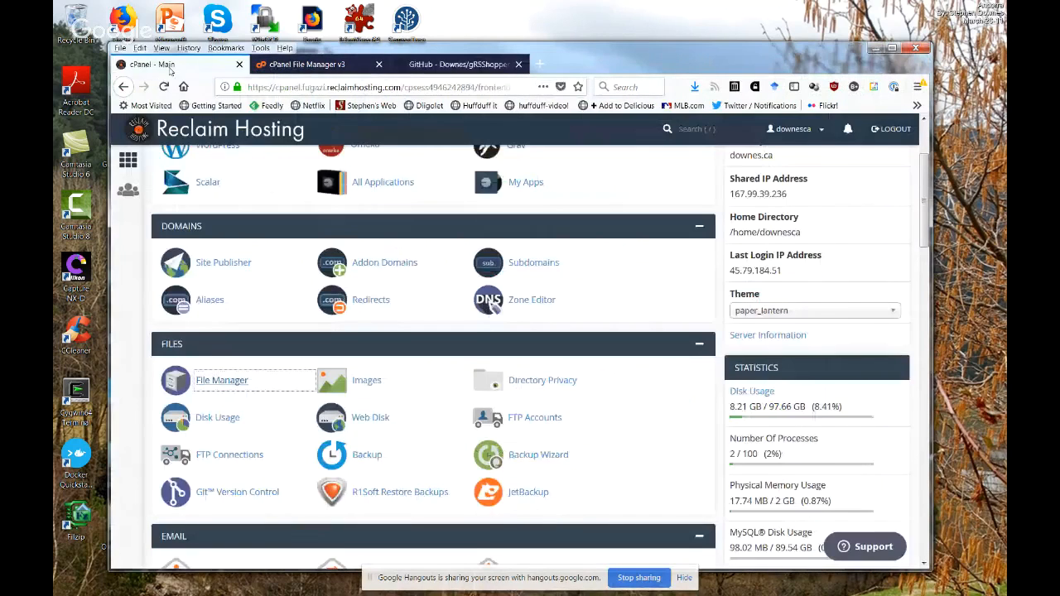
scroll(362, 272, "up", 3)
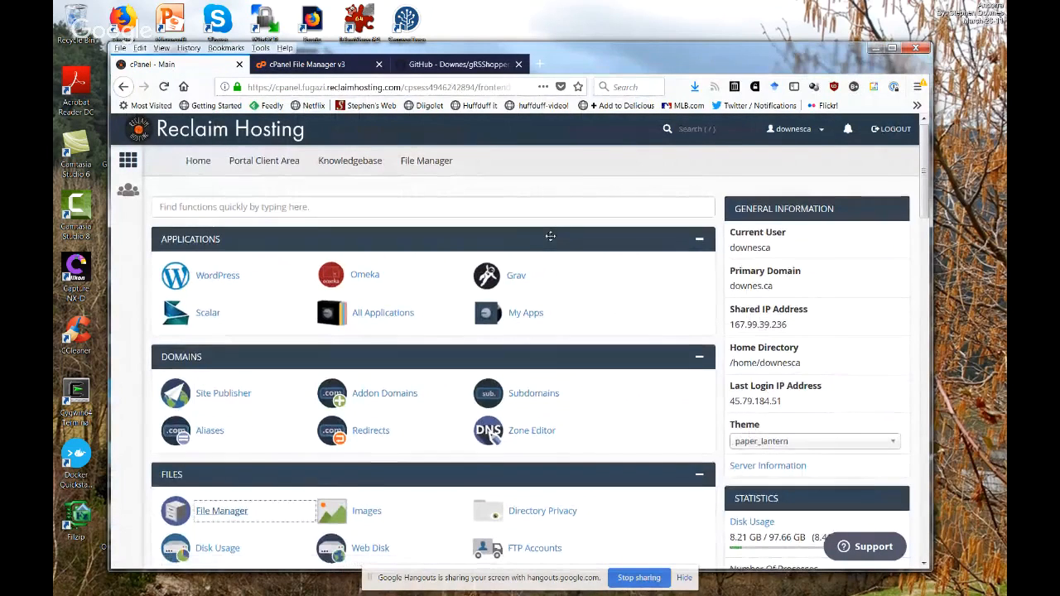
scroll(549, 237, "down", 3)
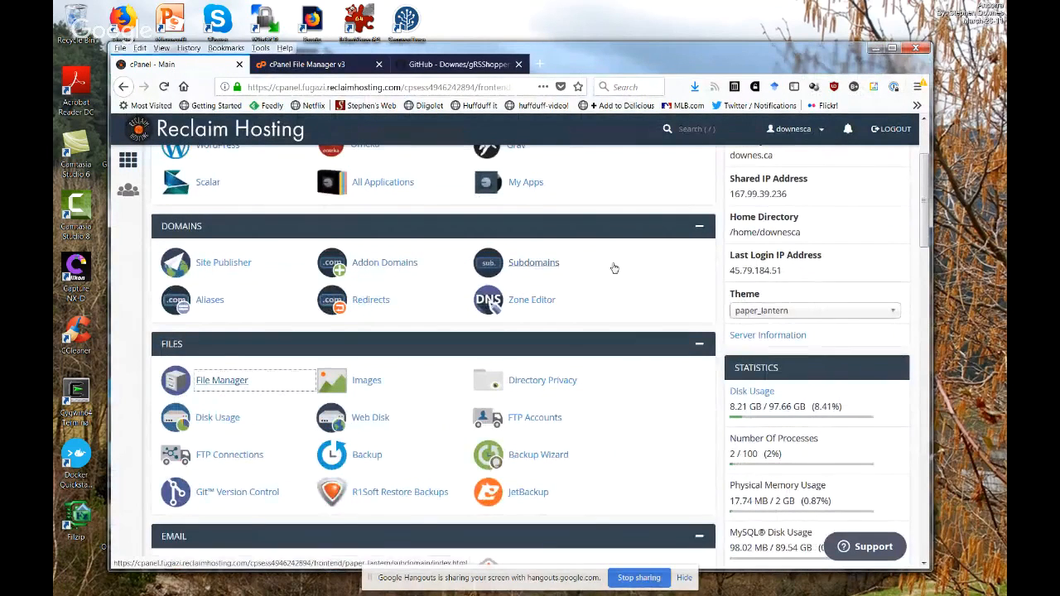
left_click(534, 263)
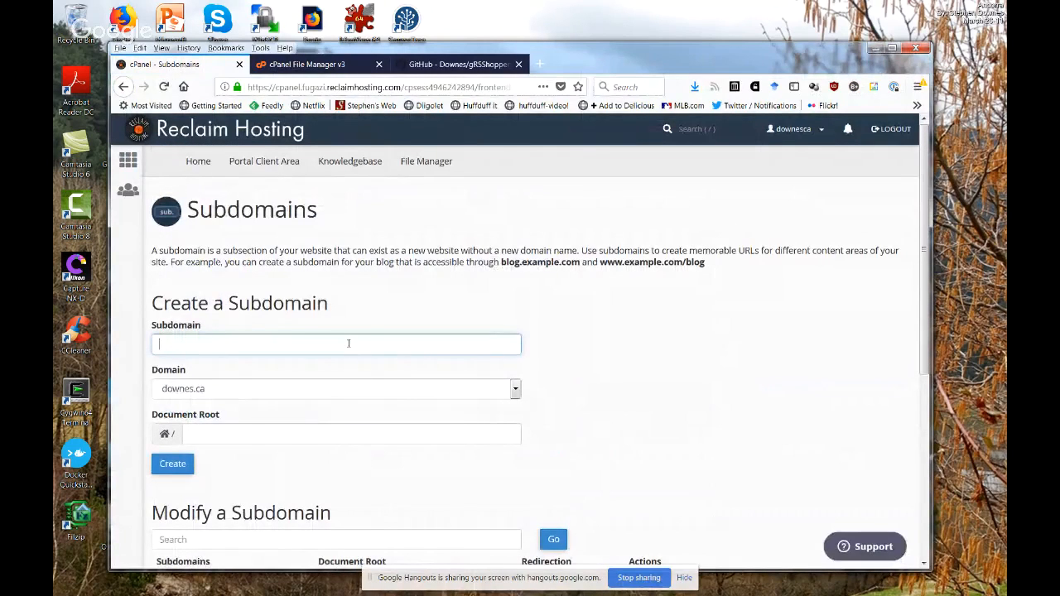
left_click(348, 343)
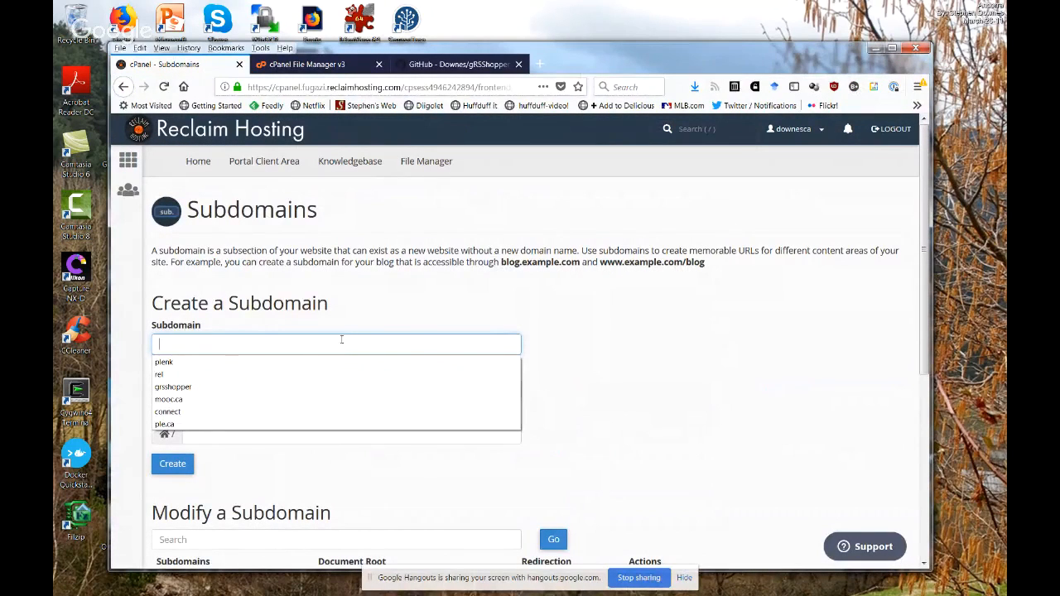
left_click(183, 375)
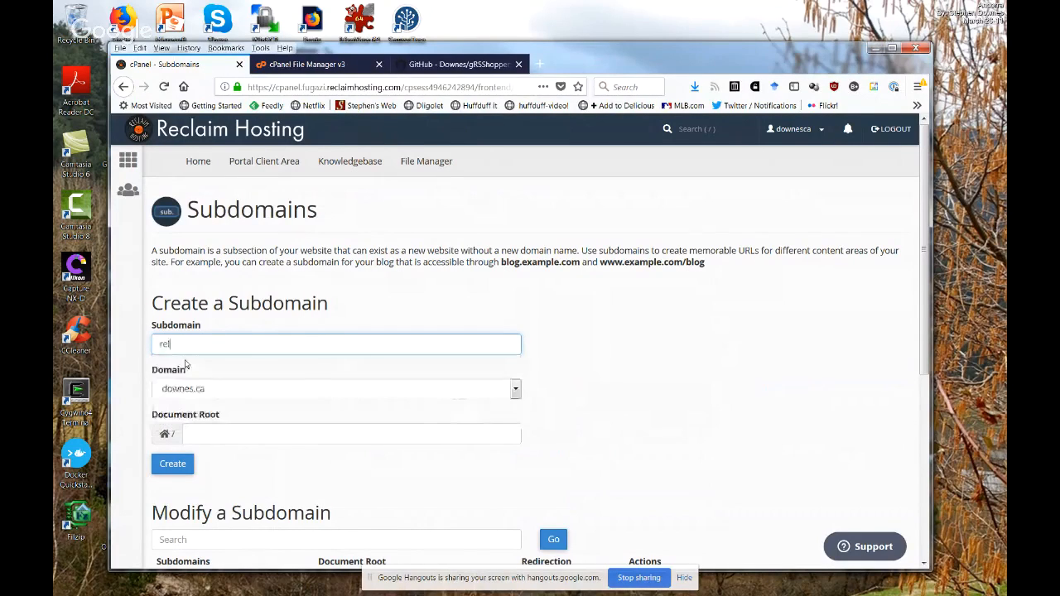
left_click(202, 441)
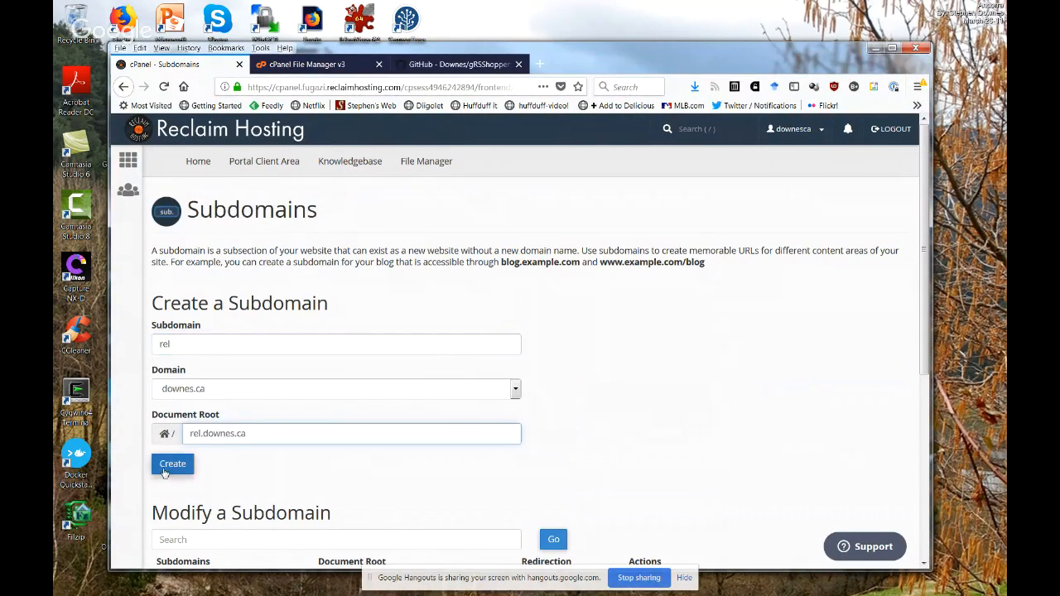
Go to the cPanel File Manager and list the contents of the rel.mooc.ca folder
left_click(306, 66)
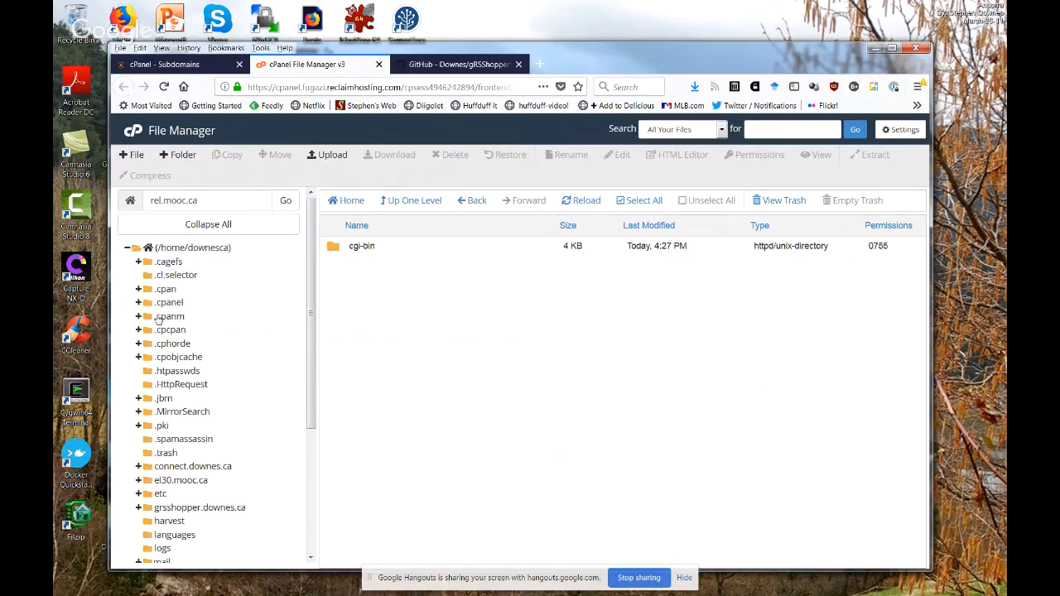
scroll(184, 440, "down", 5)
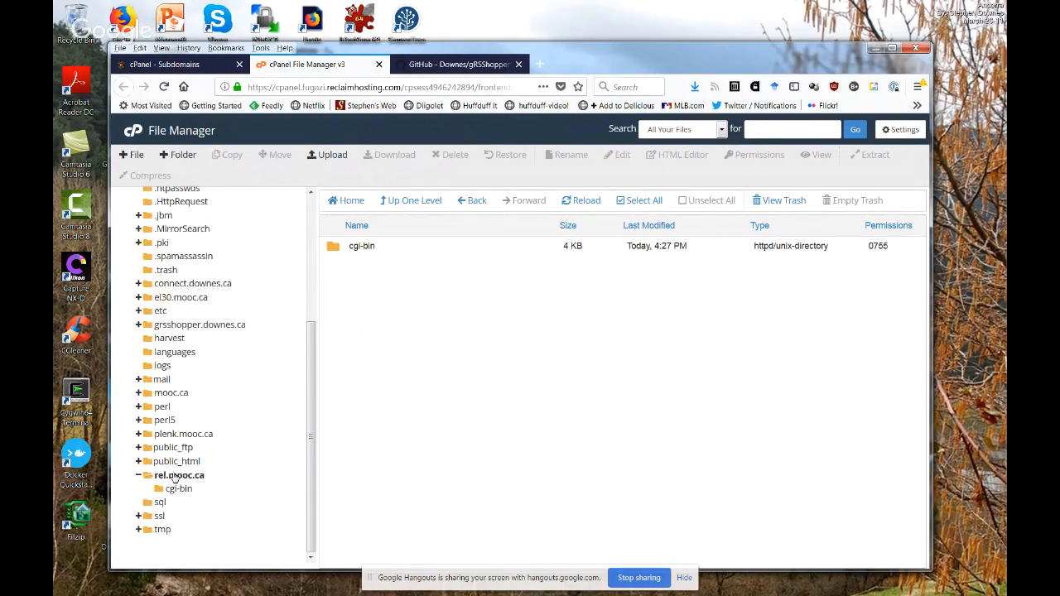
left_click(177, 476)
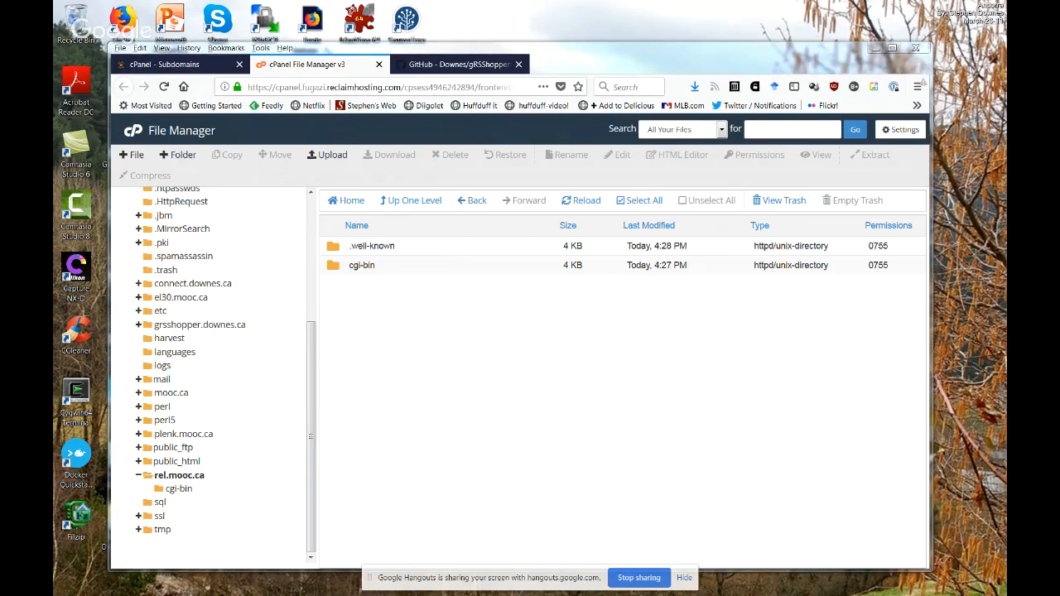
Switch to the extracted gRSShopper-master folder in the file explorer and look inside cgi-bin and its sql subfolder
key("alt+Tab")
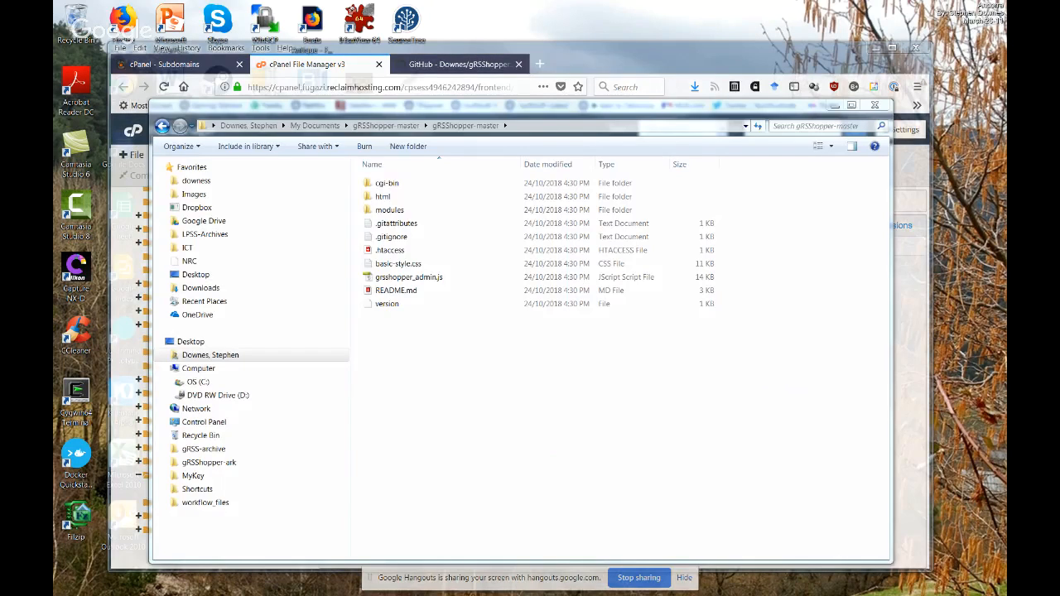
left_click_drag(487, 108, 456, 54)
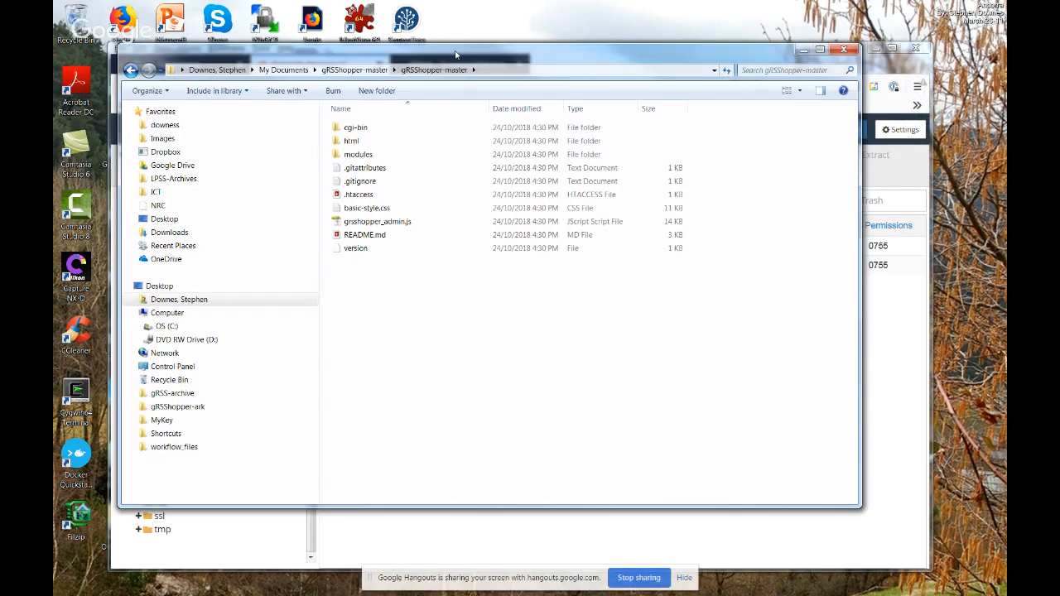
double_click(356, 129)
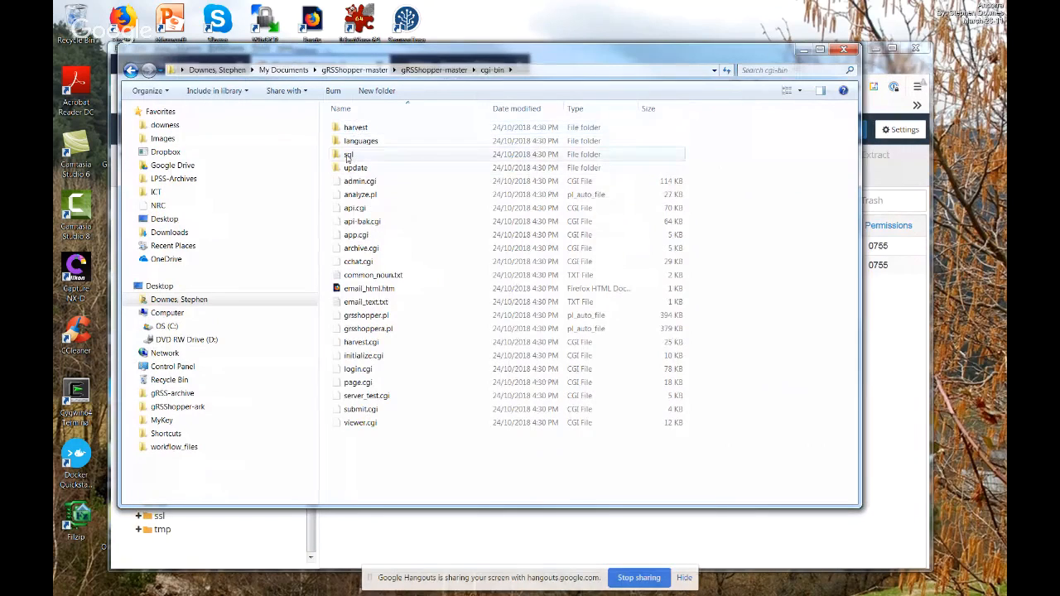
left_click(348, 156)
double_click(348, 156)
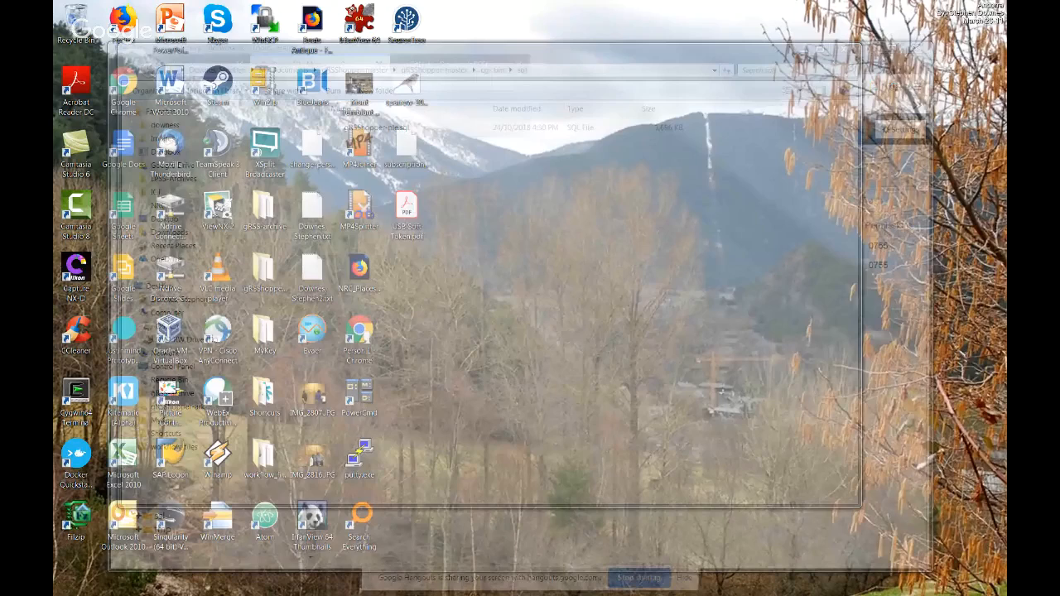
Return to the cPanel main page in the browser, find its Databases tools, and switch to NoteTab Light
key("alt+Tab")
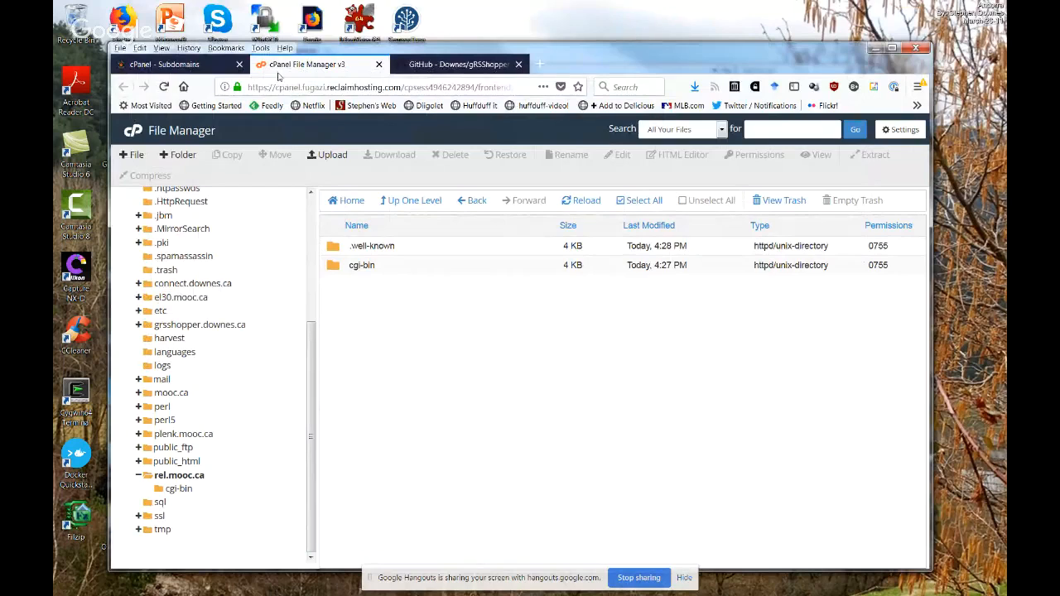
left_click(156, 64)
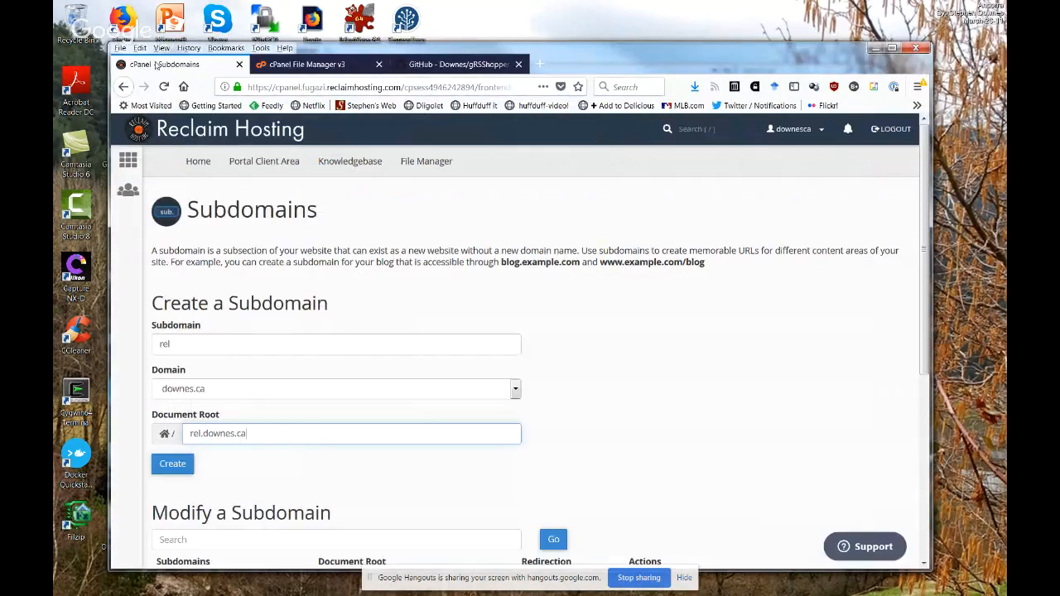
left_click(139, 131)
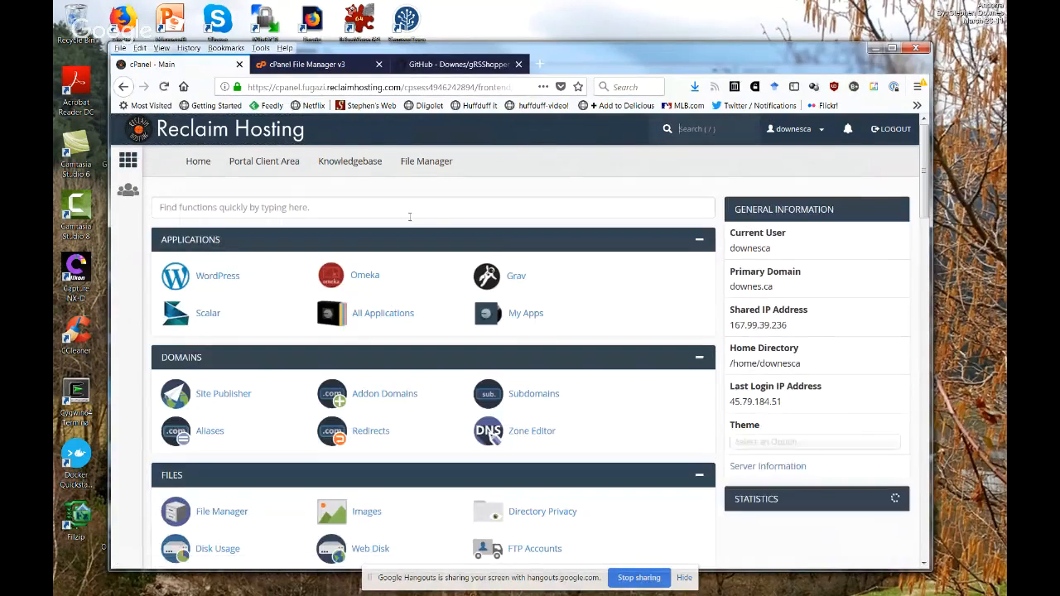
left_click_drag(564, 56, 581, 23)
scroll(399, 265, "down", 5)
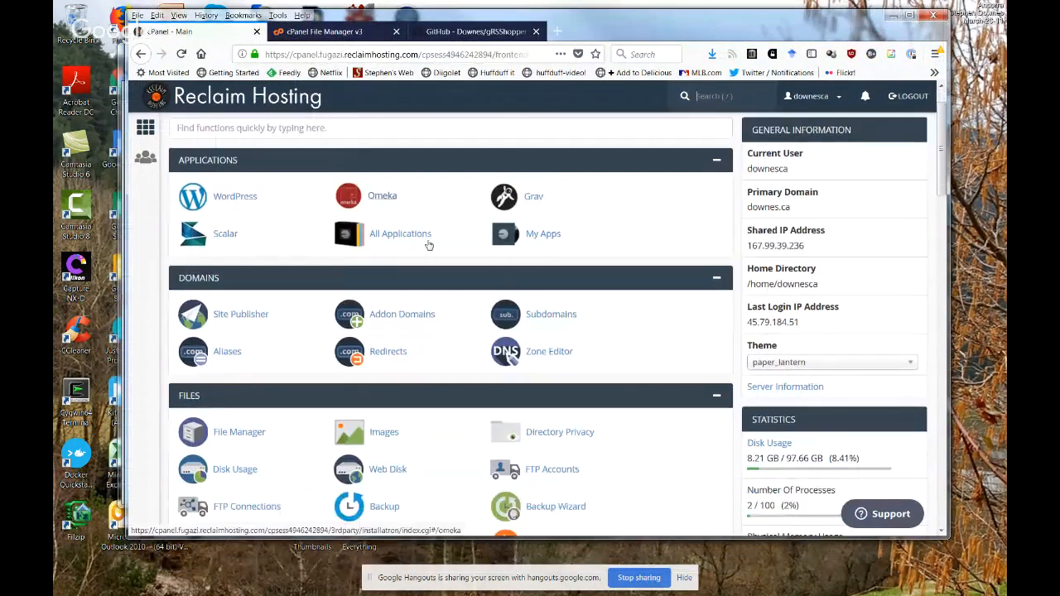
scroll(306, 280, "down", 3)
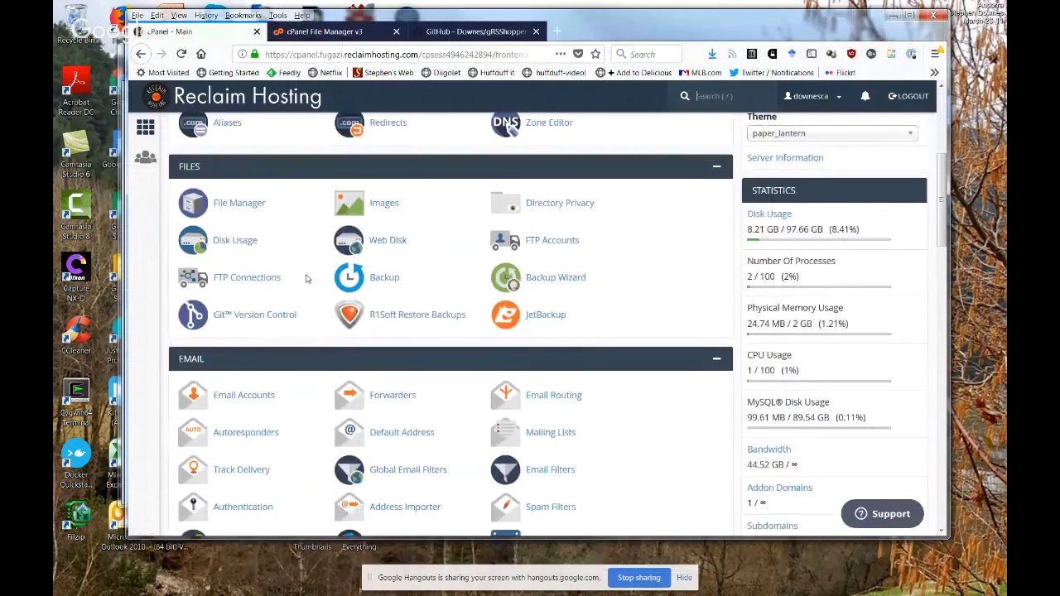
scroll(306, 279, "down", 5)
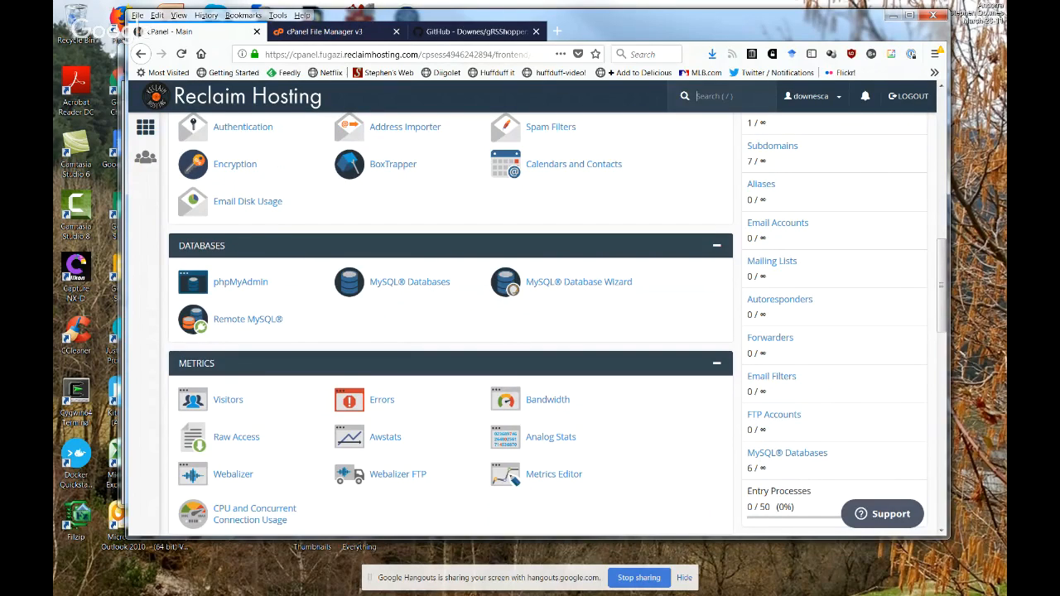
key("alt+Tab")
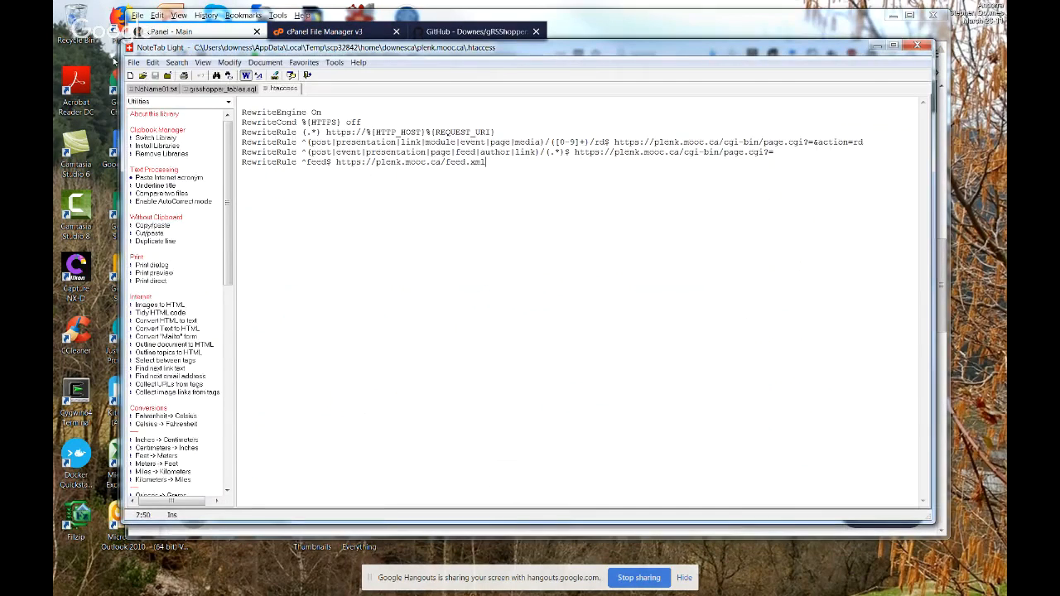
left_click(133, 62)
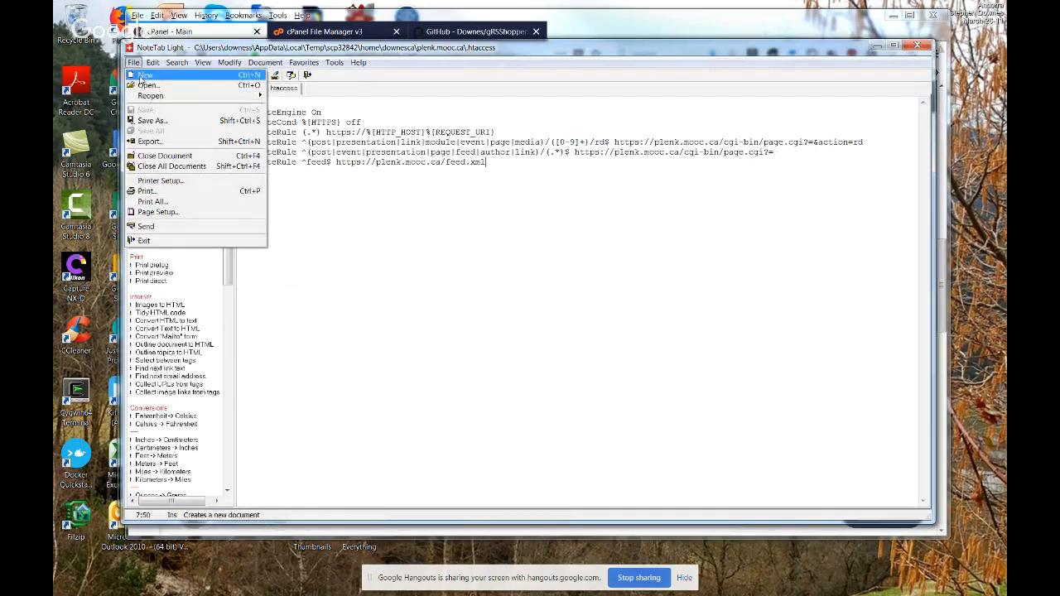
left_click(146, 74)
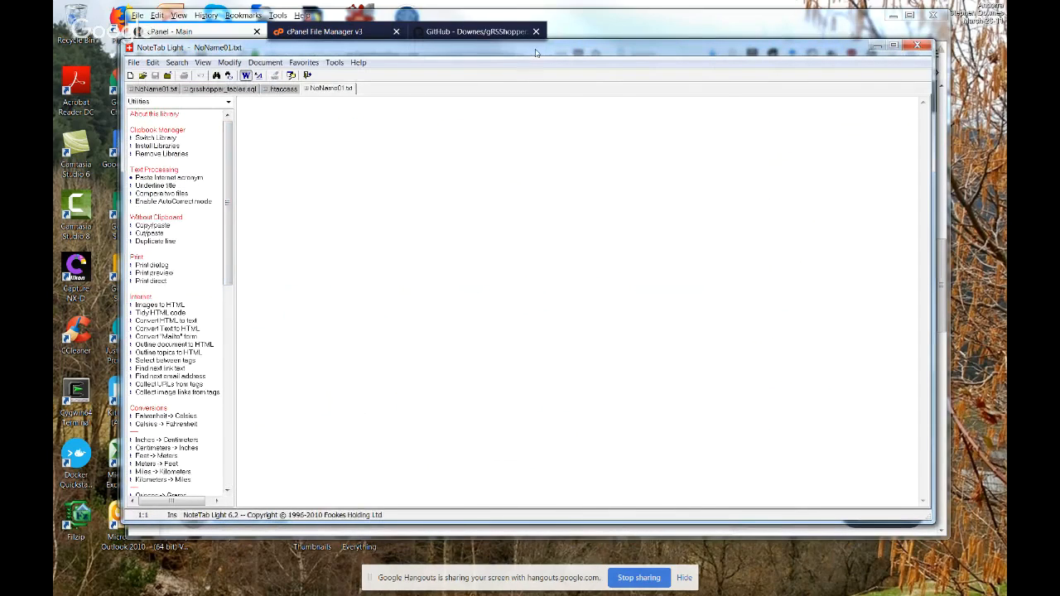
left_click_drag(534, 52, 567, 92)
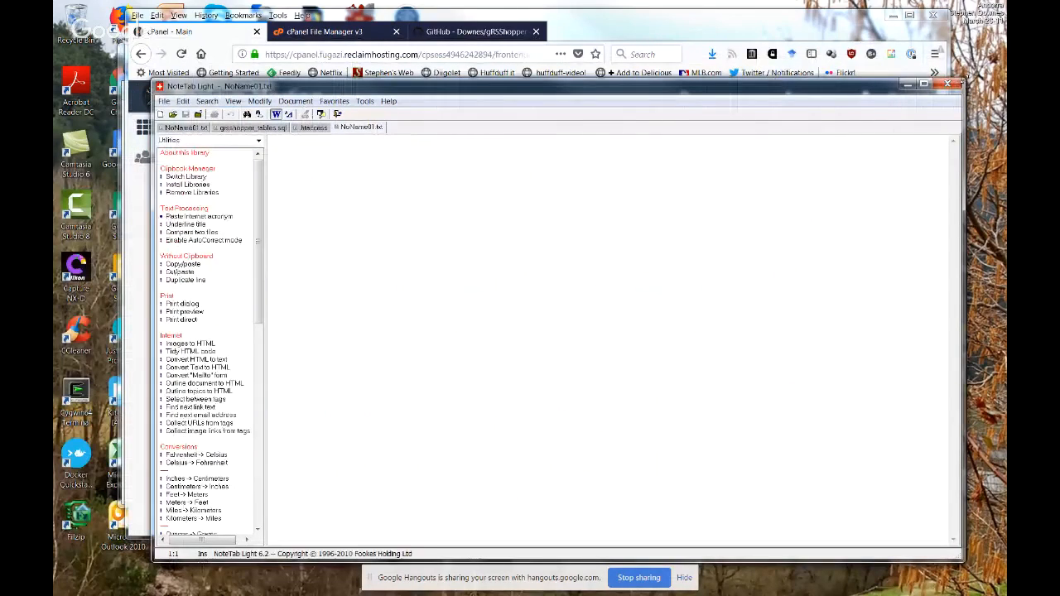
left_click(948, 84)
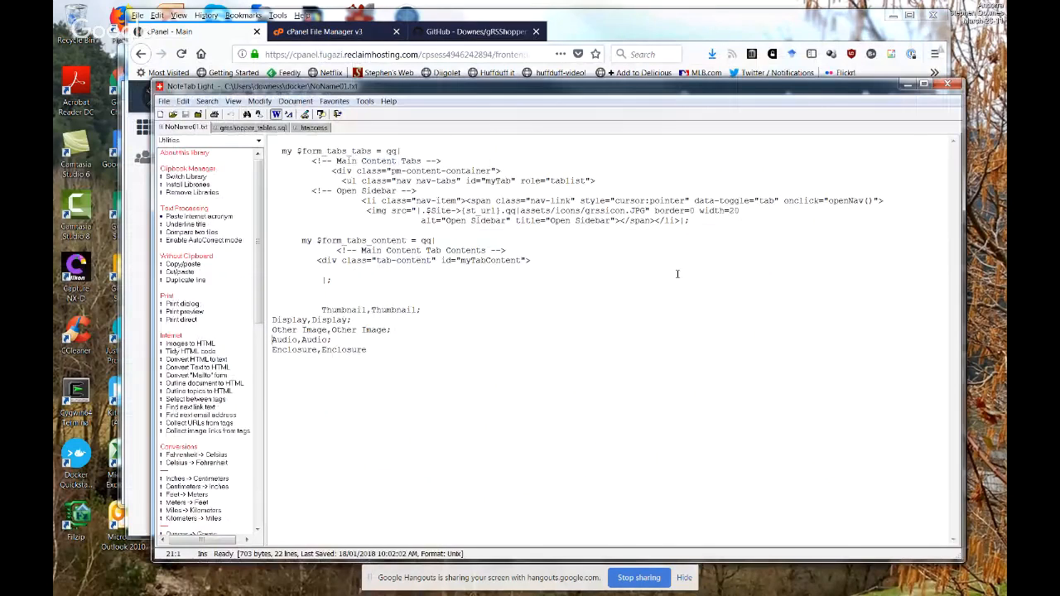
Create a new blank document in the text editor and shrink its window to uncover more of the cPanel page
left_click(164, 101)
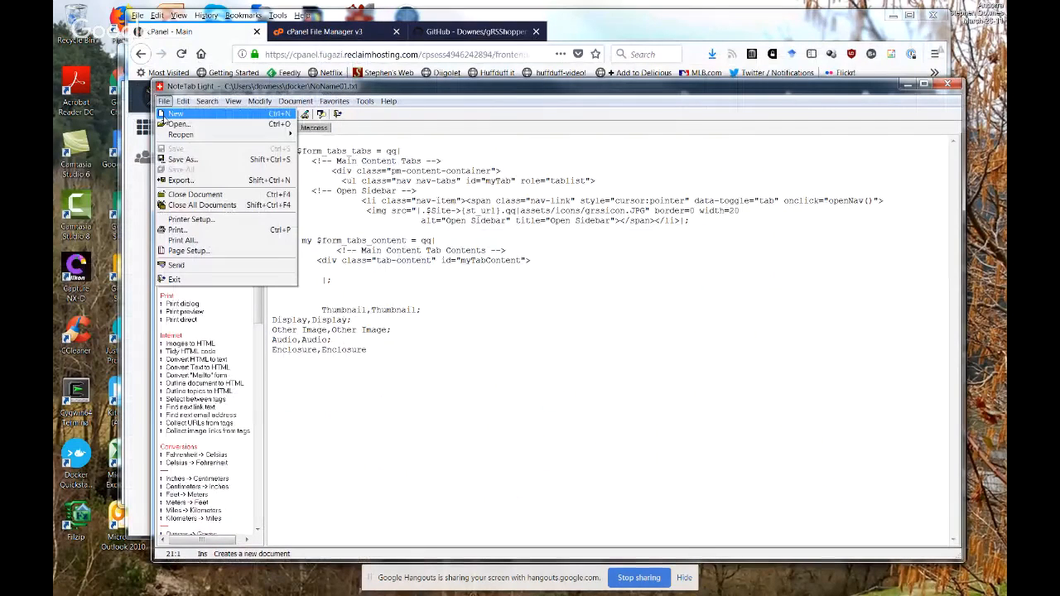
left_click(177, 114)
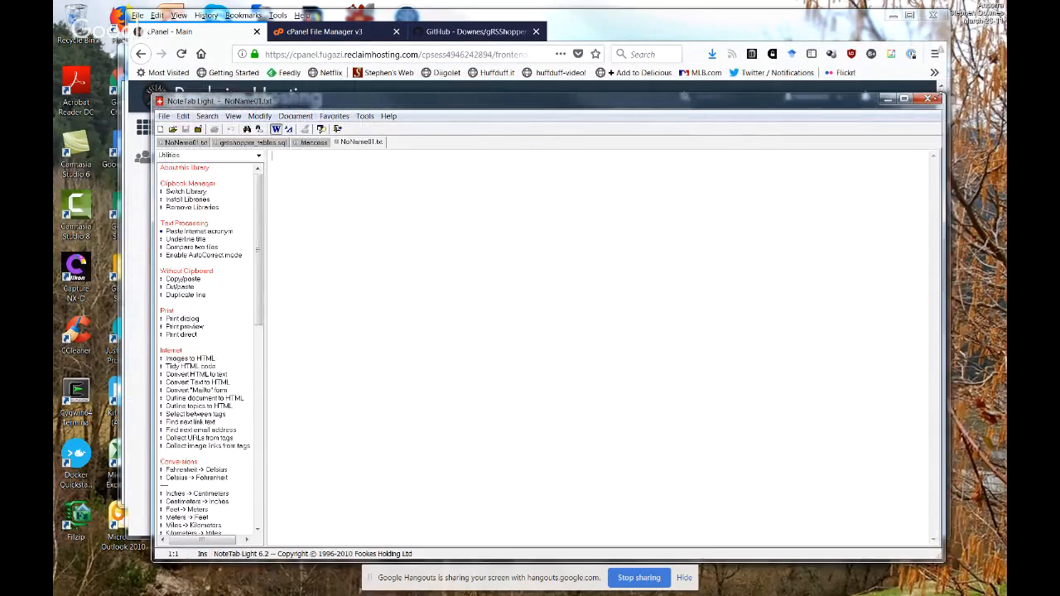
left_click_drag(964, 80, 714, 199)
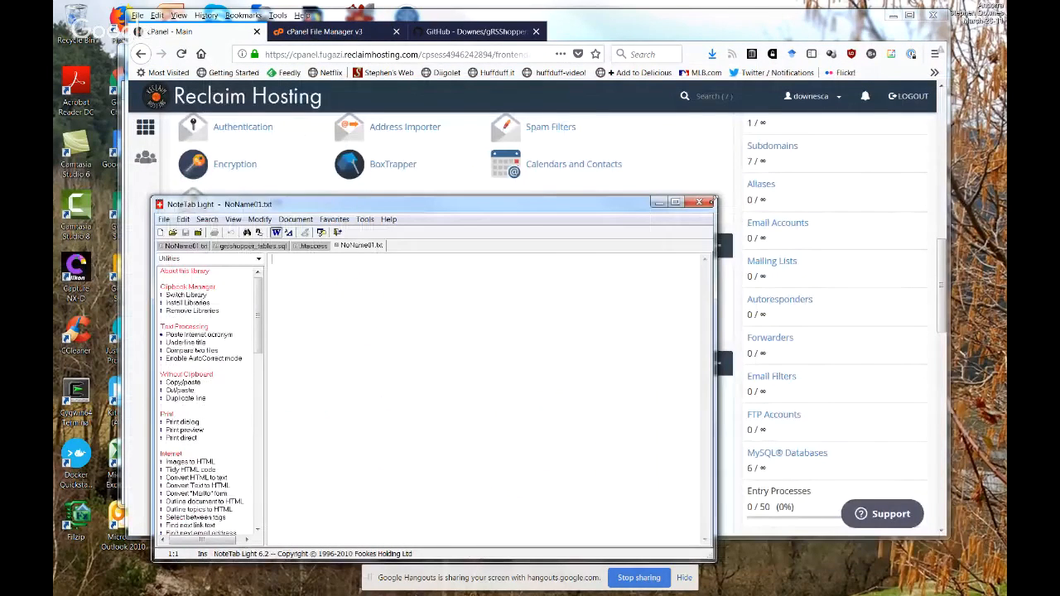
Return to the cPanel main page in the browser and open the MySQL Databases page
left_click(594, 108)
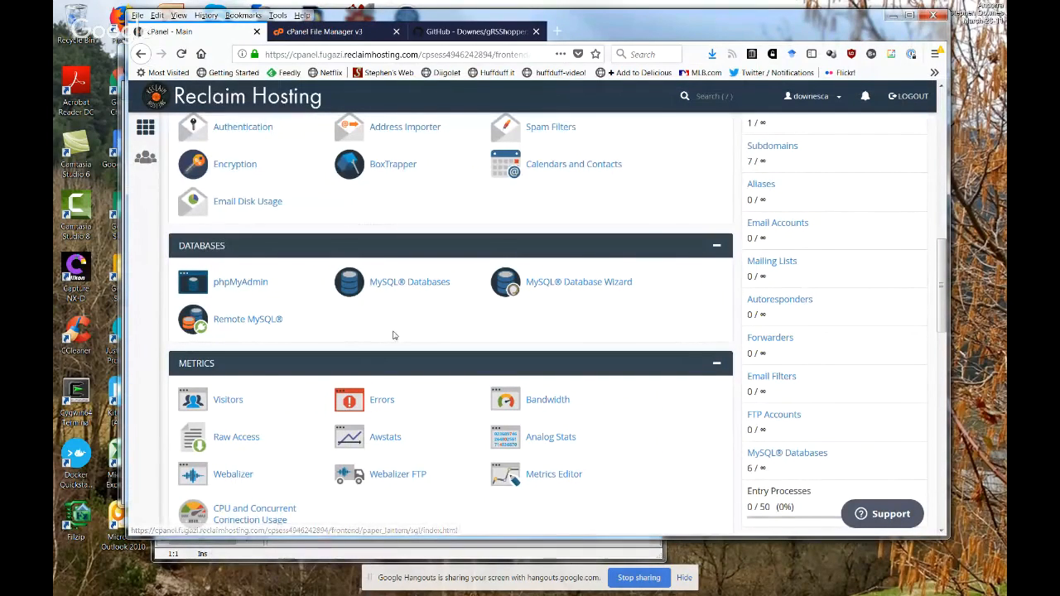
scroll(392, 290, "down", 1)
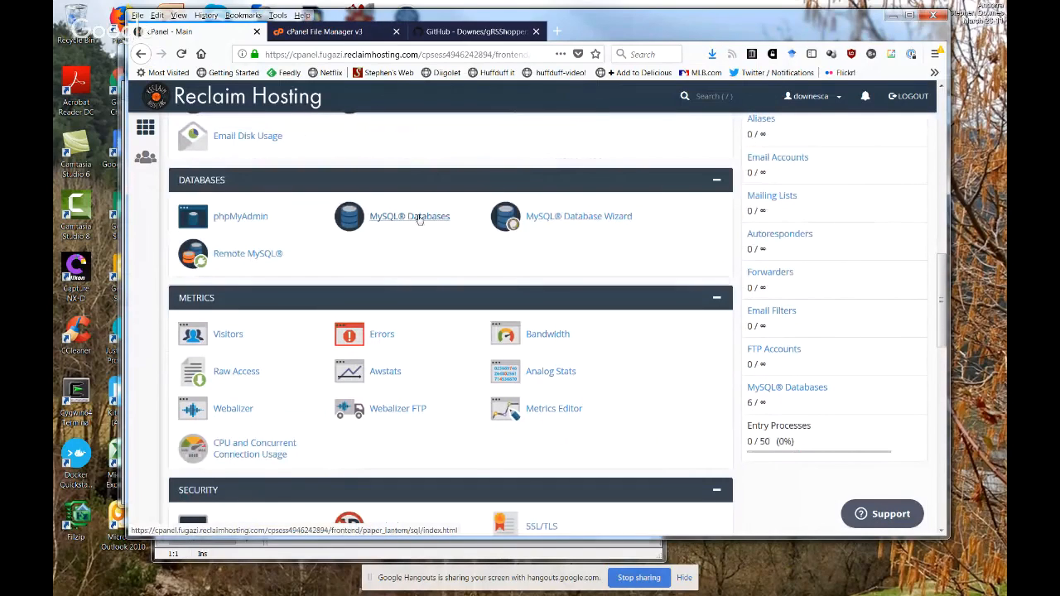
left_click(420, 217)
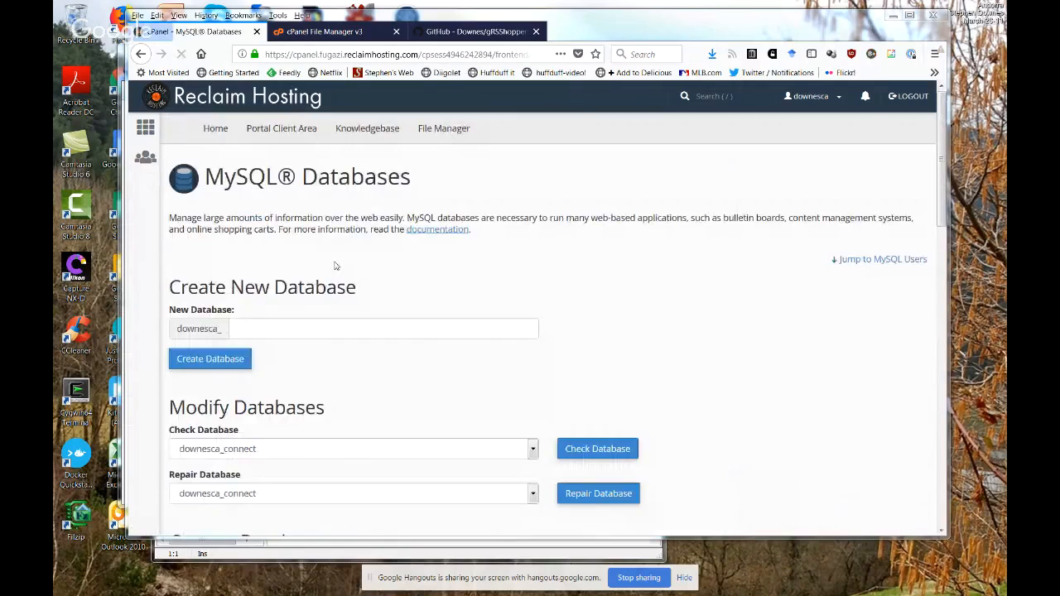
Create a new MySQL database named rel under the downesca_ prefix
left_click(366, 329)
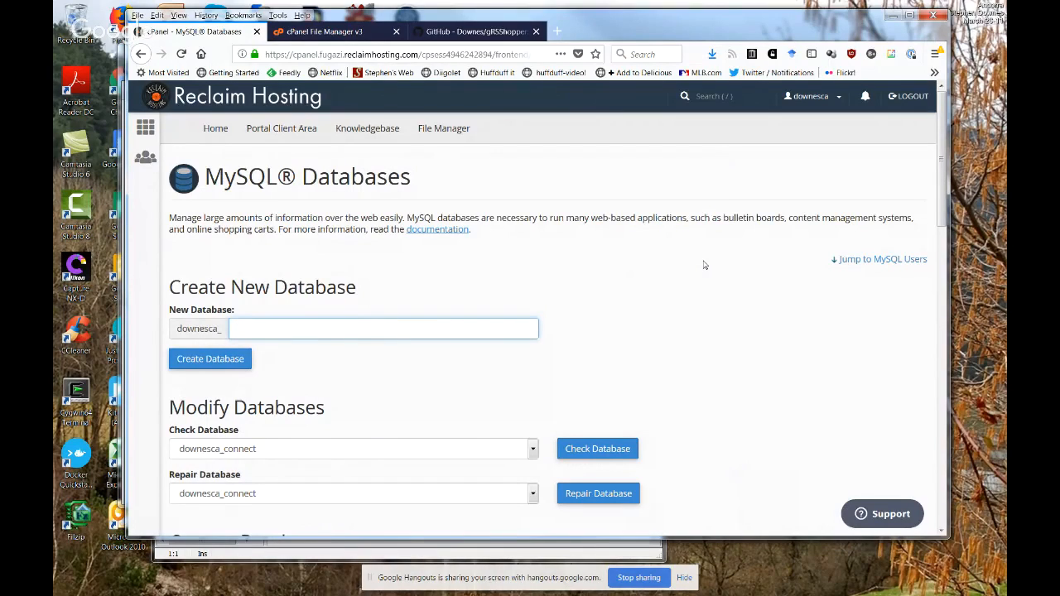
type("rel")
left_click_drag(177, 332, 218, 329)
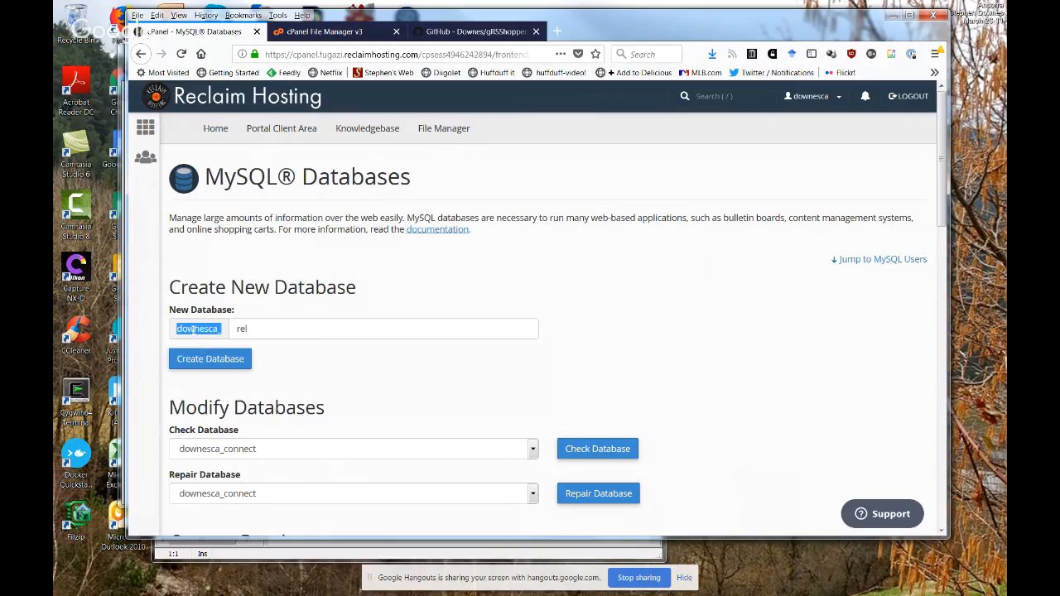
left_click(195, 329)
left_click_drag(189, 329, 215, 329)
left_click(283, 361)
left_click(260, 330)
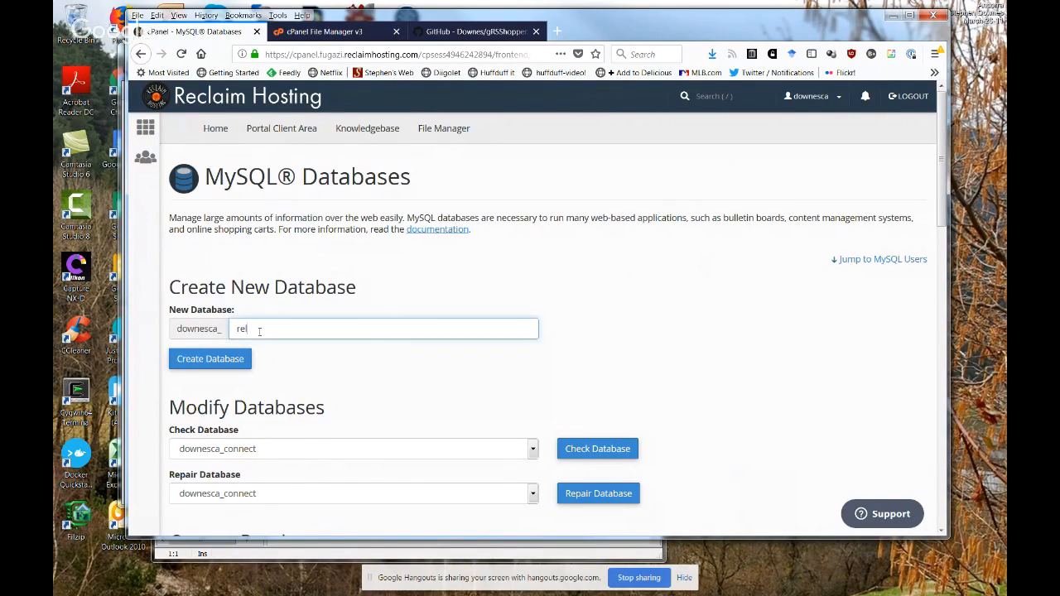
left_click(209, 360)
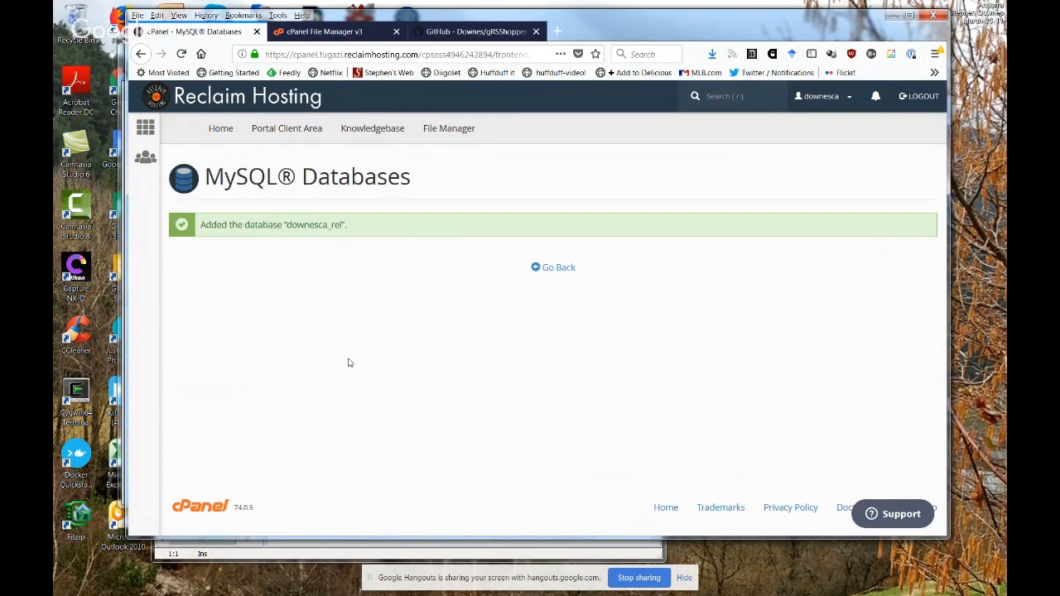
Return to the database management page and enter the username rel and a password for a new MySQL user
left_click(560, 270)
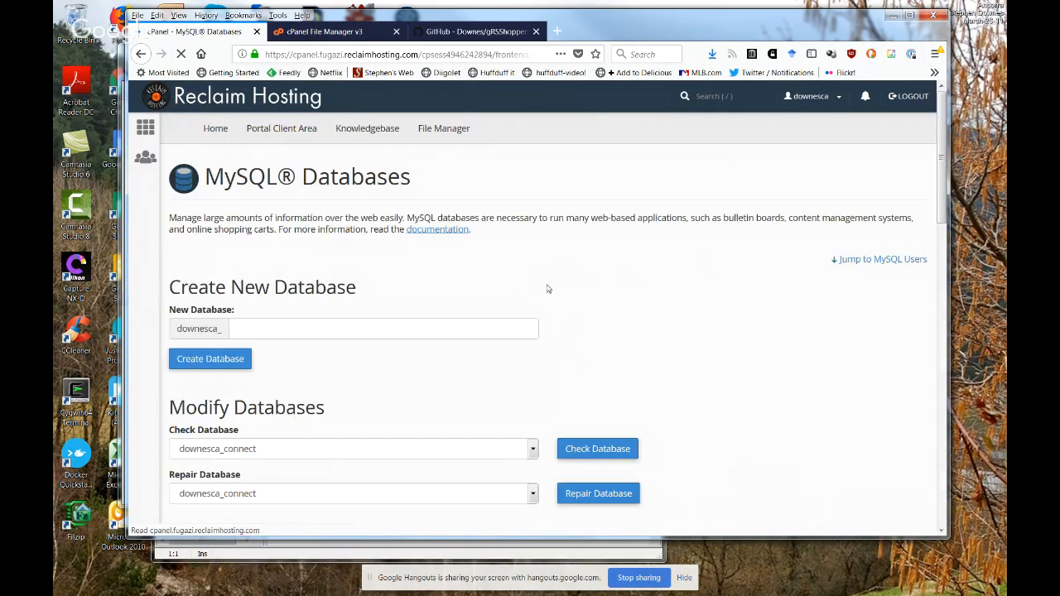
scroll(652, 341, "down", 5)
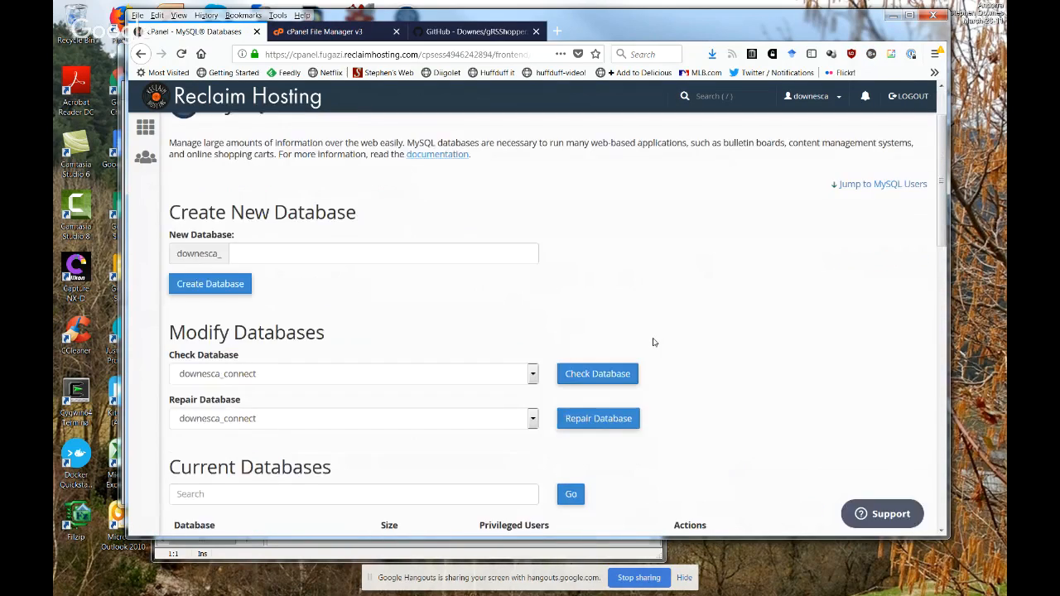
scroll(662, 344, "down", 5)
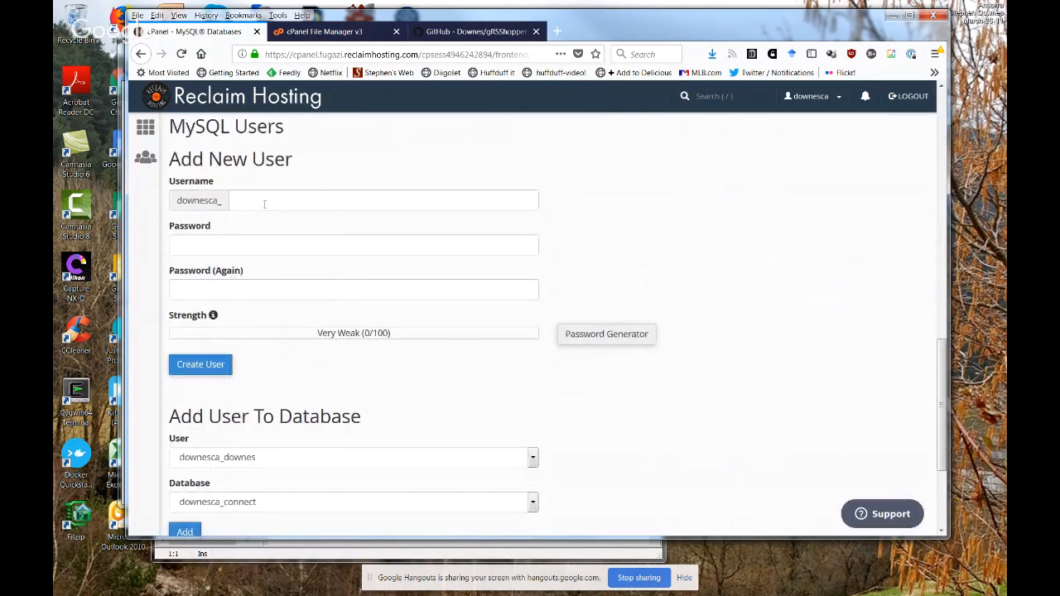
left_click(265, 202)
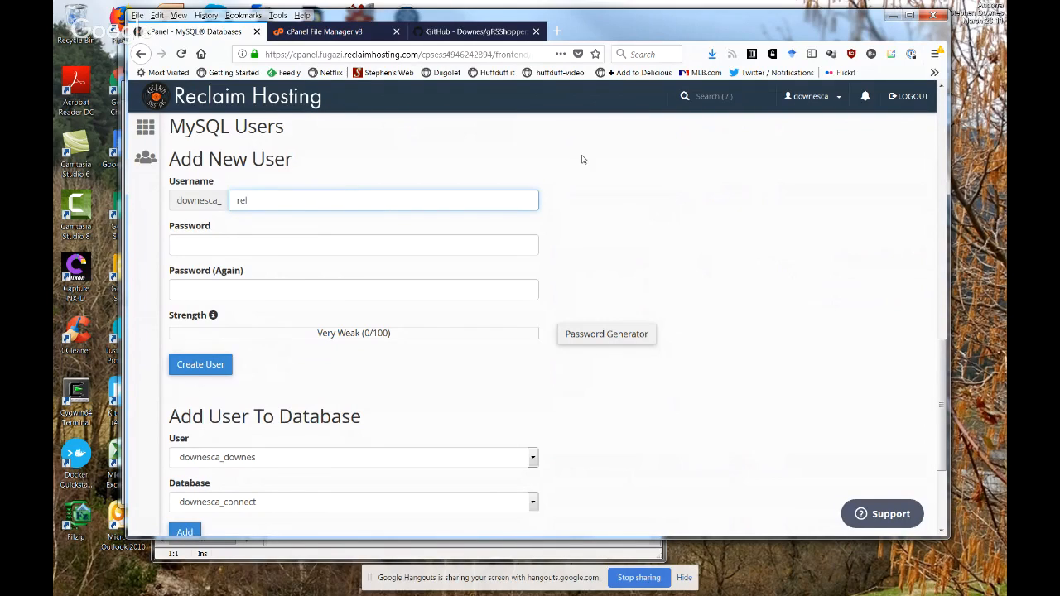
left_click(247, 245)
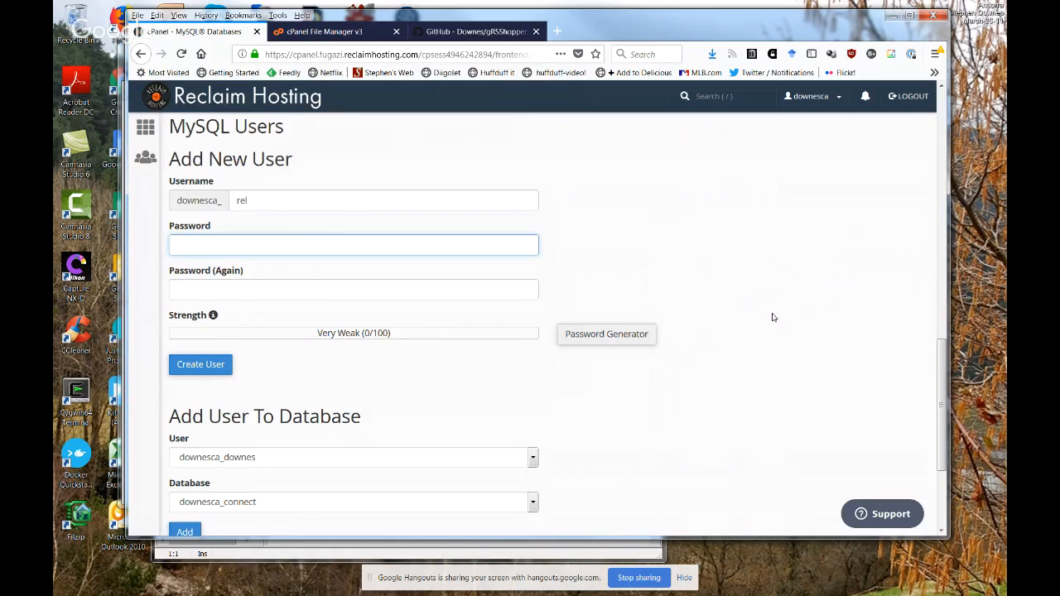
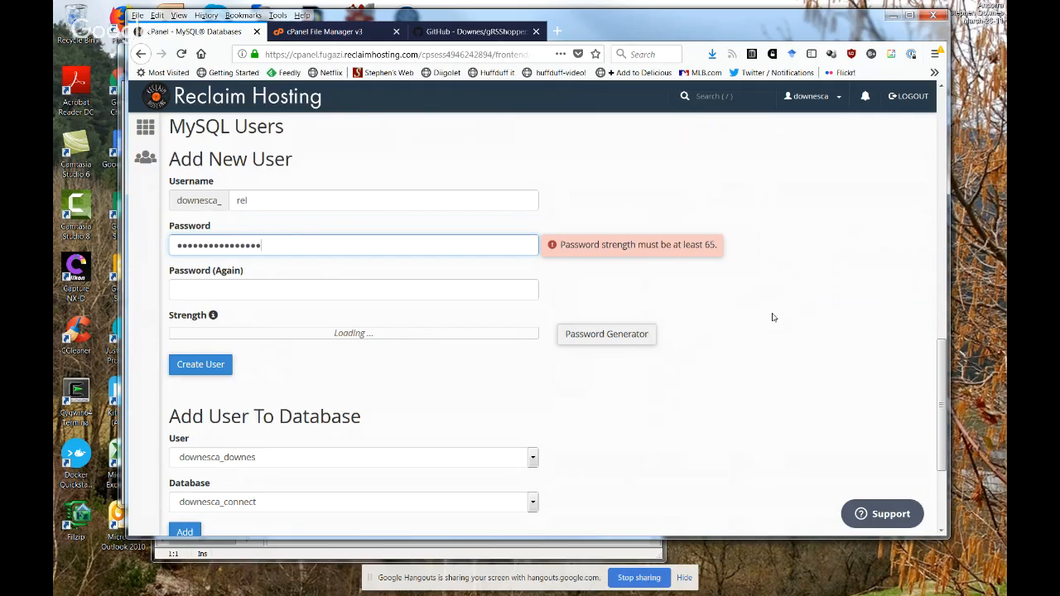
Repeat the new user's password for confirmation and create the MySQL user
left_click(273, 291)
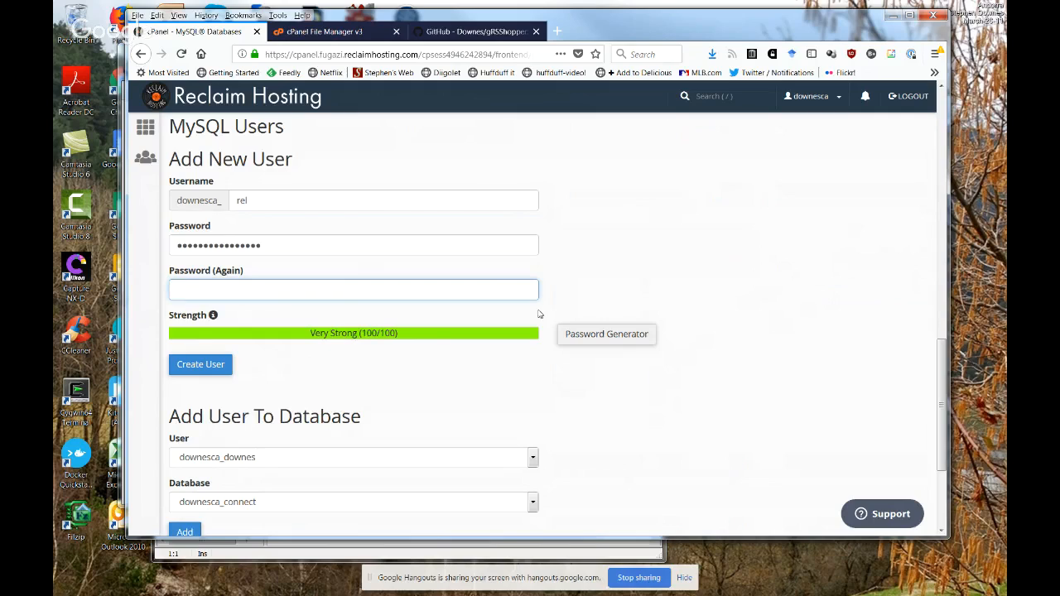
type("•••••")
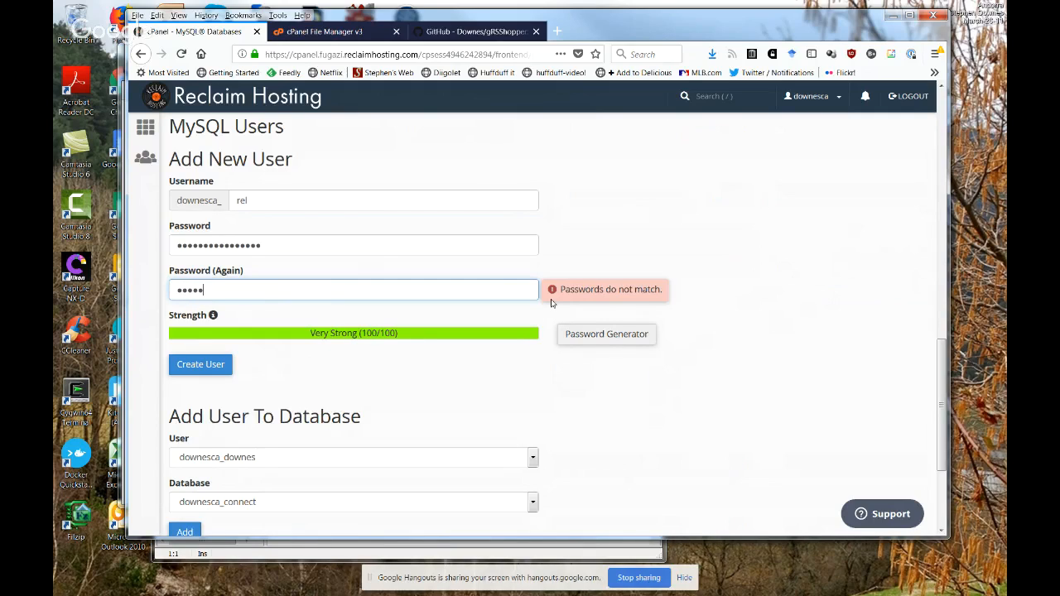
type("••••••")
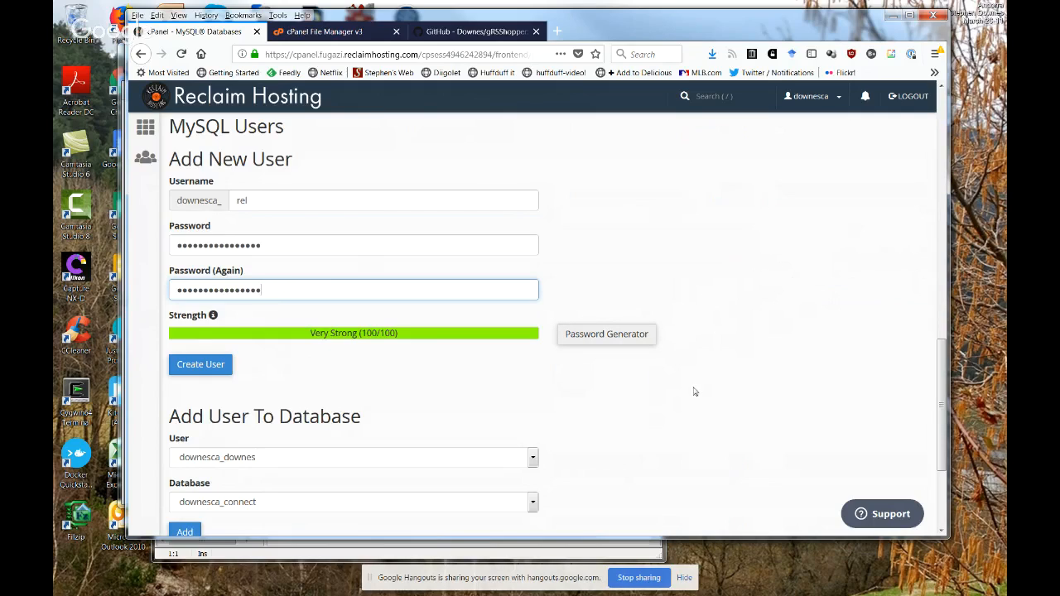
left_click(794, 325)
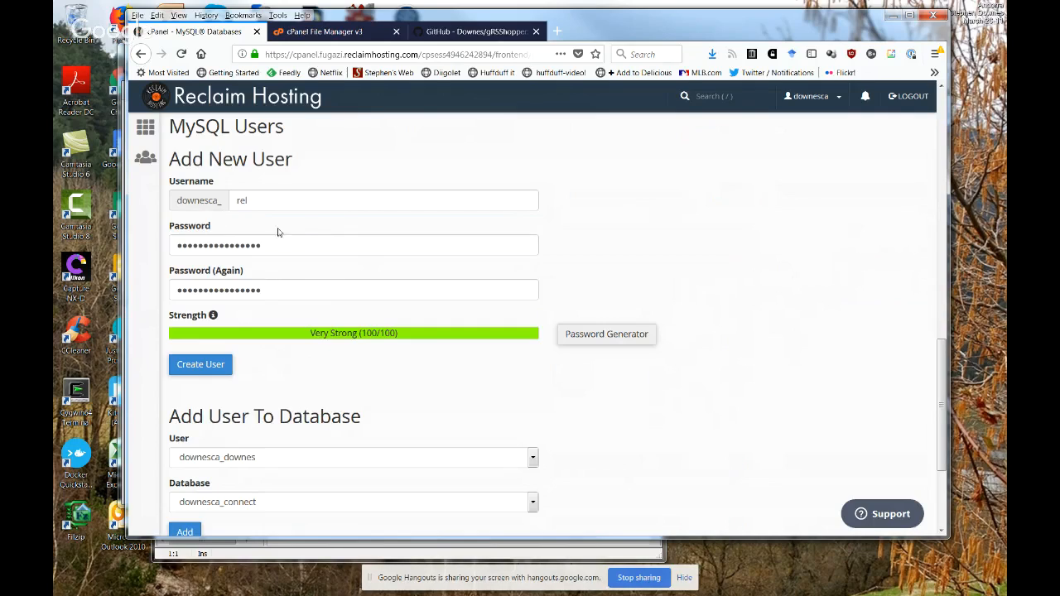
left_click(207, 370)
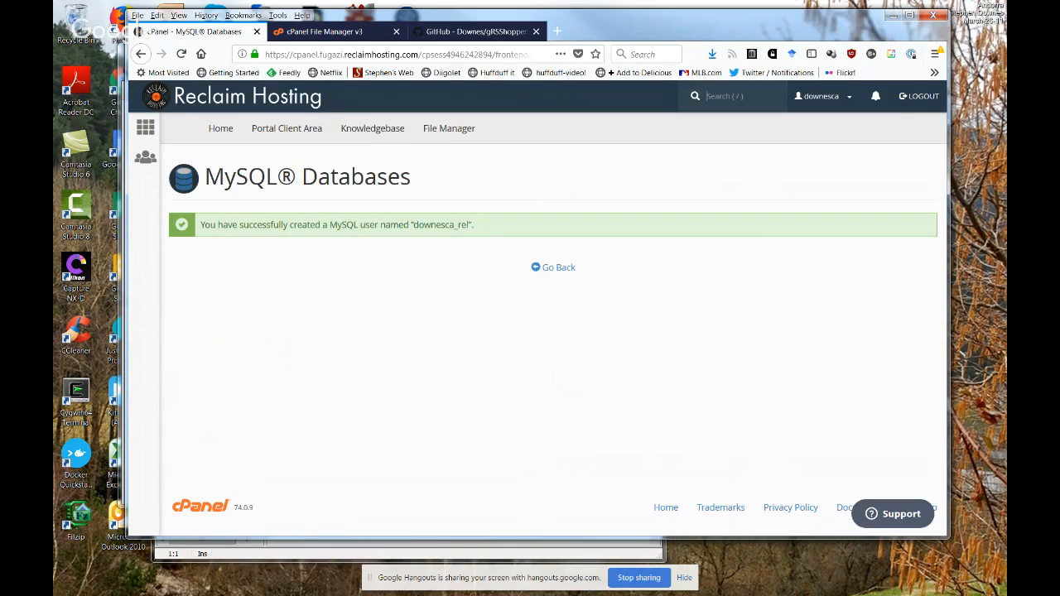
left_click(572, 554)
type("database name")
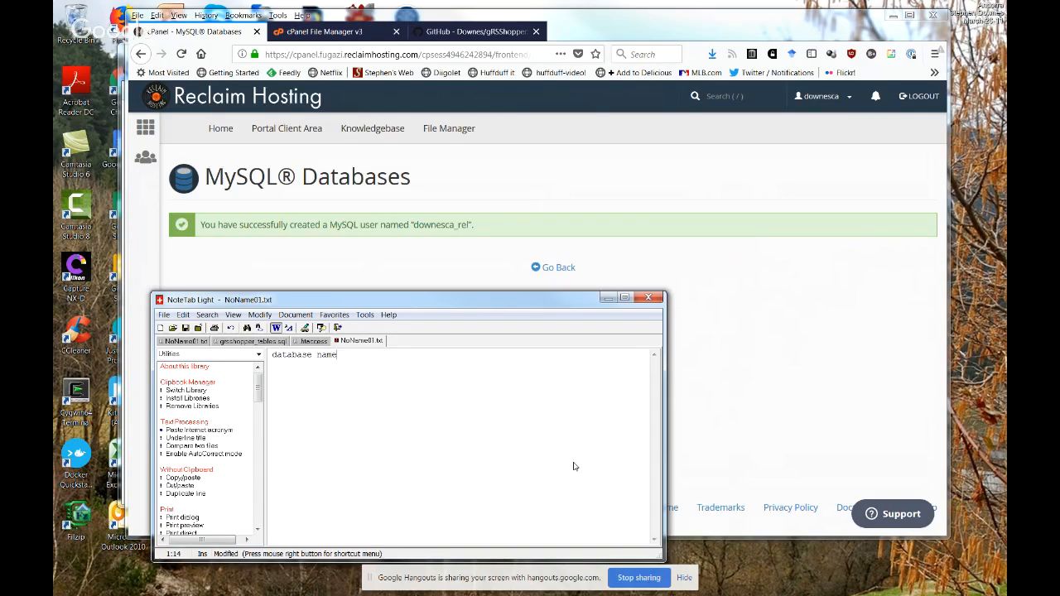
type(":   down")
type("owne")
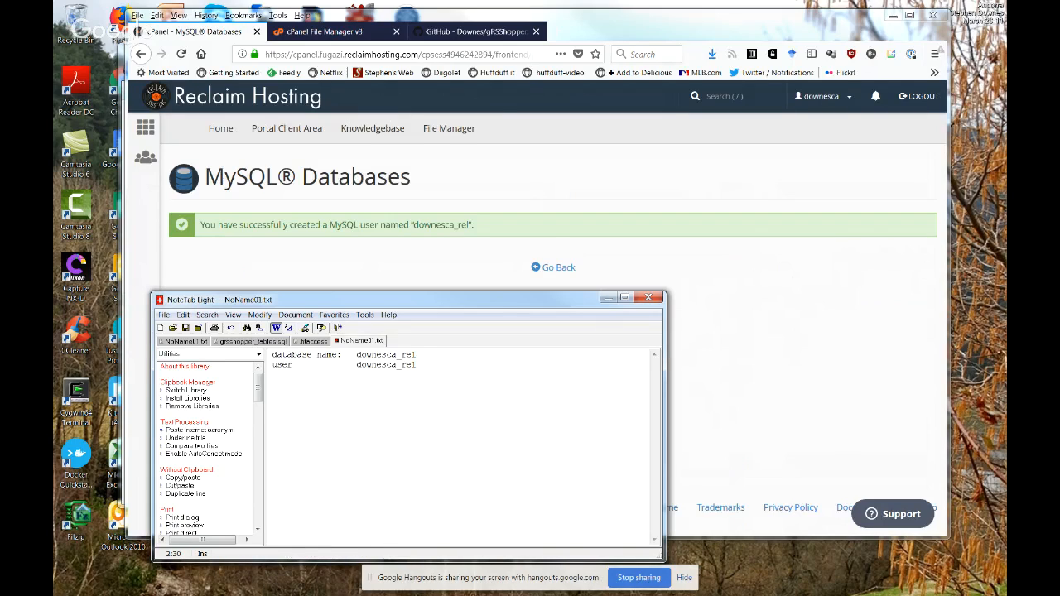
Back in the browser's MySQL Databases page, add the user downesca_rel to the database downesca_rel
left_click(838, 332)
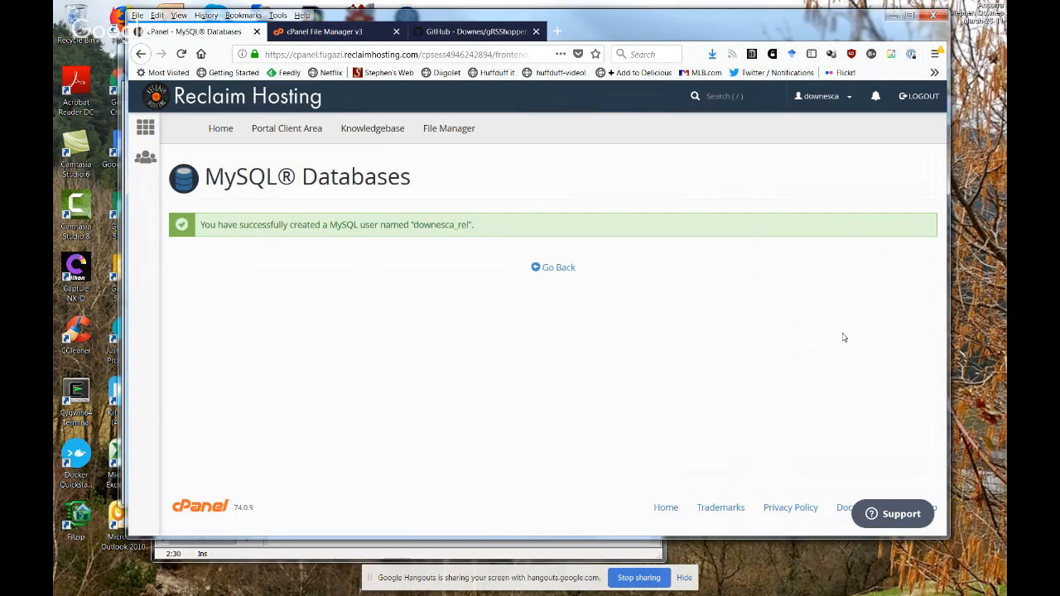
left_click(565, 270)
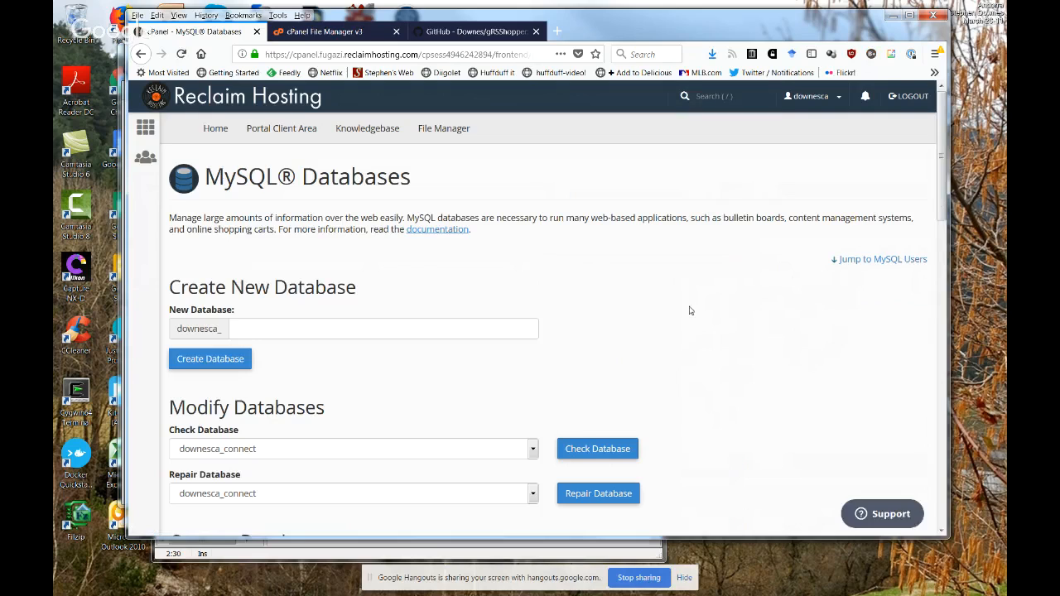
scroll(689, 309, "down", 3)
scroll(745, 313, "down", 3)
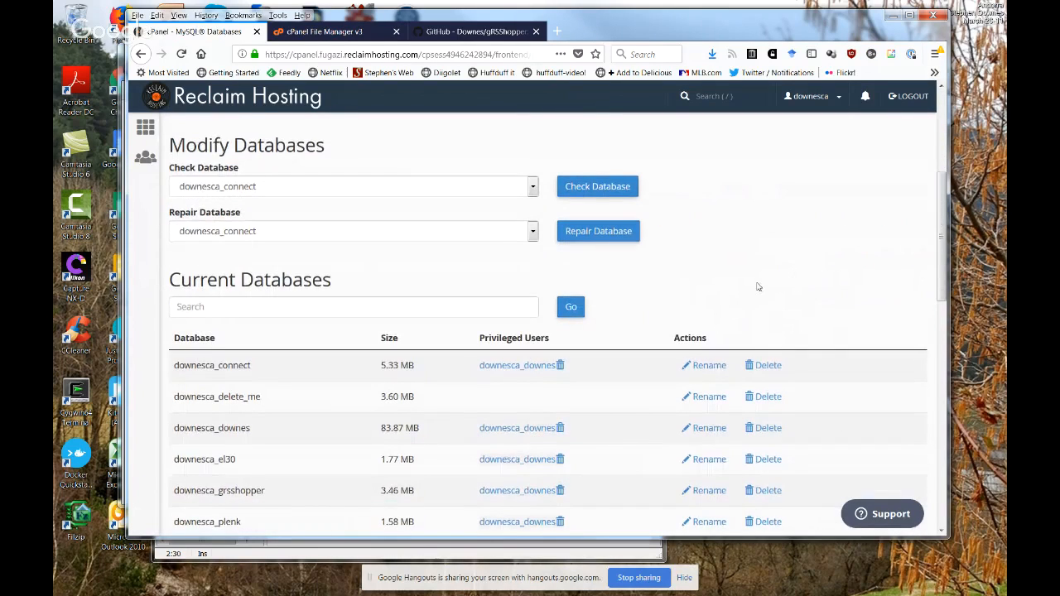
scroll(761, 279, "down", 3)
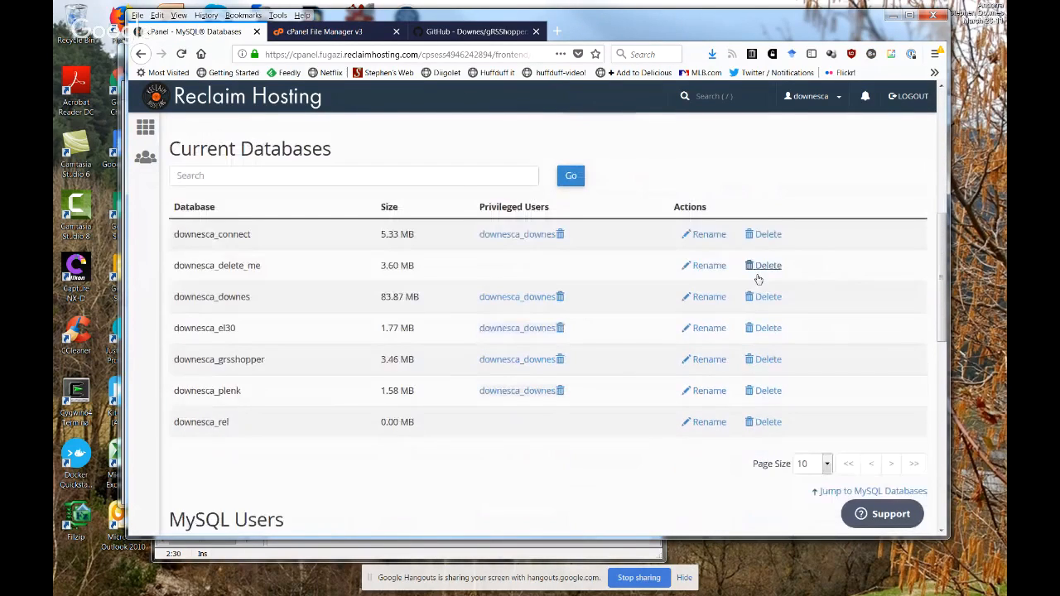
scroll(688, 306, "down", 6)
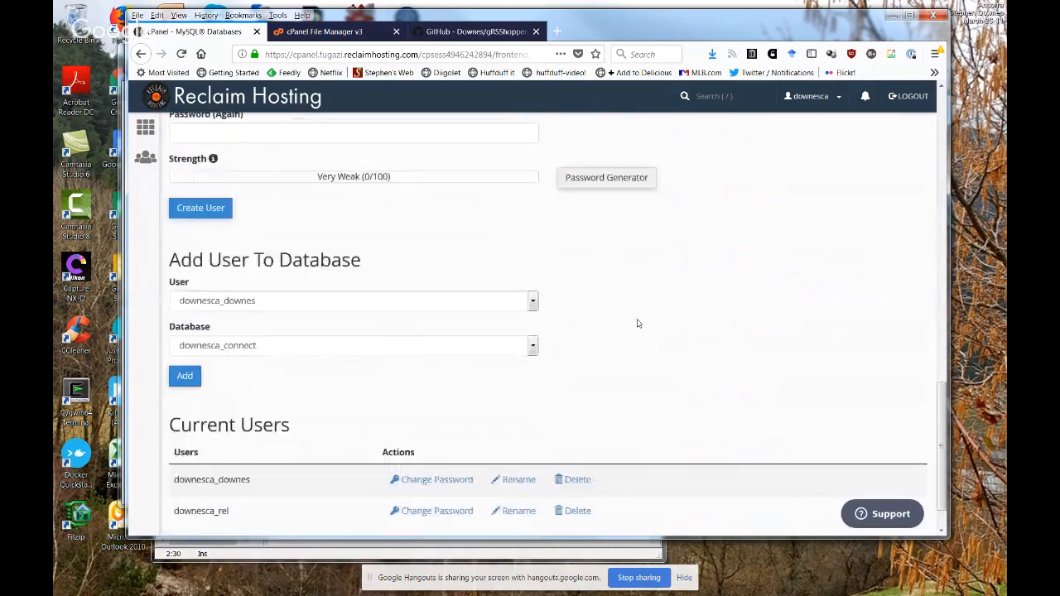
scroll(650, 320, "down", 1)
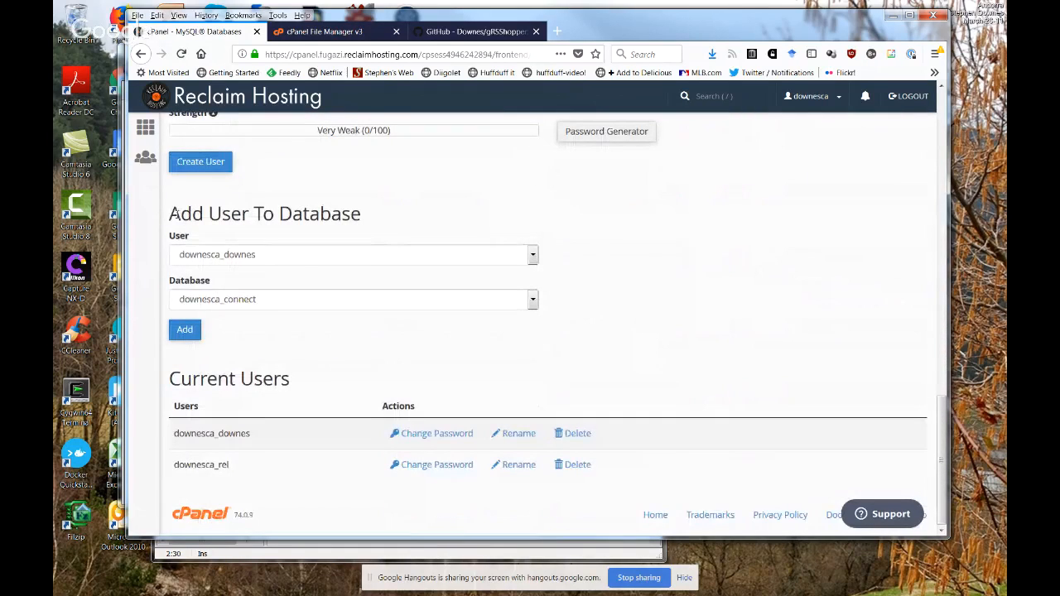
left_click_drag(175, 214, 457, 218)
left_click(537, 273)
left_click(533, 256)
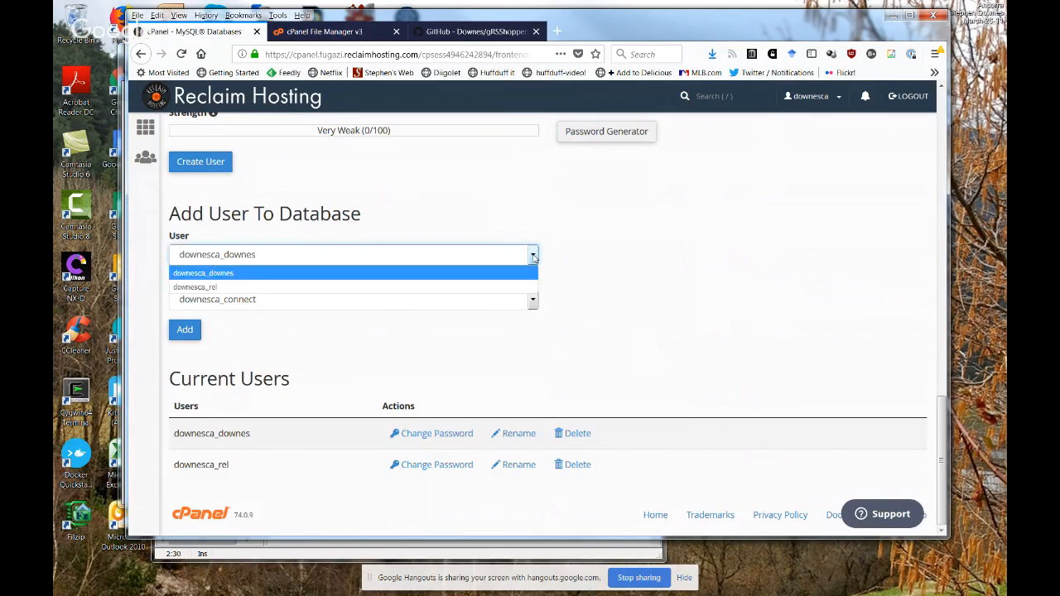
left_click(178, 287)
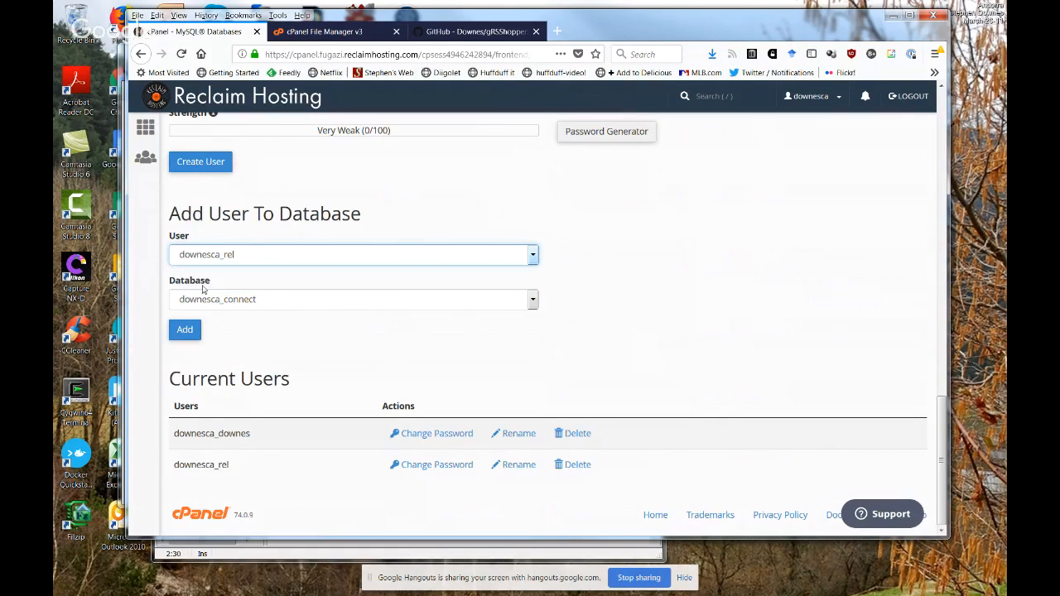
left_click(534, 301)
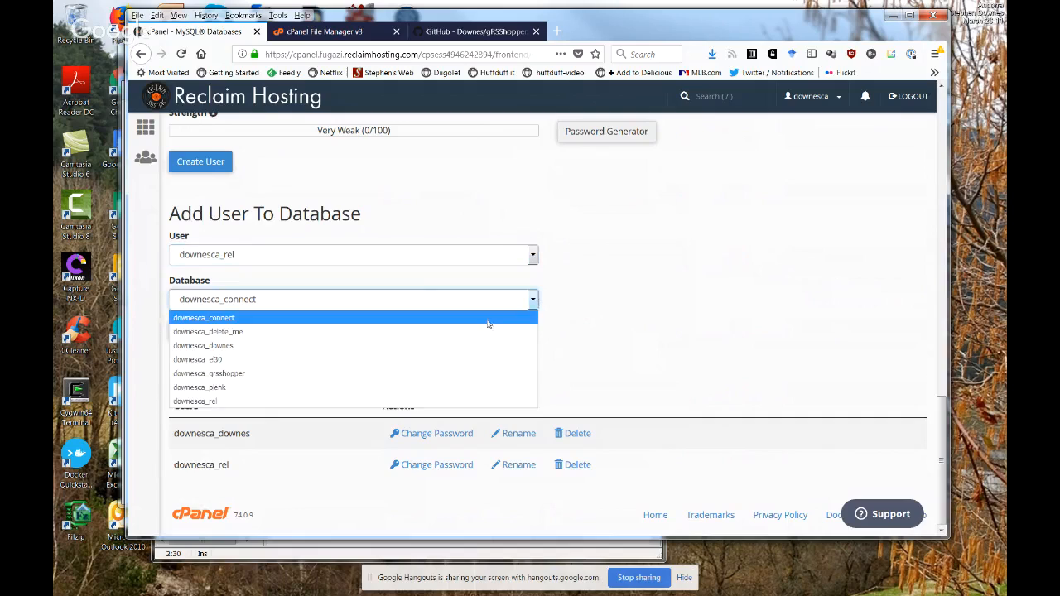
left_click(250, 402)
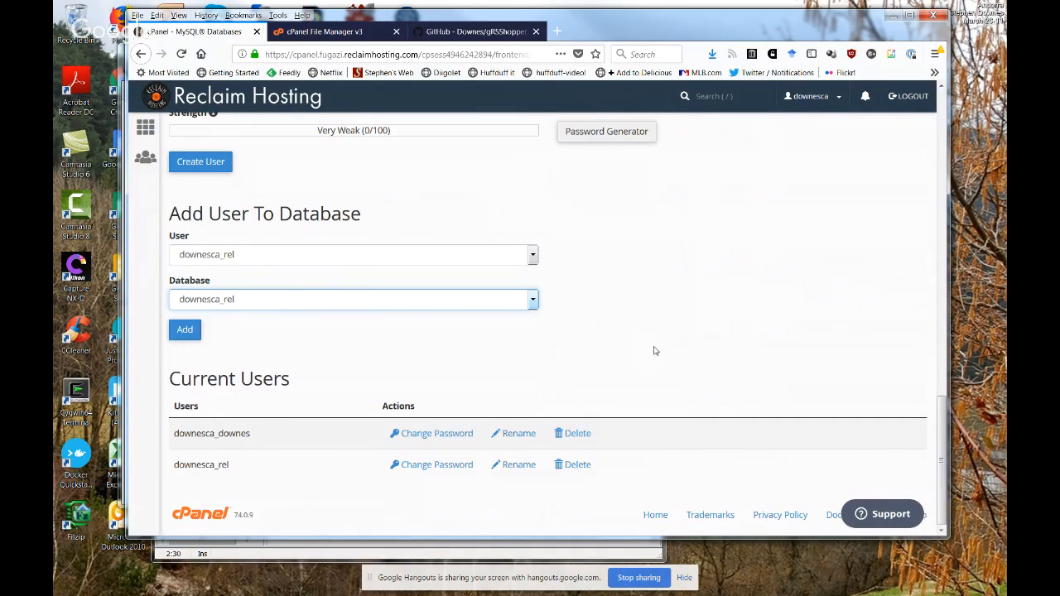
left_click(185, 331)
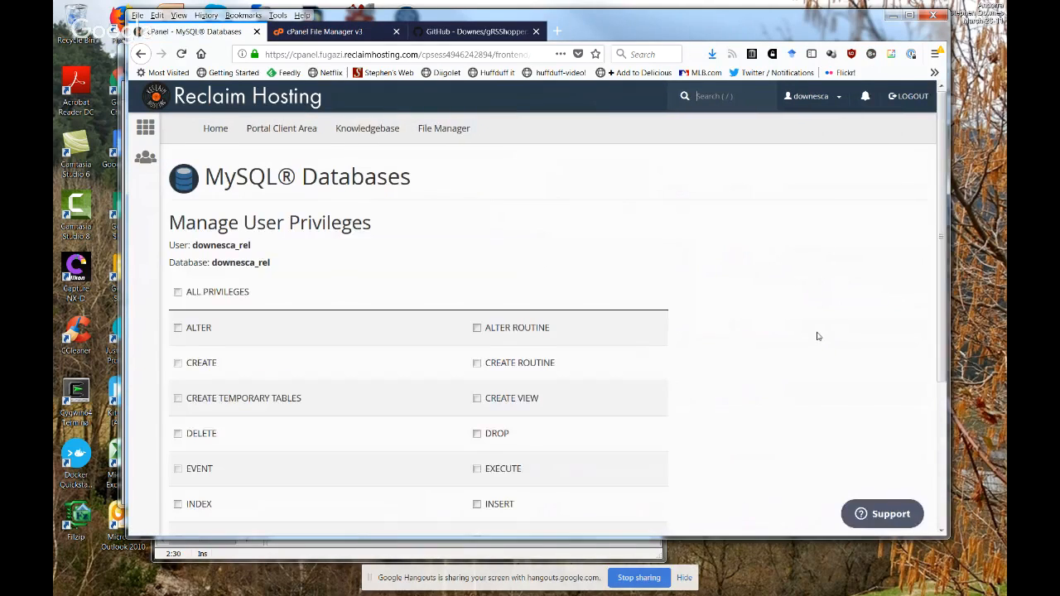
Grant the user ALL PRIVILEGES on the database, save the changes, and return to the cPanel main page
scroll(818, 337, "down", 3)
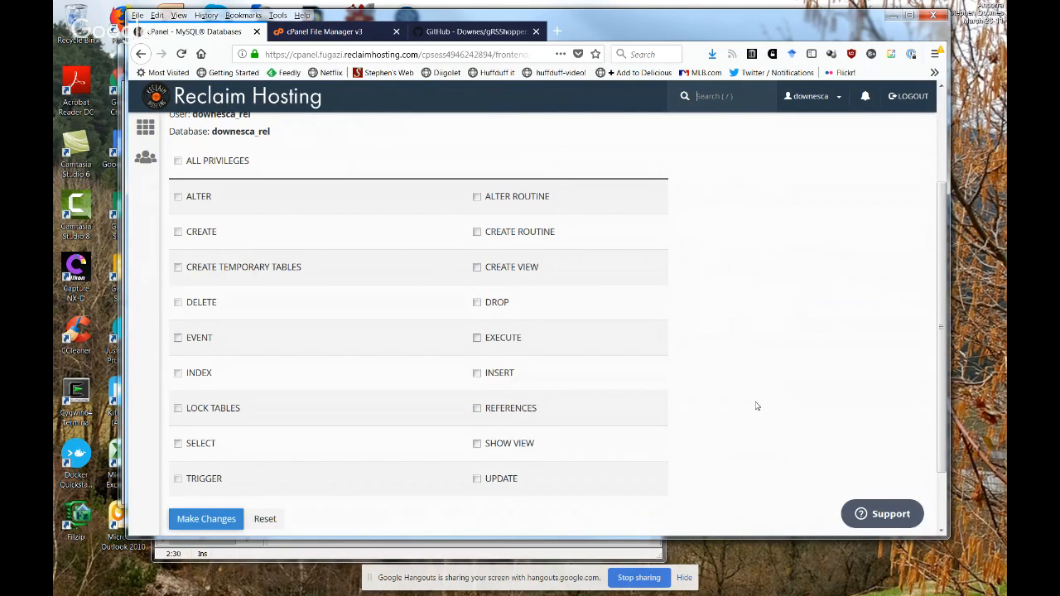
scroll(756, 406, "up", 3)
left_click(177, 291)
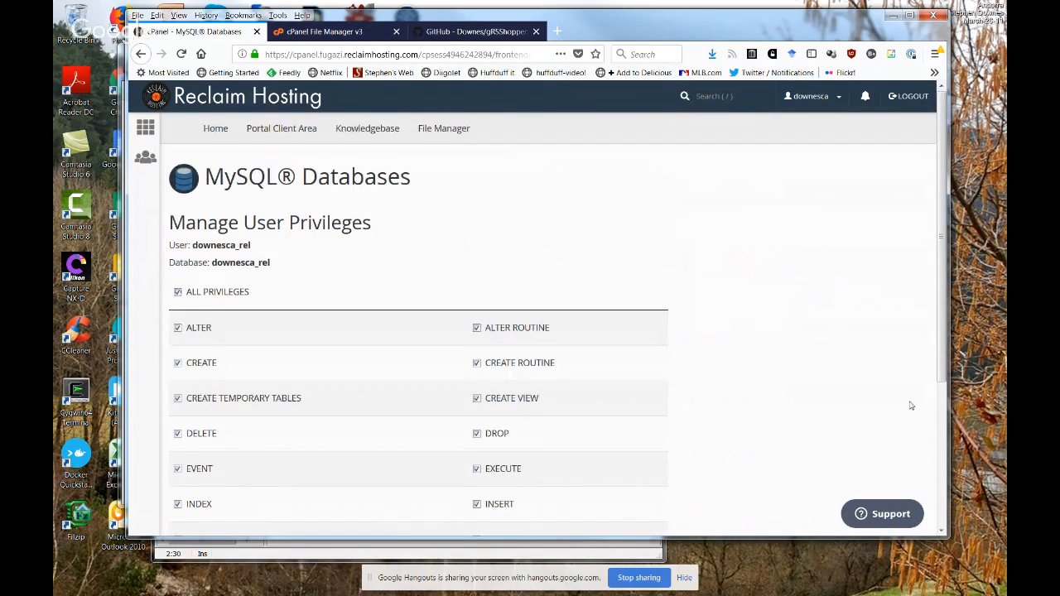
scroll(786, 354, "down", 5)
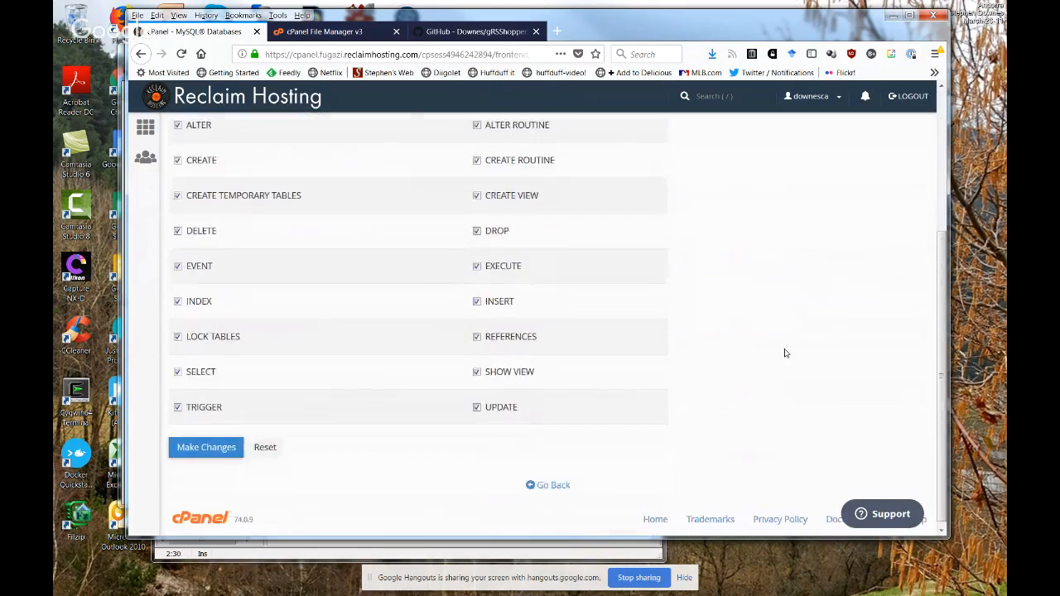
left_click(204, 443)
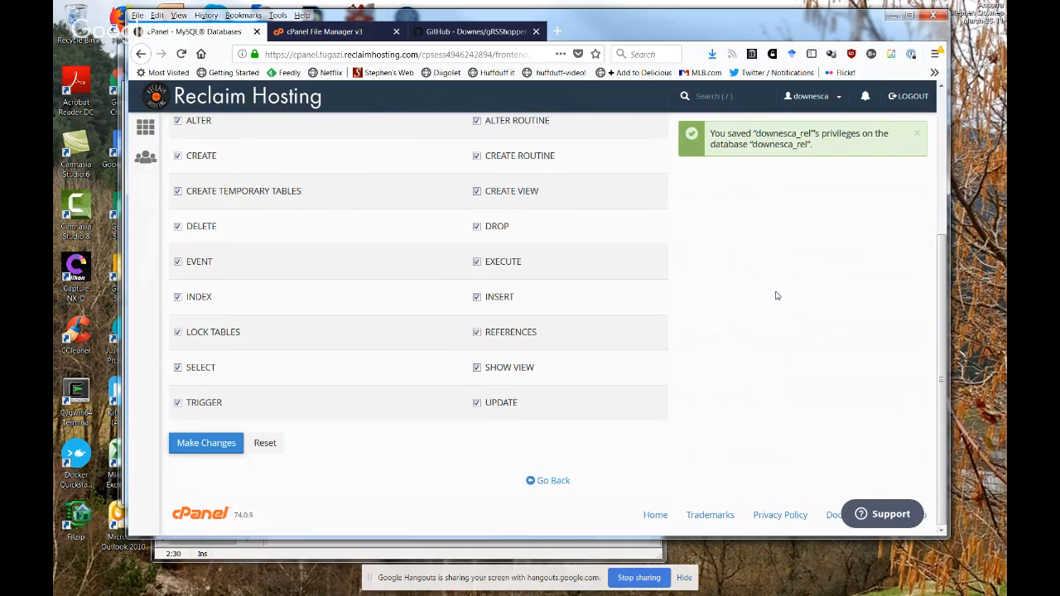
scroll(719, 247, "up", 5)
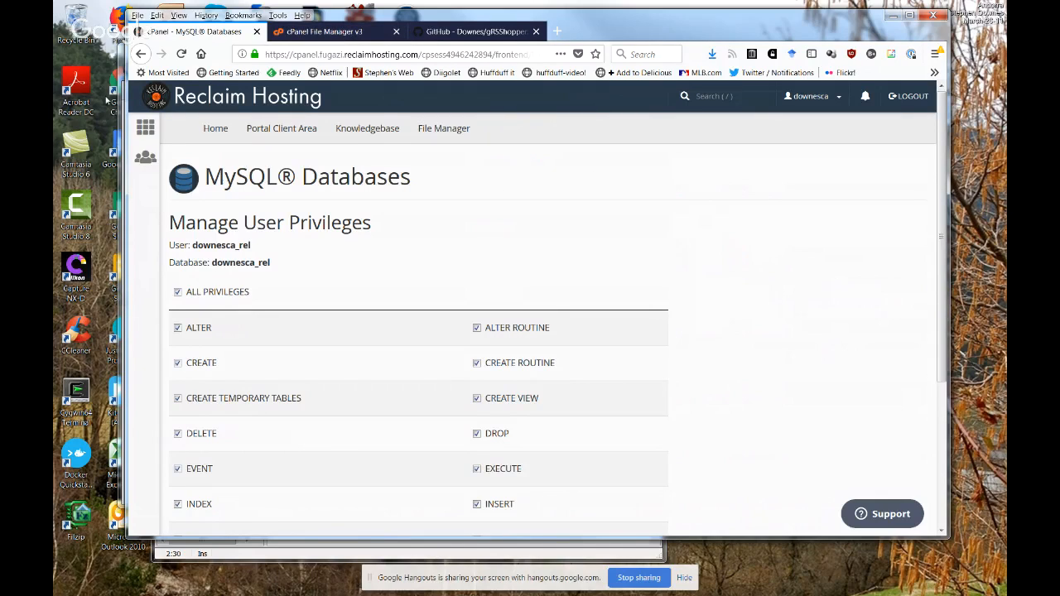
left_click(225, 101)
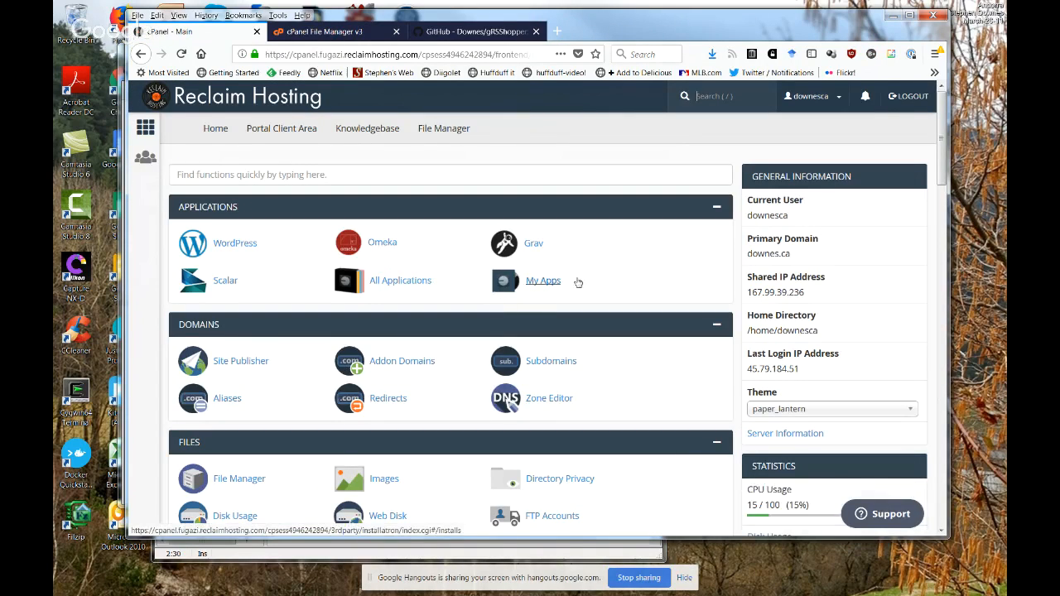
Switch to the cPanel File Manager and select the rel.mooc.ca folder
scroll(567, 273, "down", 3)
scroll(567, 273, "down", 1)
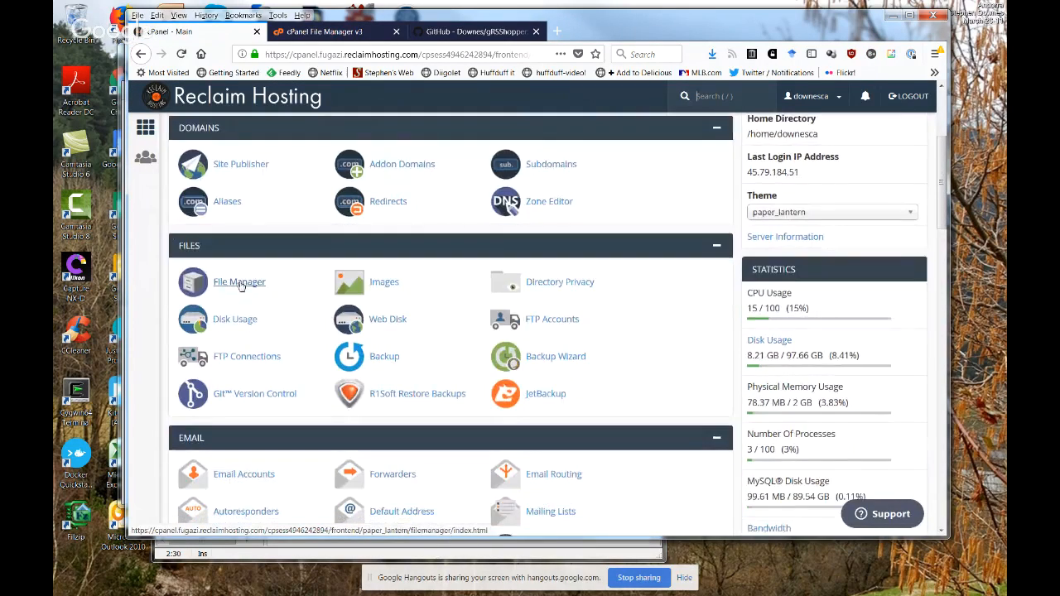
left_click(325, 33)
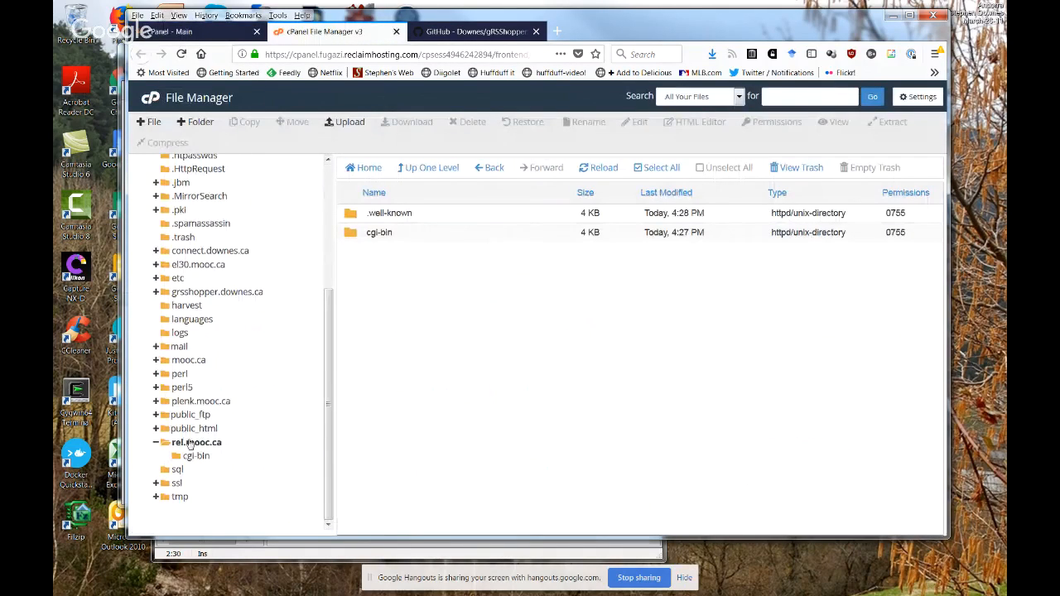
left_click(191, 445)
Move the browser aside, switch to Windows Explorer, and show the local gRSShopper-master cgi-bin folder in a narrowed window beside it
left_click_drag(512, 18, 680, 7)
left_click(236, 57)
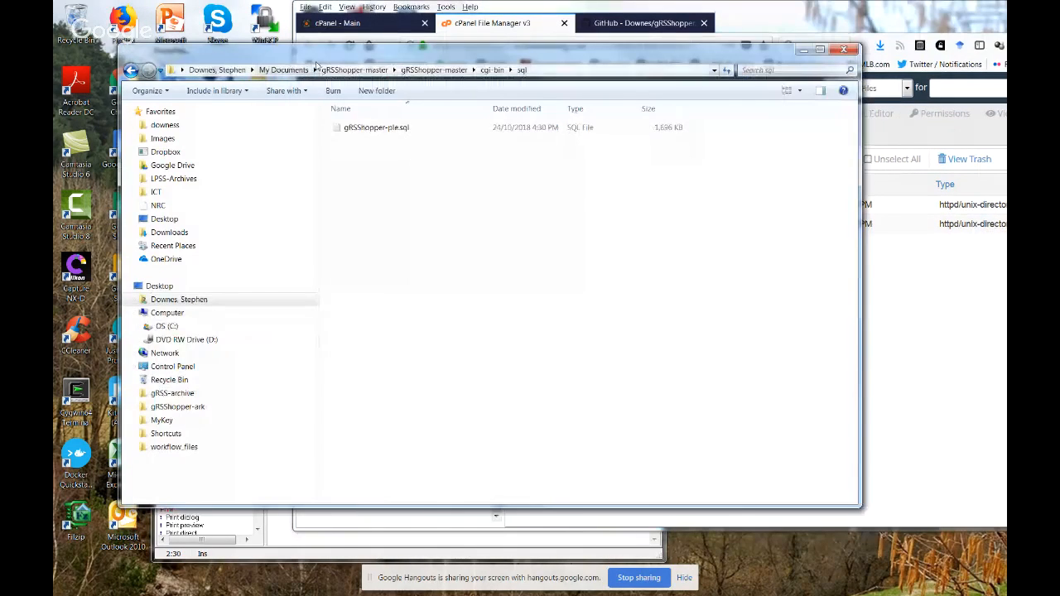
left_click_drag(318, 58, 246, 42)
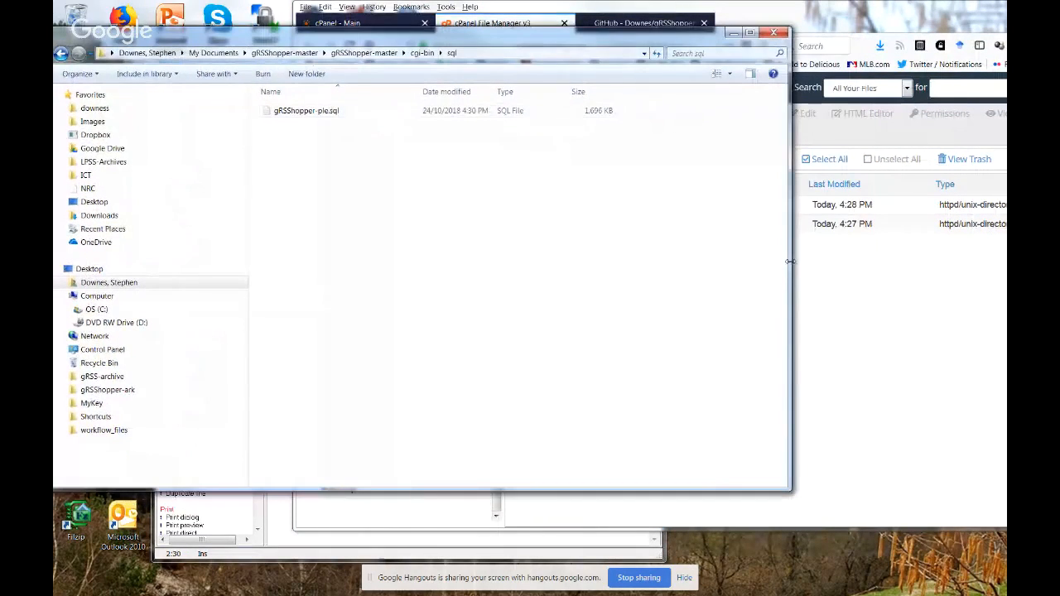
left_click_drag(789, 264, 494, 271)
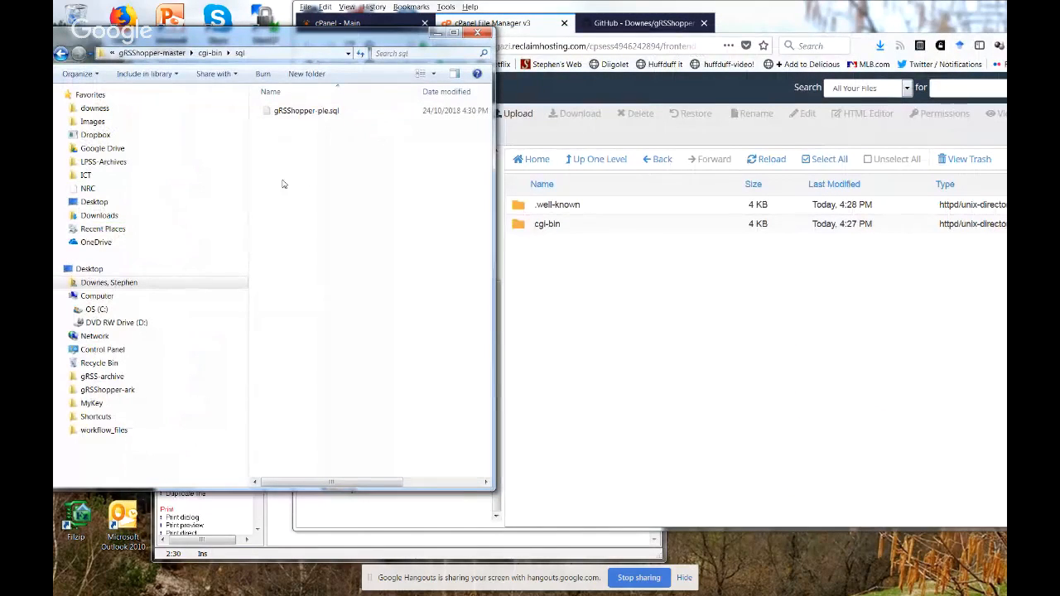
left_click(205, 55)
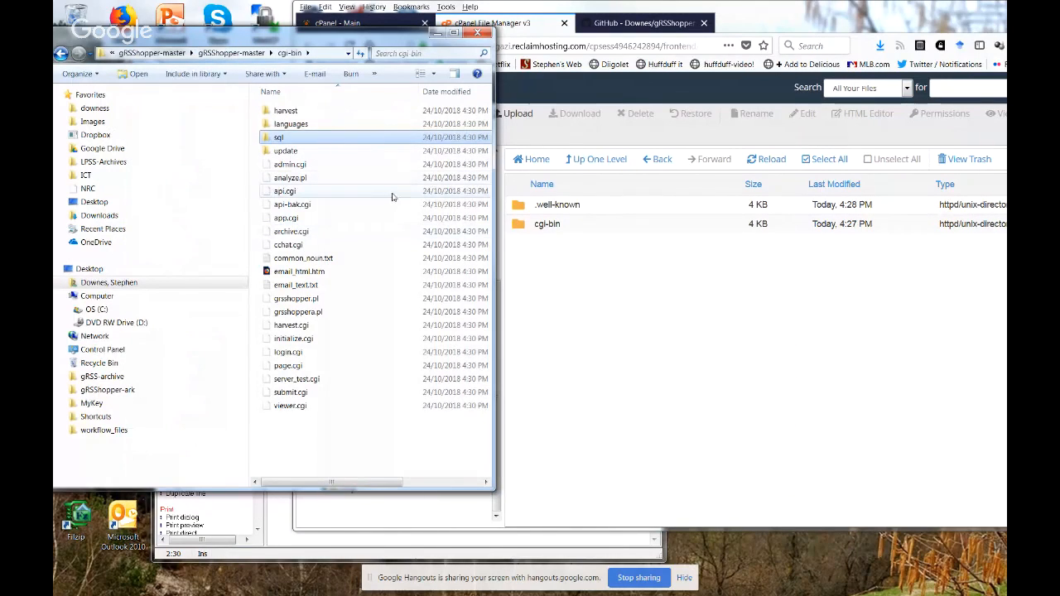
Narrow the browser window and position it beside the Explorer window so that the whole File Manager fits on screen
left_click(595, 299)
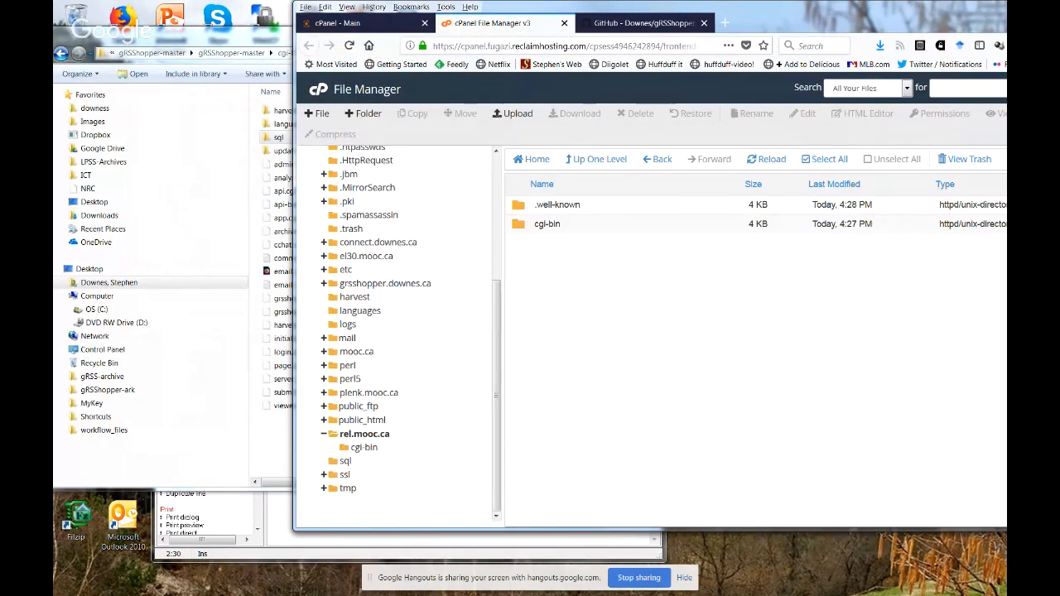
left_click_drag(1006, 271, 953, 272)
left_click_drag(986, 271, 965, 271)
left_click_drag(779, 20, 824, 44)
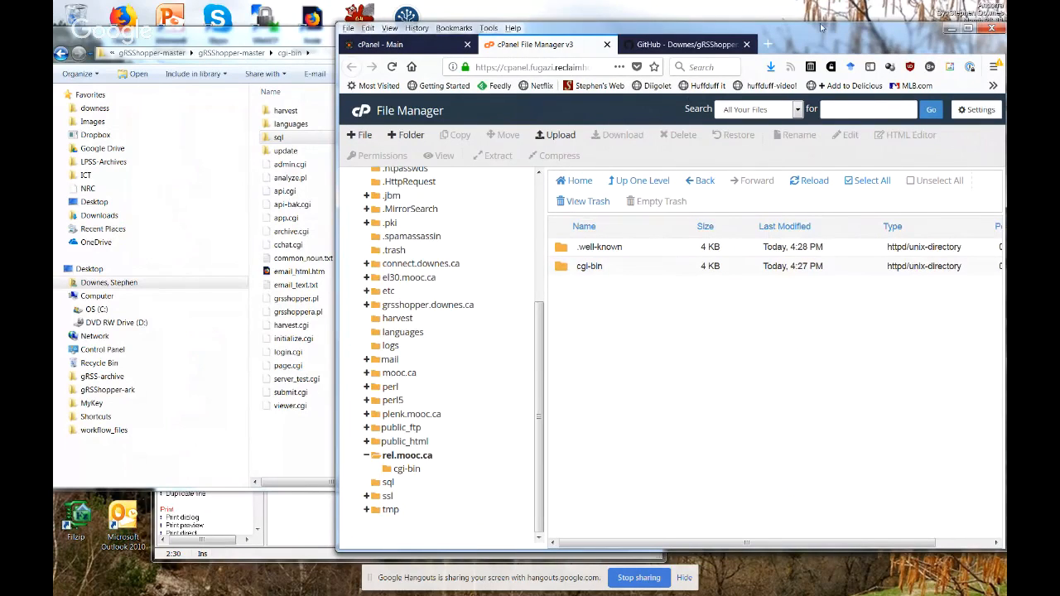
left_click_drag(820, 28, 779, 28)
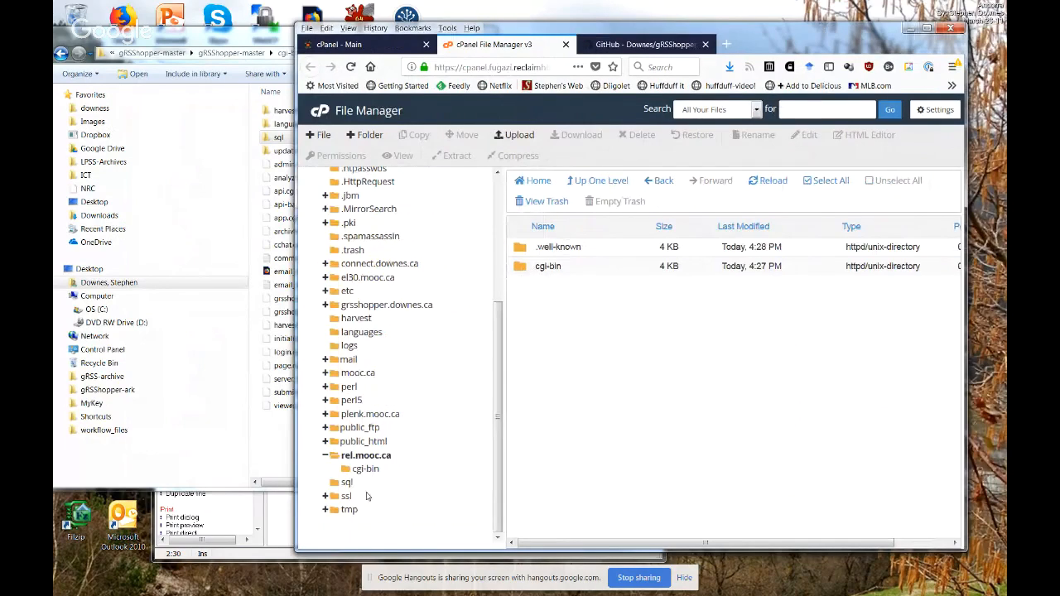
Open the cgi-bin folder under rel.mooc.ca, open its file upload page, and check the maximum upload size
left_click(372, 470)
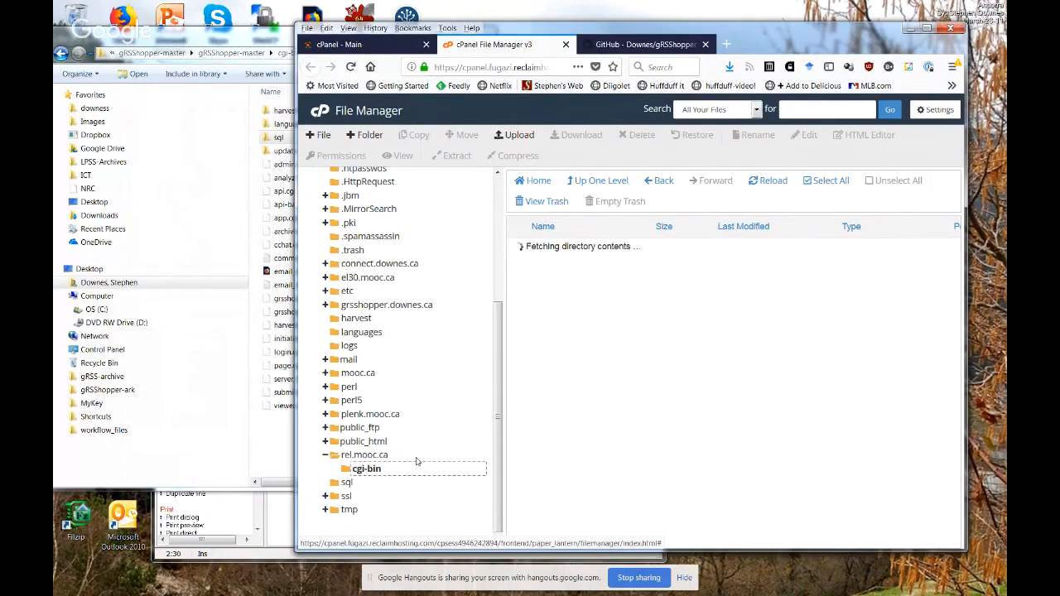
left_click(516, 135)
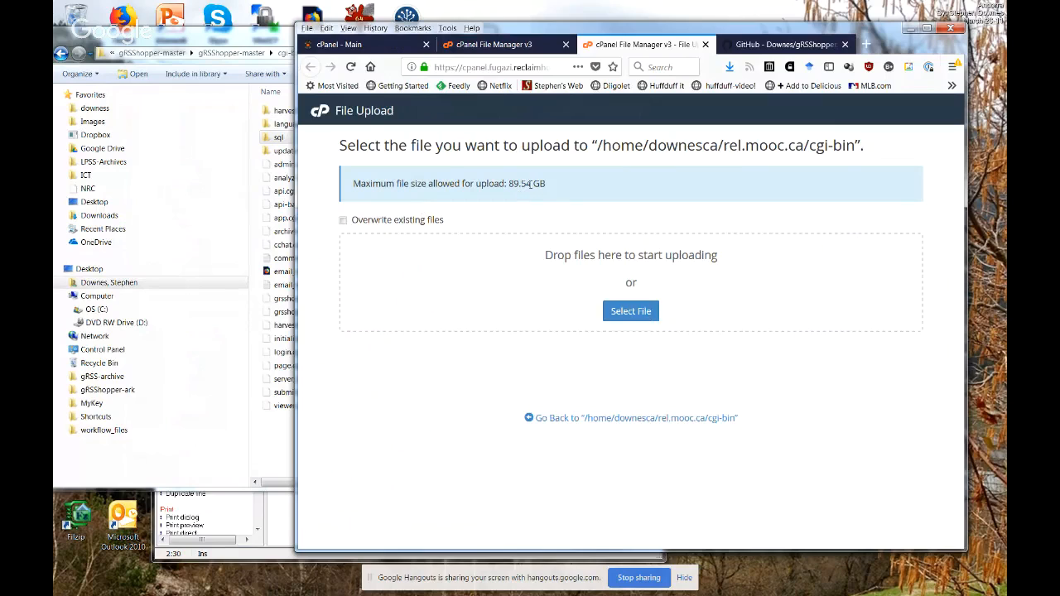
left_click_drag(555, 187, 489, 197)
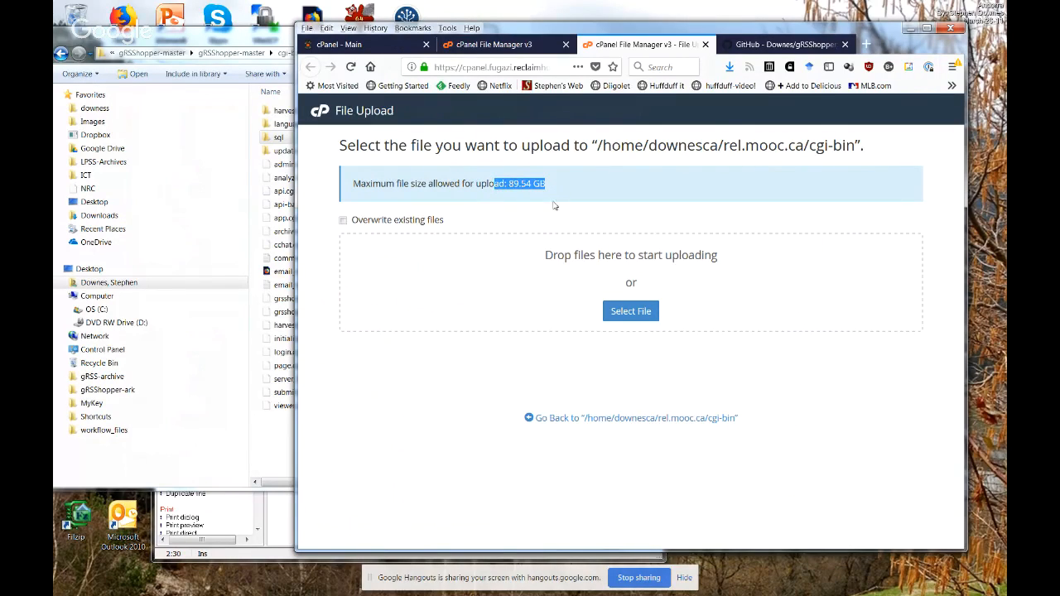
left_click(611, 176)
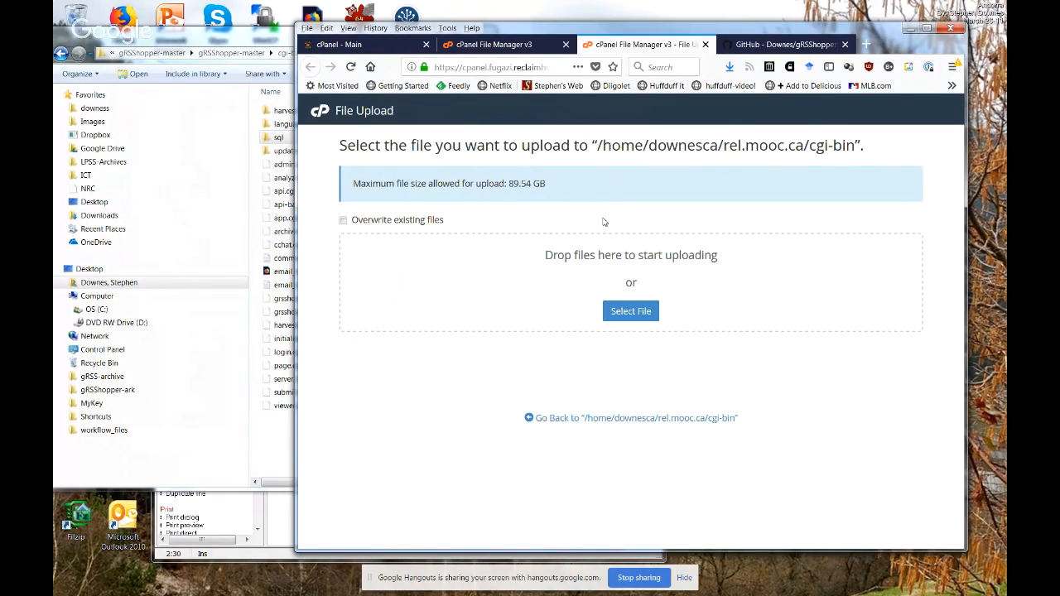
left_click(633, 306)
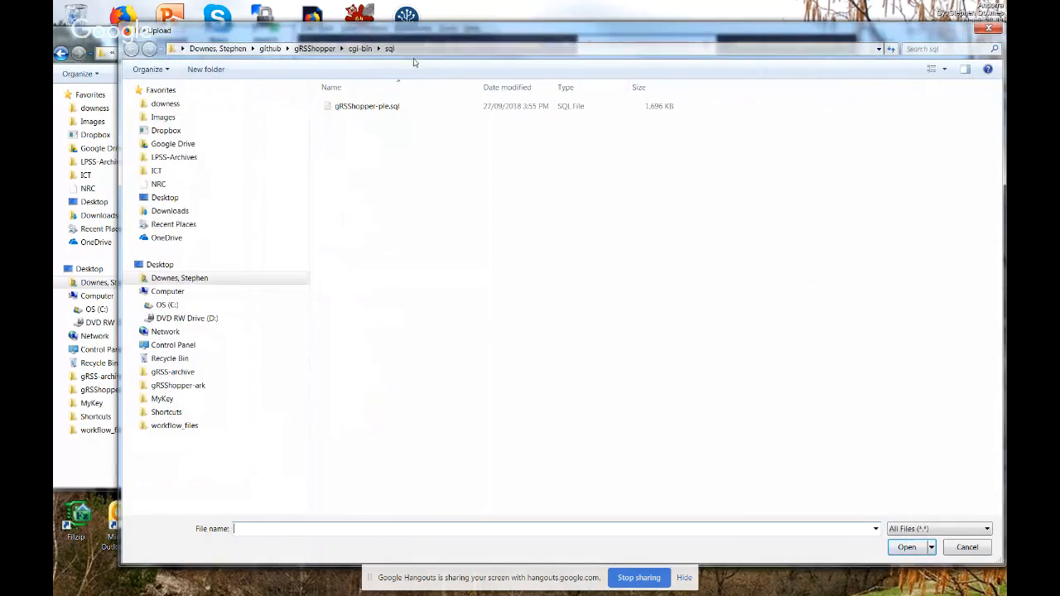
left_click(360, 48)
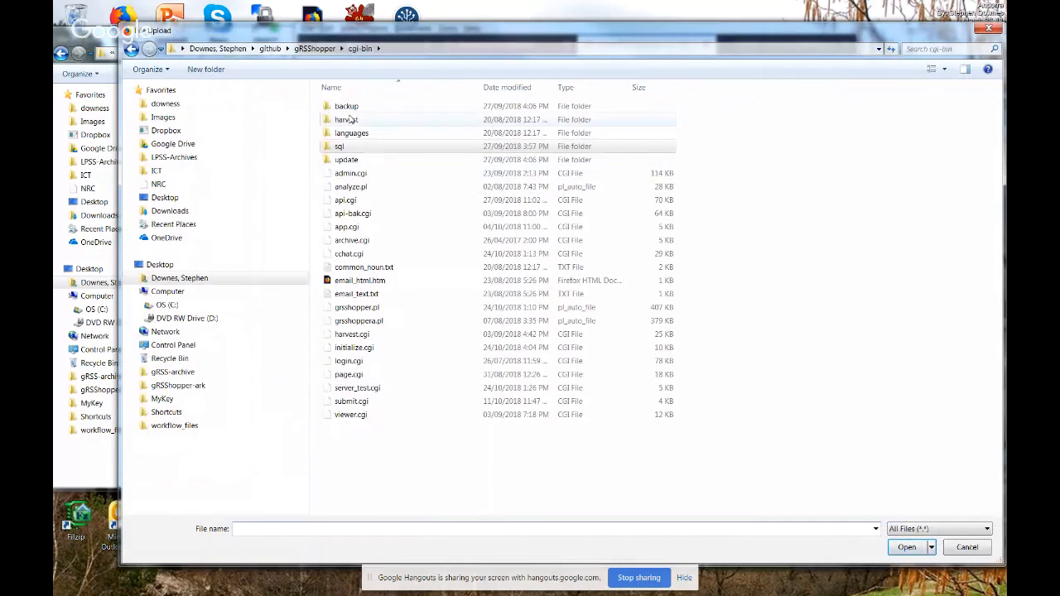
left_click(364, 415)
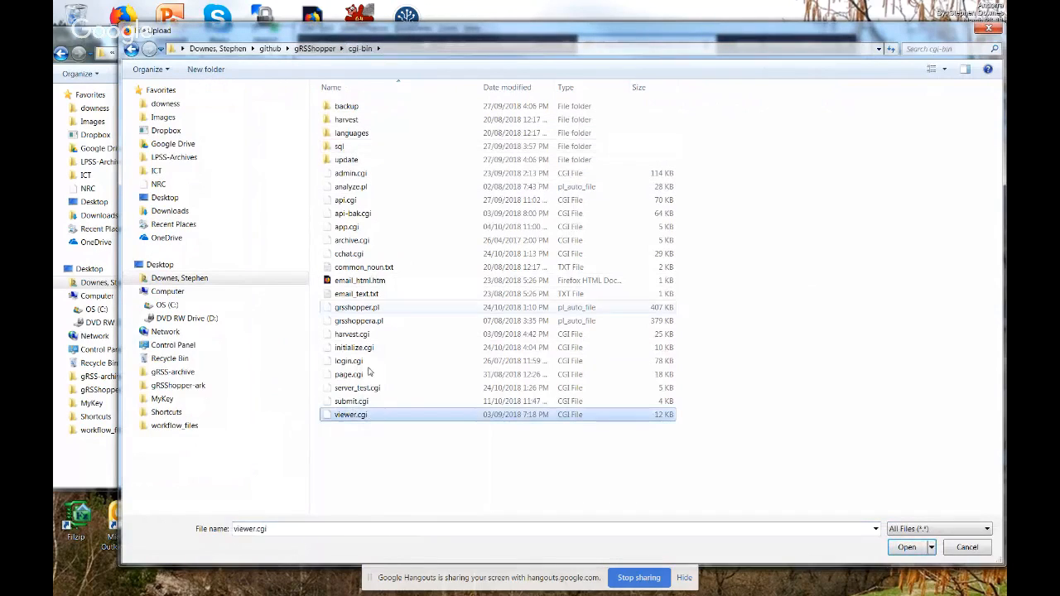
left_click(347, 108)
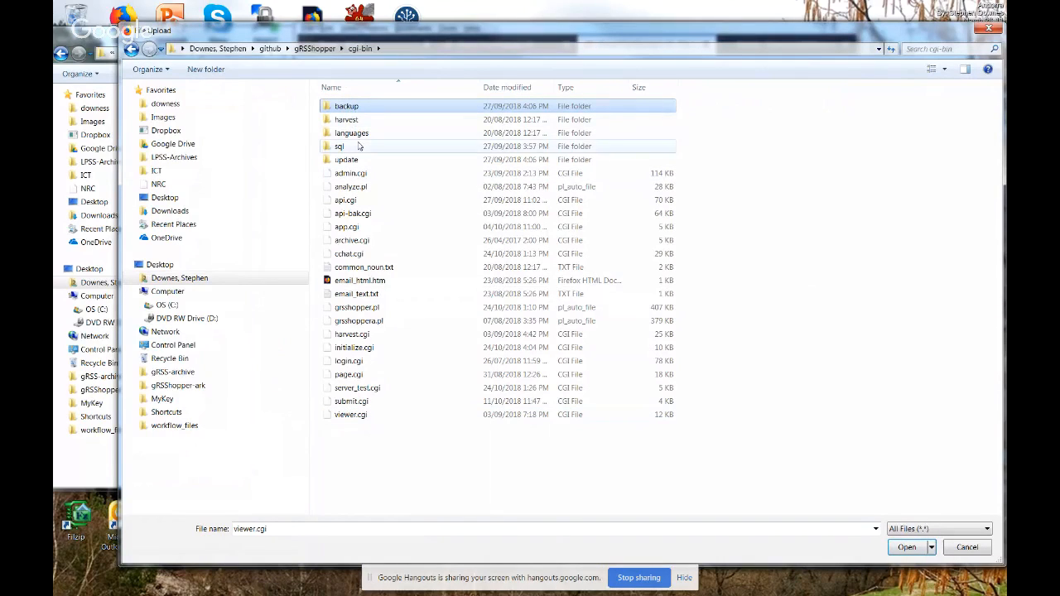
left_click(351, 121)
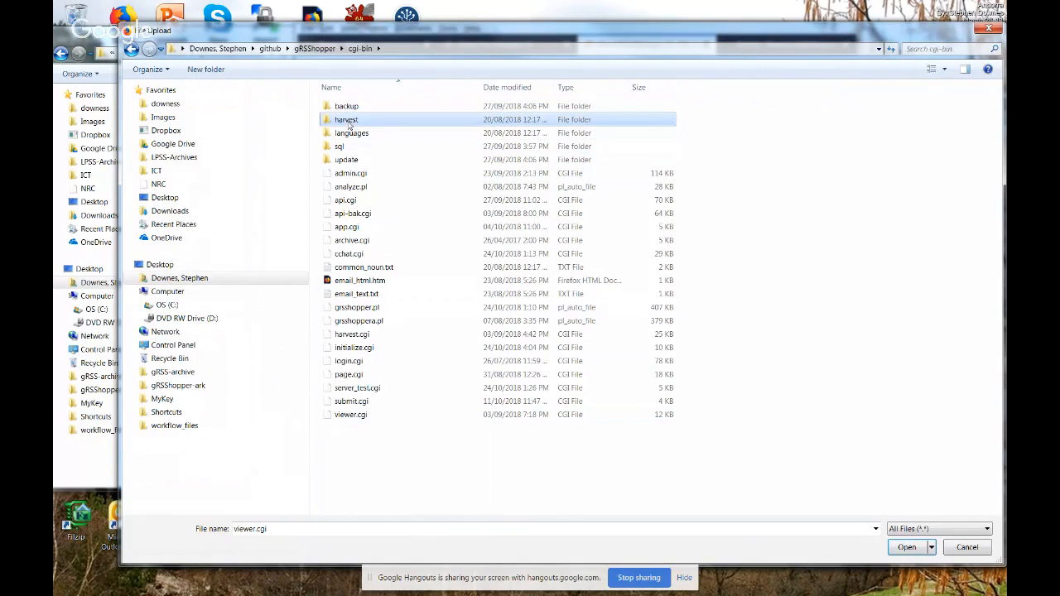
left_click(357, 173)
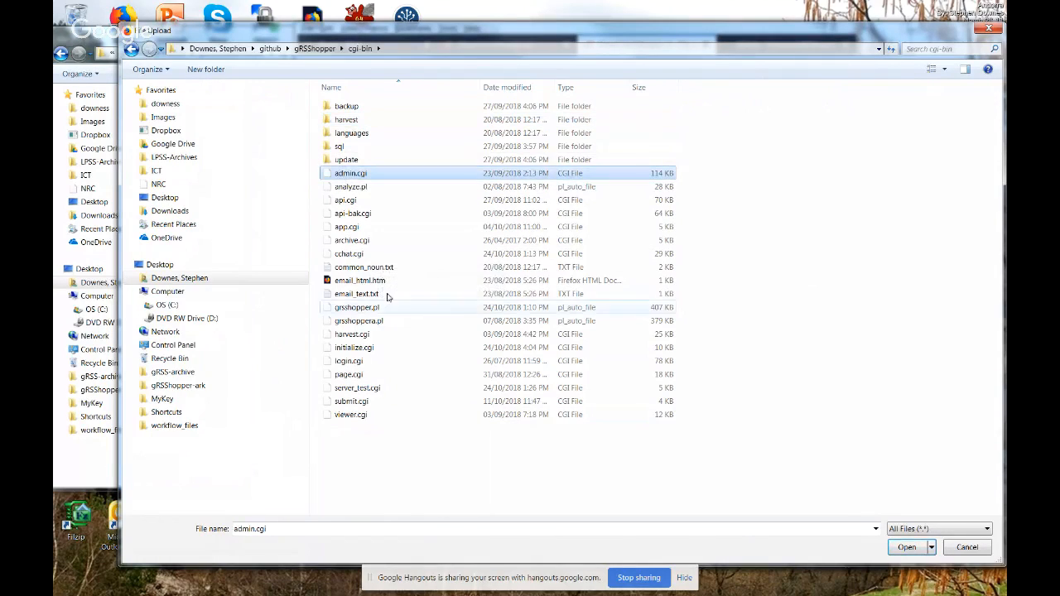
left_click(367, 415)
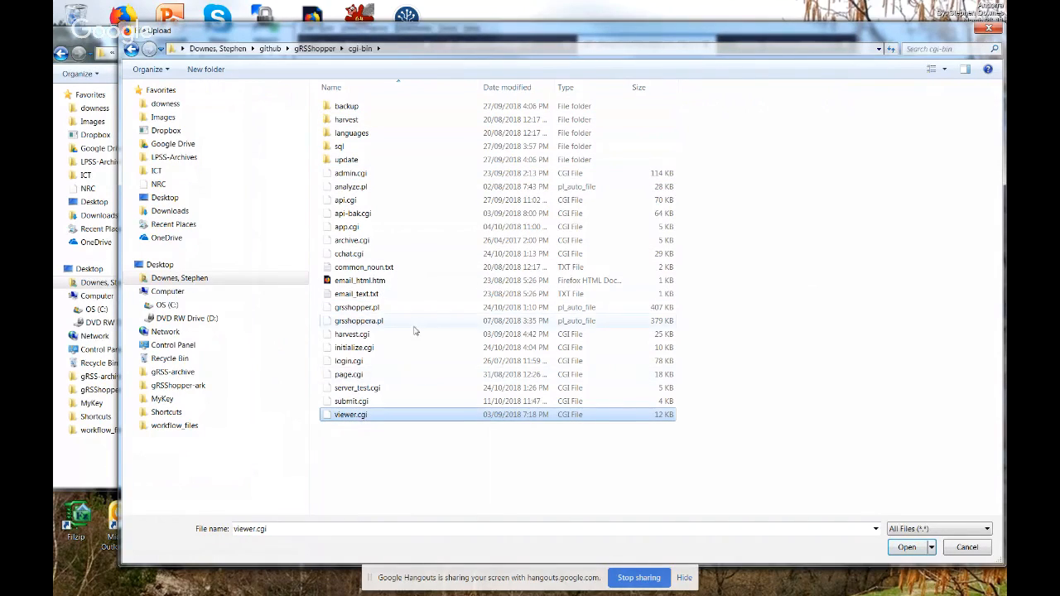
left_click(343, 174)
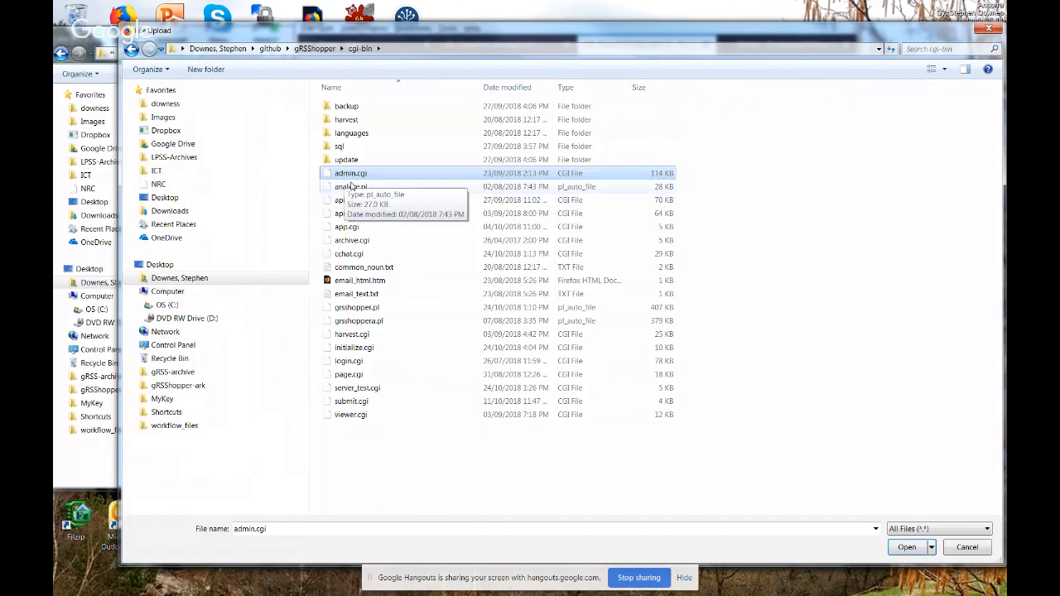
left_click(353, 191)
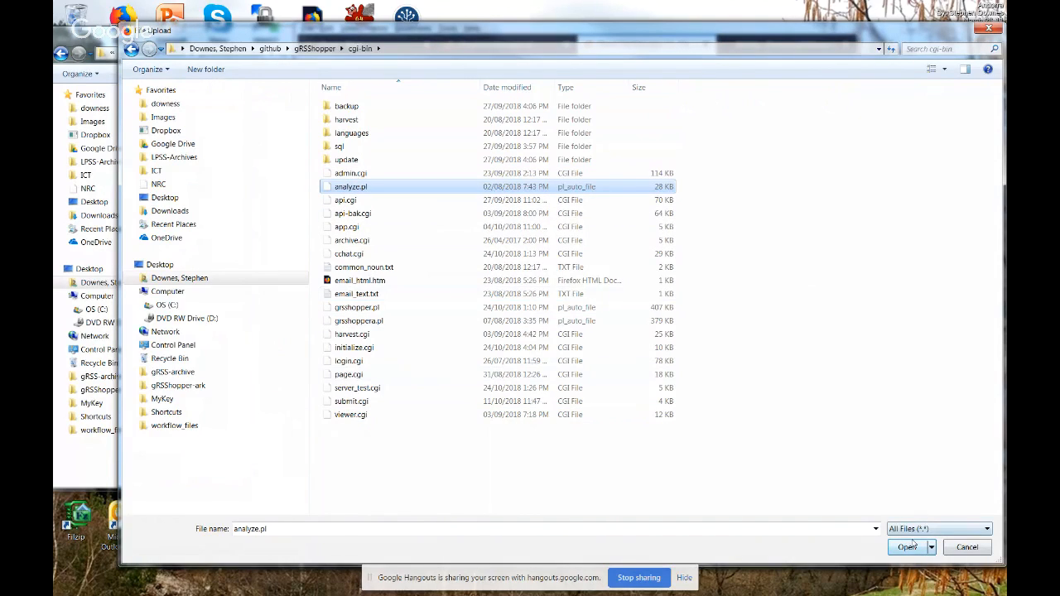
left_click(359, 415)
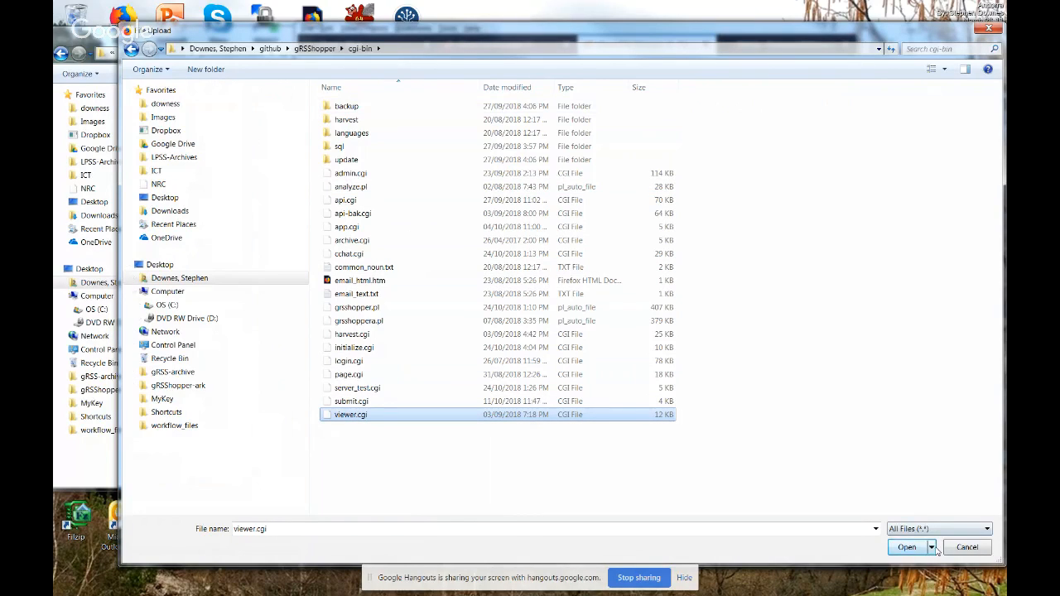
left_click(968, 548)
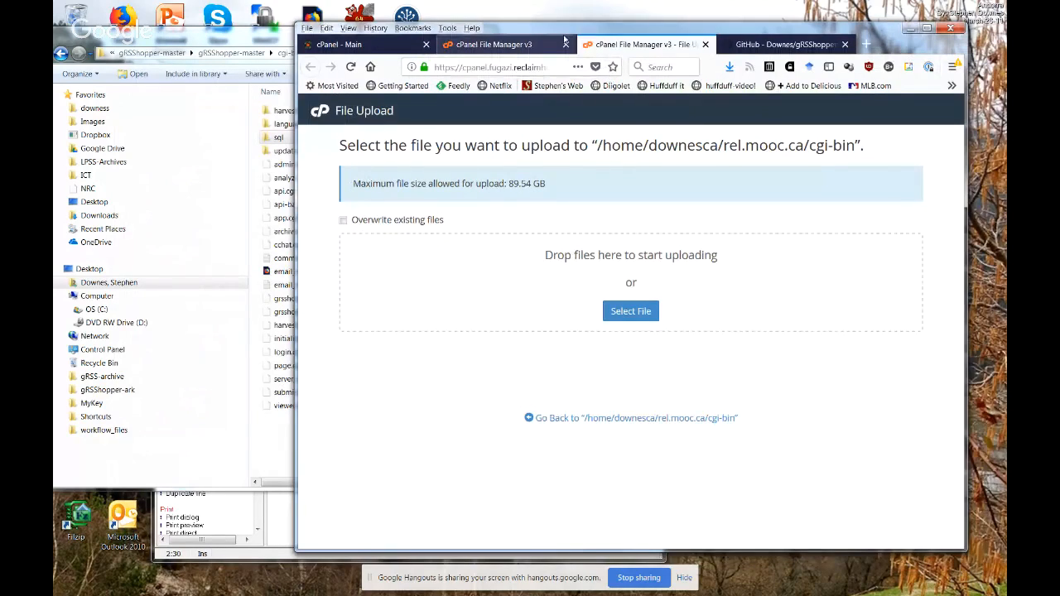
Upload the local cgi-bin files from admin.cgi through viewer.cgi, except api-bak.cgi and grsshoppera.pl, and check their upload progress
left_click_drag(565, 28, 629, 16)
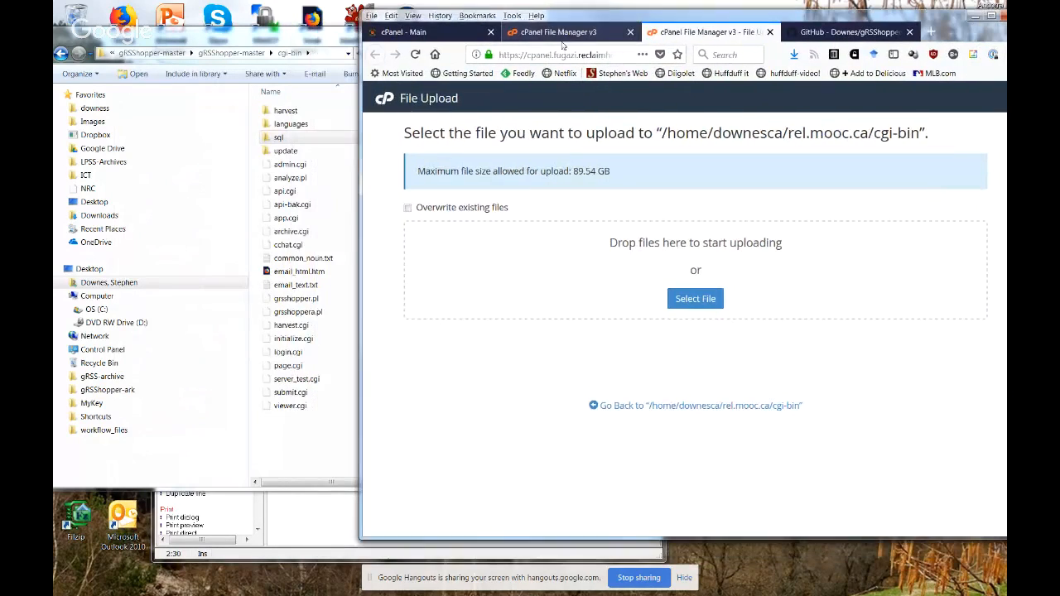
left_click(282, 164)
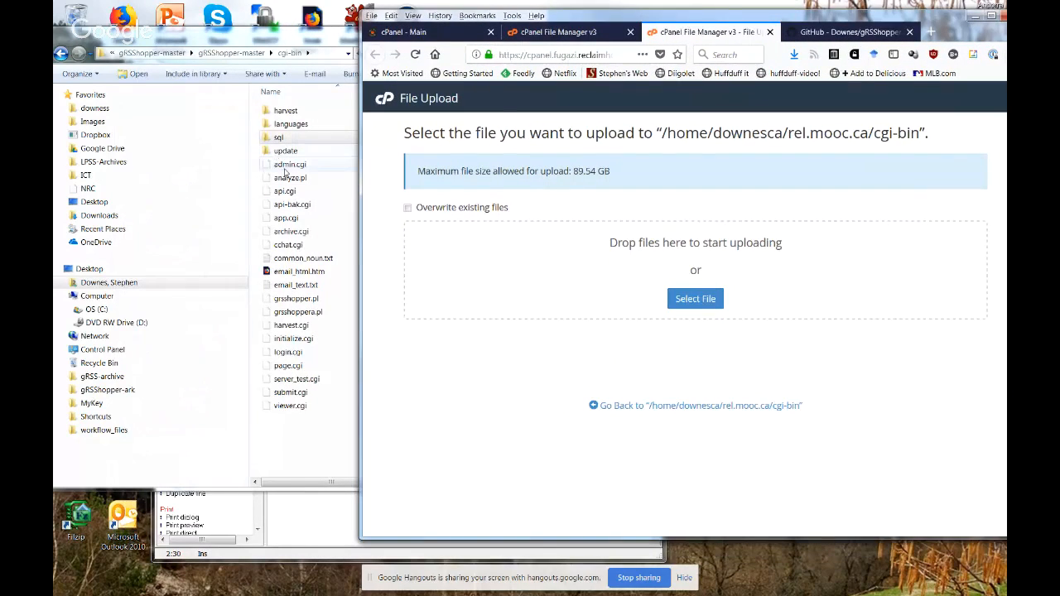
left_click(302, 405, "shift")
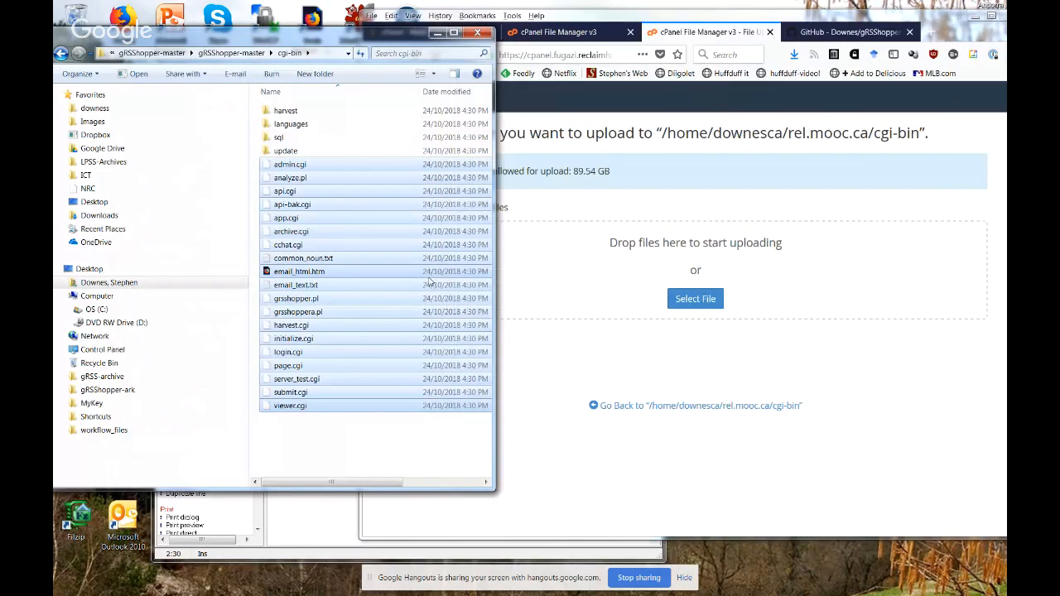
left_click(298, 312, "ctrl")
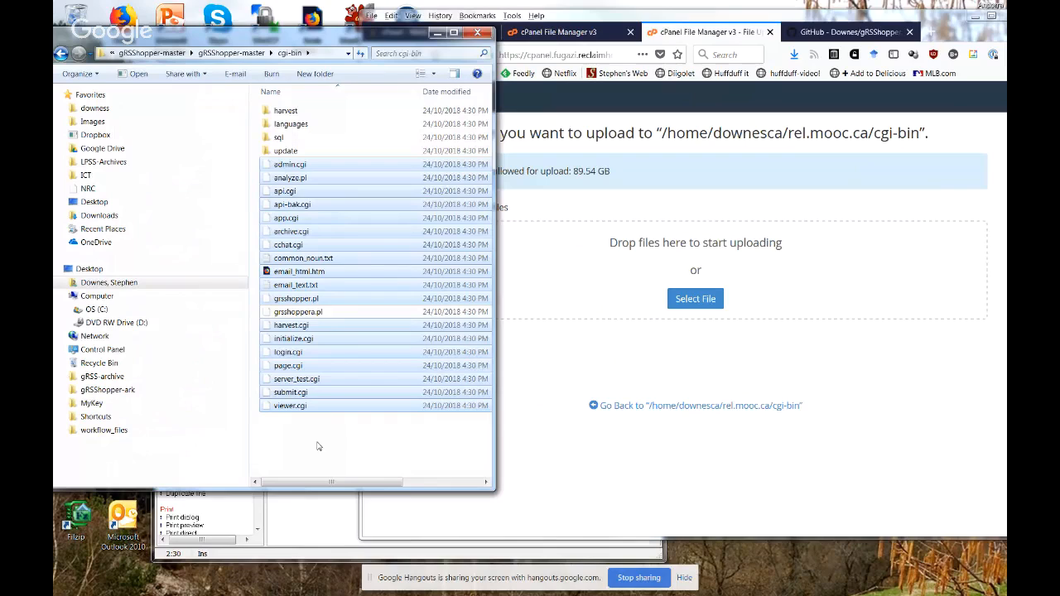
left_click(285, 205, "ctrl")
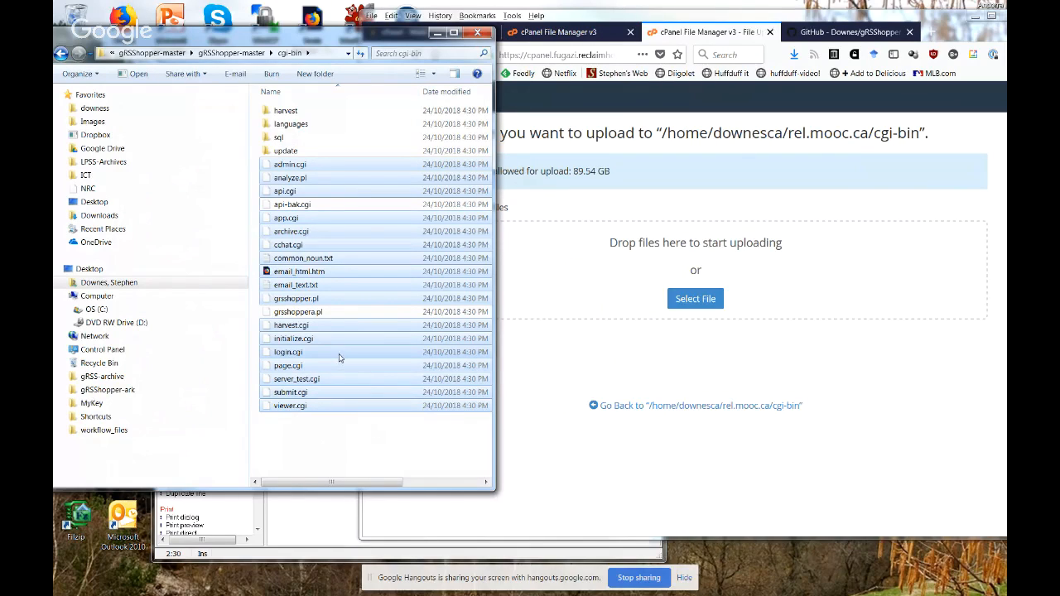
left_click_drag(338, 358, 620, 254)
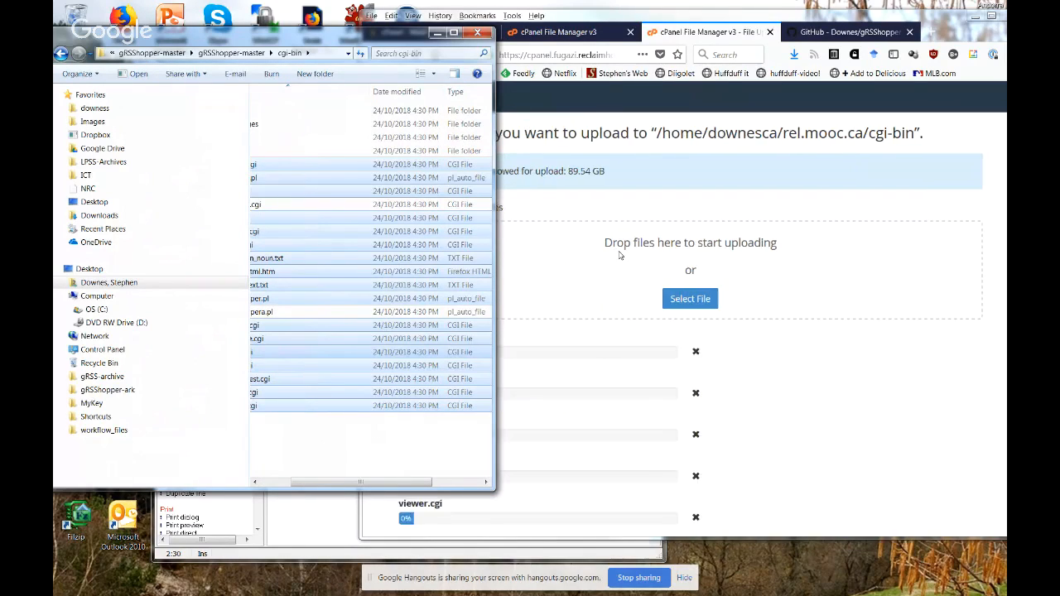
left_click(834, 381)
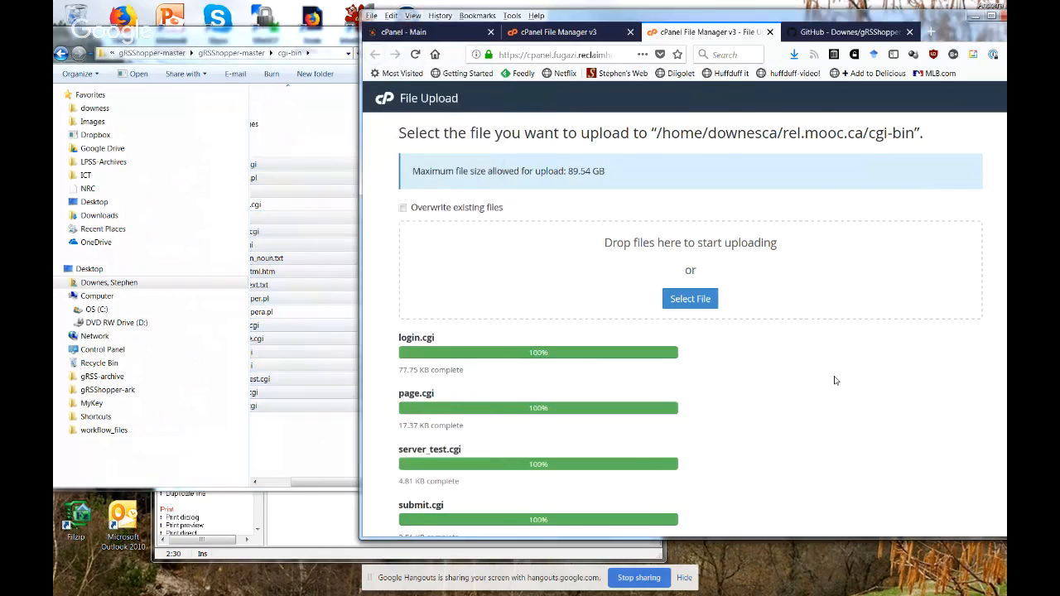
scroll(835, 381, "down", 2)
scroll(835, 381, "down", 8)
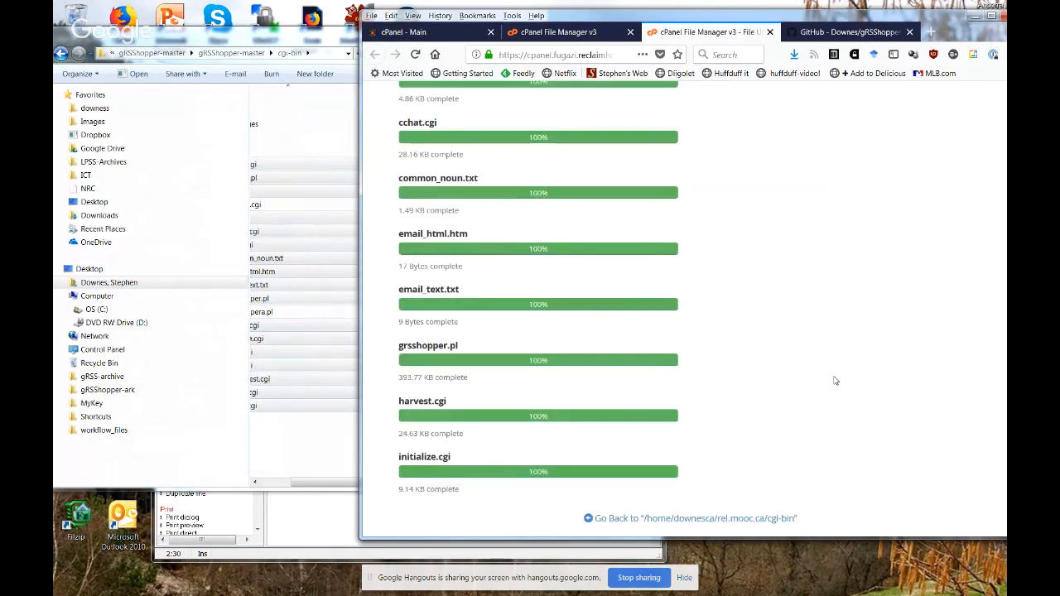
scroll(832, 379, "up", 10)
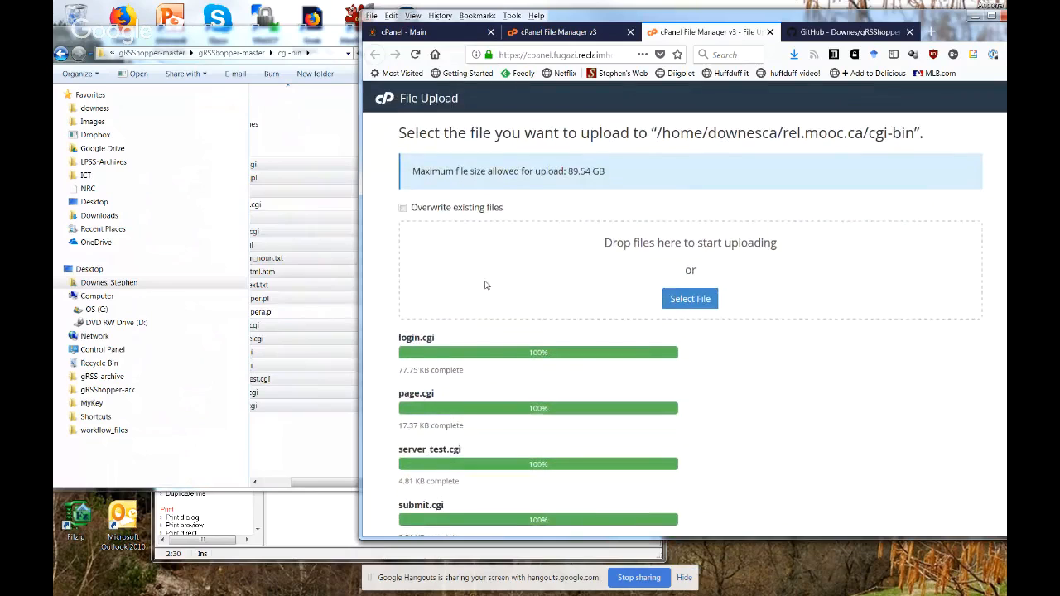
Try to upload the local harvest folder into the server's cgi-bin and check its upload progress
left_click(306, 484)
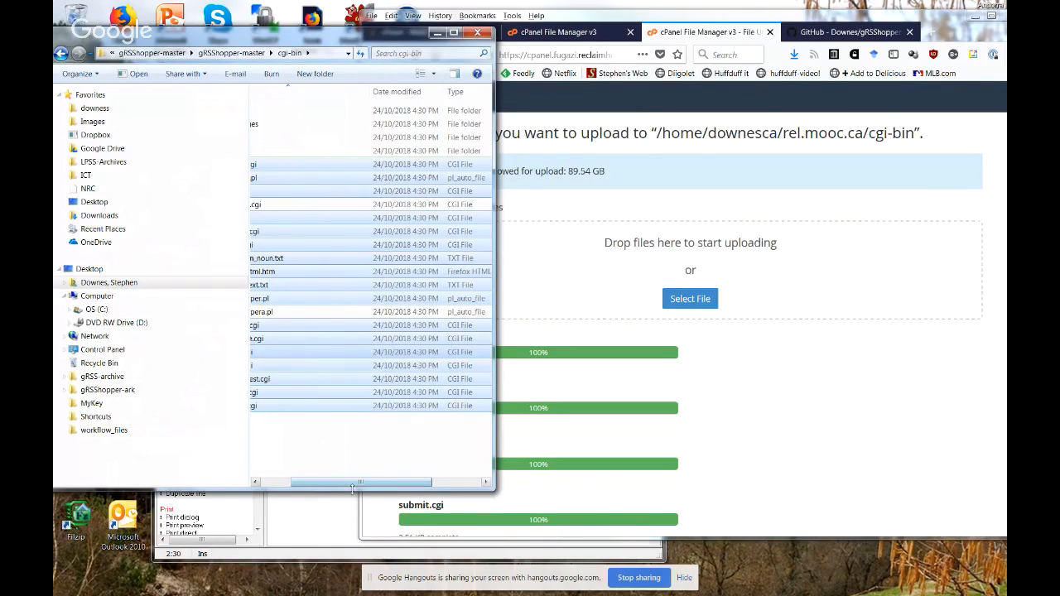
left_click_drag(339, 485, 310, 484)
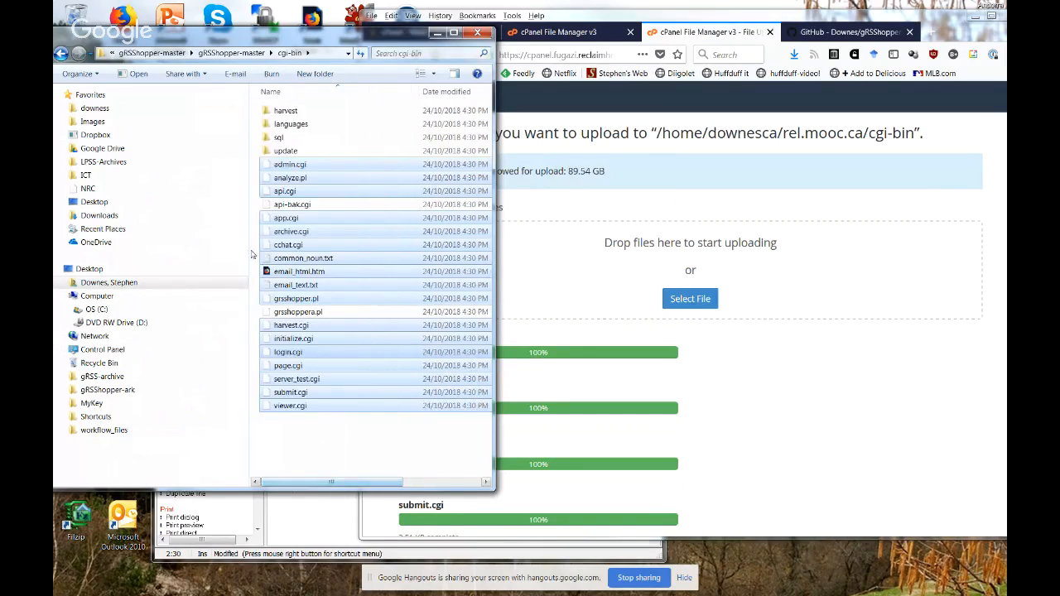
left_click(282, 113)
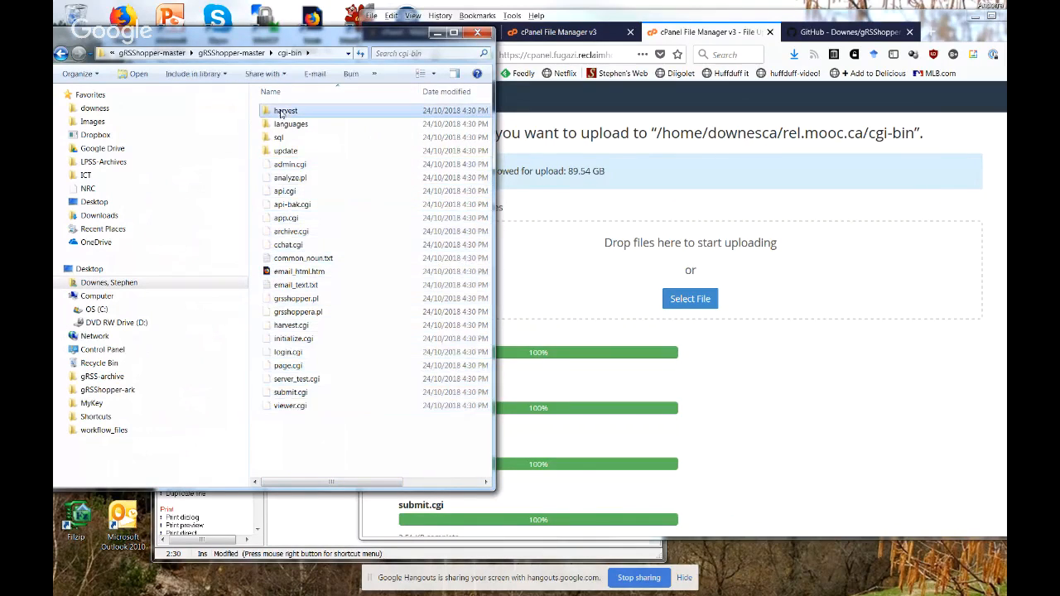
left_click_drag(284, 116, 609, 291)
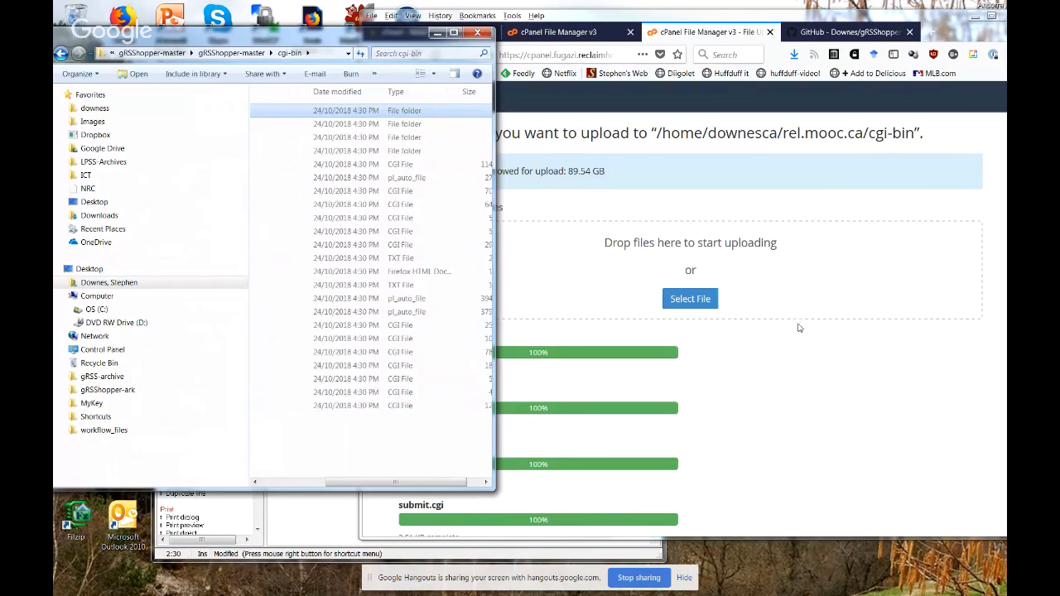
left_click(812, 290)
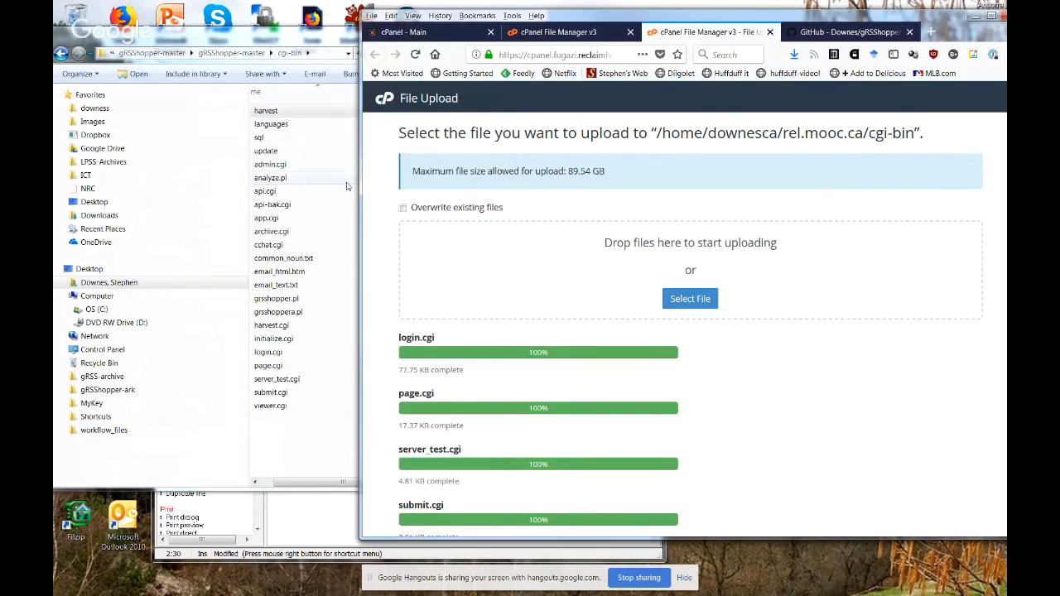
left_click_drag(265, 112, 525, 279)
scroll(795, 325, "down", 10)
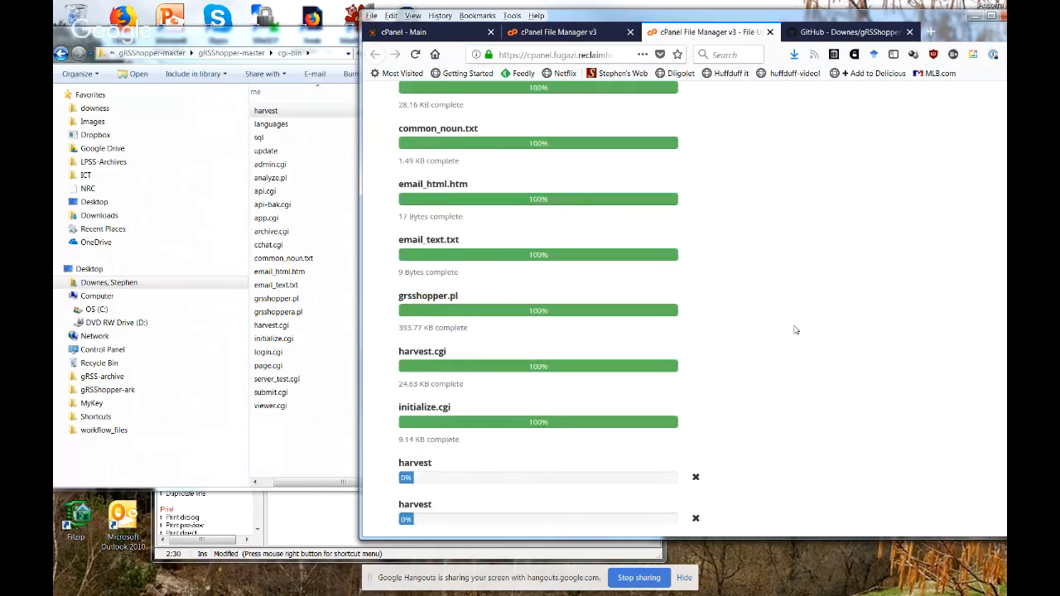
scroll(795, 330, "down", 1)
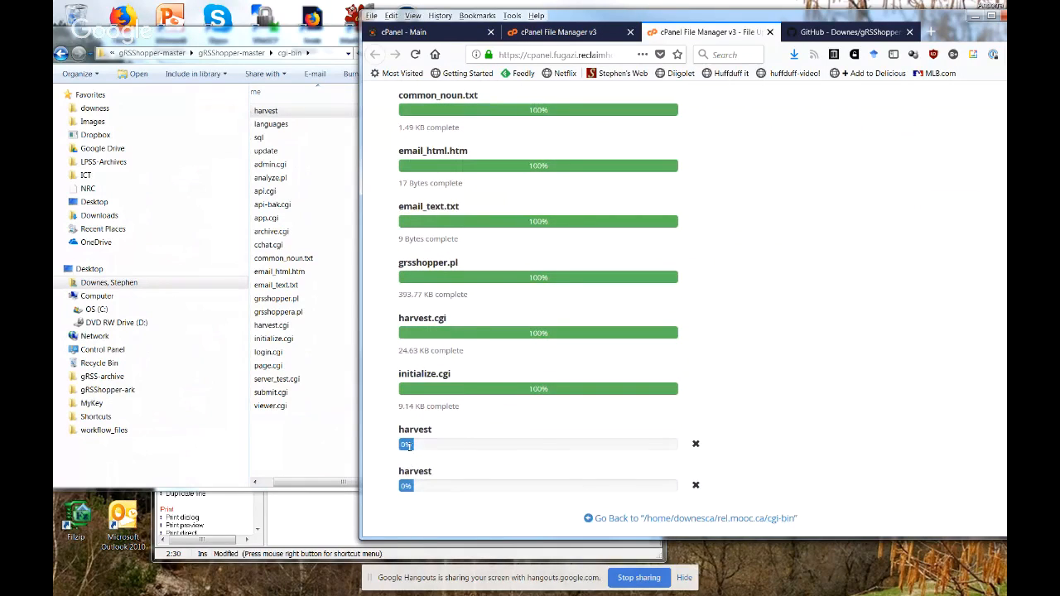
Cancel both pending harvest folder uploads
left_click(696, 485)
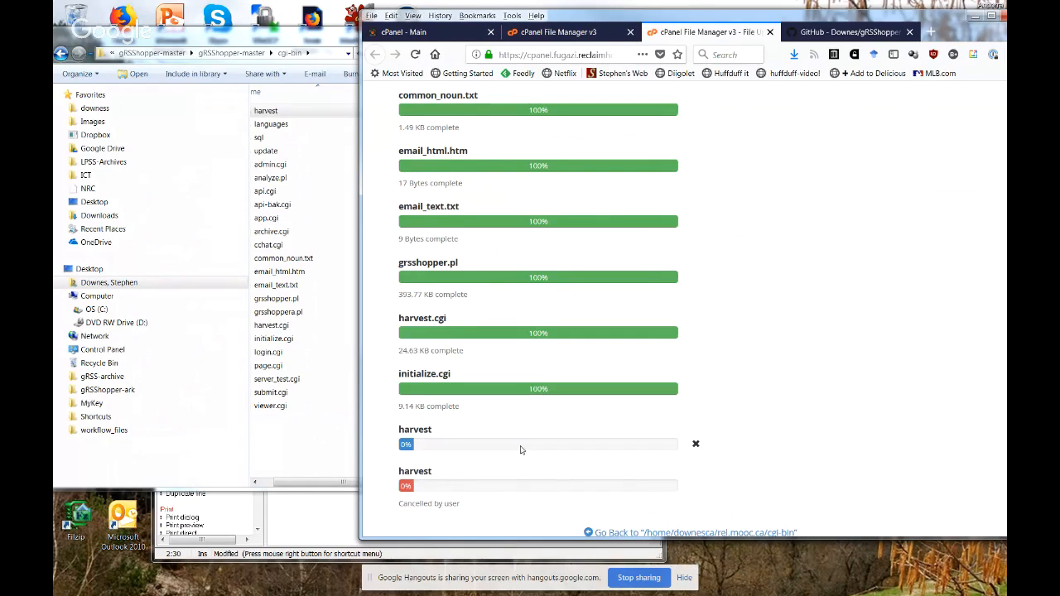
left_click(696, 445)
scroll(824, 430, "down", 1)
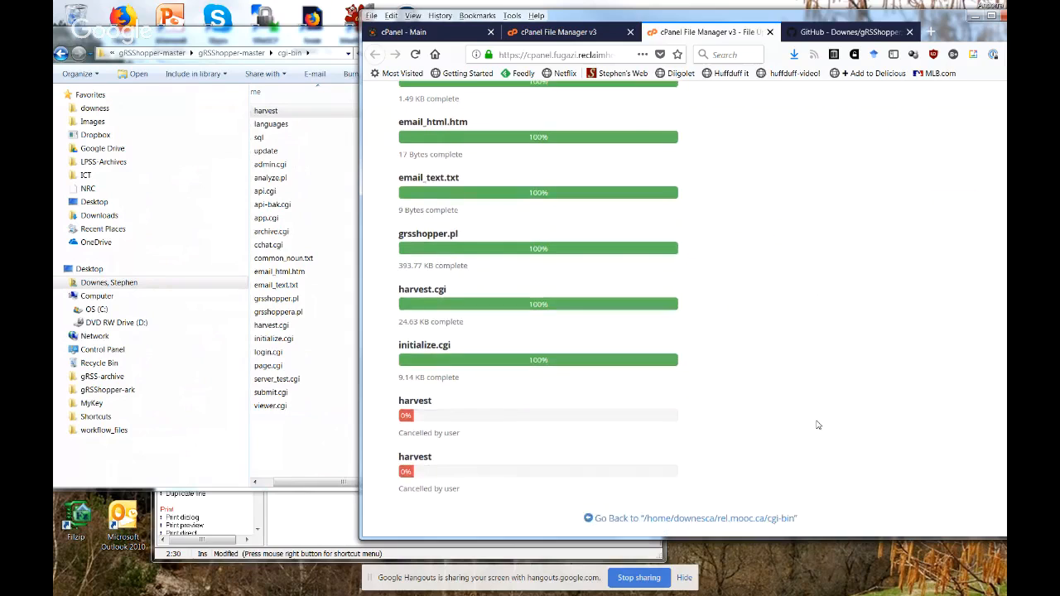
scroll(795, 381, "up", 15)
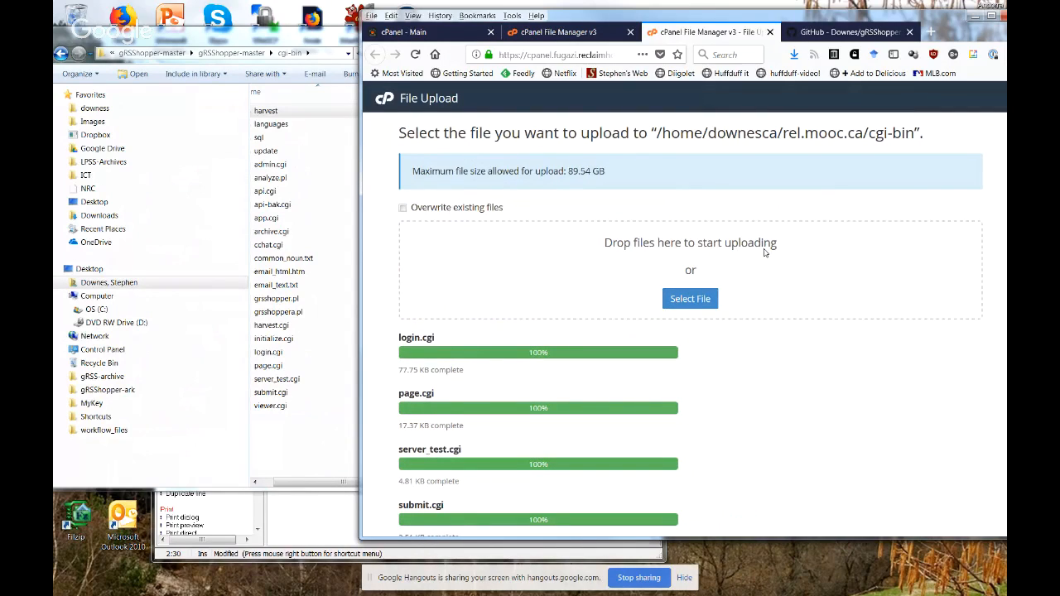
Return to File Manager, refresh the rel.mooc.ca cgi-bin listing, and look through the uploaded files
left_click(570, 35)
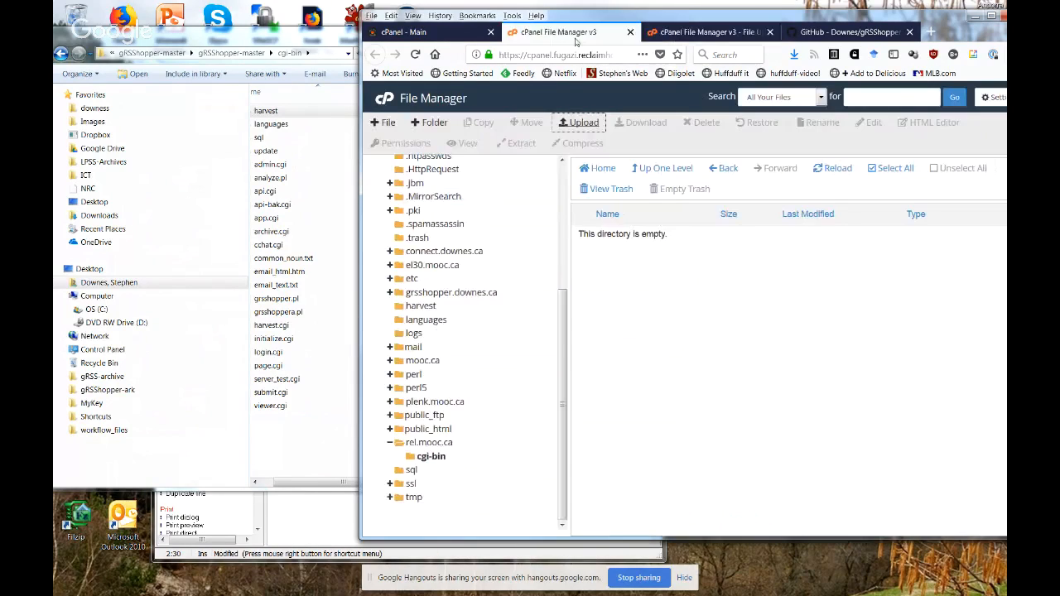
right_click(704, 274)
left_click(651, 280)
left_click(437, 458)
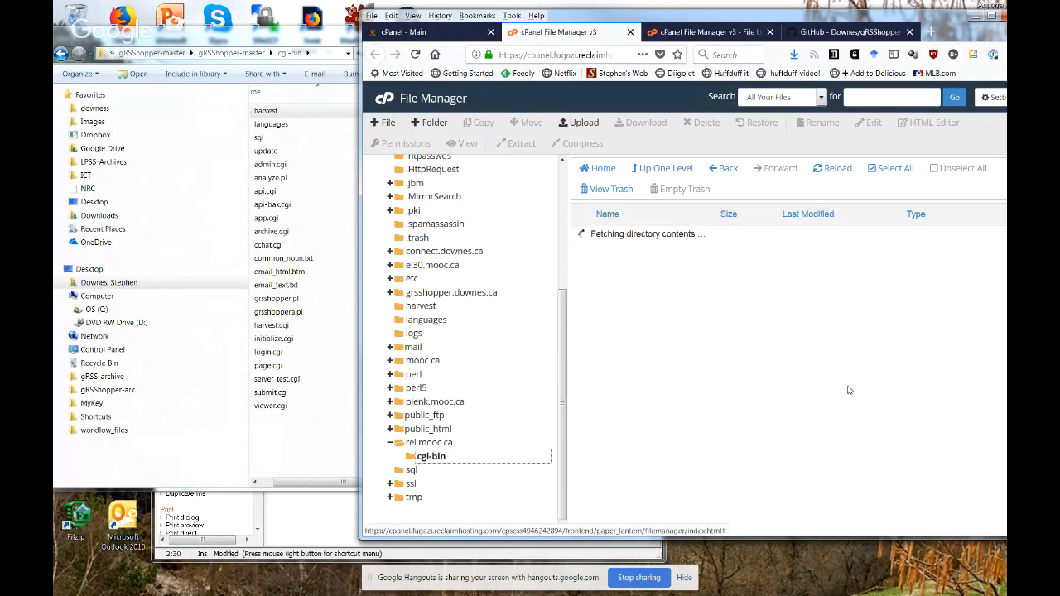
scroll(717, 256, "down", 1)
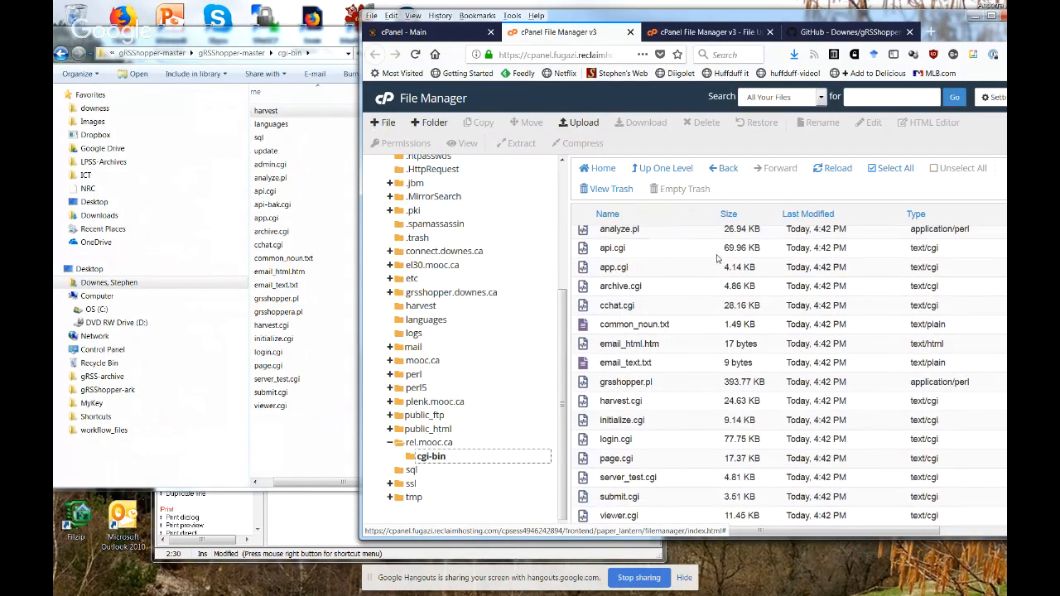
scroll(712, 265, "up", 1)
scroll(713, 257, "down", 1)
scroll(717, 247, "up", 1)
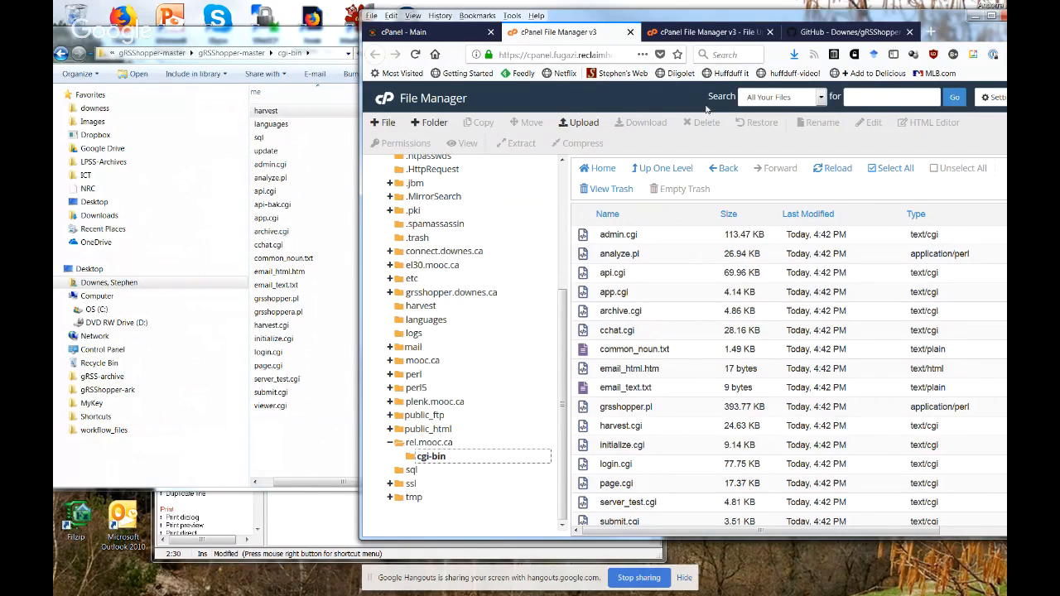
left_click_drag(726, 20, 626, 17)
scroll(692, 326, "down", 1)
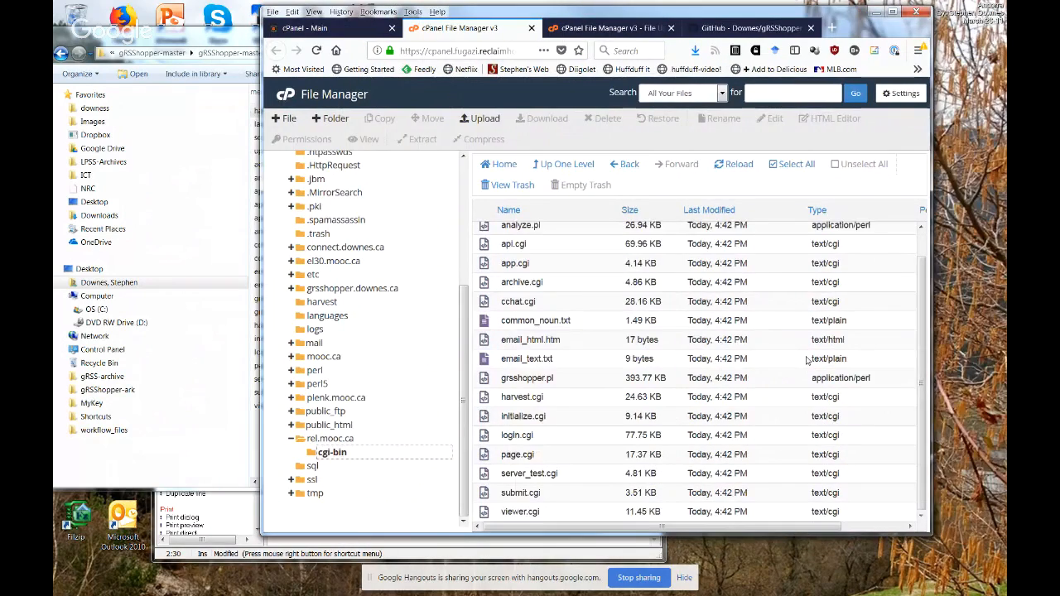
scroll(693, 326, "up", 1)
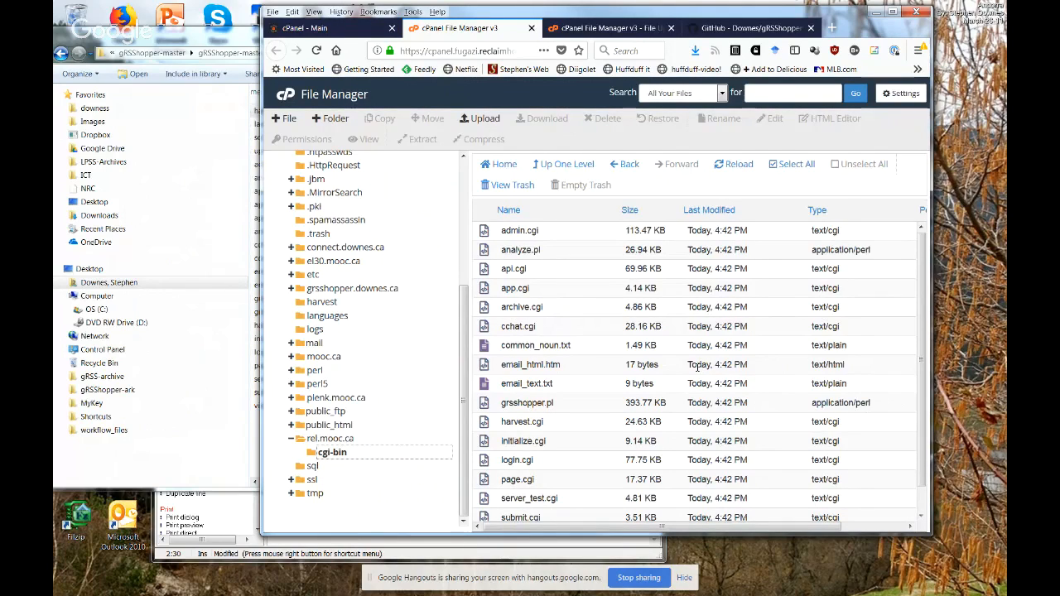
Position the browser beside the Explorer window so the local cgi-bin folder names and the File Manager are both visible
left_click(335, 122)
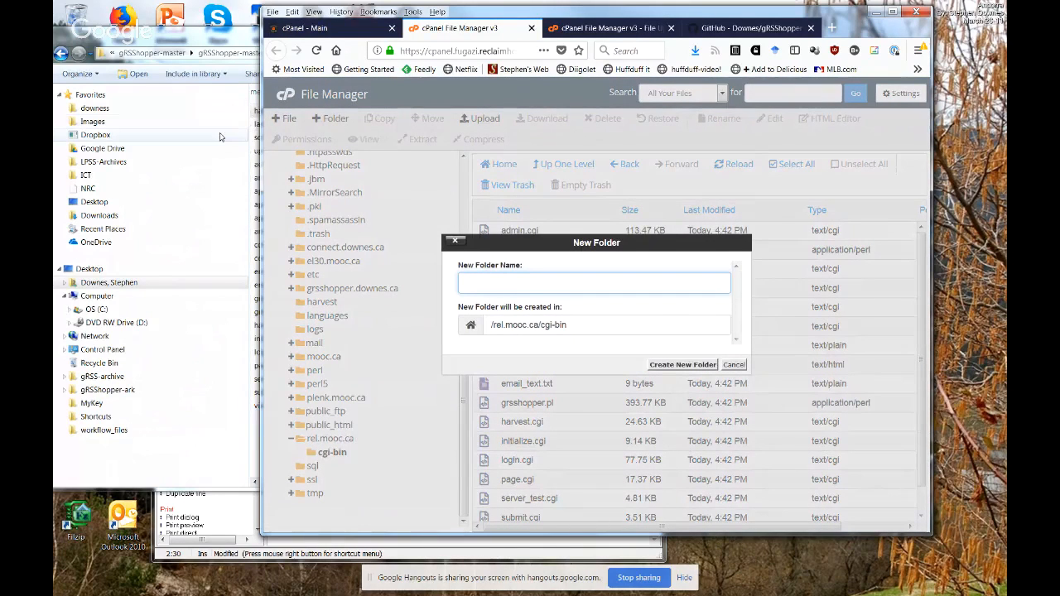
left_click(732, 366)
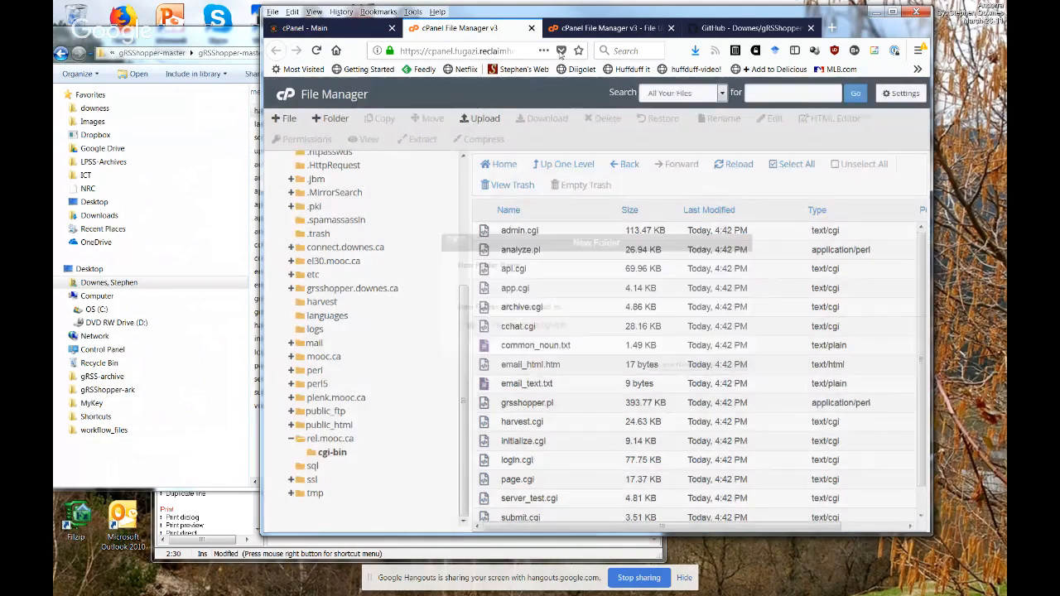
left_click_drag(571, 15, 880, 47)
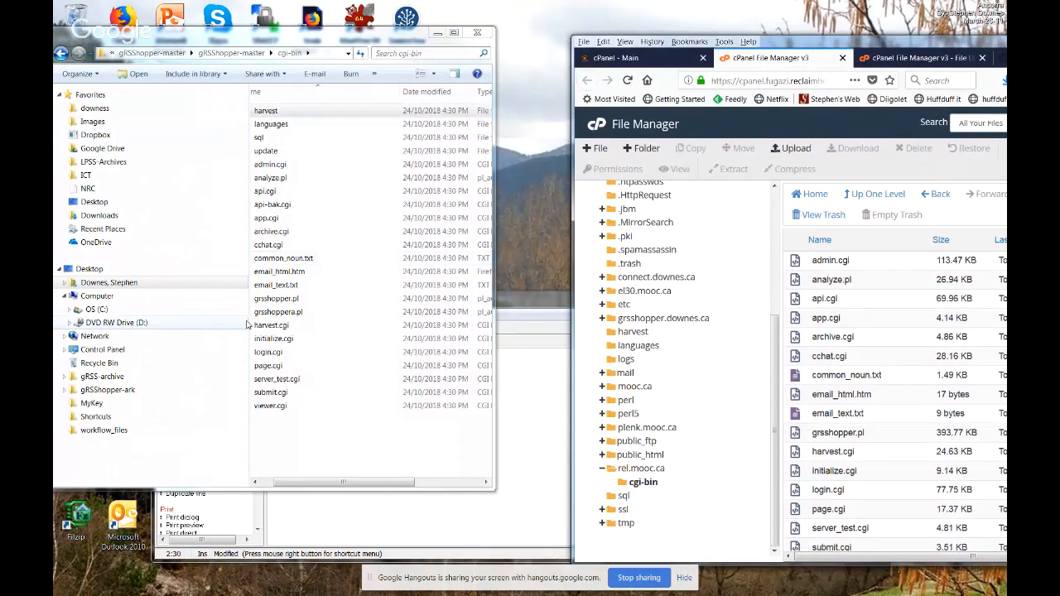
left_click_drag(333, 483, 312, 485)
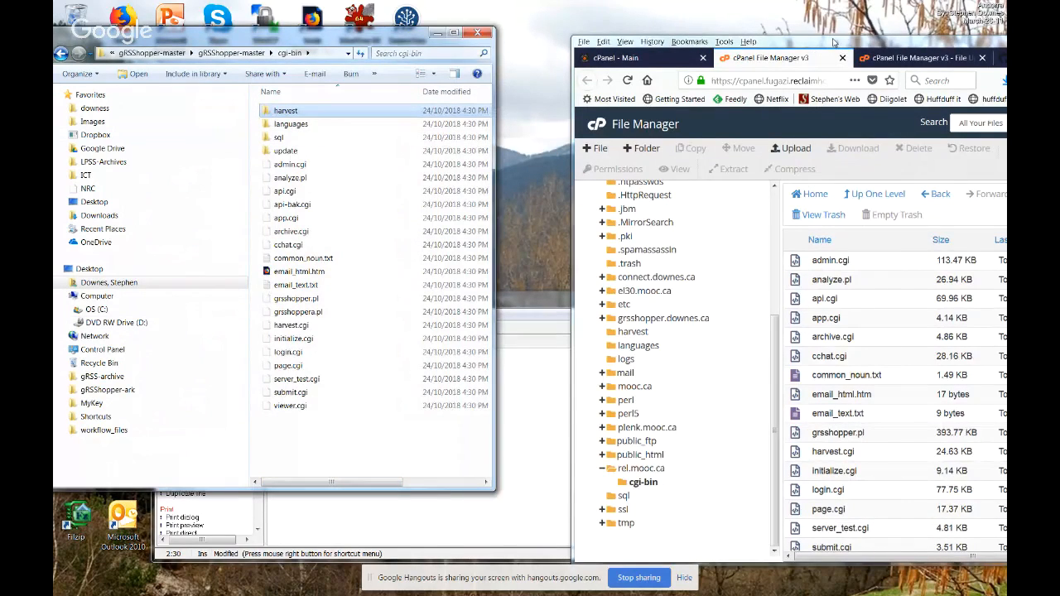
left_click_drag(834, 41, 780, 9)
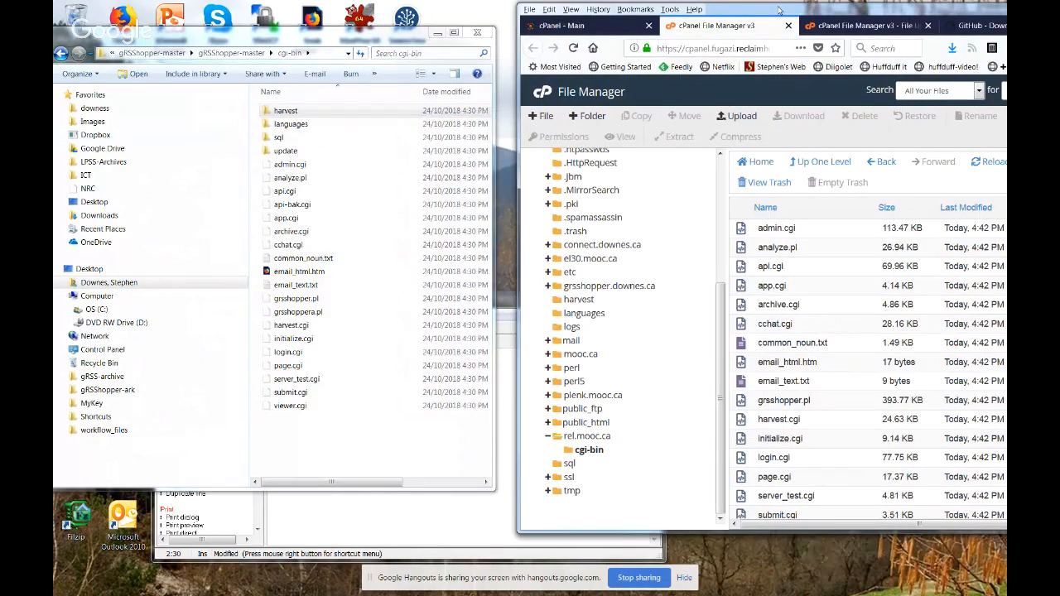
Create new folders named harvest, languages and update inside /rel.mooc.ca/cgi-bin
left_click(591, 116)
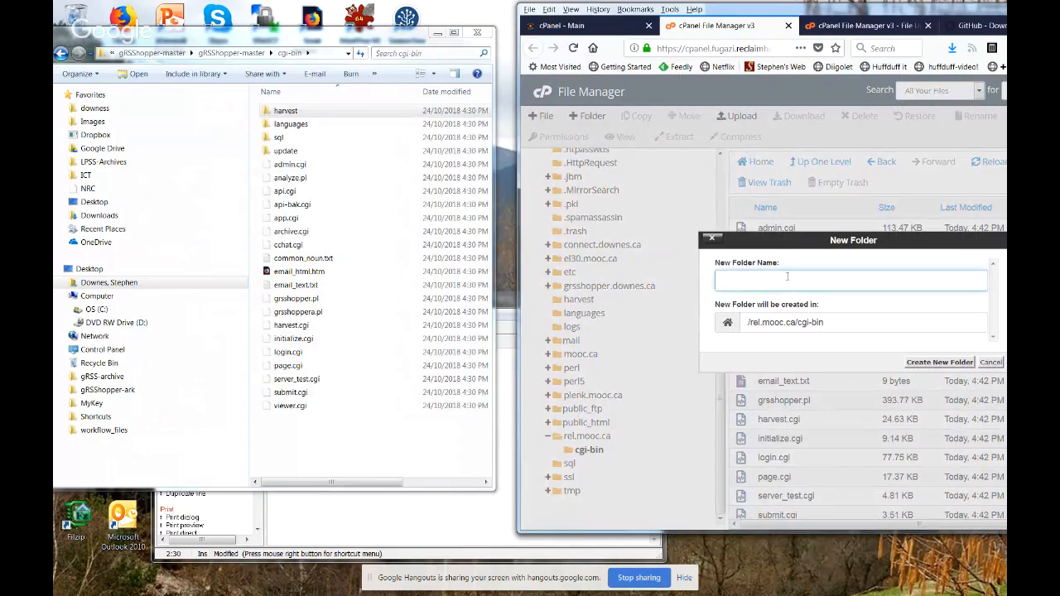
type("harvest")
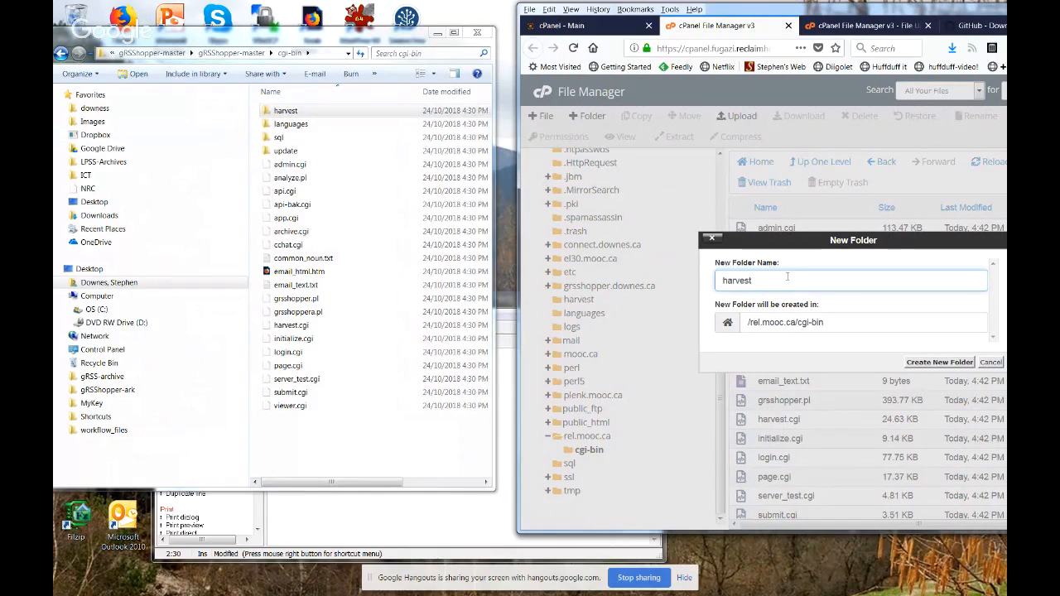
left_click(933, 363)
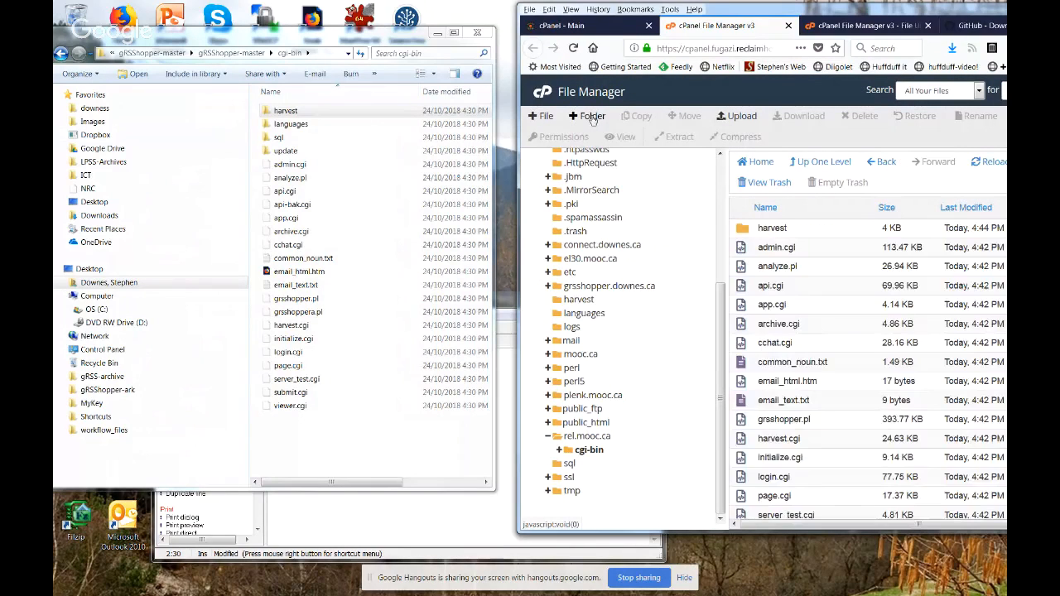
left_click(591, 116)
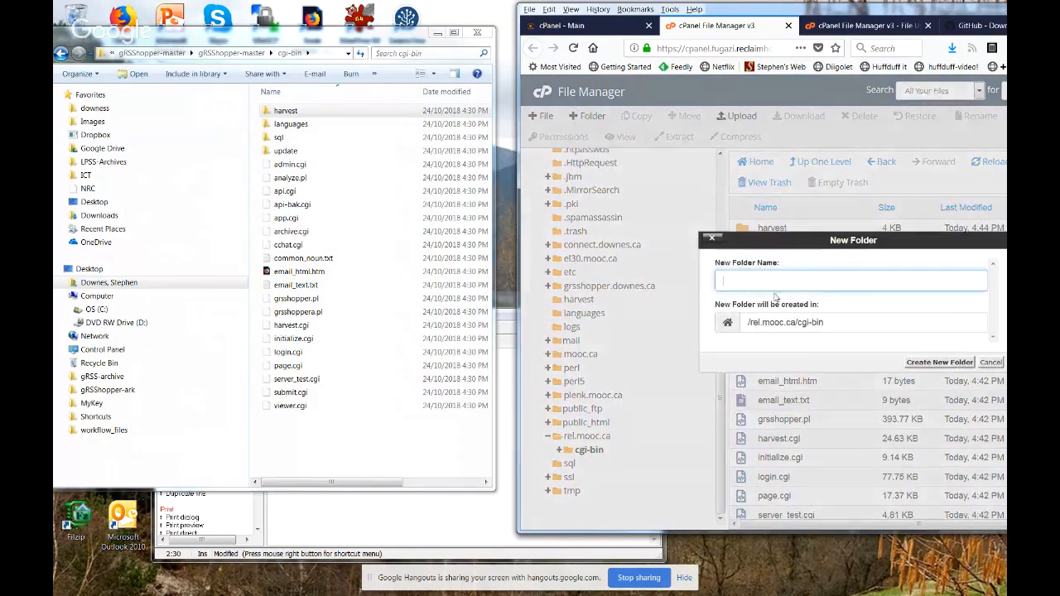
type("languages")
left_click(937, 364)
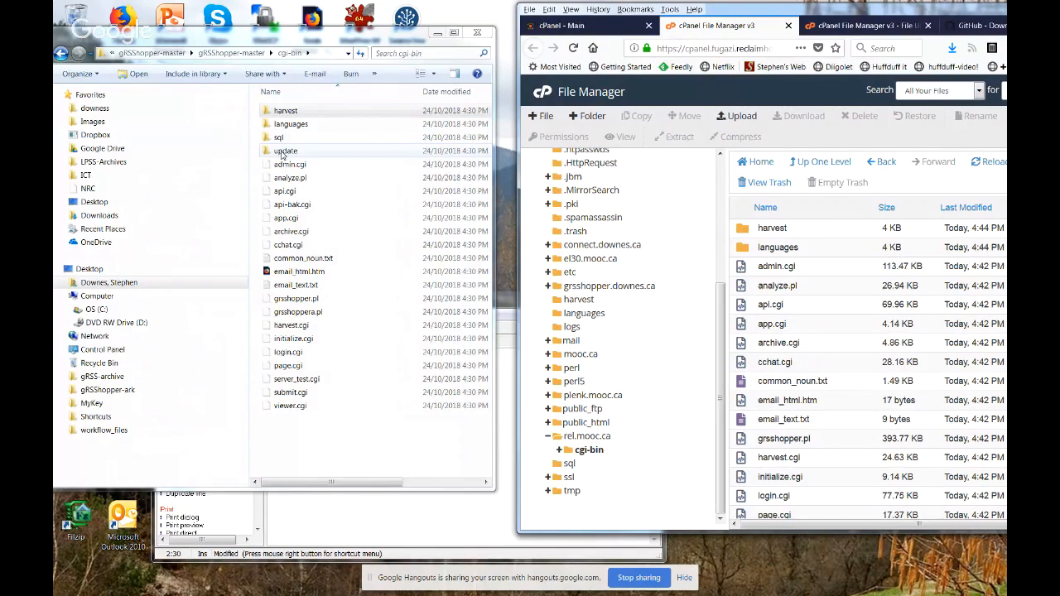
left_click(585, 121)
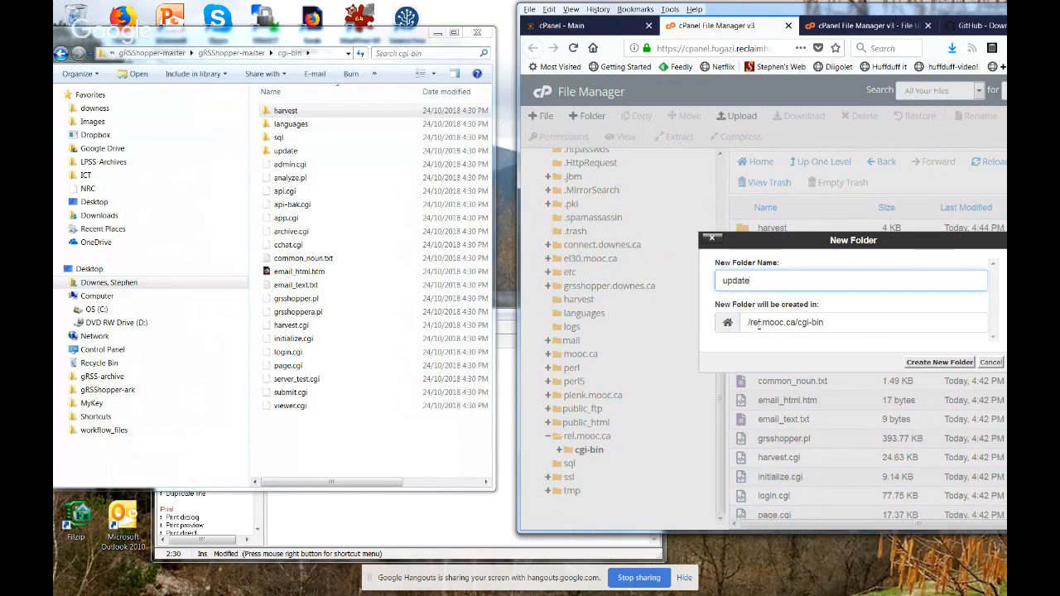
left_click(922, 363)
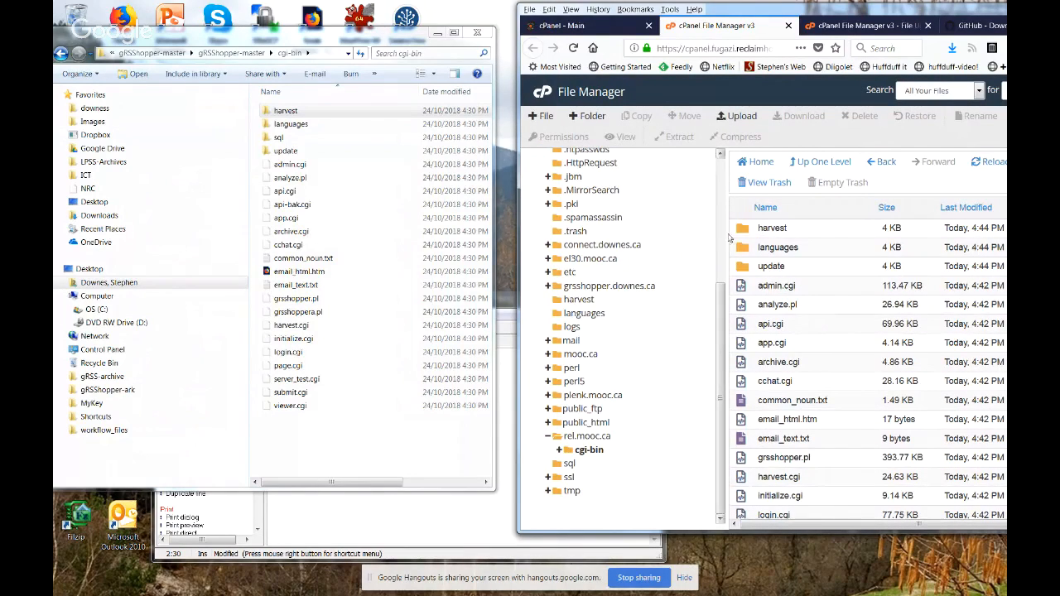
Upload all local harvest files, from harvest_facebook.pl through tags.pl, into the server's cgi-bin/harvest folder
double_click(743, 233)
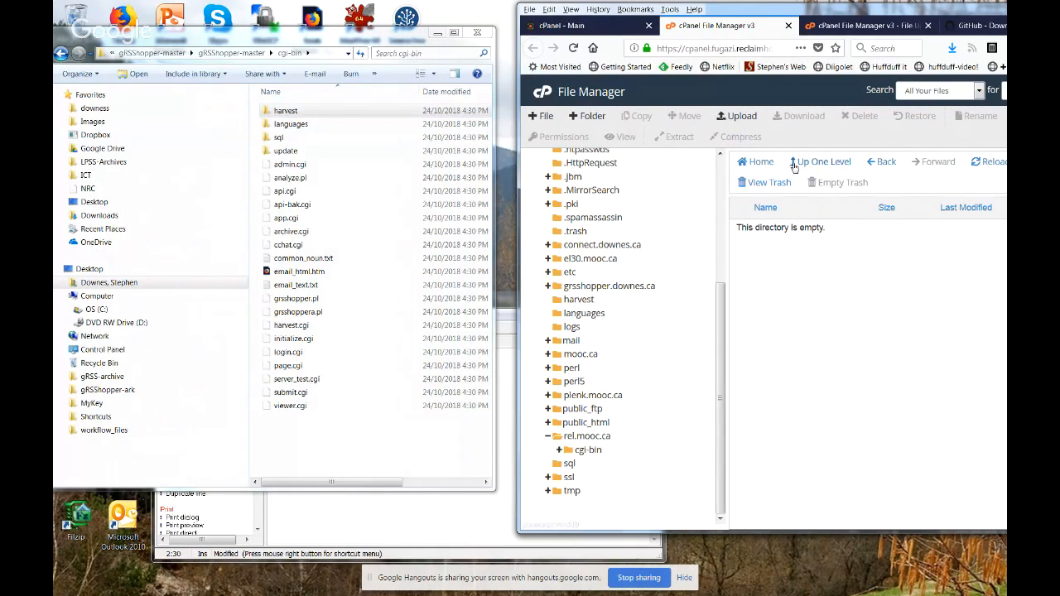
double_click(285, 111)
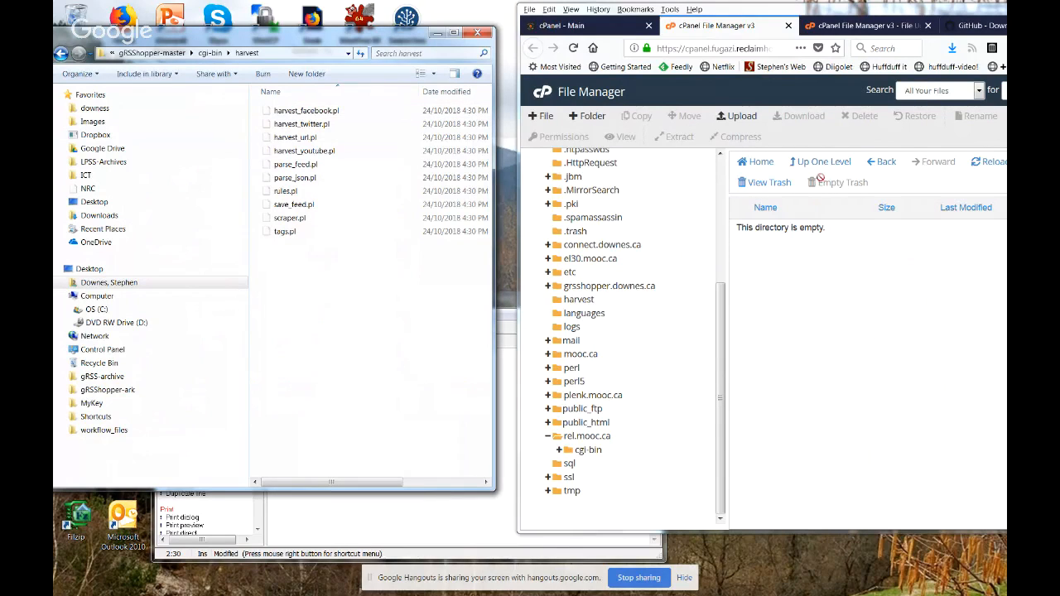
left_click(729, 116)
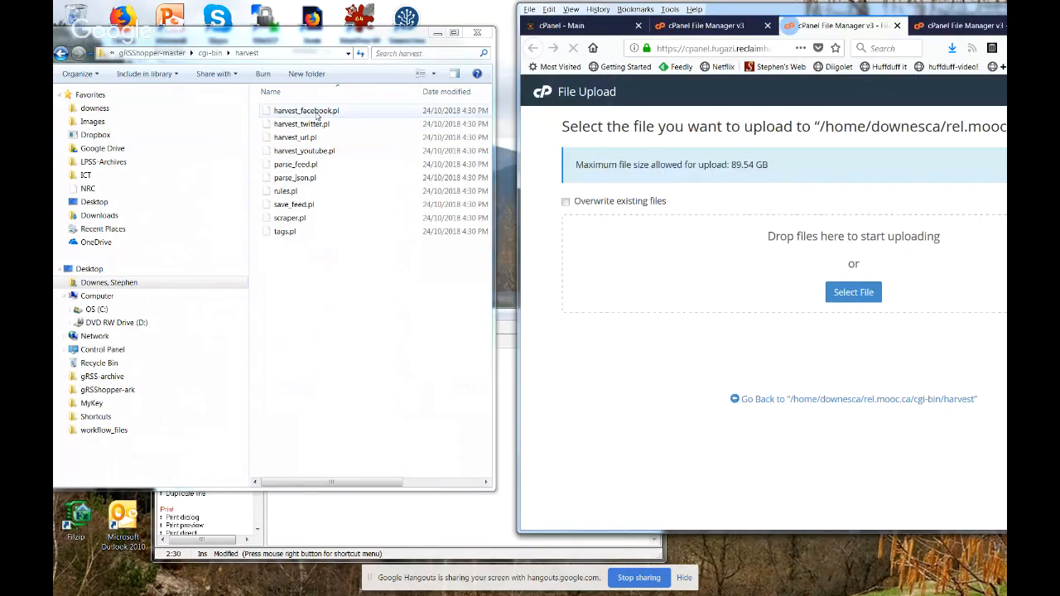
left_click(319, 113)
left_click(290, 234, "shift")
left_click_drag(315, 165, 853, 252)
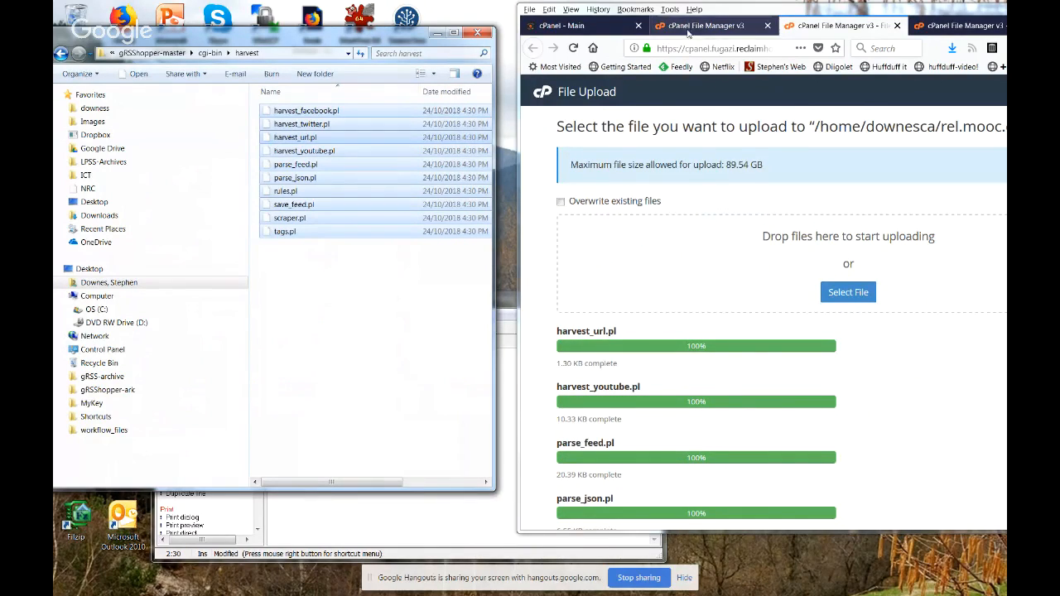
Close both file upload pages and reopen the cgi-bin folder under rel.mooc.ca in File Manager
left_click(897, 27)
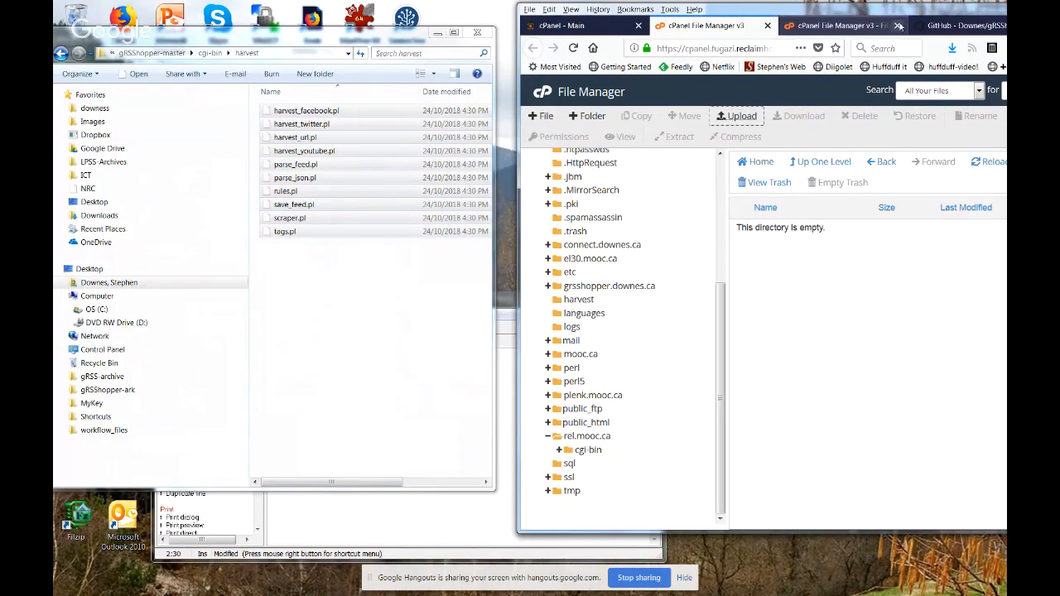
left_click(898, 25)
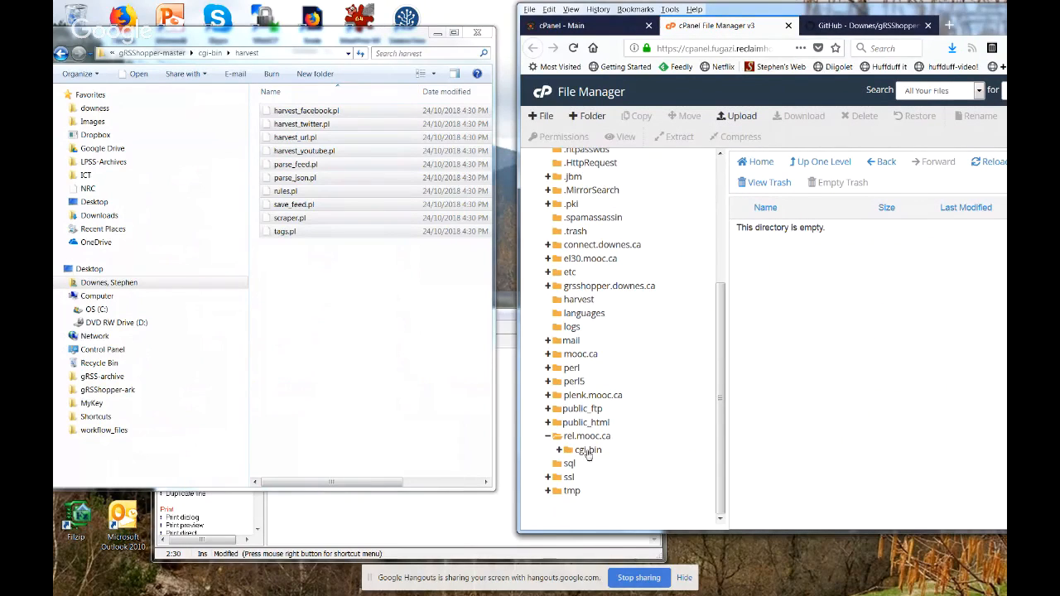
left_click(587, 452)
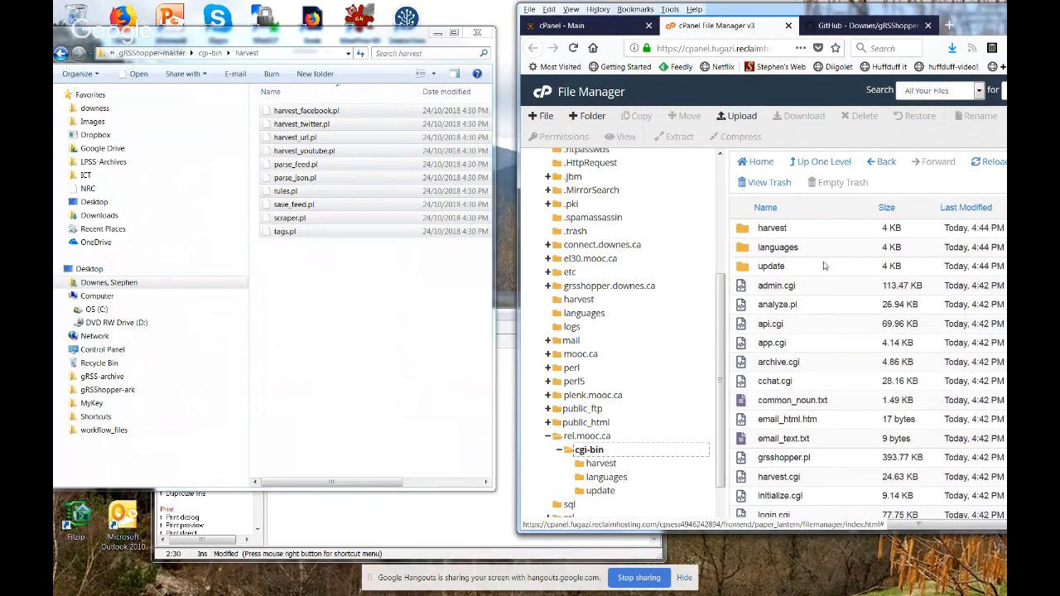
Open the languages folder both on the server and in the local cgi-bin, and select the local files en.pl and fr.pl
left_click(770, 248)
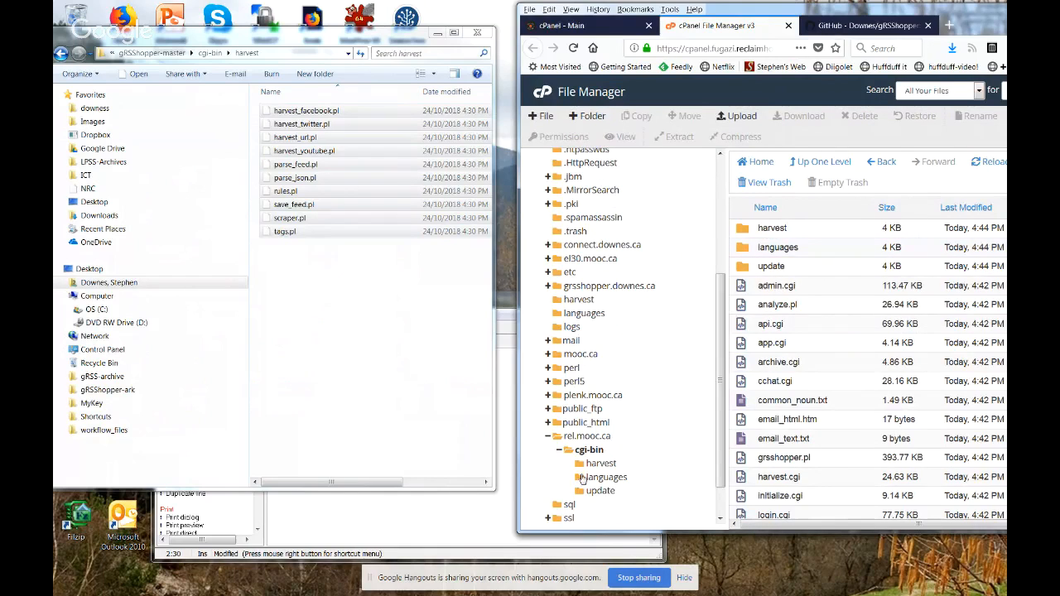
left_click(589, 478)
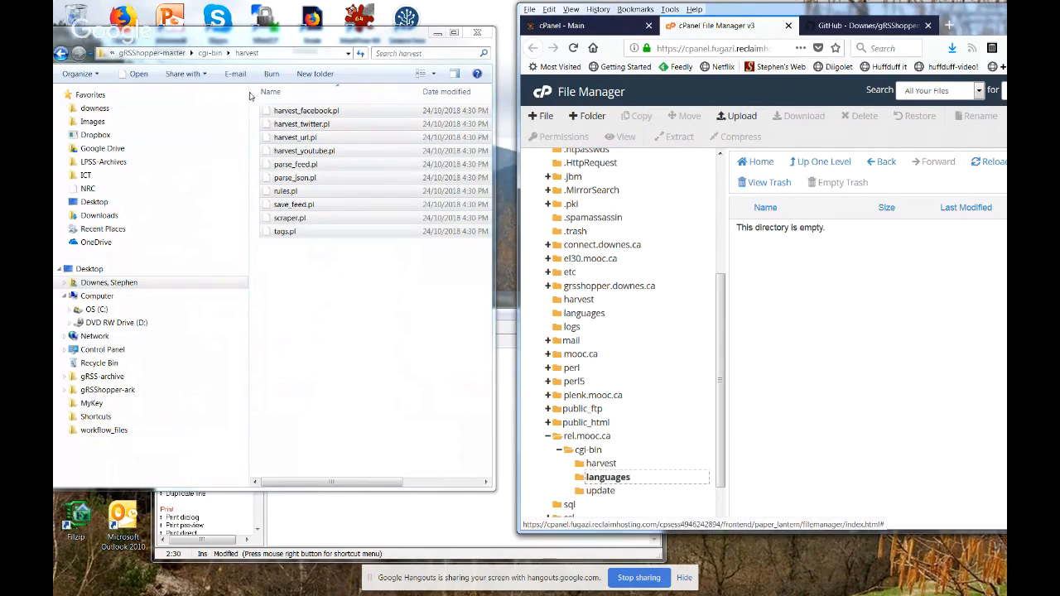
left_click(214, 53)
double_click(289, 123)
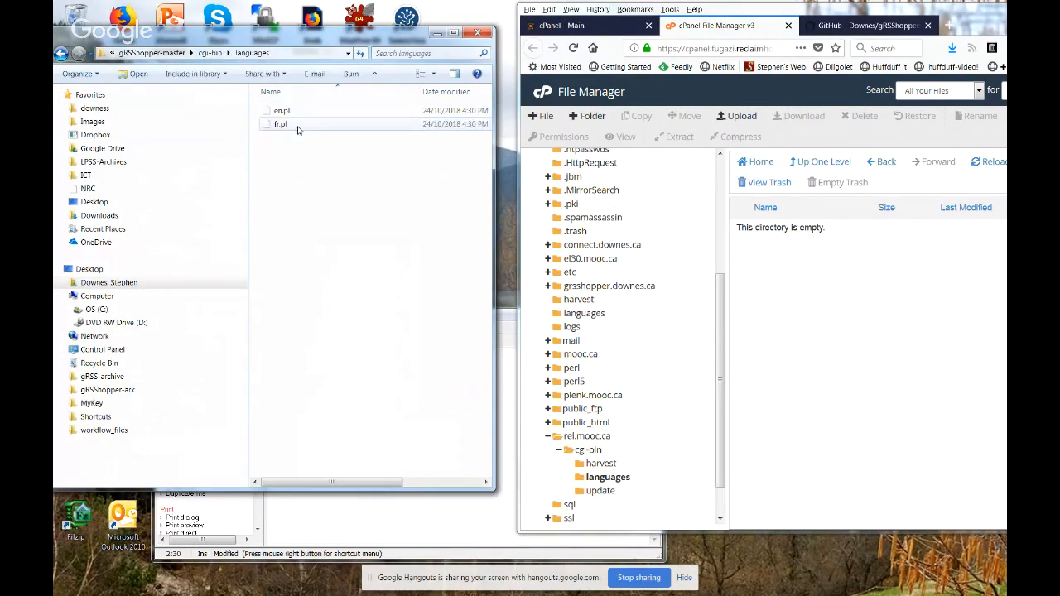
left_click(290, 116)
left_click(290, 124, "shift")
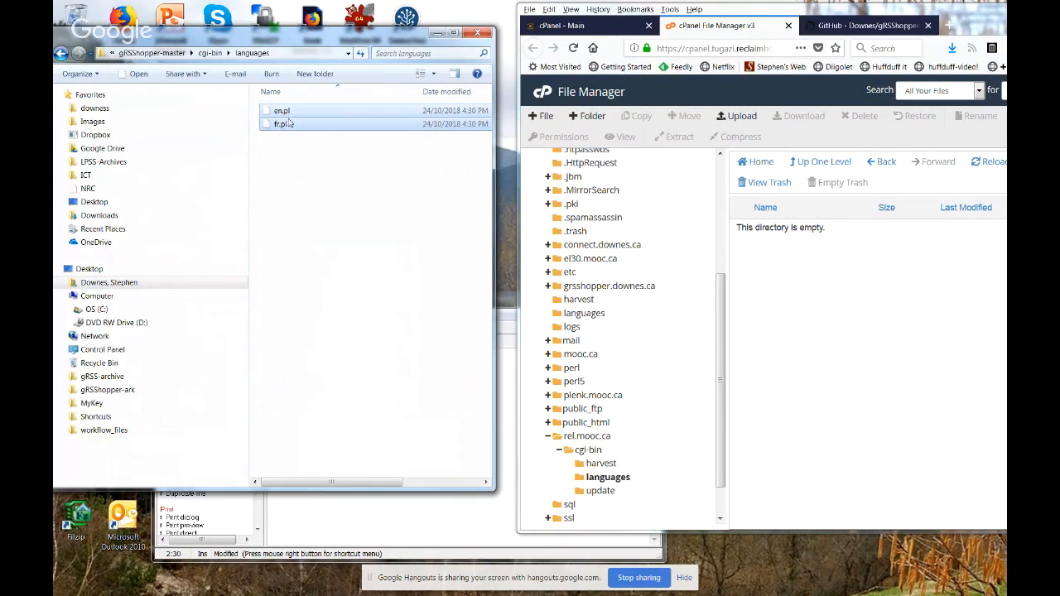
Upload the local en.pl and fr.pl files into the server's cgi-bin/languages folder and close the upload page
left_click(816, 161)
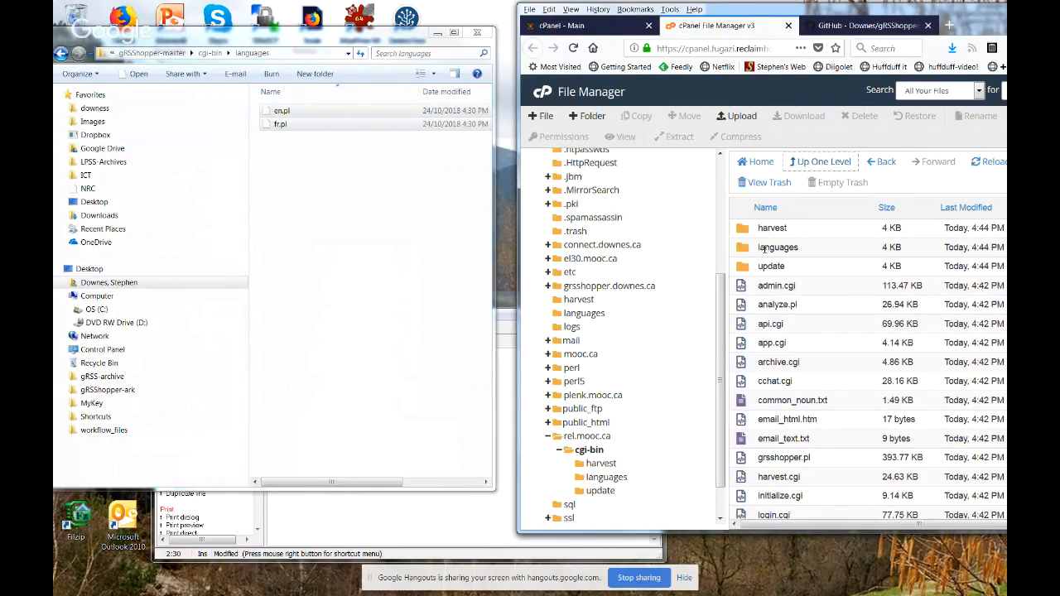
left_click(617, 479)
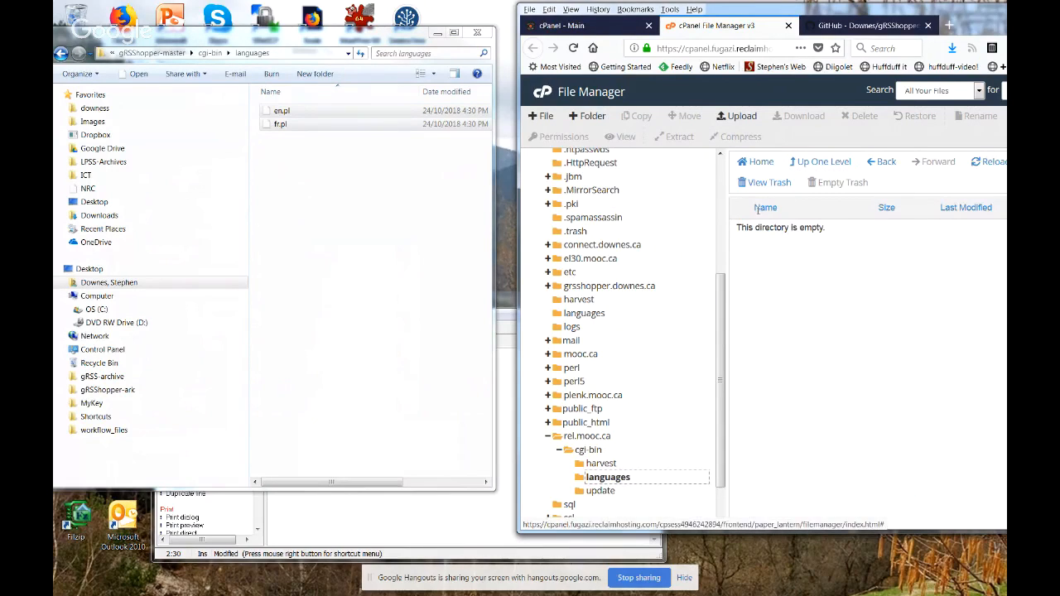
left_click(737, 117)
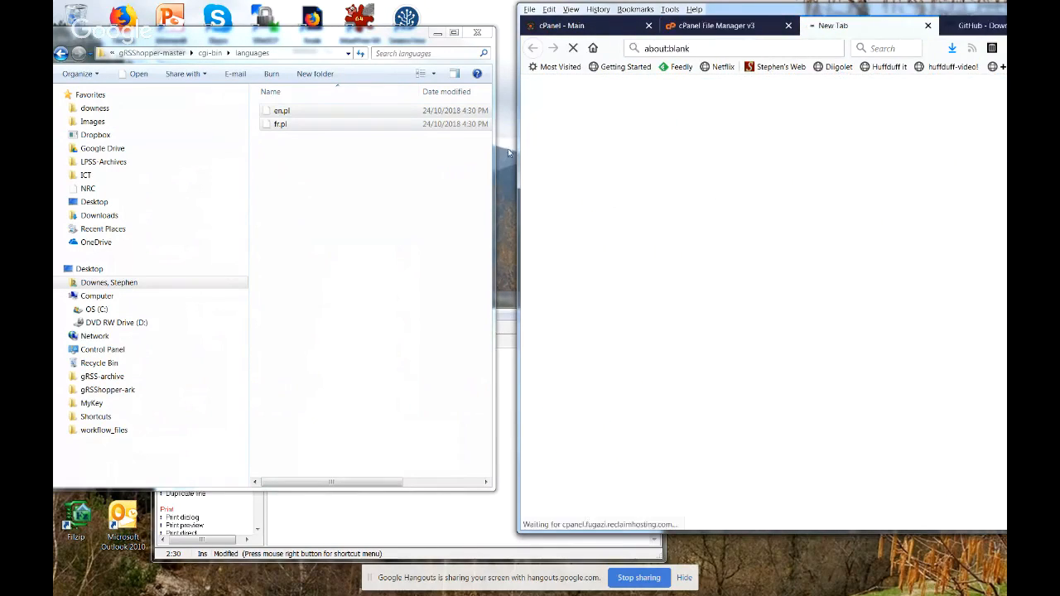
left_click(311, 117)
left_click(314, 123, "shift")
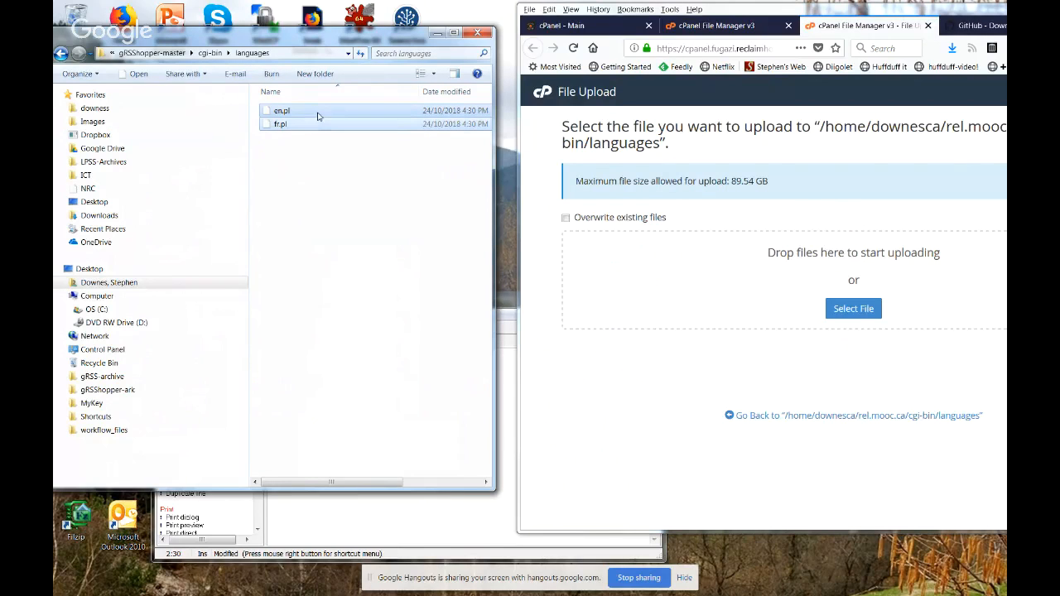
left_click_drag(320, 117, 757, 272)
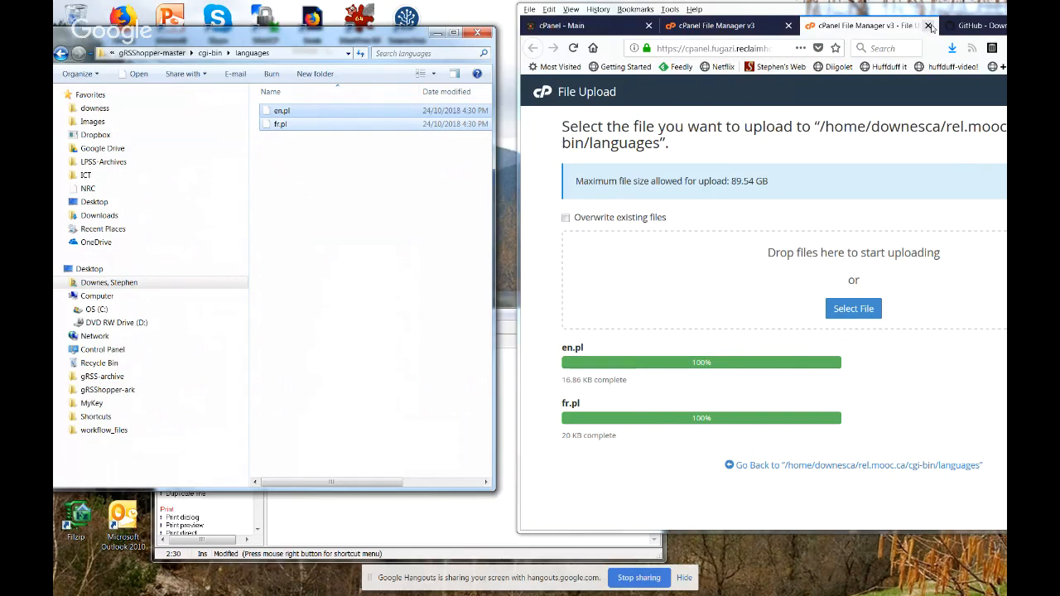
left_click(929, 25)
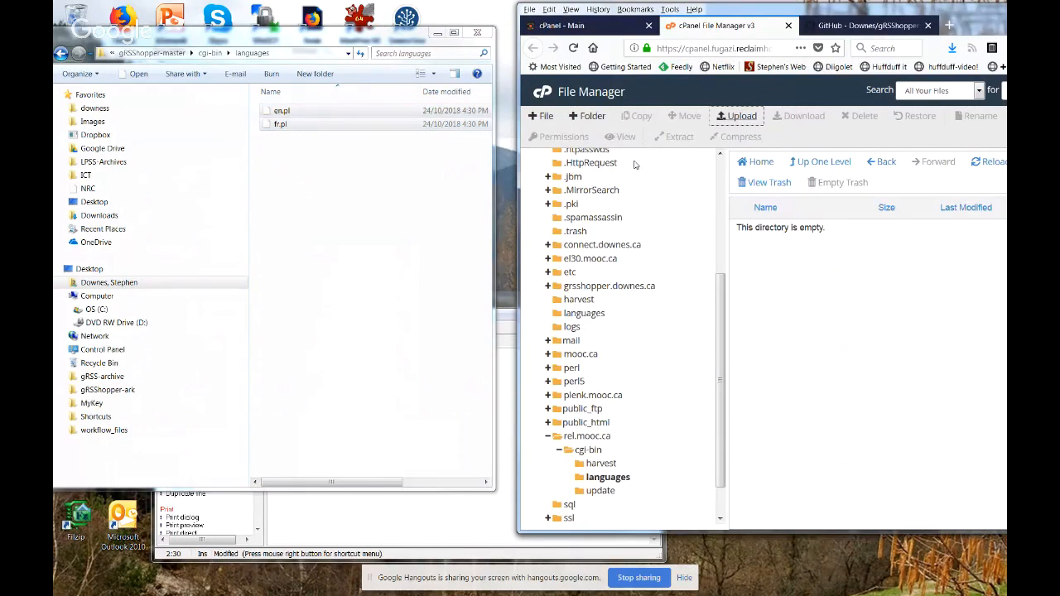
Upload update.sh from the local update folder into the server's cgi-bin/update folder
left_click(601, 493)
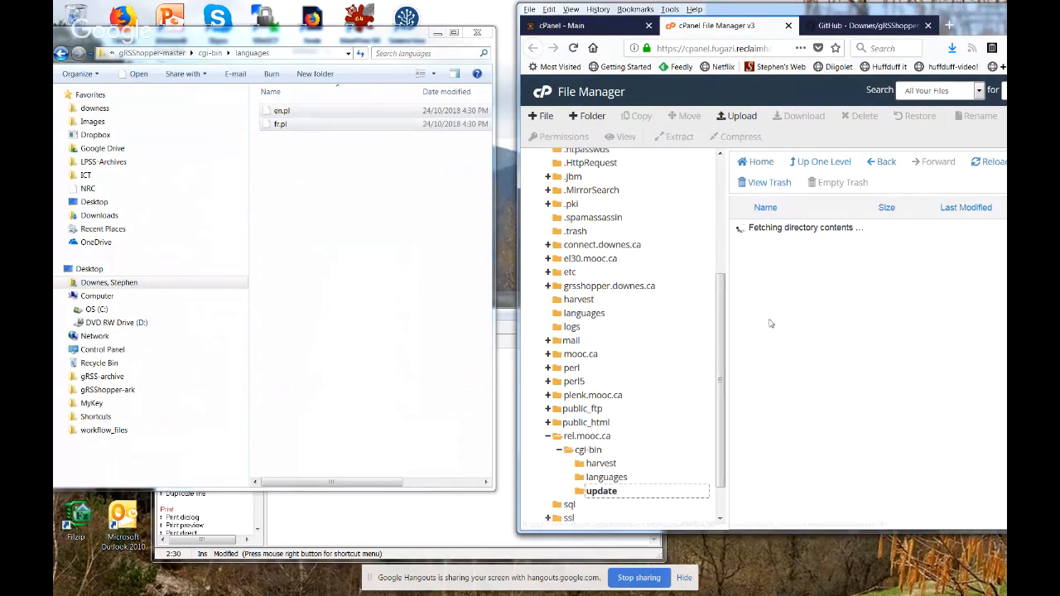
left_click(210, 52)
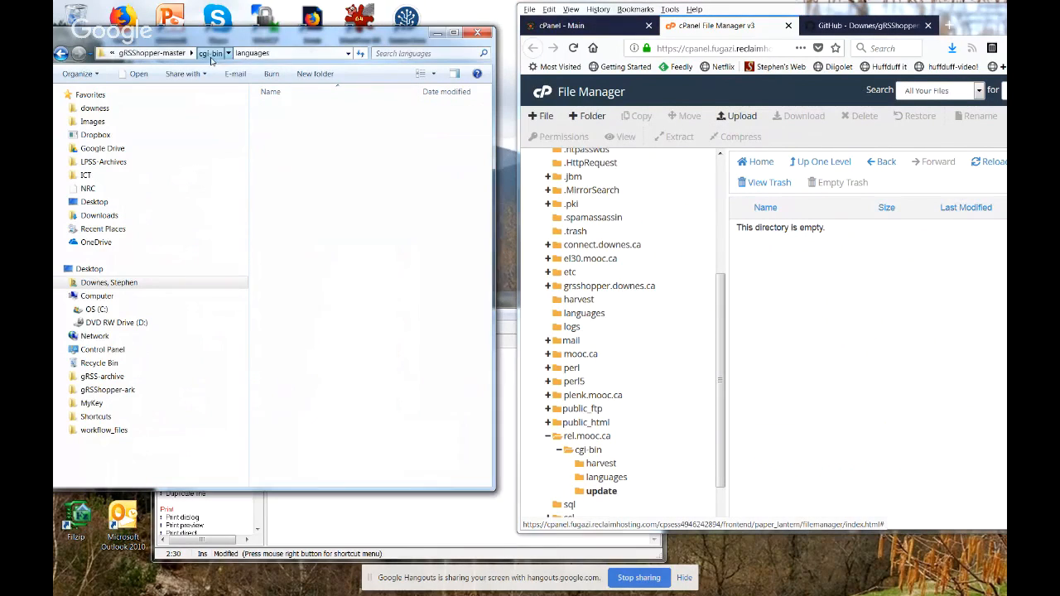
double_click(282, 151)
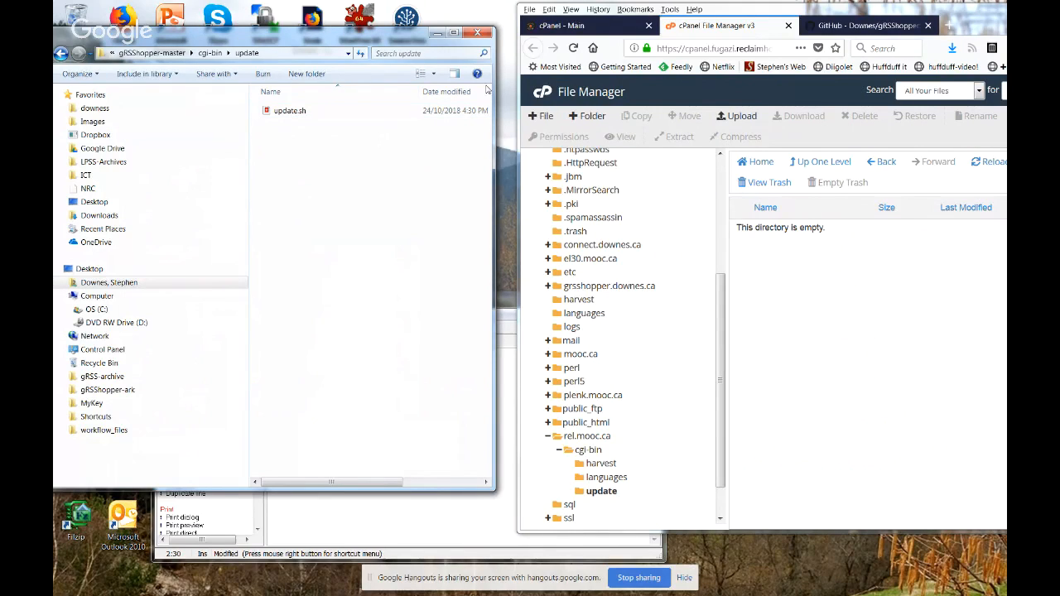
left_click_drag(765, 12, 715, 25)
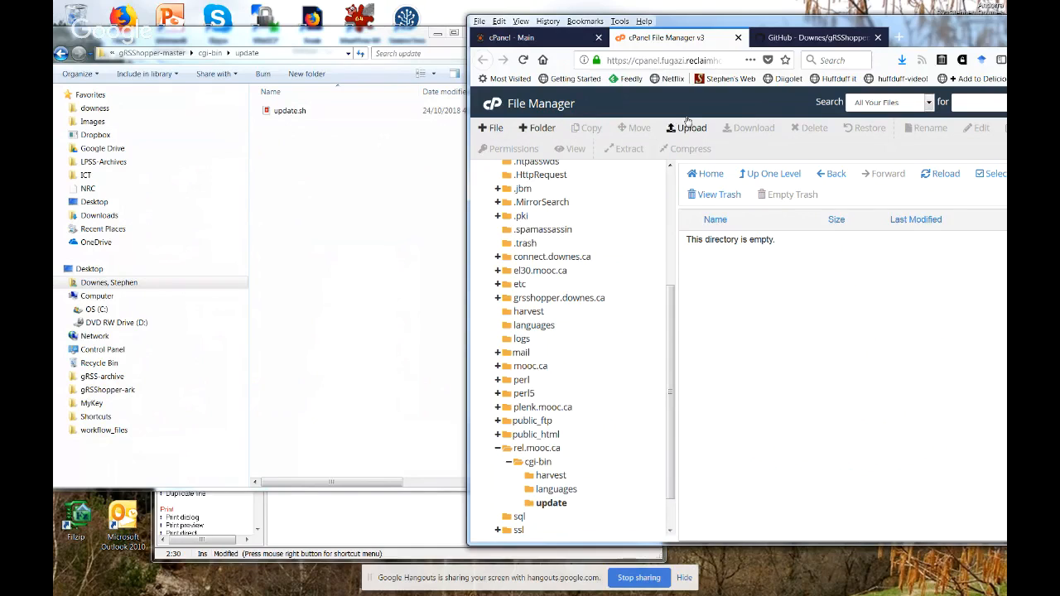
left_click(689, 128)
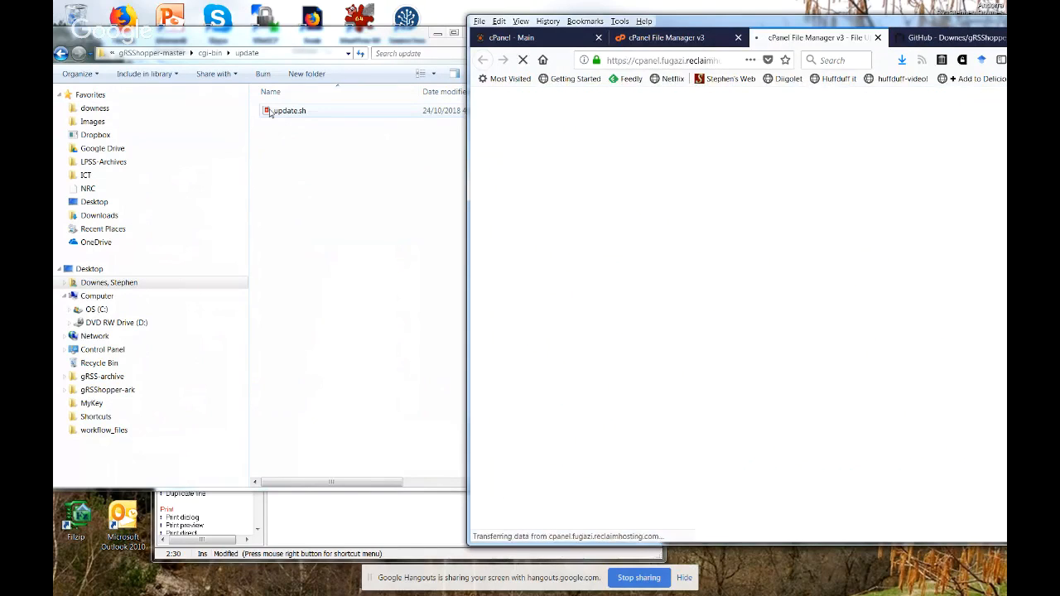
left_click_drag(290, 110, 675, 313)
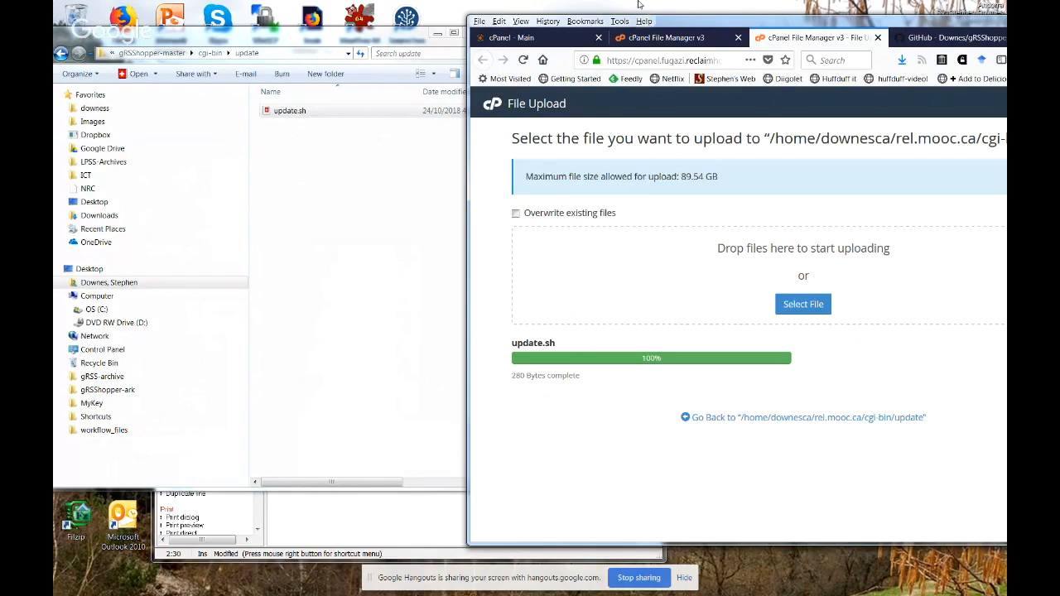
left_click(321, 213)
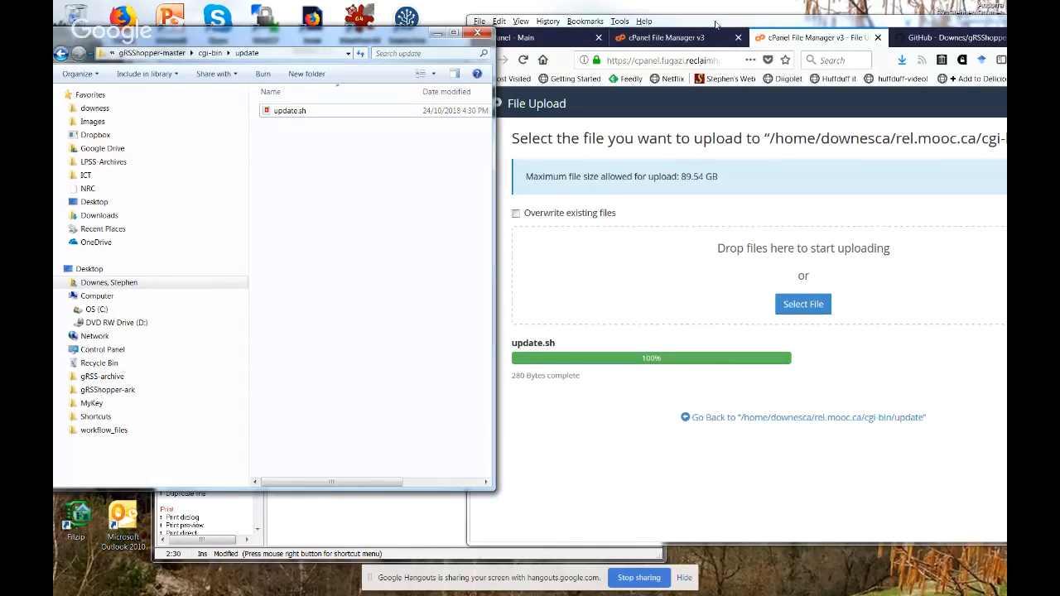
Check the uploaded contents of cgi-bin and its harvest, languages and update subfolders in File Manager
left_click_drag(717, 23, 527, 26)
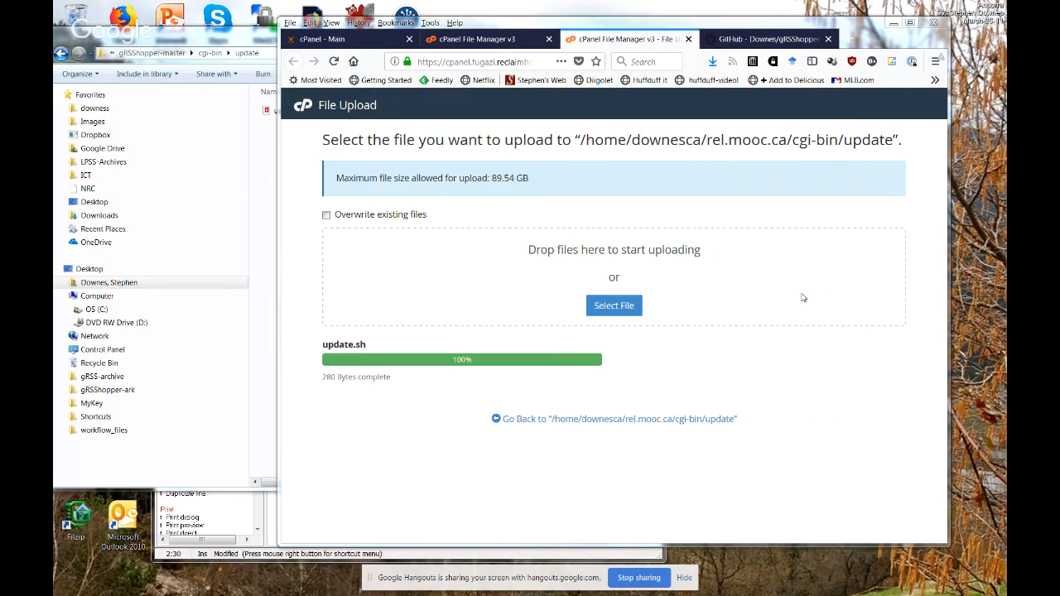
left_click(489, 43)
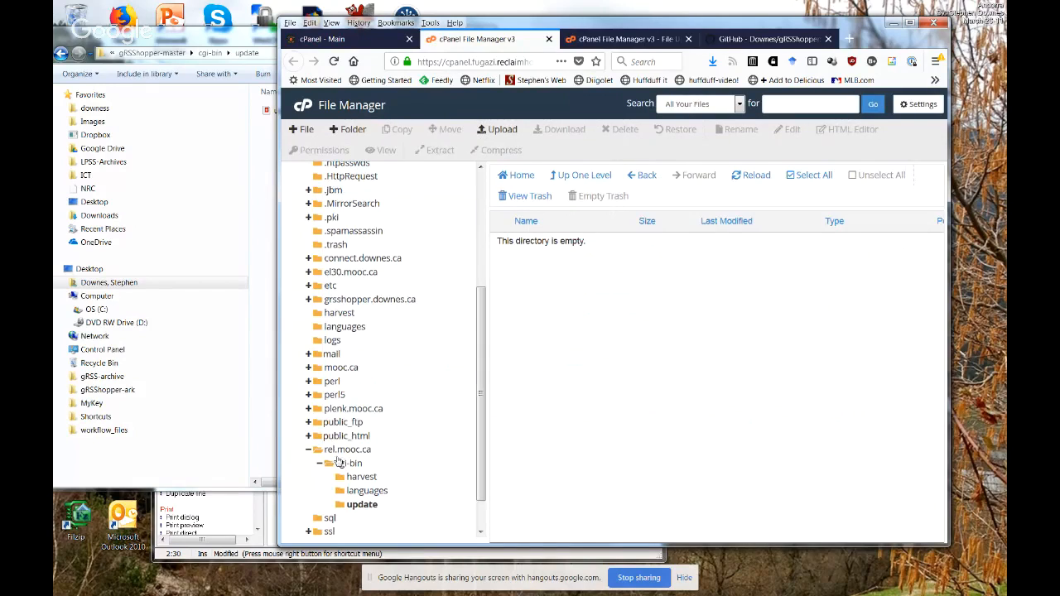
left_click(349, 465)
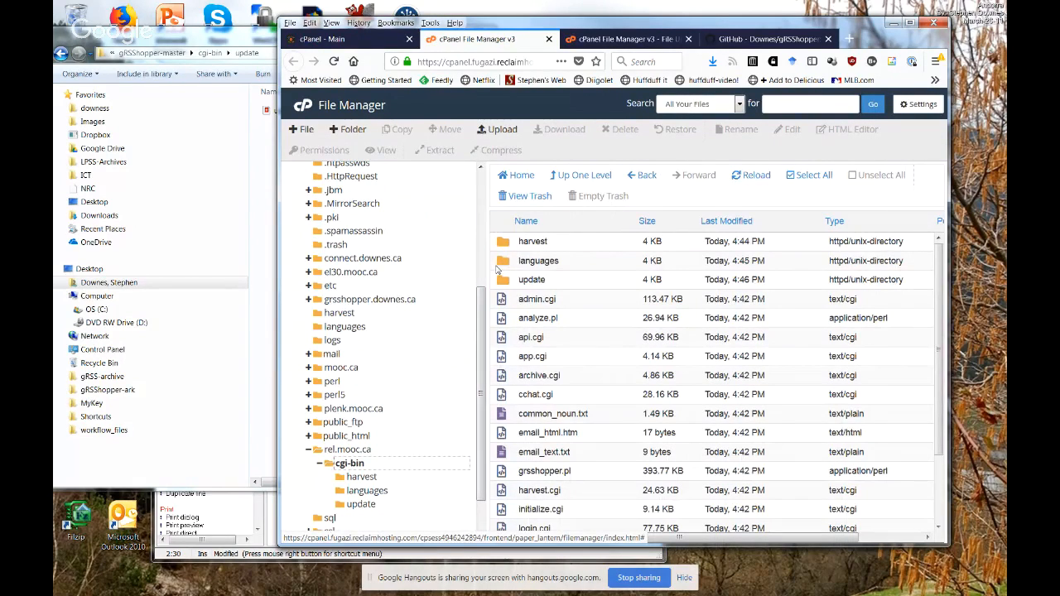
left_click(360, 479)
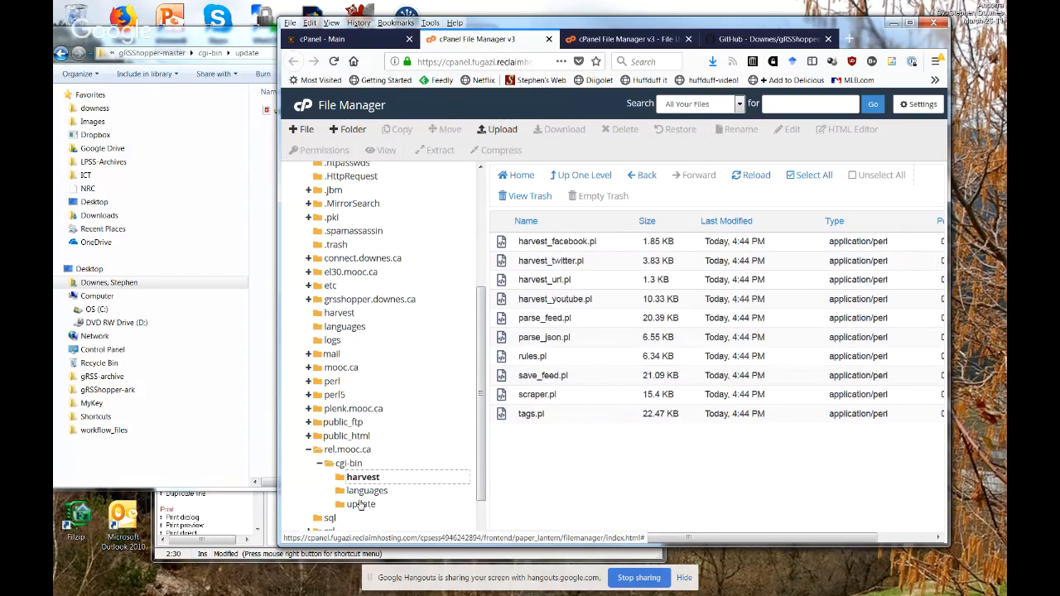
left_click(362, 491)
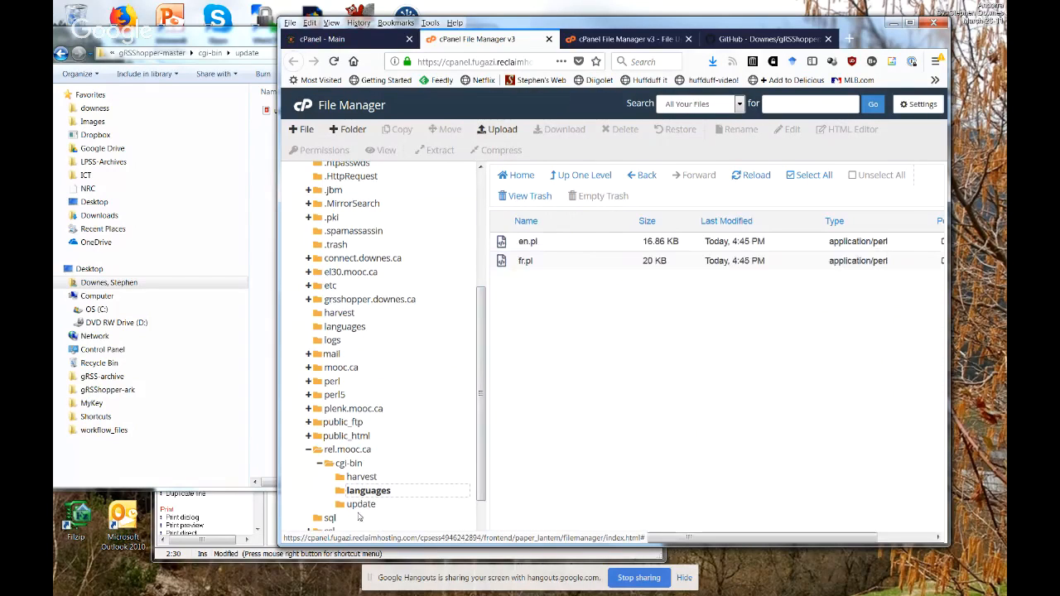
left_click(359, 505)
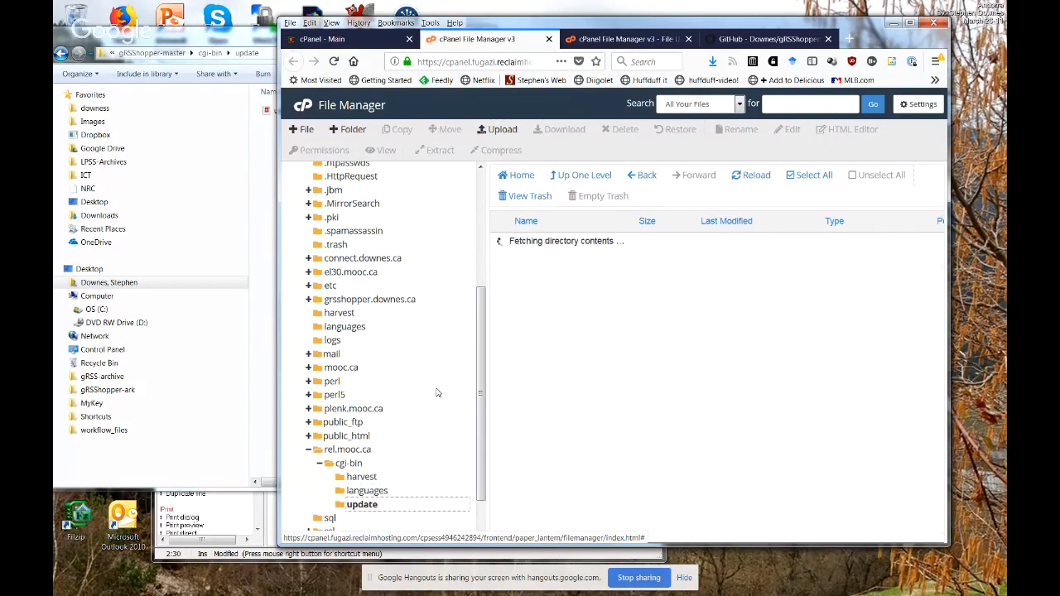
left_click(345, 465)
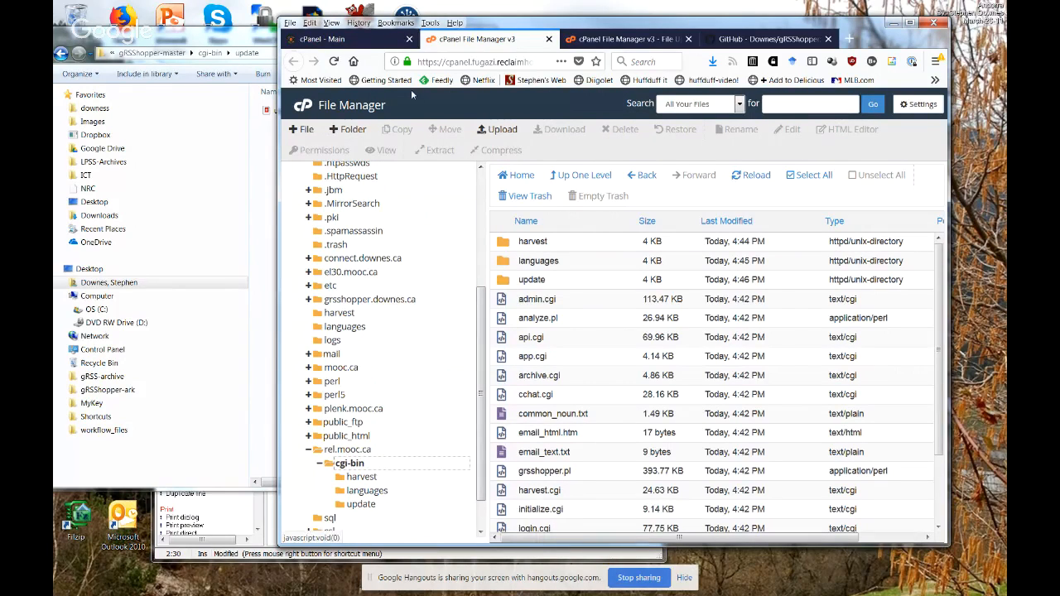
Open the local gRSShopper-master html folder in Explorer and rel.mooc.ca in File Manager, with the two windows side by side
left_click(155, 66)
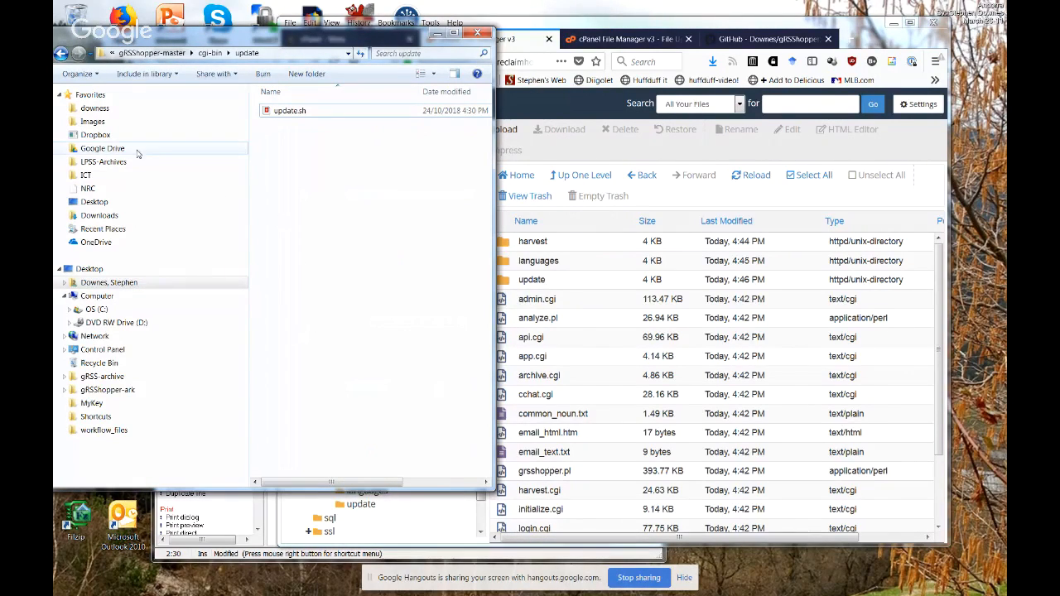
left_click_drag(216, 39, 431, 68)
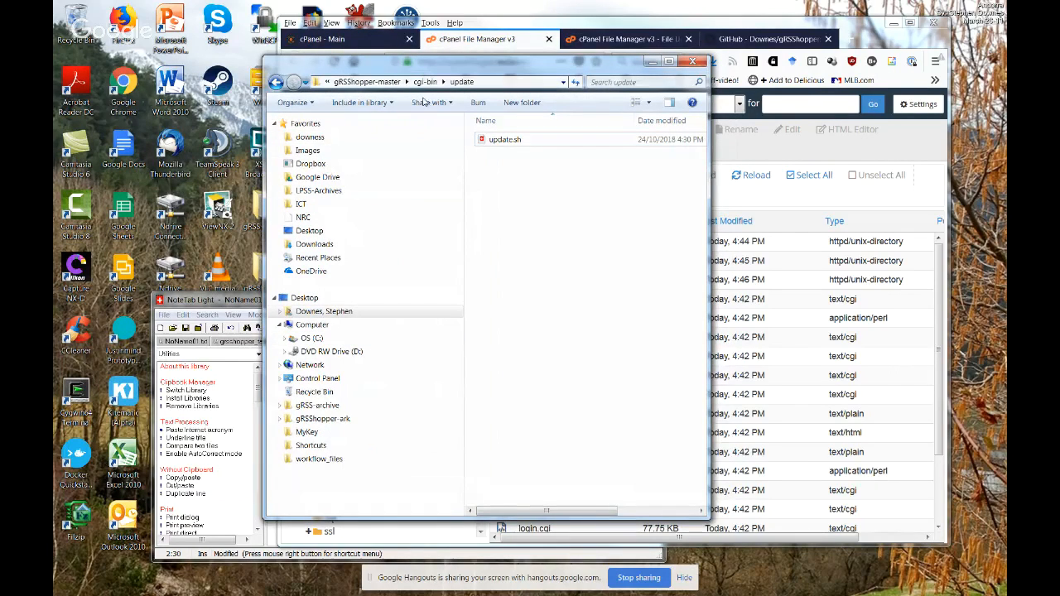
left_click(367, 82)
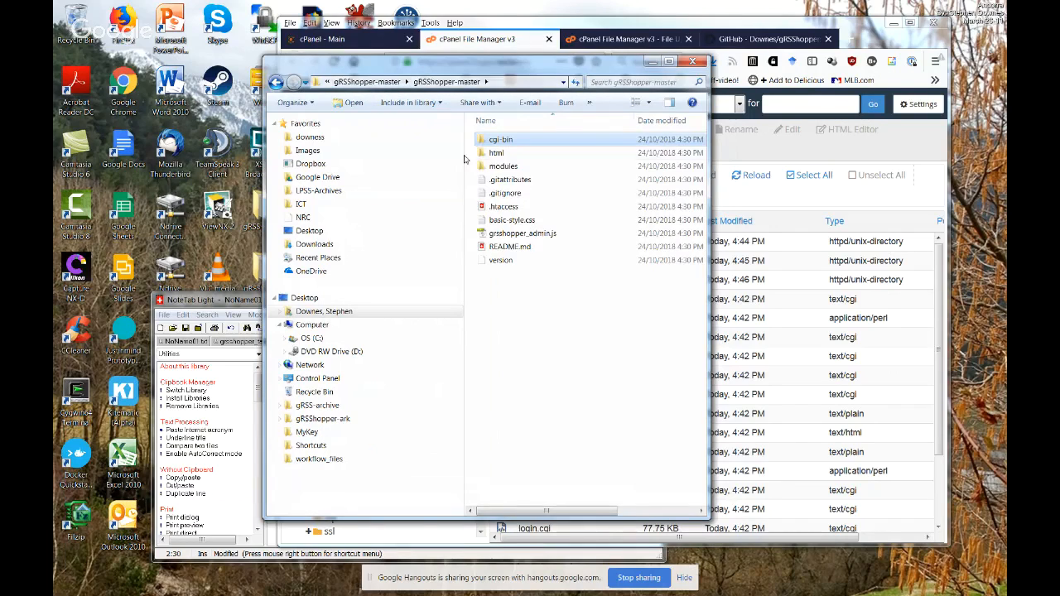
double_click(496, 154)
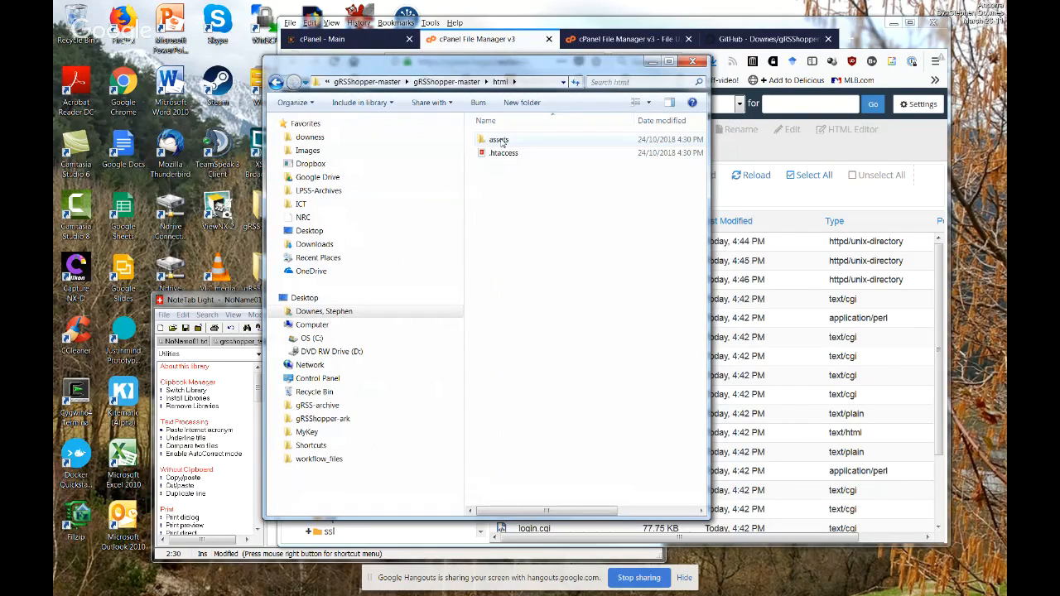
left_click_drag(484, 78, 259, 76)
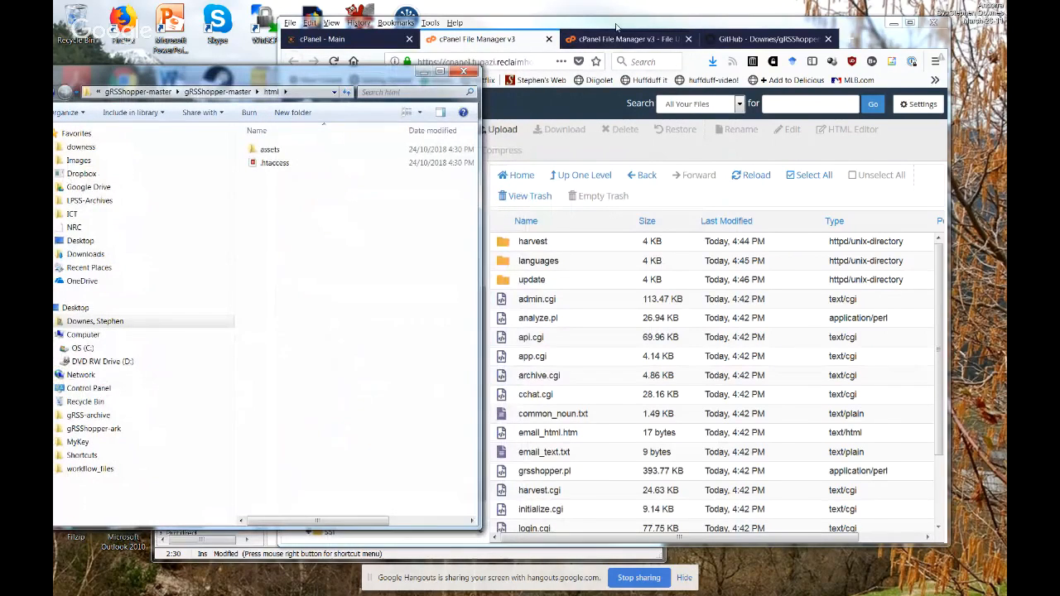
left_click_drag(616, 27, 654, 12)
left_click(384, 432)
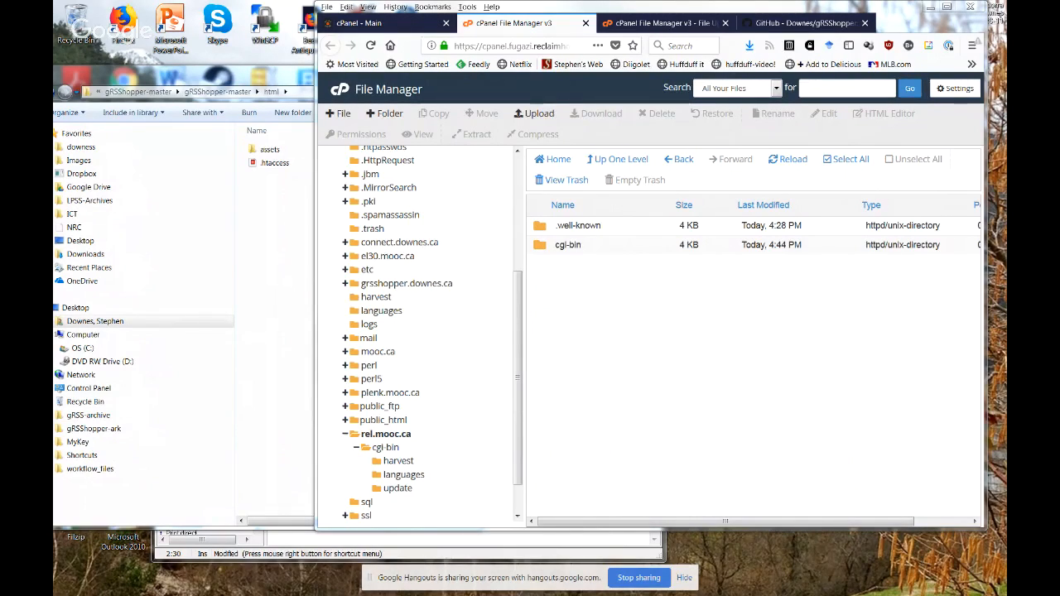
Switch to WinSCP, view the login settings for a new session, and close the Login dialog without connecting
left_click_drag(1006, 87, 509, 46)
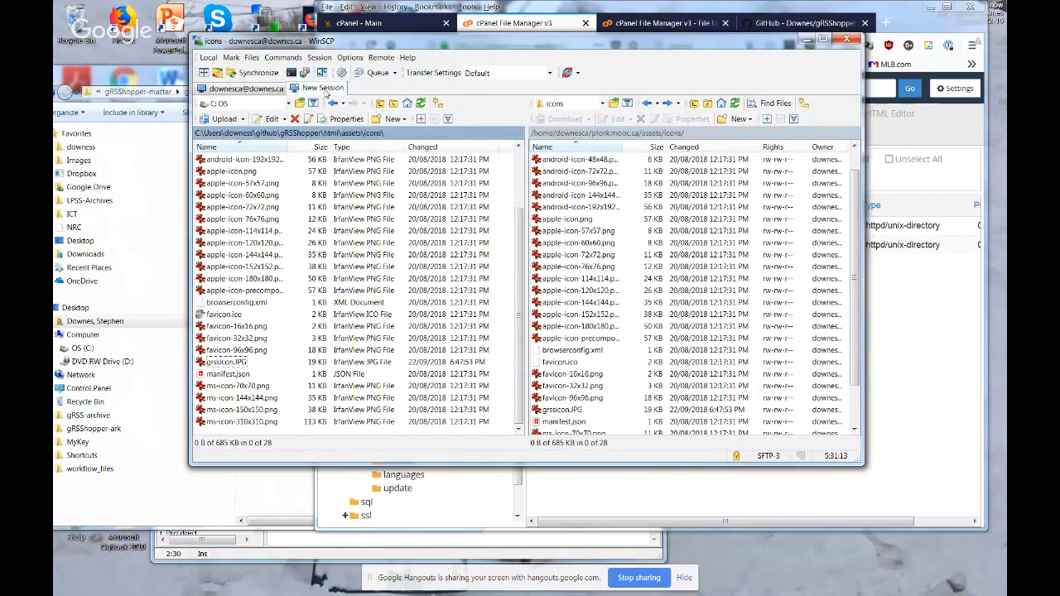
left_click(325, 91)
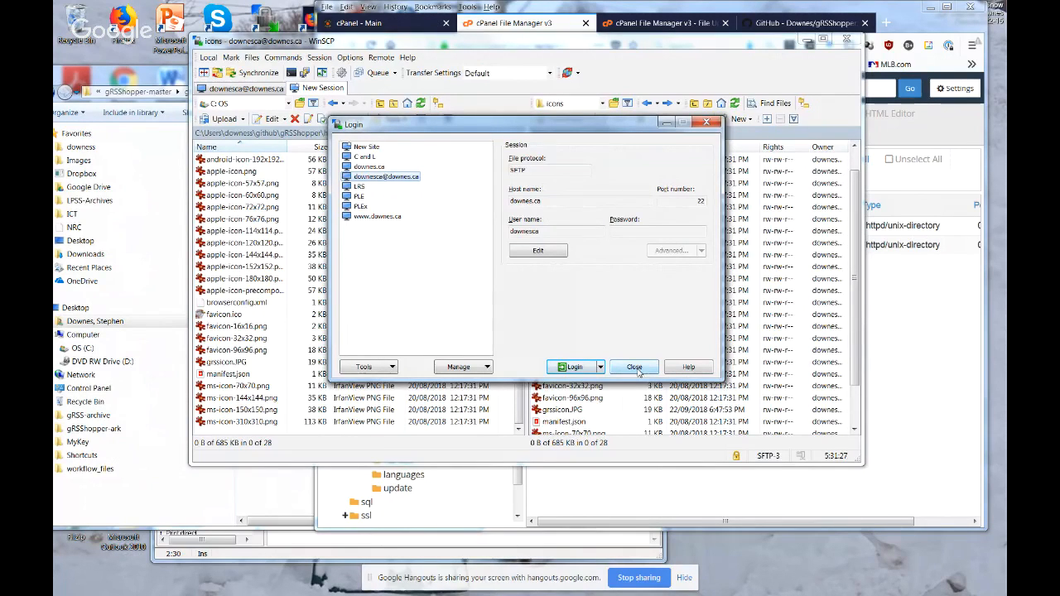
left_click(635, 369)
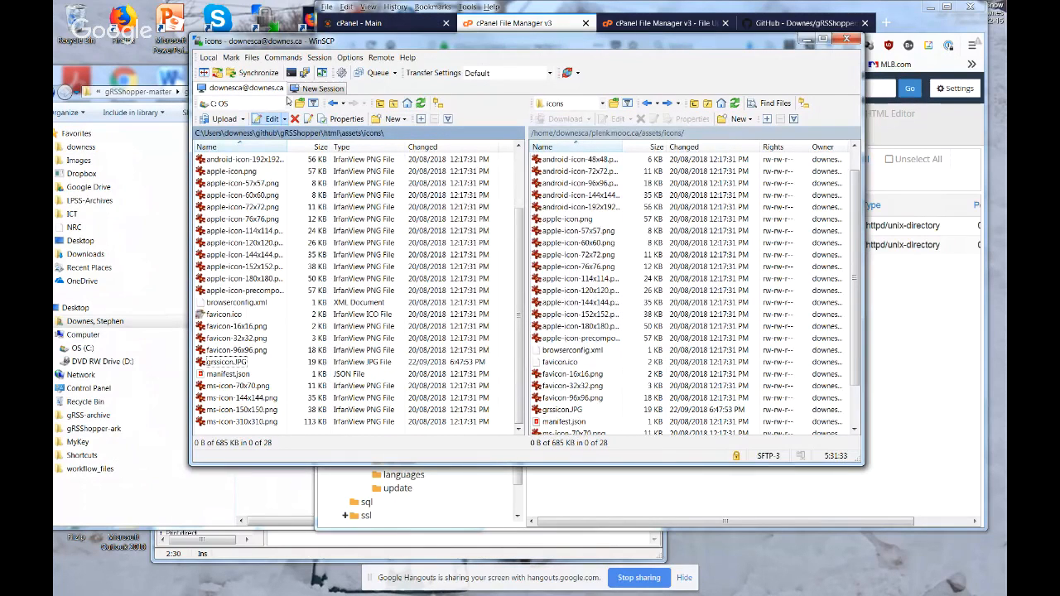
left_click_drag(450, 42, 440, 67)
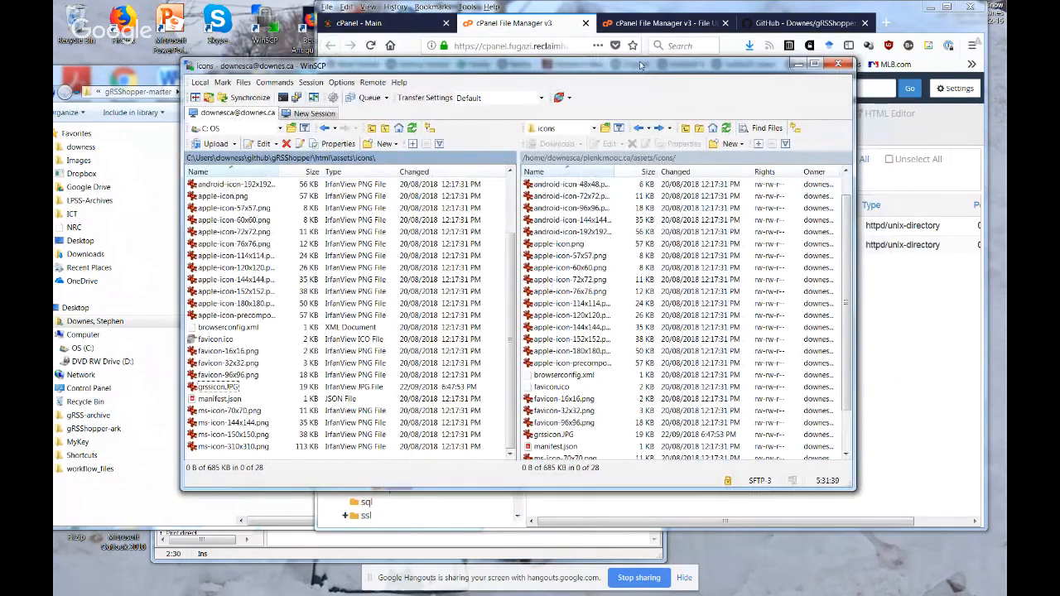
Switch to the cPanel main page in the browser and look over the Files tools, including FTP Accounts and Git Version Control
left_click(381, 26)
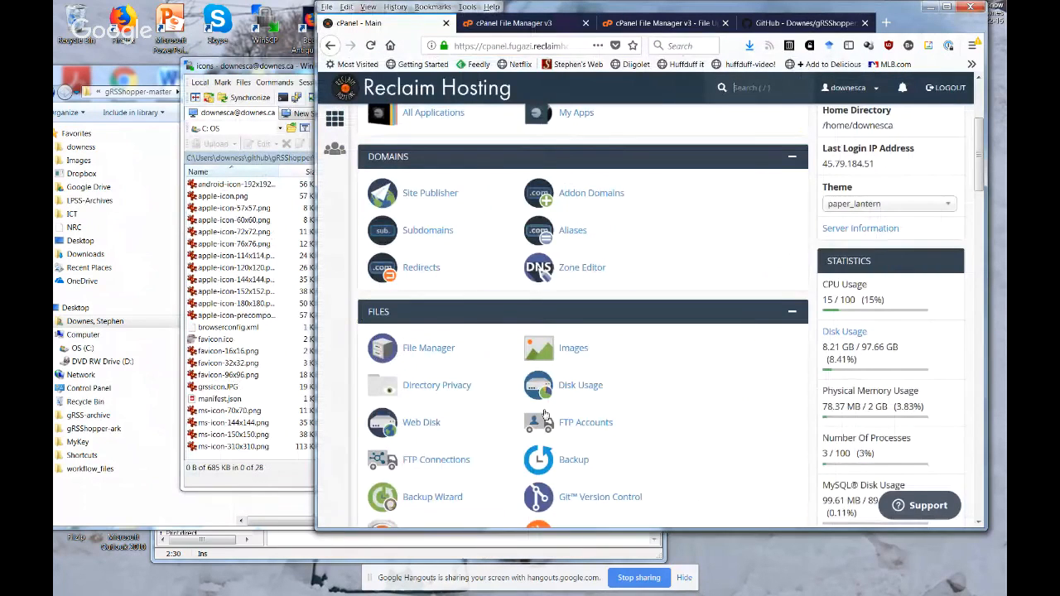
scroll(544, 414, "up", 4)
scroll(544, 413, "down", 4)
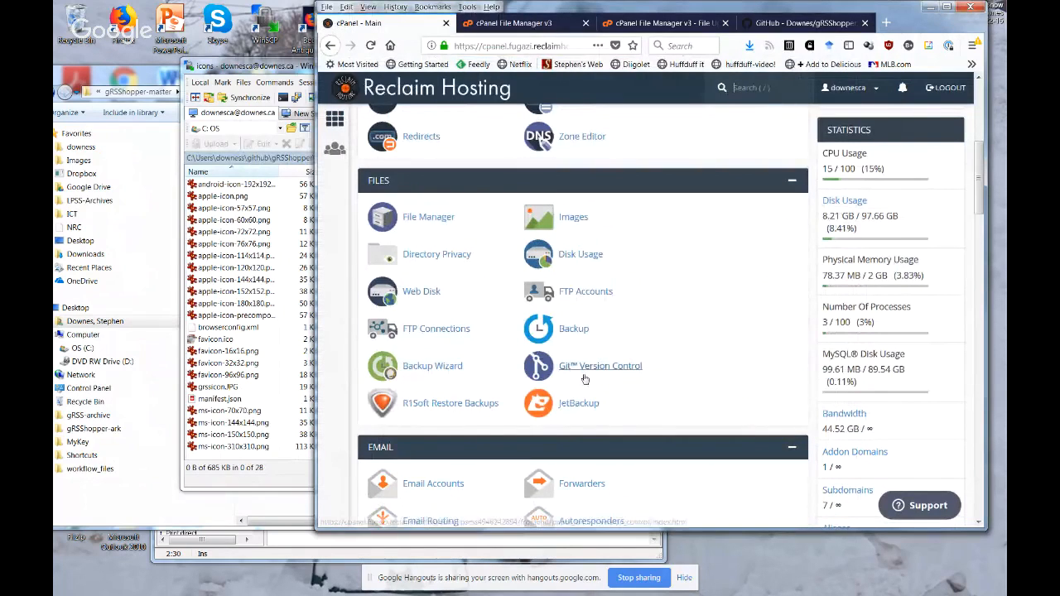
scroll(591, 380, "down", 2)
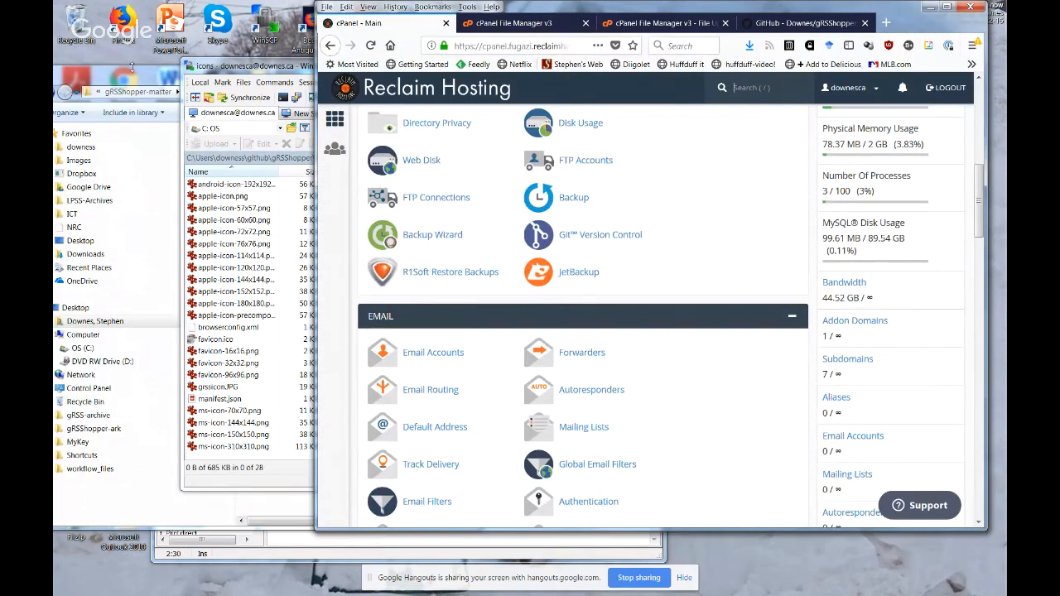
Switch to WinSCP and move the local side up from the gRSShopper html/assets/icons folder to the user's home folder
left_click(262, 66)
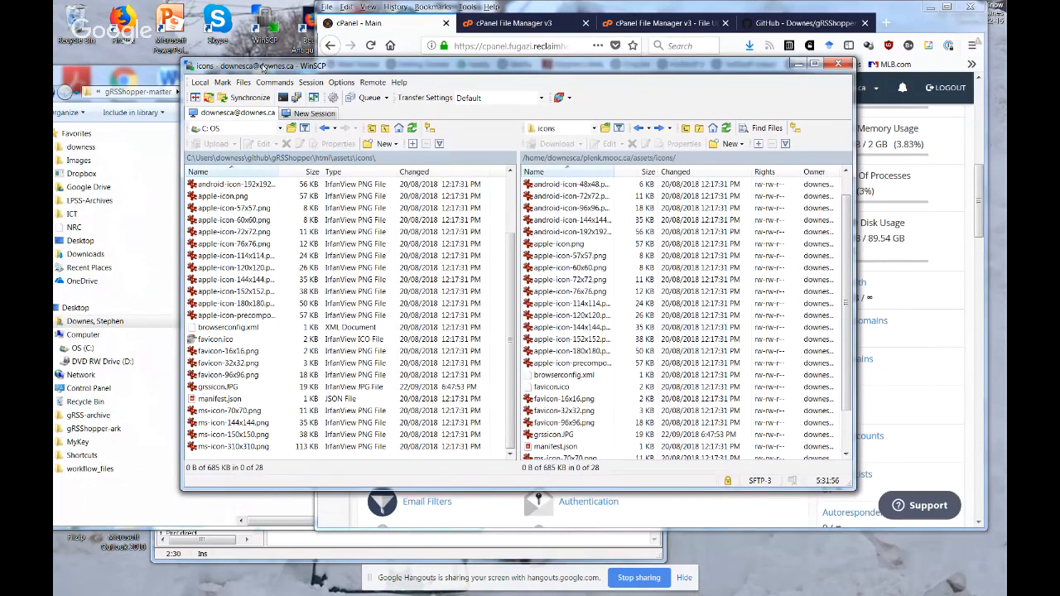
scroll(292, 192, "up", 2)
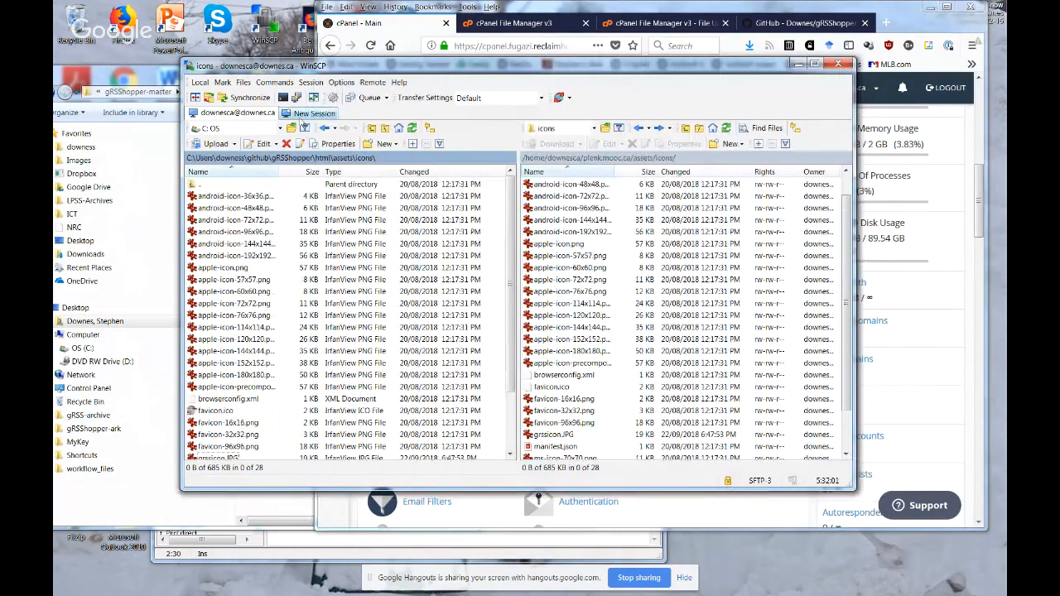
double_click(202, 185)
double_click(202, 186)
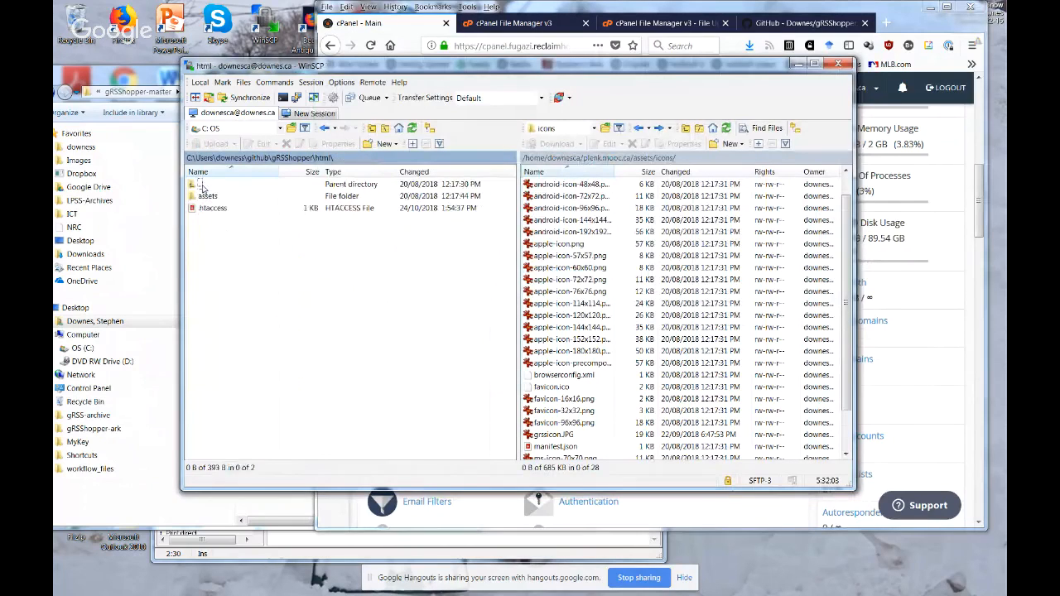
double_click(202, 186)
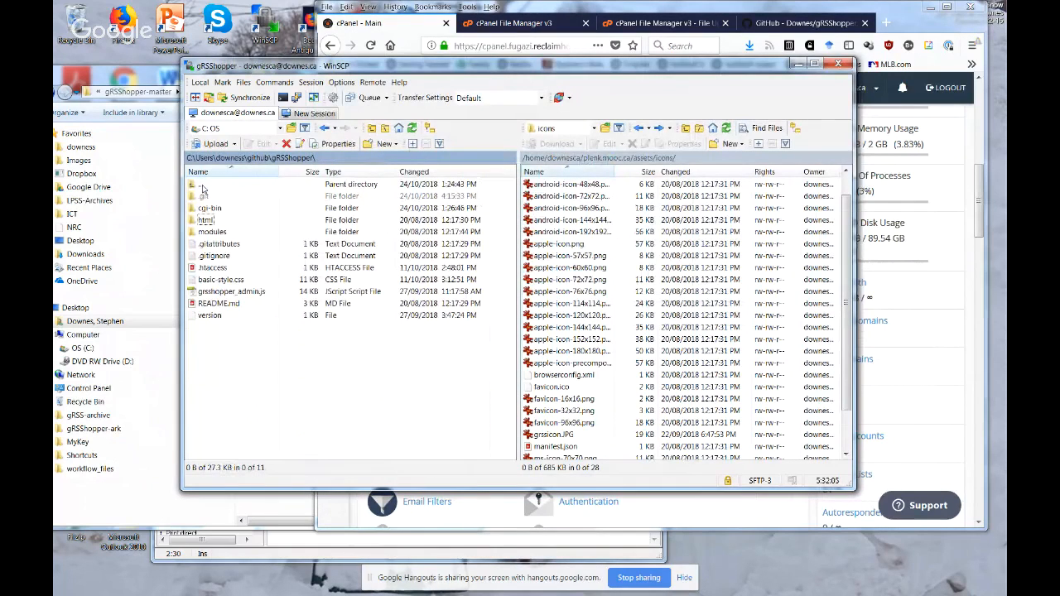
double_click(203, 185)
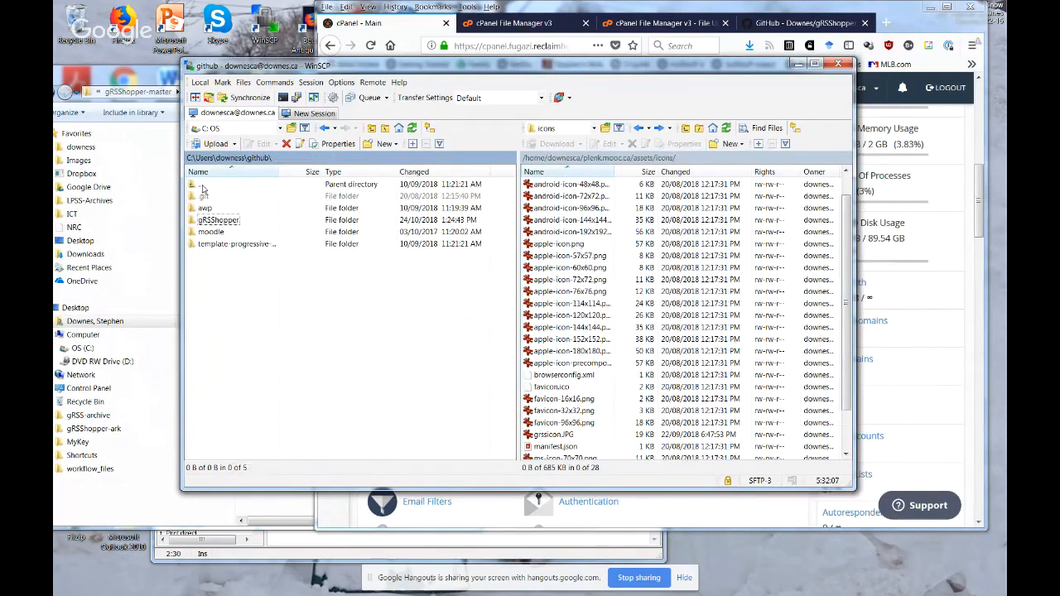
double_click(202, 185)
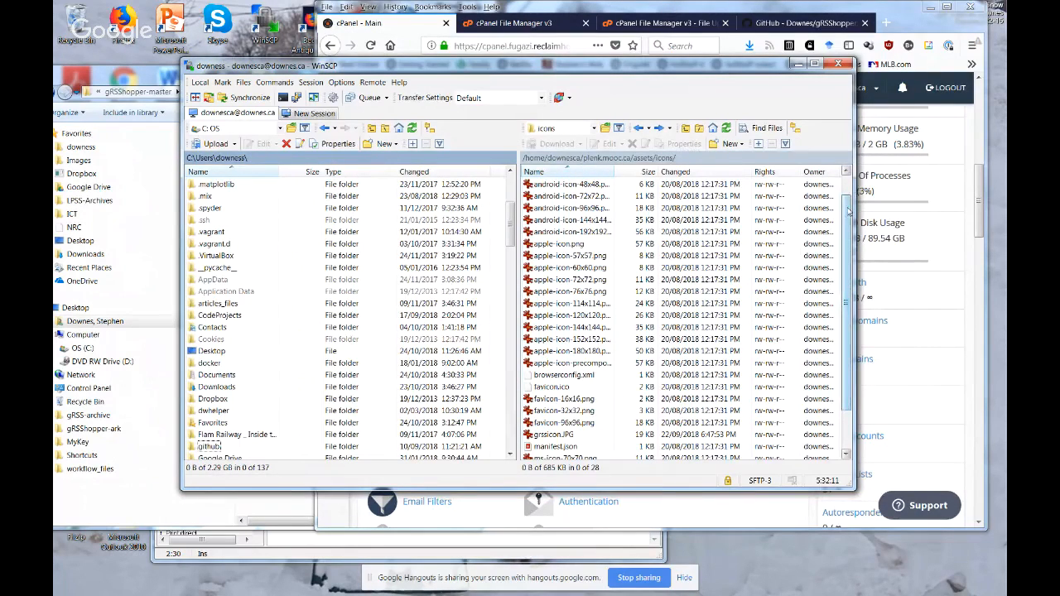
Move the server side up from plenk.mooc.ca/assets/icons to the account's home directory and refresh its listing
left_click_drag(844, 214, 844, 188)
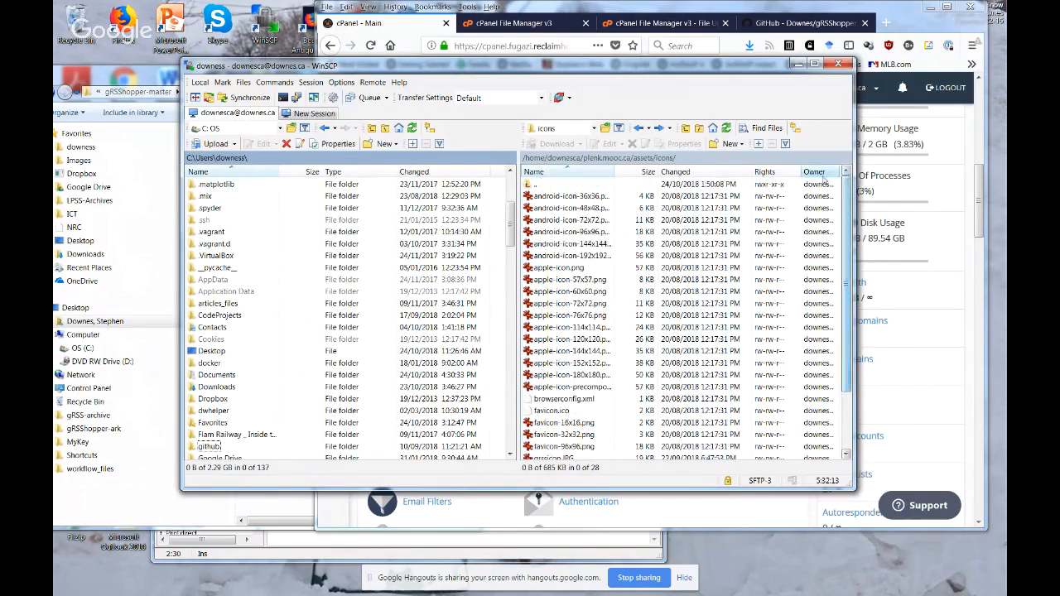
double_click(551, 186)
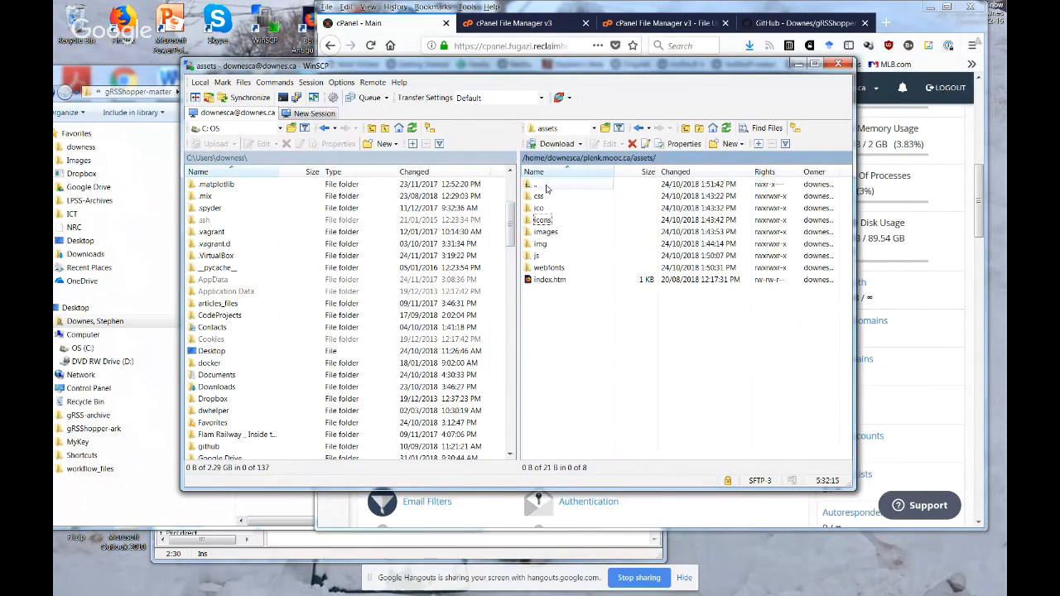
double_click(546, 187)
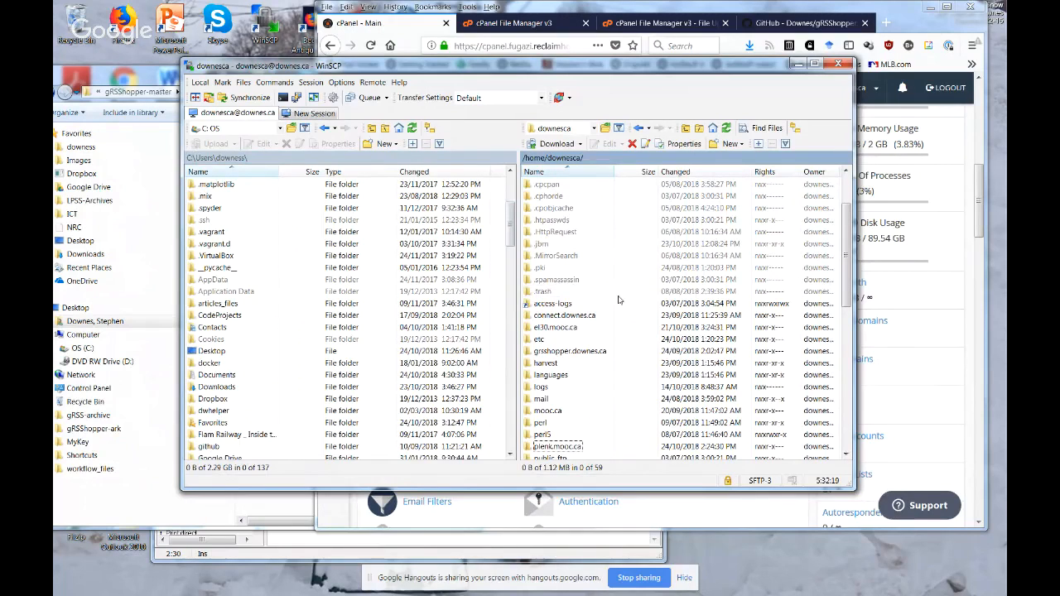
scroll(618, 300, "down", 3)
scroll(618, 300, "down", 1)
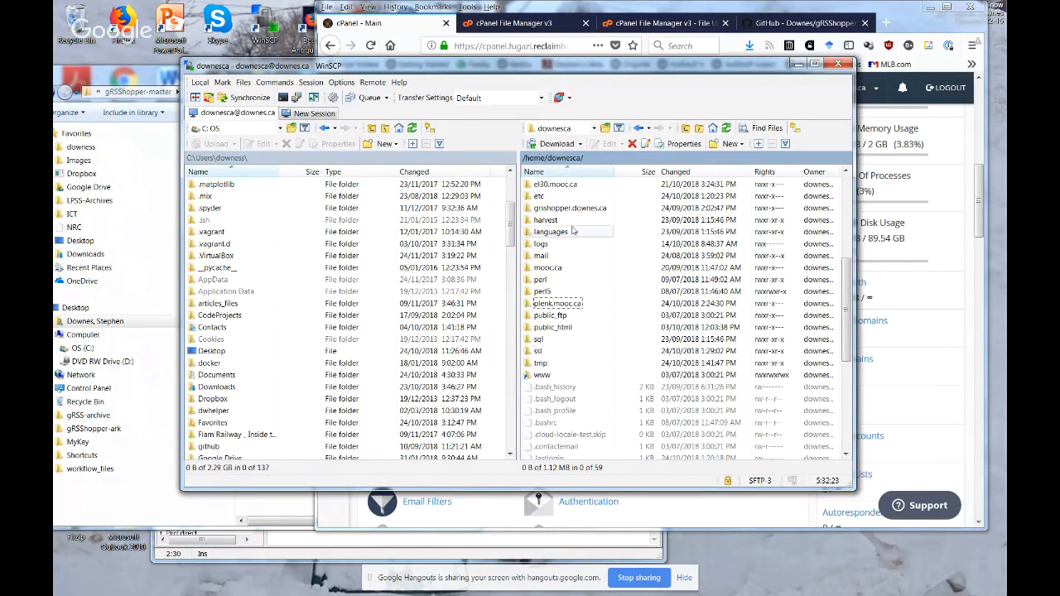
scroll(587, 381, "up", 2)
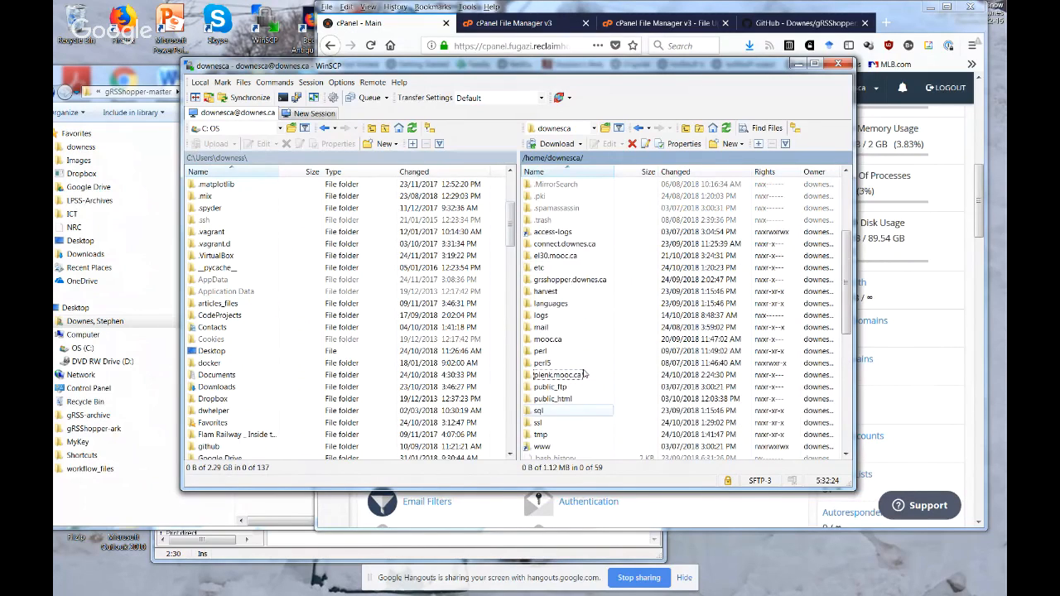
right_click(616, 310)
left_click(647, 328)
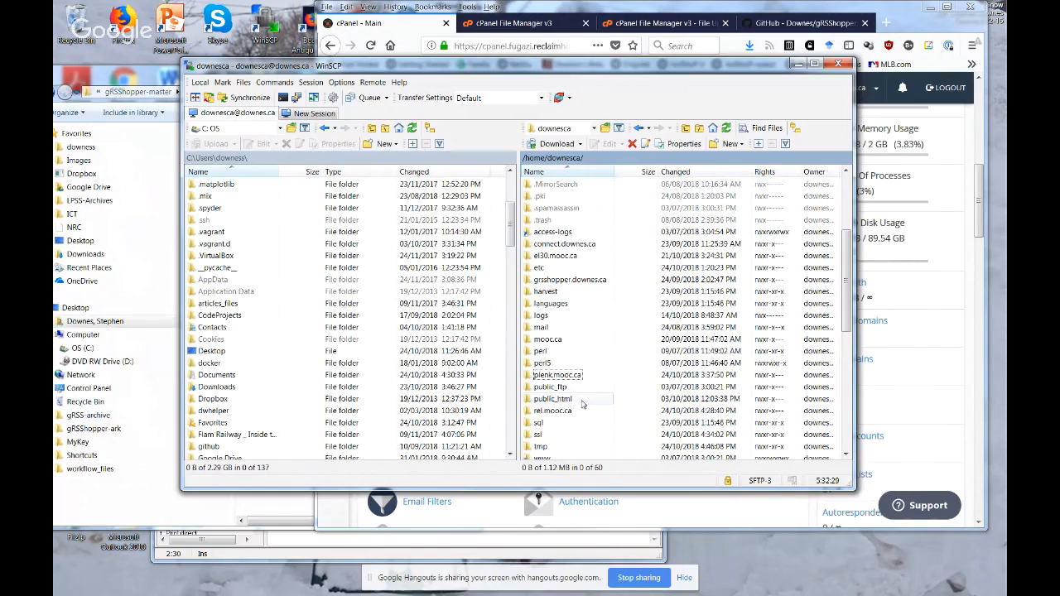
Open the rel.mooc.ca folder in the server's home directory
left_click(560, 328)
scroll(560, 331, "down", 2)
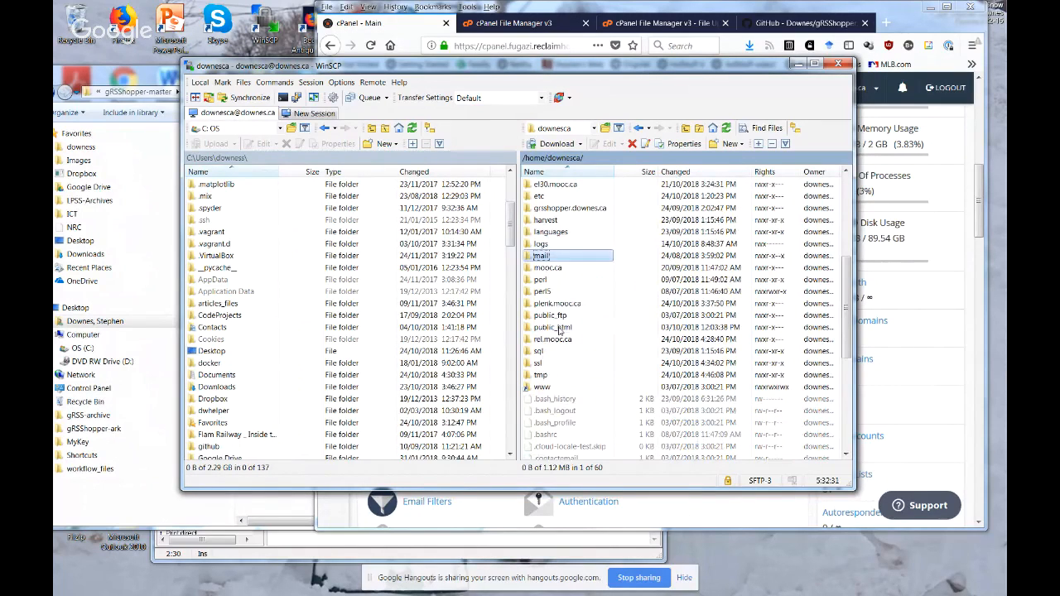
scroll(560, 331, "up", 3)
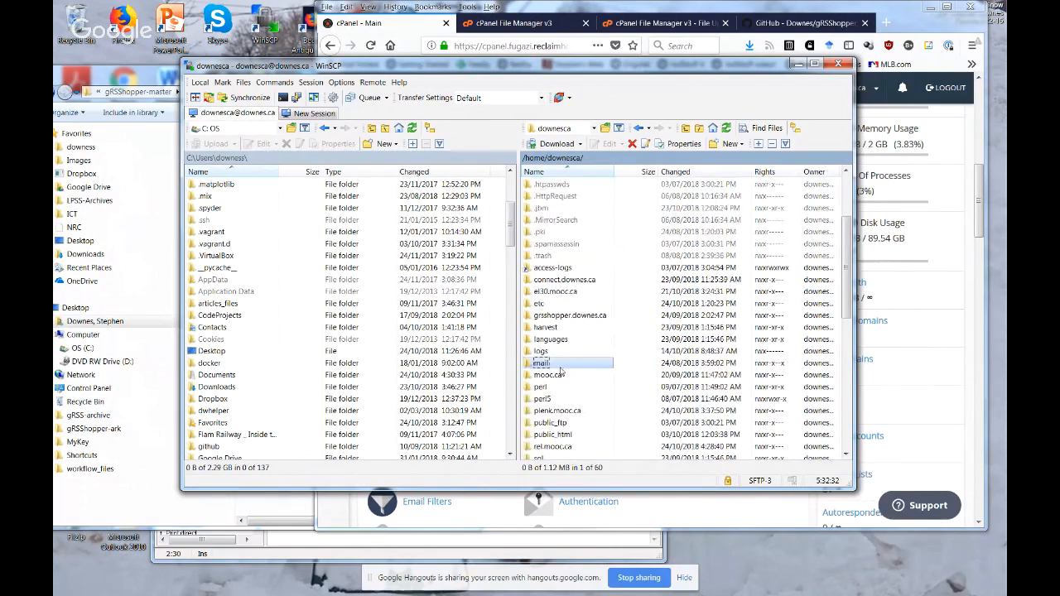
scroll(560, 375, "down", 2)
left_click(560, 374)
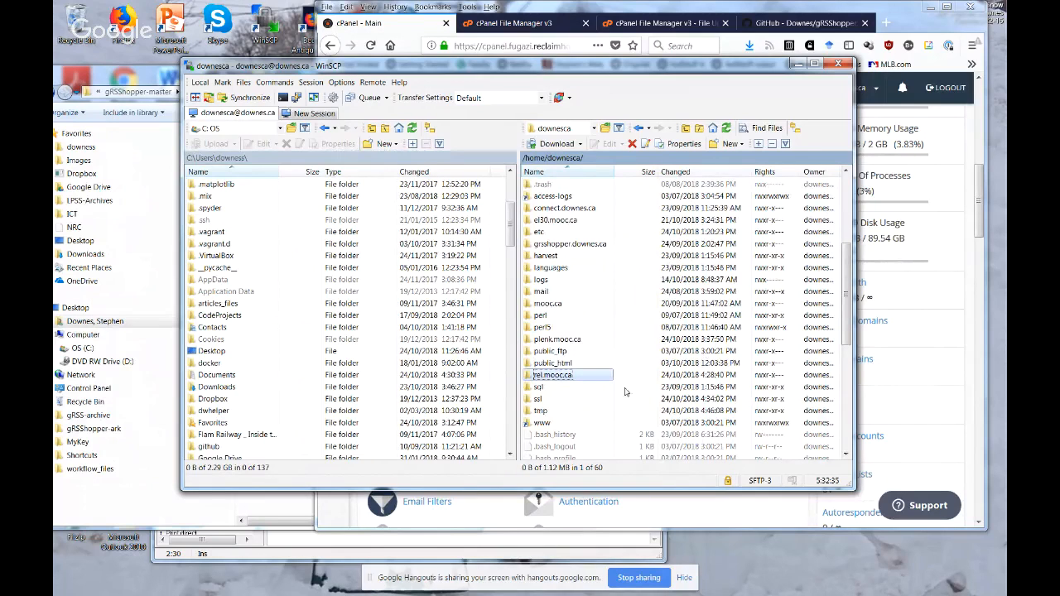
double_click(545, 377)
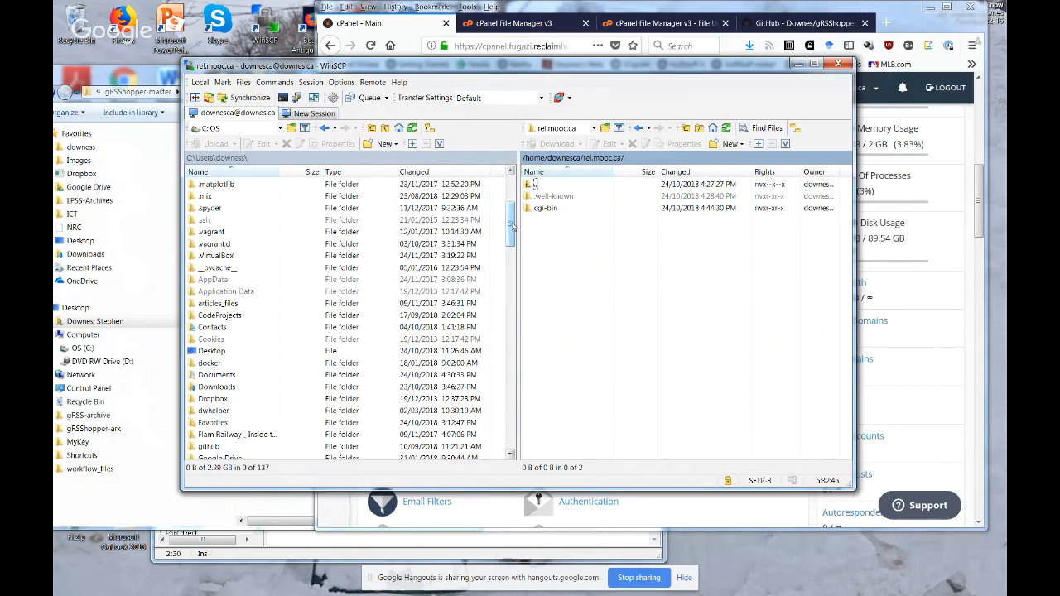
Open the inner gRSShopper-master folder inside Documents/gRSShopper-master on the local side
left_click_drag(513, 228, 513, 193)
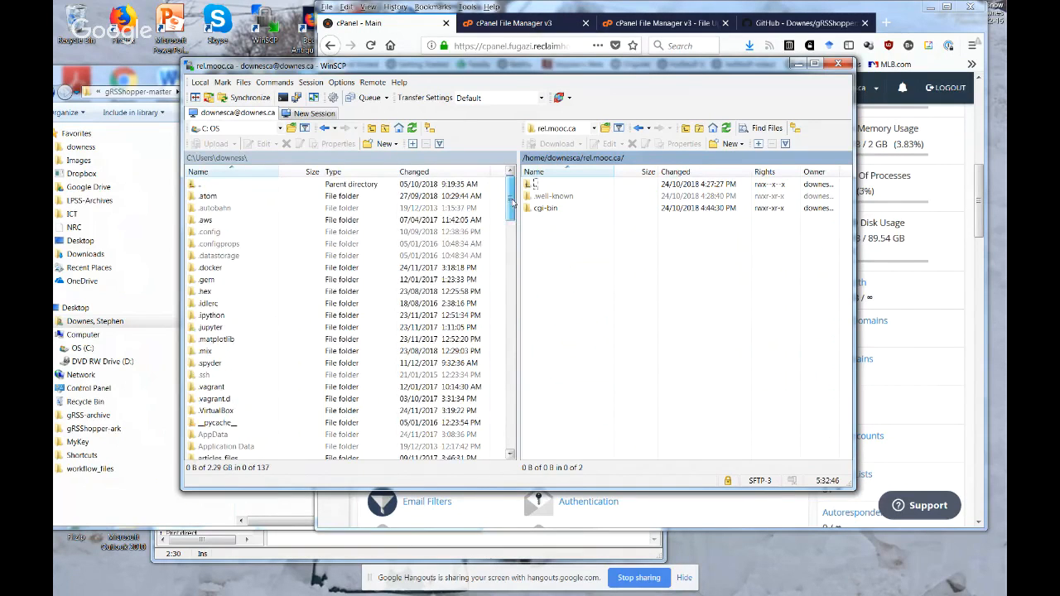
left_click(257, 366)
scroll(257, 368, "down", 6)
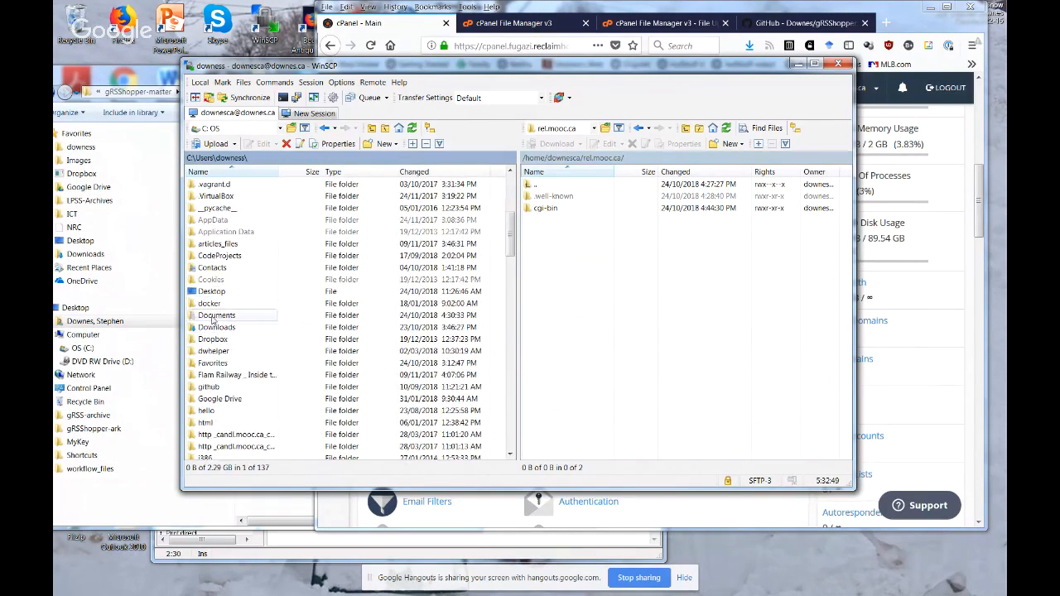
left_click(214, 318)
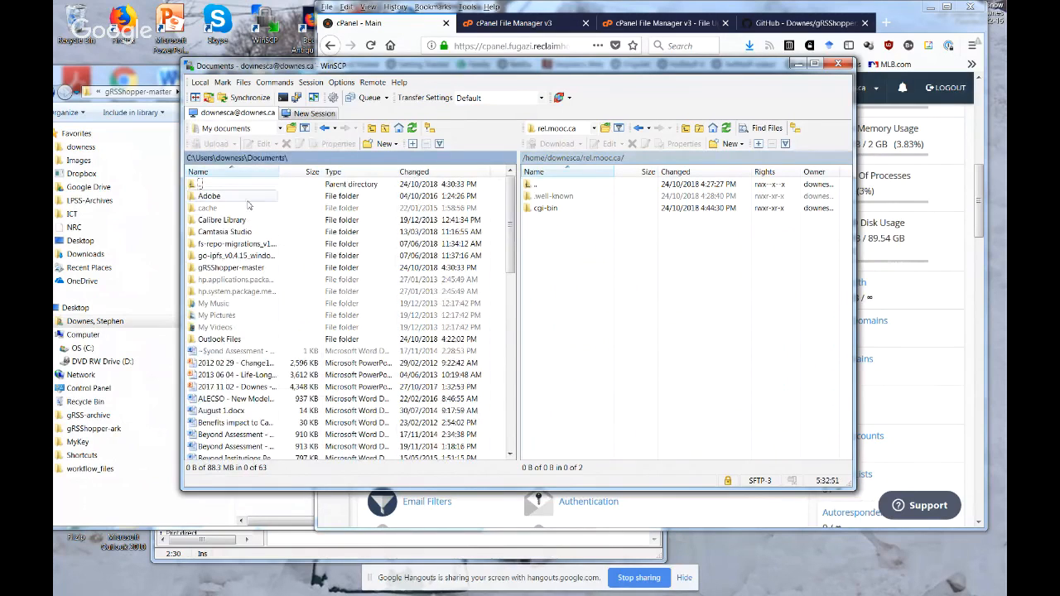
double_click(240, 268)
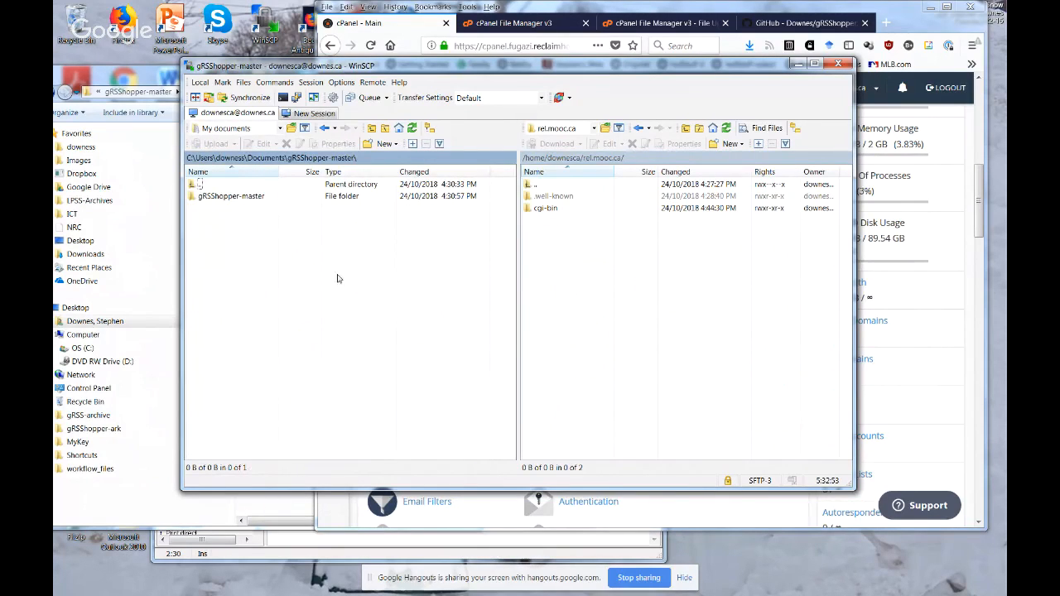
double_click(222, 197)
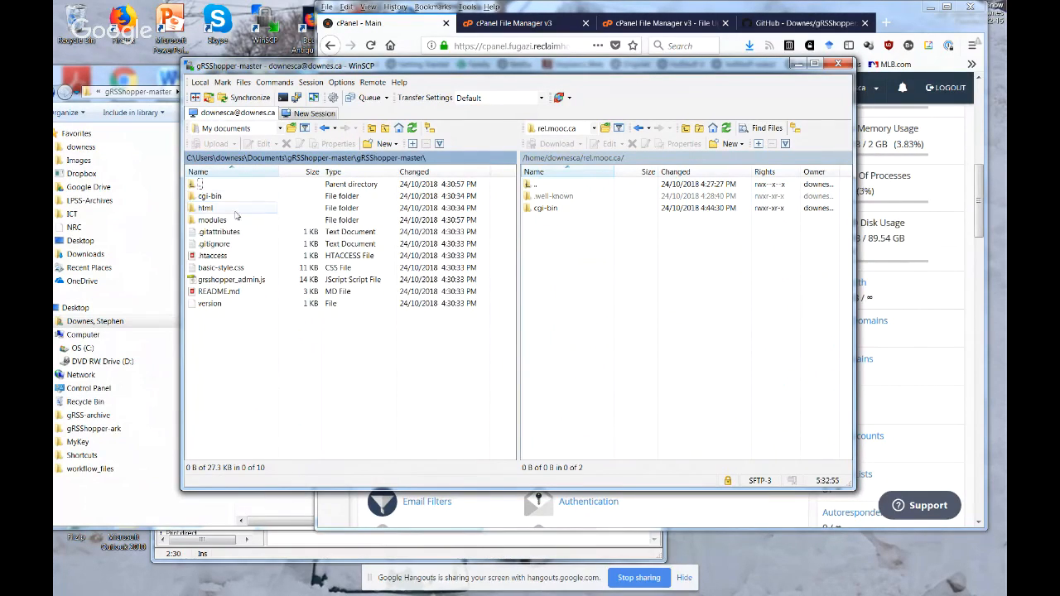
Open the html folder of the local gRSShopper-master copy and select its assets folder
left_click(212, 197)
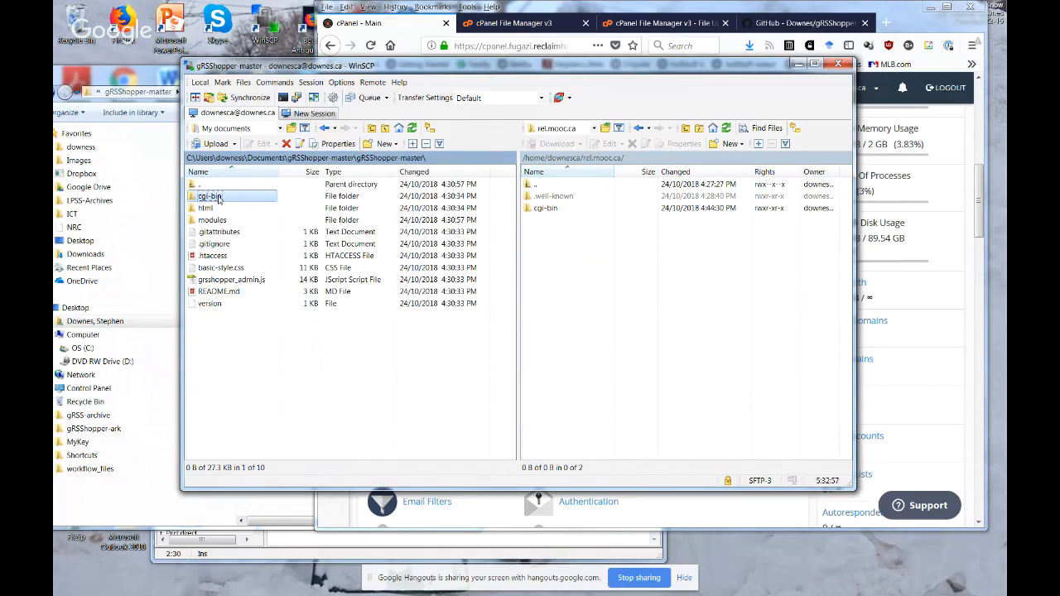
mouse_move(203, 197)
left_mouse_down()
mouse_move(414, 201)
mouse_move(560, 226)
mouse_move(547, 220)
mouse_move(333, 319)
mouse_move(203, 232)
mouse_move(183, 205)
mouse_move(206, 212)
left_mouse_up()
double_click(206, 211)
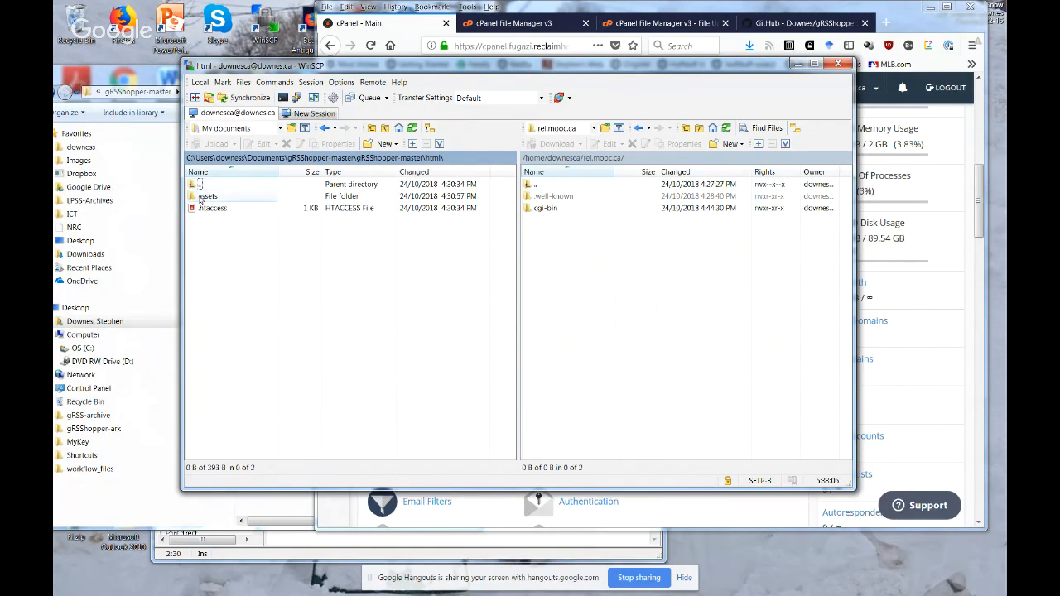
left_click(204, 197)
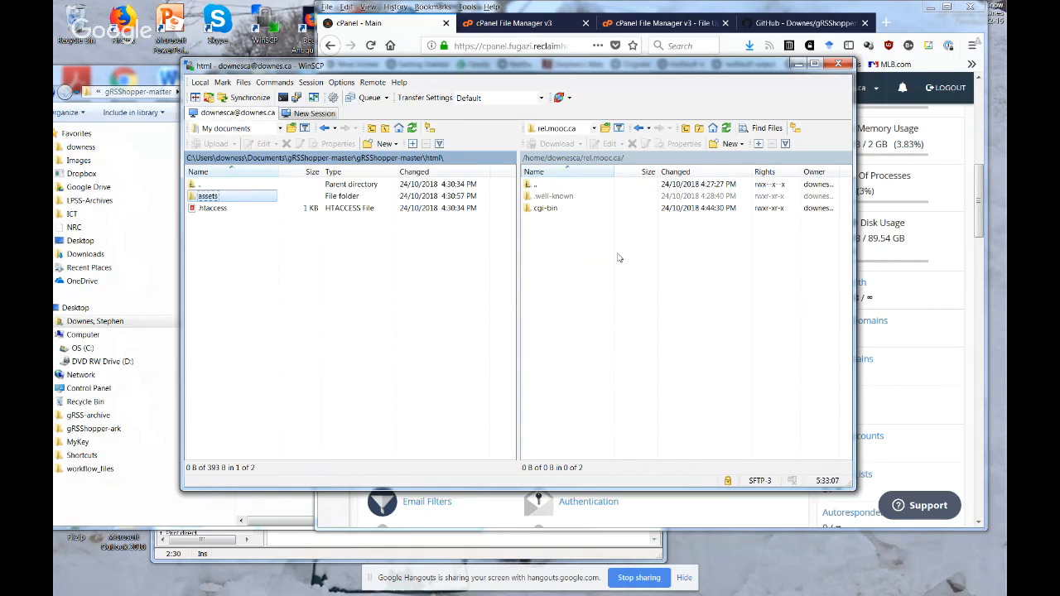
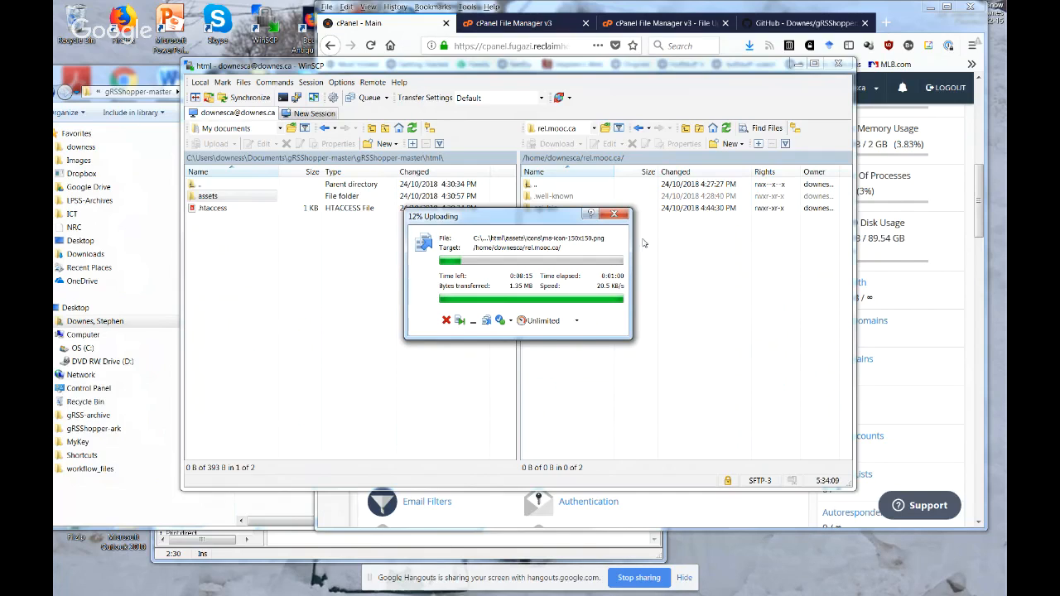
Switch to the cPanel File Manager in Firefox and open the cgi-bin folder of rel.mooc.ca
left_click(665, 25)
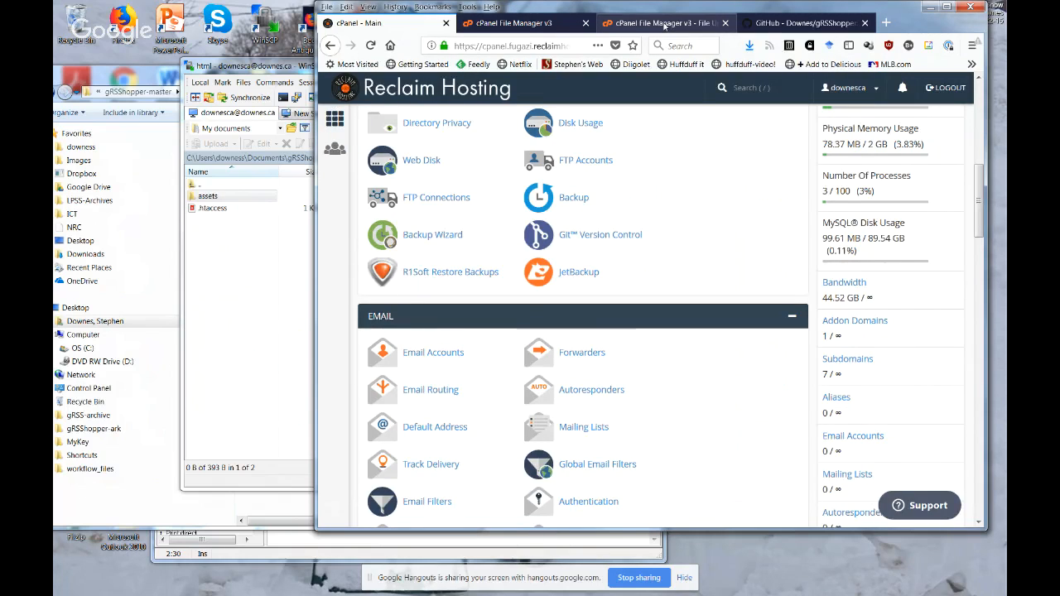
left_click(665, 23)
left_click(517, 24)
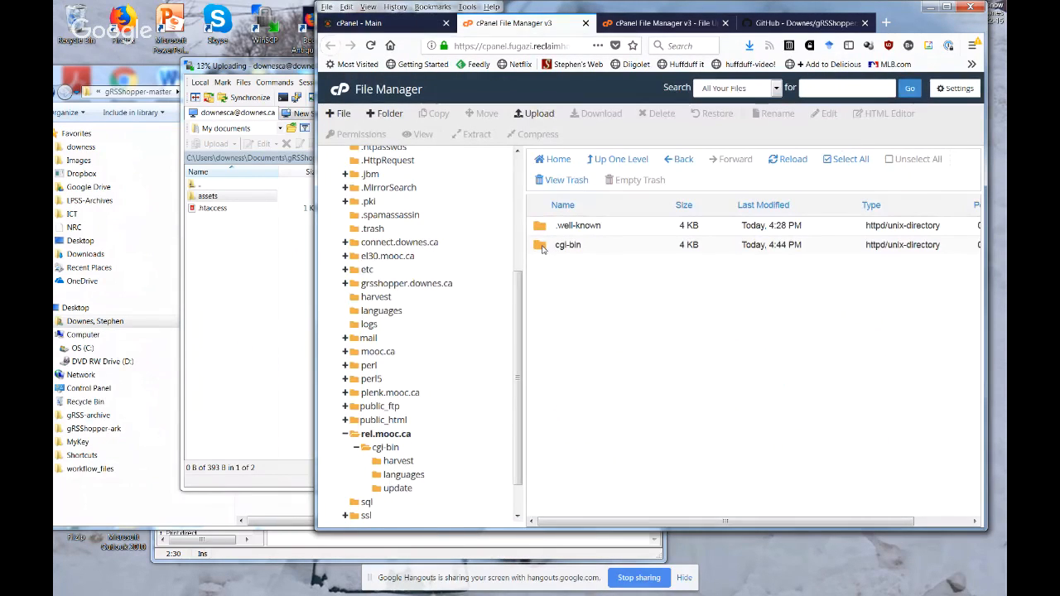
double_click(543, 246)
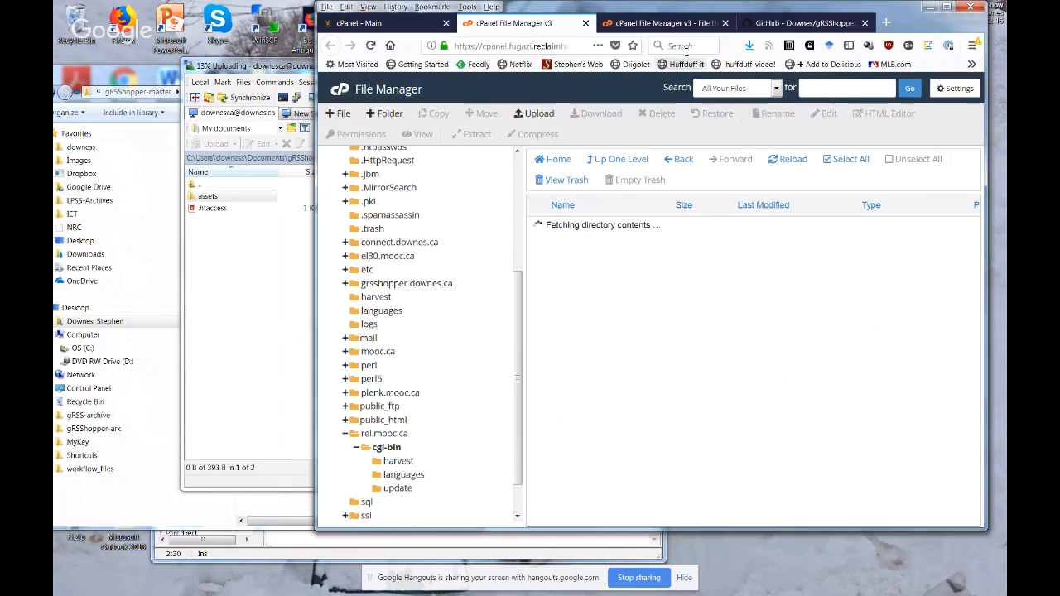
left_click_drag(653, 8, 588, 15)
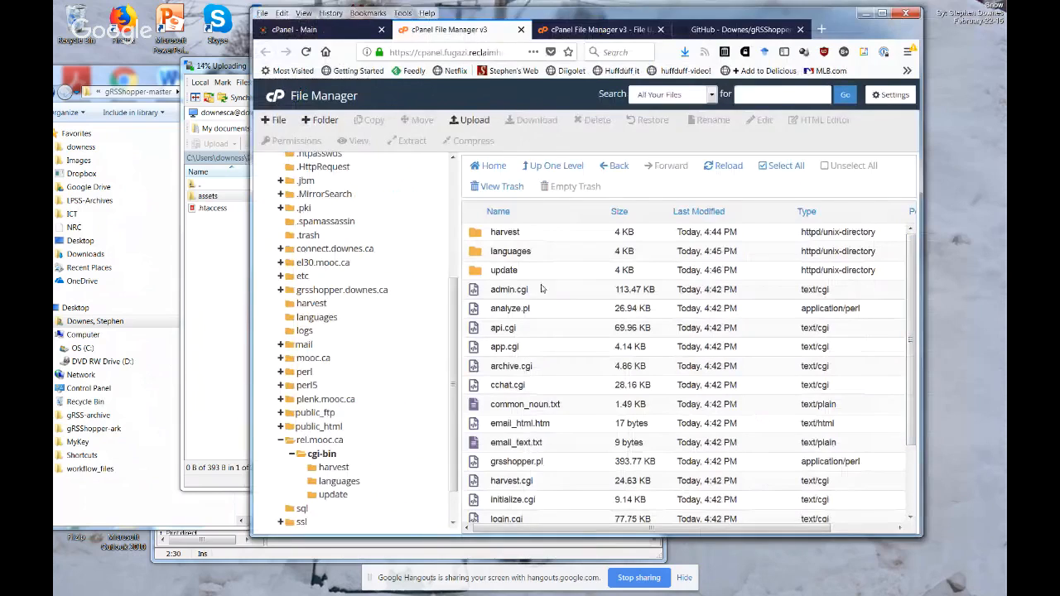
Widen the browser window enough to show the file permissions and set admin.cgi's permissions to 0755
left_click(477, 293)
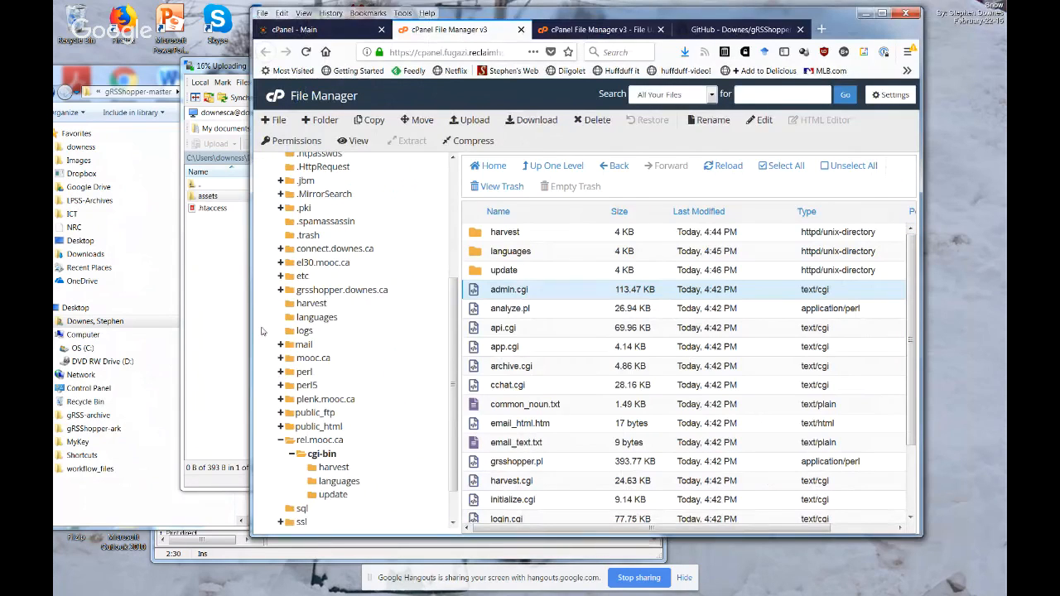
left_click_drag(251, 328, 135, 327)
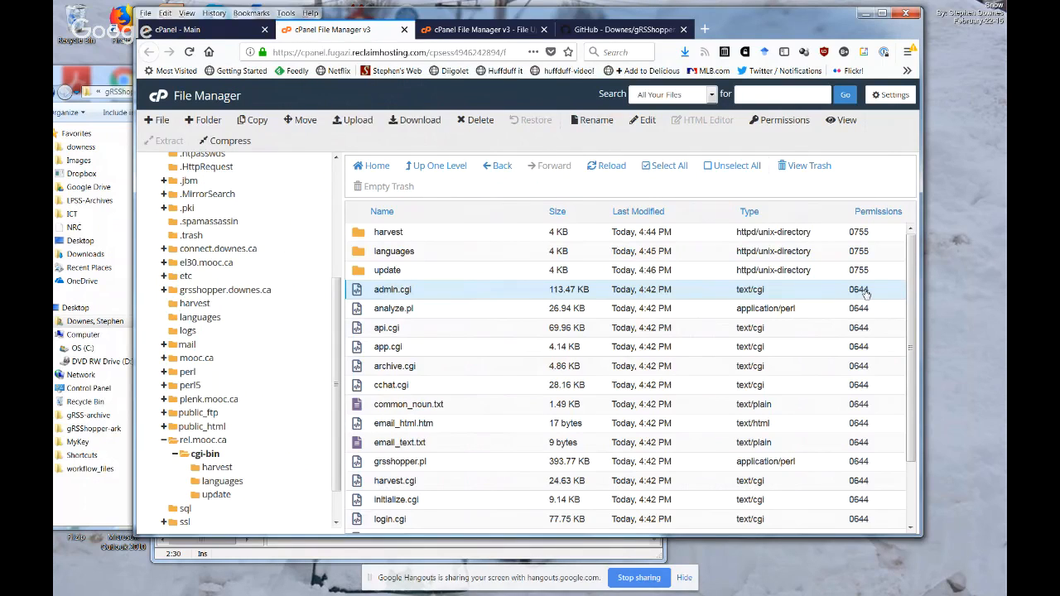
double_click(864, 290)
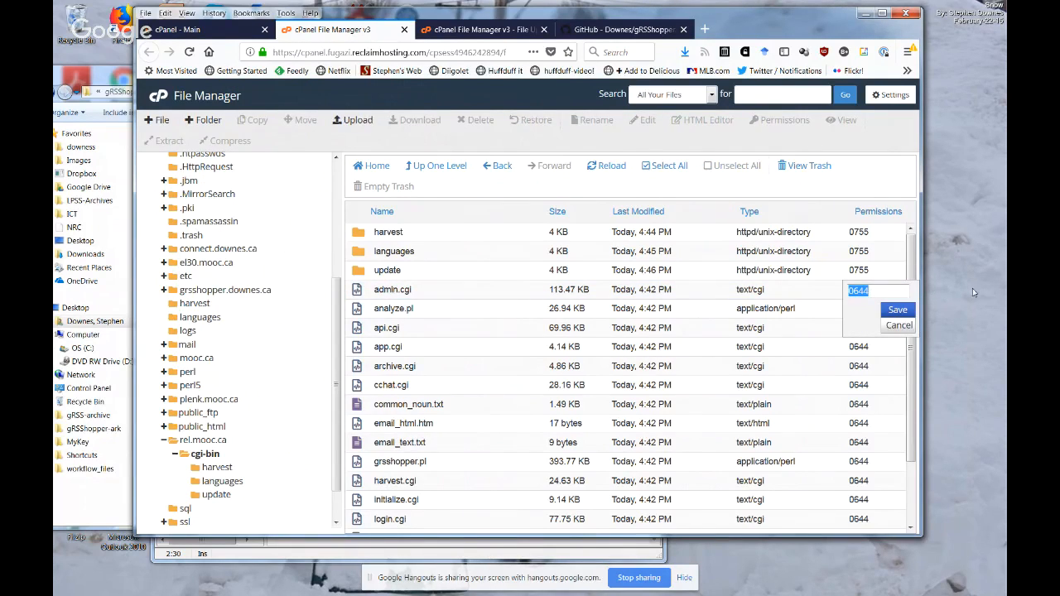
type("0755")
left_click(898, 310)
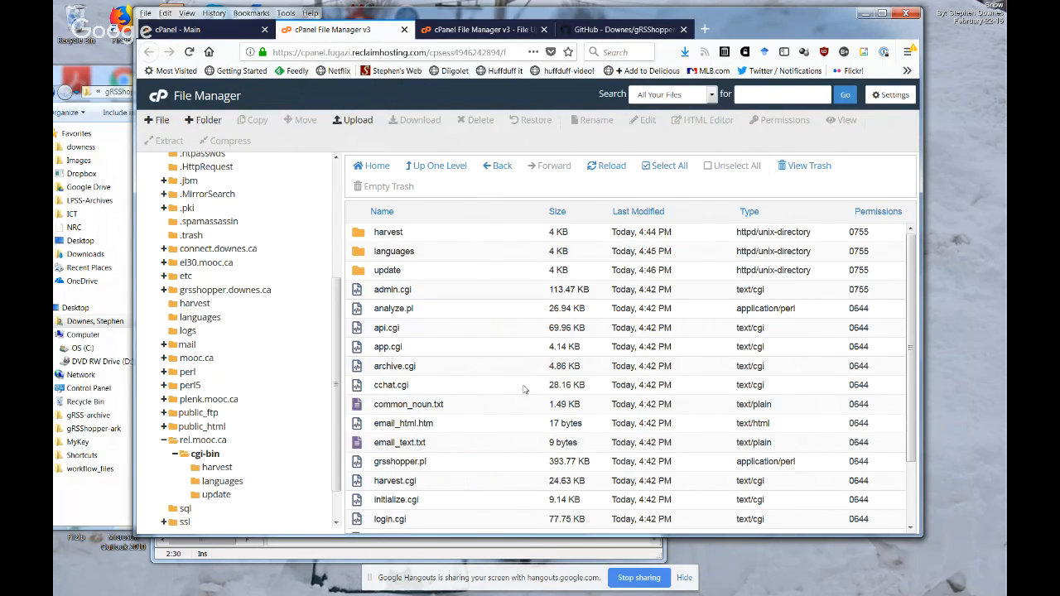
Set the permissions of api.cgi and app.cgi in rel.mooc.ca's cgi-bin folder to 0755
double_click(860, 329)
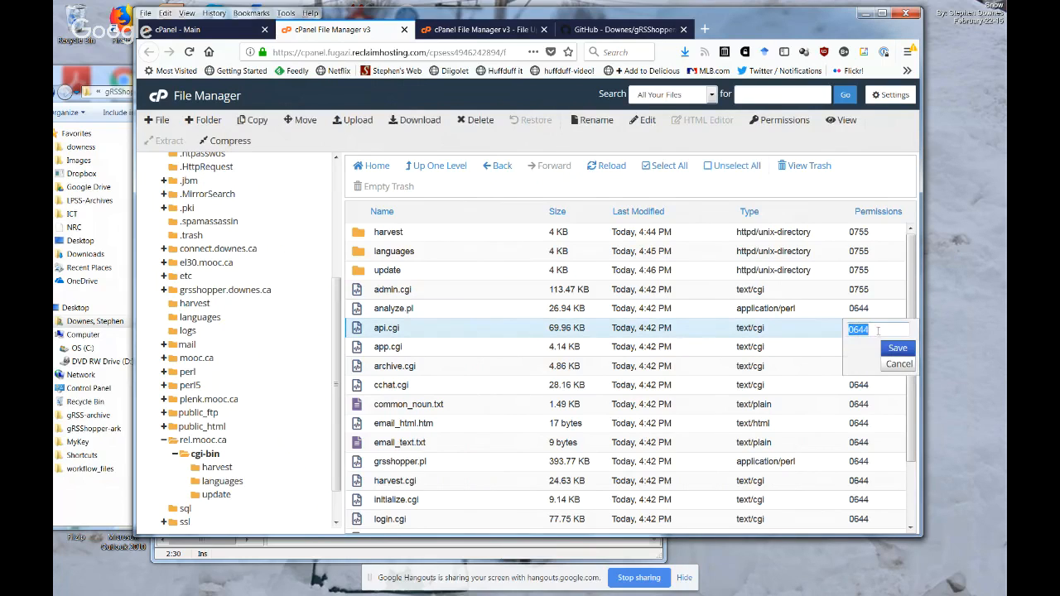
type("0755")
left_click(898, 348)
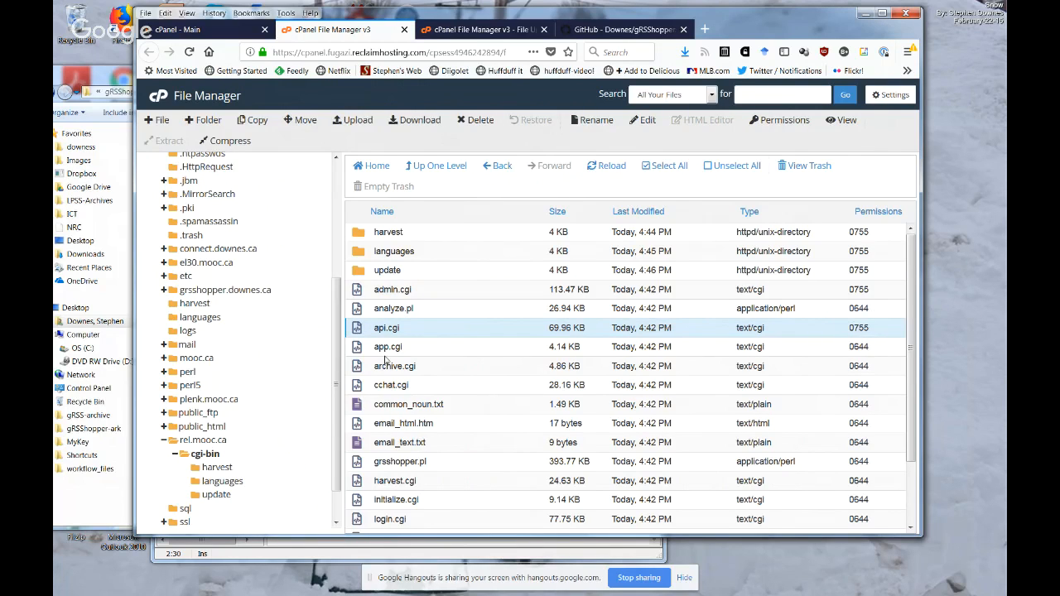
left_click(861, 348)
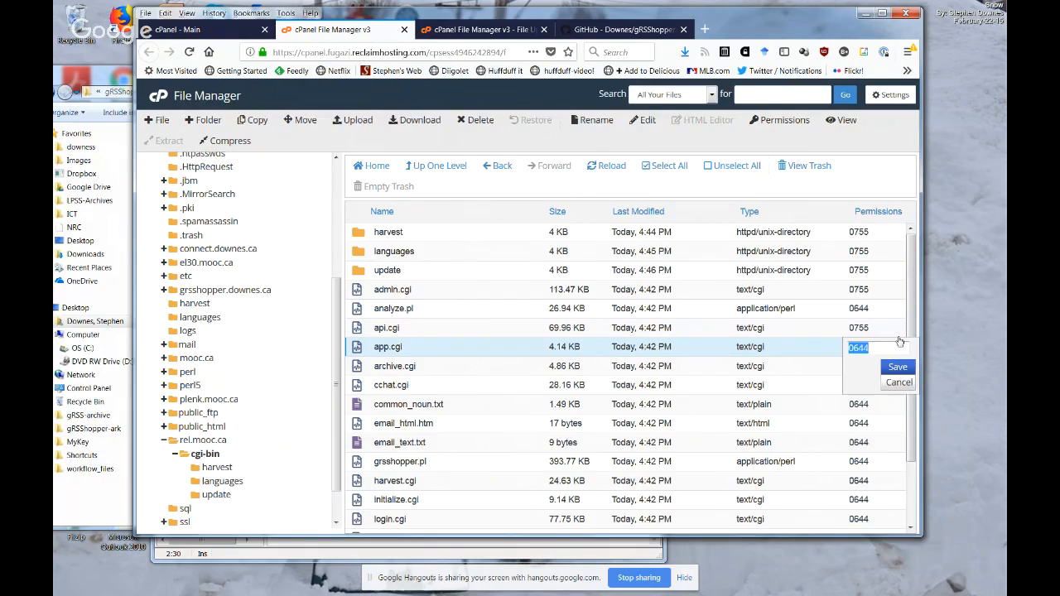
type("0755")
left_click(898, 367)
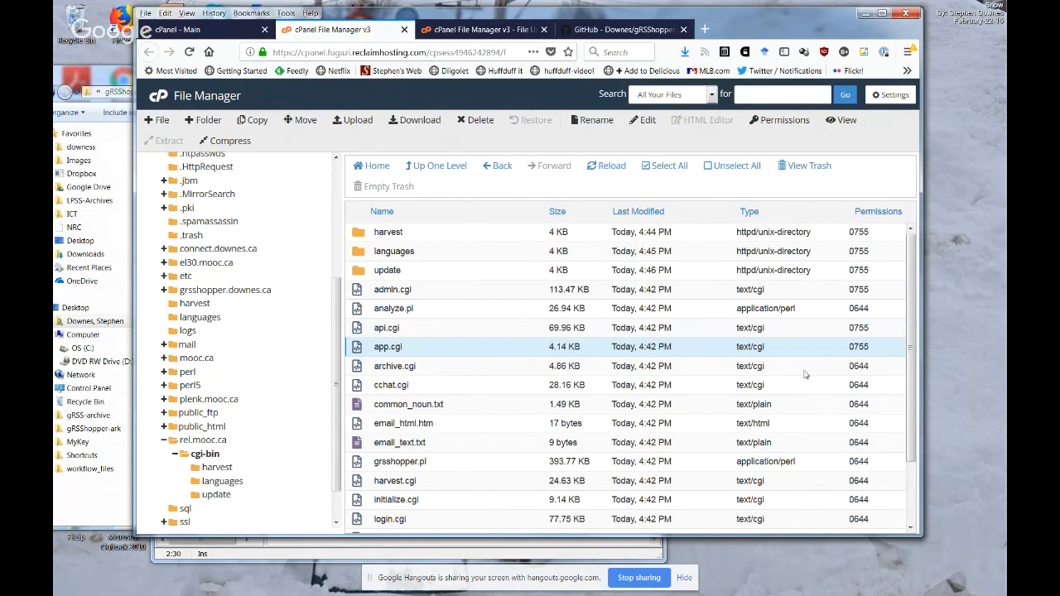
Set the permissions of archive.cgi and cchat.cgi in the cgi-bin folder to 0755
left_click(860, 366)
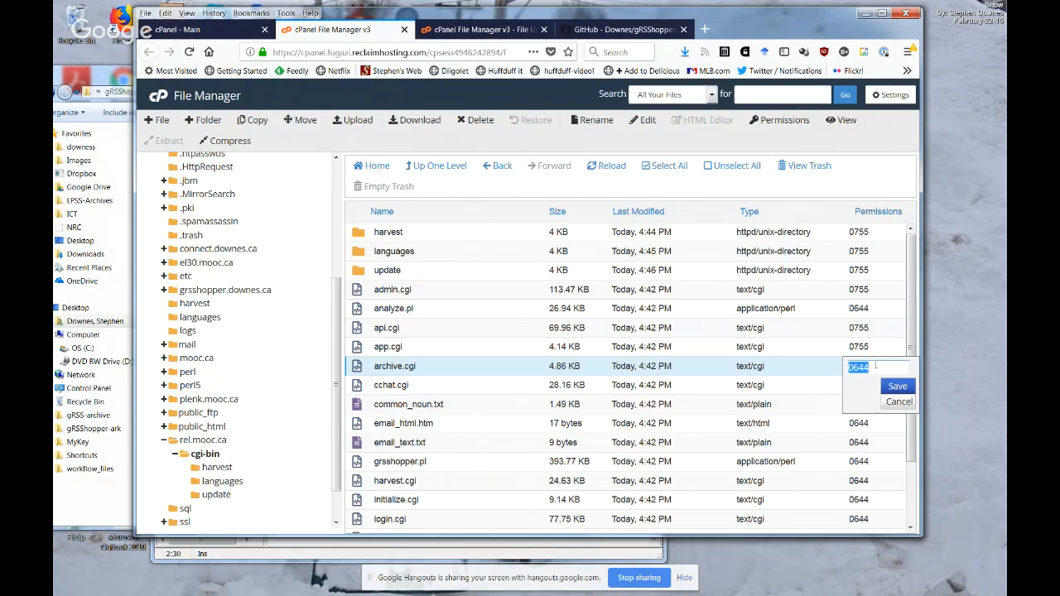
type("0755")
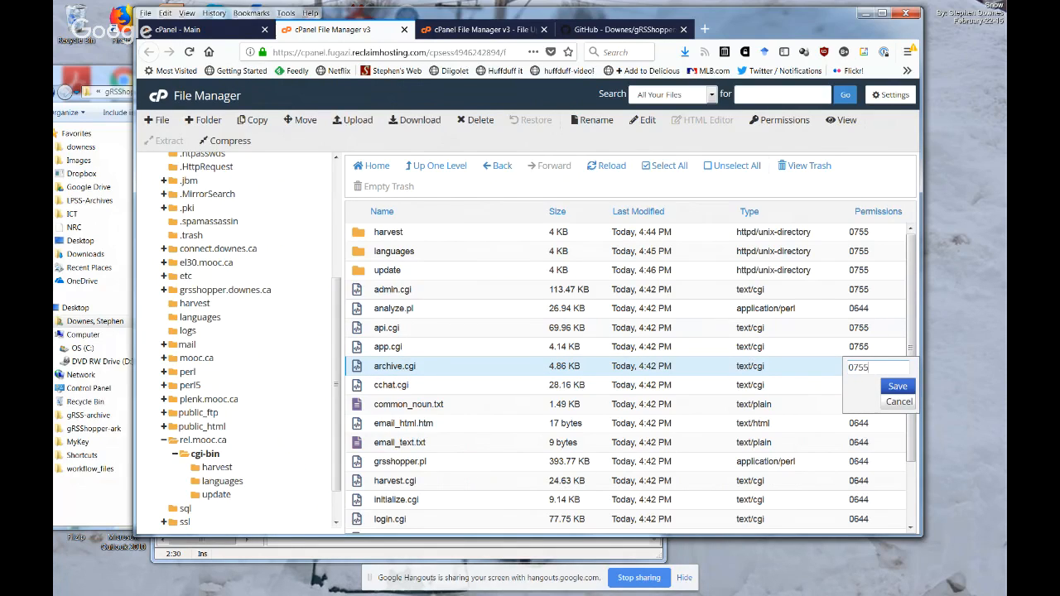
left_click(897, 386)
double_click(860, 387)
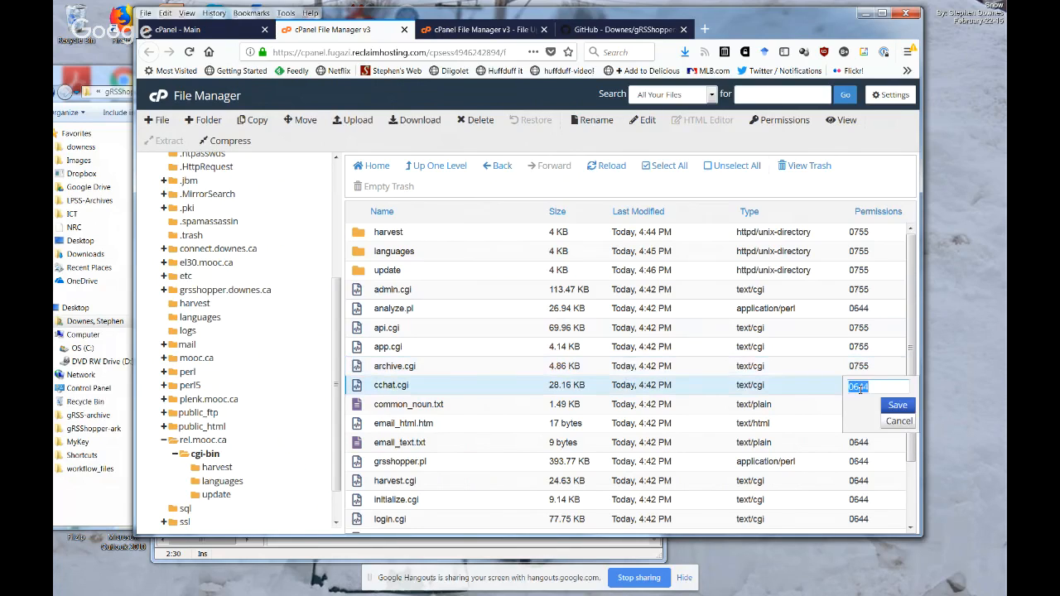
type("0755")
left_click(902, 405)
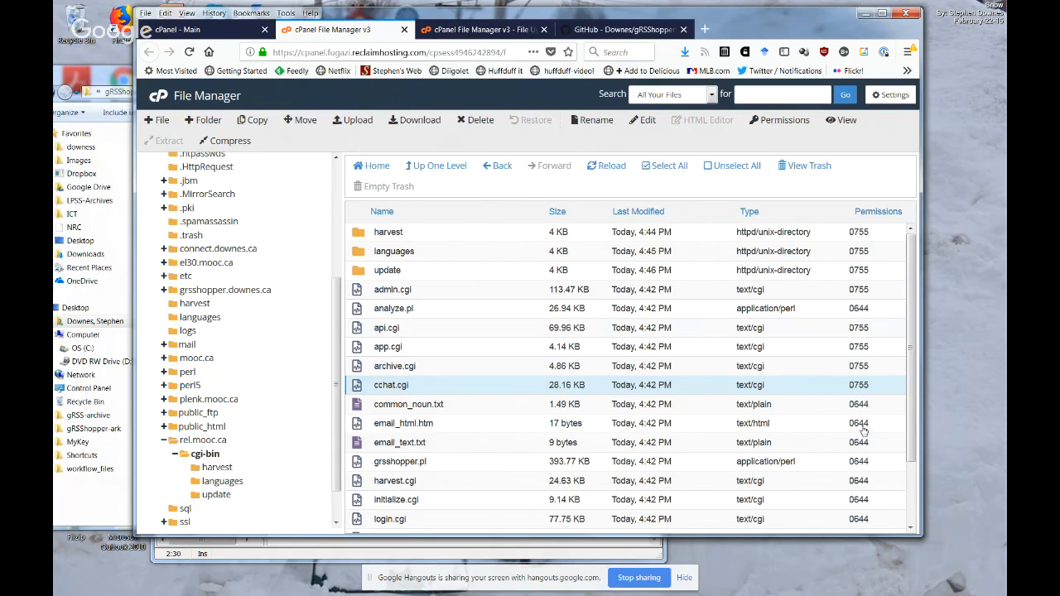
Set the permissions of harvest.cgi and initialize.cgi in the cgi-bin folder to 0755
scroll(780, 443, "down", 1)
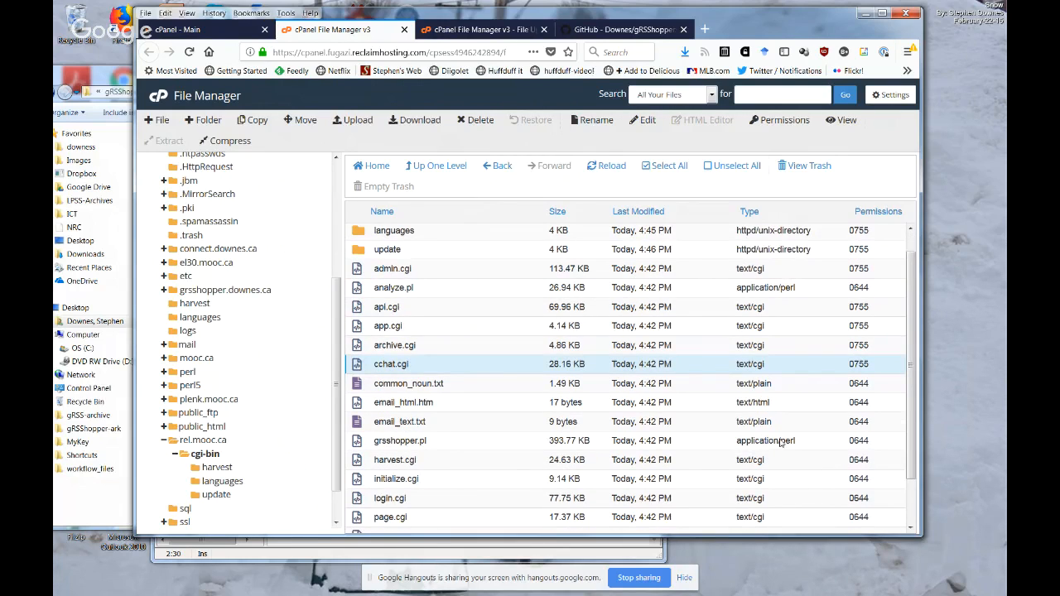
scroll(781, 443, "down", 1)
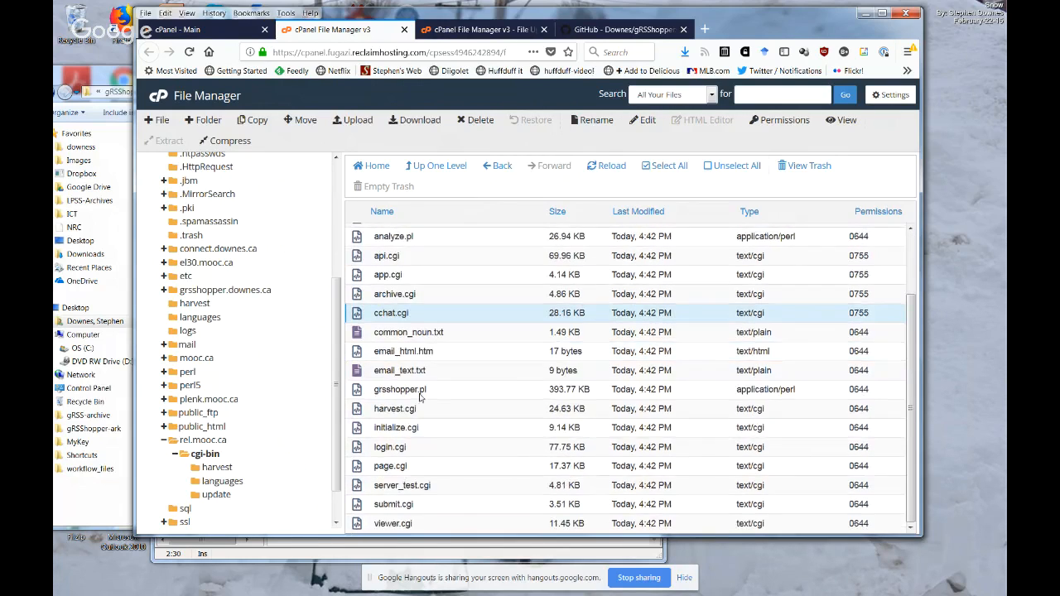
double_click(862, 409)
type("0755")
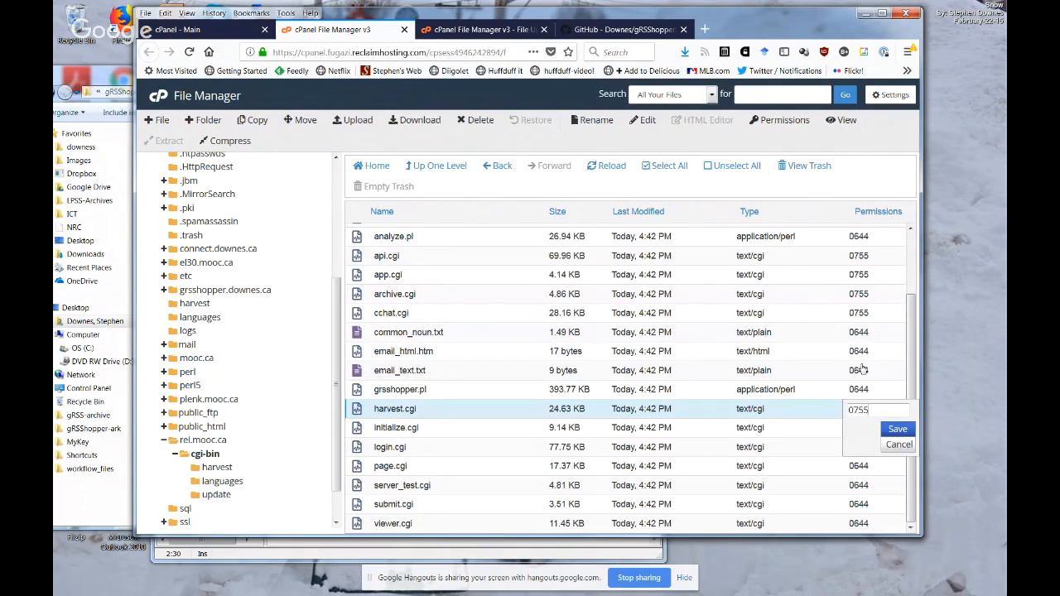
left_click(898, 429)
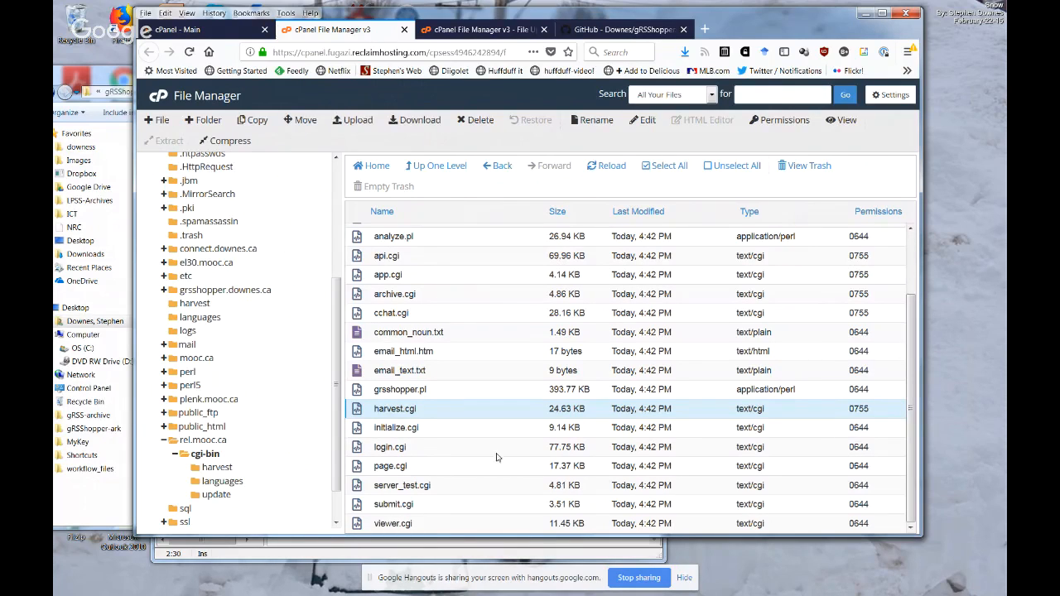
double_click(867, 431)
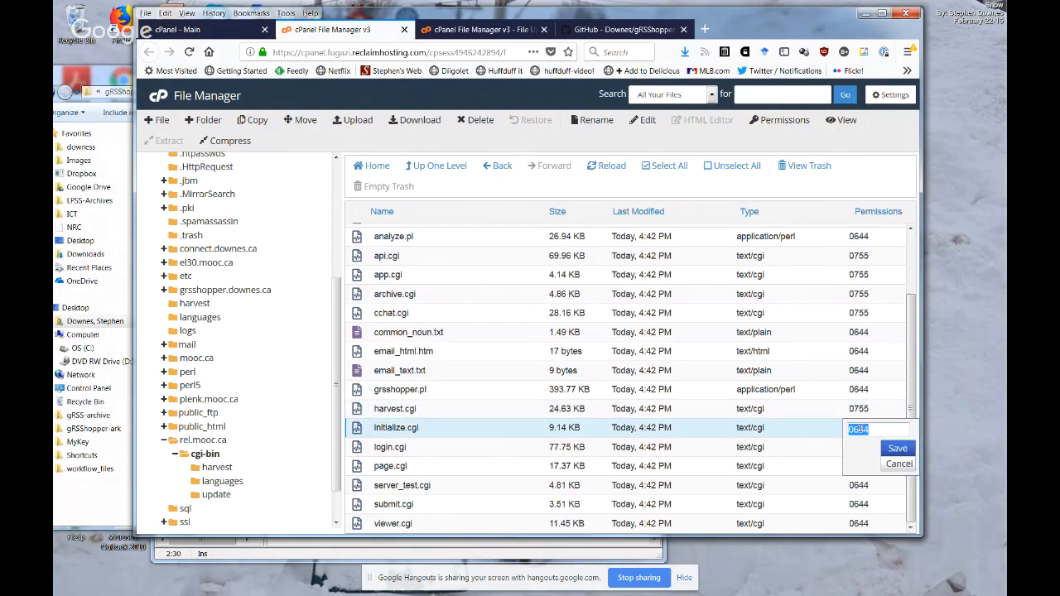
type("0755")
left_click(898, 448)
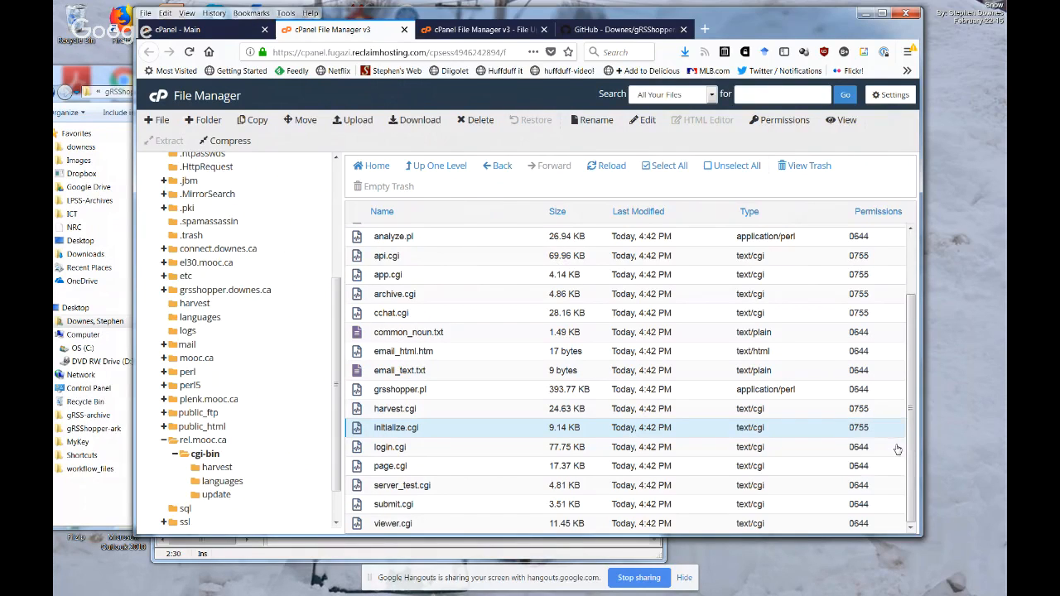
Set the permissions of login.cgi and page.cgi in the cgi-bin folder to 0755
double_click(860, 452)
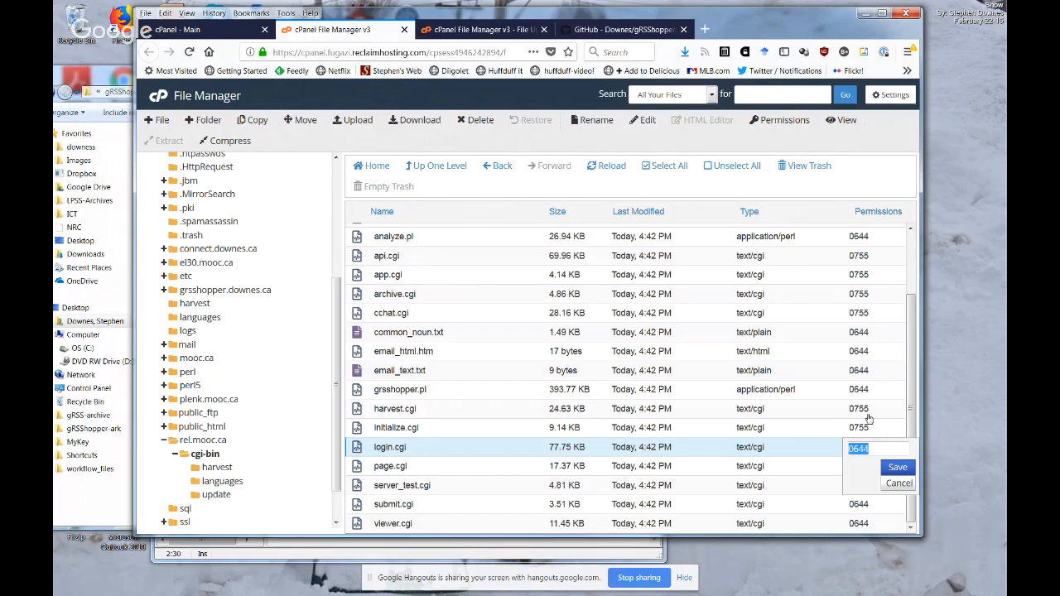
type("0755")
left_click(898, 469)
left_click(874, 470)
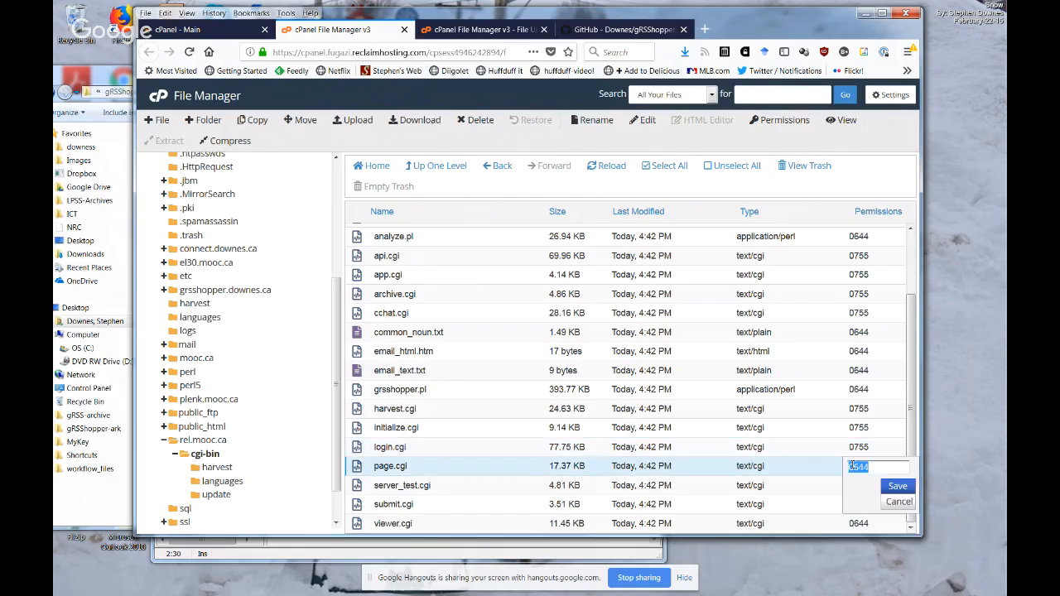
type("0755")
left_click(898, 486)
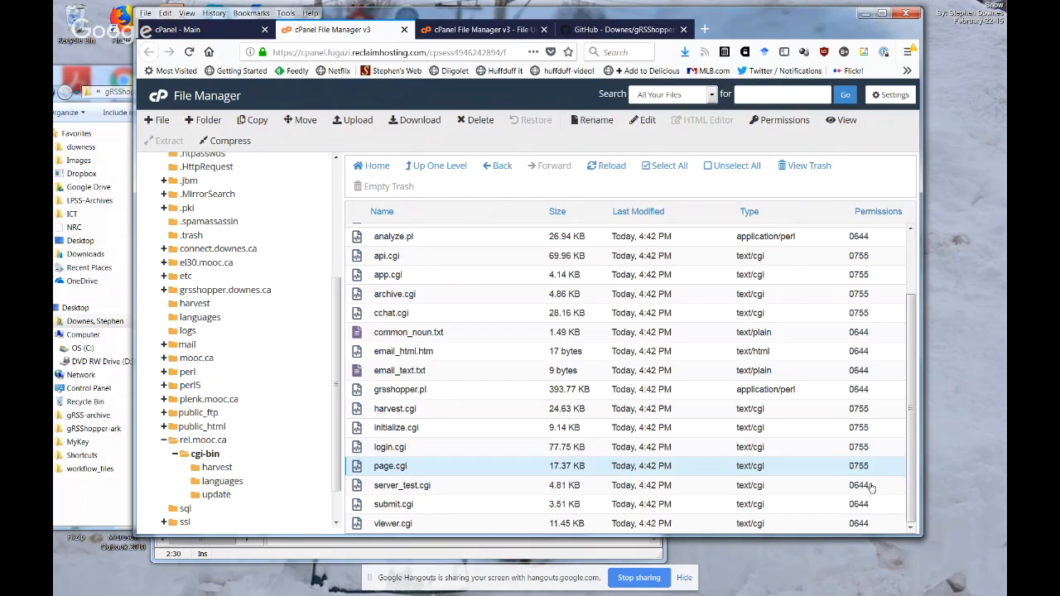
Set the permissions of server_test.cgi and submit.cgi in the cgi-bin folder to 0755
left_click(868, 489)
type("0755")
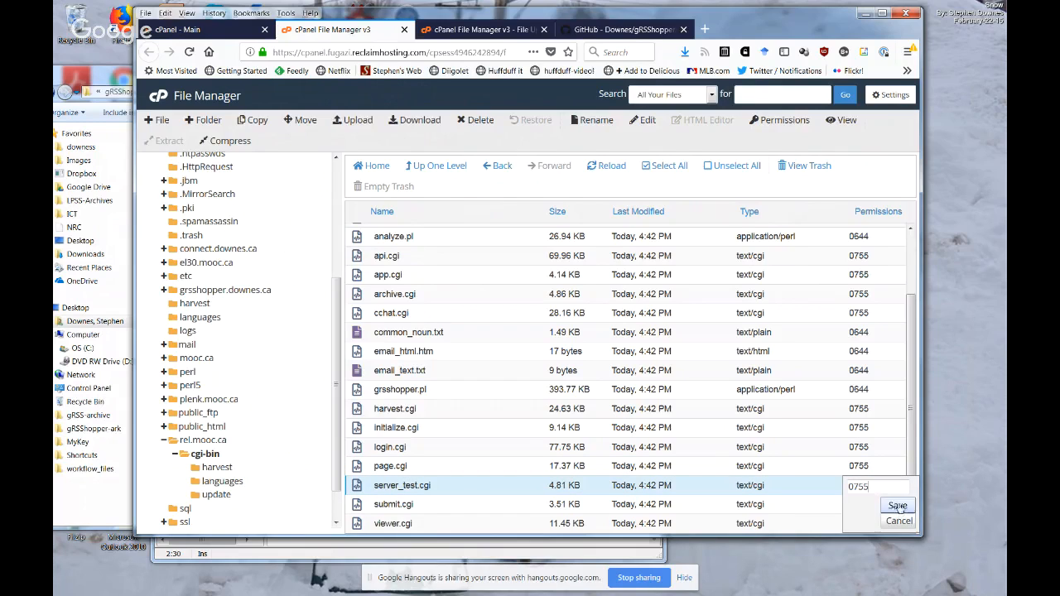
left_click(898, 505)
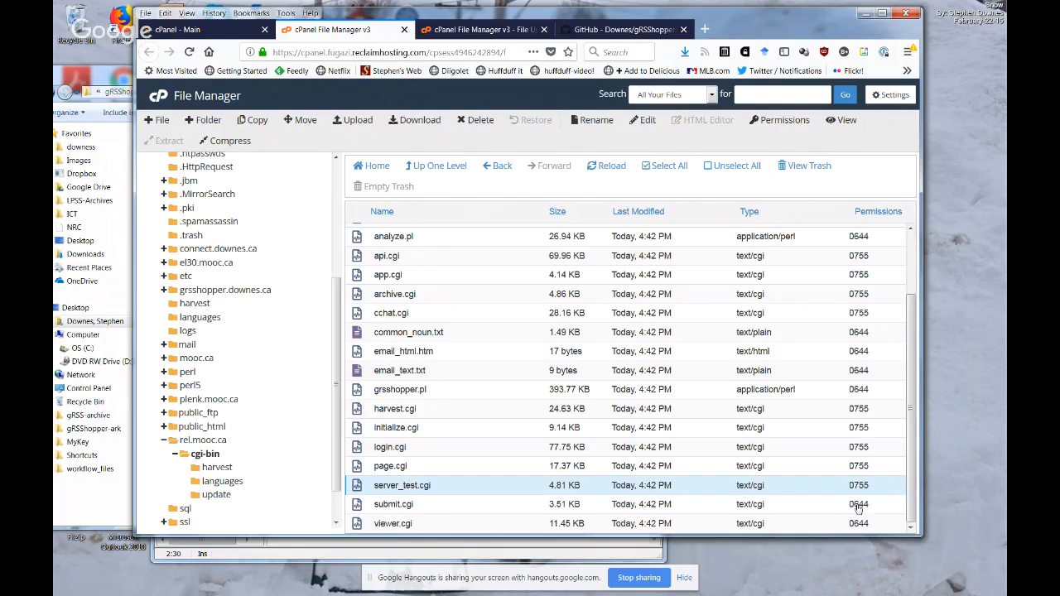
left_click(856, 505)
type("0755")
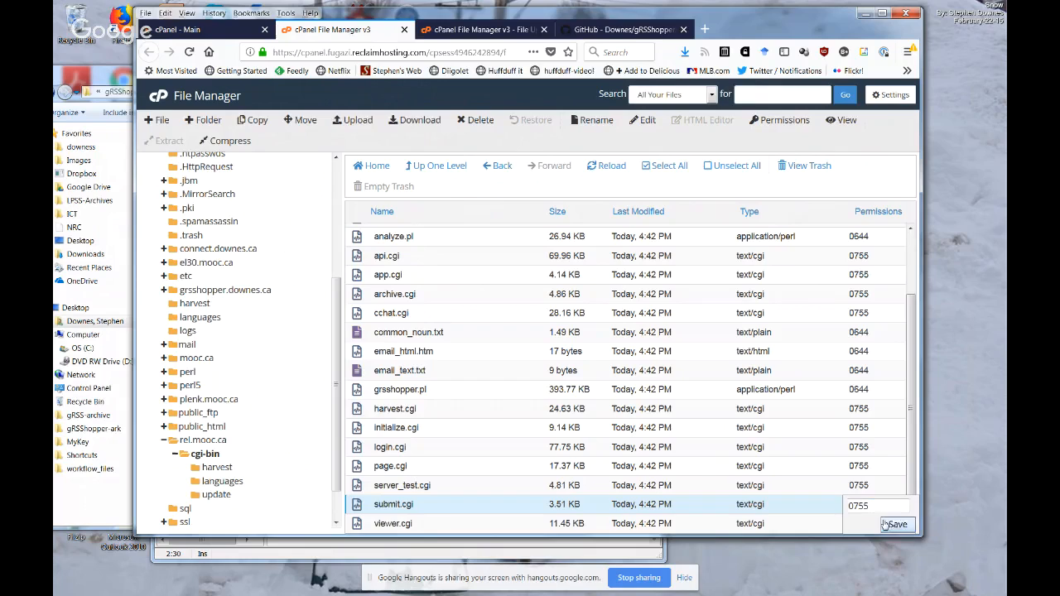
left_click(891, 524)
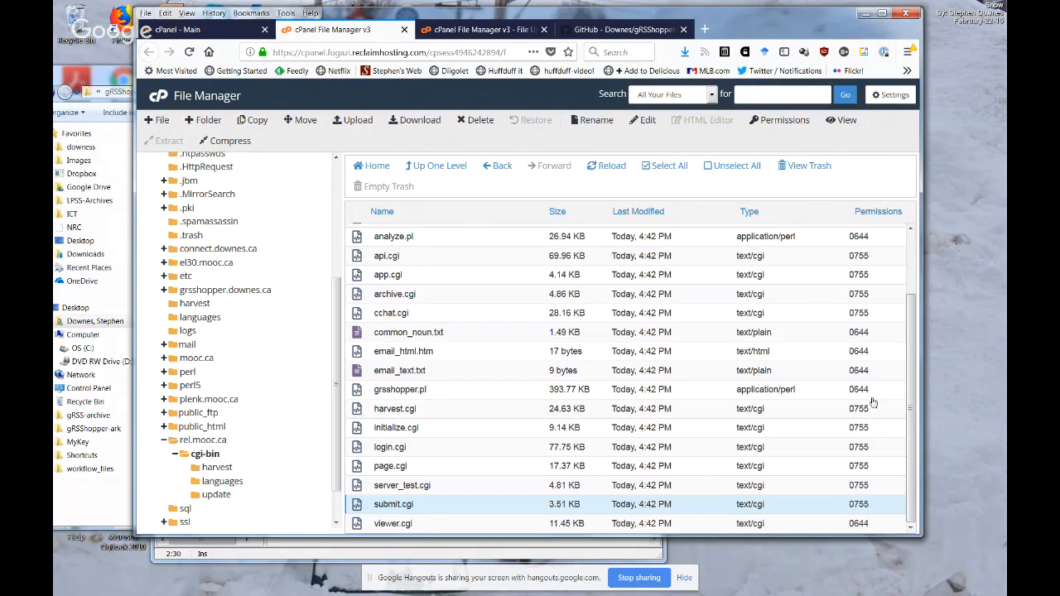
left_click(860, 523)
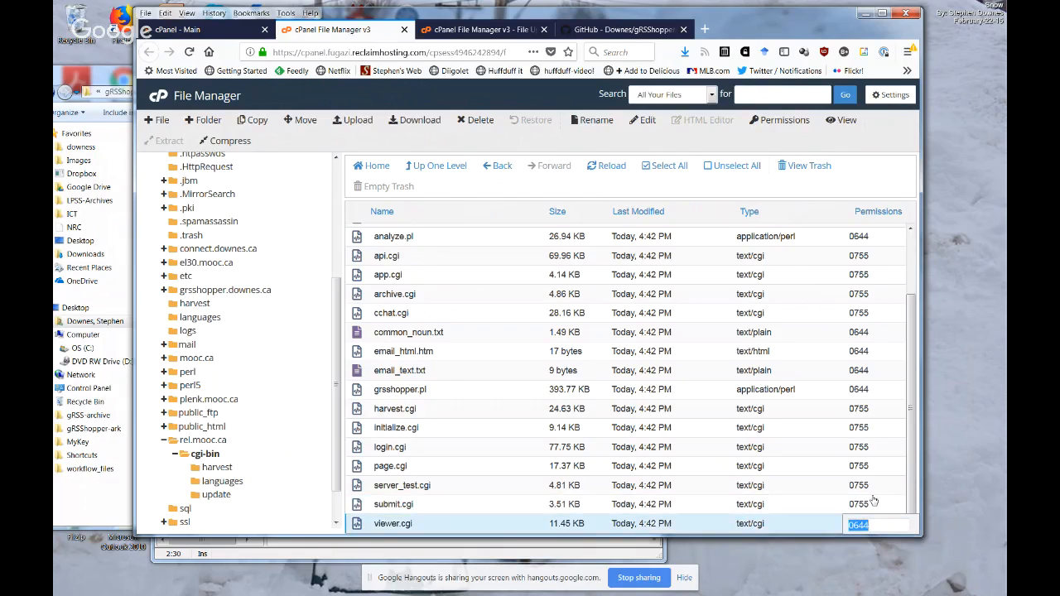
type("0755")
left_click(784, 489)
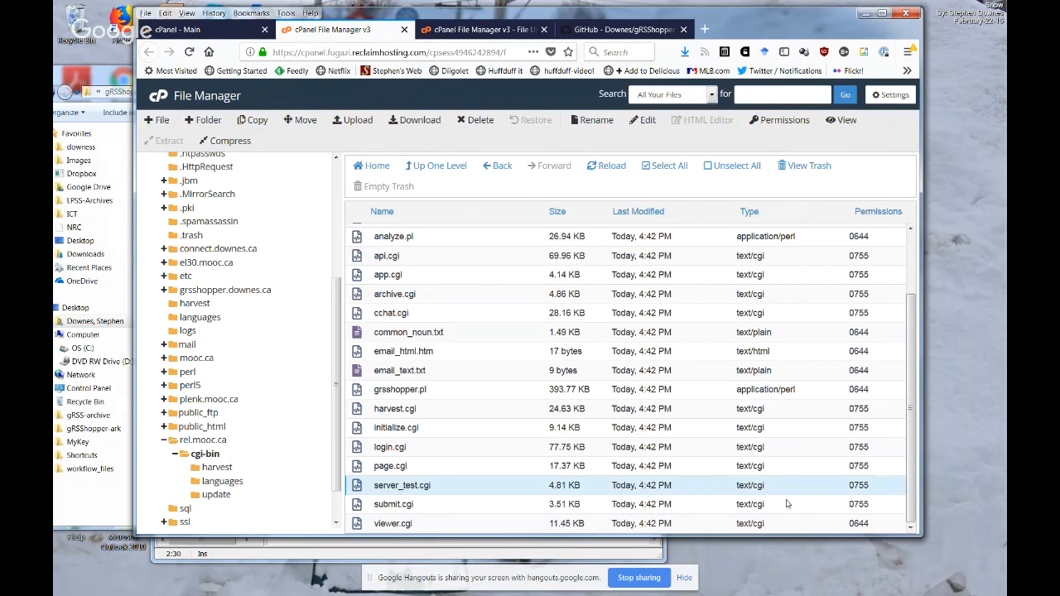
Set the permissions of viewer.cgi, the last script in the cgi-bin folder, to 0755
left_click(859, 522)
type("0755")
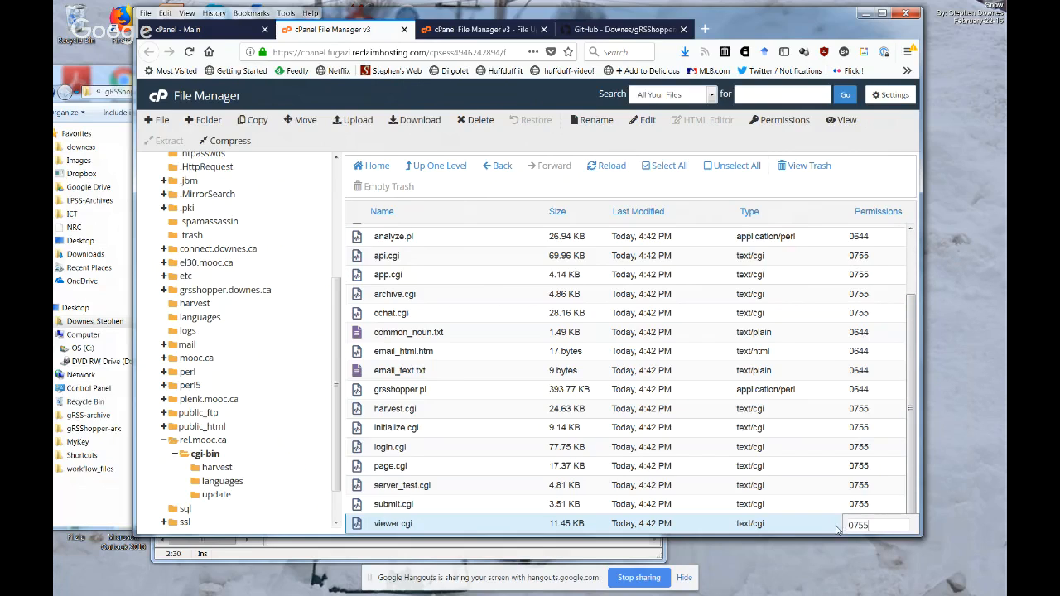
key("Return")
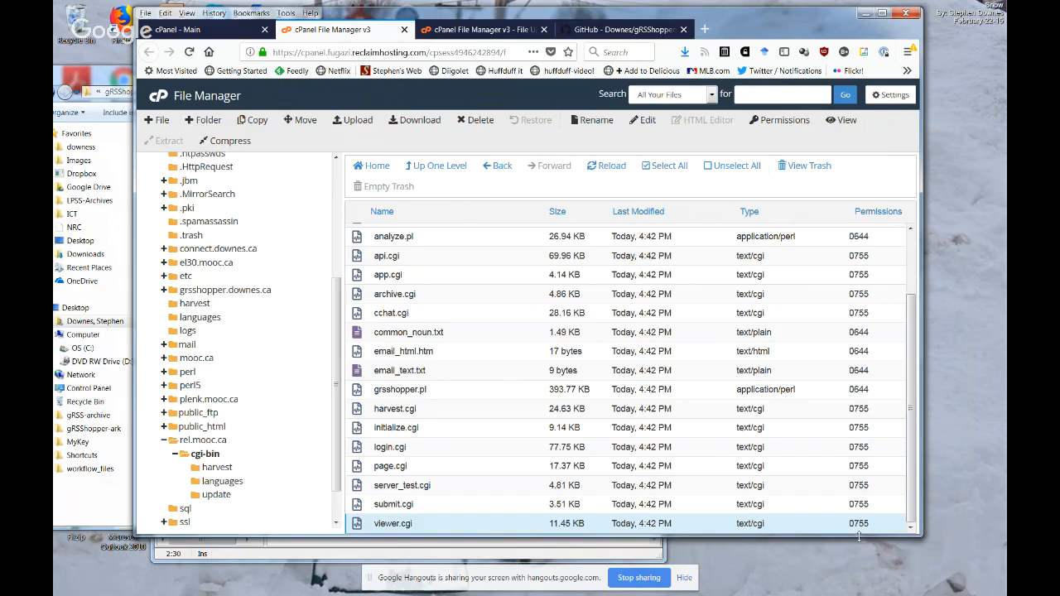
Make the browser window taller and open the harvest subfolder of rel.mooc.ca's cgi-bin to check its files' permissions
left_click_drag(859, 537, 859, 578)
scroll(805, 422, "up", 2)
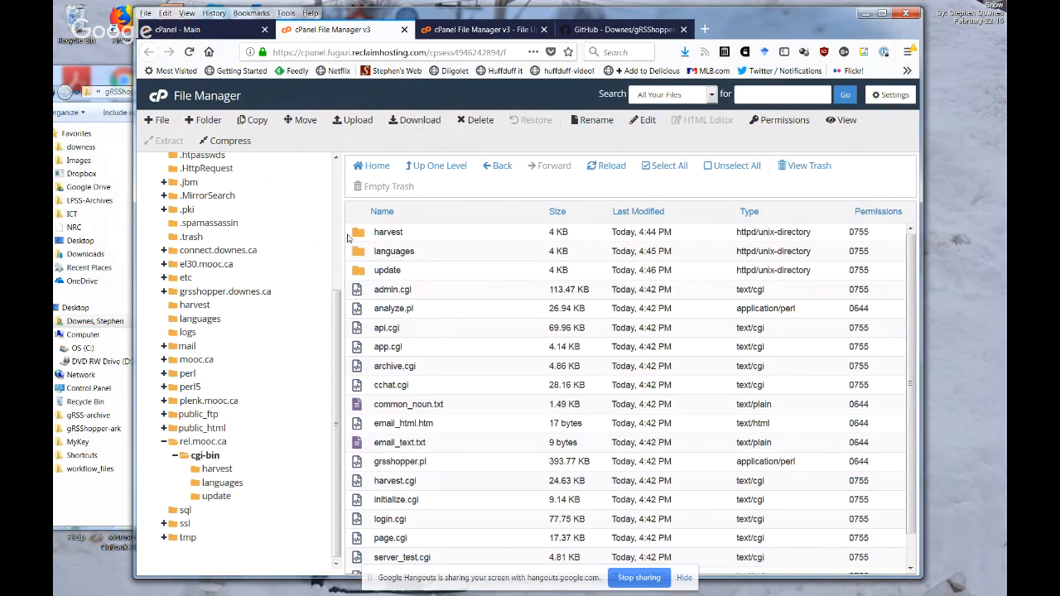
left_click(207, 469)
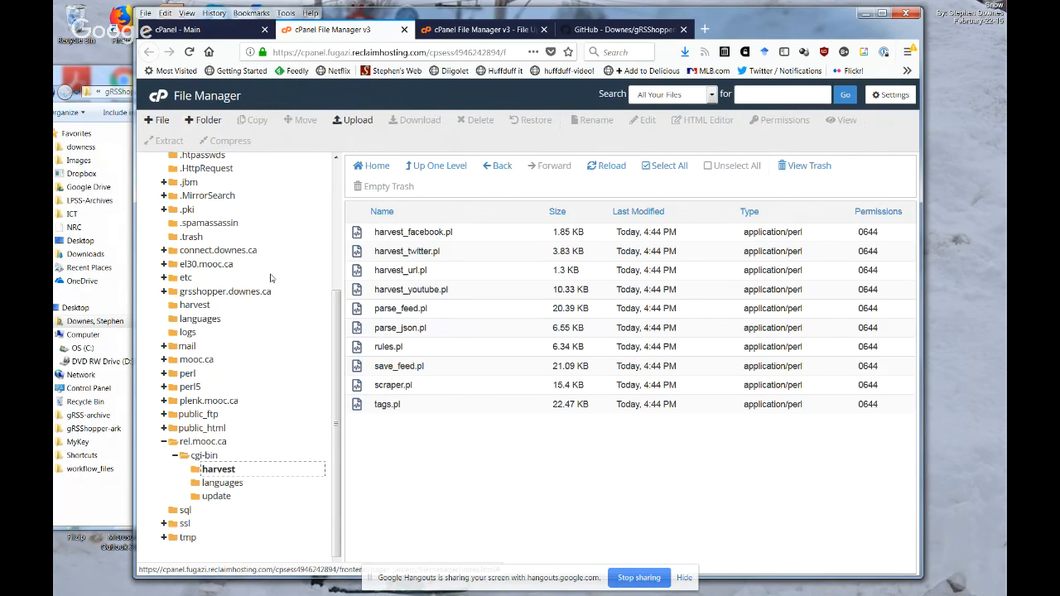
Return to the cgi-bin folder of rel.mooc.ca and check the progress of the html upload in WinSCP
left_click(197, 457)
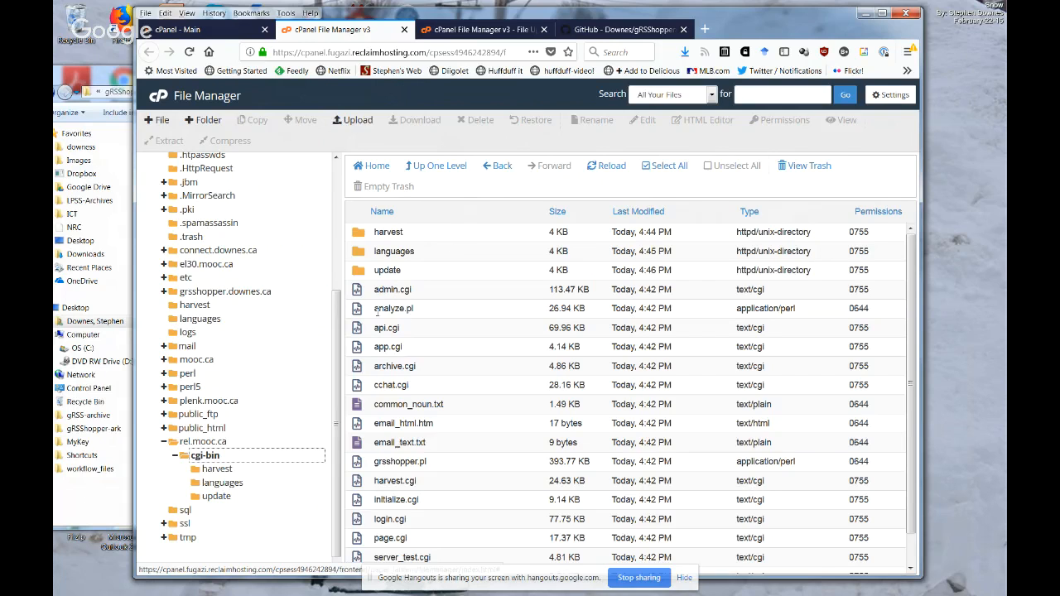
key("alt+Tab")
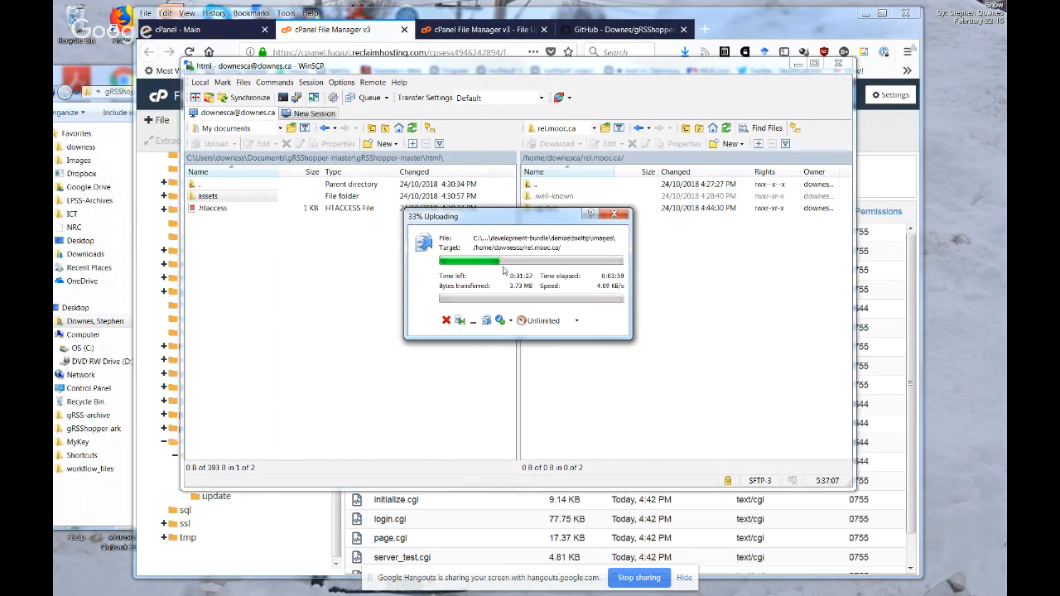
left_click(765, 35)
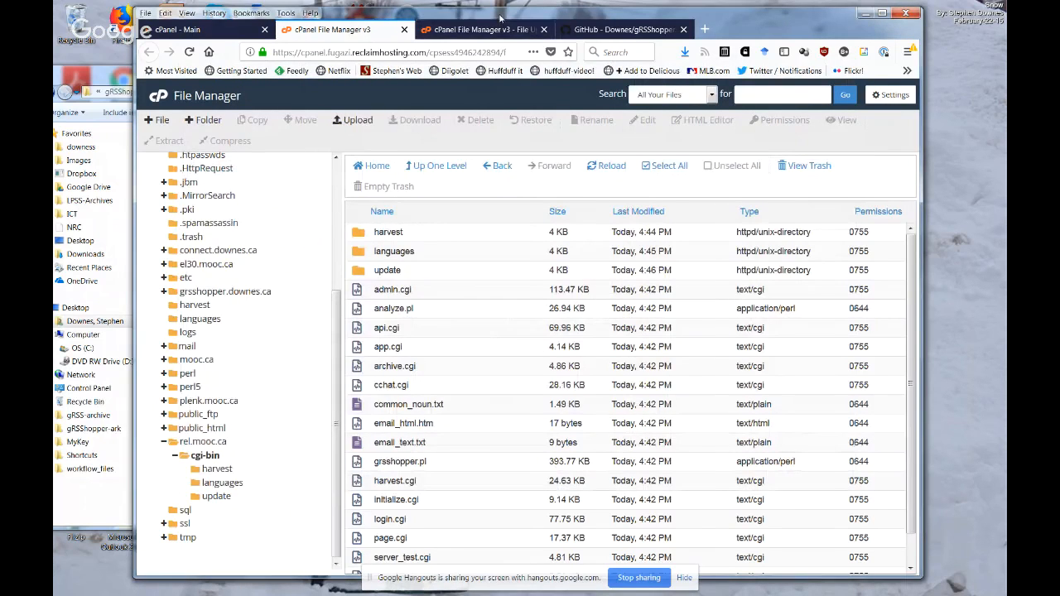
left_click_drag(500, 17, 502, 10)
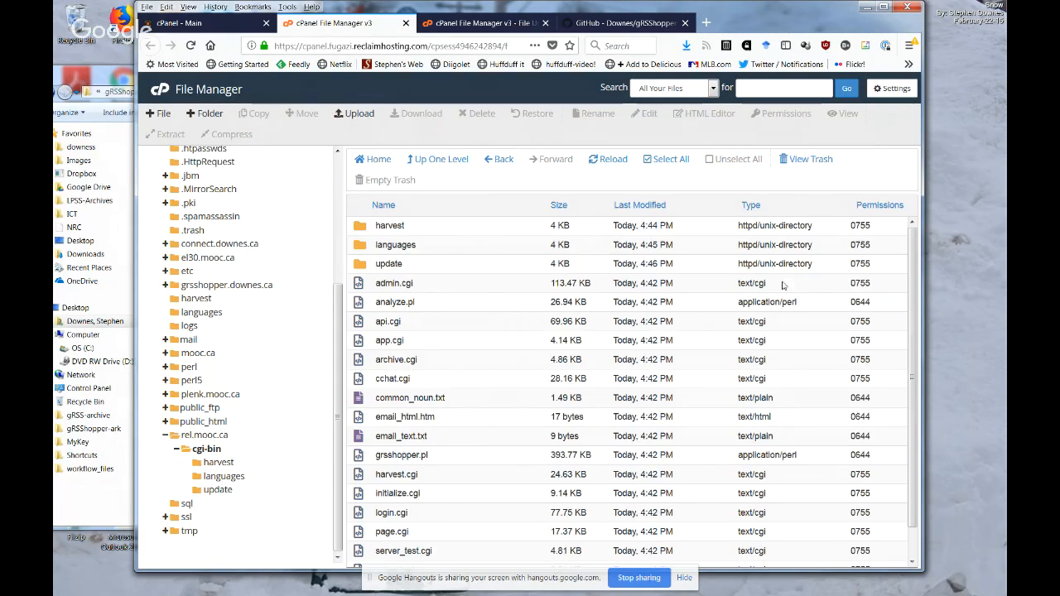
left_click(636, 23)
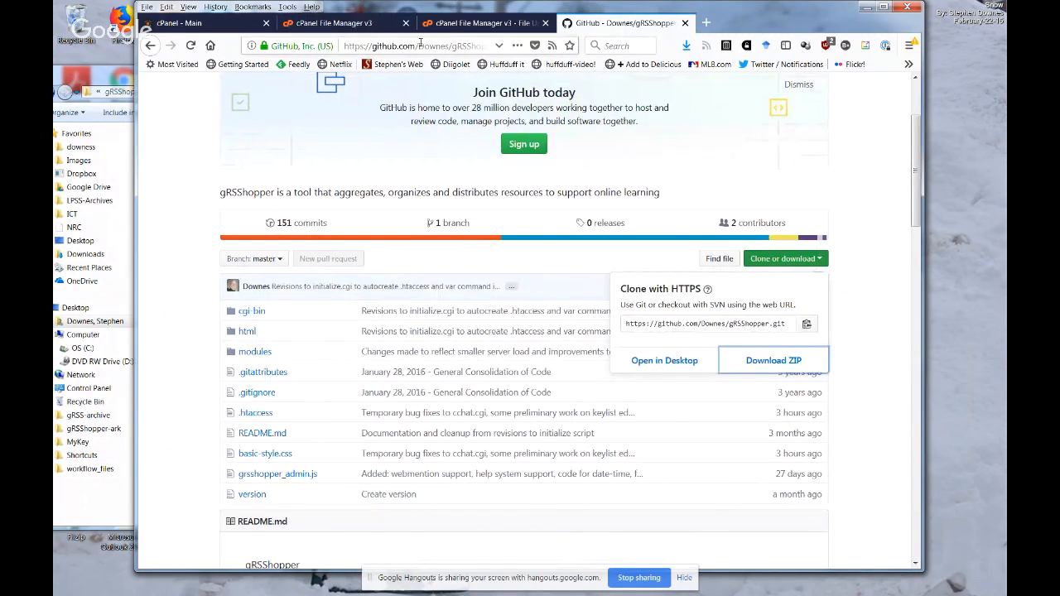
key("ctrl+l")
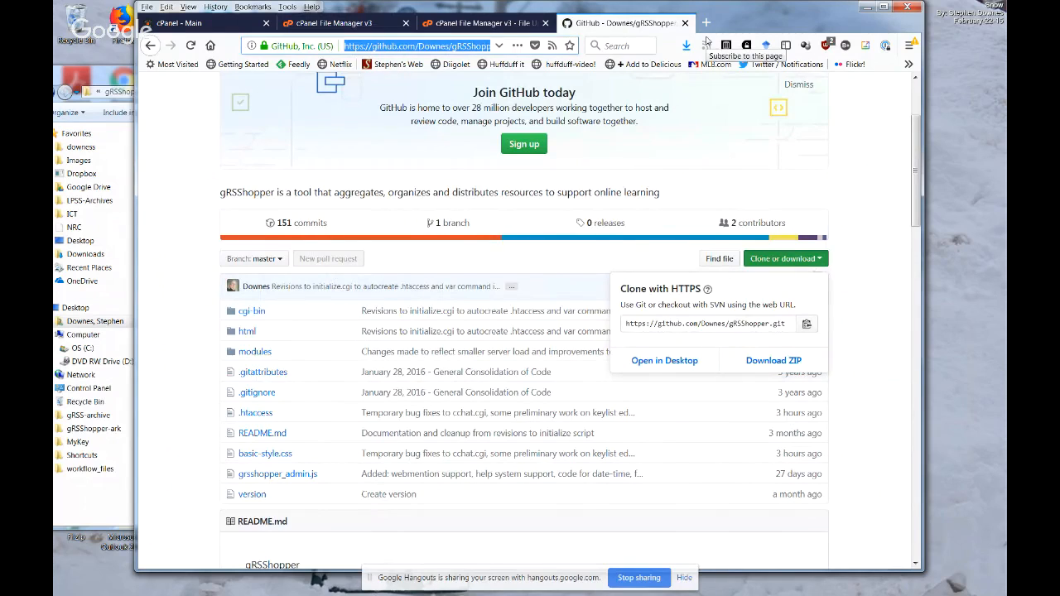
type("https")
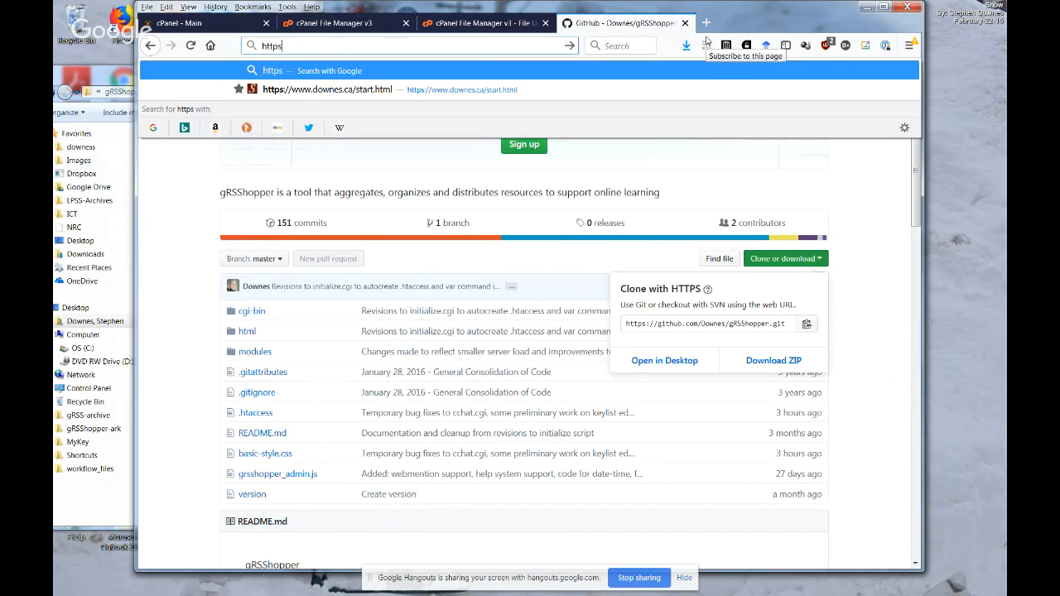
type(":")
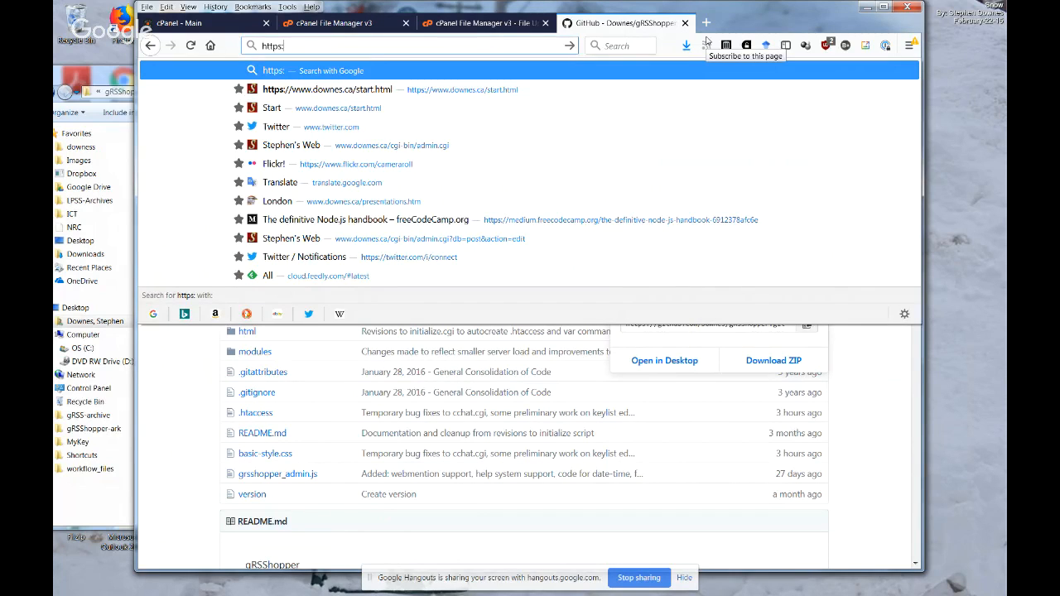
type("//")
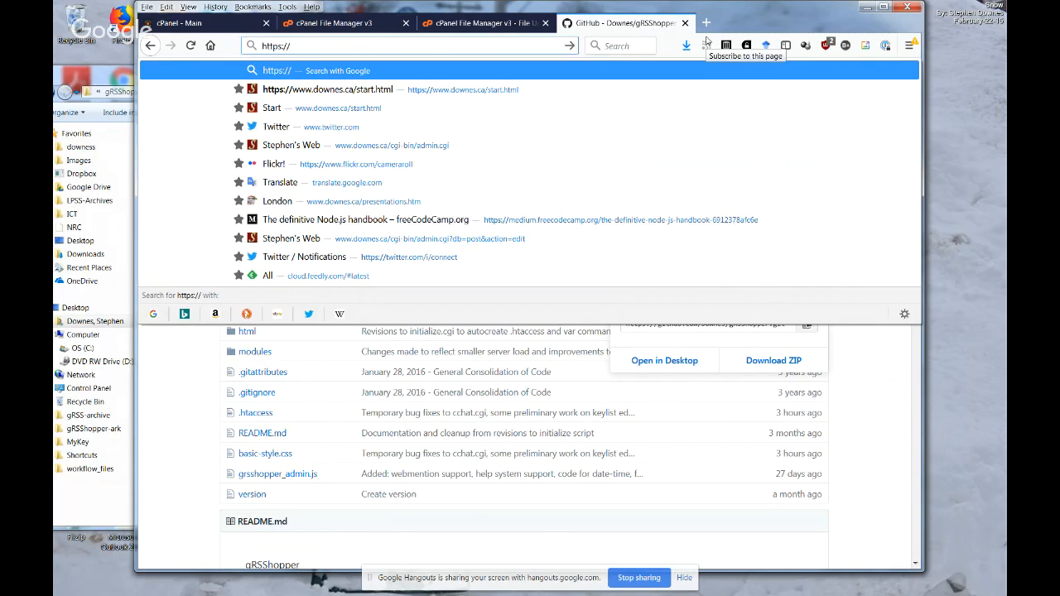
type("re")
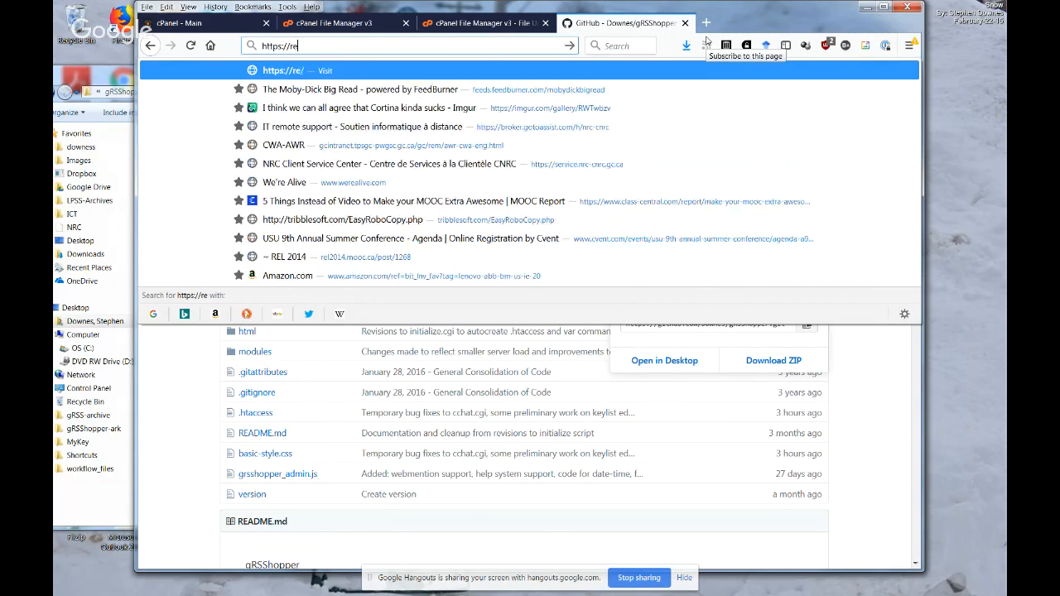
type("l.mooc.ca")
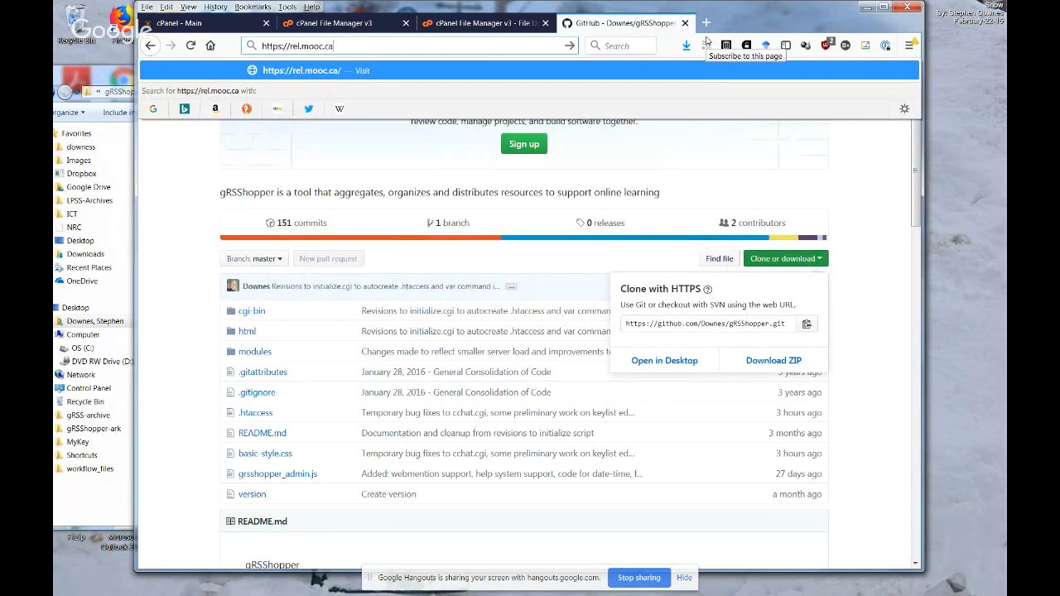
key("Return")
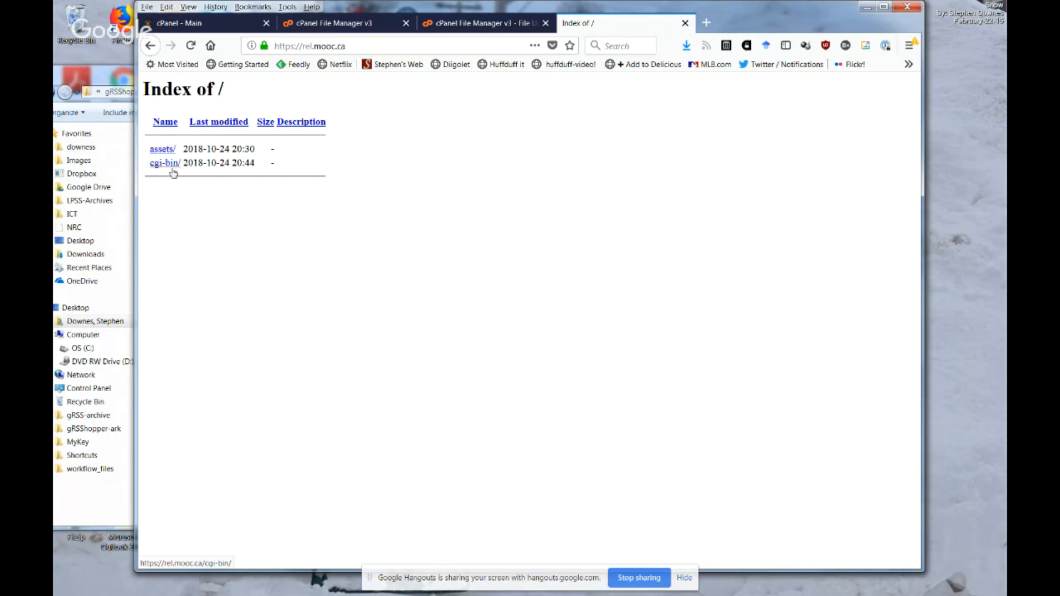
left_click(388, 47)
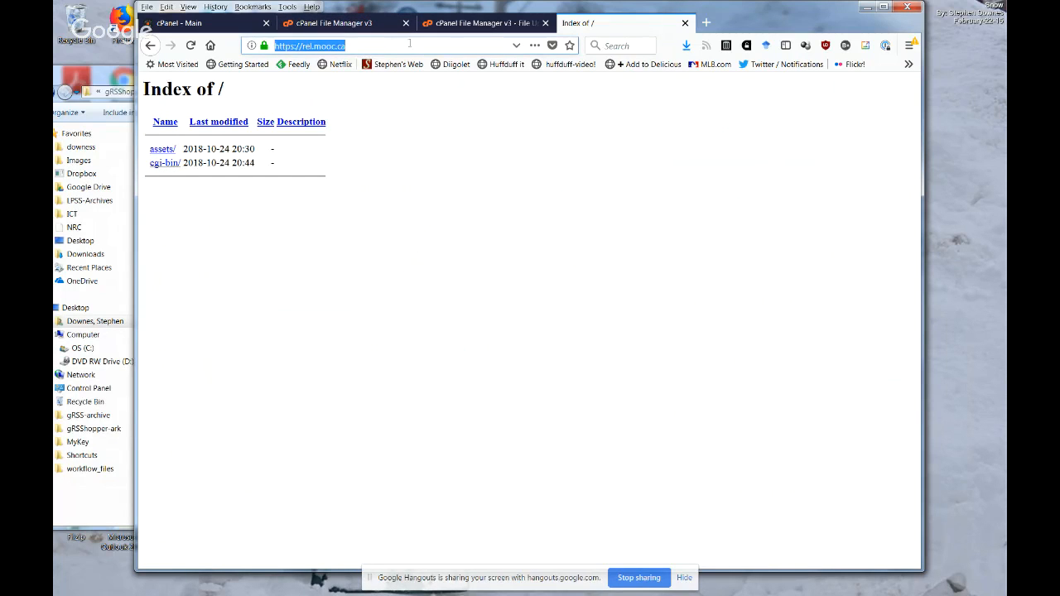
left_click(652, 252)
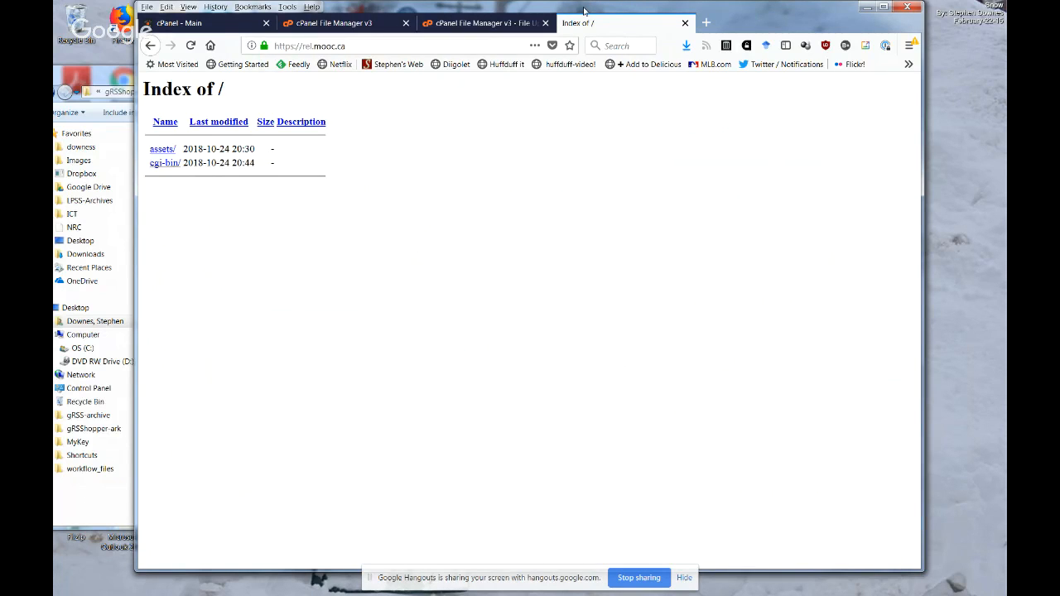
left_click_drag(585, 11, 627, 25)
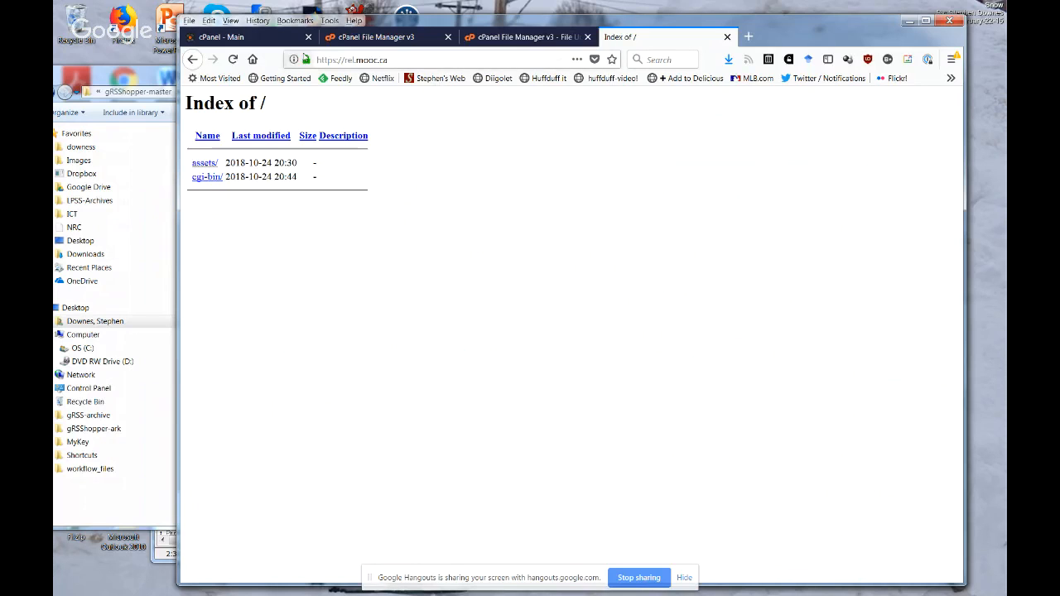
Locate the server_test.cgi script in the File Manager's cgi-bin listing to check its exact file name
left_click(409, 41)
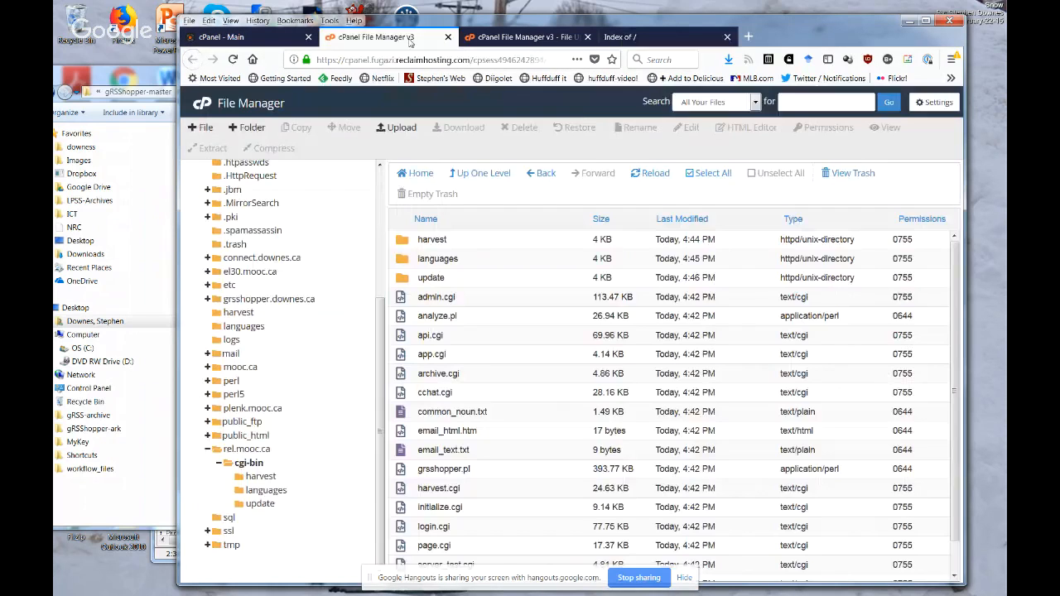
scroll(694, 429, "down", 1)
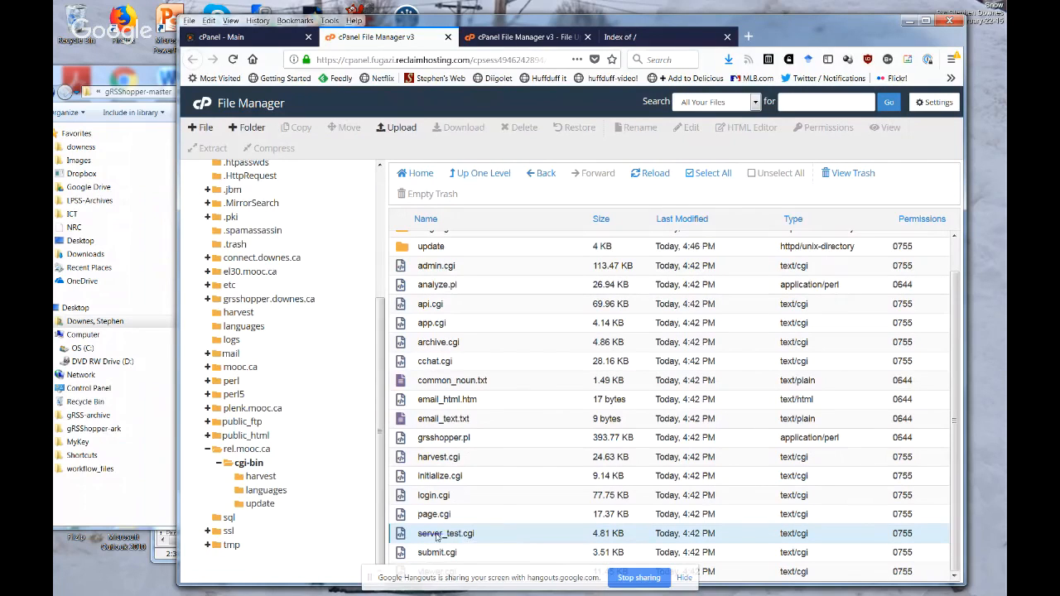
mouse_move(424, 537)
left_mouse_down()
mouse_move(530, 536)
mouse_move(413, 536)
left_mouse_up()
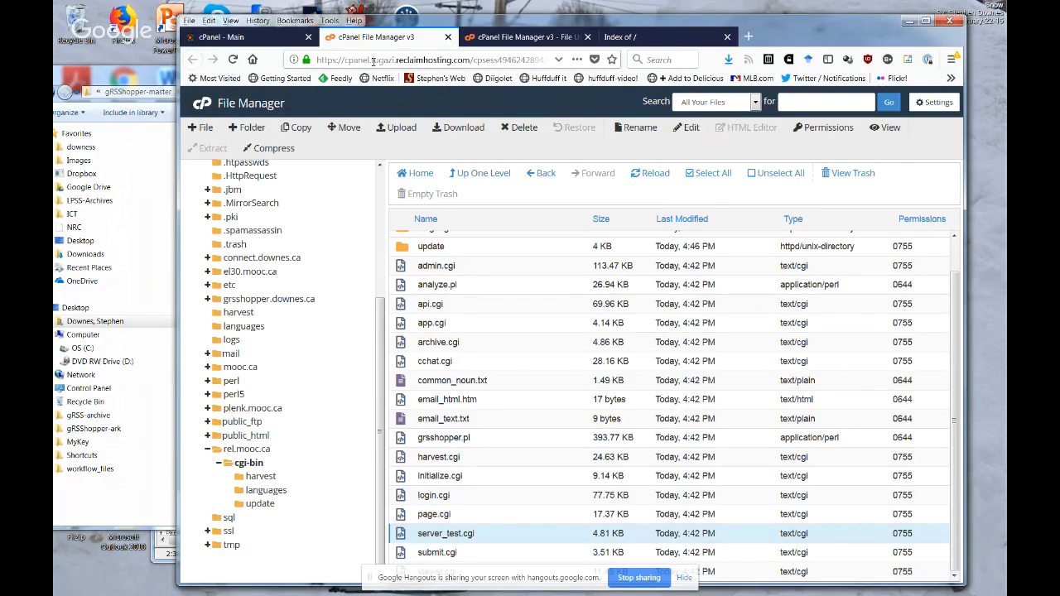
left_click(630, 36)
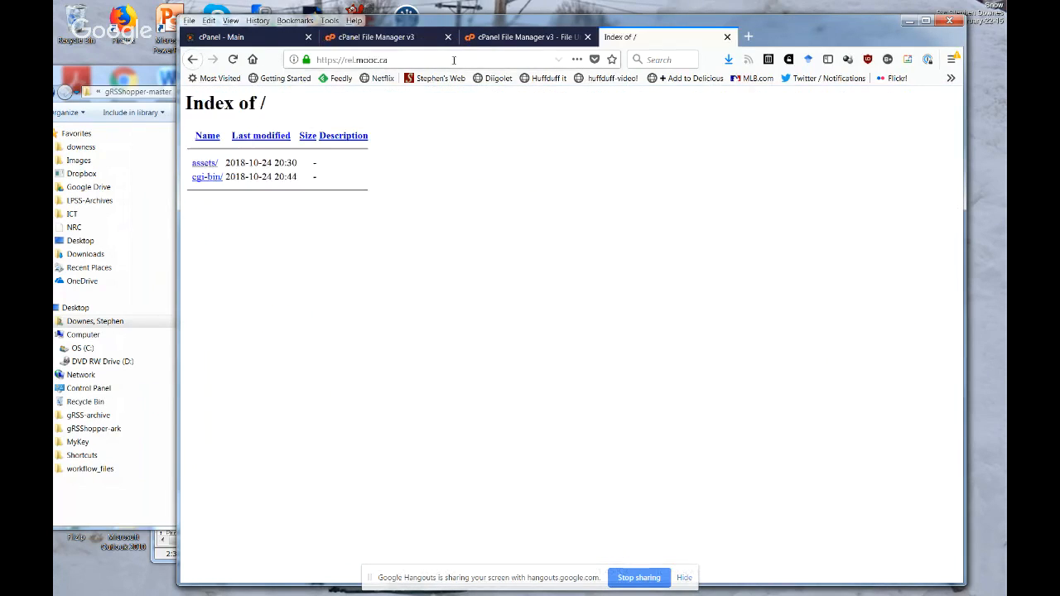
left_click(409, 61)
left_click(421, 61)
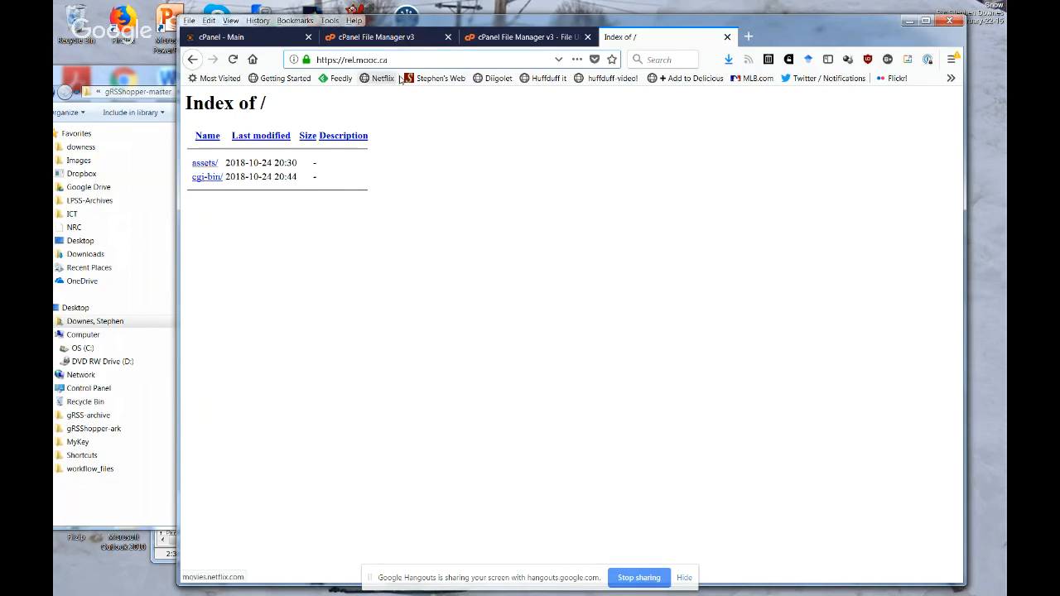
type("/cgi-bin")
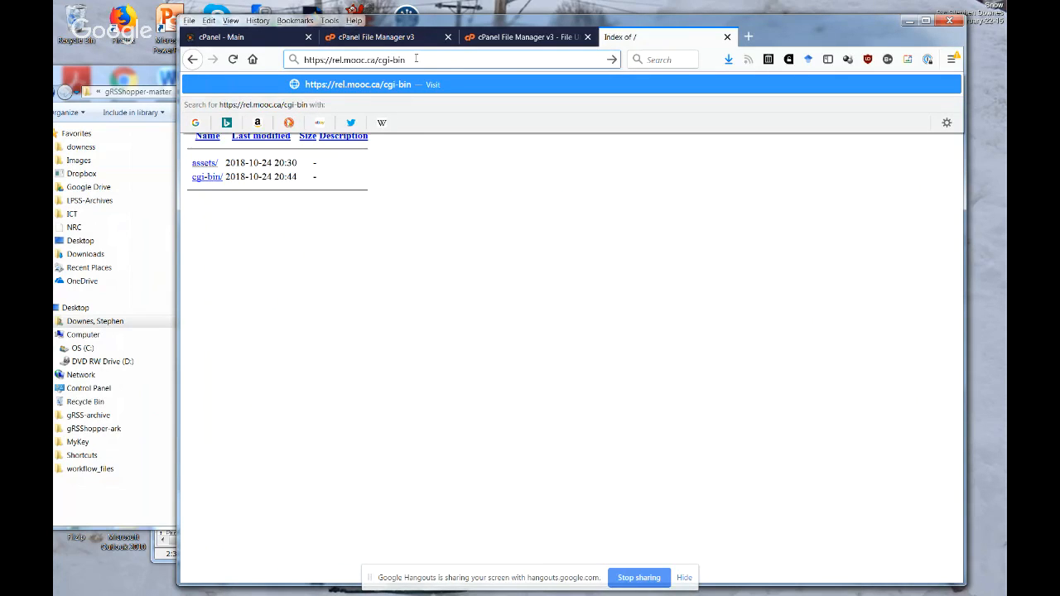
type("/server_test")
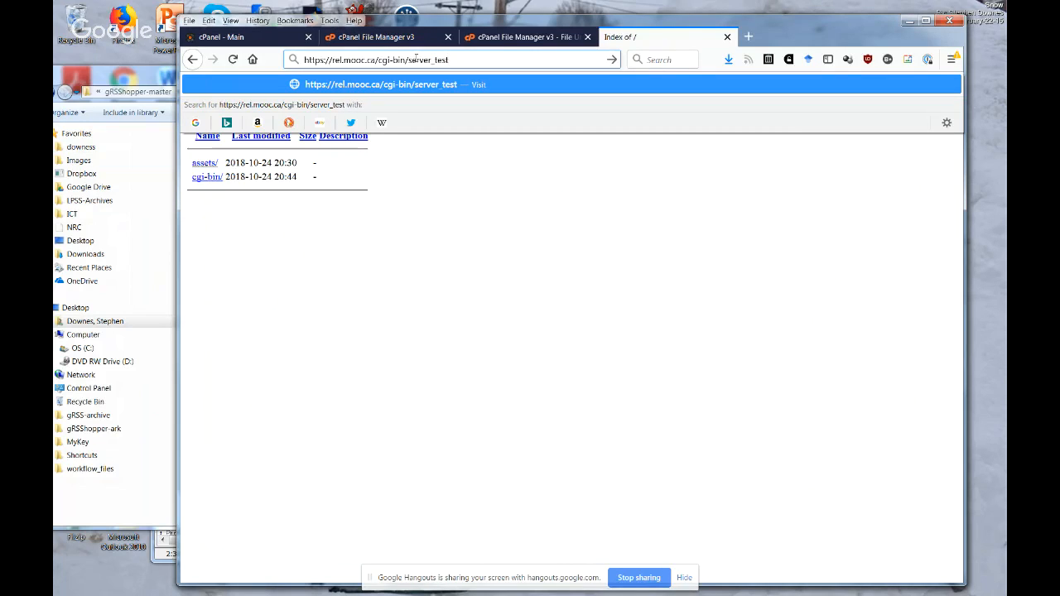
type(".cgi")
key("Return")
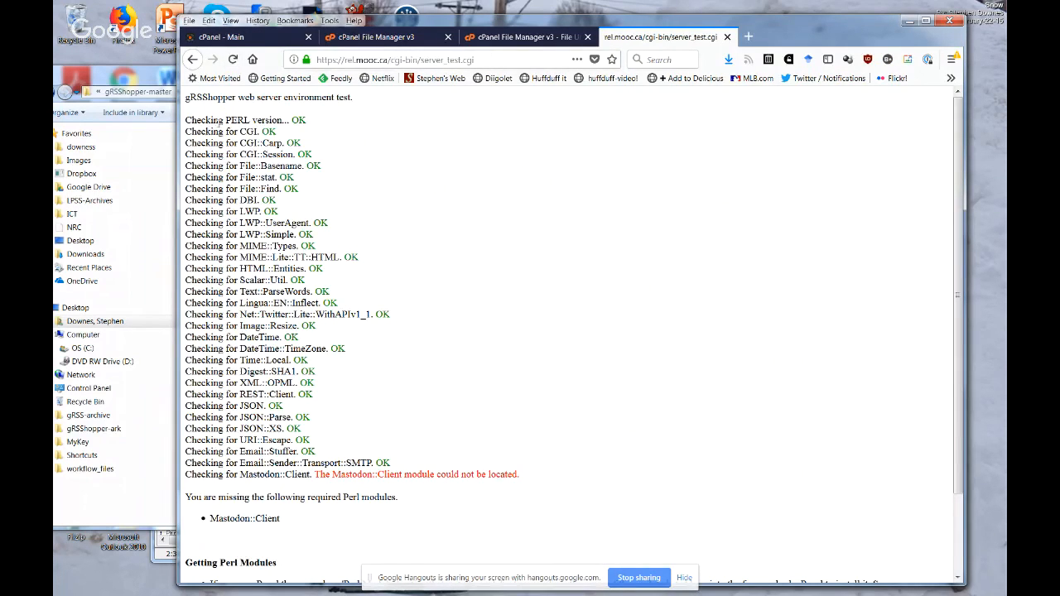
left_click_drag(218, 122, 375, 400)
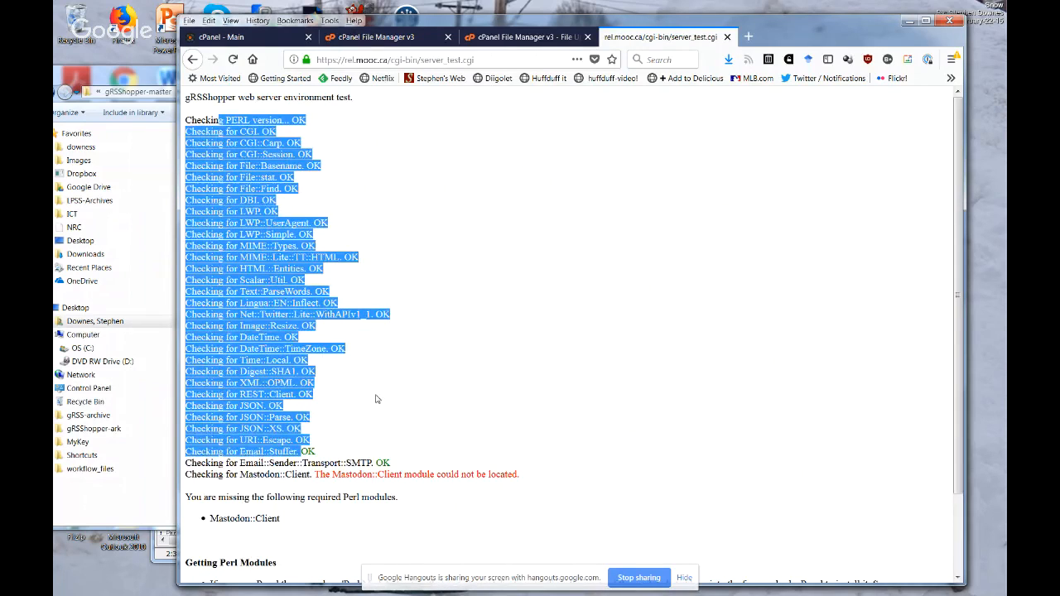
left_click(375, 400)
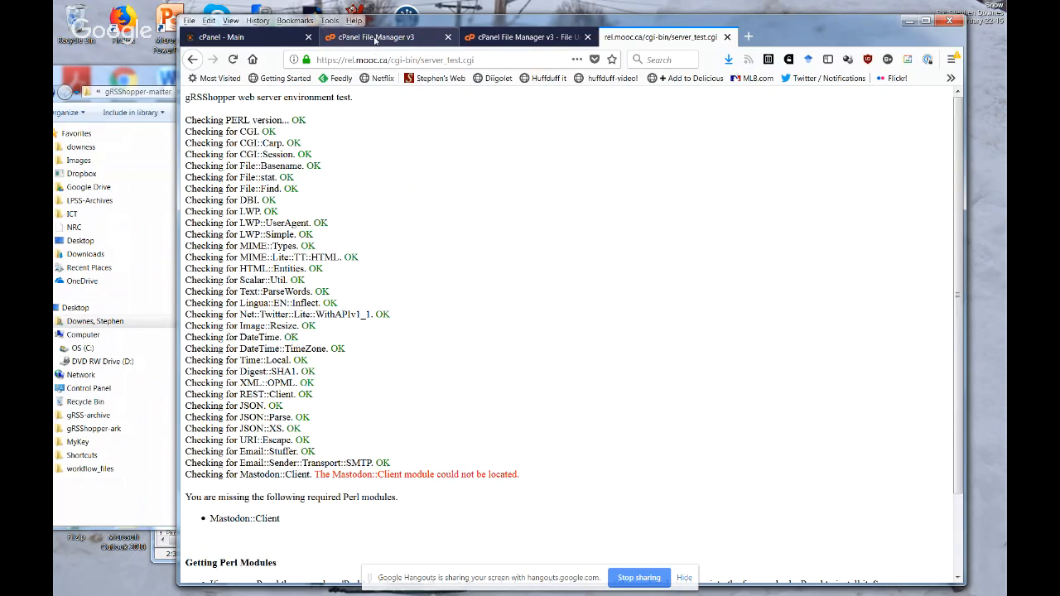
Return to the Reclaim Hosting cPanel page and reload its home page
left_click(375, 42)
left_click(534, 42)
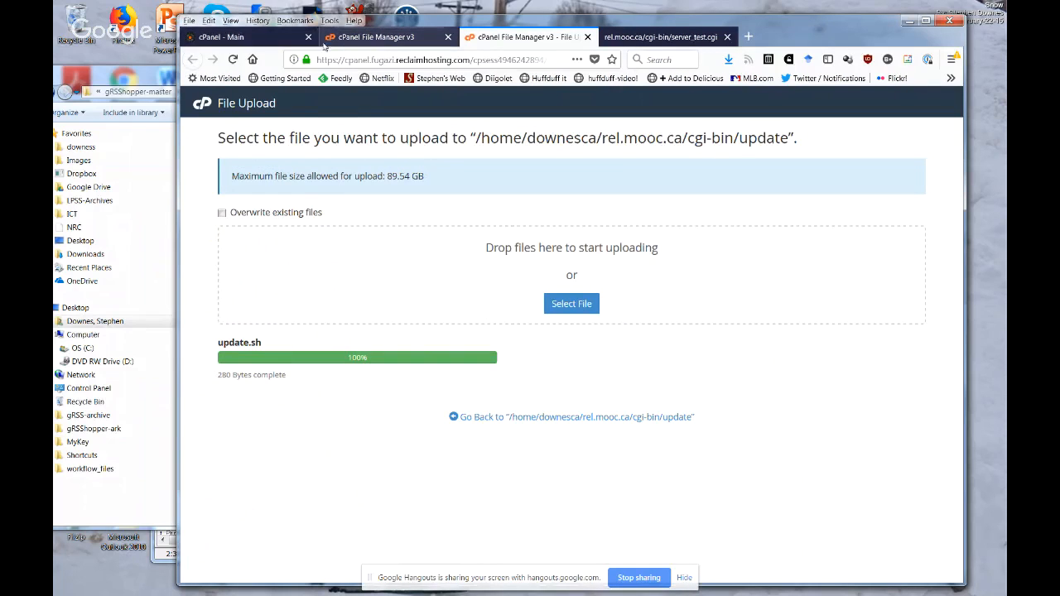
left_click(240, 38)
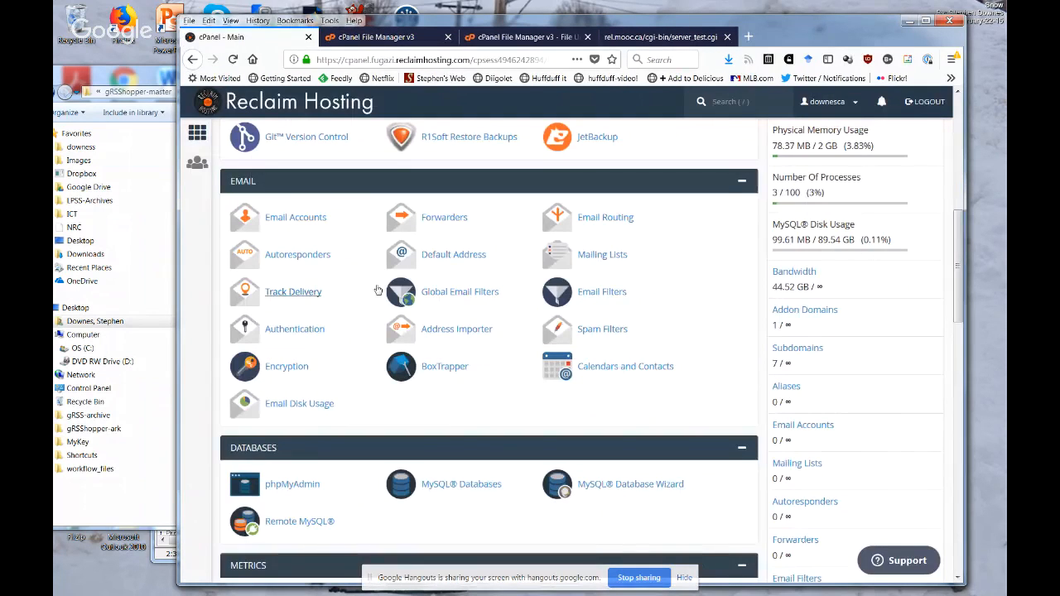
scroll(370, 287, "up", 5)
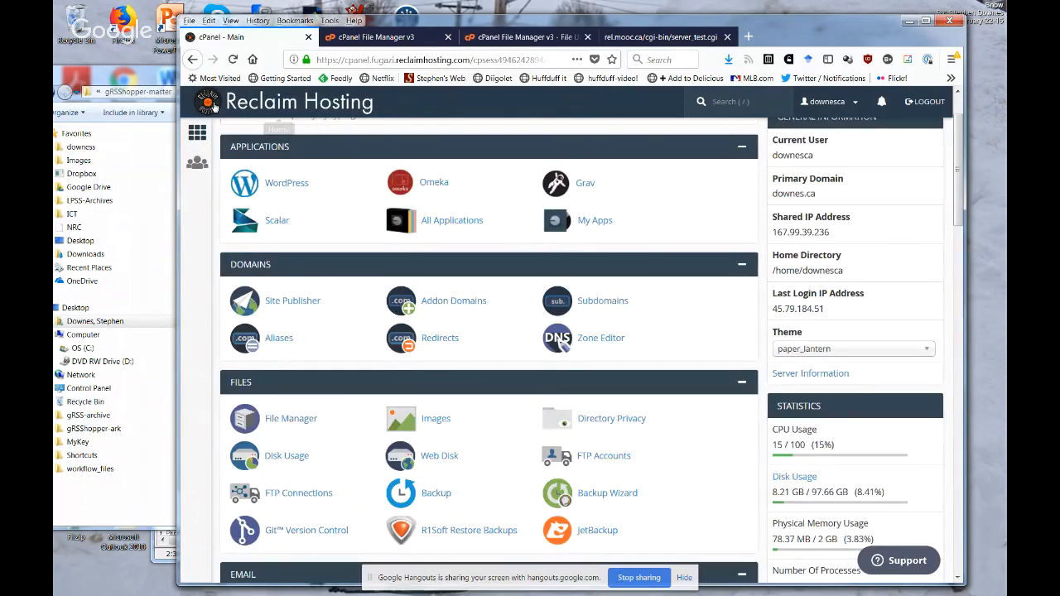
left_click(265, 116)
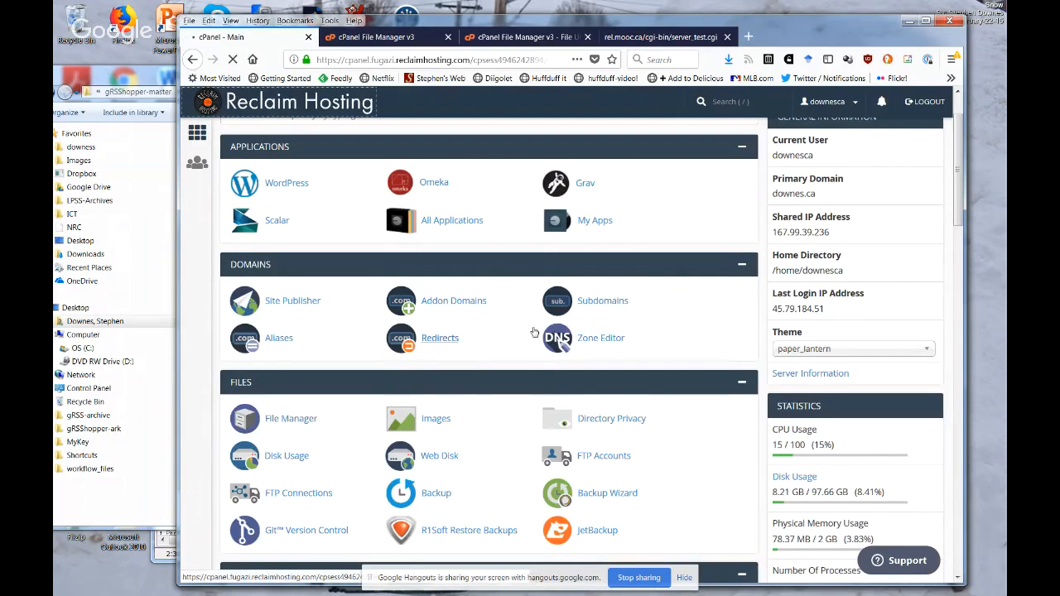
Find the Perl Modules tool among cPanel's Software tools and open its installer page
scroll(535, 332, "down", 3)
scroll(525, 327, "down", 7)
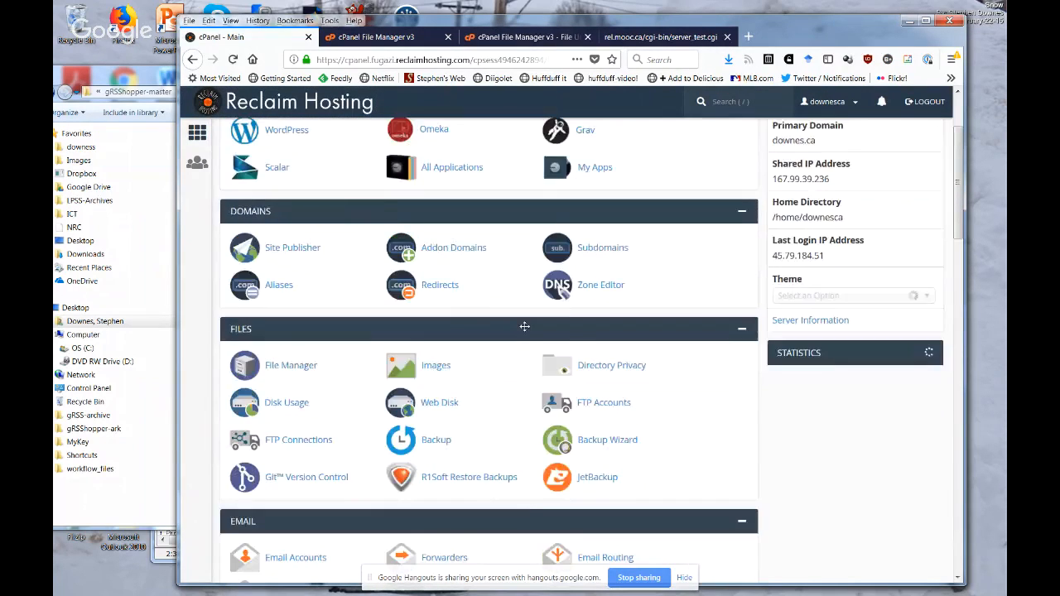
scroll(492, 335, "down", 7)
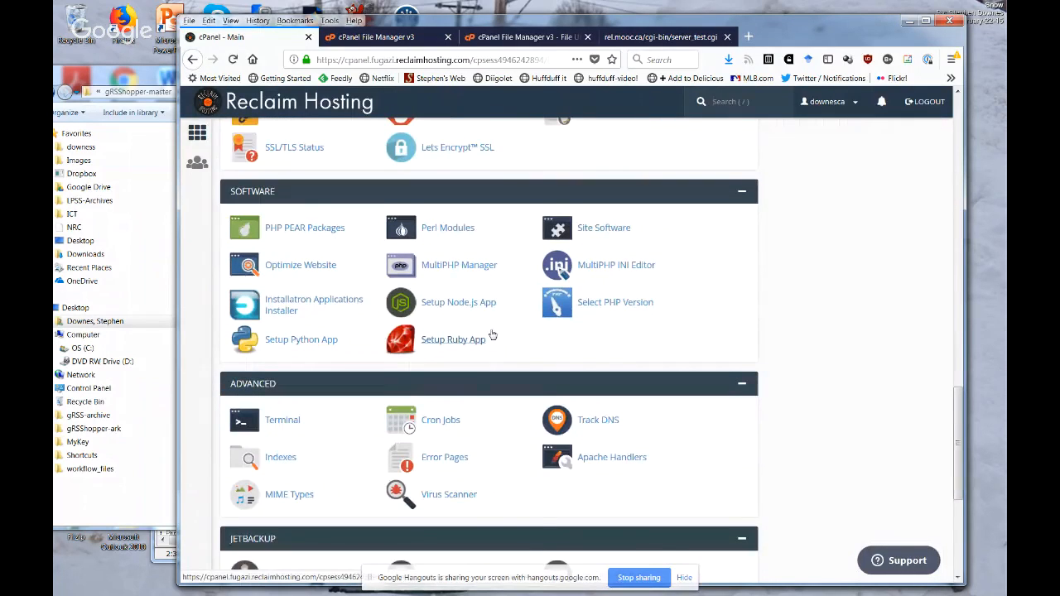
scroll(492, 333, "down", 1)
scroll(491, 331, "down", 3)
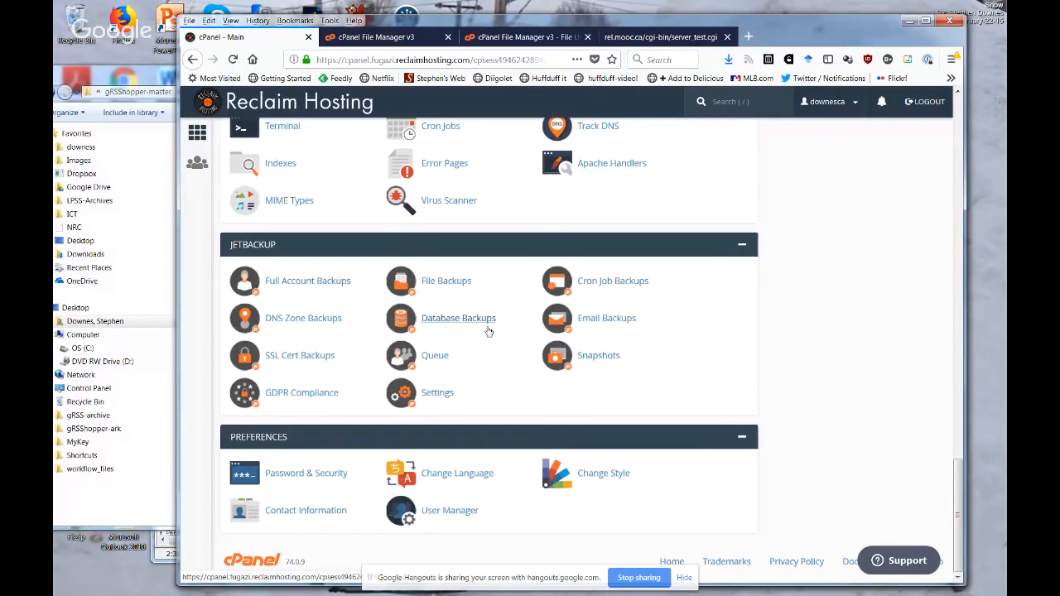
scroll(492, 334, "up", 2)
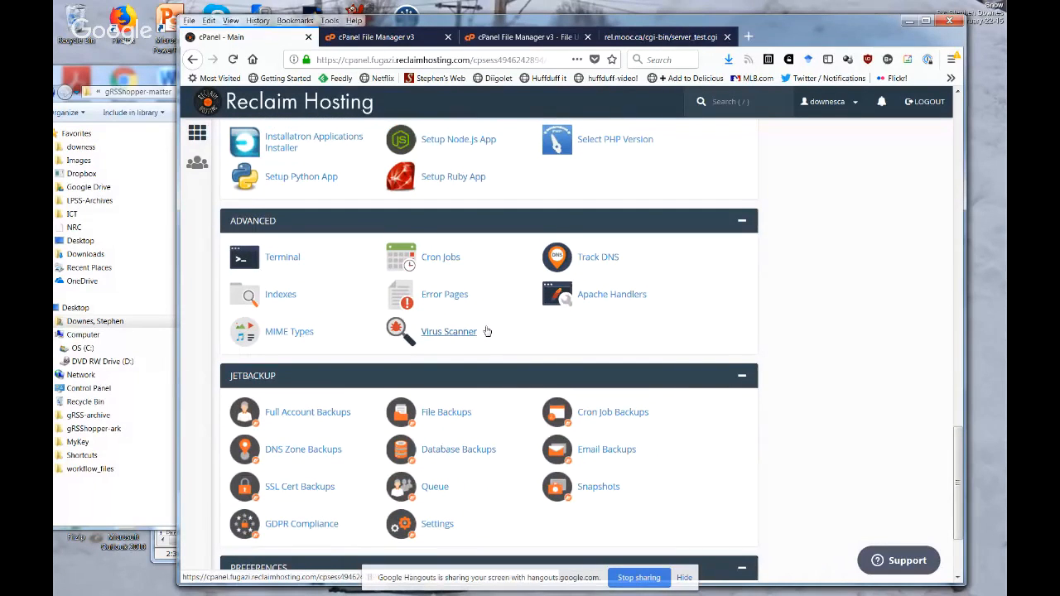
scroll(488, 332, "up", 3)
scroll(488, 331, "up", 1)
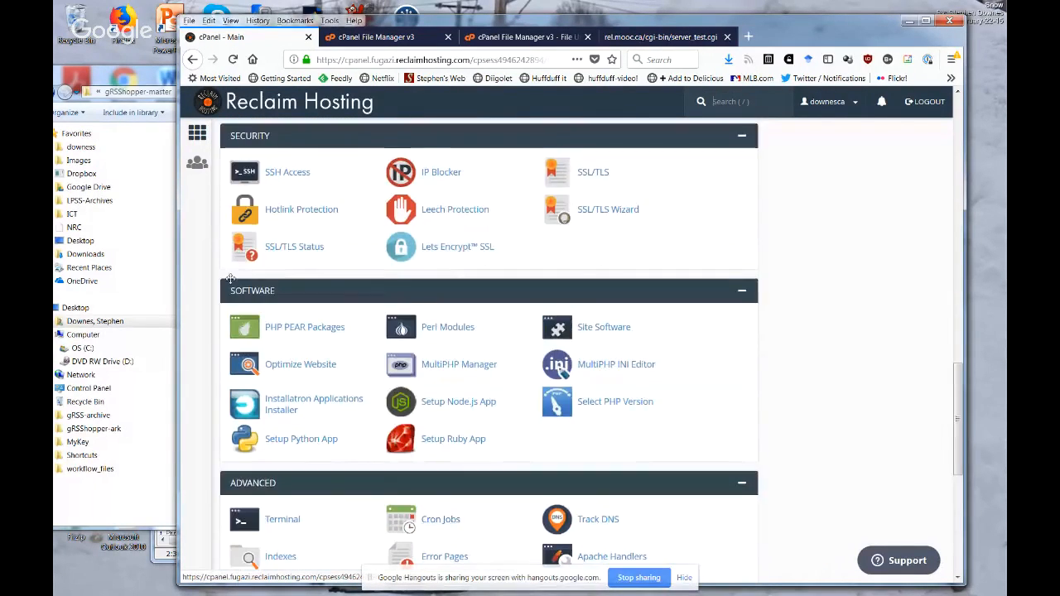
left_click(434, 328)
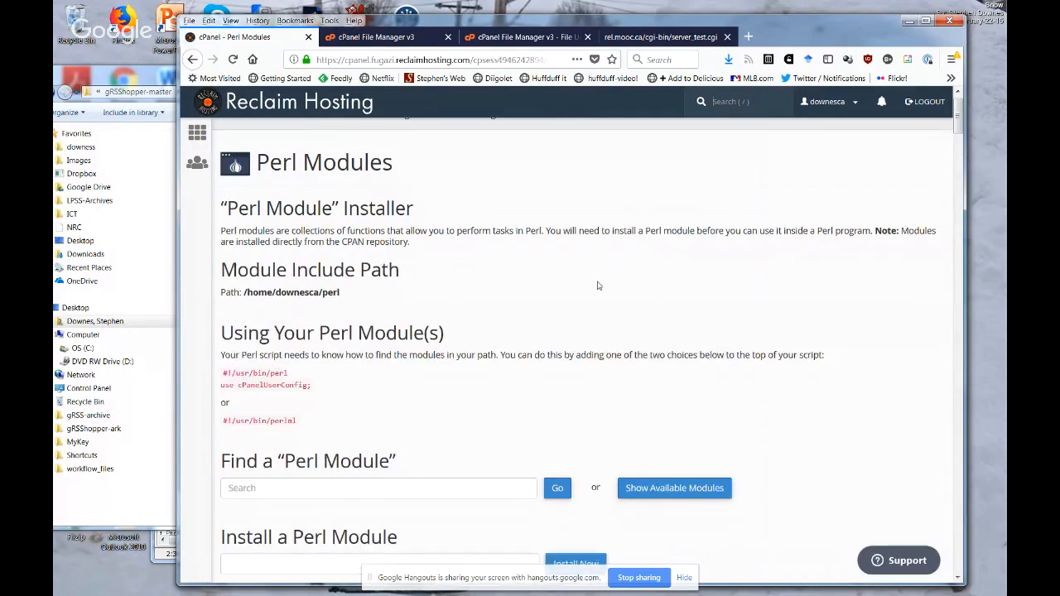
Copy the missing module name Mastodon::Client from the server_test.cgi results page
scroll(596, 284, "down", 2)
left_click(660, 36)
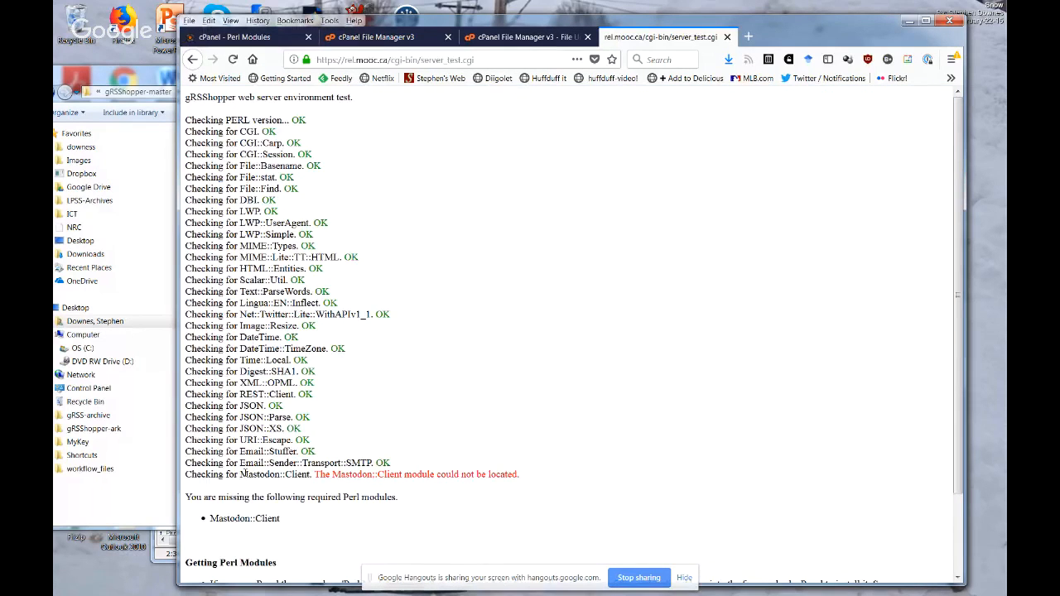
left_click_drag(240, 475, 312, 476)
right_click(304, 475)
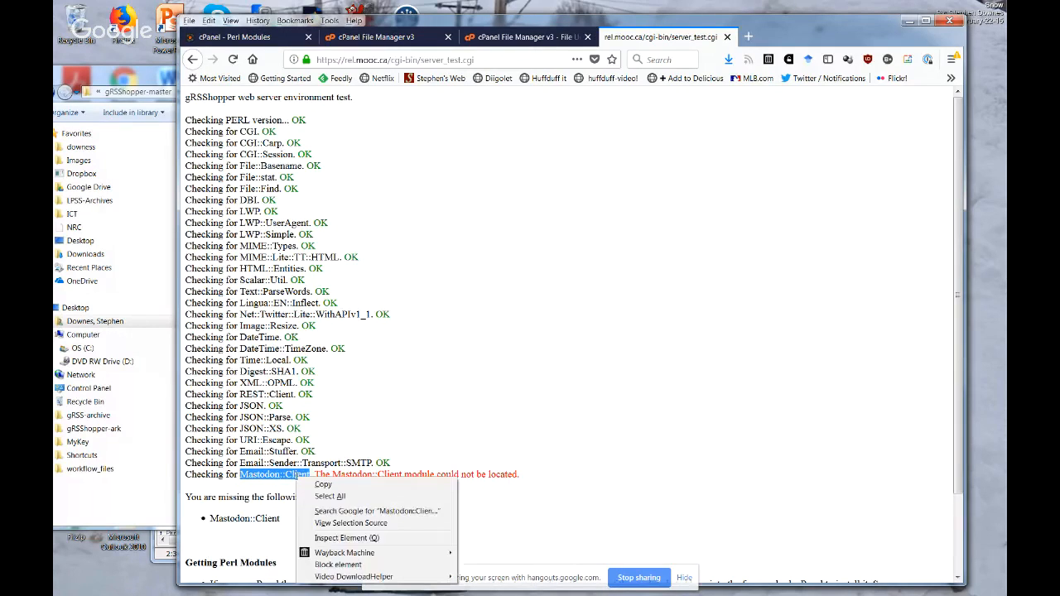
left_click(331, 485)
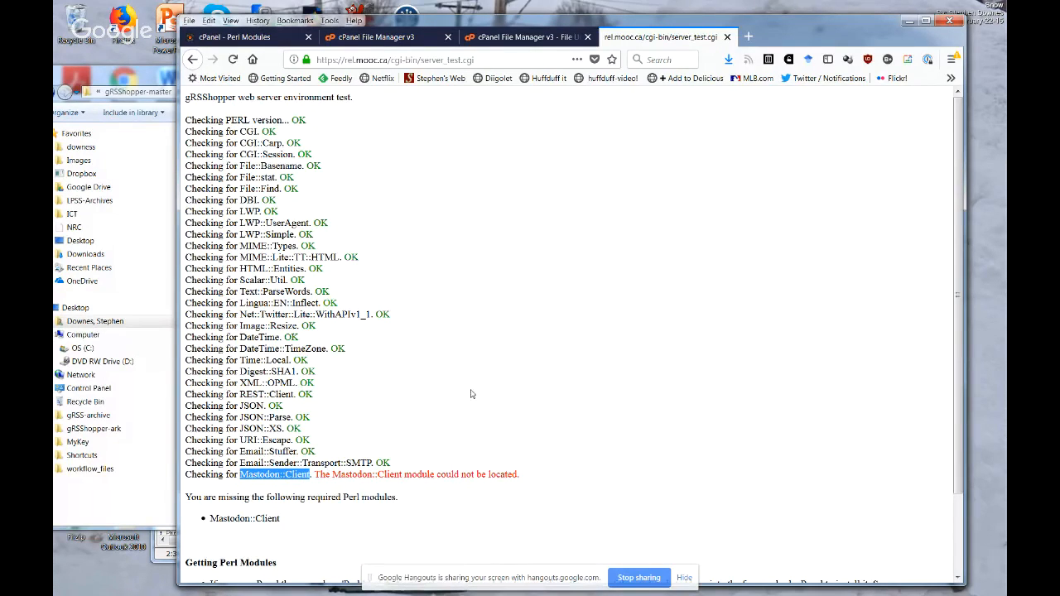
Return to the Perl Modules page and enter Mastodon::Client as the Perl module to install
left_click(375, 37)
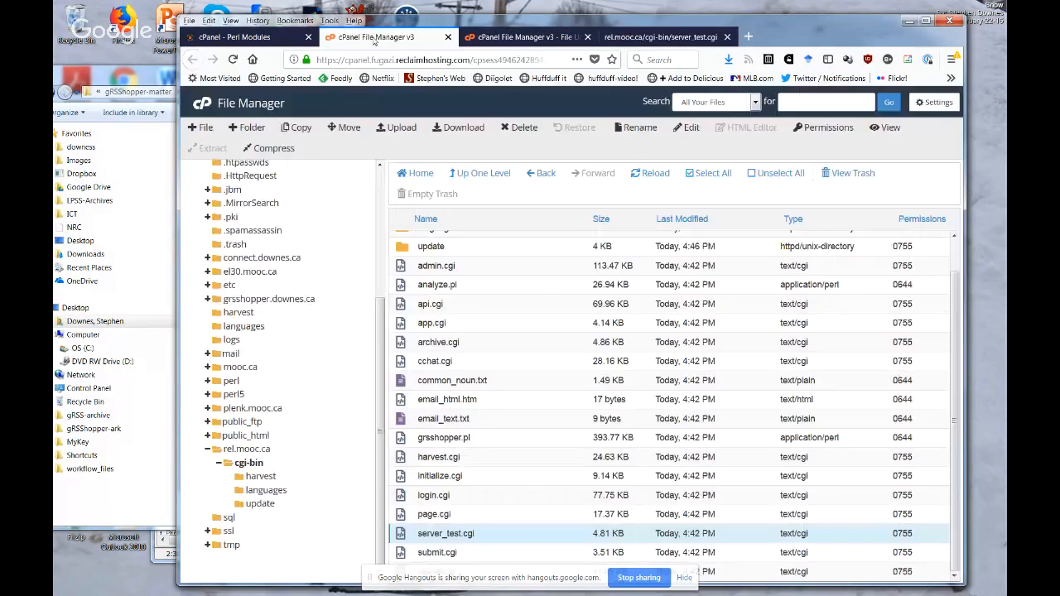
left_click(493, 38)
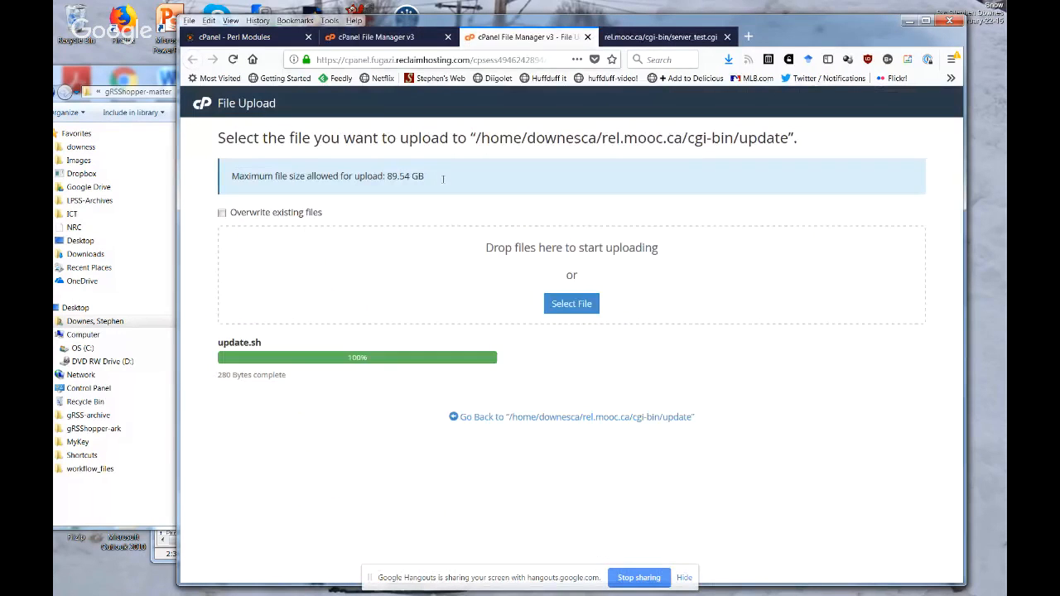
left_click(250, 40)
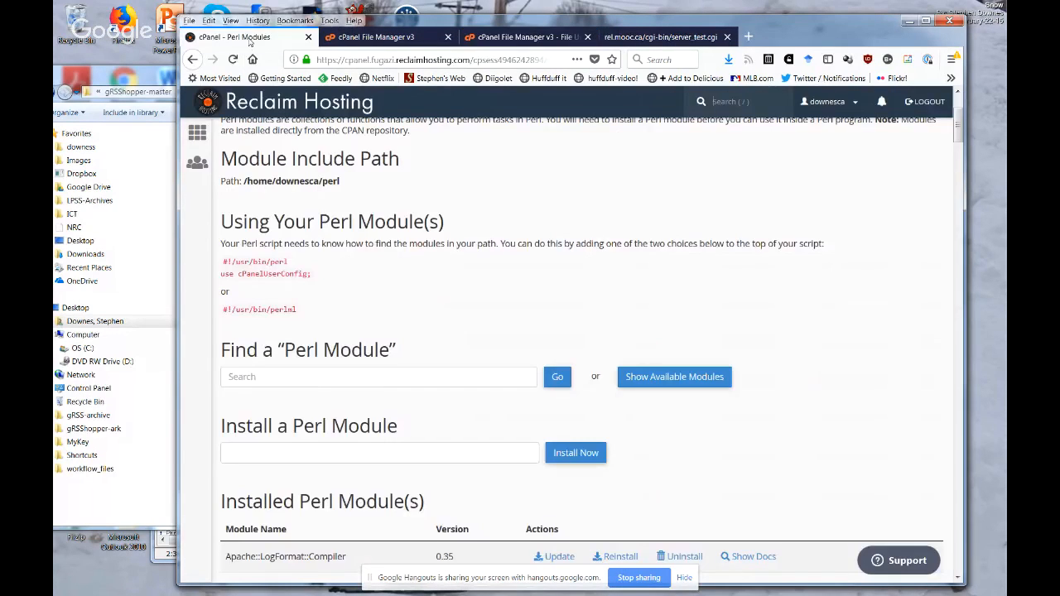
left_click(317, 455)
right_click(318, 454)
left_click(356, 338)
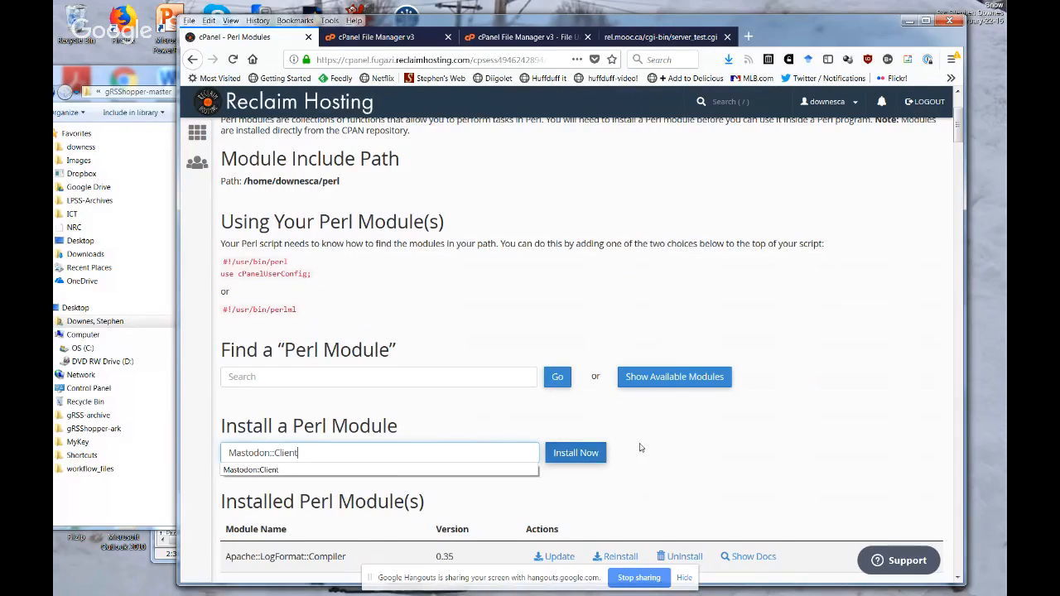
Examine the installed Perl modules list and the install section that holds the Mastodon::Client entry
scroll(640, 448, "down", 5)
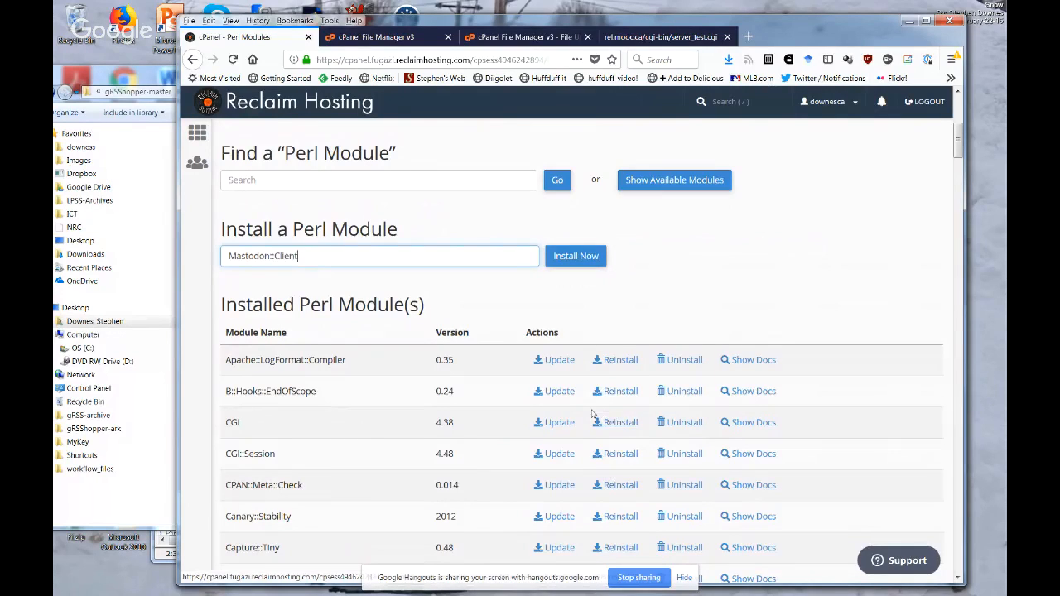
left_click(710, 284)
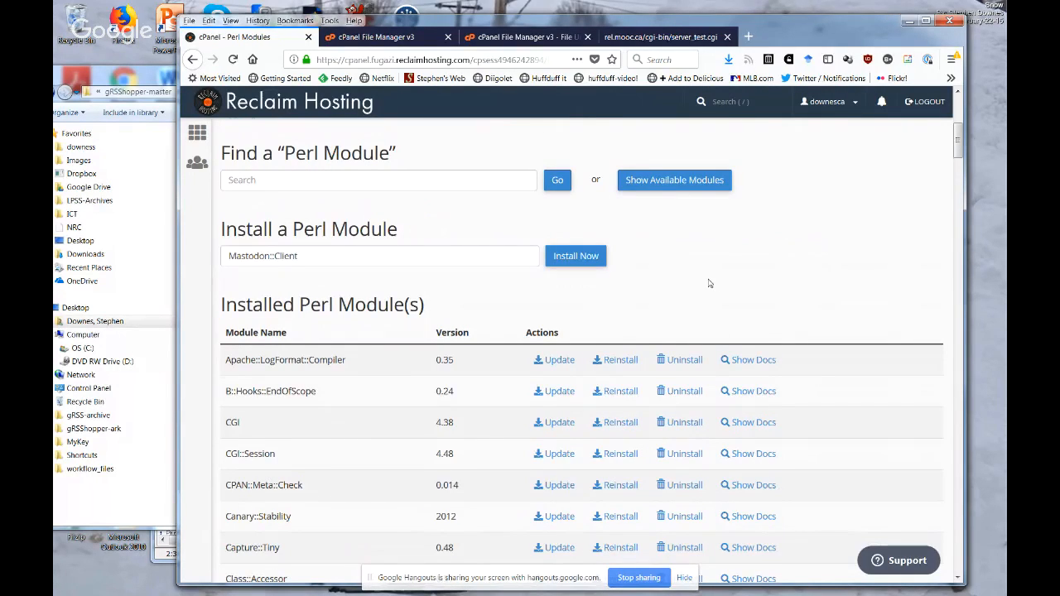
scroll(710, 283, "down", 3)
scroll(710, 352, "down", 4)
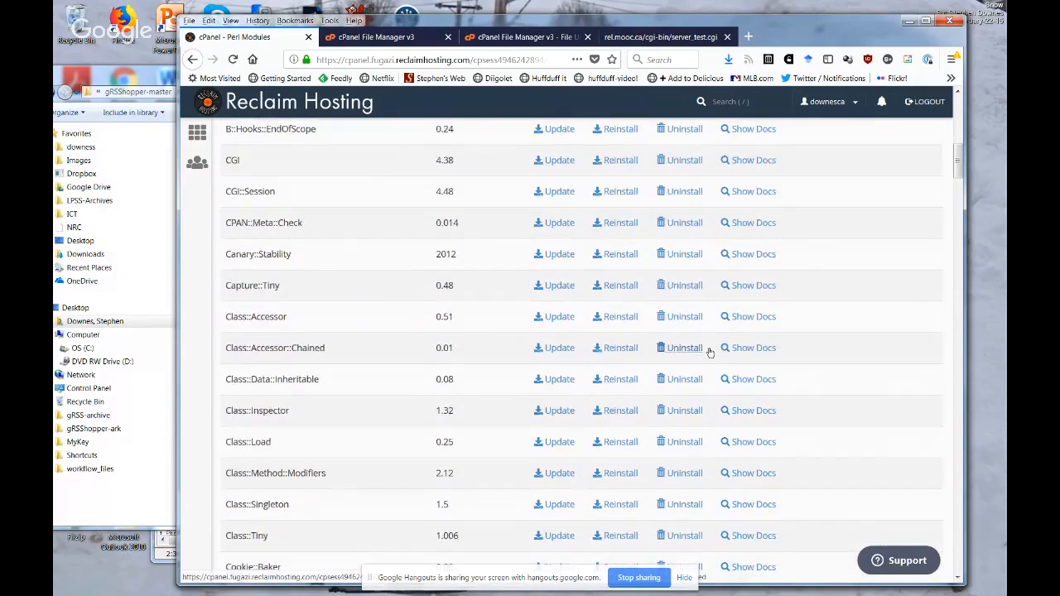
scroll(710, 352, "up", 5)
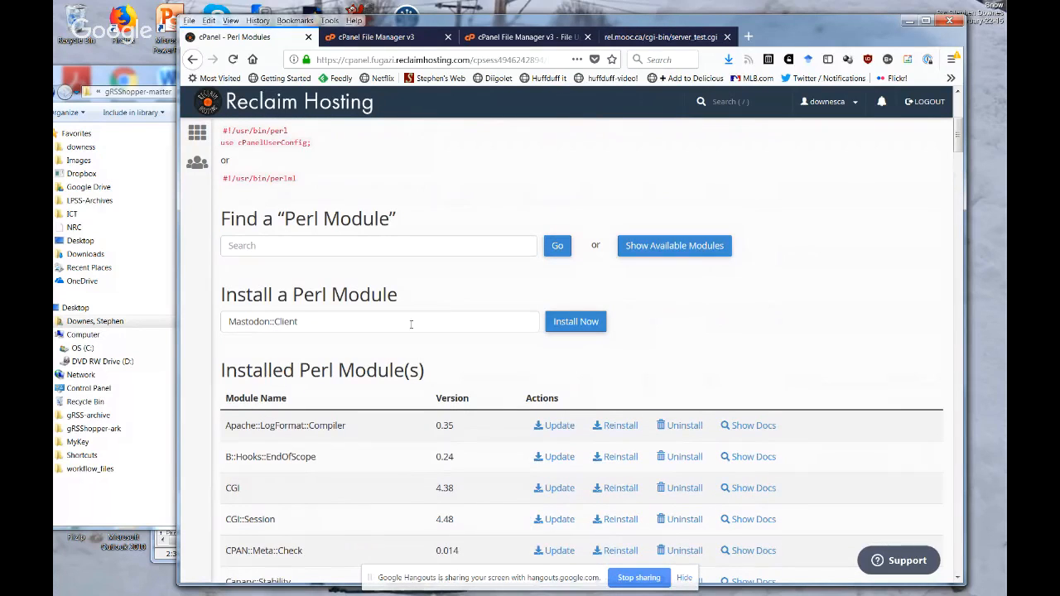
left_click(304, 329)
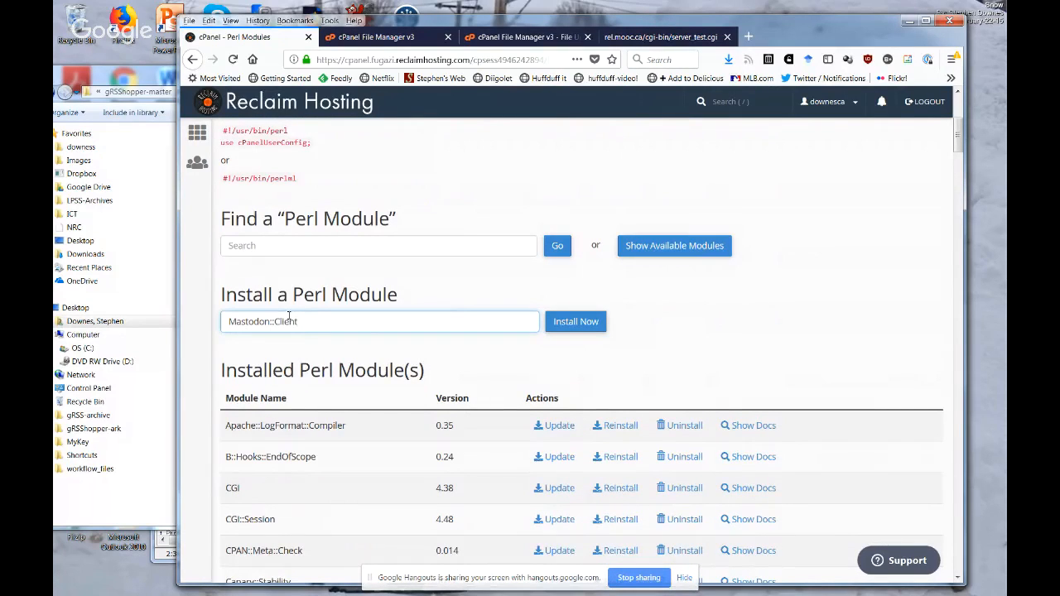
left_click(781, 326)
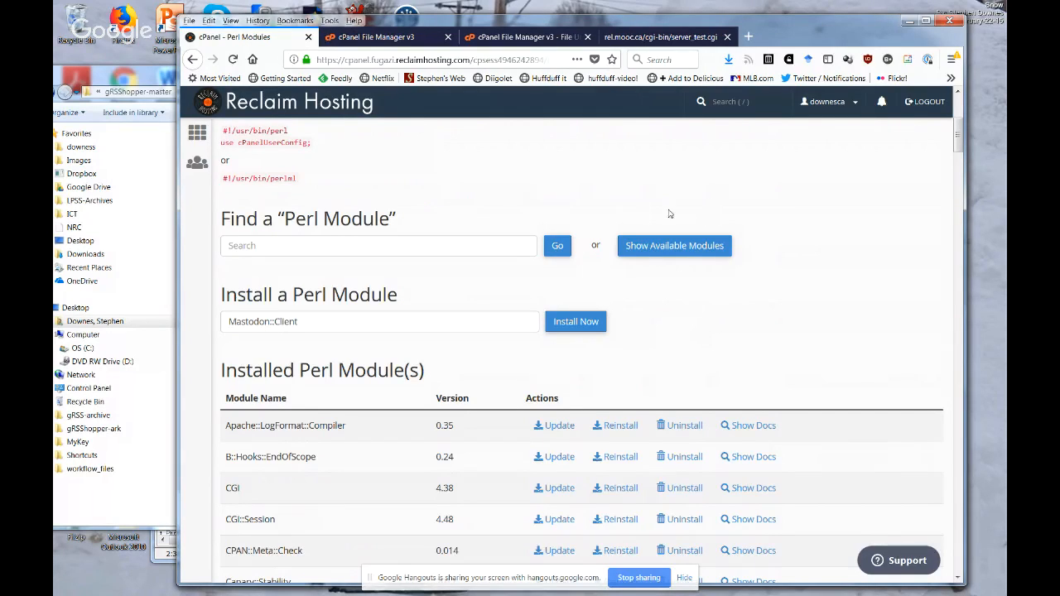
scroll(836, 217, "down", 2)
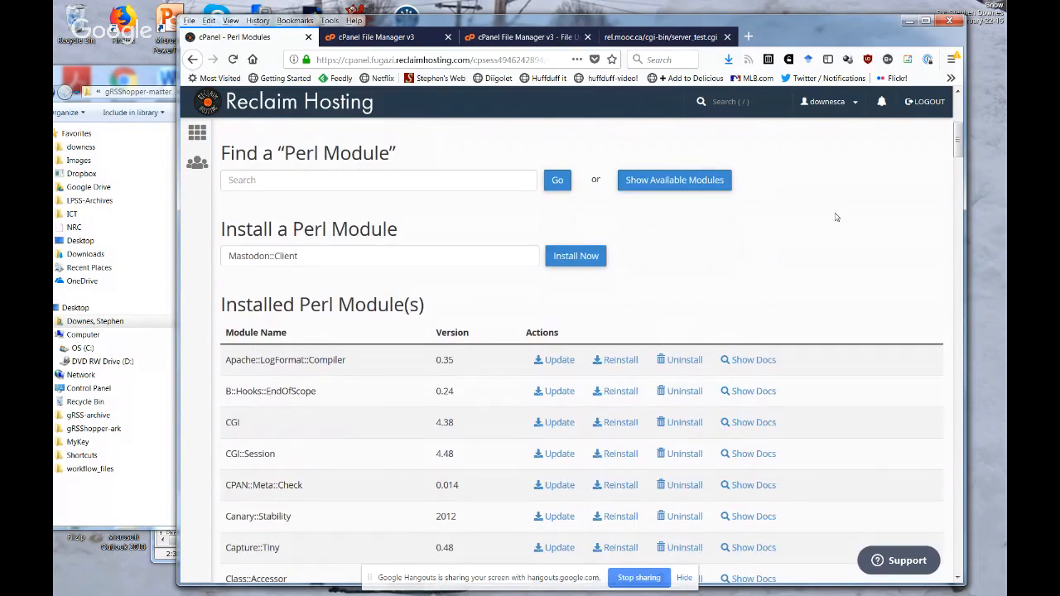
scroll(836, 217, "down", 3)
scroll(837, 217, "down", 6)
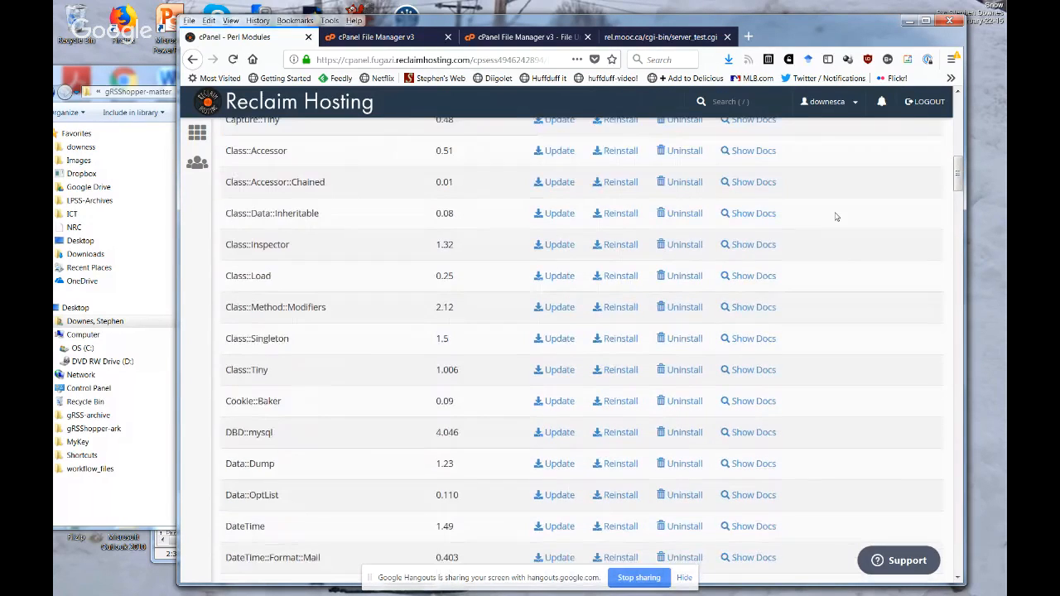
scroll(812, 268, "down", 10)
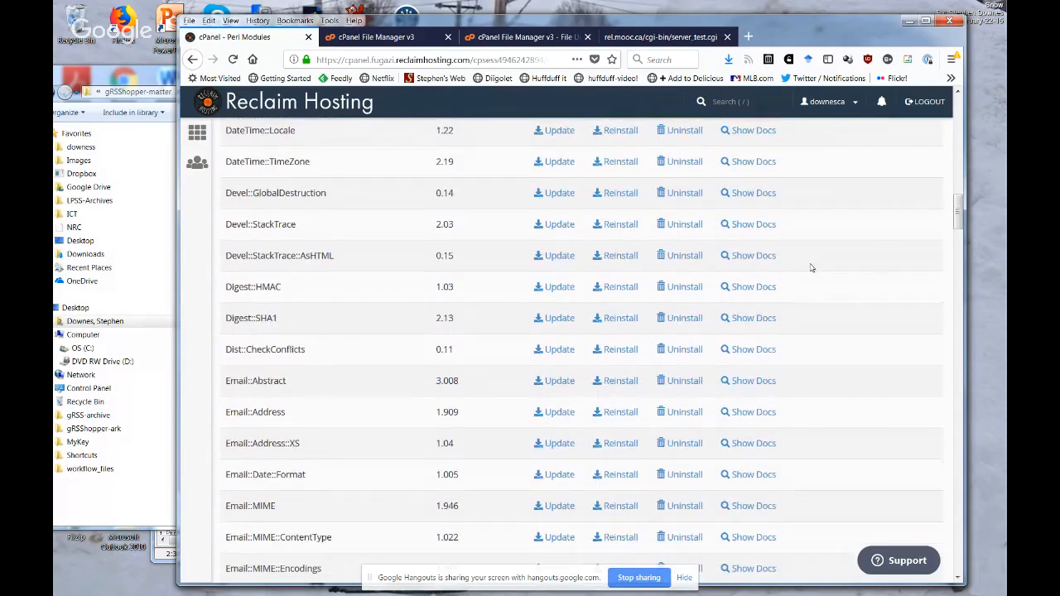
scroll(497, 301, "down", 4)
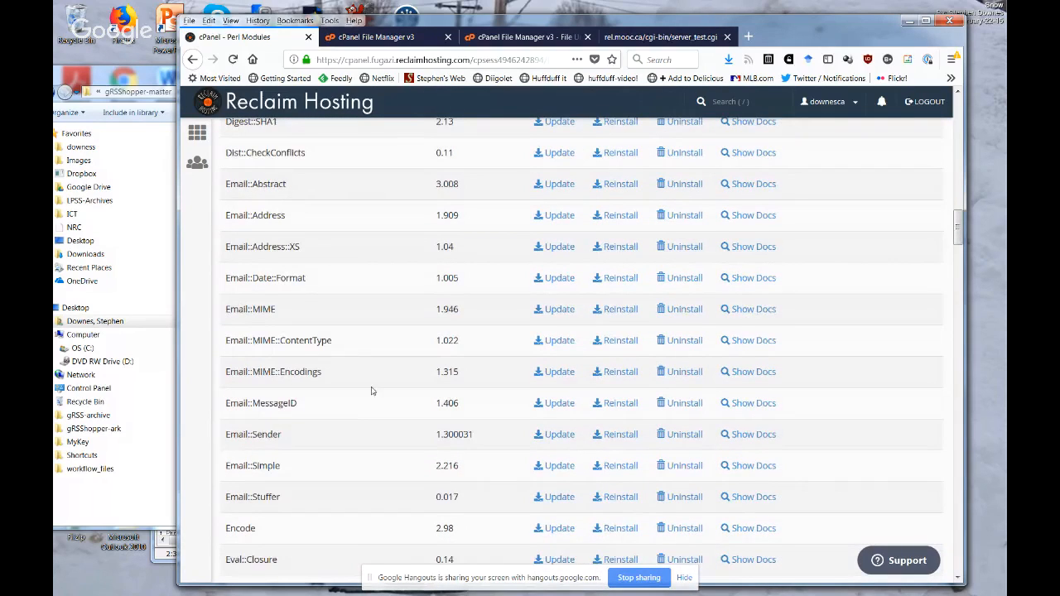
scroll(372, 389, "down", 1)
scroll(372, 385, "down", 14)
scroll(372, 384, "up", 18)
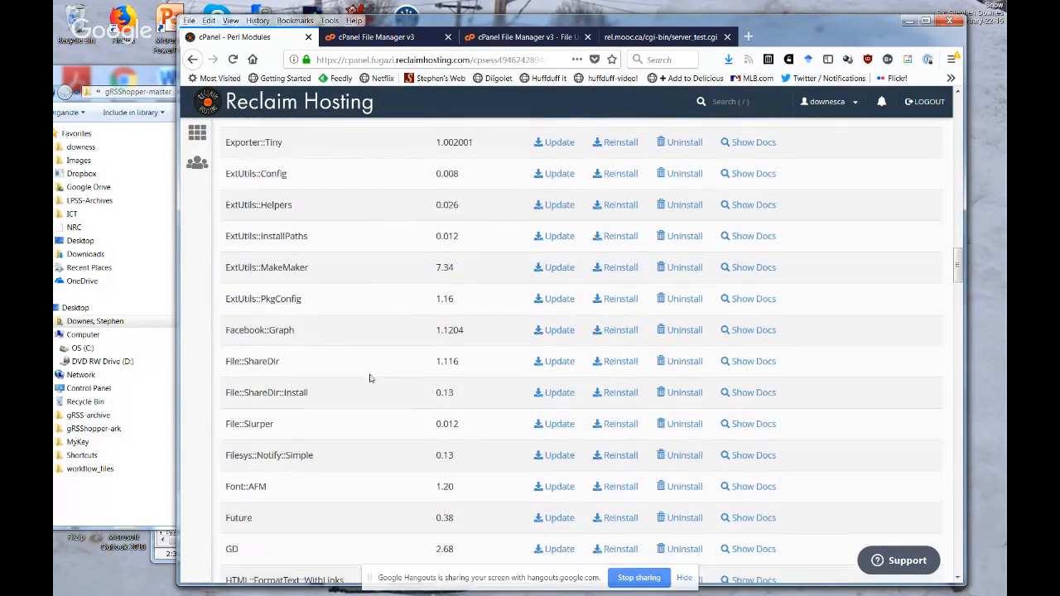
scroll(370, 375, "up", 20)
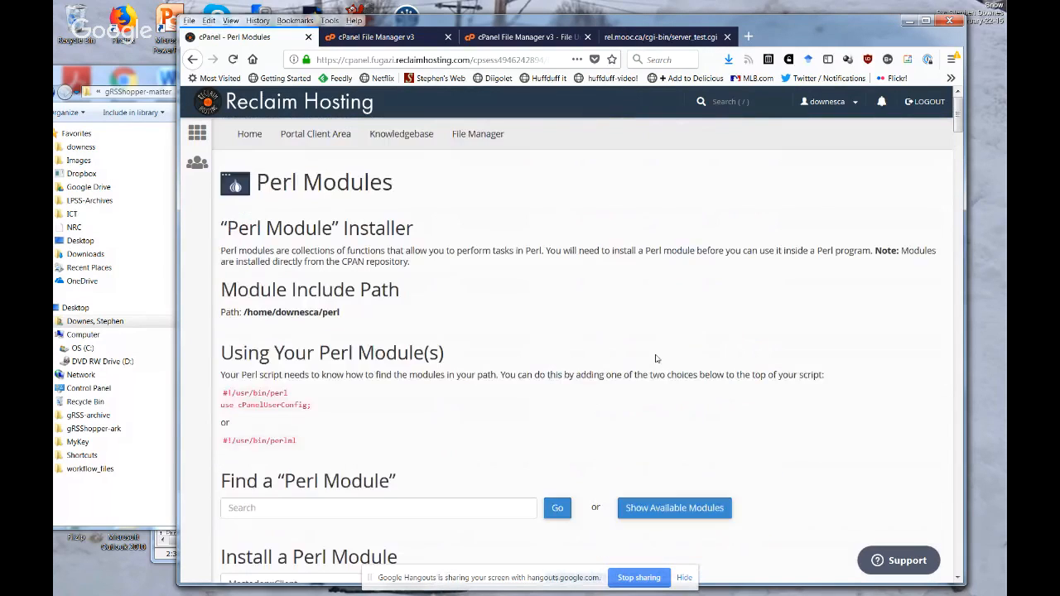
scroll(656, 359, "down", 1)
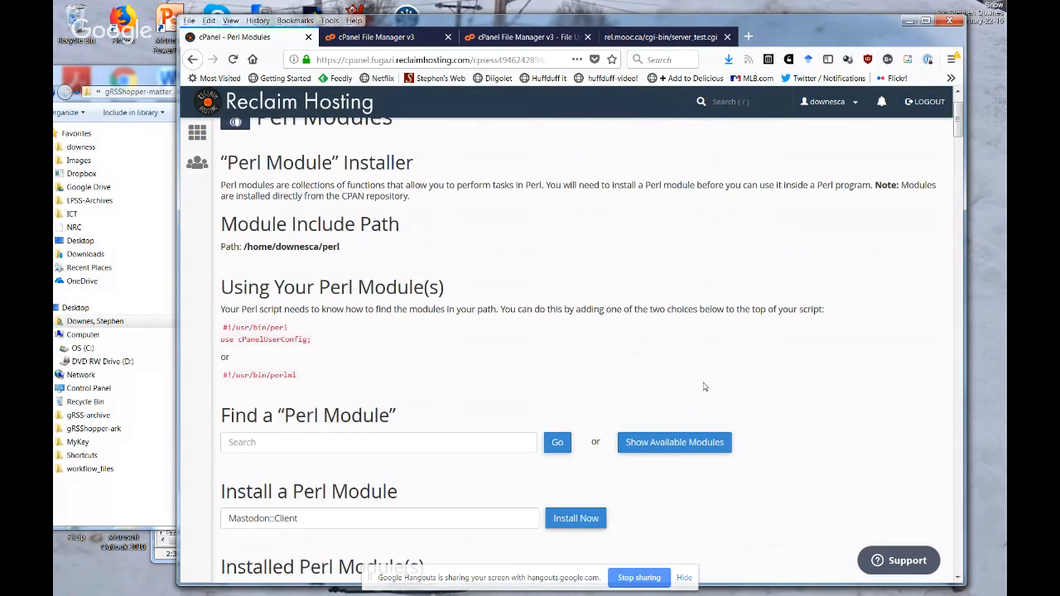
scroll(320, 370, "down", 3)
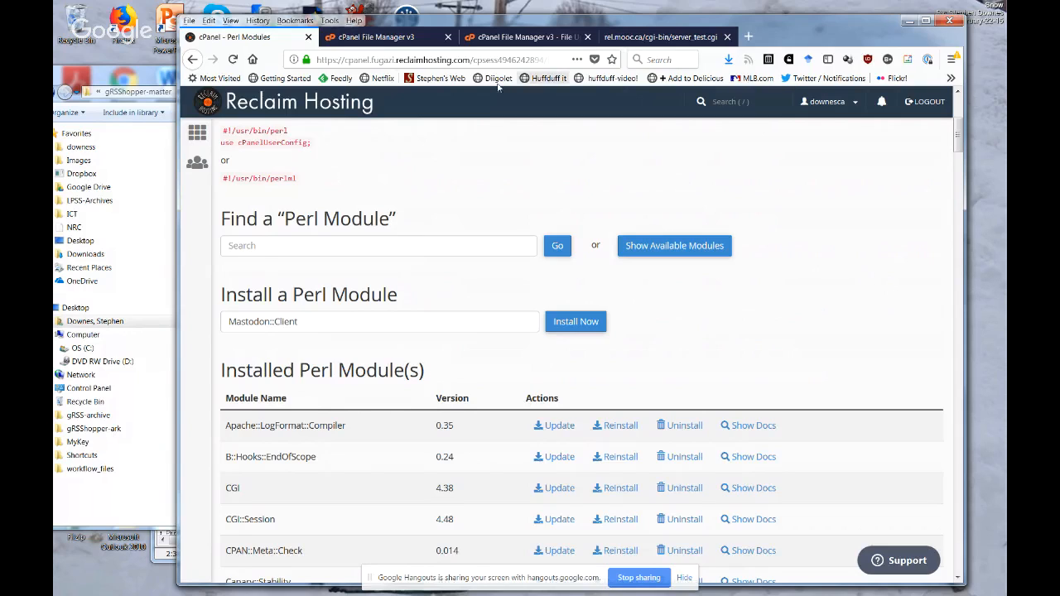
Switch to WinSCP, inspect the uploaded subfolders and index.htm in the remote assets folder, and return to the rel.mooc.ca directory
left_click(378, 39)
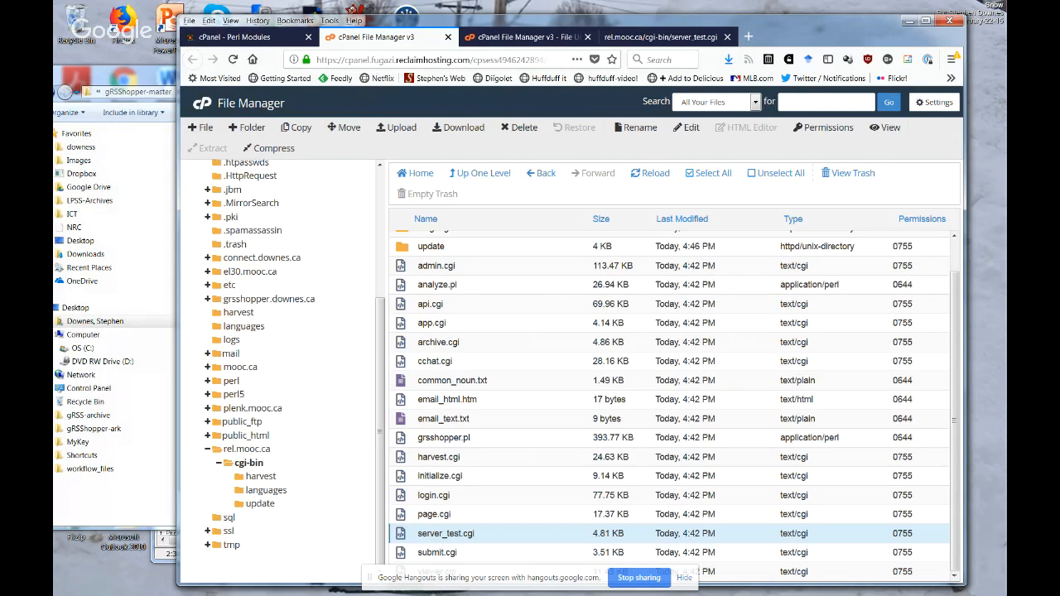
key("alt+Tab")
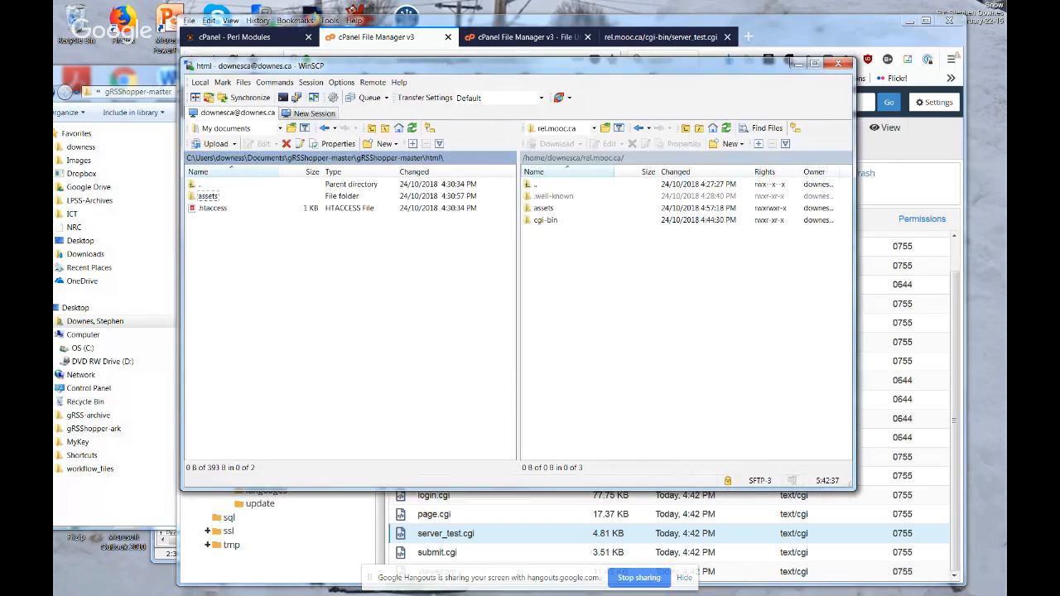
double_click(544, 208)
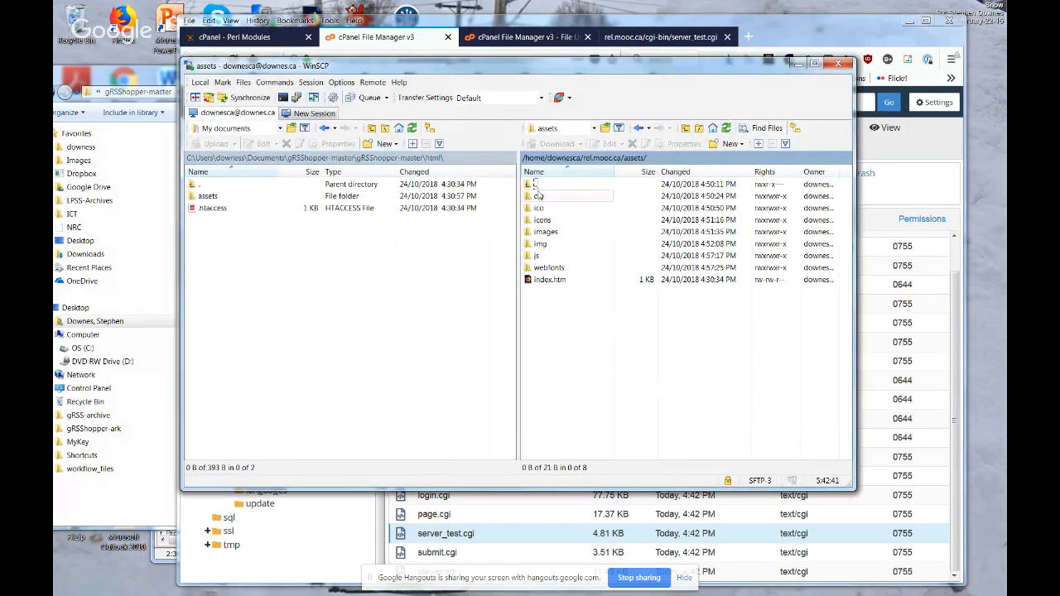
left_click(538, 208)
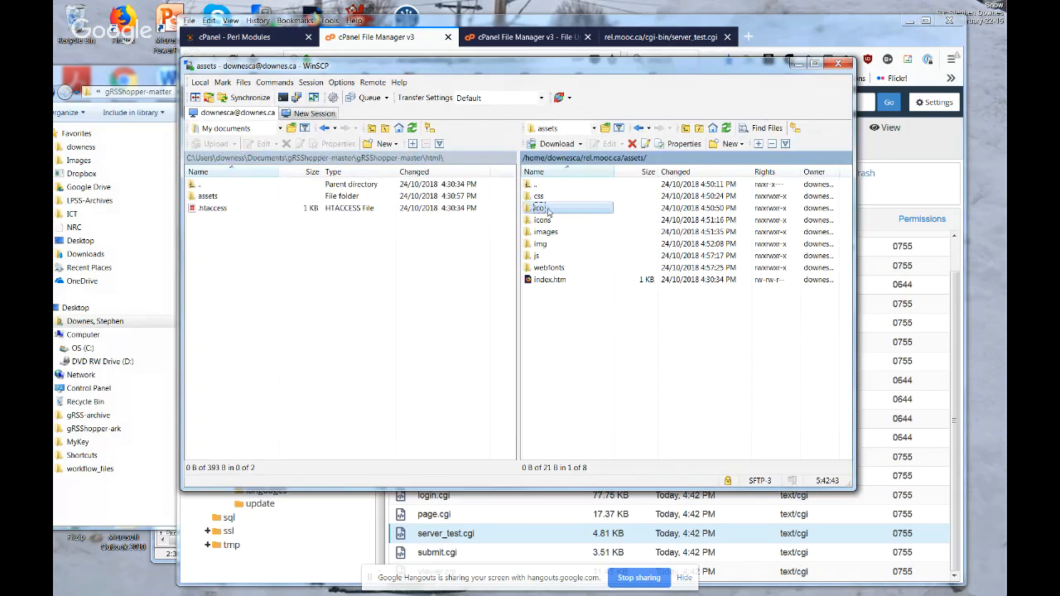
left_click(543, 219)
left_click(542, 220)
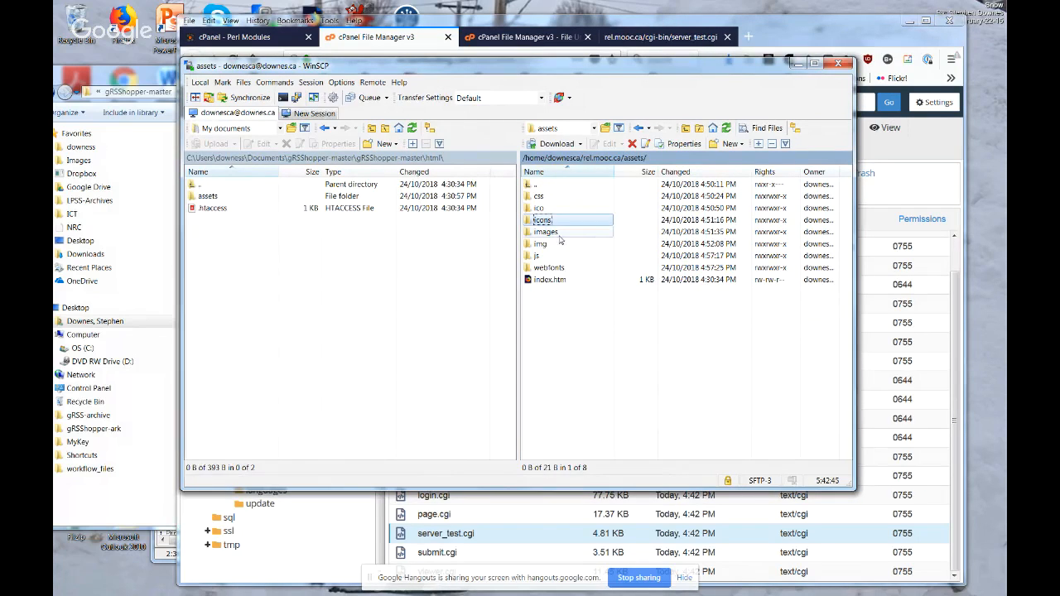
left_click(558, 233)
left_click(548, 243)
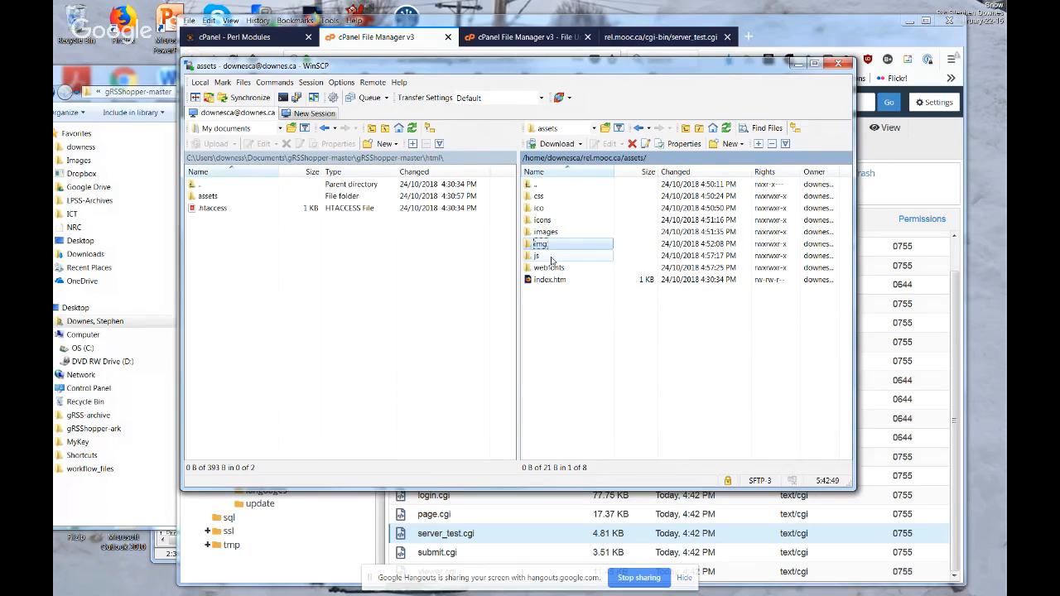
left_click(552, 257)
left_click(554, 268)
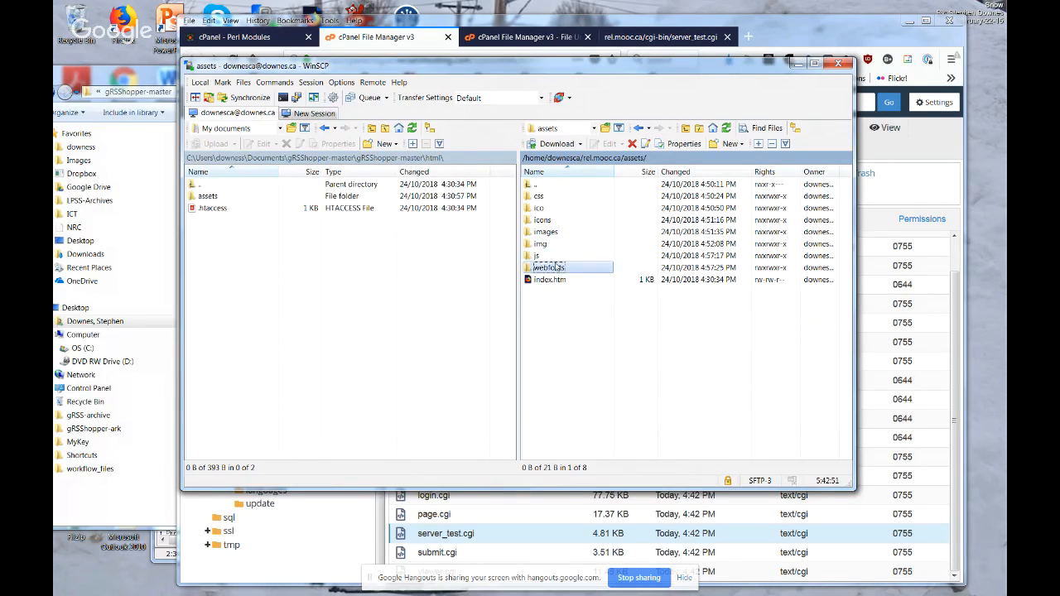
left_click(564, 317)
left_click(560, 284)
left_click(737, 354)
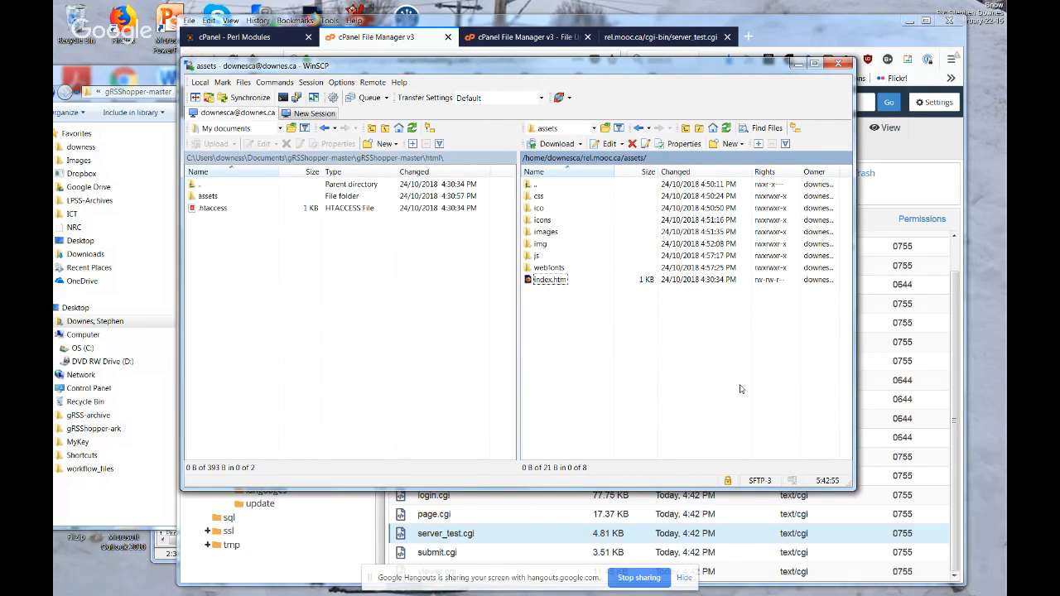
double_click(536, 187)
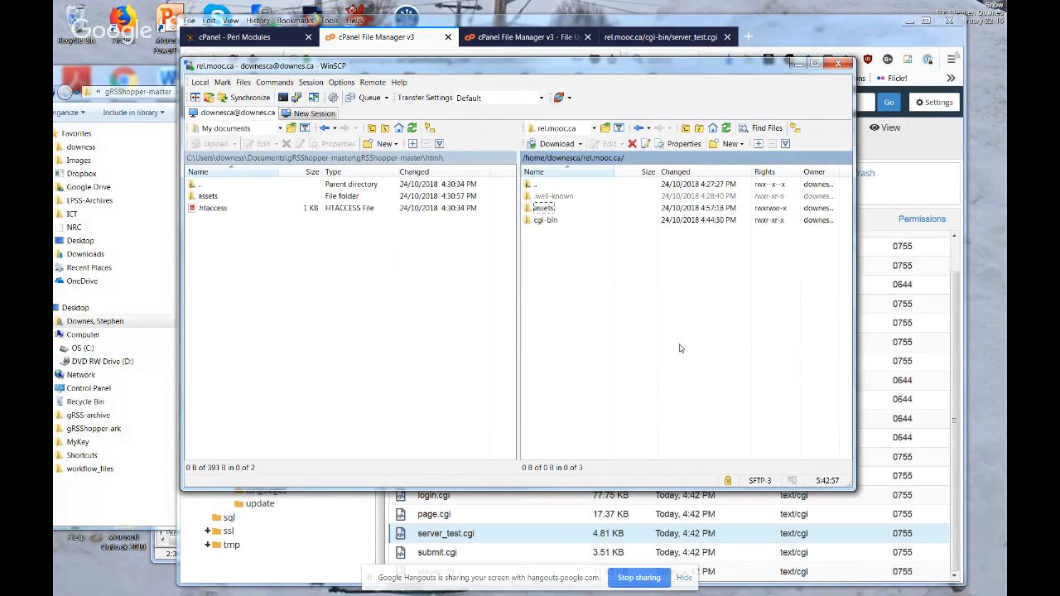
left_click(403, 371)
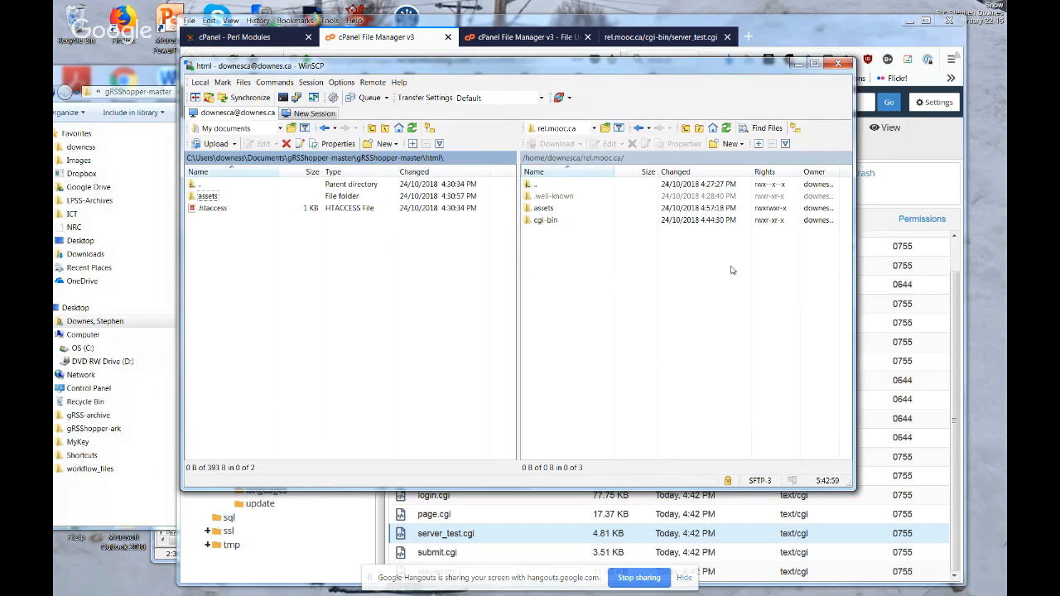
Switch back to the browser, recheck the server test results and bring up the cgi-bin listing in File Manager
left_click(776, 29)
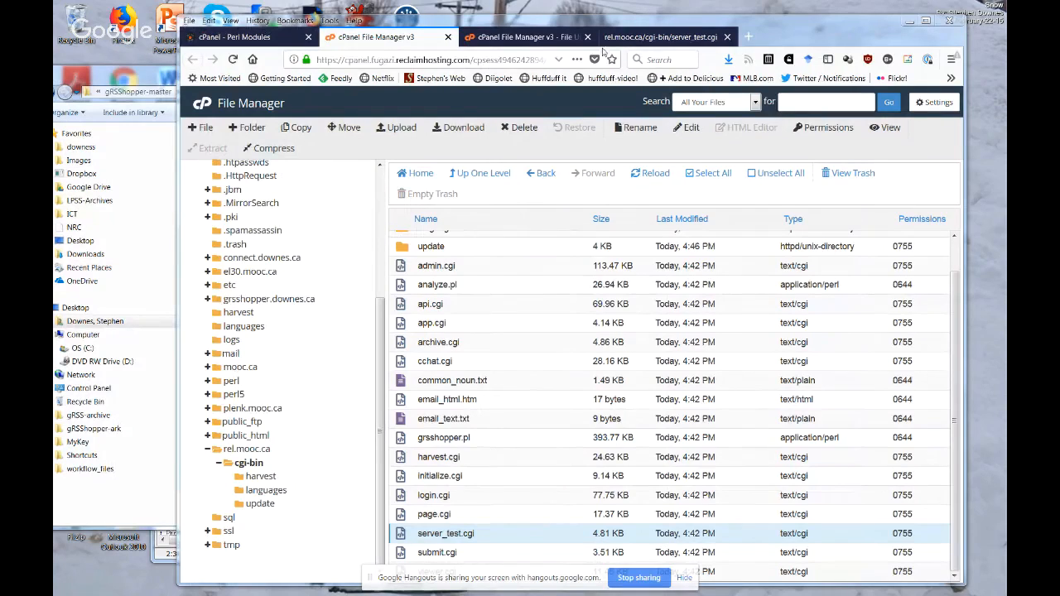
left_click(642, 38)
left_click(611, 217)
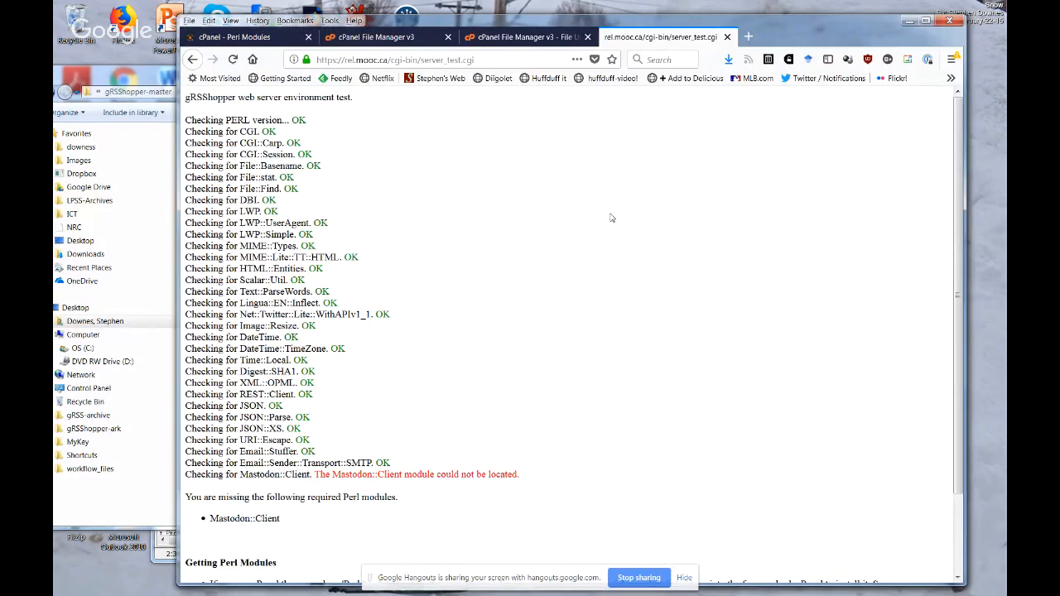
left_click(250, 40)
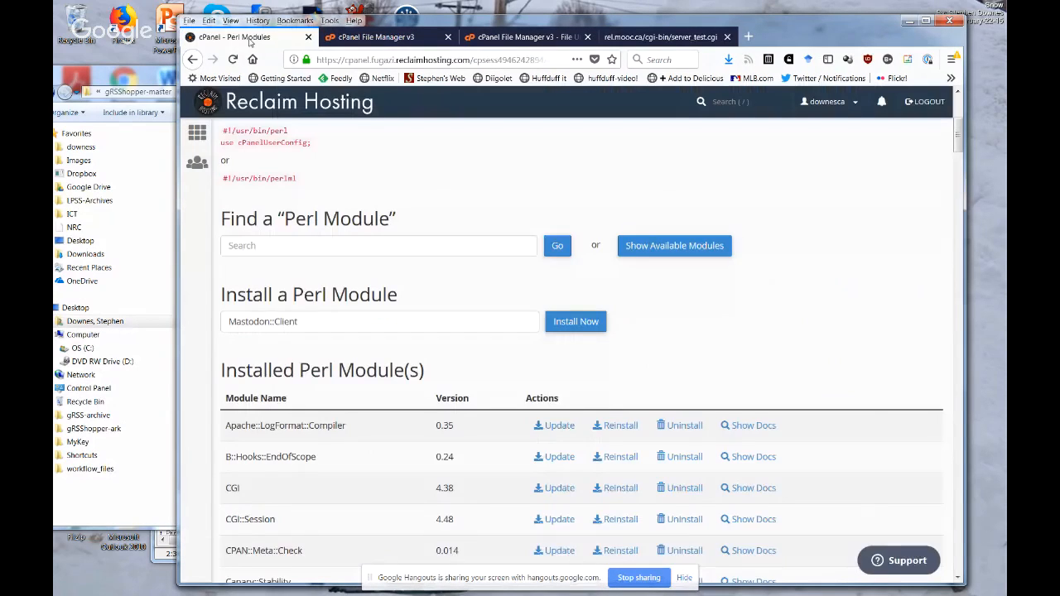
left_click(343, 39)
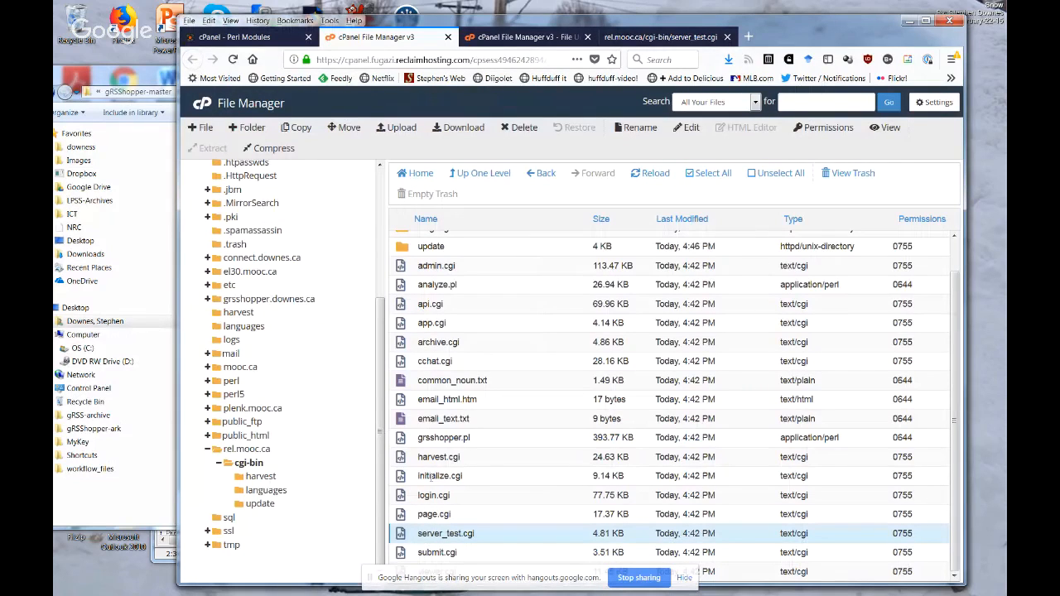
Select initialize.cgi in the cgi-bin listing and load rel.mooc.ca/cgi-bin/initialize.cgi in place of the server test page
left_click(464, 479)
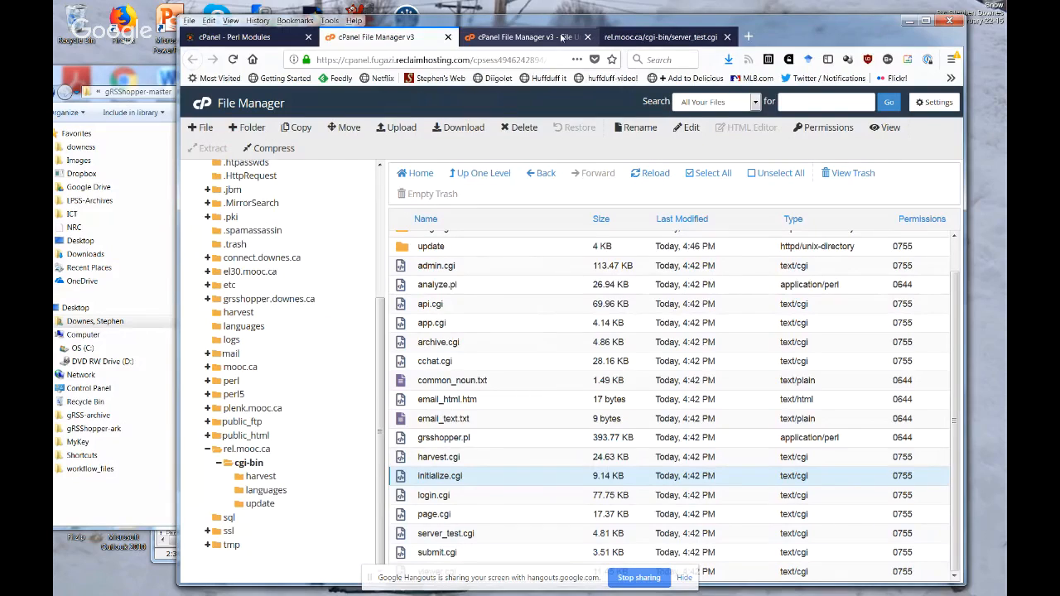
left_click(638, 37)
left_click_drag(422, 59, 463, 59)
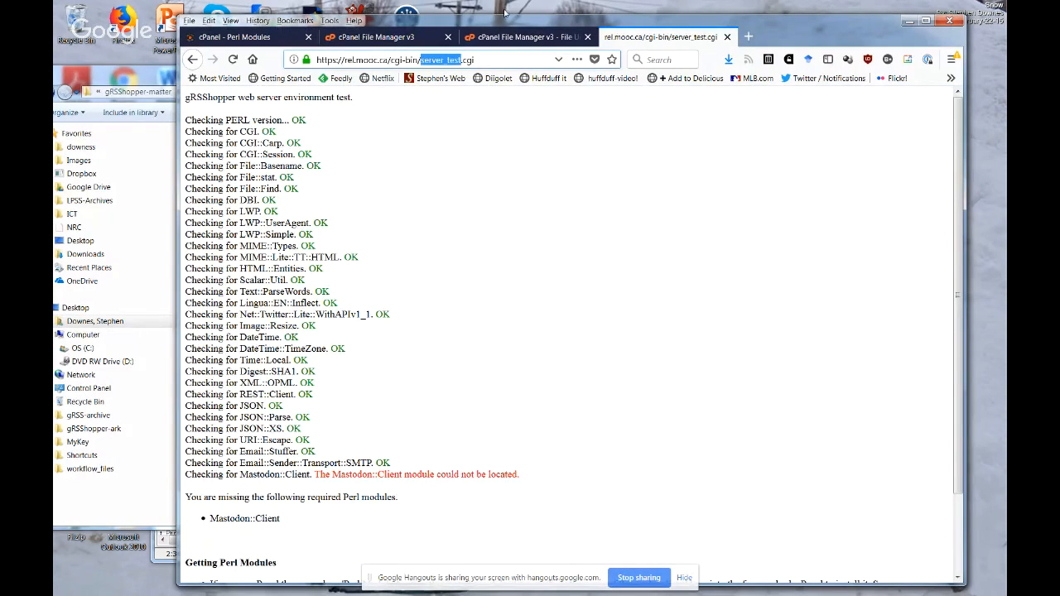
type("initialize")
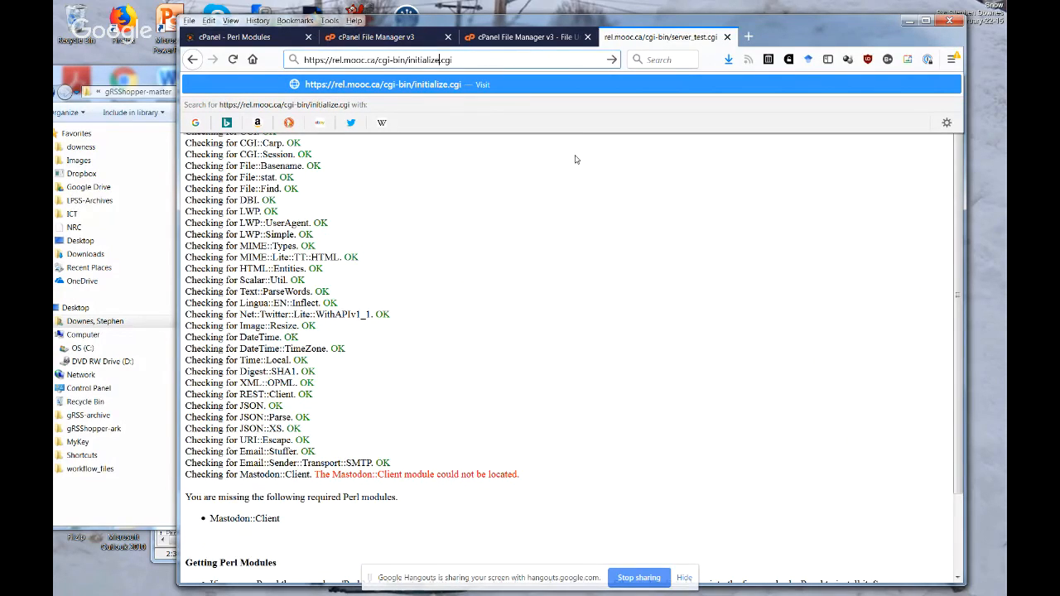
key("Return")
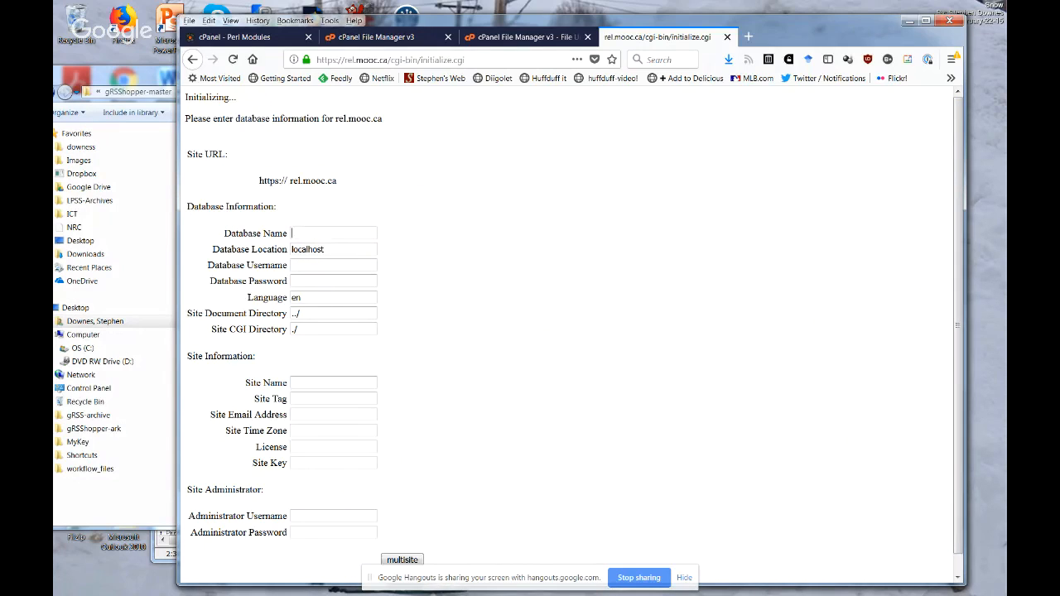
Copy the database name from the NoteTab notes into the Database Name and Database Username fields of the initialization form
key("alt+Tab")
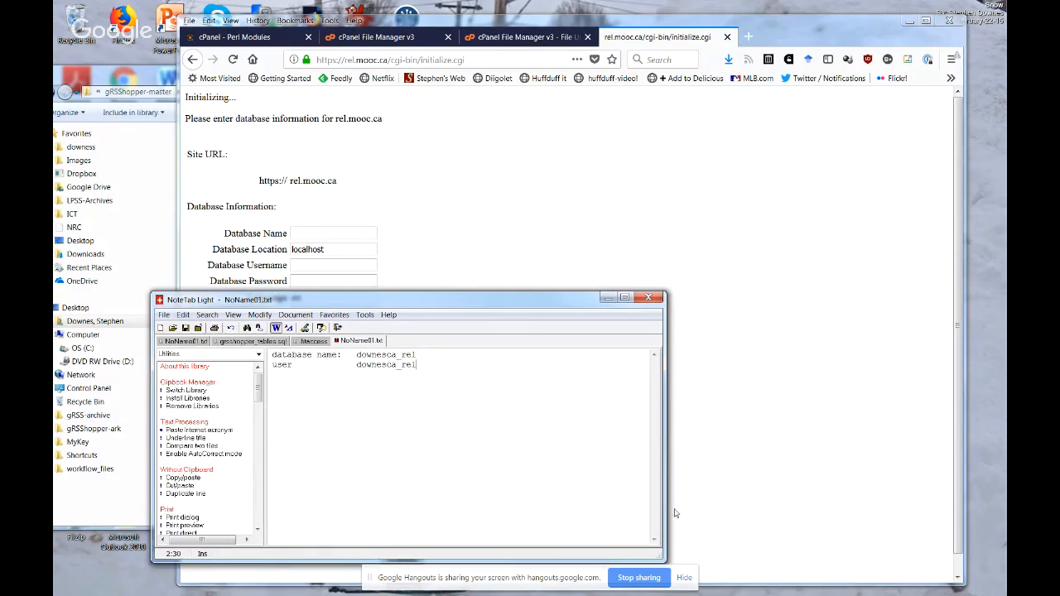
left_click_drag(418, 356, 418, 356)
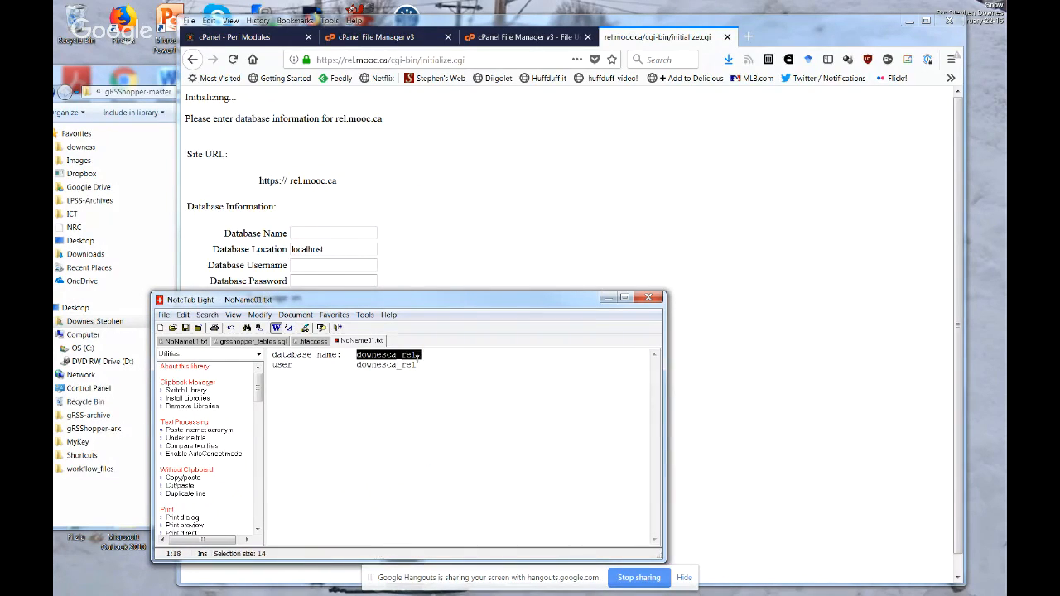
key("ctrl+c")
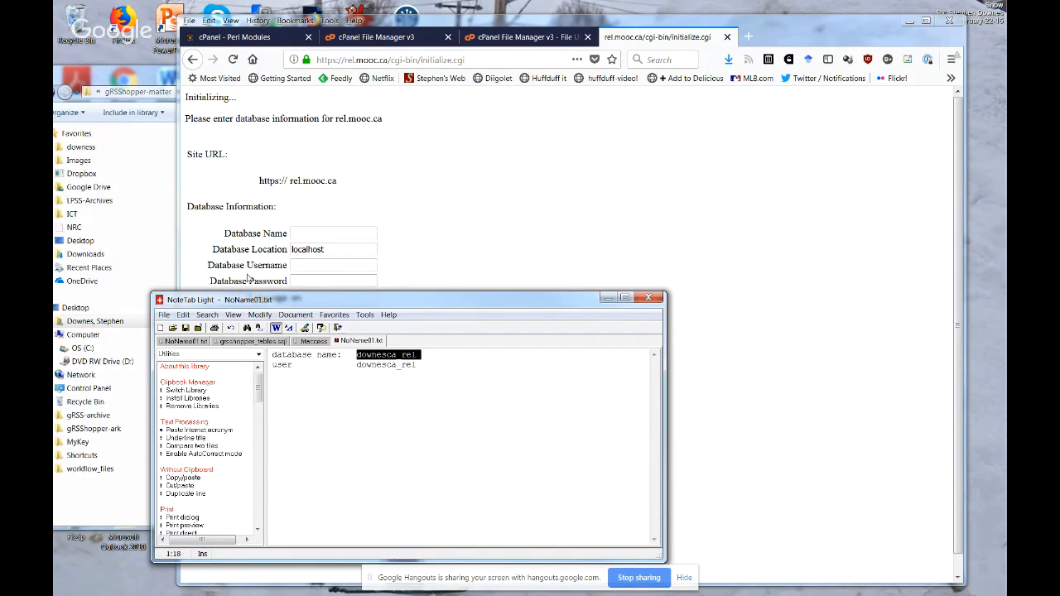
left_click(325, 235)
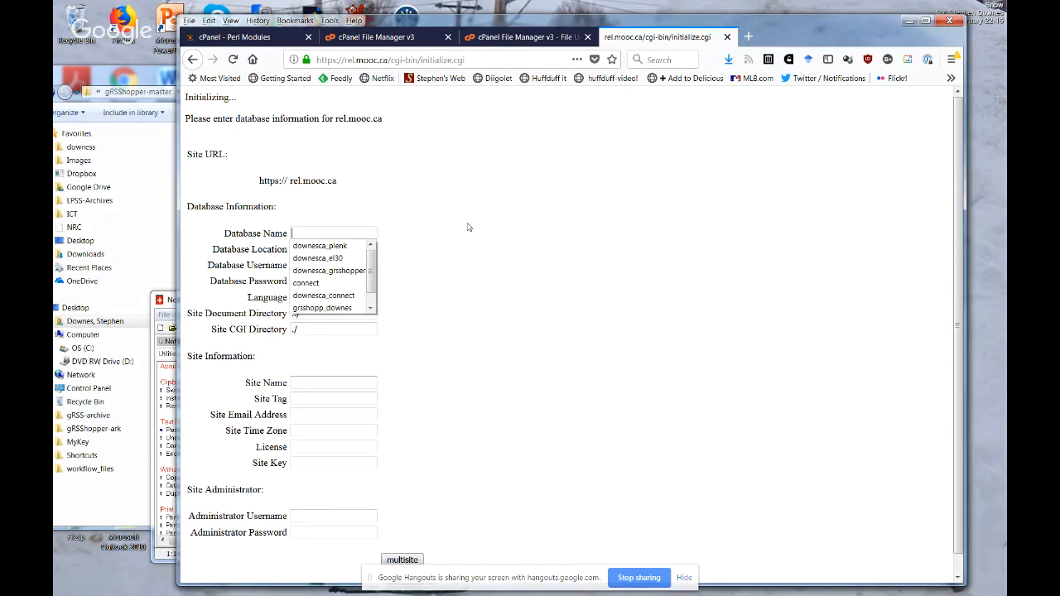
key("ctrl+v")
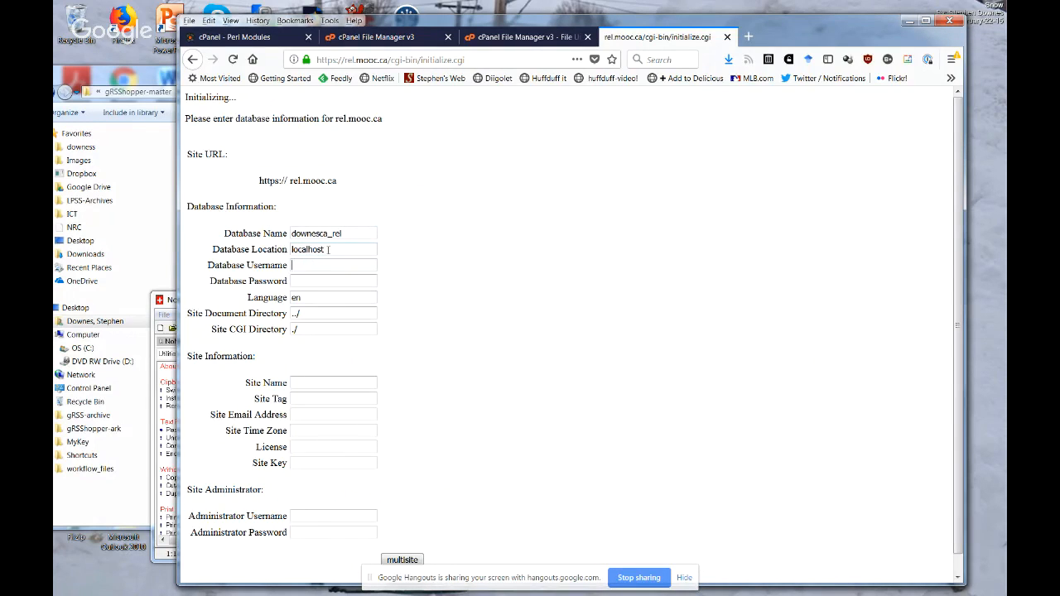
key("ctrl+v")
Enter the database password in the database information of the initialization form
left_click(332, 284)
type("•••••")
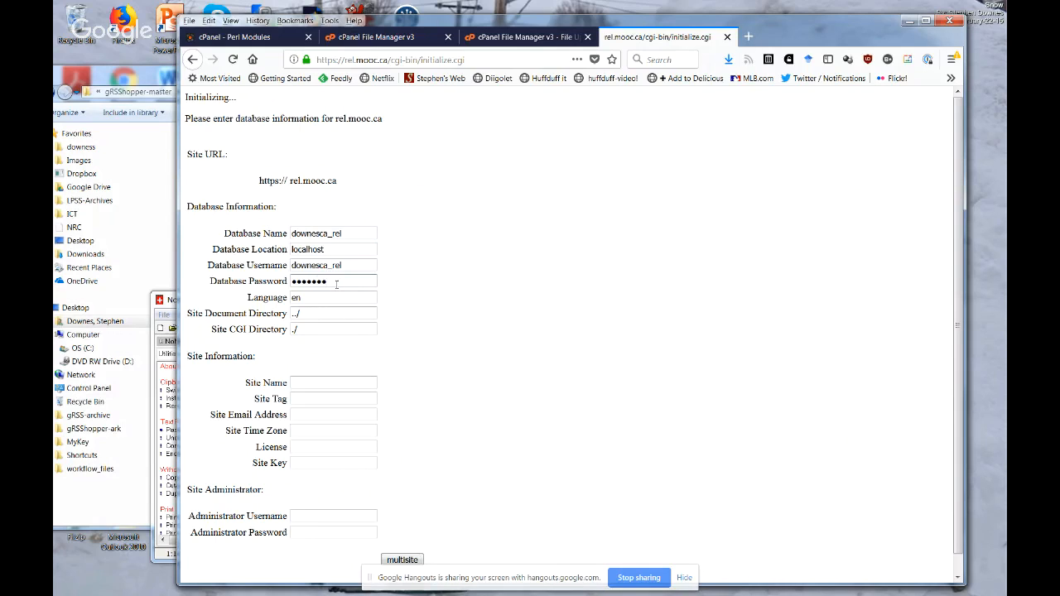
type("•••••••••")
left_click(293, 297)
Set the site name to REL and the site tag to #rel
left_click(358, 384)
type("RF")
key("Tab")
type("#rel")
key("Tab")
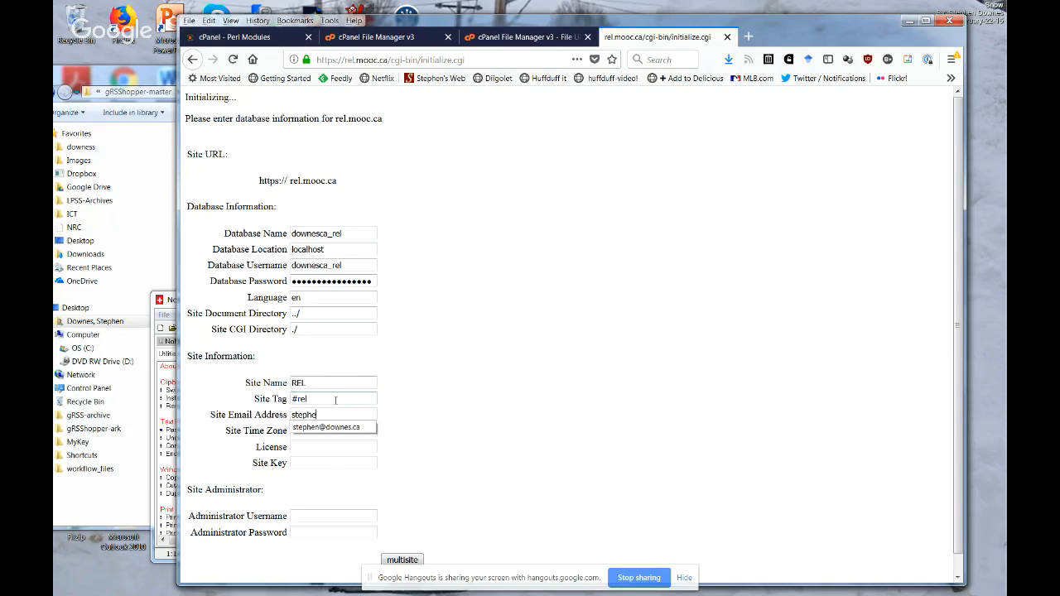
Enter the site's email address and set the site time zone to America/Toronto
type("Am")
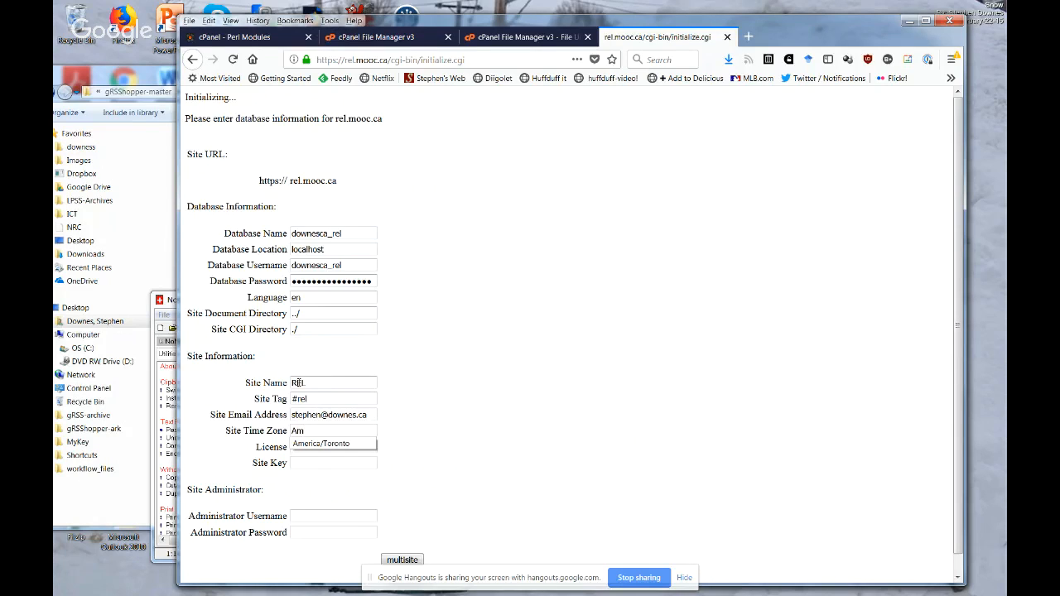
left_click(340, 443)
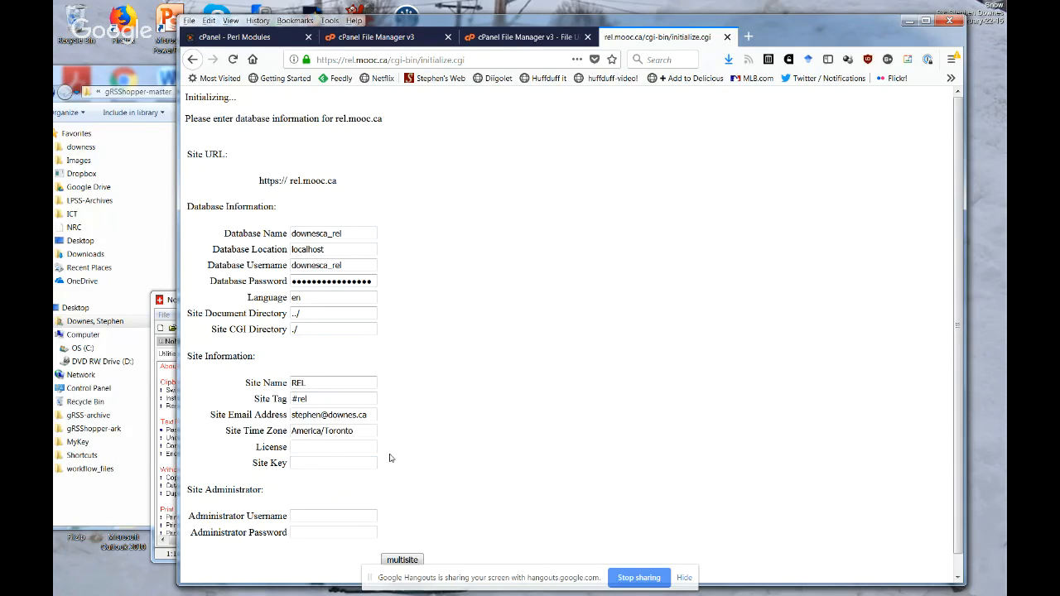
Set the site license to CC By-NC-SA and enter the site key
left_click(351, 450)
key("Down")
key("Down")
key("Tab")
Record the site key on a new line in the NoteTab notes and return to the initialization form
key("alt+Tab")
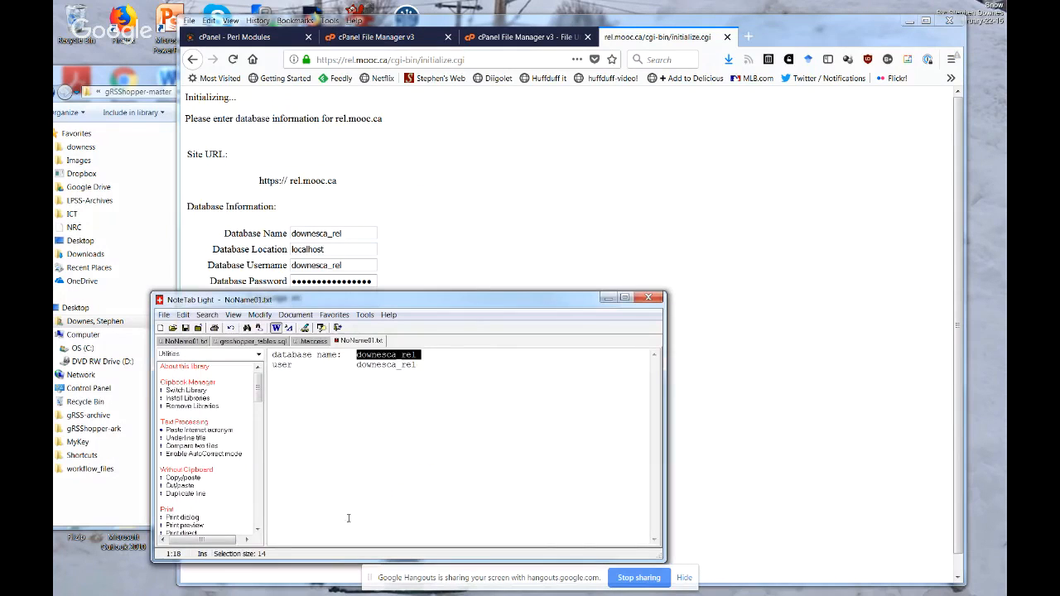
left_click(443, 369)
key("Return")
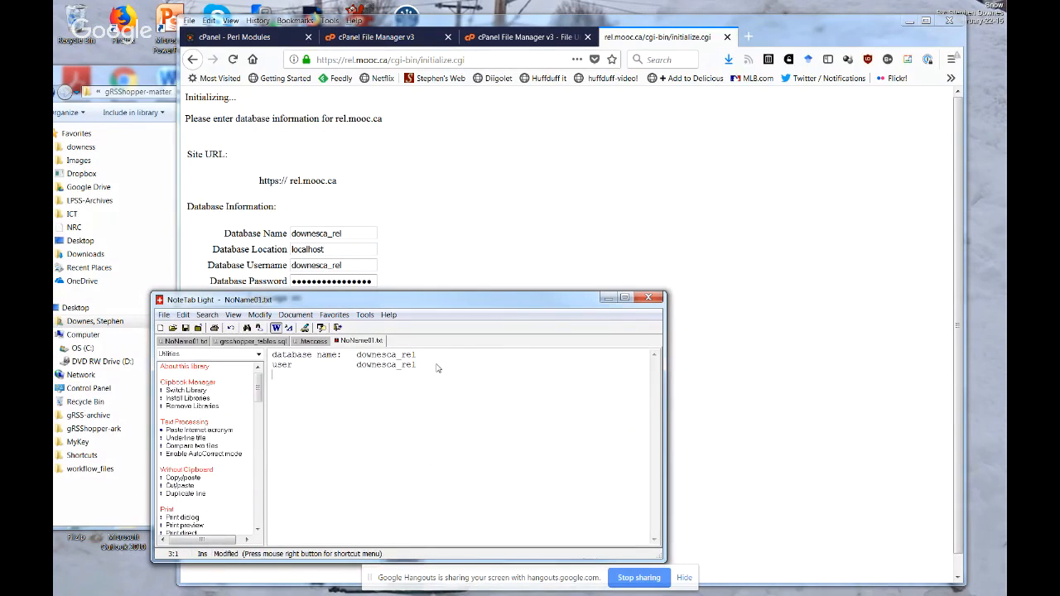
type("key wwwwww")
left_click(834, 420)
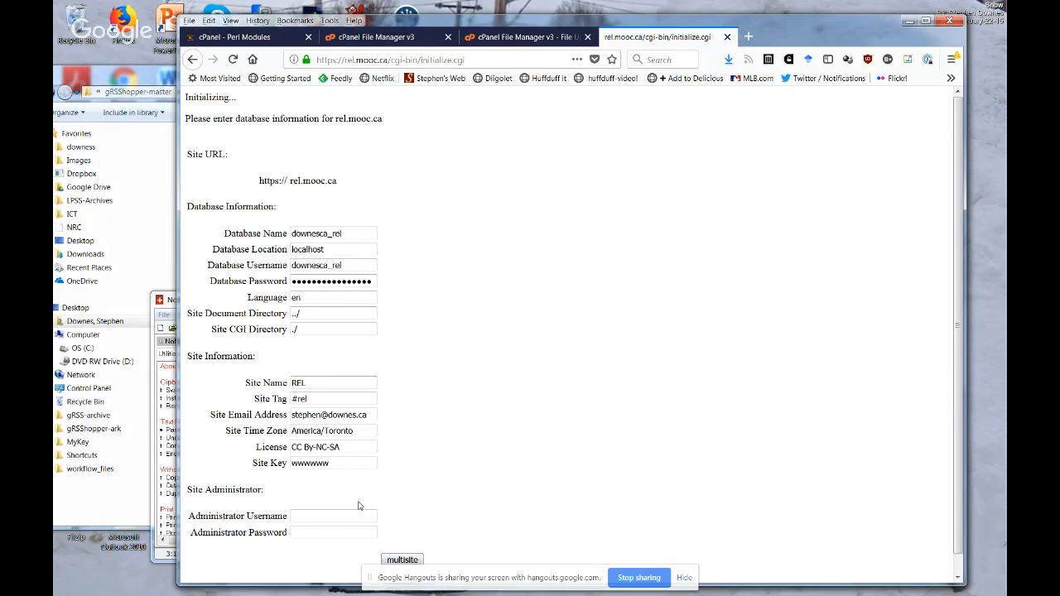
Enter the site administrator's password and username, using the previously saved username suggestion
type("Downes")
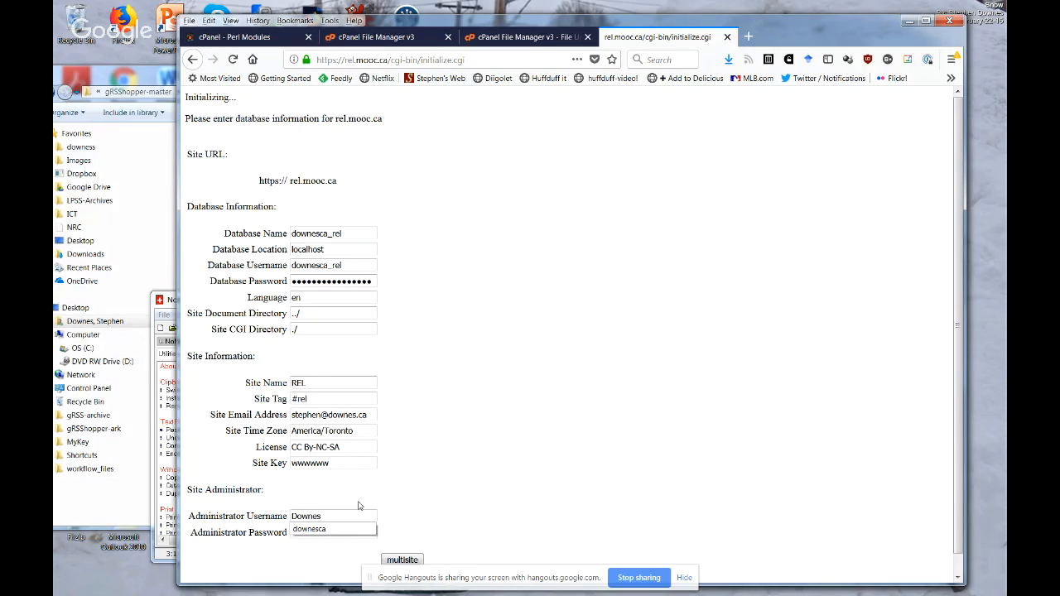
left_click(439, 496)
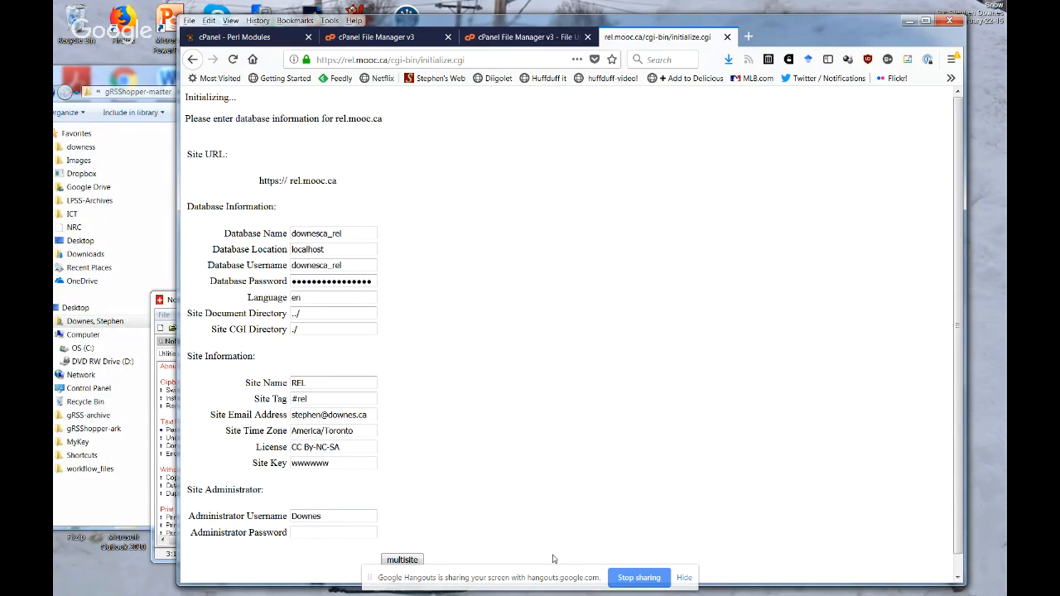
type("••••••••••••••••")
double_click(328, 515)
type("d")
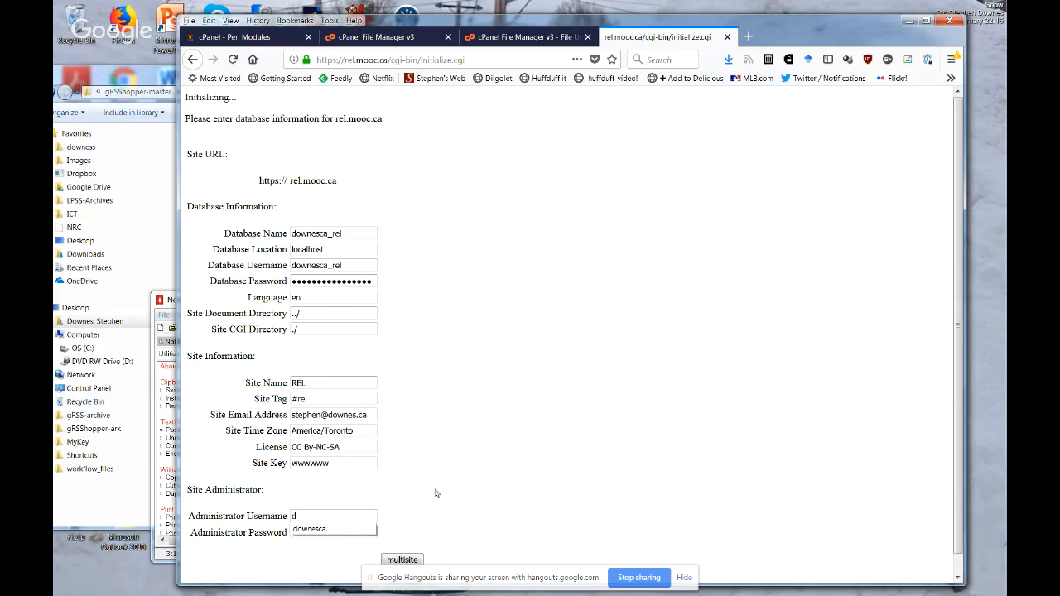
left_click(338, 529)
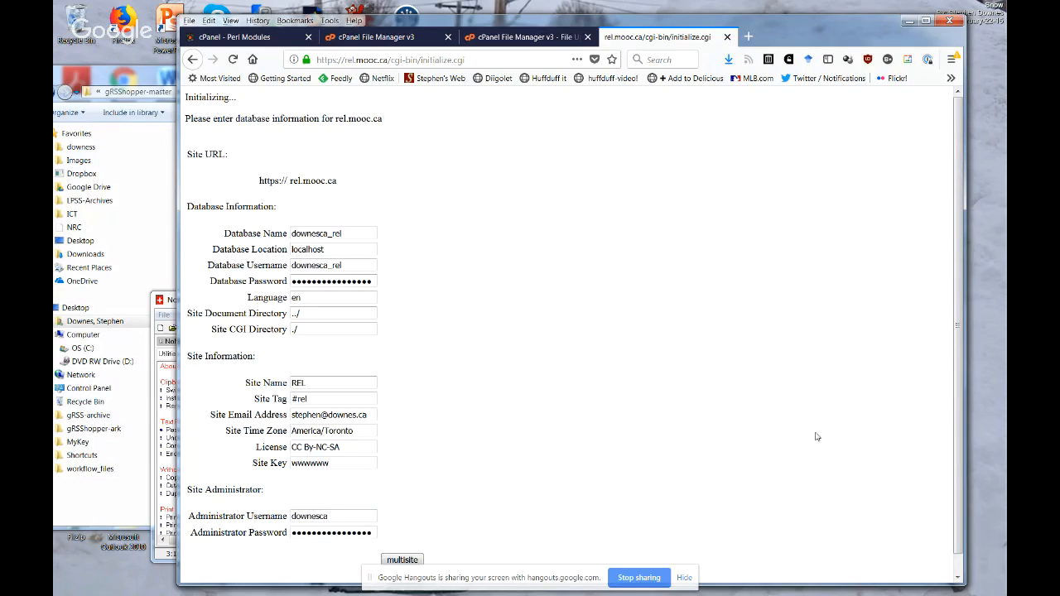
Copy the administrator username into the NoteTab notes on a line labelled "admin username" and return to the form
scroll(727, 468, "down", 1)
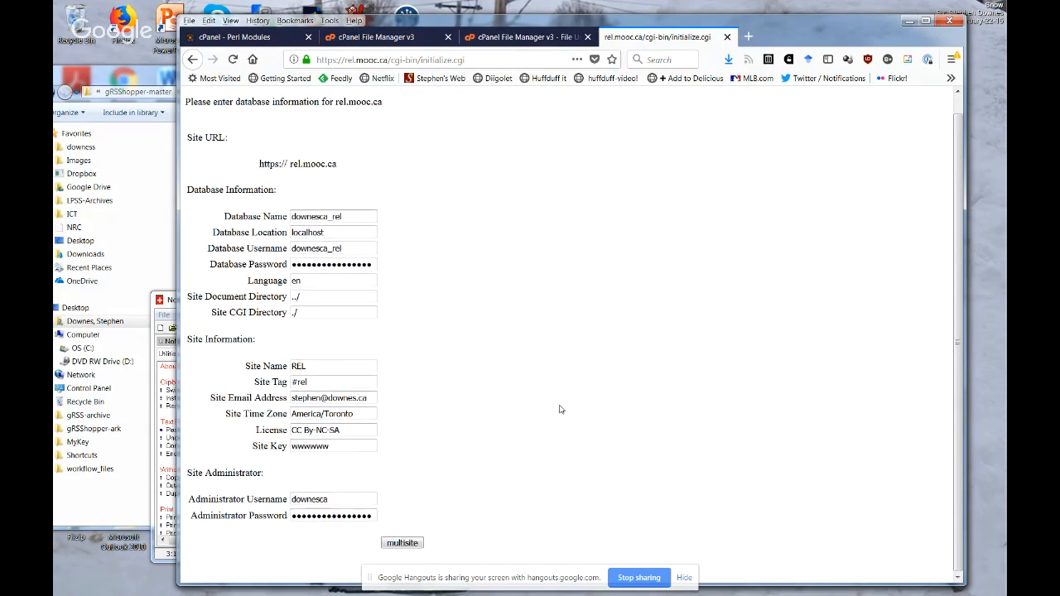
scroll(561, 407, "up", 1)
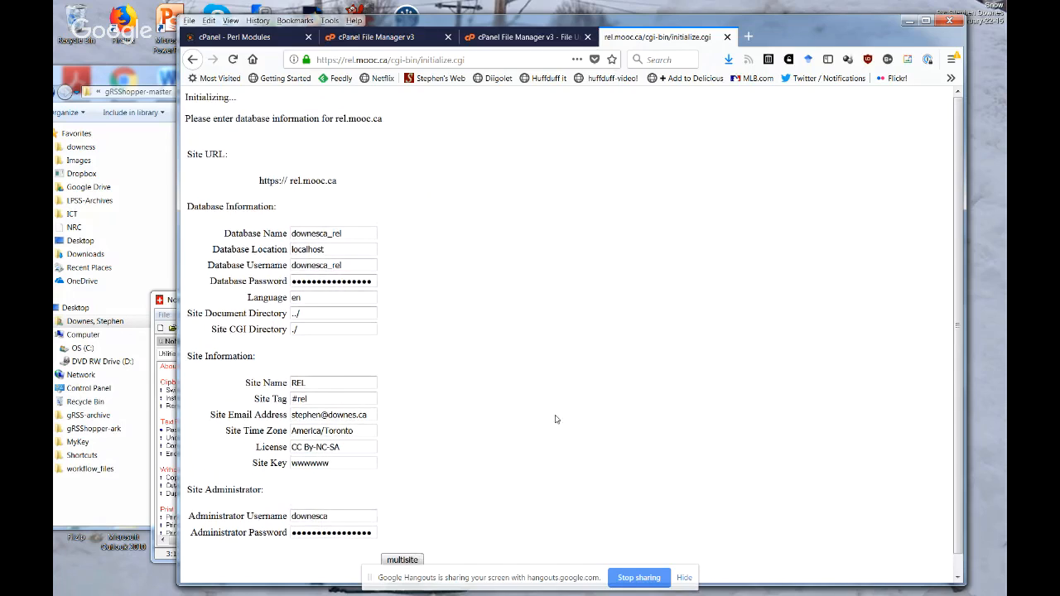
double_click(332, 517)
key("ctrl+c")
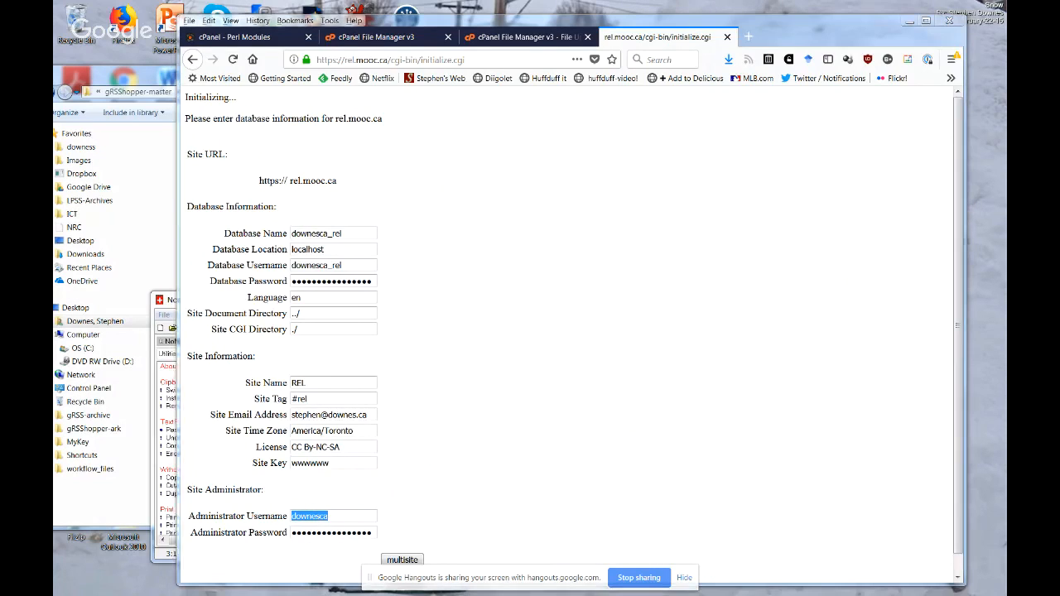
key("alt+Tab")
key("Return")
type("a")
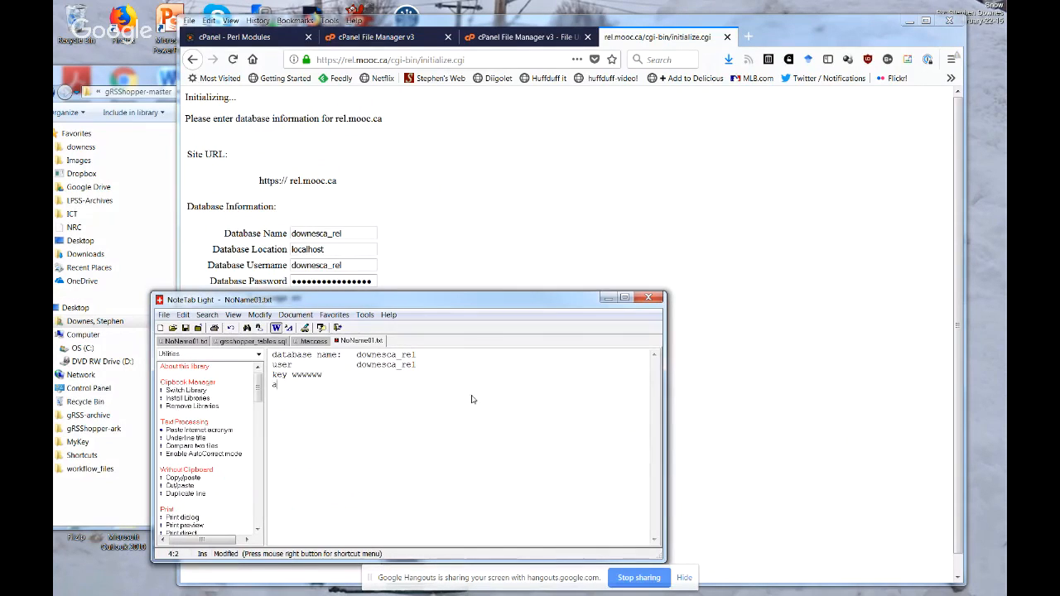
type("dmin username")
key("ctrl+v")
key("Return")
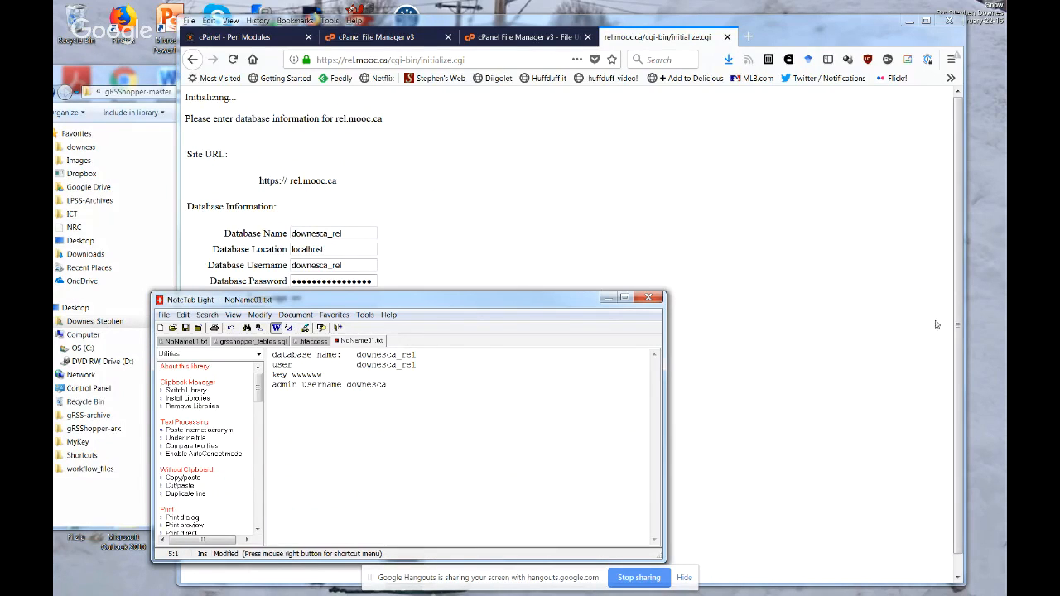
left_click(883, 451)
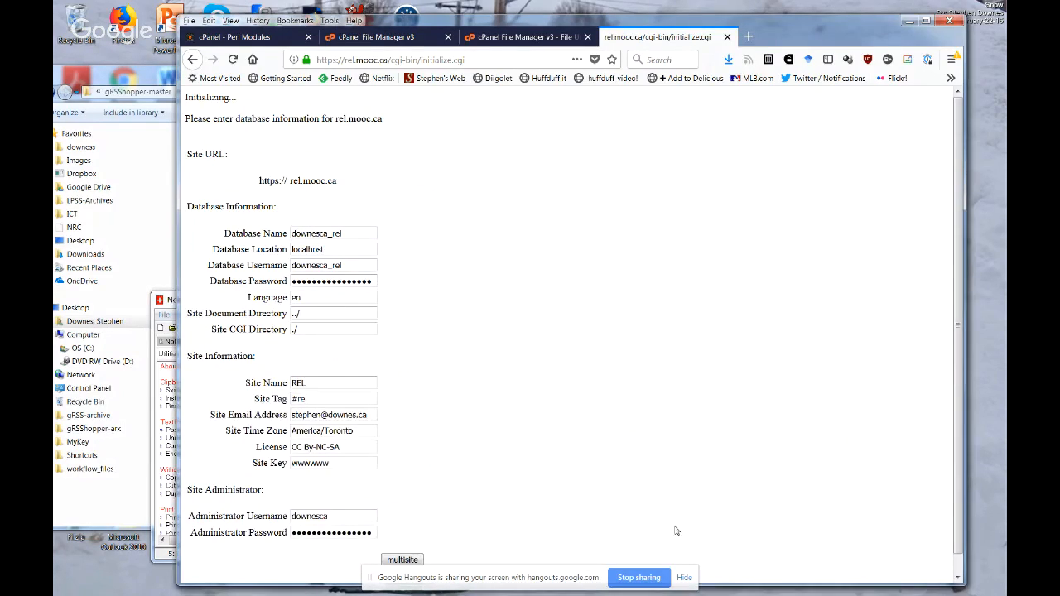
Submit the completed initialization form for rel.mooc.ca
double_click(509, 21)
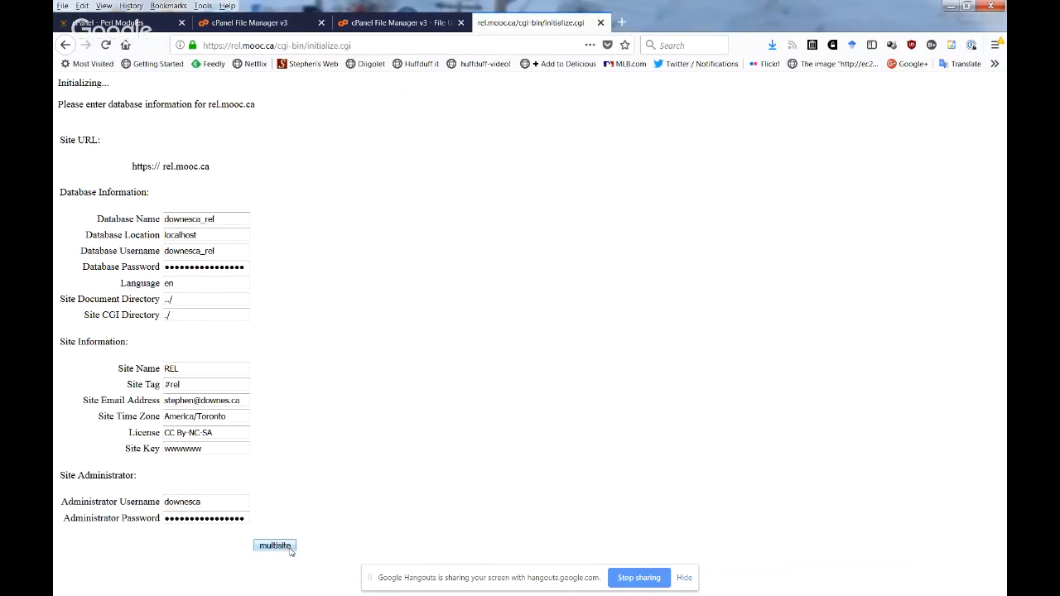
left_click(967, 6)
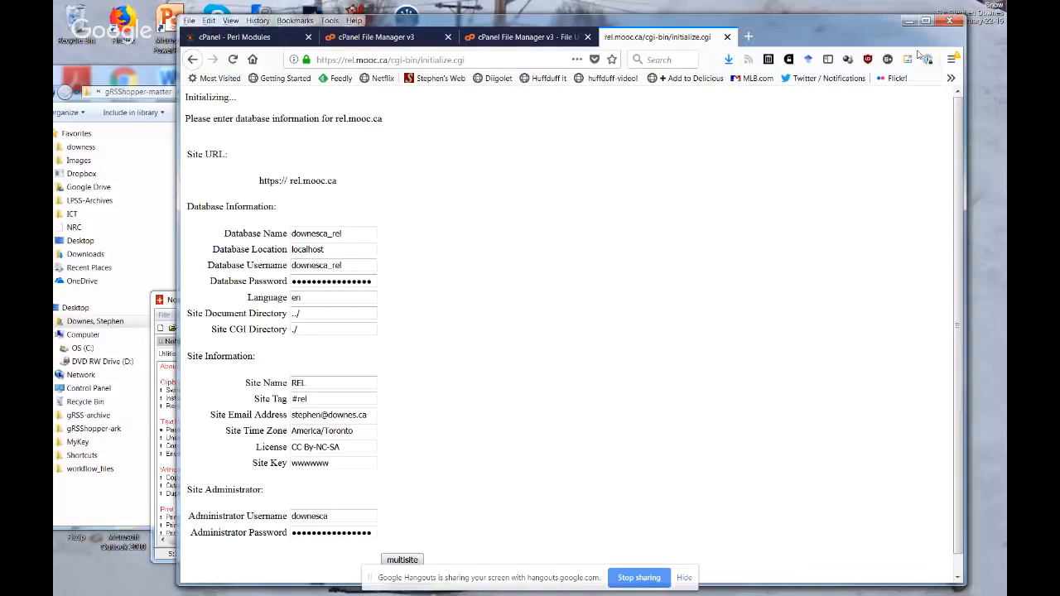
left_click(409, 560)
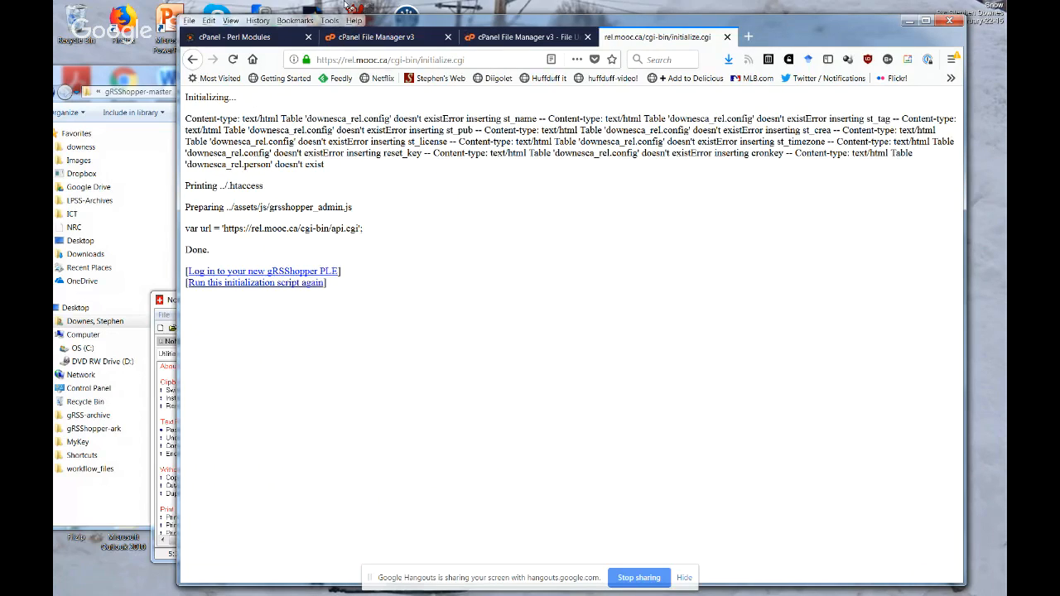
Return to the Reclaim Hosting control panel's main page, launch phpMyAdmin and open the downesca_rel database
left_click(228, 39)
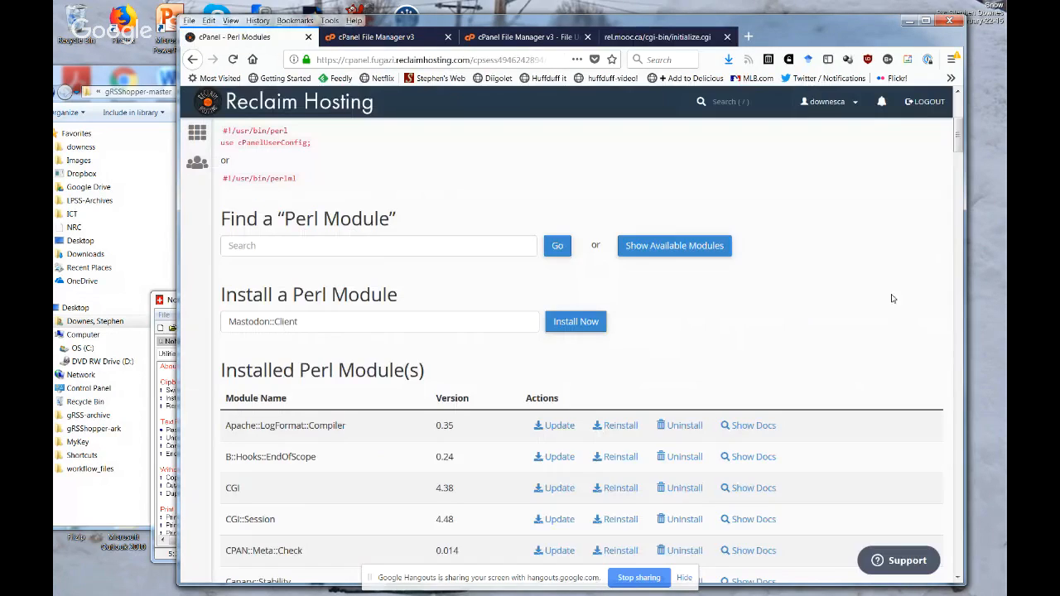
left_click(669, 40)
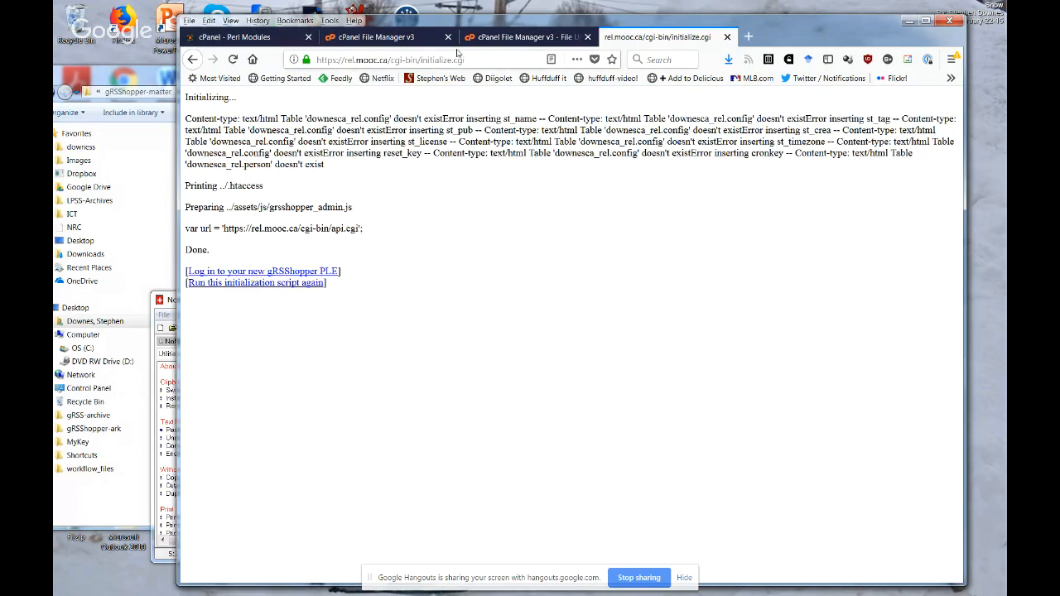
left_click(400, 42)
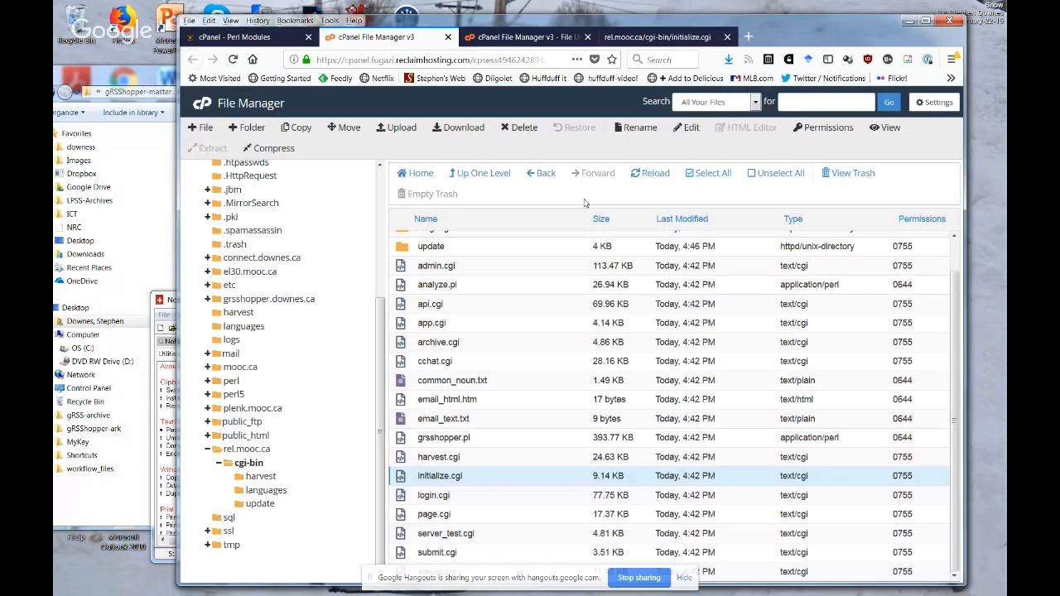
left_click(249, 38)
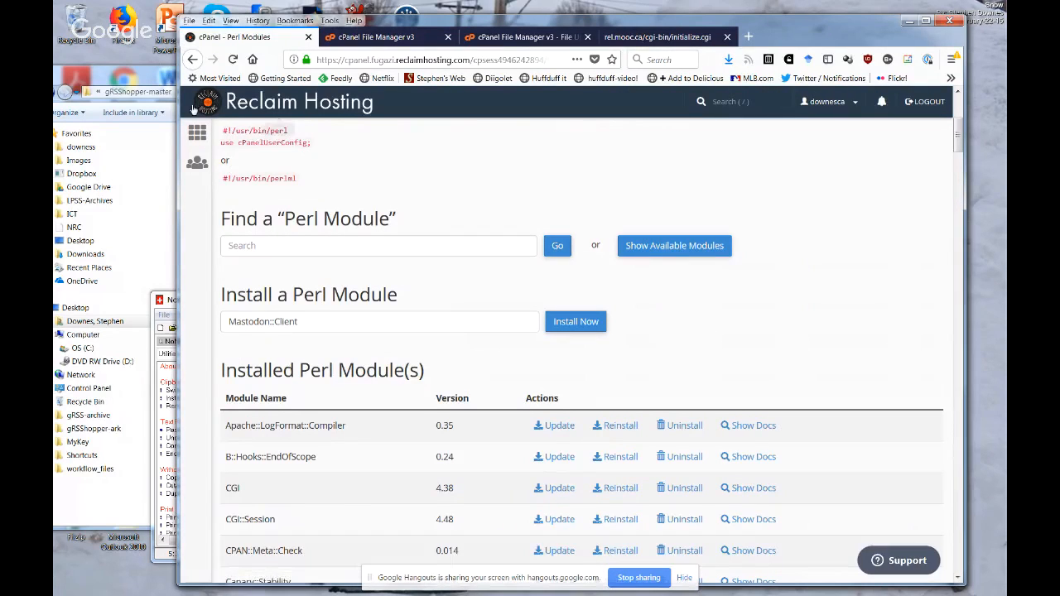
left_click(273, 106)
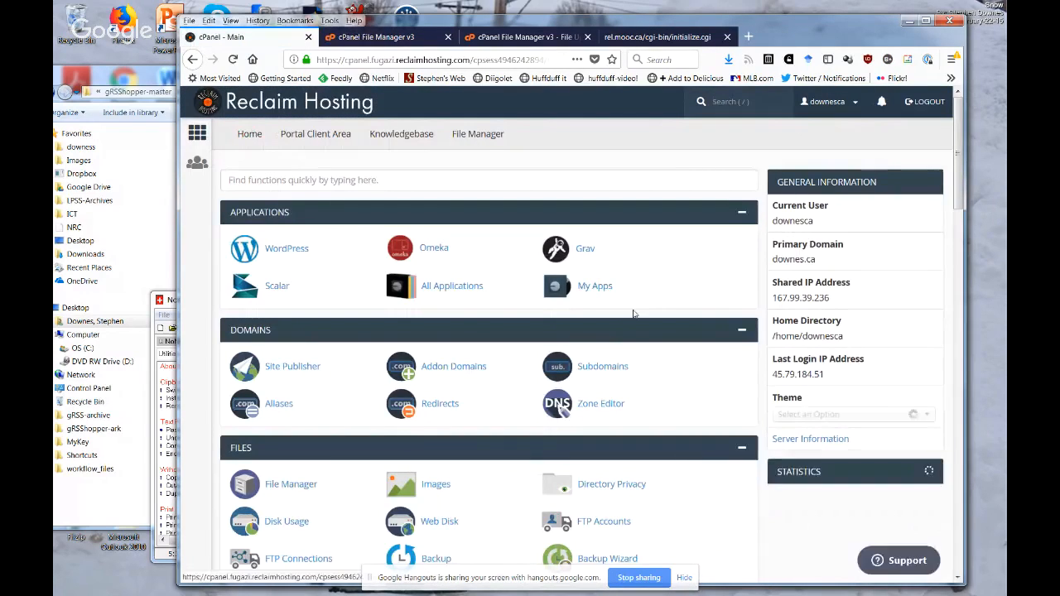
scroll(630, 296, "down", 3)
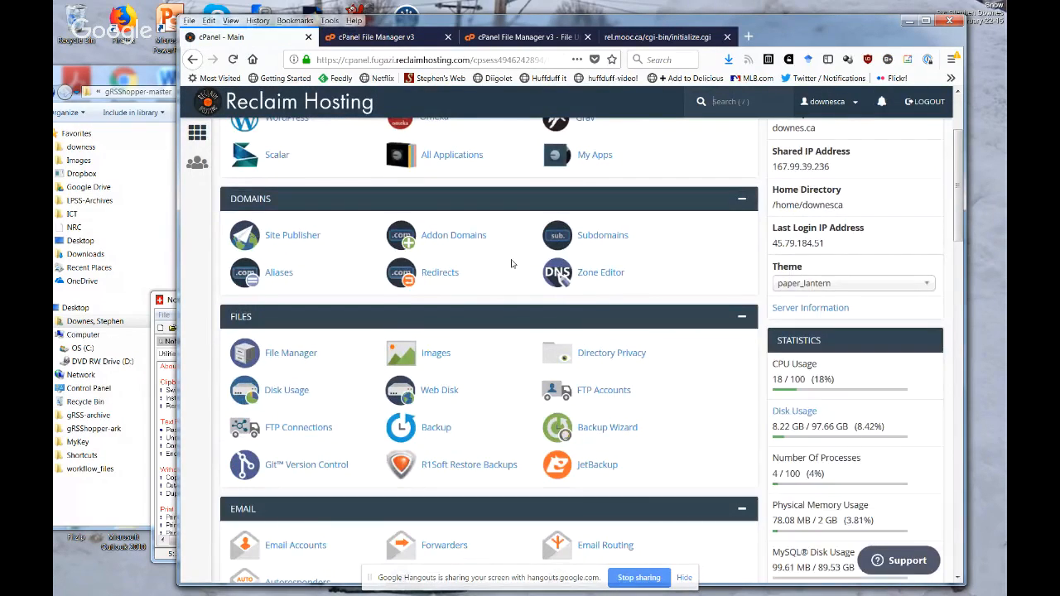
scroll(497, 296, "down", 6)
scroll(494, 289, "down", 8)
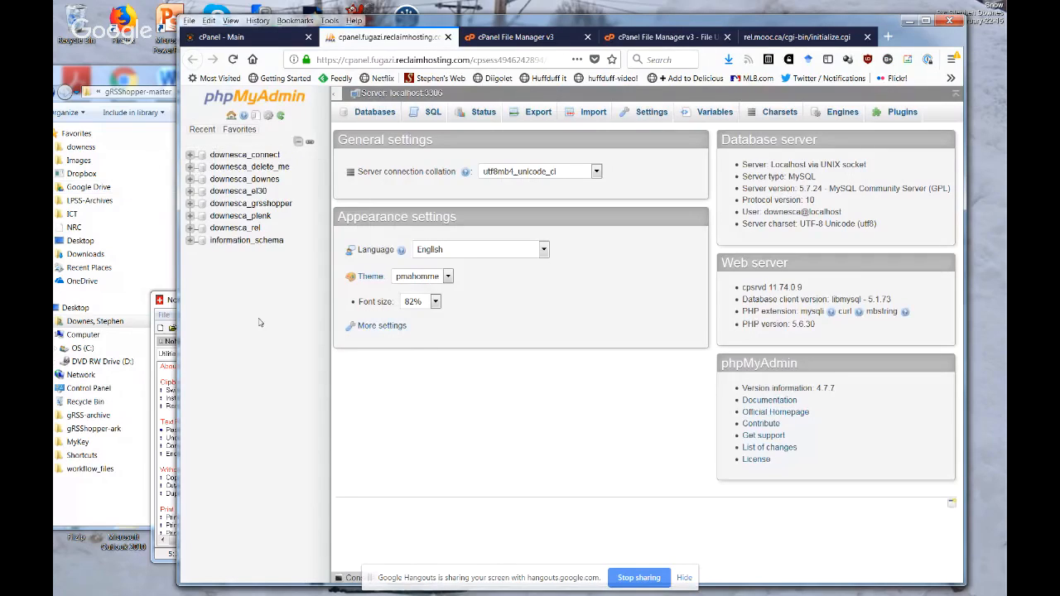
left_click(222, 229)
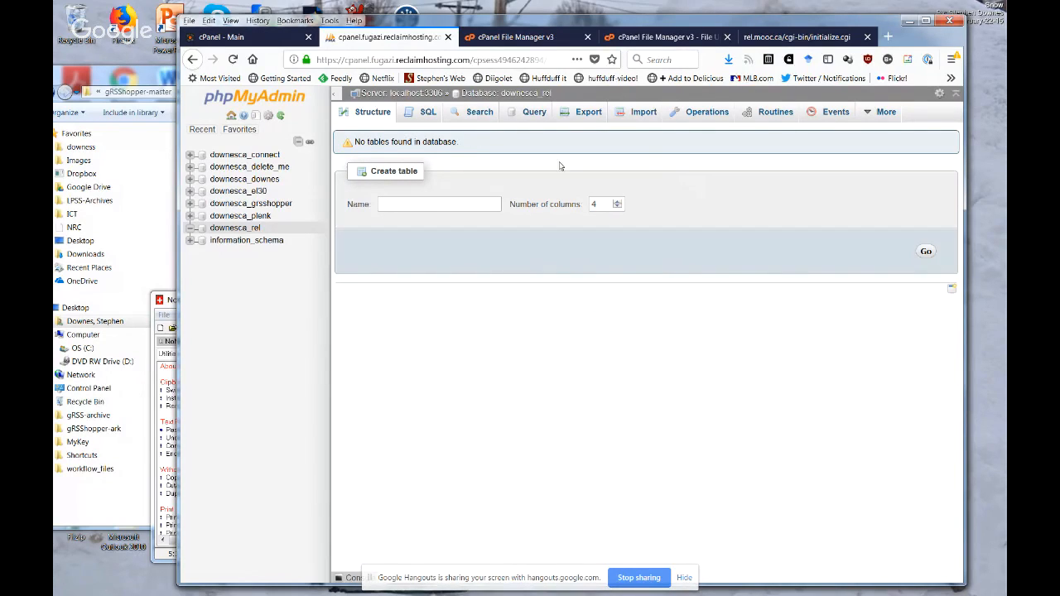
Start an import into the downesca_rel database and choose gRSShopper-ple.sql from the gRSShopper cgi-bin sql folder as the source file
left_click(643, 116)
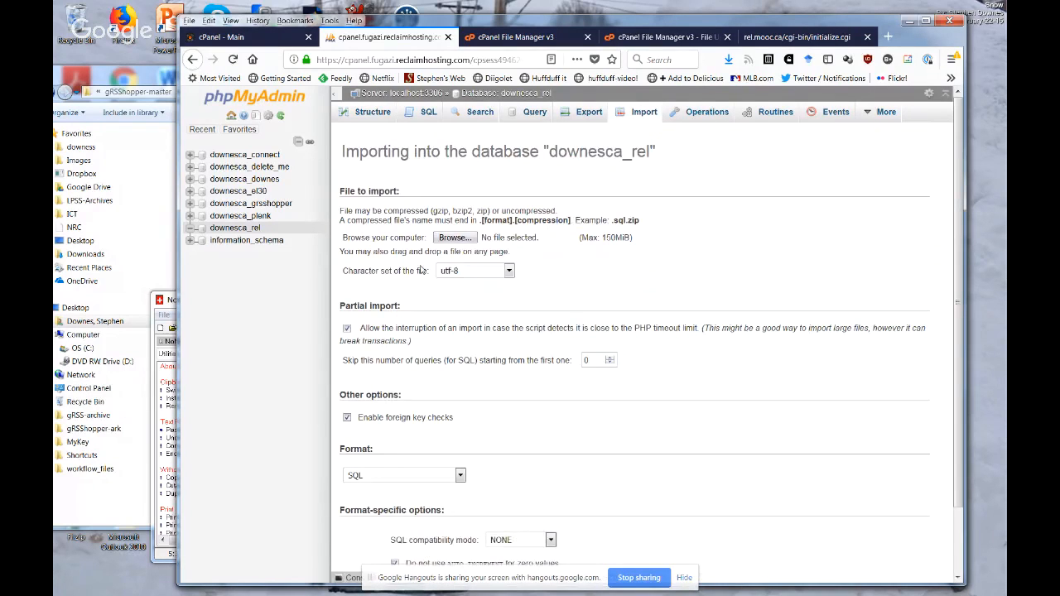
left_click(455, 238)
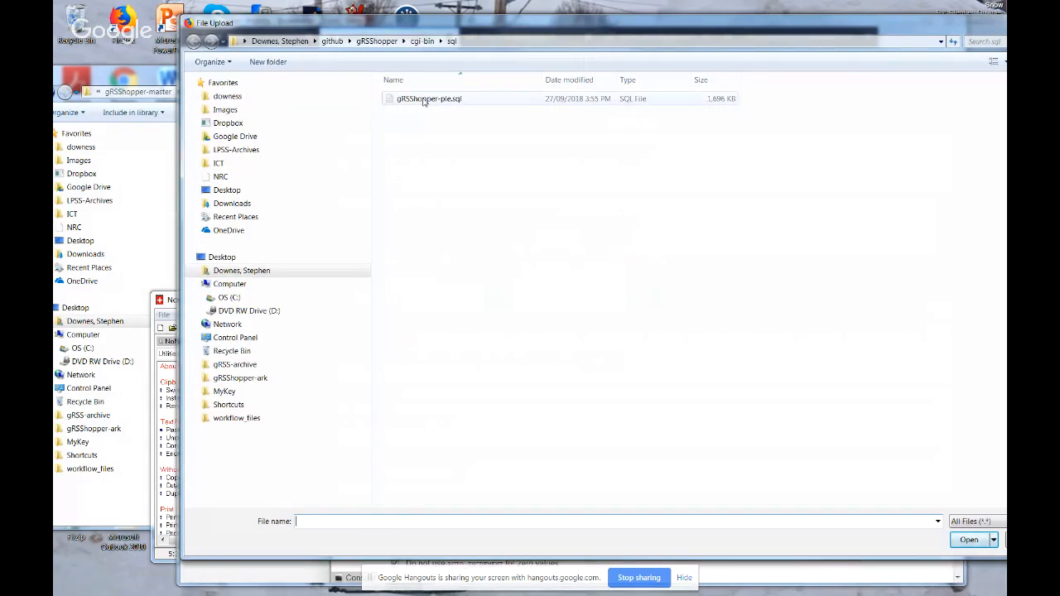
left_click(425, 100)
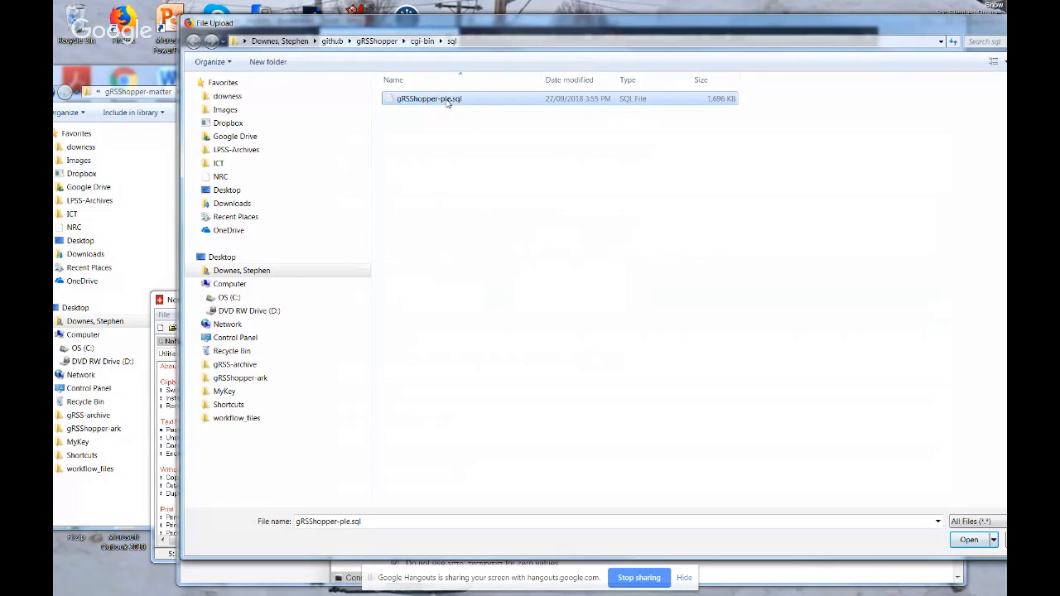
left_click_drag(439, 23, 377, 24)
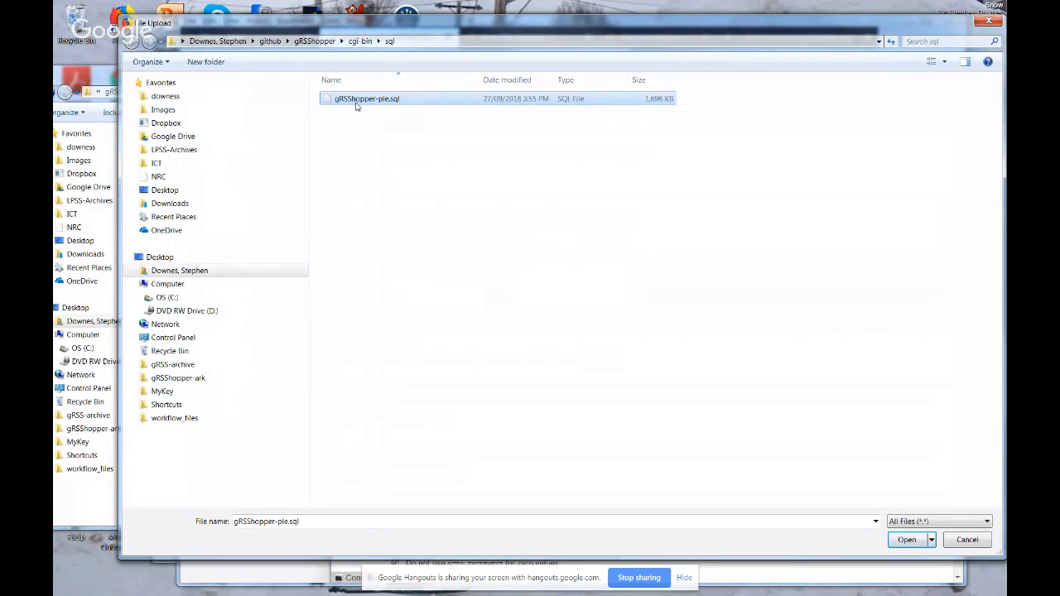
left_click(909, 543)
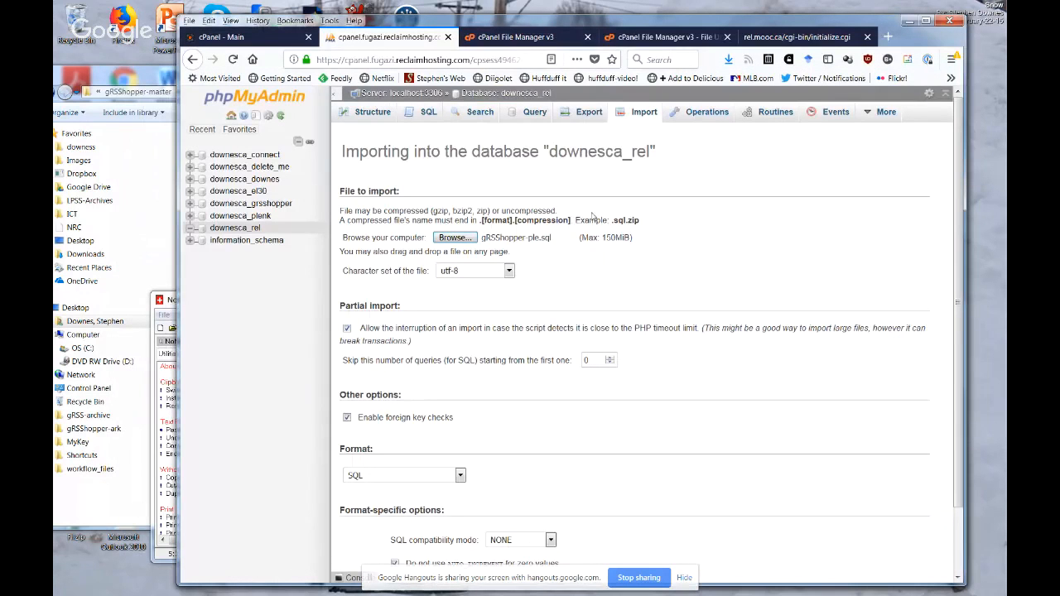
Run the import with the default SQL format settings and look through the database's table list
scroll(787, 390, "down", 2)
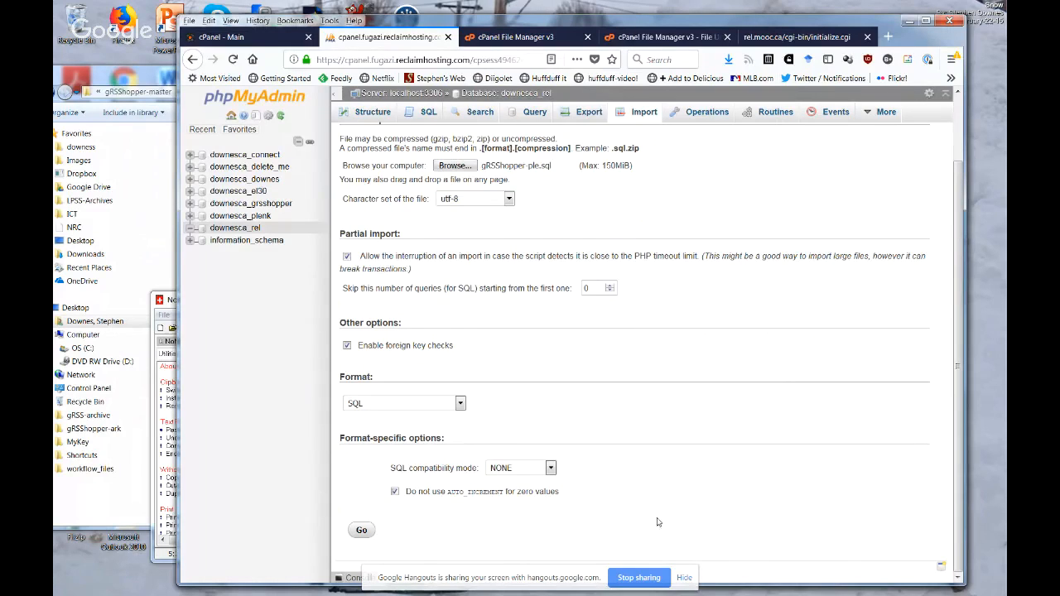
left_click(362, 531)
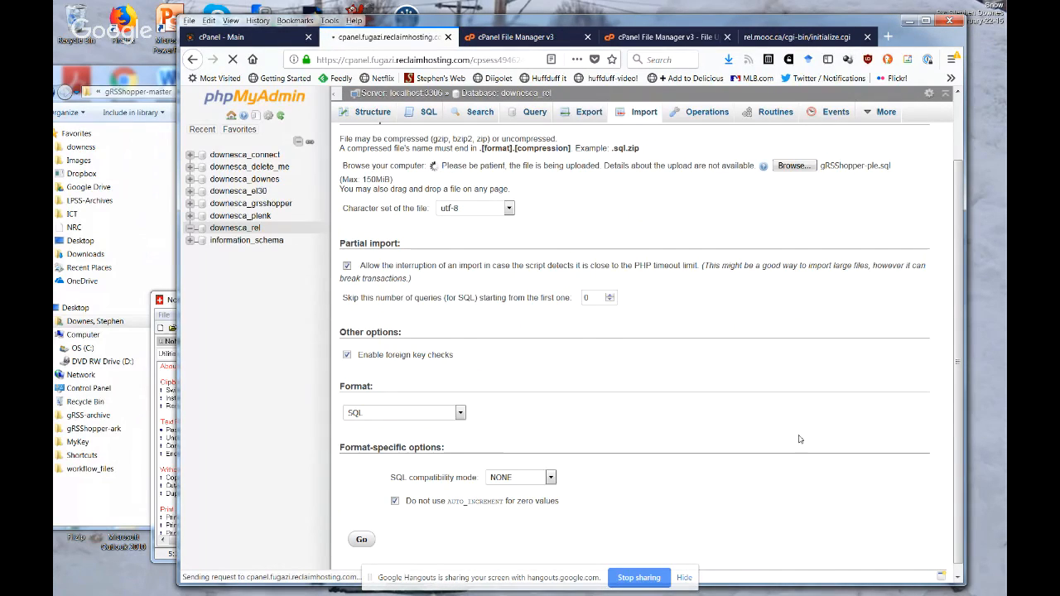
scroll(776, 422, "down", 1)
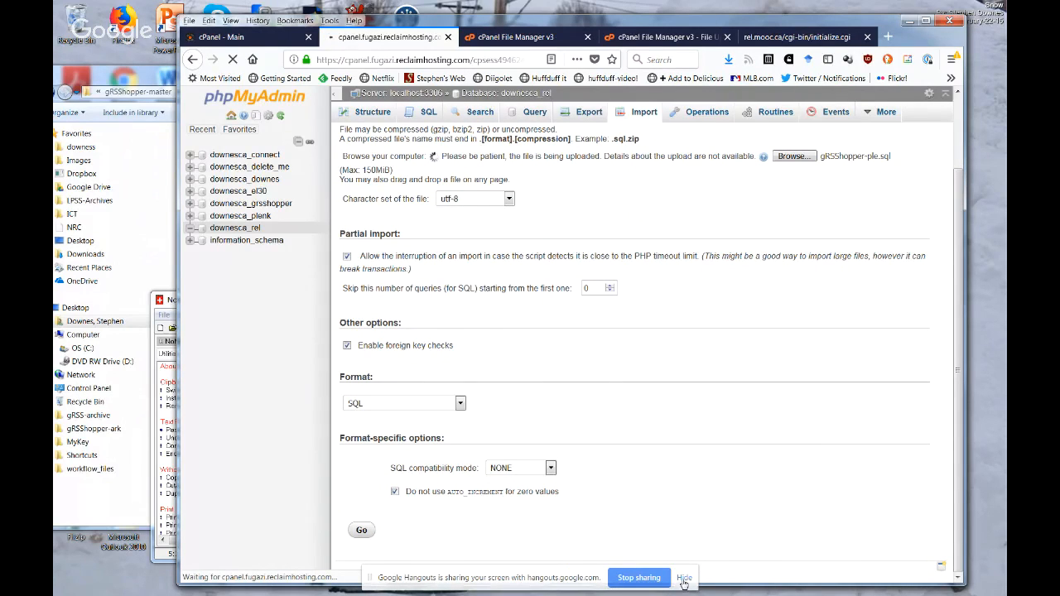
left_click(684, 578)
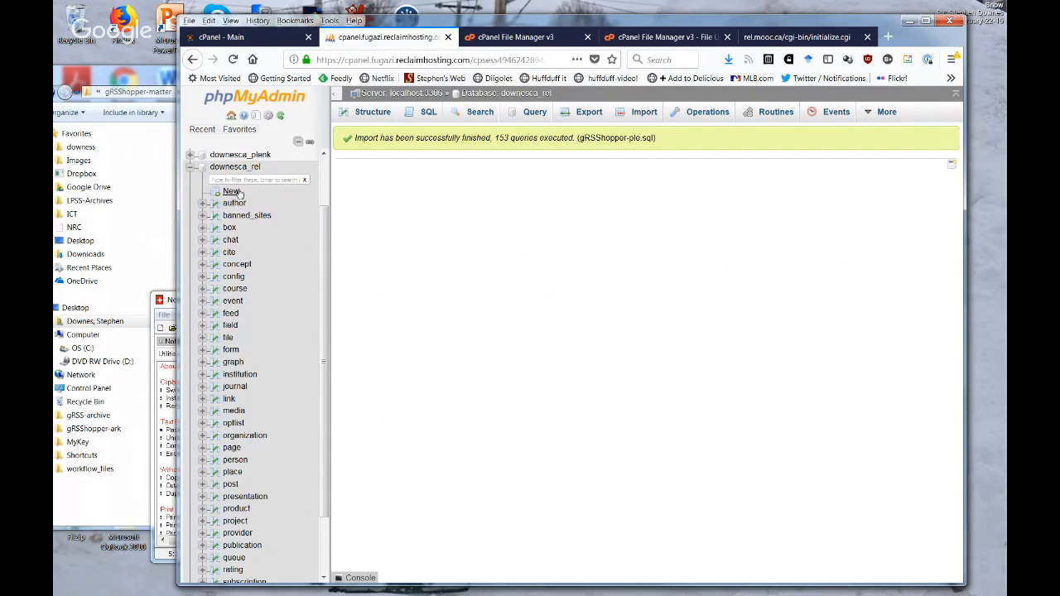
scroll(231, 422, "down", 2)
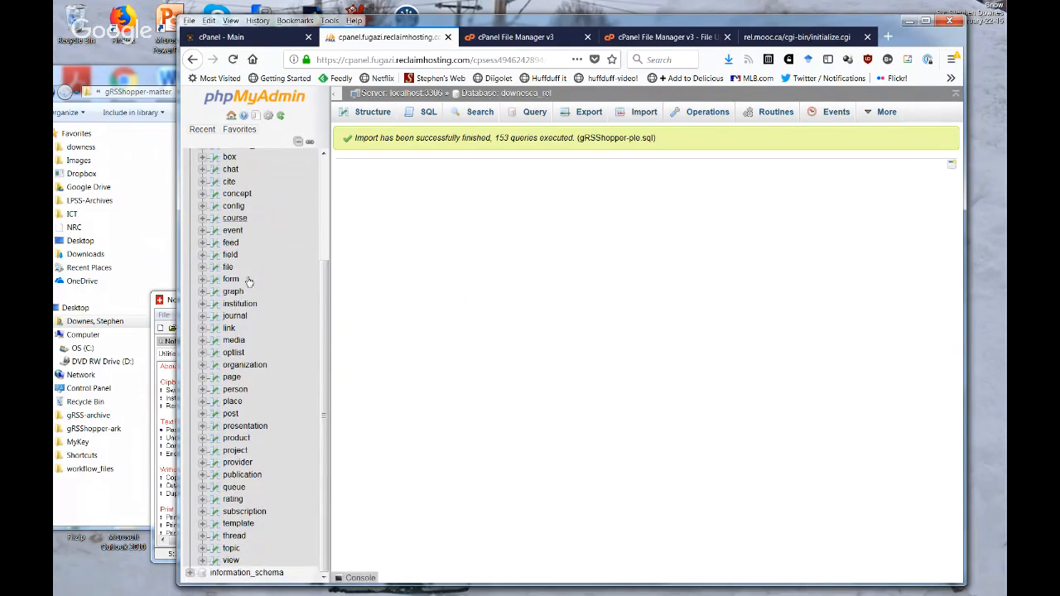
scroll(245, 353, "up", 3)
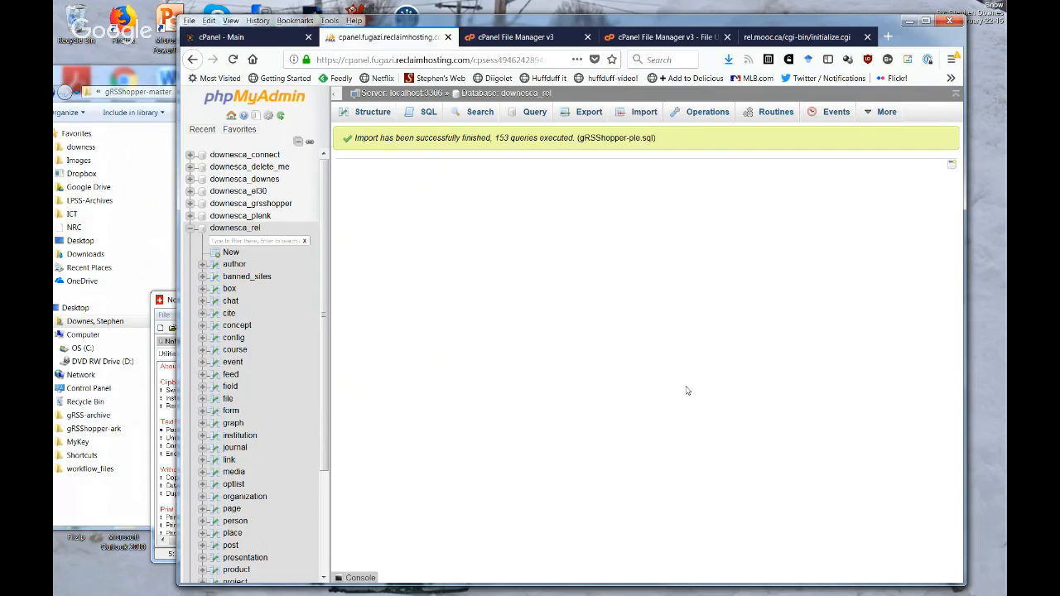
Rerun the rel.mooc.ca initialization script by reloading its results page and resending the form data
left_click(798, 37)
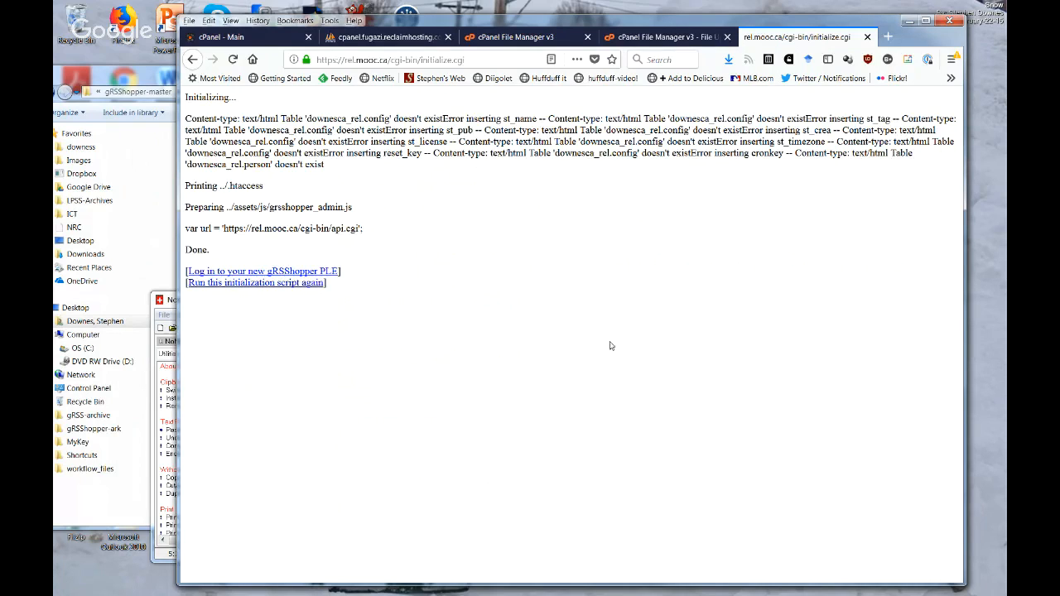
right_click(548, 251)
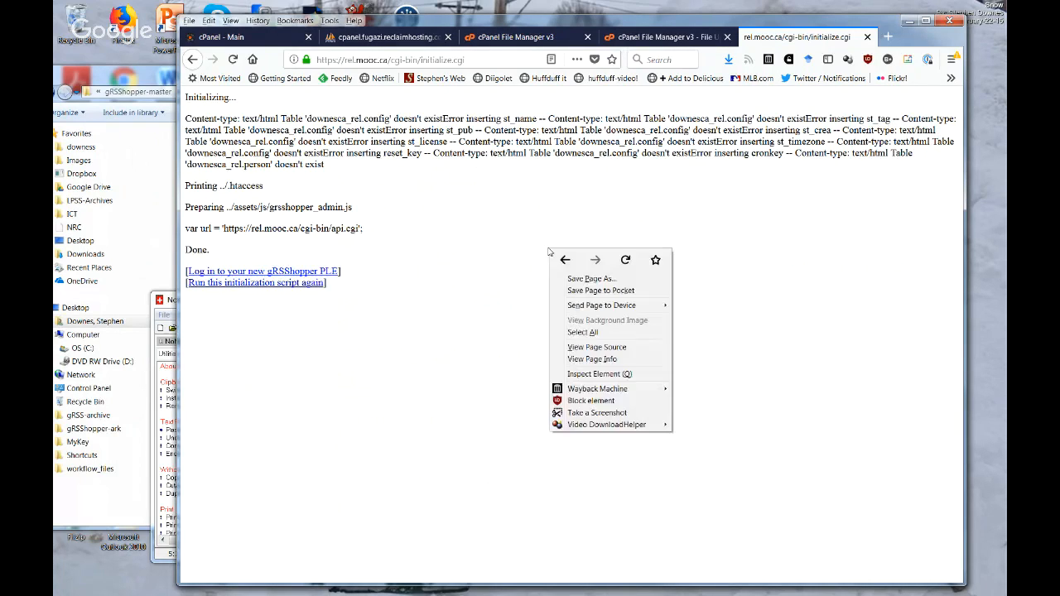
left_click(627, 260)
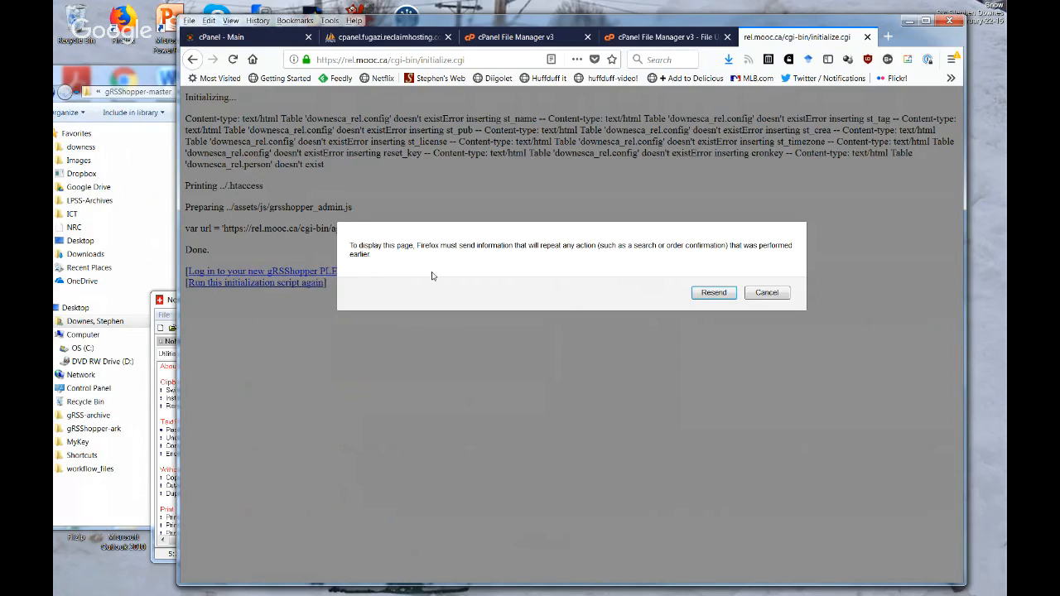
left_click(713, 294)
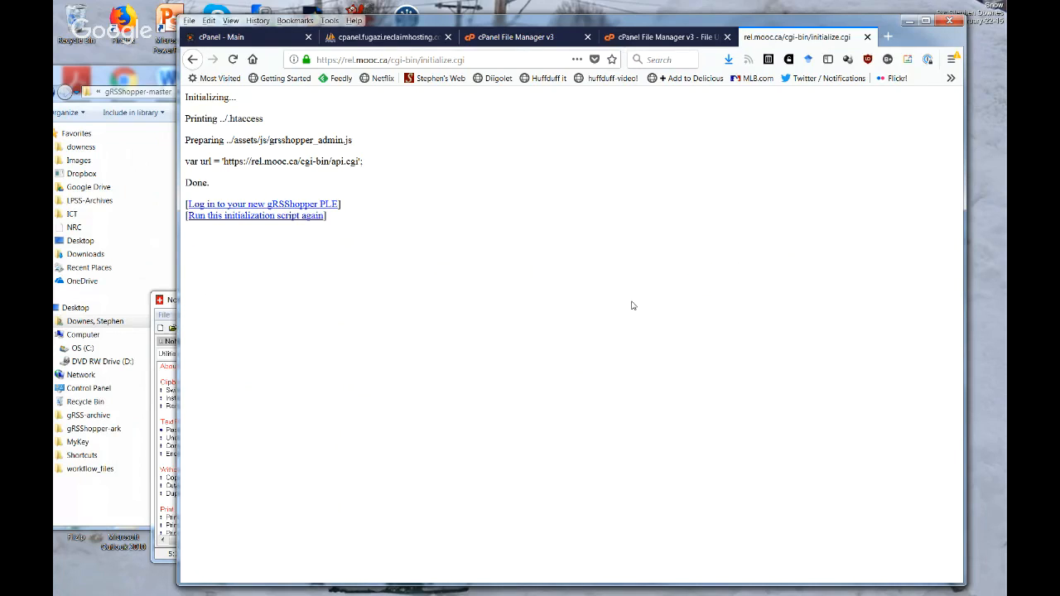
Log in to the new REL site with the administrator username noted in NoteTab and the account password, and open the gRSShopper PLE
left_click(251, 209)
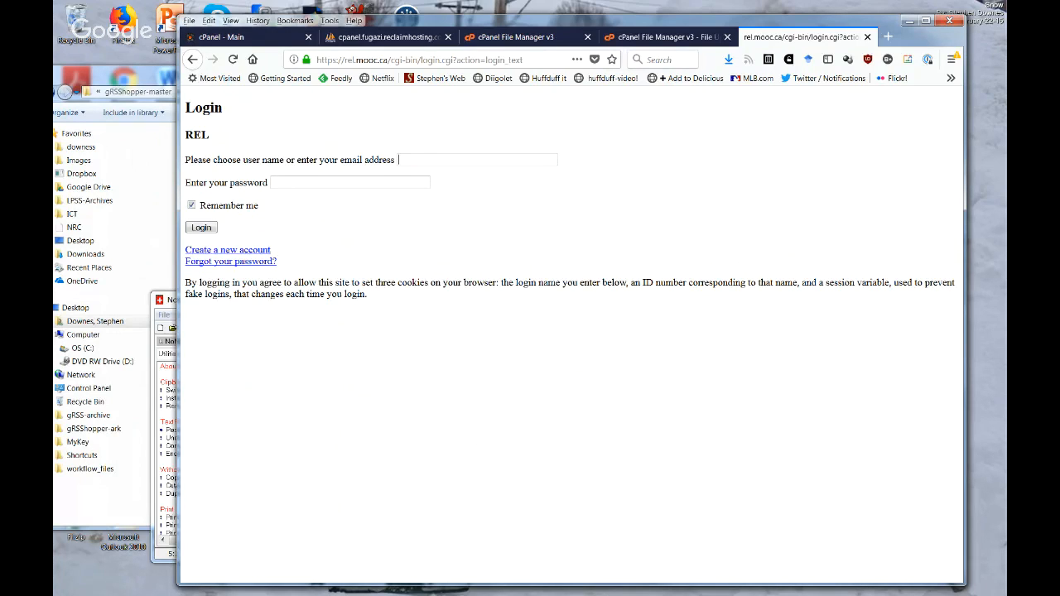
left_click(167, 415)
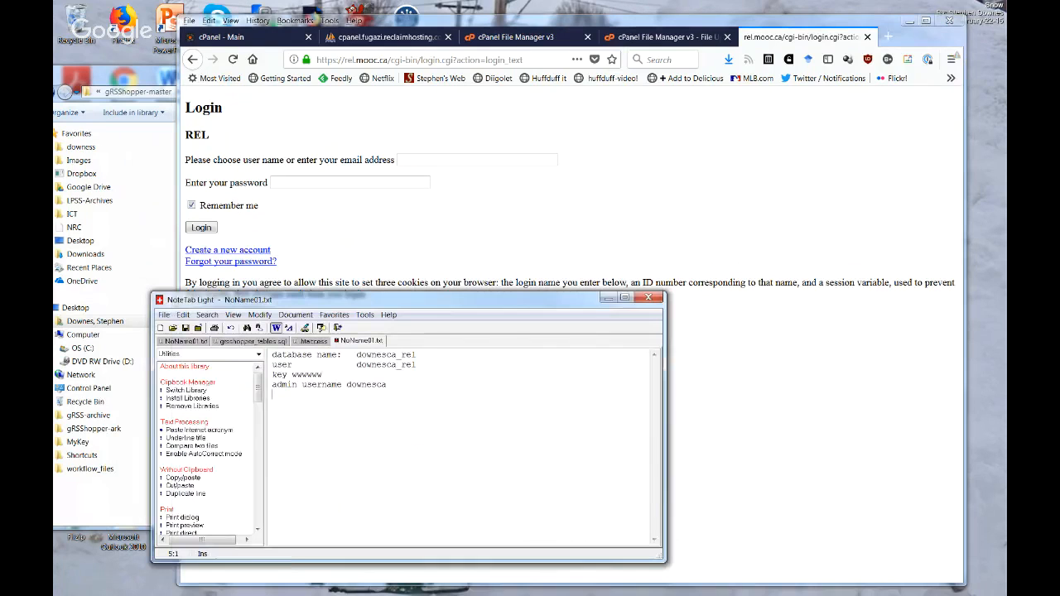
left_click(492, 237)
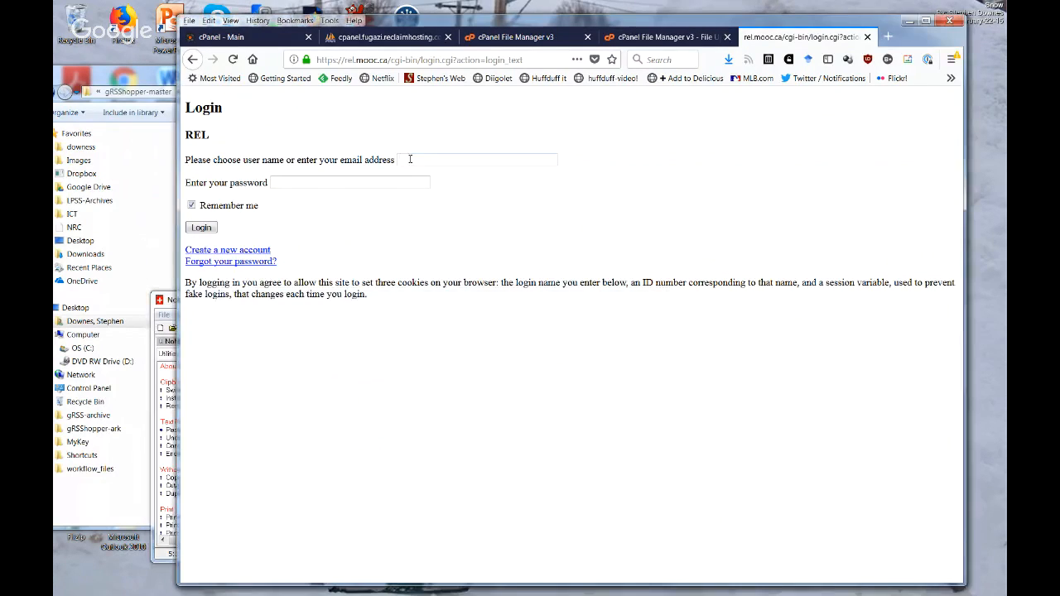
type("downesca")
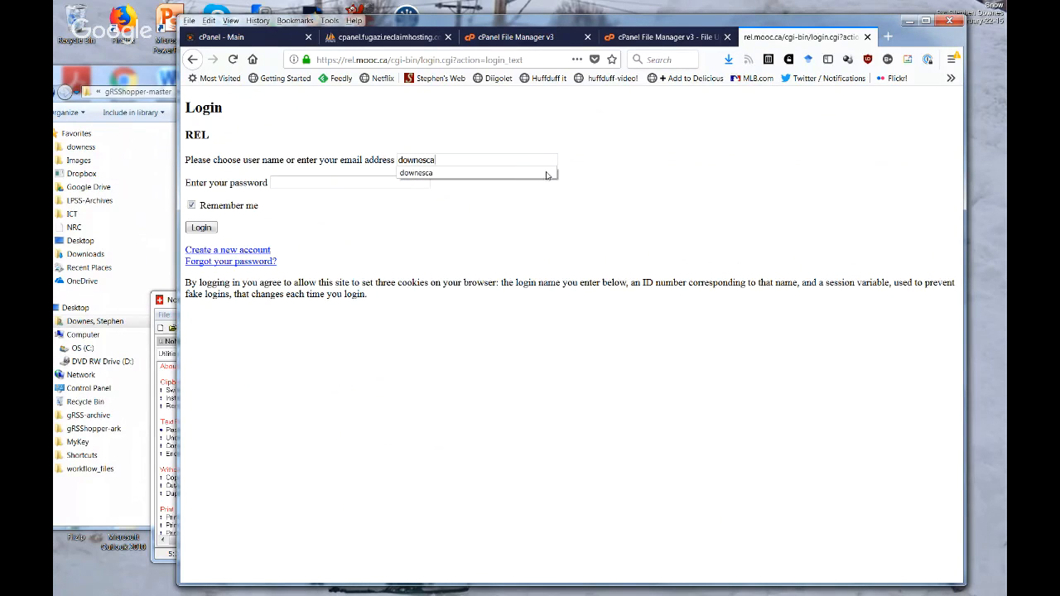
left_click(298, 183)
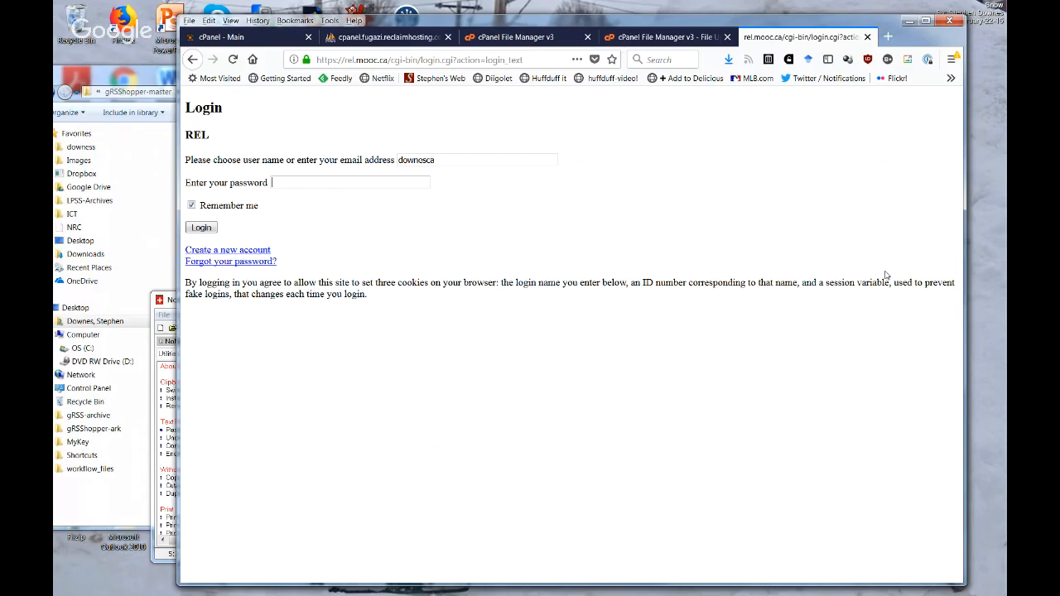
type("••••••••••••••••")
left_click(203, 230)
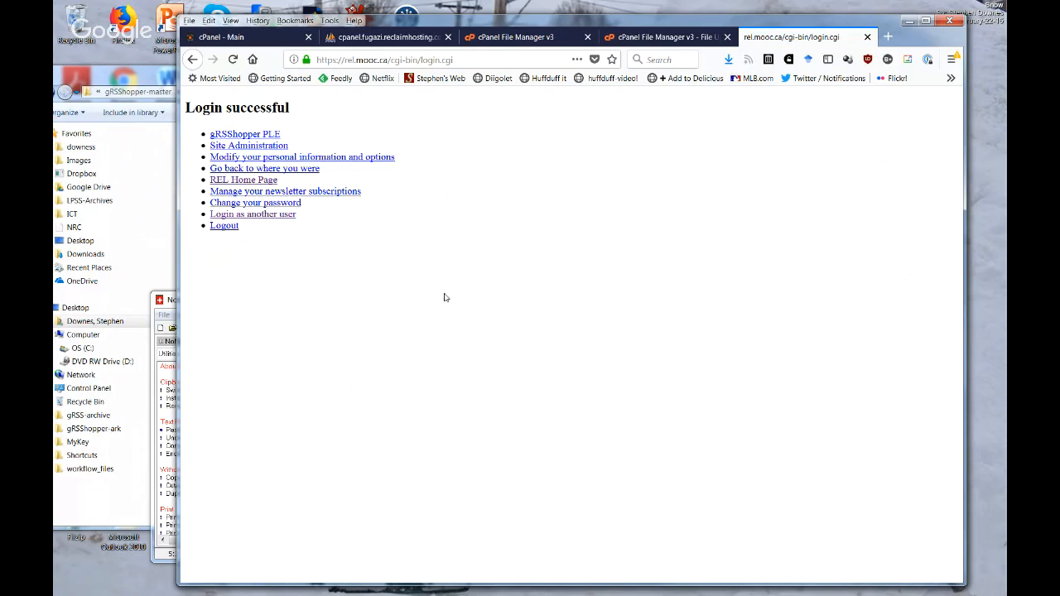
left_click(231, 136)
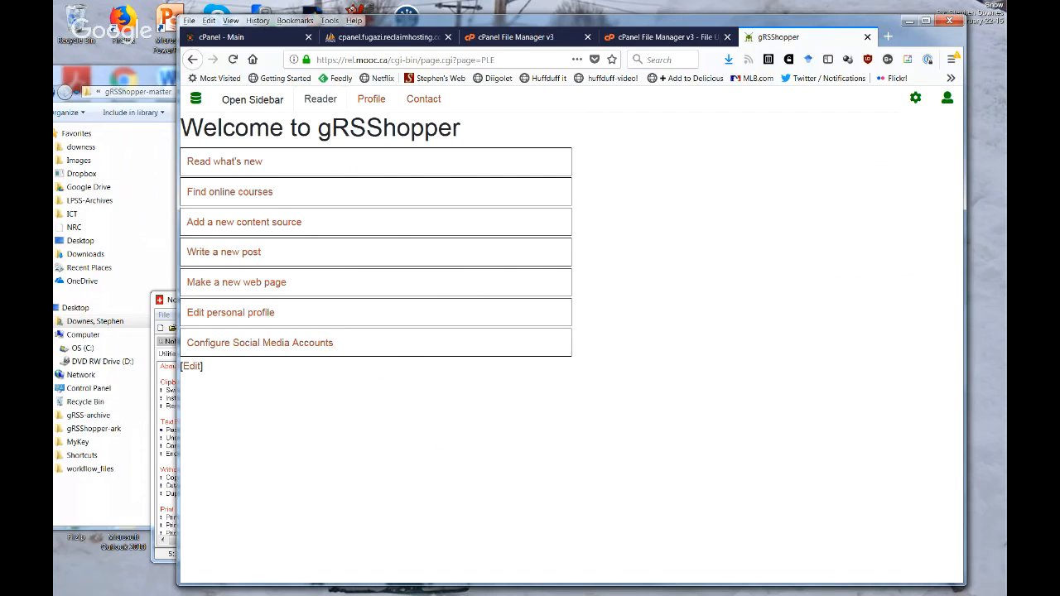
Switch to WinSCP and move the local side up from the gRSShopper-master html folder to the Documents folder
key("alt+Tab")
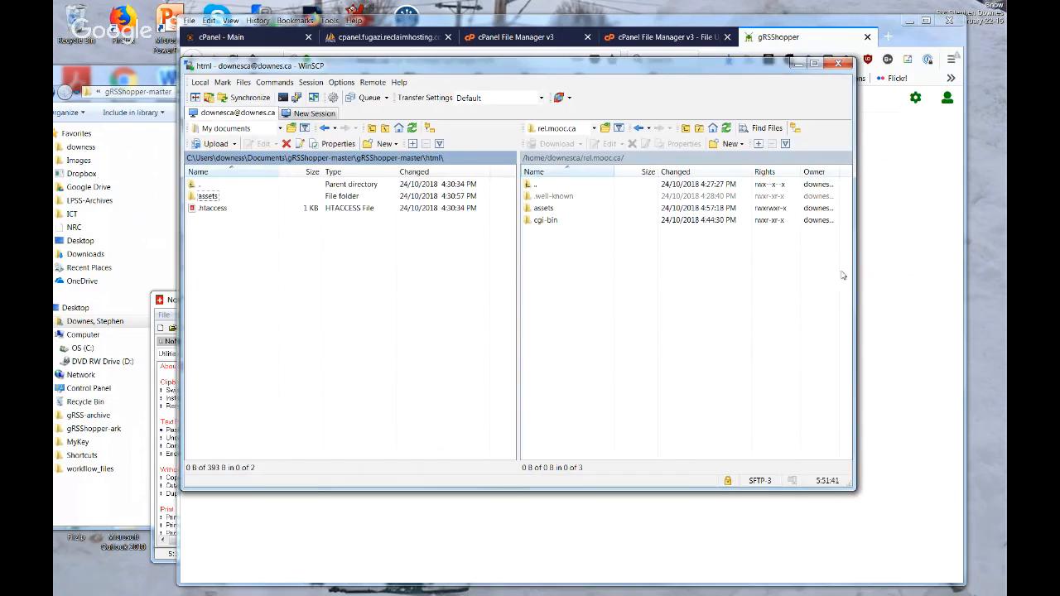
left_click(796, 555)
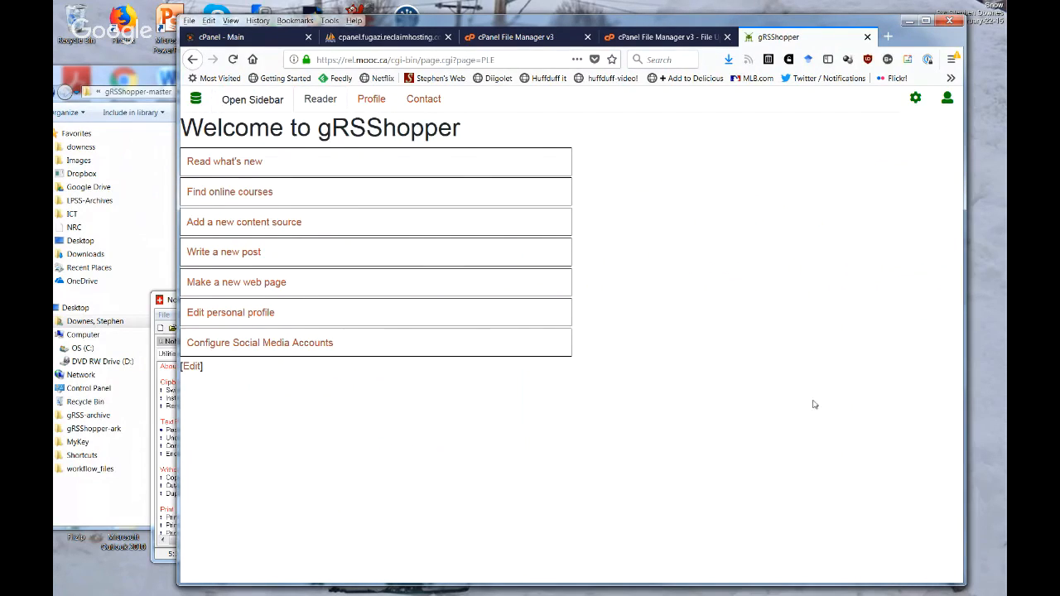
key("alt+Tab")
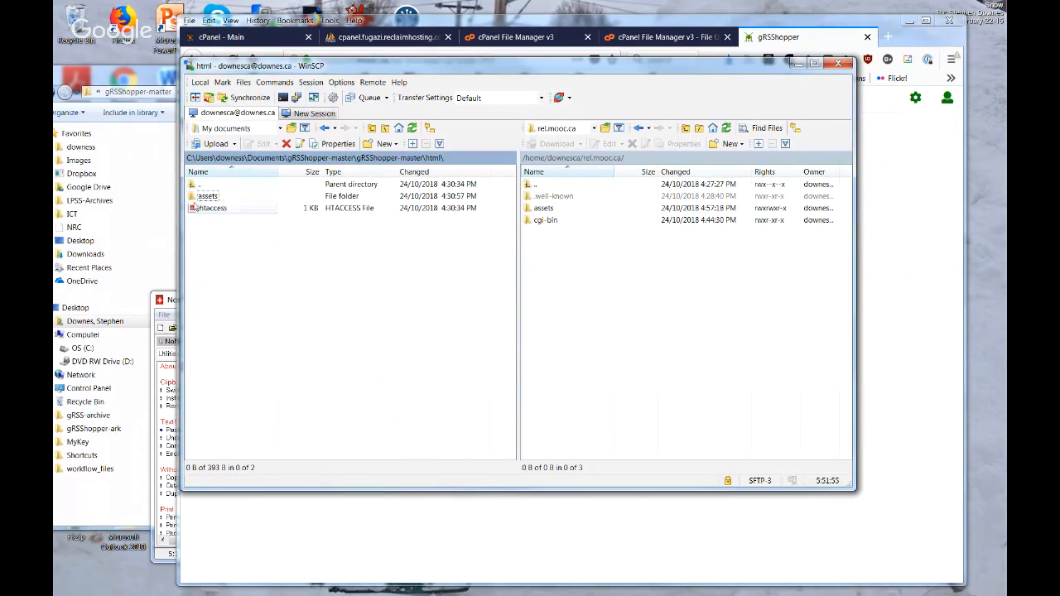
left_click(199, 185)
double_click(199, 184)
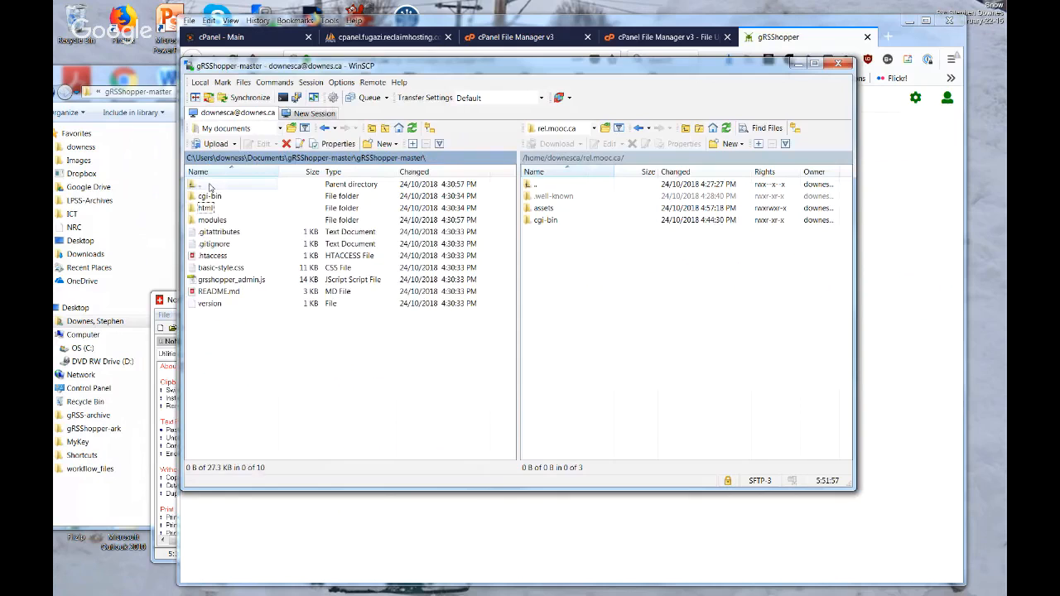
double_click(209, 188)
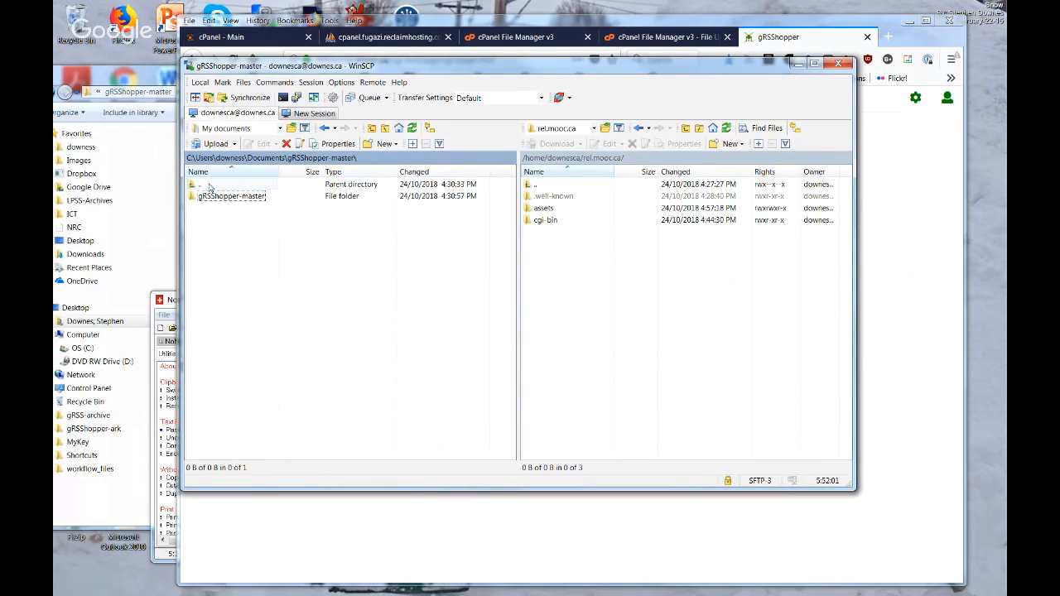
double_click(209, 187)
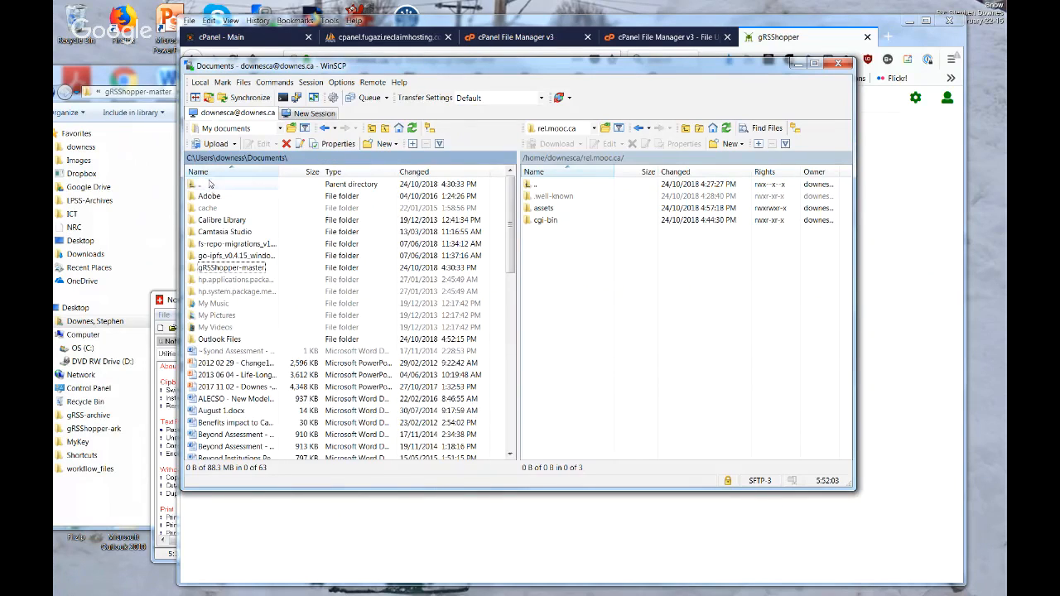
Open the assets/icons folder of rel.mooc.ca on the remote side and select grssicon.JPG
left_click(539, 209)
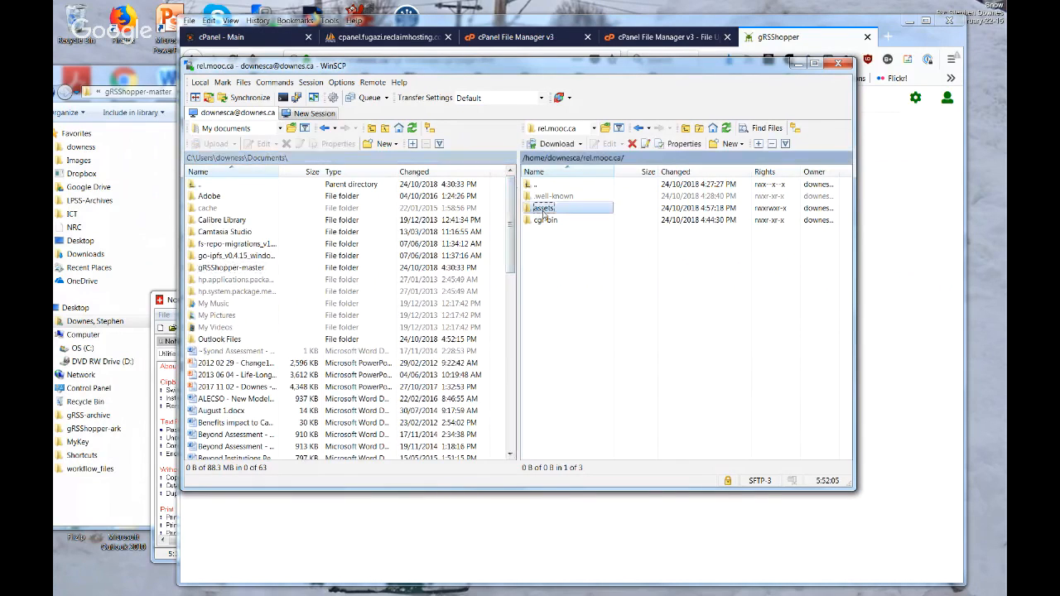
left_click(539, 209)
double_click(530, 209)
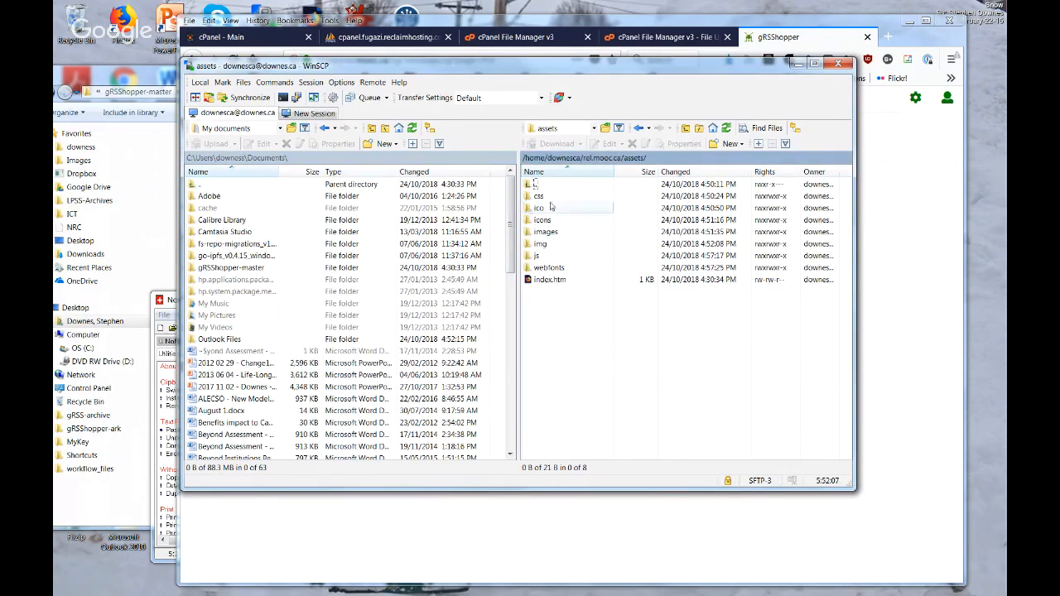
double_click(580, 220)
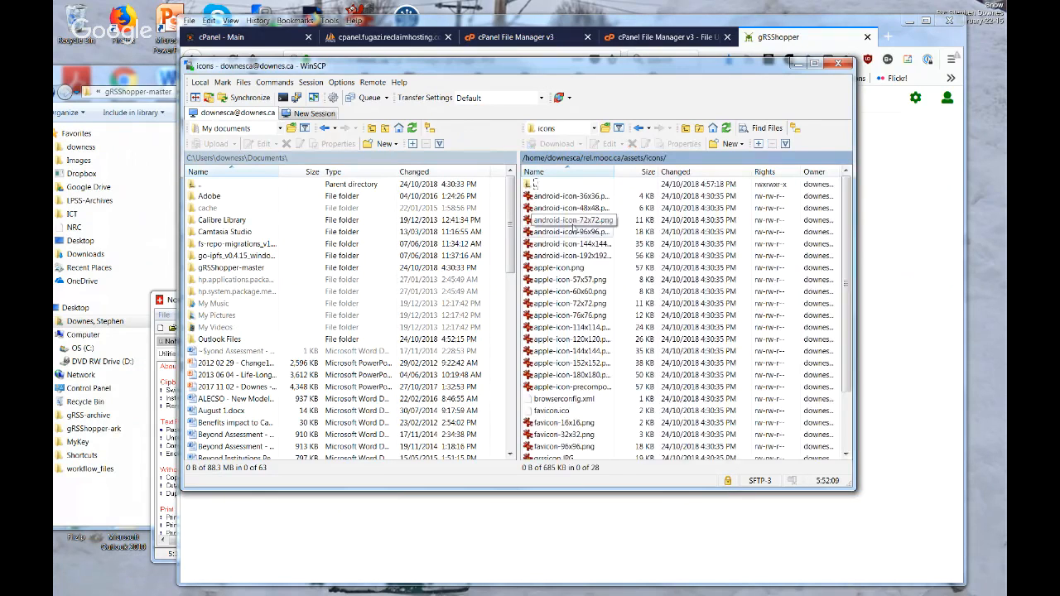
scroll(572, 332, "down", 2)
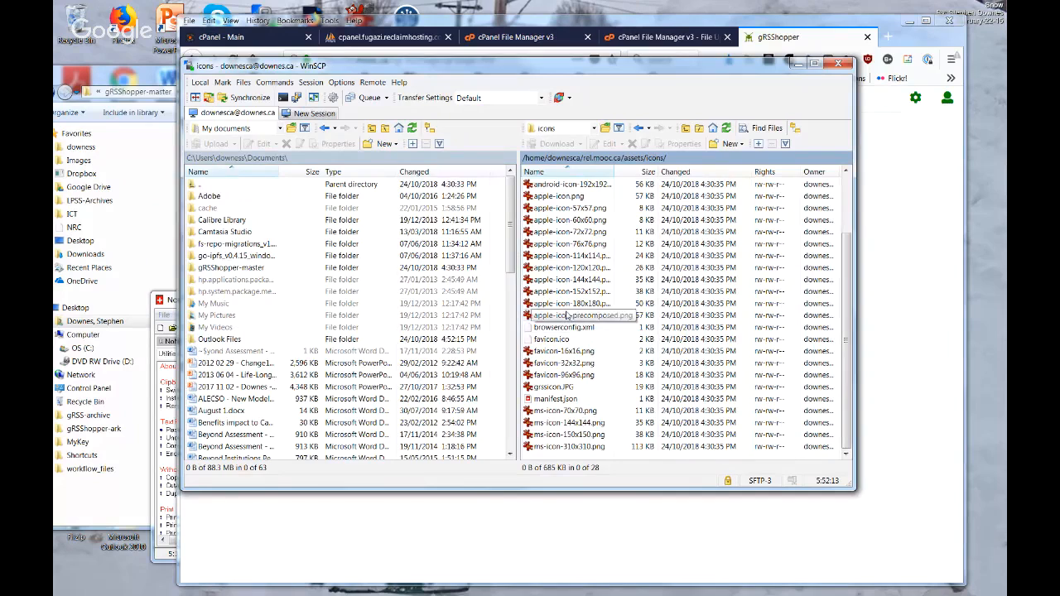
left_click(554, 387)
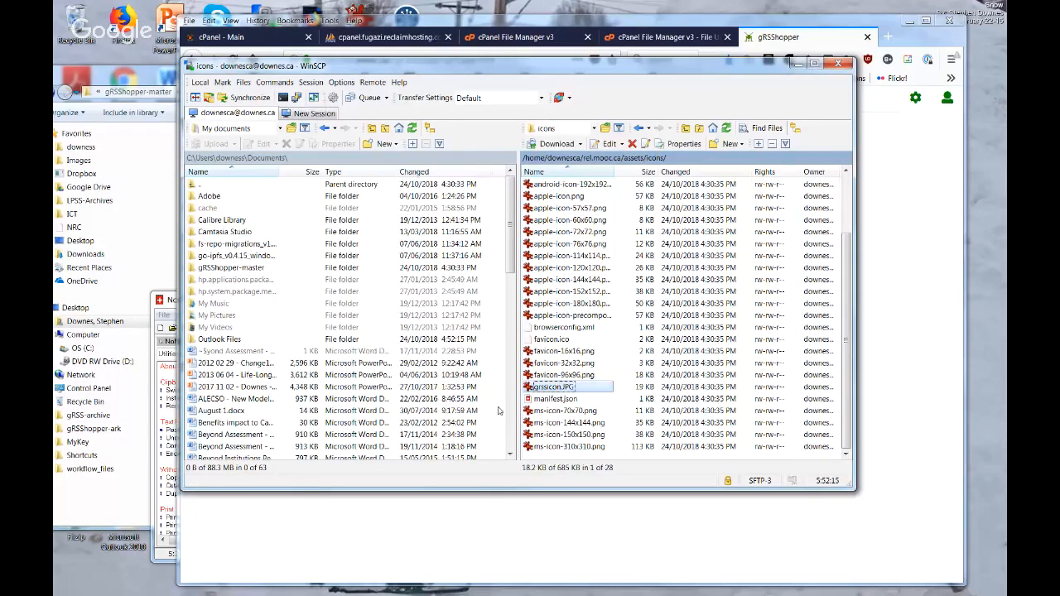
Browse the local side to the html\assets\icons folder of the github gRSShopper copy
double_click(201, 185)
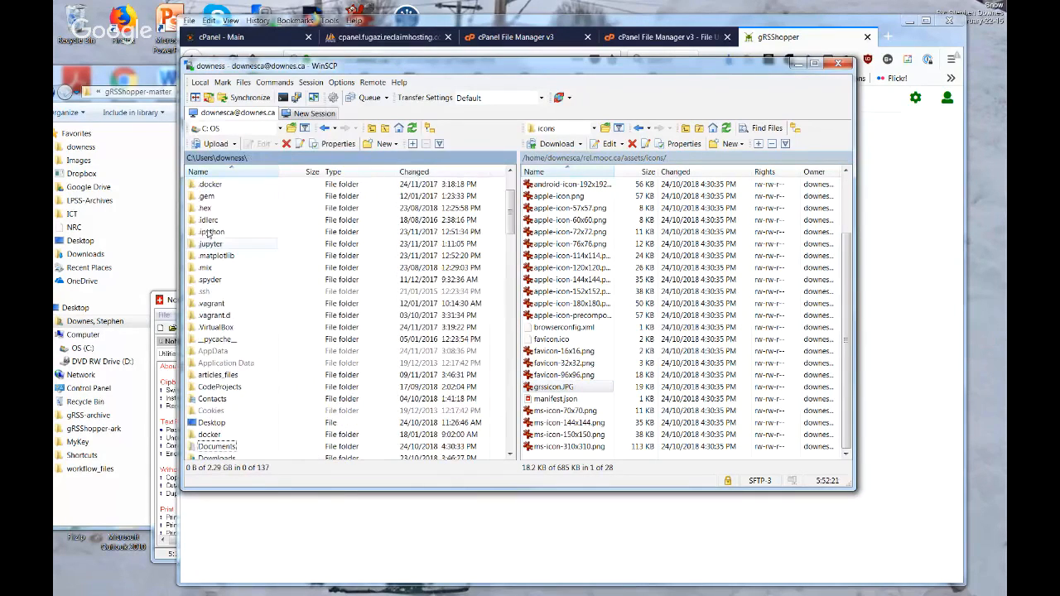
left_click(247, 352)
scroll(246, 355, "down", 4)
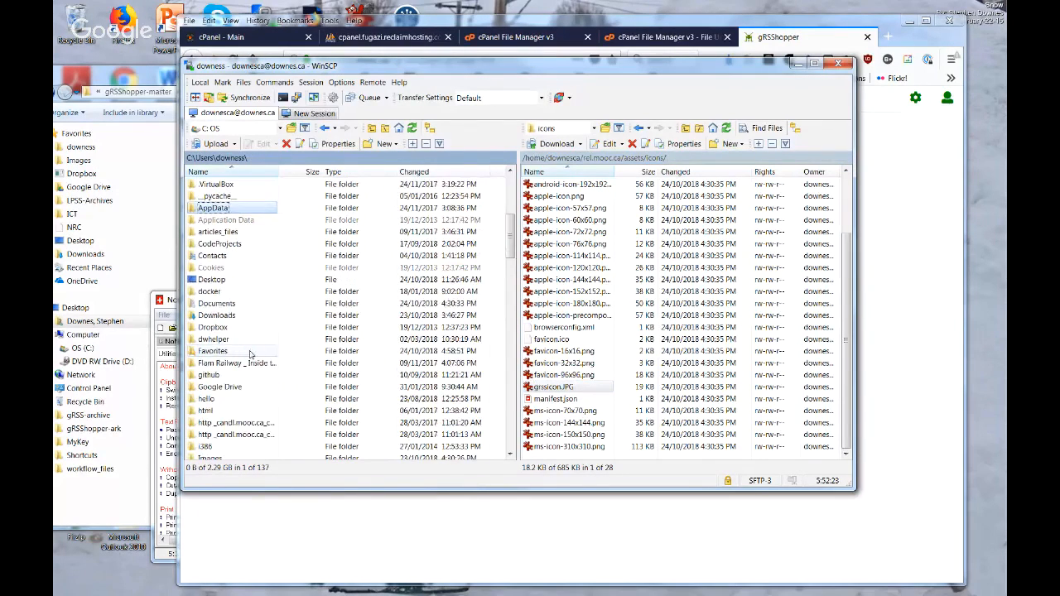
double_click(208, 375)
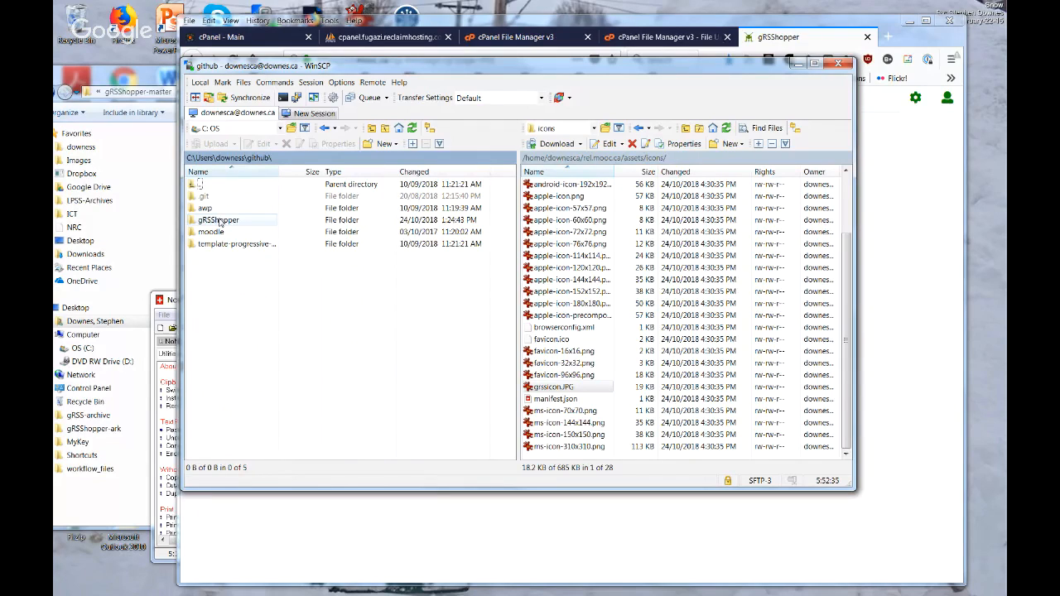
double_click(220, 221)
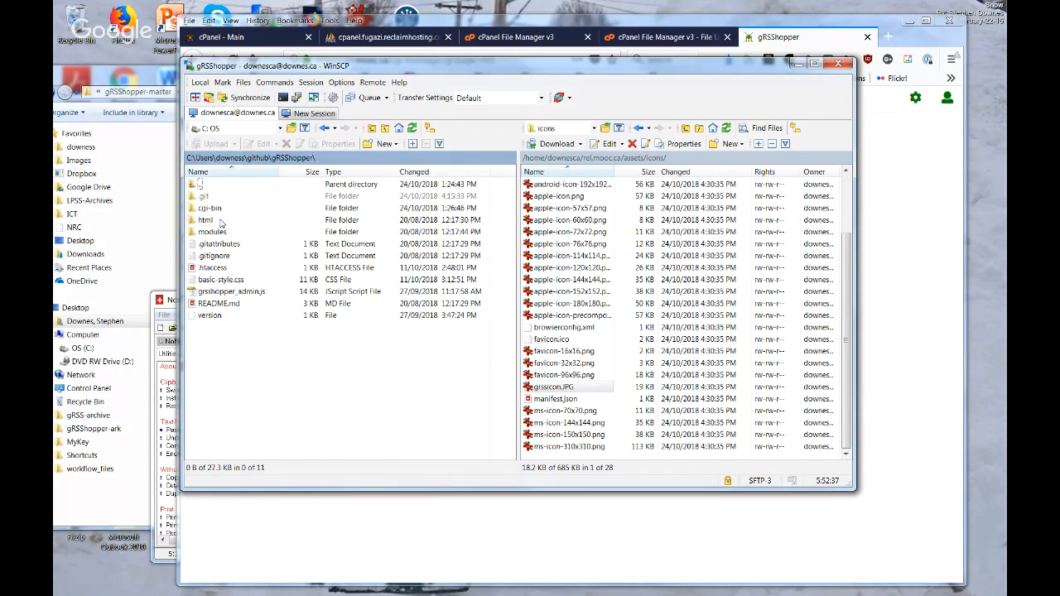
double_click(210, 208)
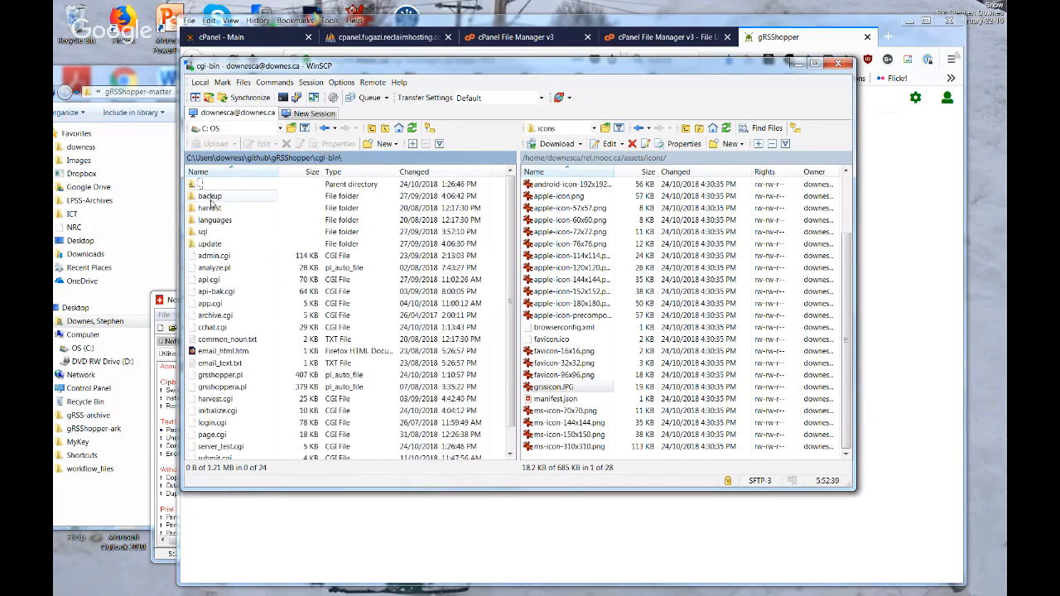
double_click(212, 183)
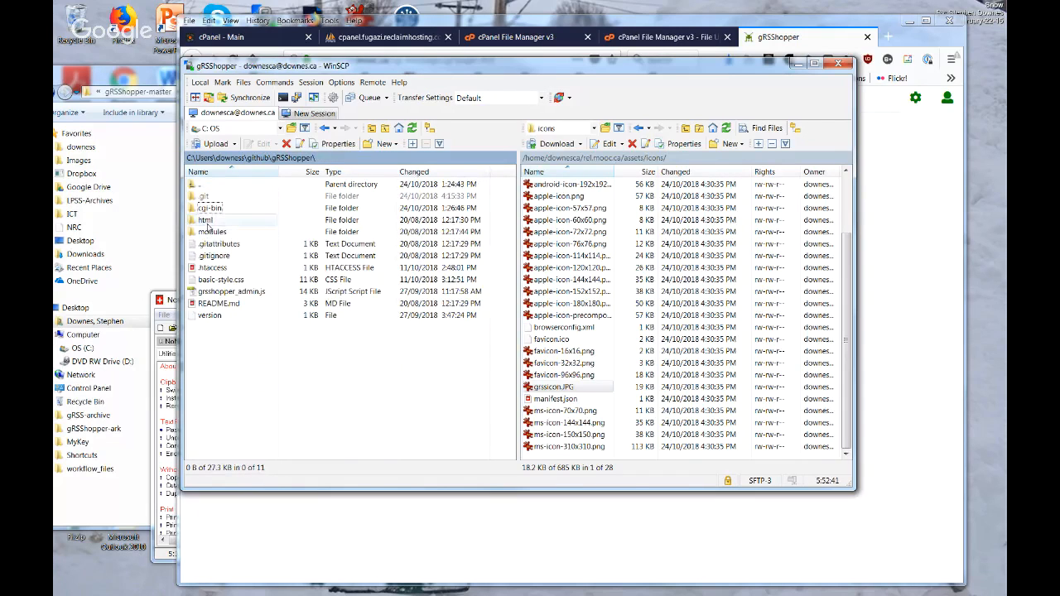
double_click(211, 221)
double_click(218, 199)
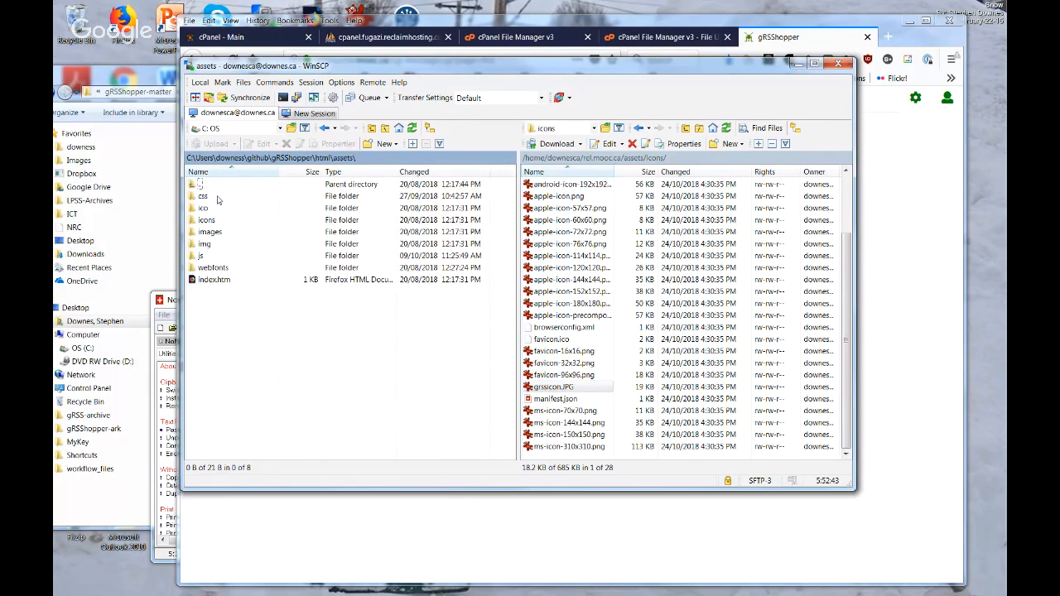
left_click(210, 222)
double_click(209, 222)
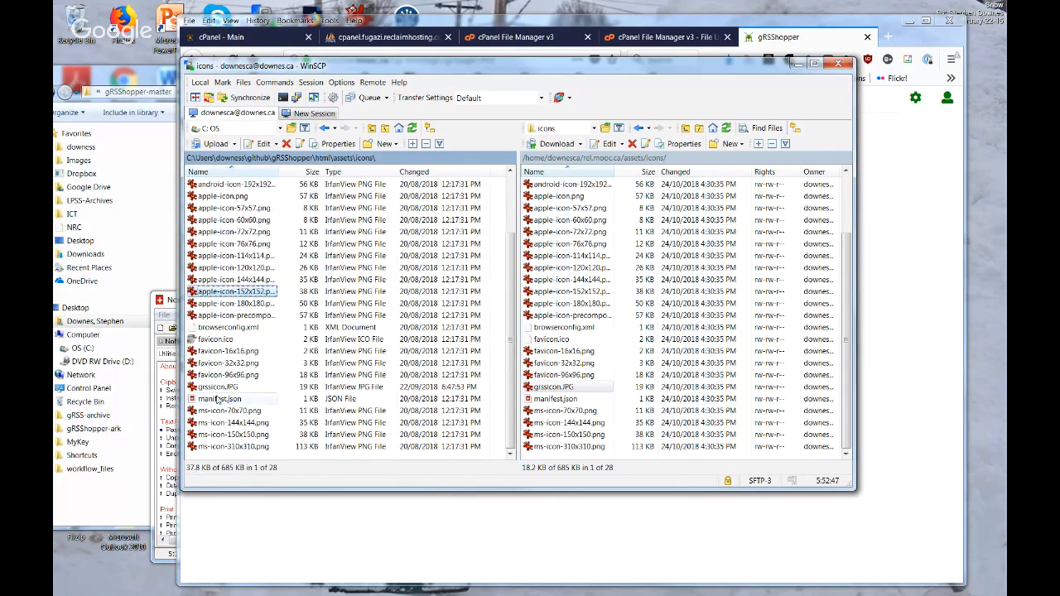
Upload the local grssicon.JPG to the remote icons folder, overwriting the existing file, and reload the PLE page in the browser
left_click(217, 387)
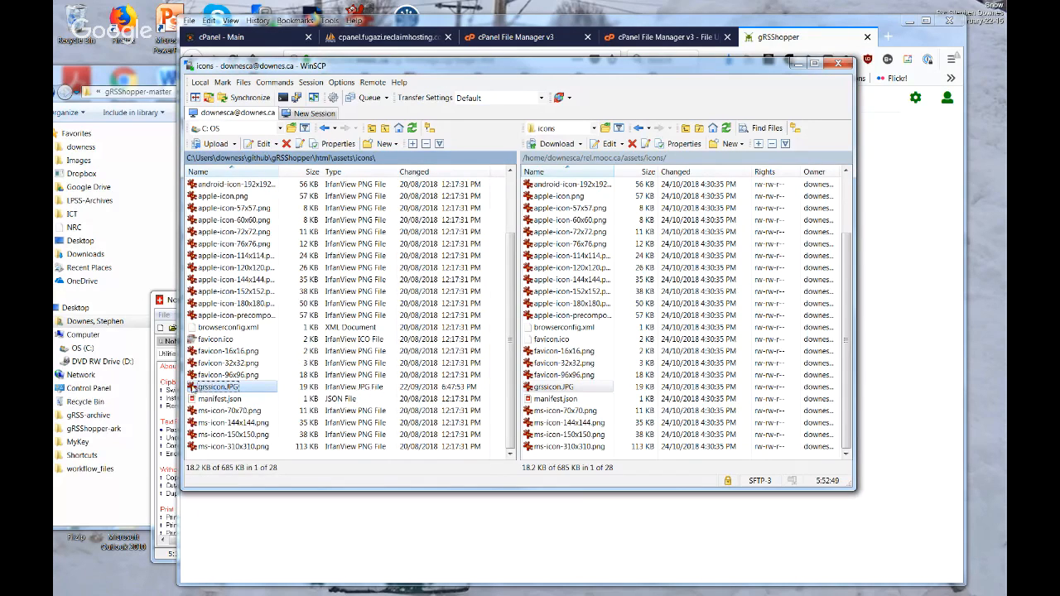
left_click_drag(217, 388, 580, 364)
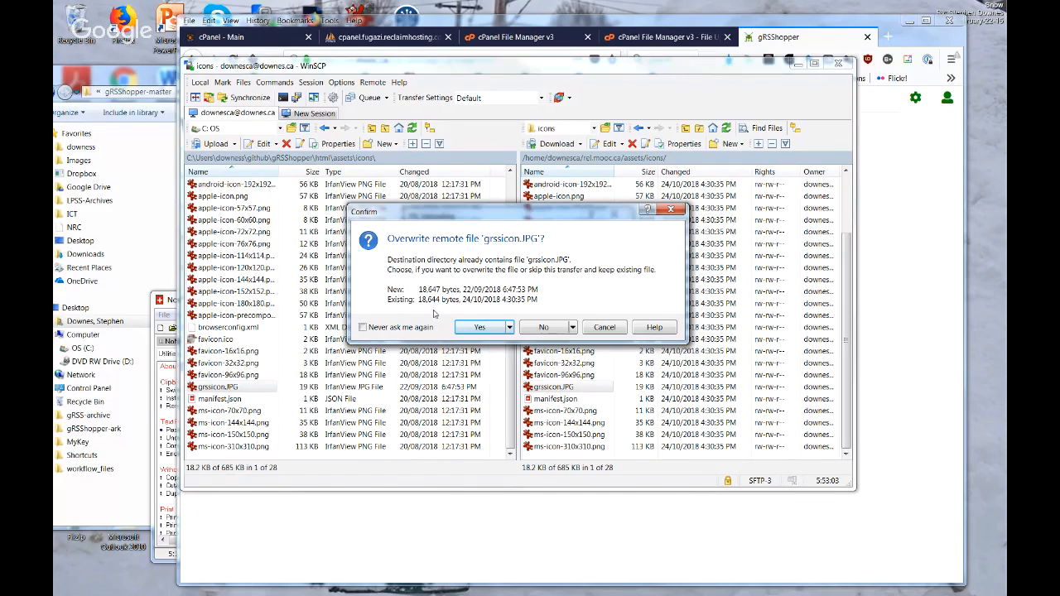
left_click(482, 329)
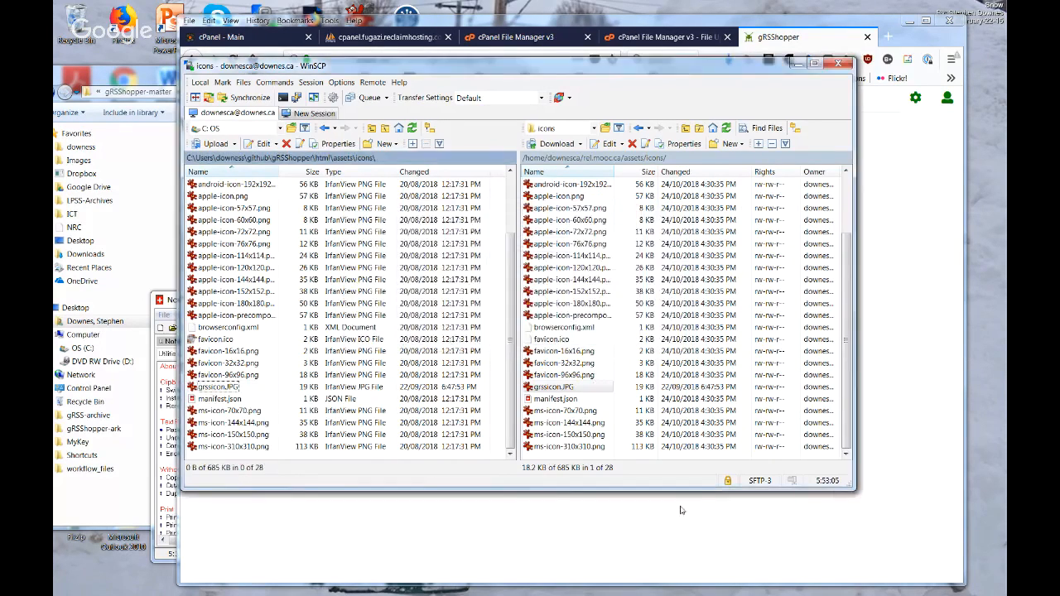
left_click(683, 507)
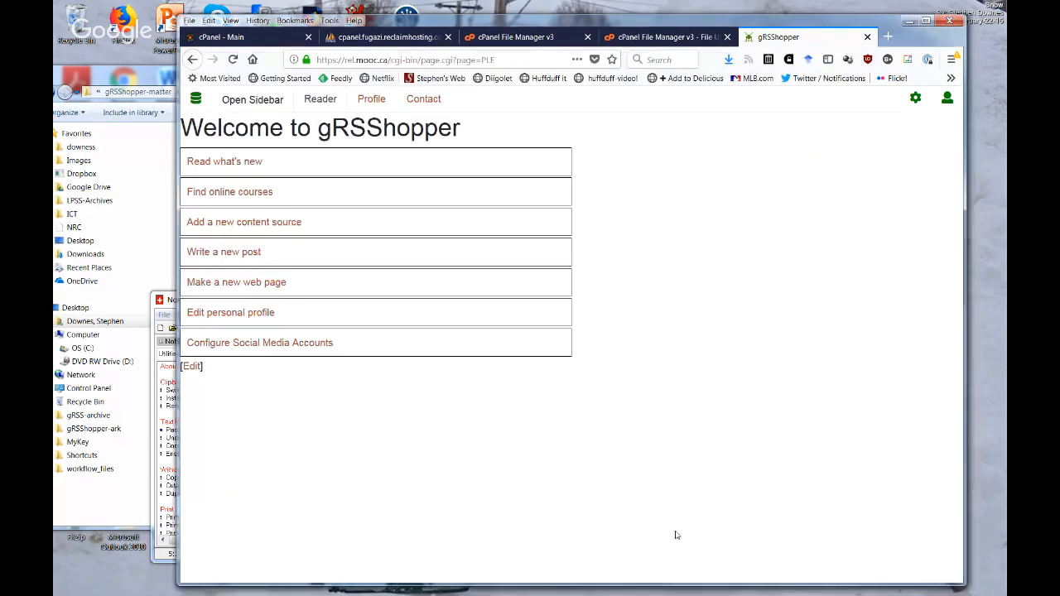
right_click(701, 178)
left_click(782, 191)
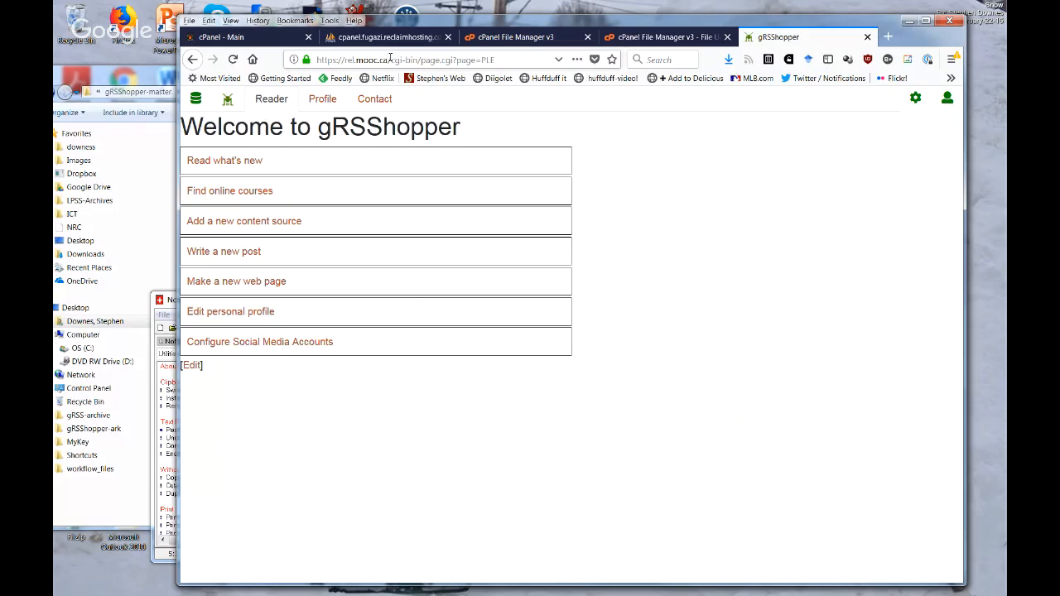
left_click_drag(390, 58, 495, 60)
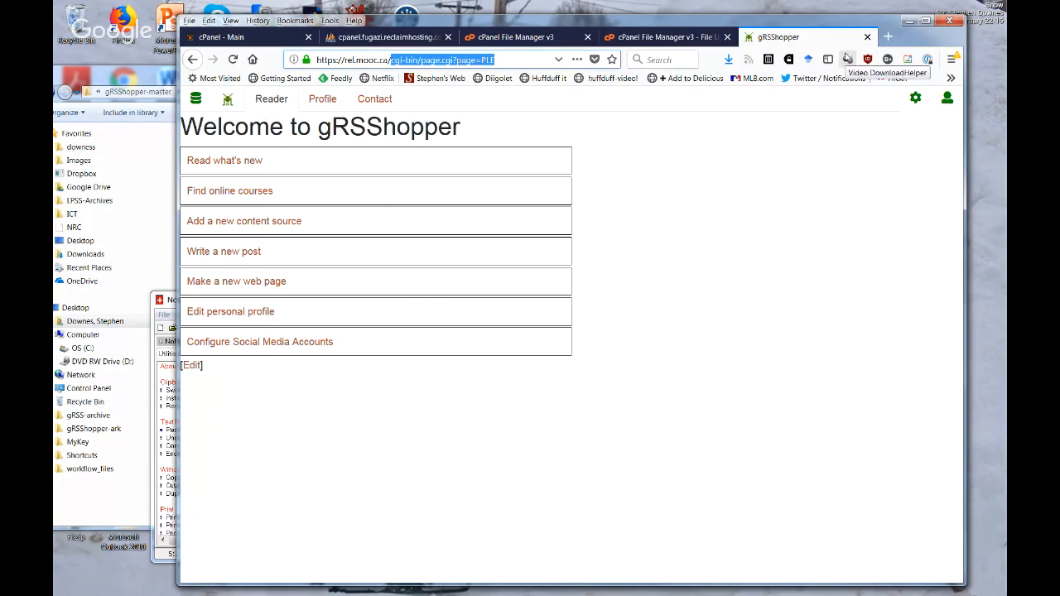
type("icon/")
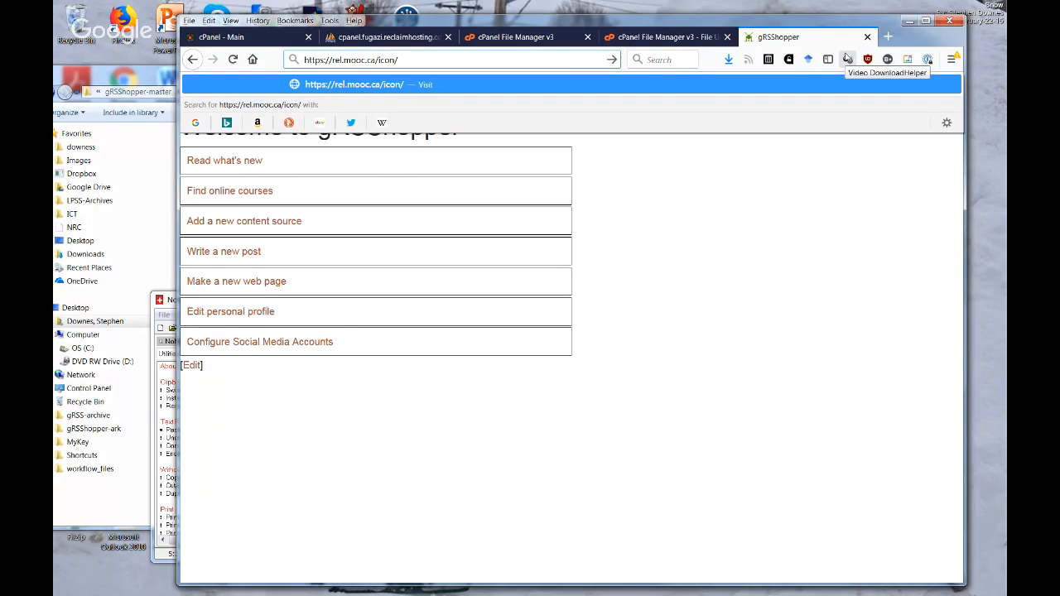
key("BackSpace")
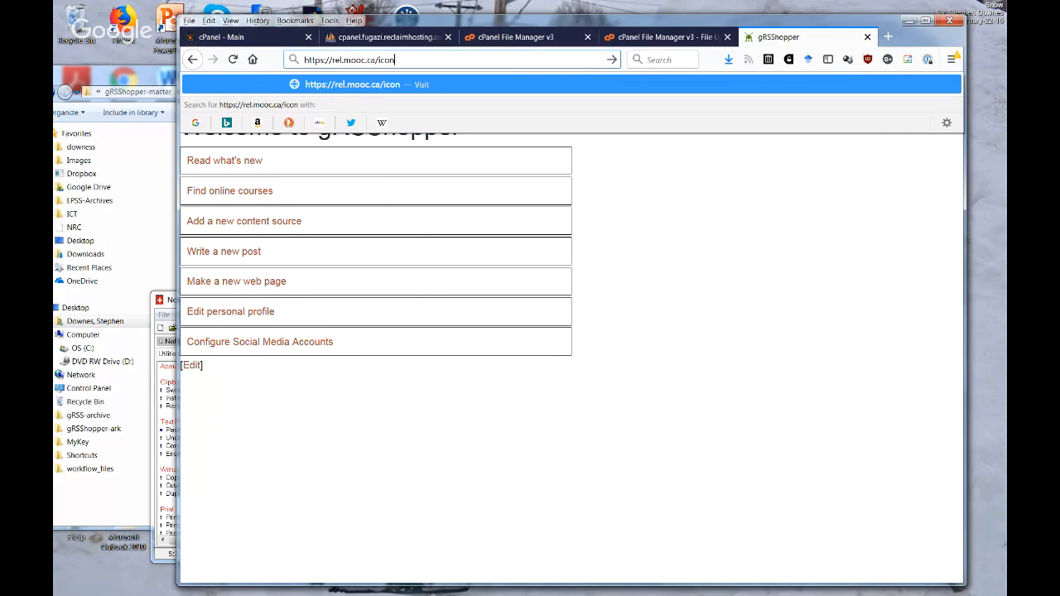
key("alt+Tab")
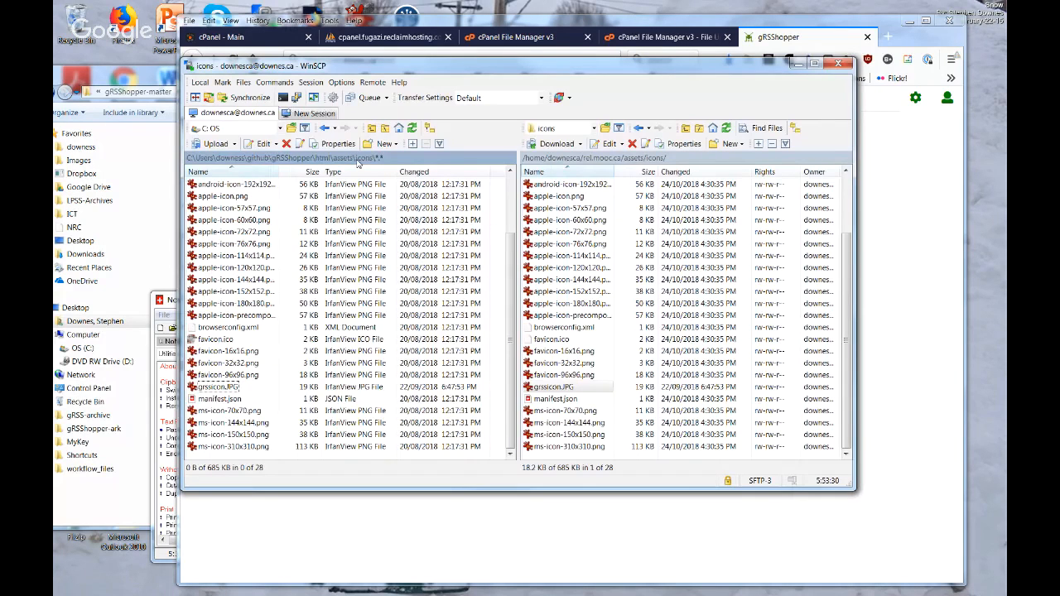
left_click(313, 536)
left_click(379, 56)
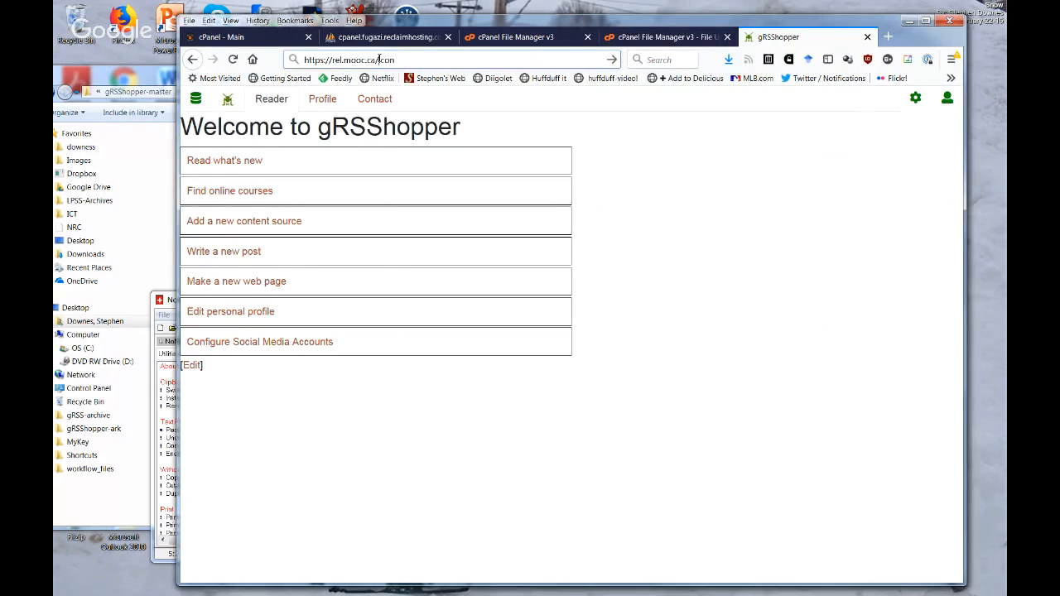
double_click(380, 56)
type("asset")
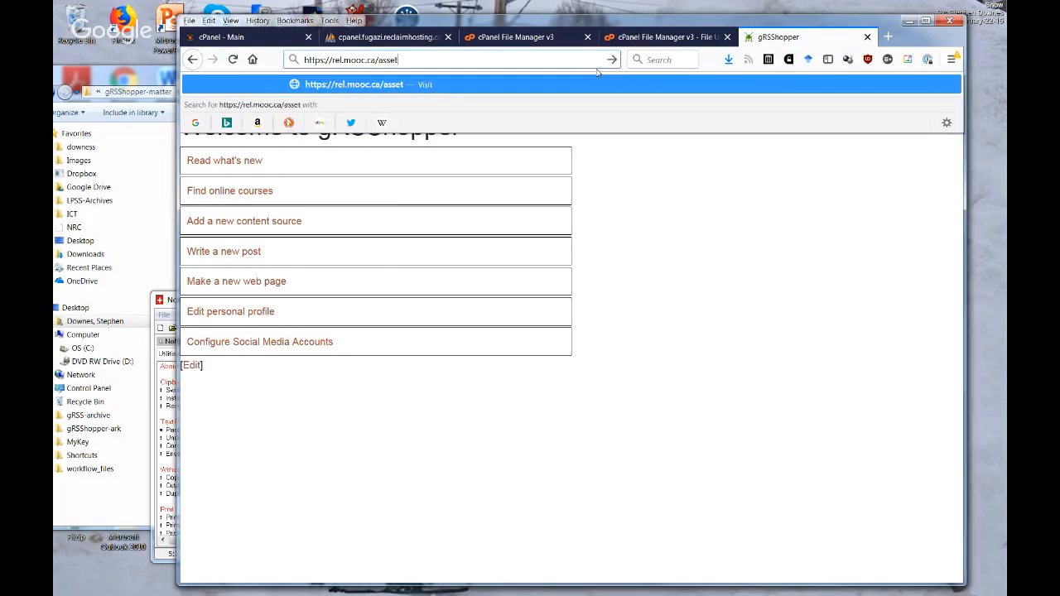
type("s/icons/")
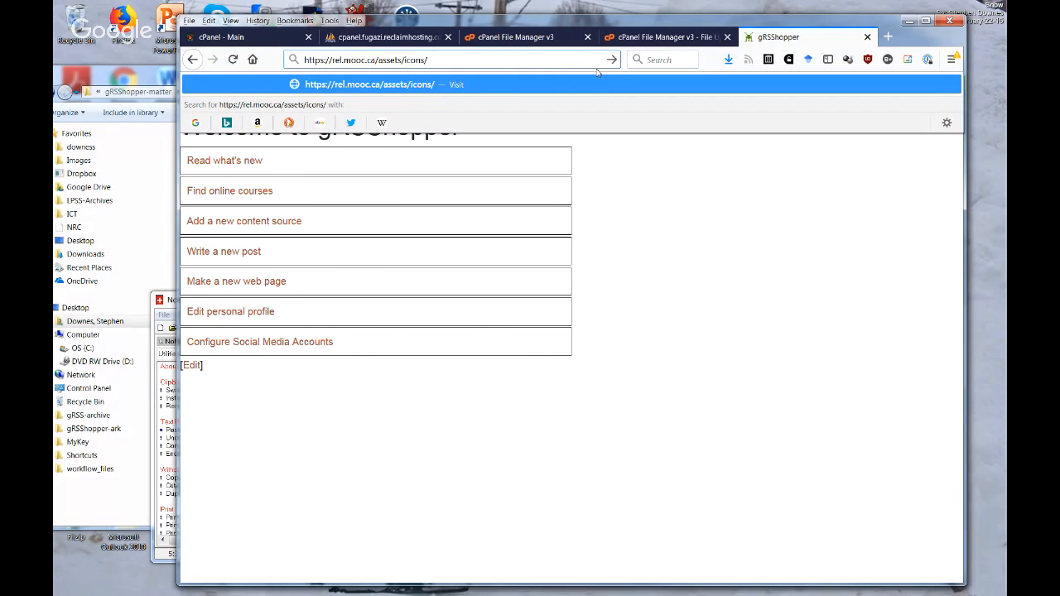
type("grss")
type("icon")
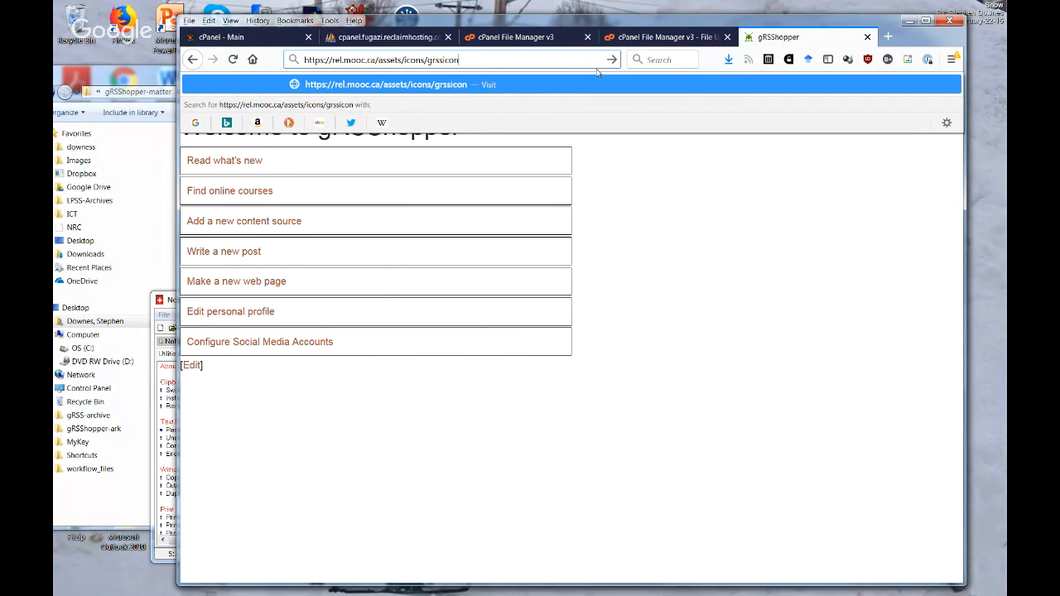
type(".jPG")
key("Return")
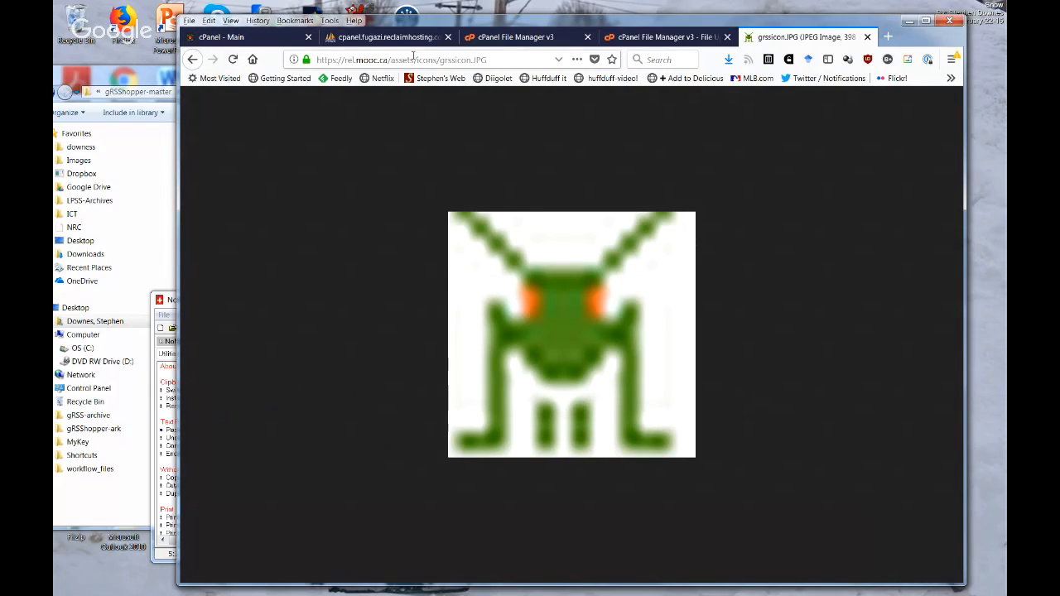
left_click(191, 60)
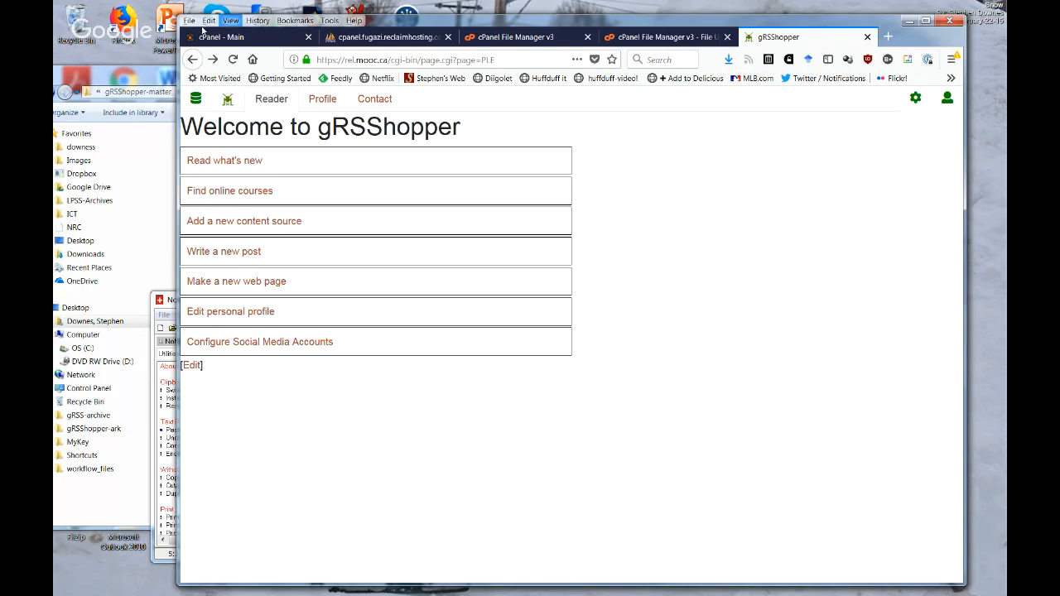
Return to the Reclaim Hosting cPanel home page and look through its sections for the scheduled-task tool
left_click(211, 37)
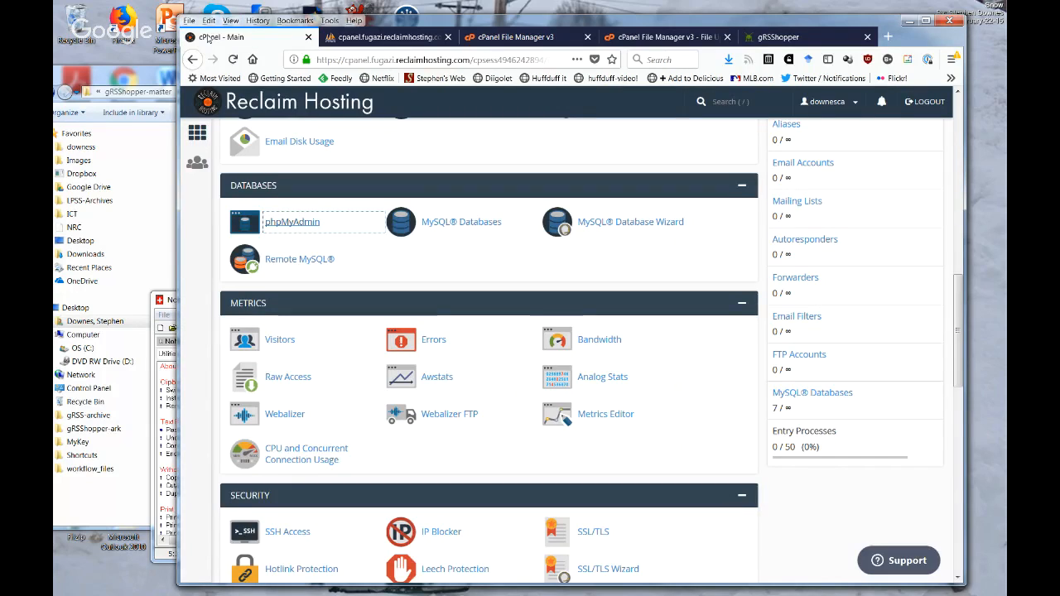
left_click(217, 101)
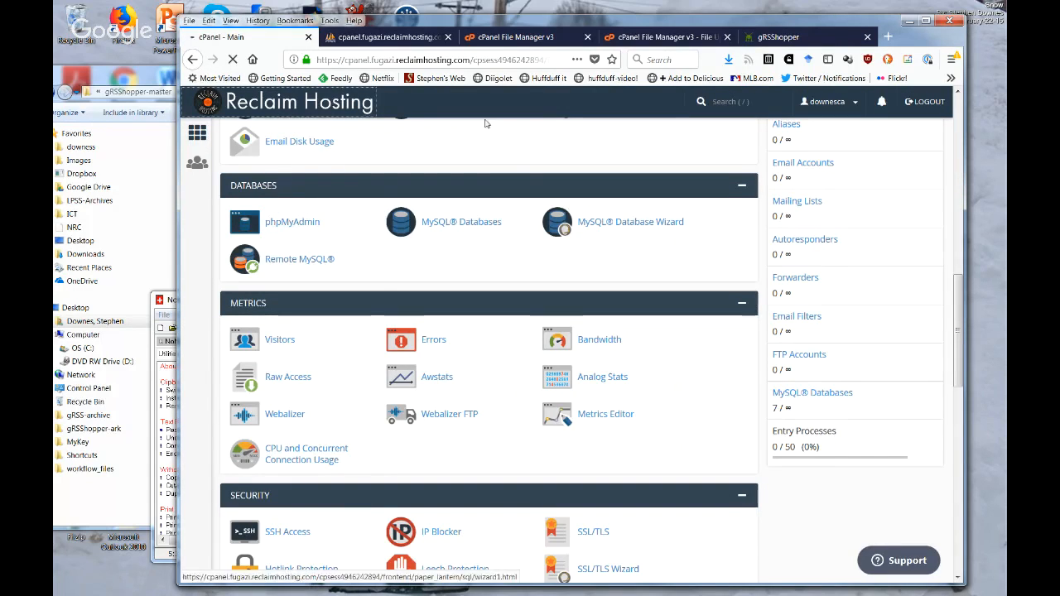
scroll(502, 208, "down", 1)
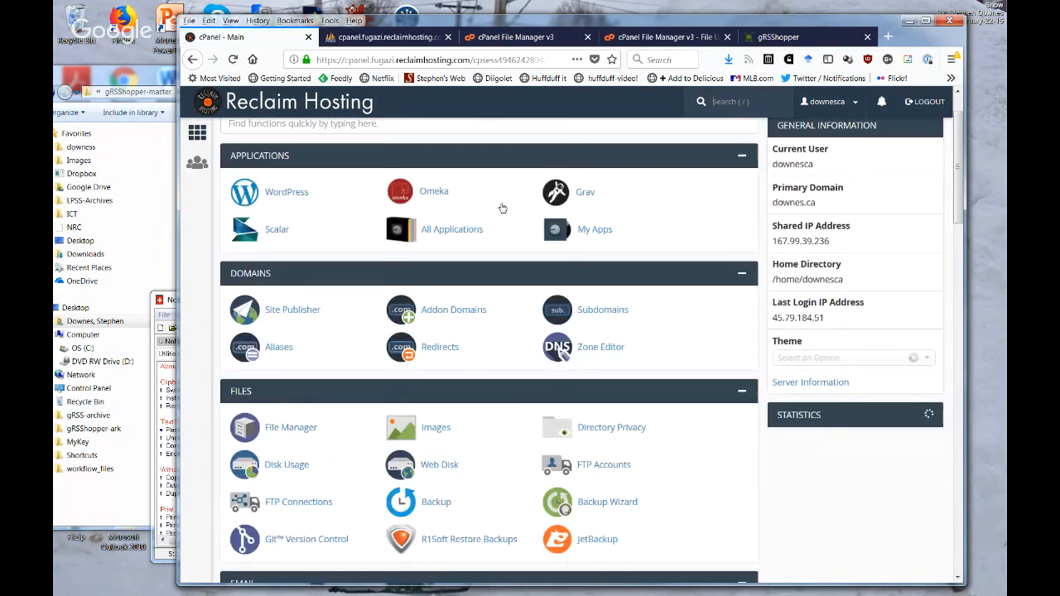
scroll(478, 268, "down", 5)
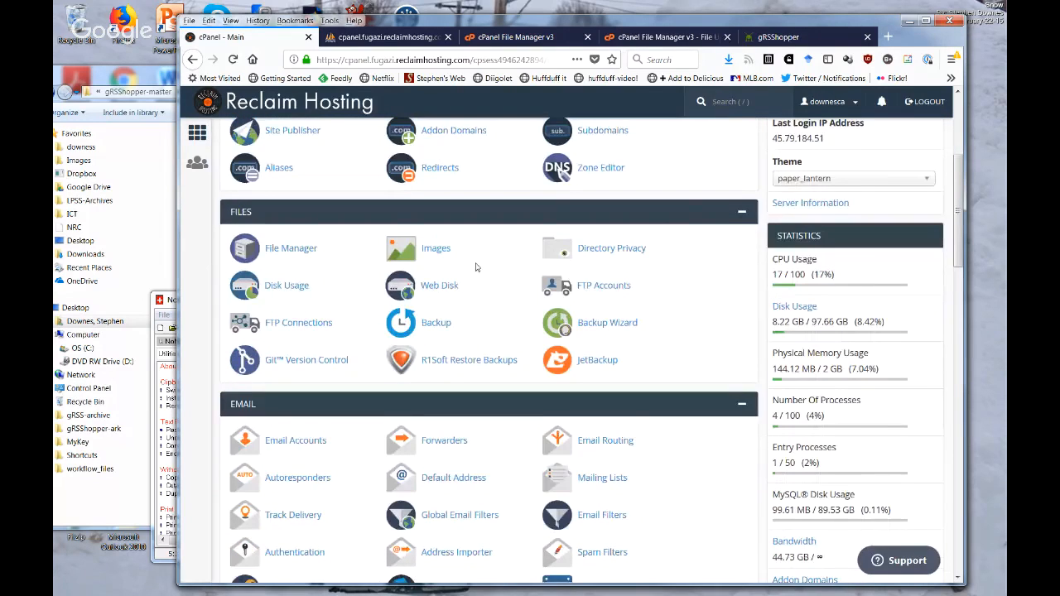
scroll(477, 267, "down", 4)
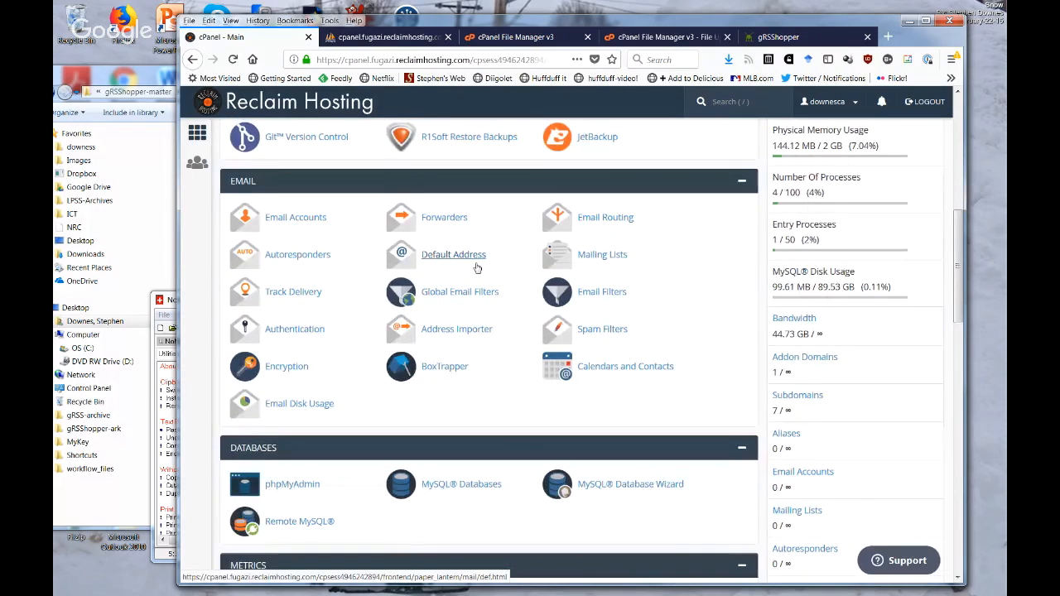
scroll(477, 268, "down", 8)
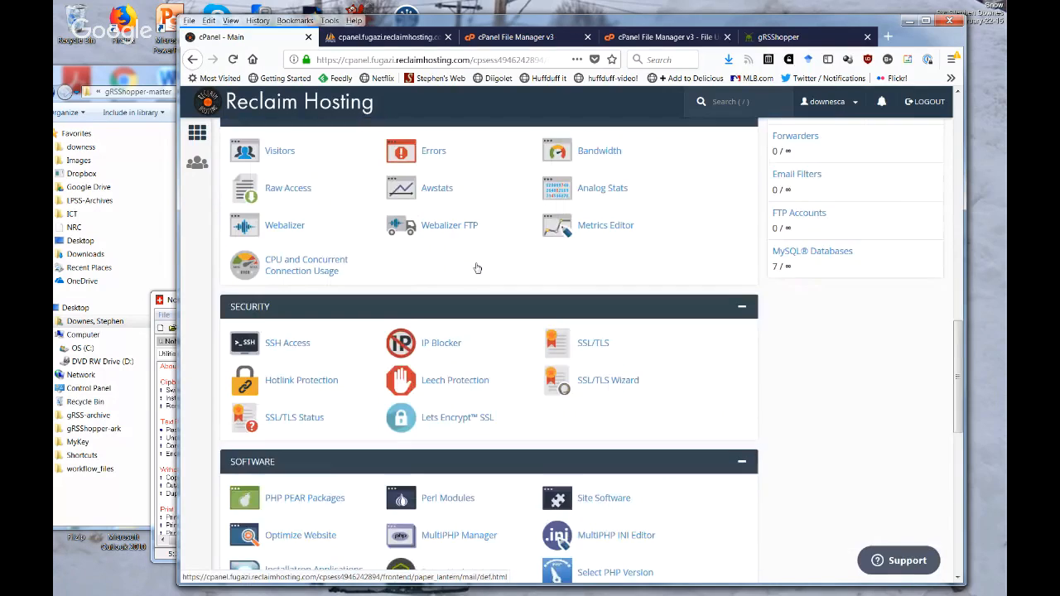
scroll(478, 268, "down", 5)
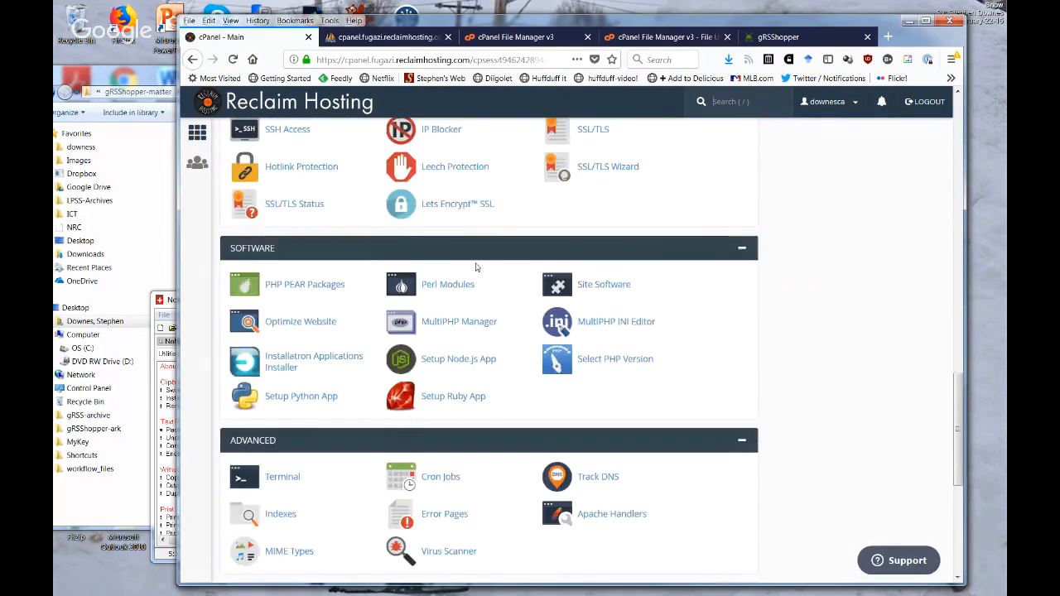
scroll(478, 268, "down", 4)
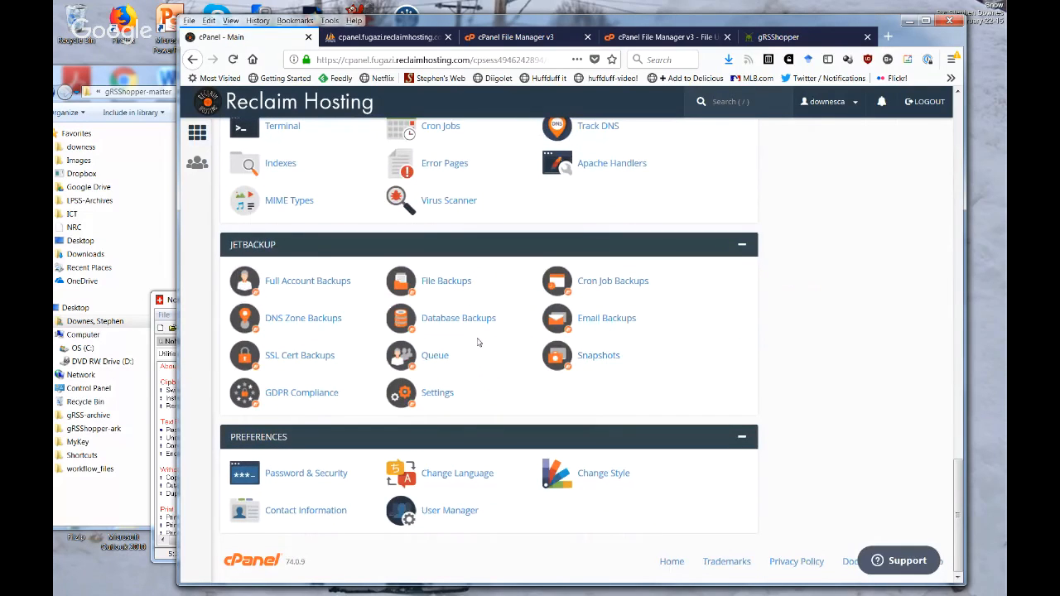
scroll(485, 314, "up", 4)
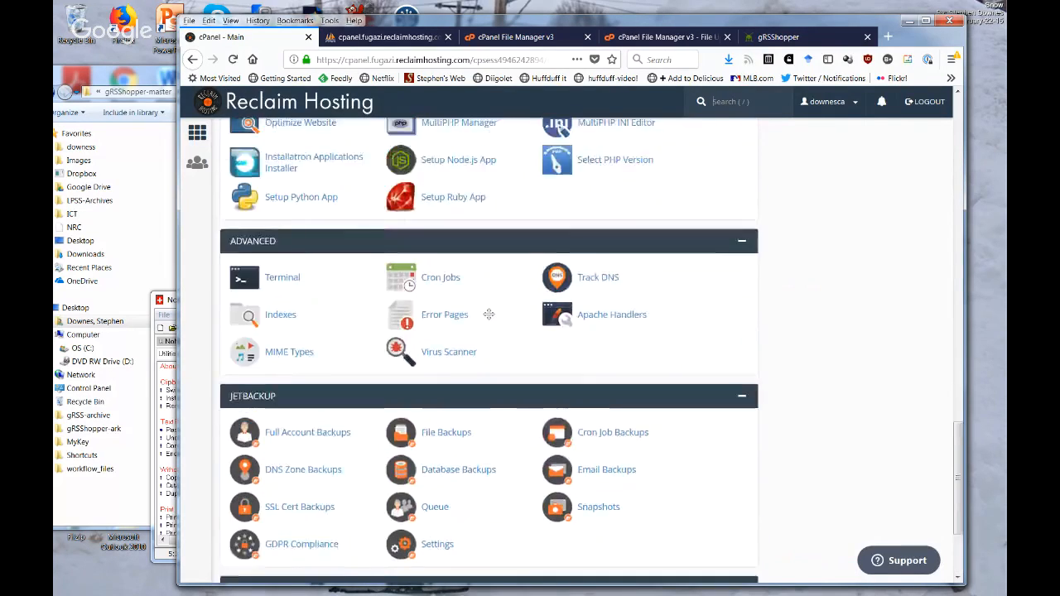
scroll(485, 311, "up", 2)
scroll(481, 315, "up", 4)
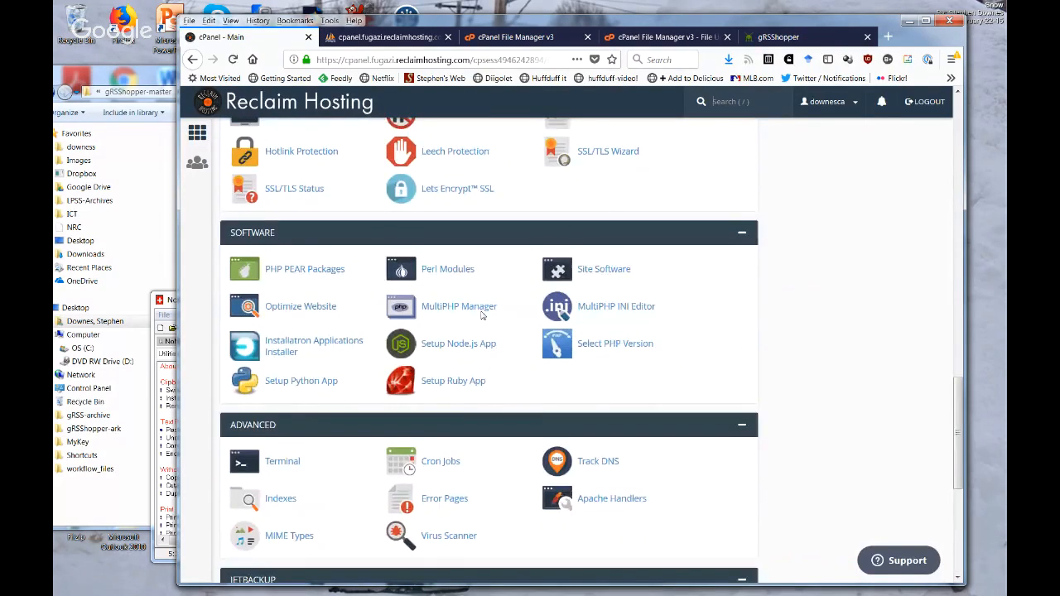
scroll(483, 317, "up", 7)
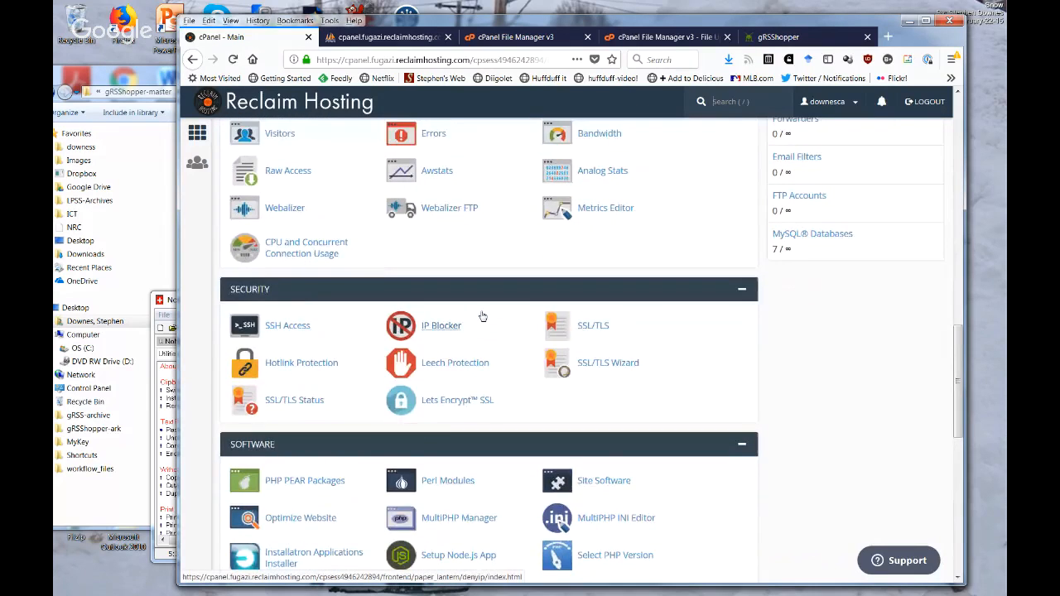
scroll(485, 317, "up", 3)
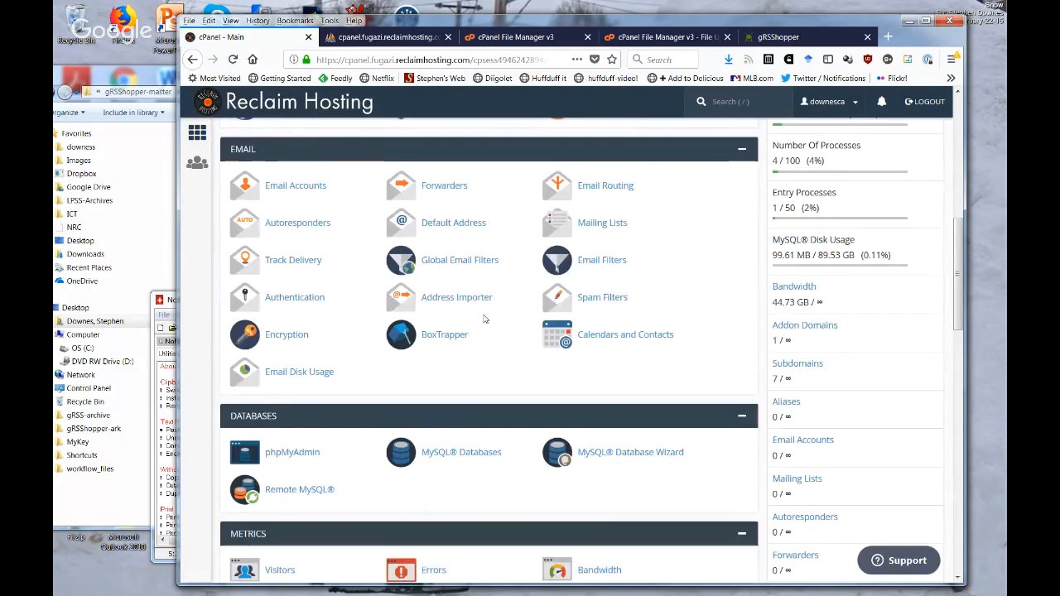
Find "cron" on the cPanel home page, open Cron Jobs and dismiss the page search
key("ctrl+f")
type("cron")
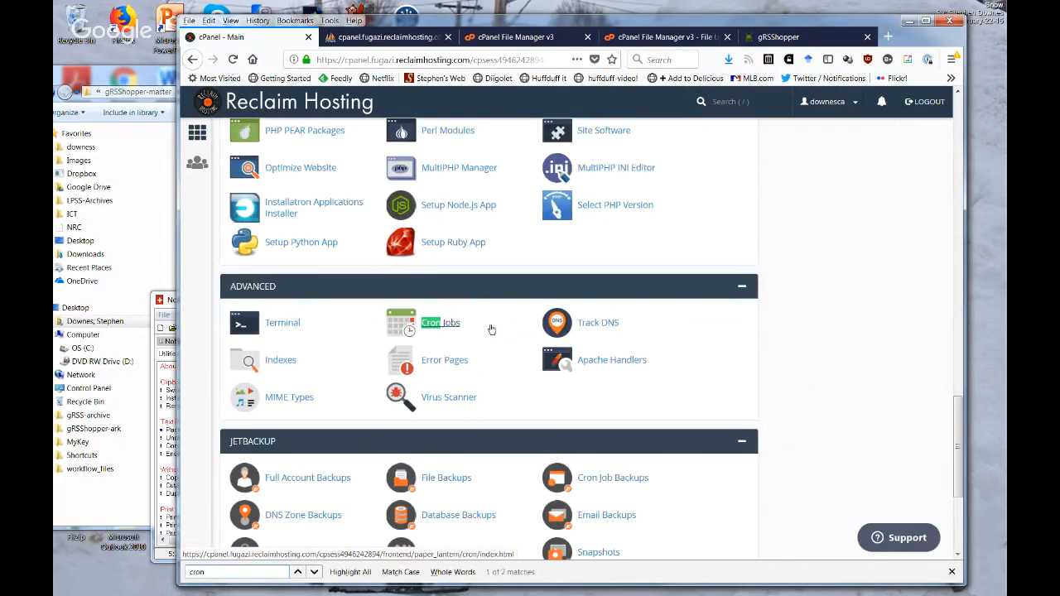
left_click(474, 291)
left_click(430, 326)
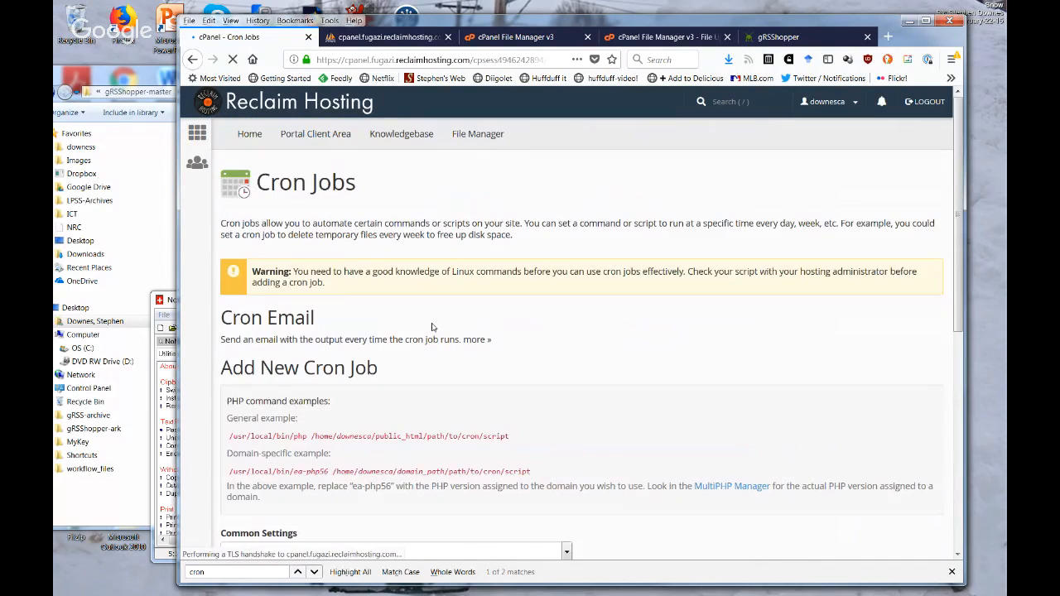
left_click(952, 572)
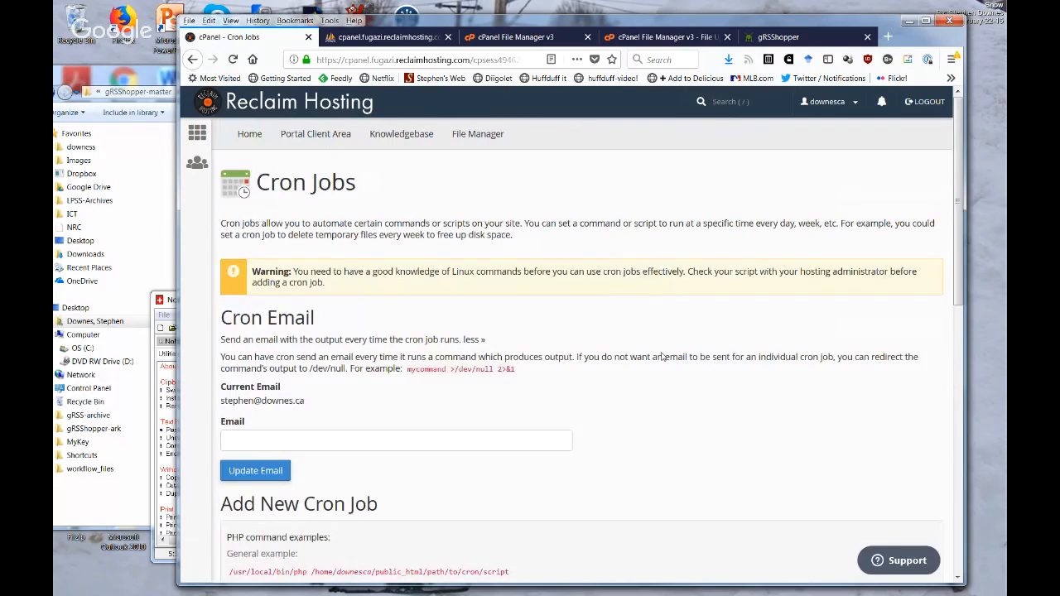
Examine the command of the existing entry under Current Cron Jobs, including its admin.cgi path and arguments
scroll(675, 389, "down", 3)
scroll(618, 387, "down", 4)
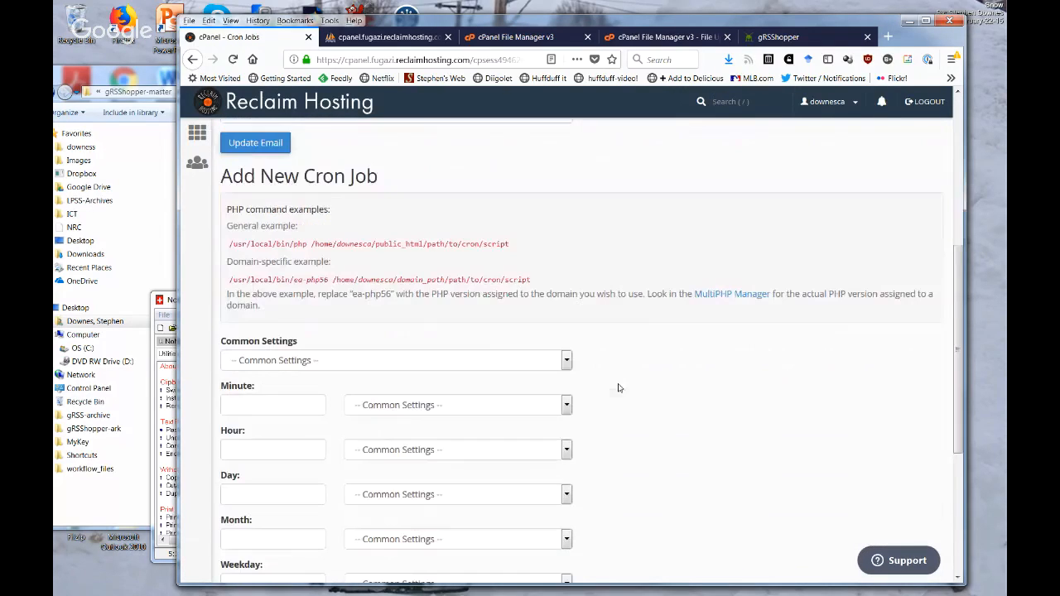
scroll(604, 296, "down", 5)
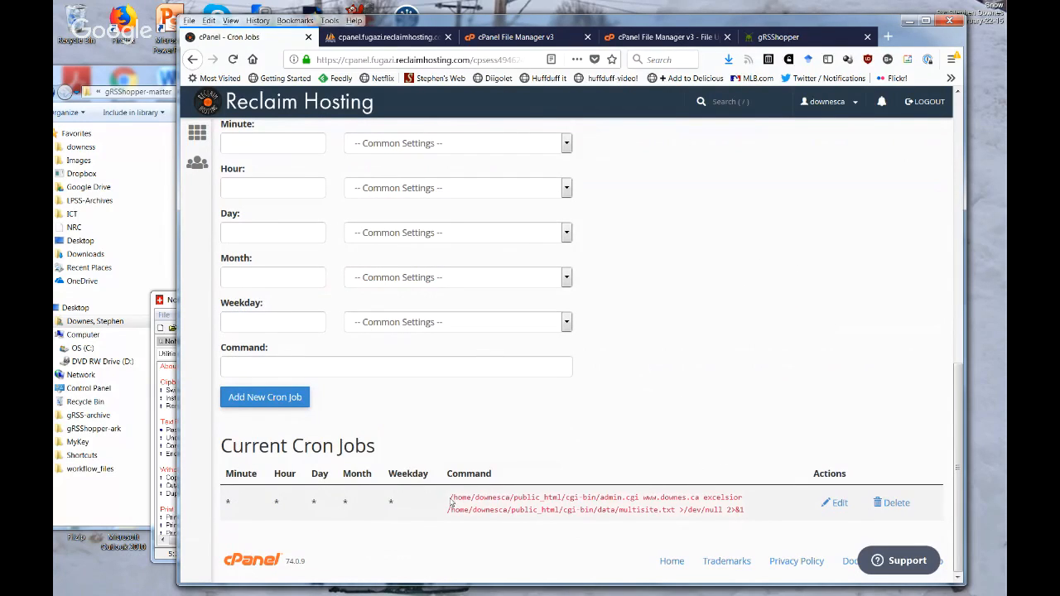
left_click_drag(450, 498, 462, 498)
left_click_drag(461, 498, 748, 497)
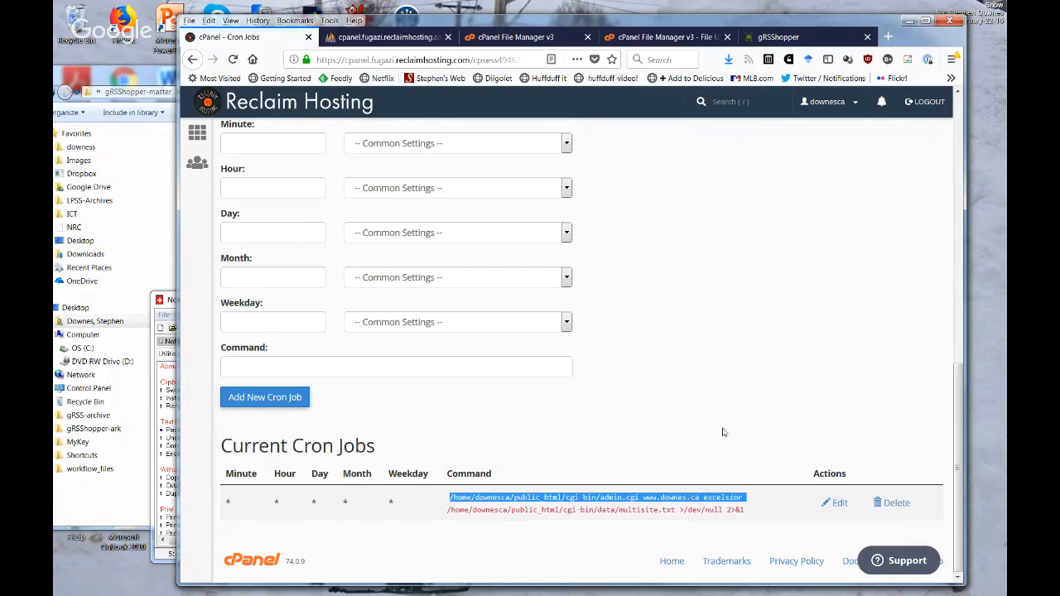
left_click(746, 416)
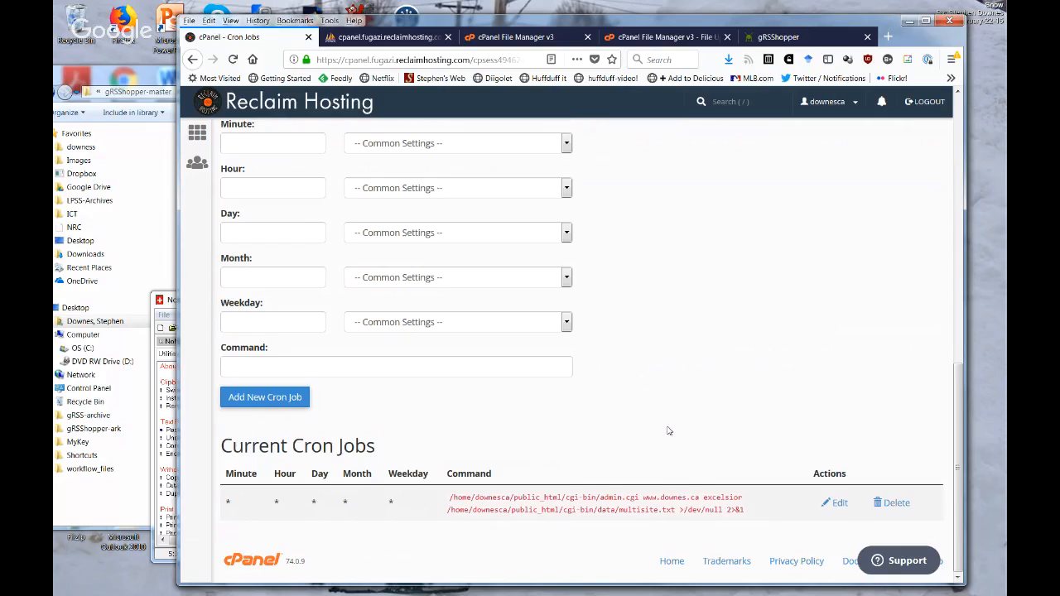
Copy the full command from the existing cron job's edit form and cancel the editing
left_click(837, 503)
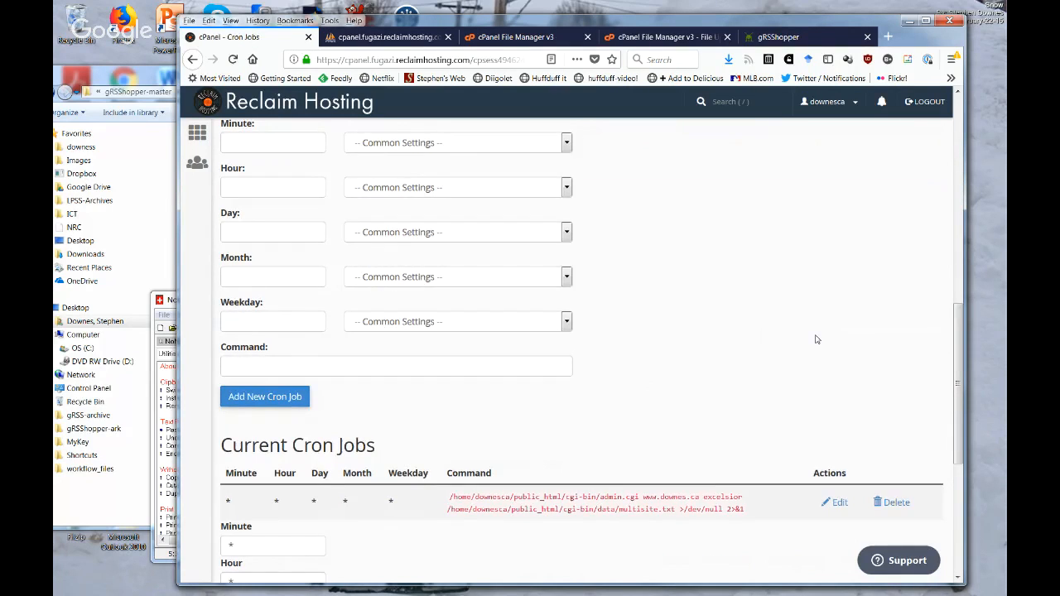
scroll(812, 343, "down", 4)
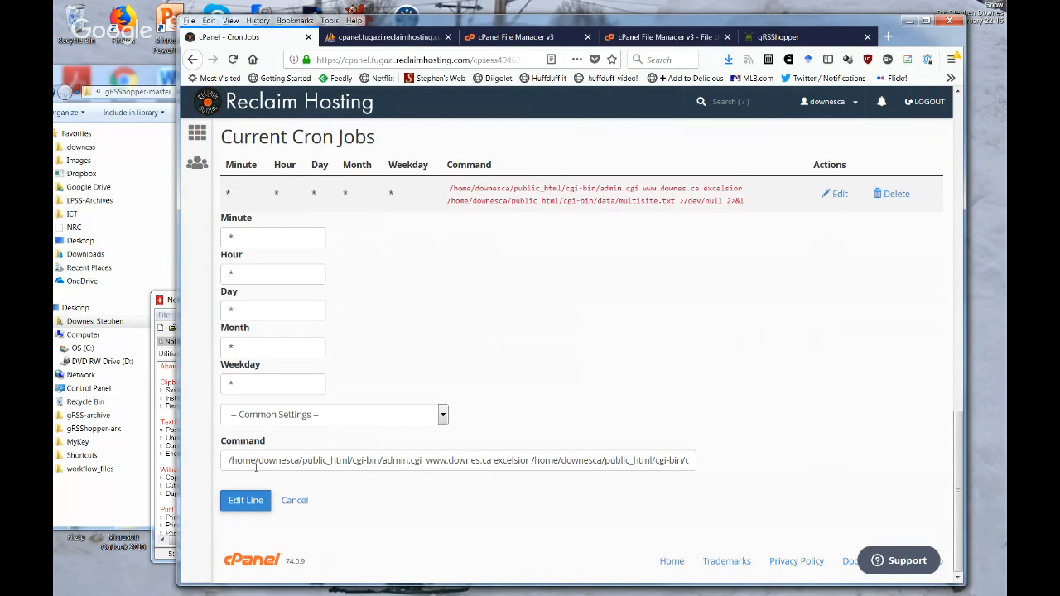
triple_click(508, 461)
right_click(508, 460)
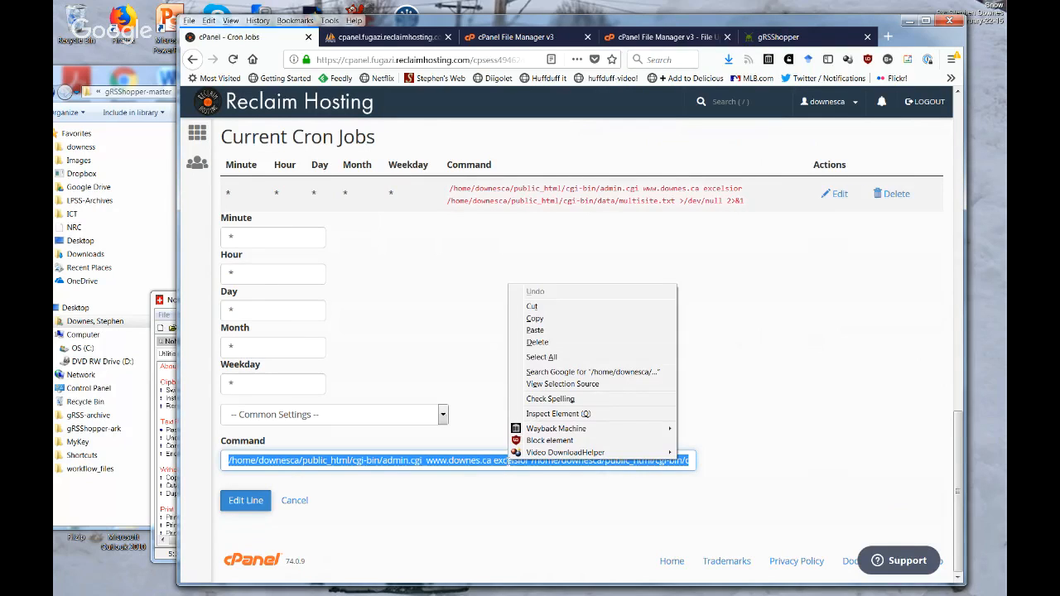
left_click(541, 321)
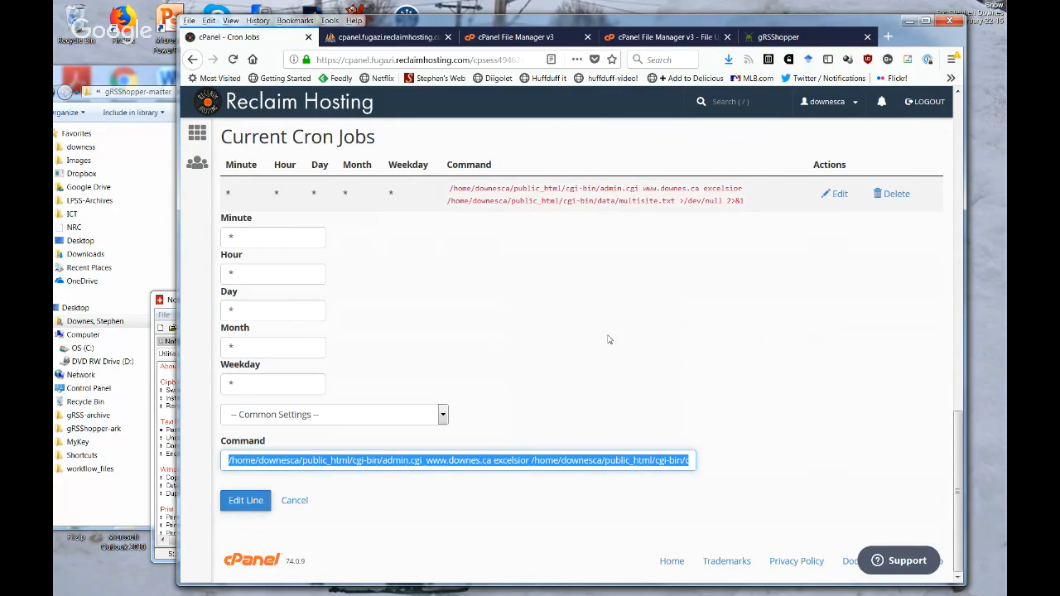
left_click(303, 504)
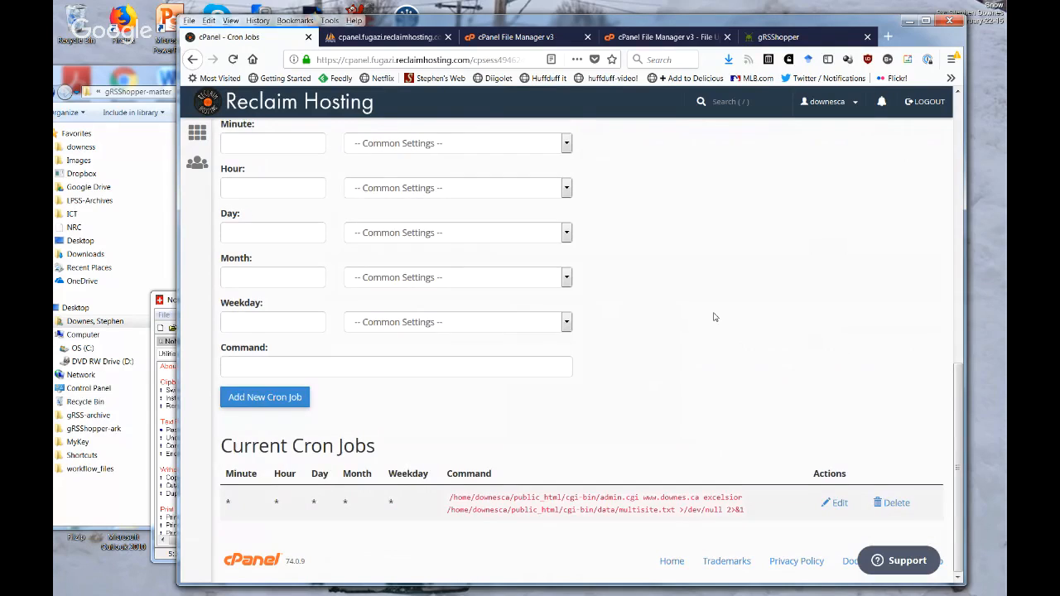
Try to add a new cron job with the schedule and command fields left empty
scroll(704, 335, "up", 5)
scroll(704, 334, "up", 3)
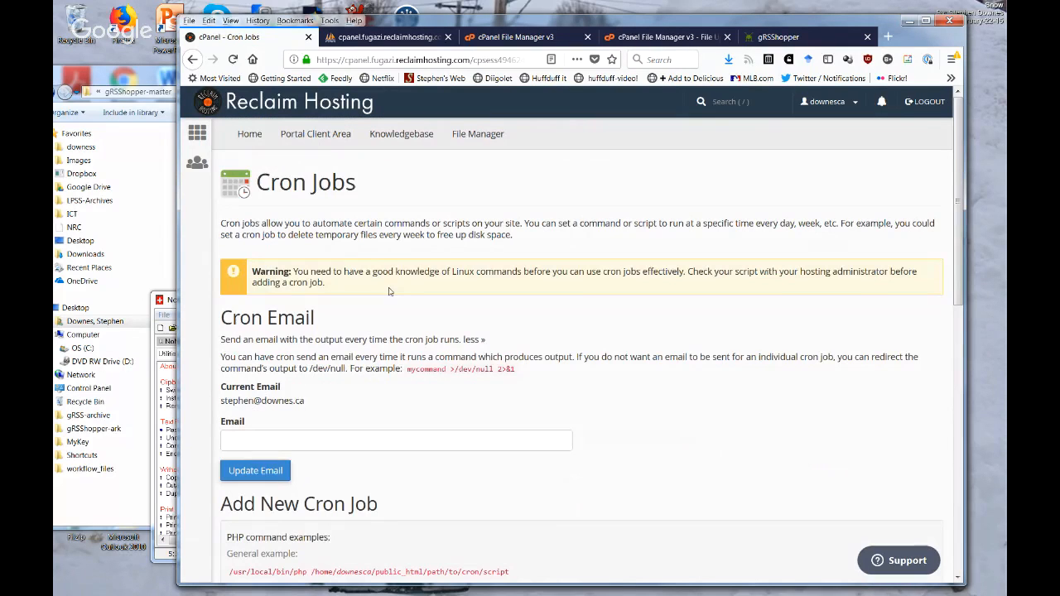
scroll(641, 337, "down", 3)
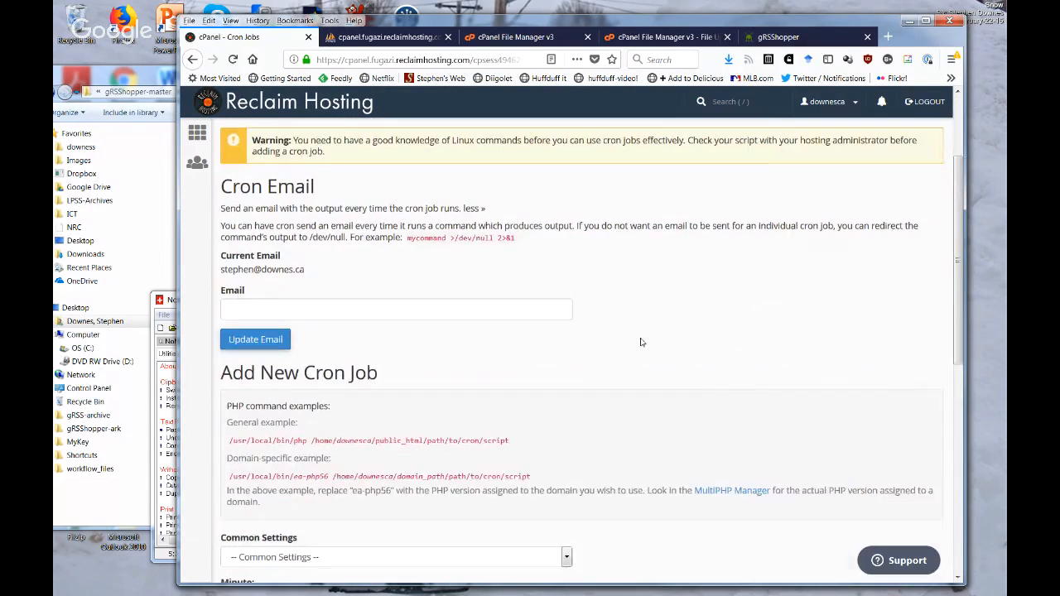
scroll(640, 337, "down", 8)
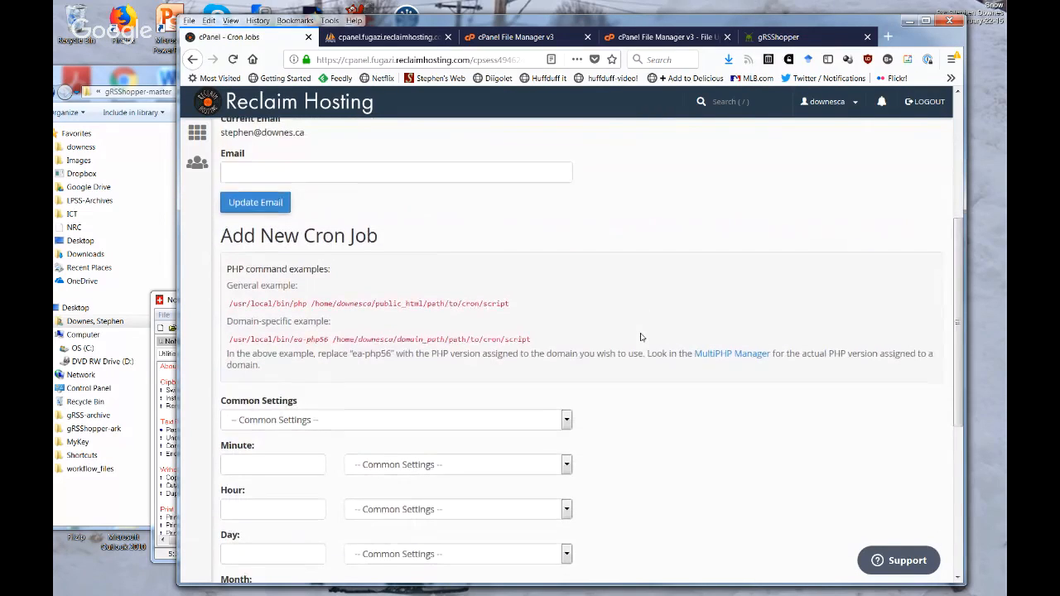
scroll(640, 338, "down", 1)
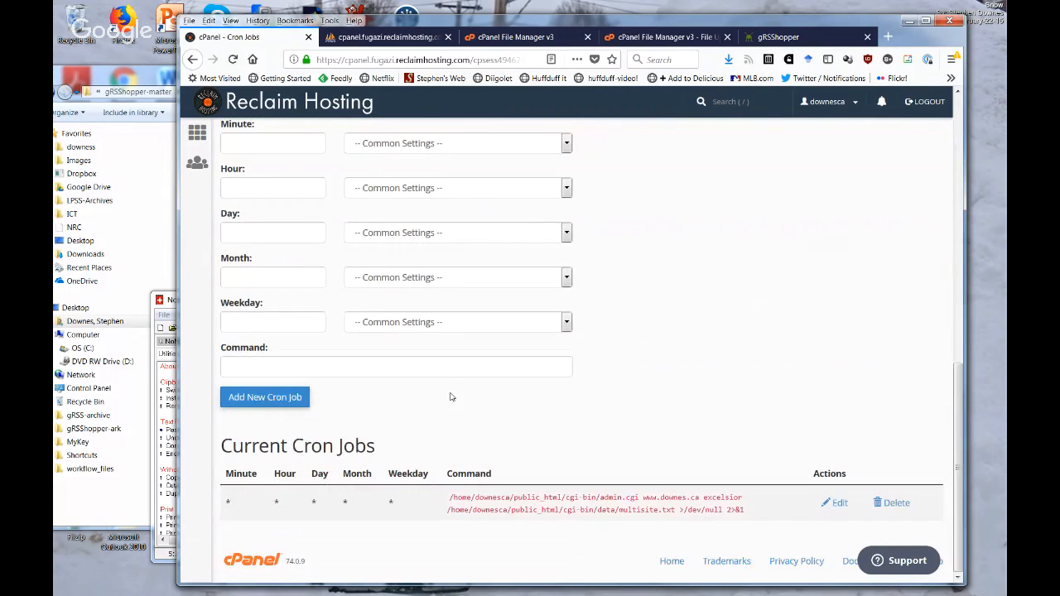
left_click(283, 400)
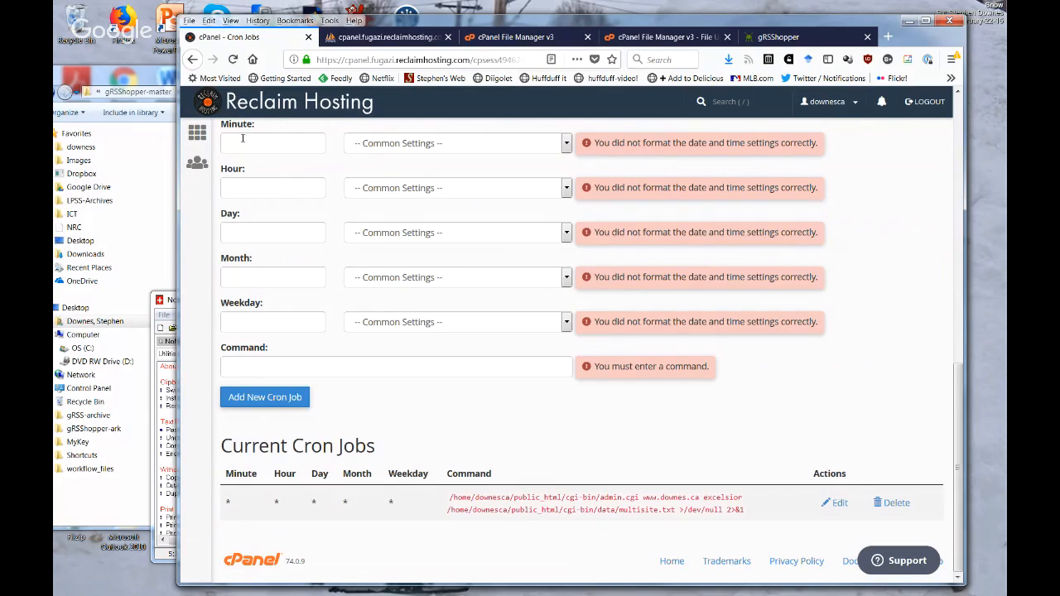
Set the new cron job's minute, hour and day values to *
left_click(400, 144)
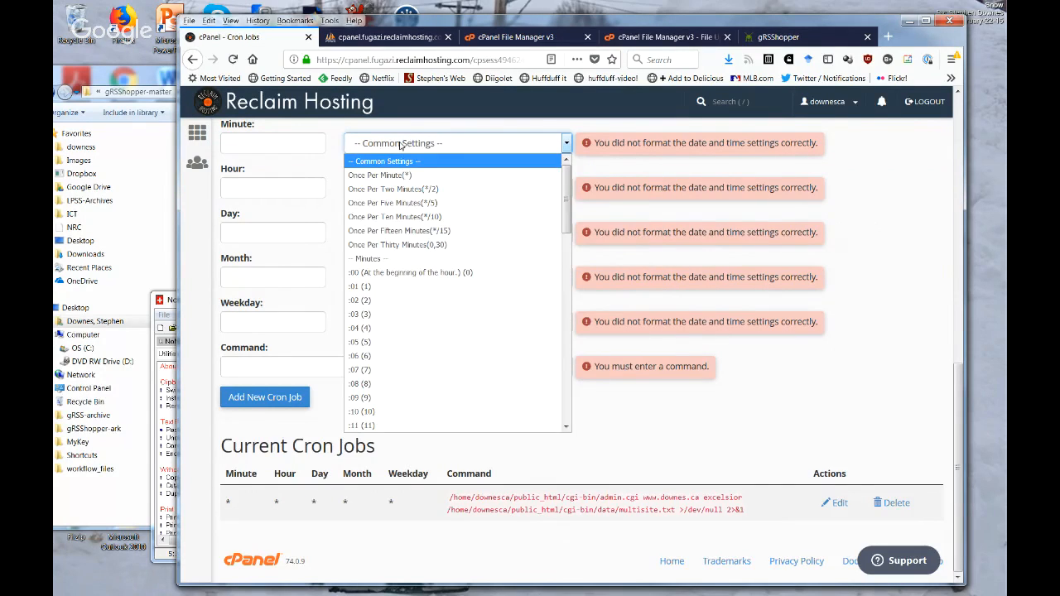
left_click(277, 144)
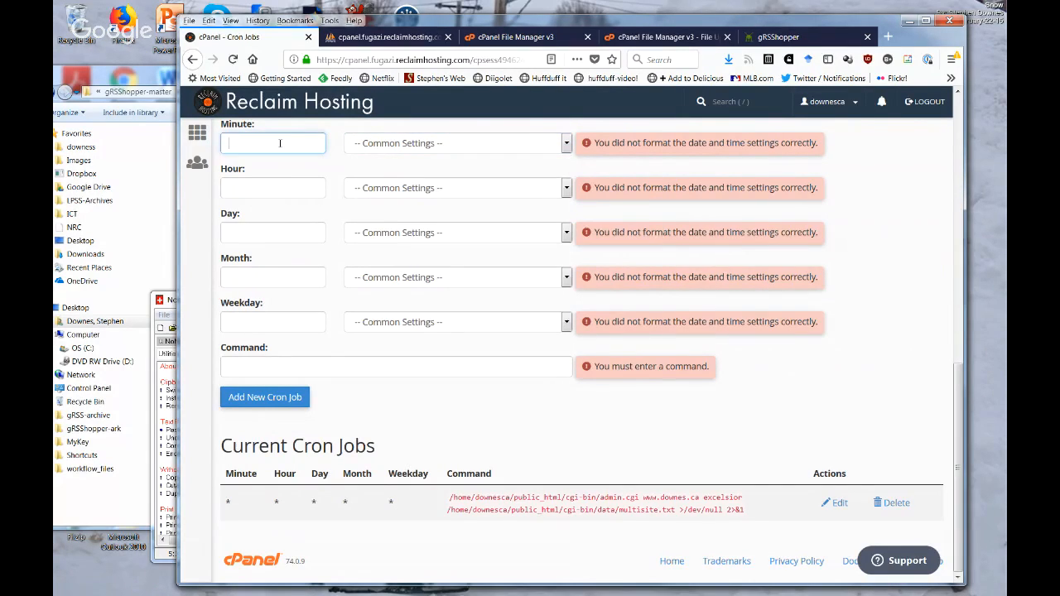
scroll(381, 182, "up", 3)
scroll(402, 315, "down", 2)
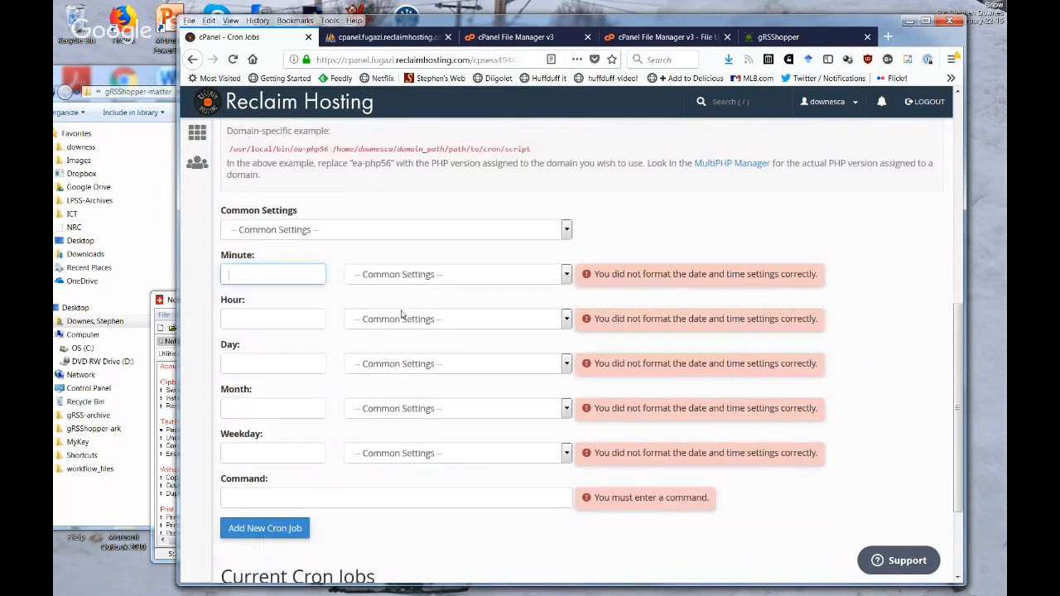
type("*")
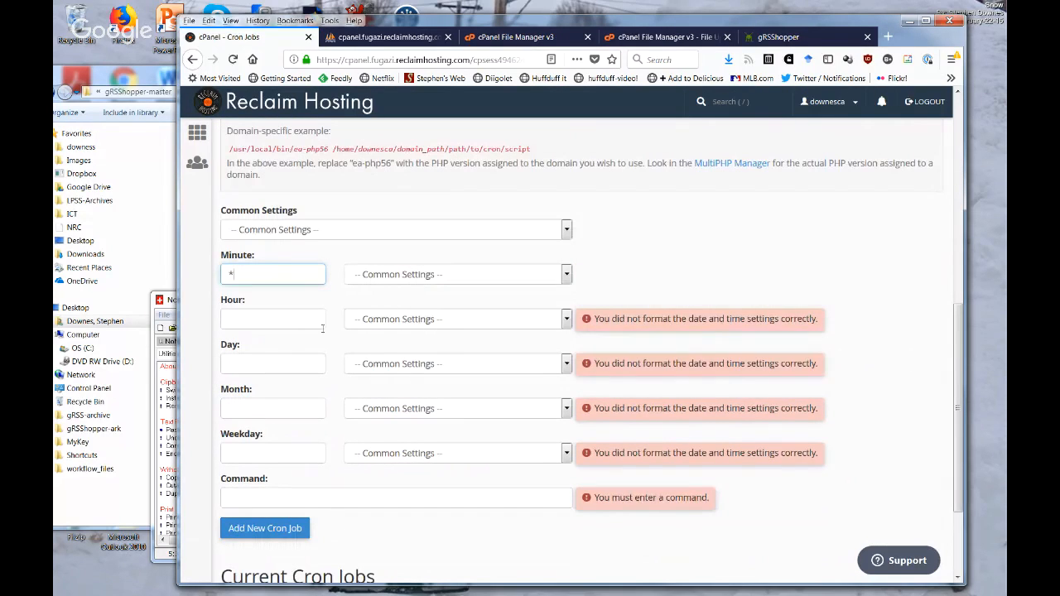
left_click(283, 317)
type("*")
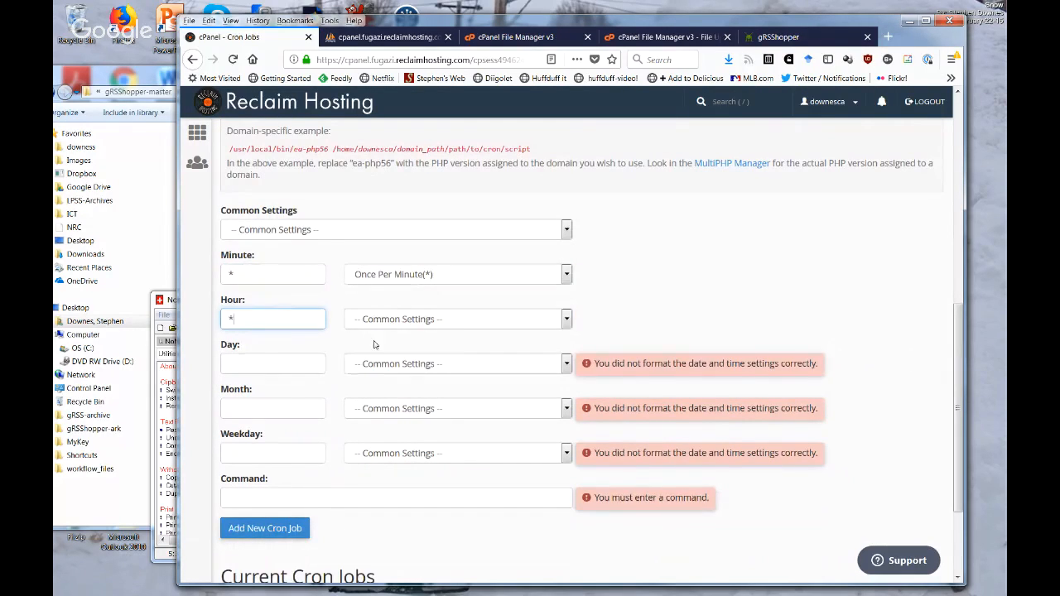
left_click(277, 356)
type("*")
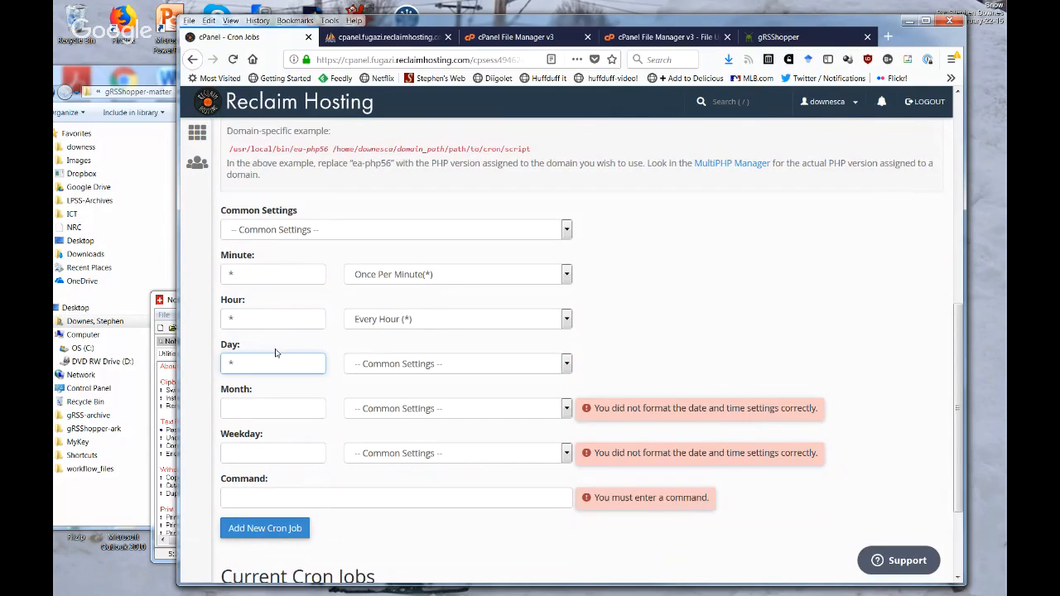
Set the new cron job's month and weekday values to *
left_click(285, 404)
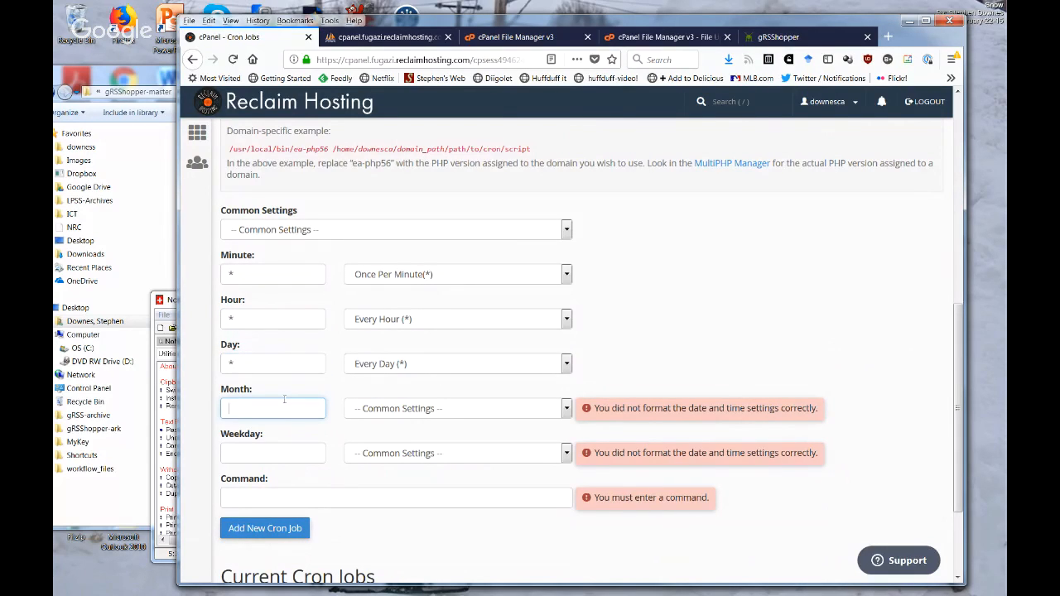
type("*")
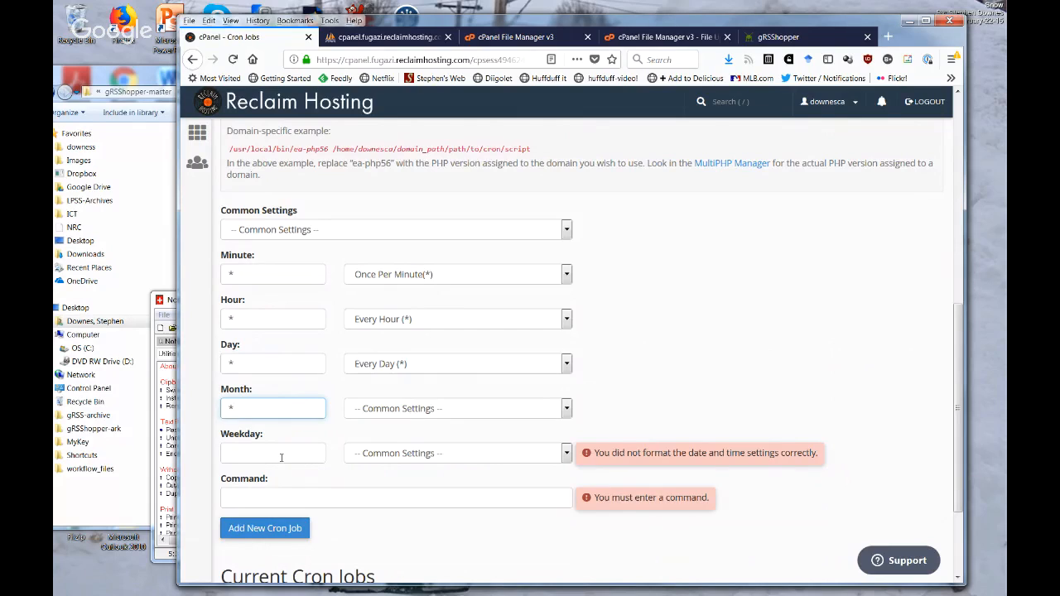
left_click(281, 457)
type("*")
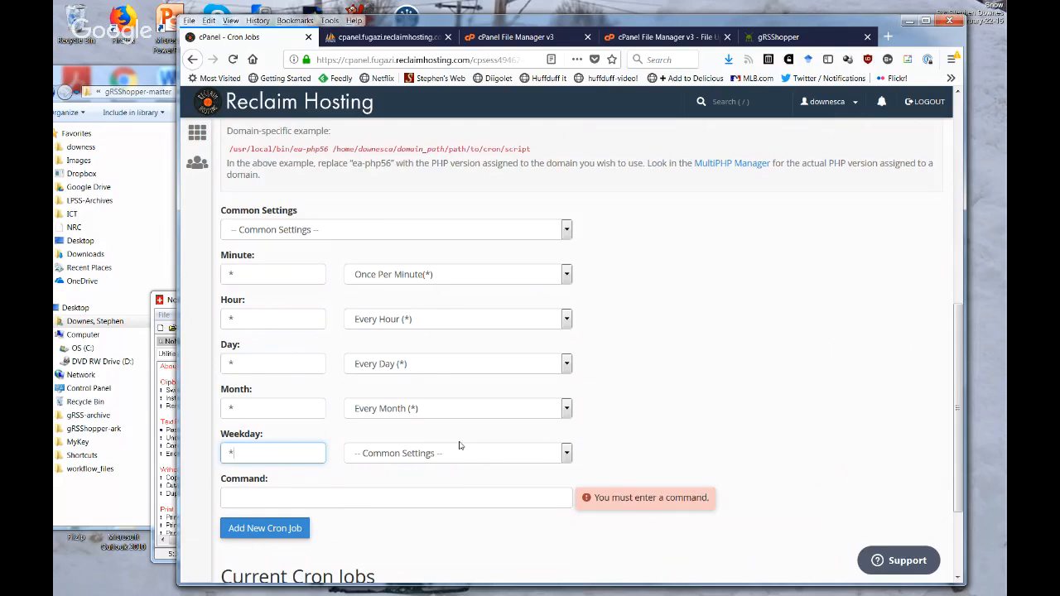
key("BackSpace")
type("*")
scroll(634, 395, "down", 3)
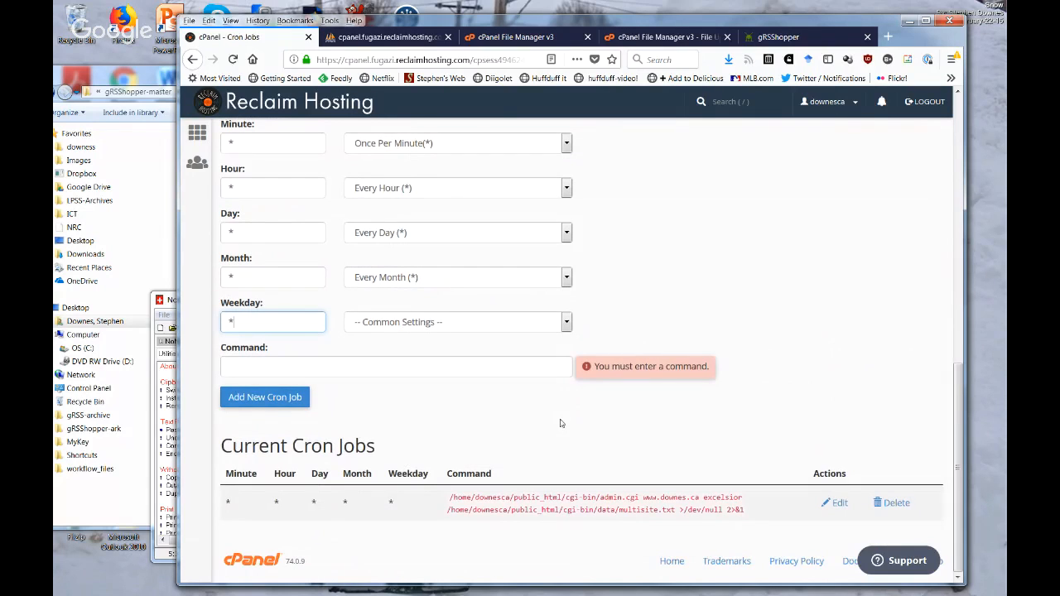
Paste the copied command into the new cron job and check its admin.cgi path at the beginning
left_click(475, 363)
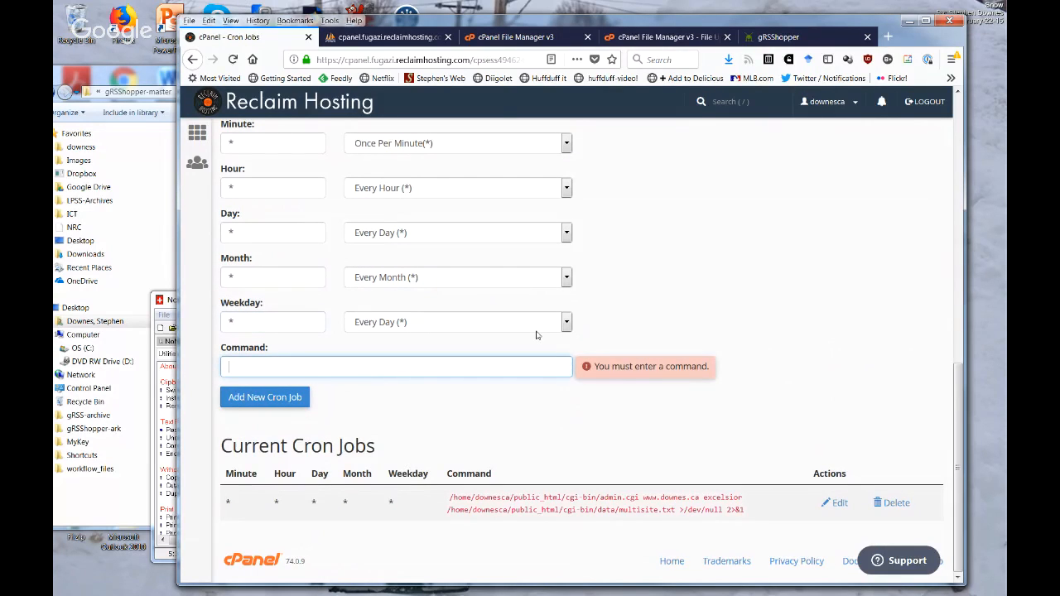
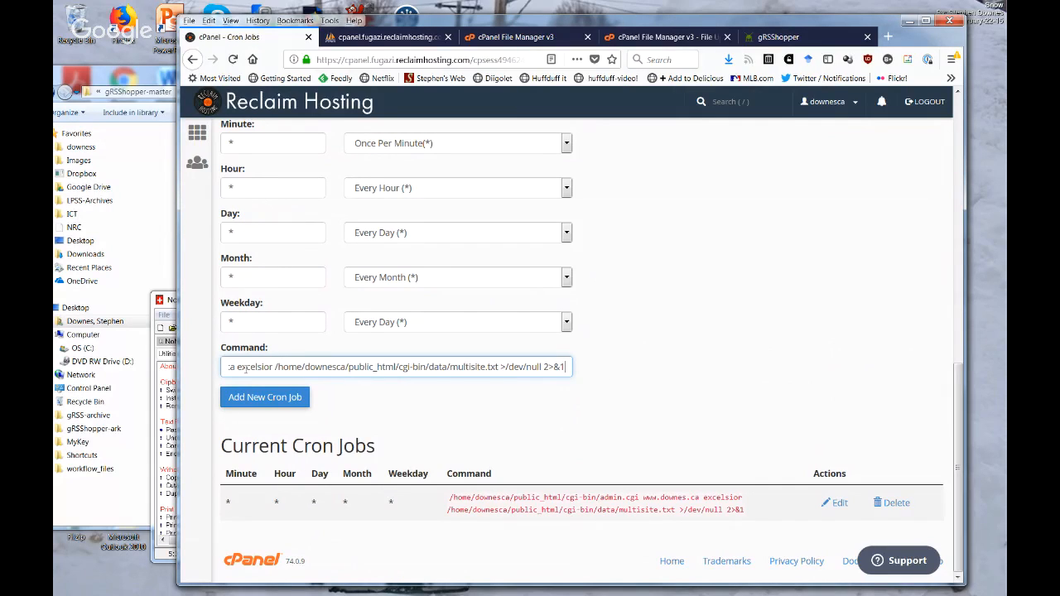
left_click_drag(246, 366, 189, 366)
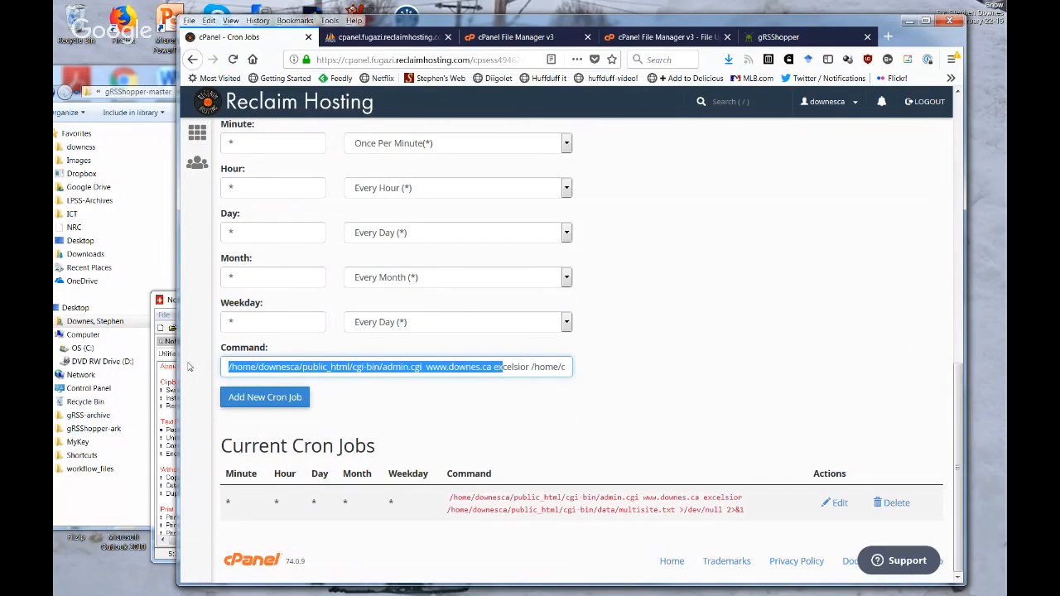
left_click(276, 365)
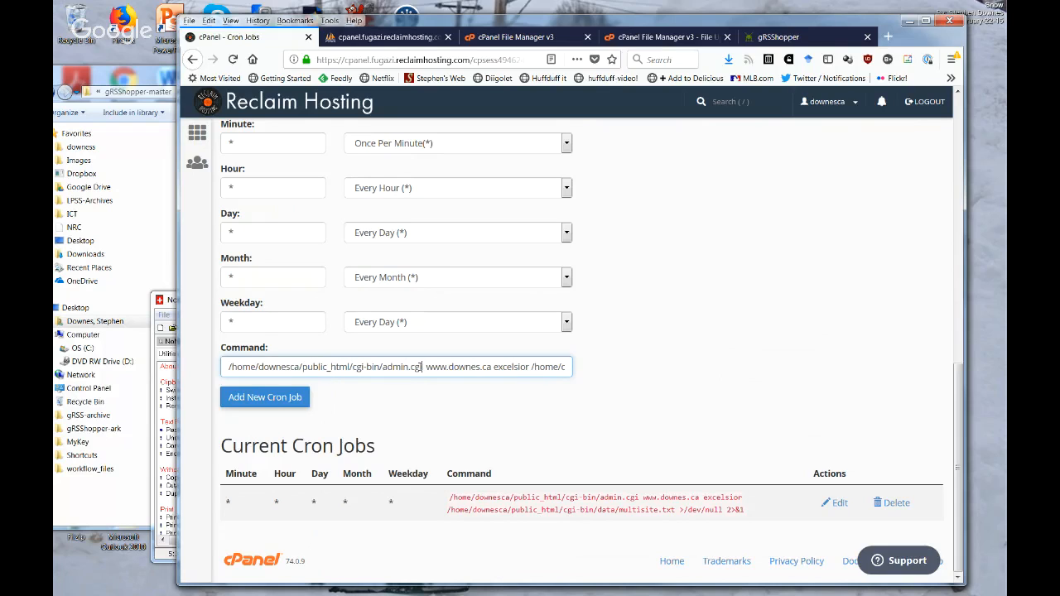
left_click_drag(423, 367, 176, 367)
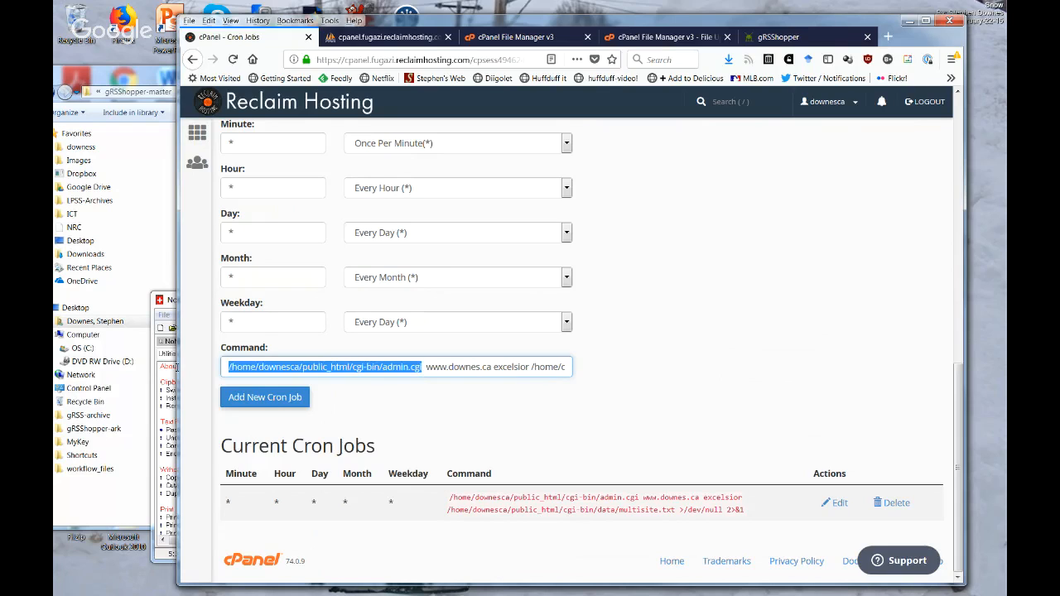
left_click(425, 368)
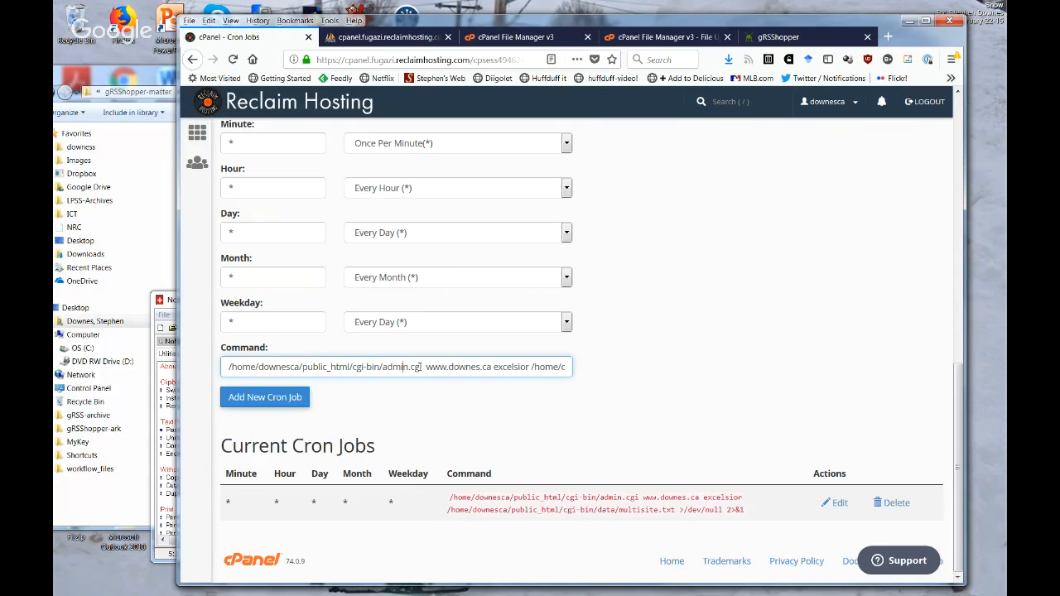
Check the location of admin.cgi in the cgi-bin folder of rel.mooc.ca in File Manager
left_click(370, 38)
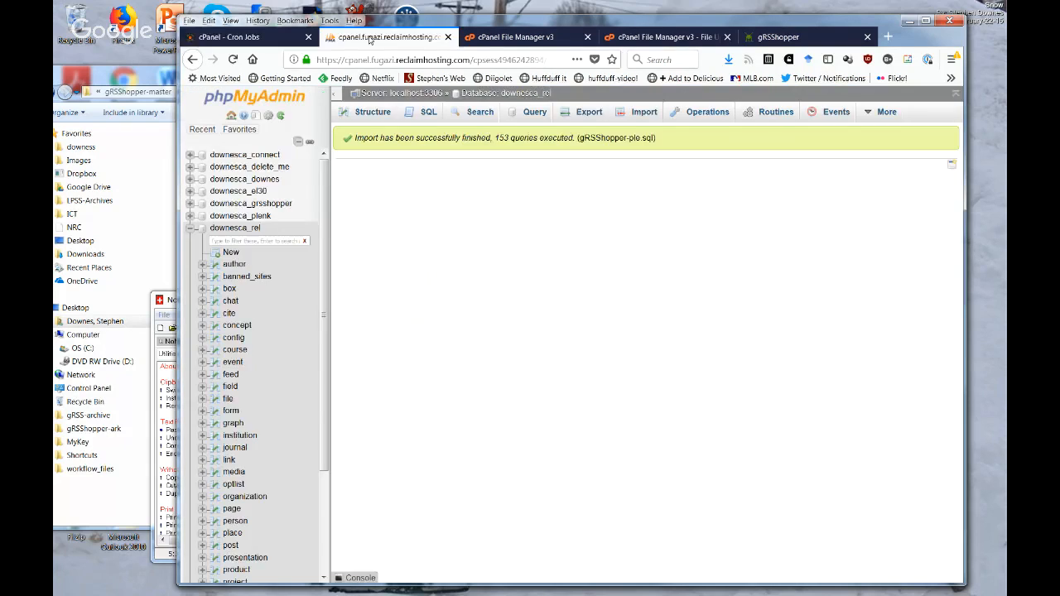
left_click(521, 38)
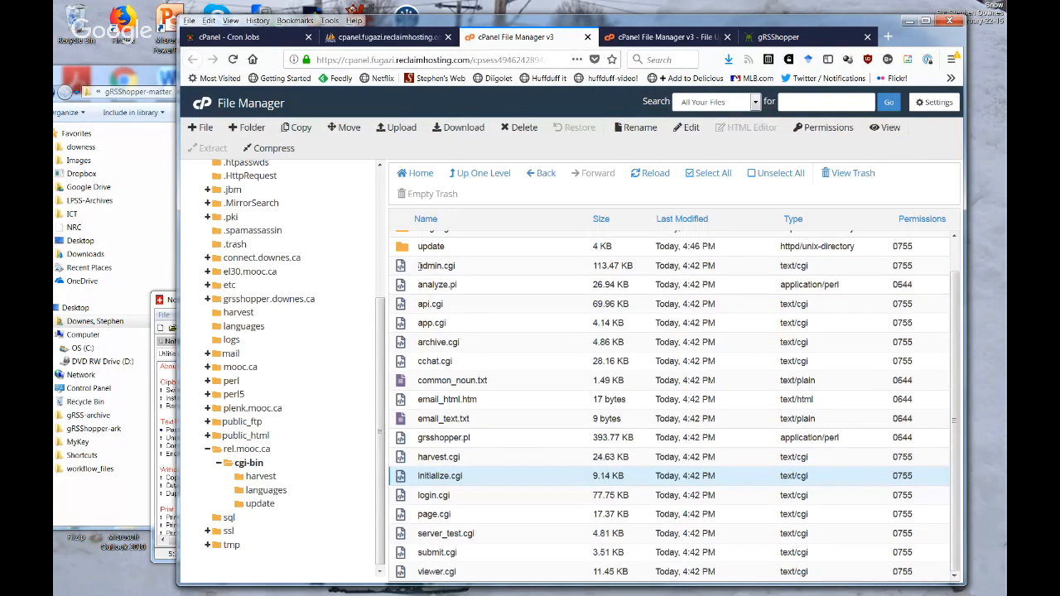
left_click(419, 266)
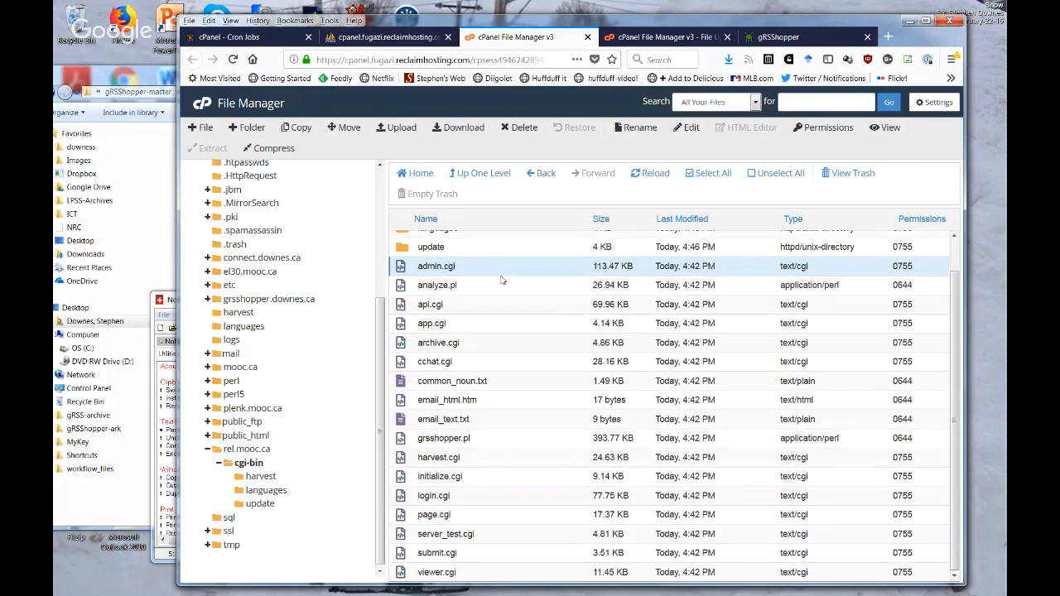
scroll(501, 280, "up", 1)
scroll(345, 408, "up", 3)
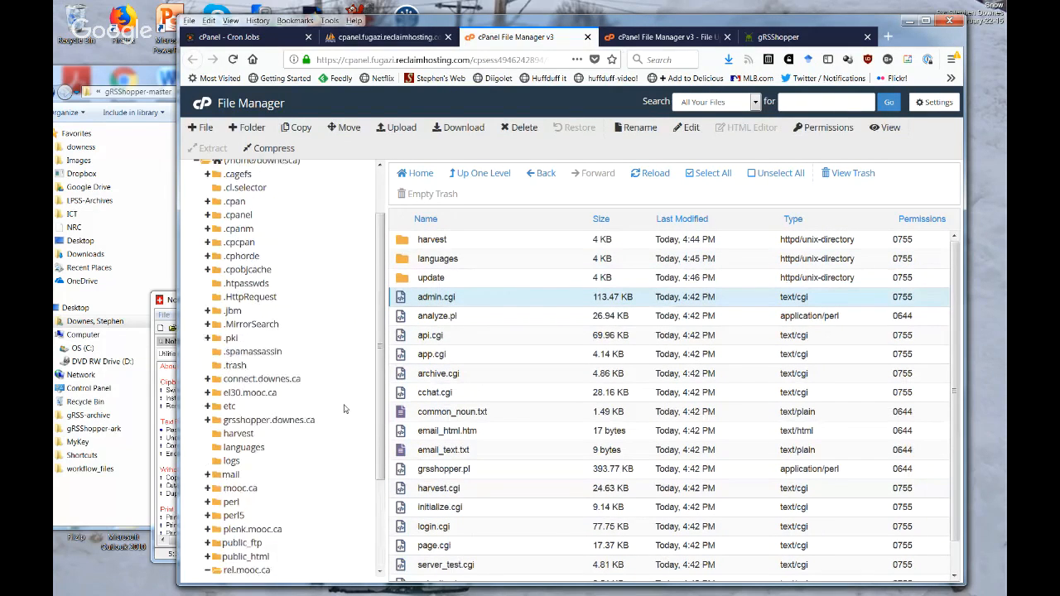
scroll(344, 408, "down", 3)
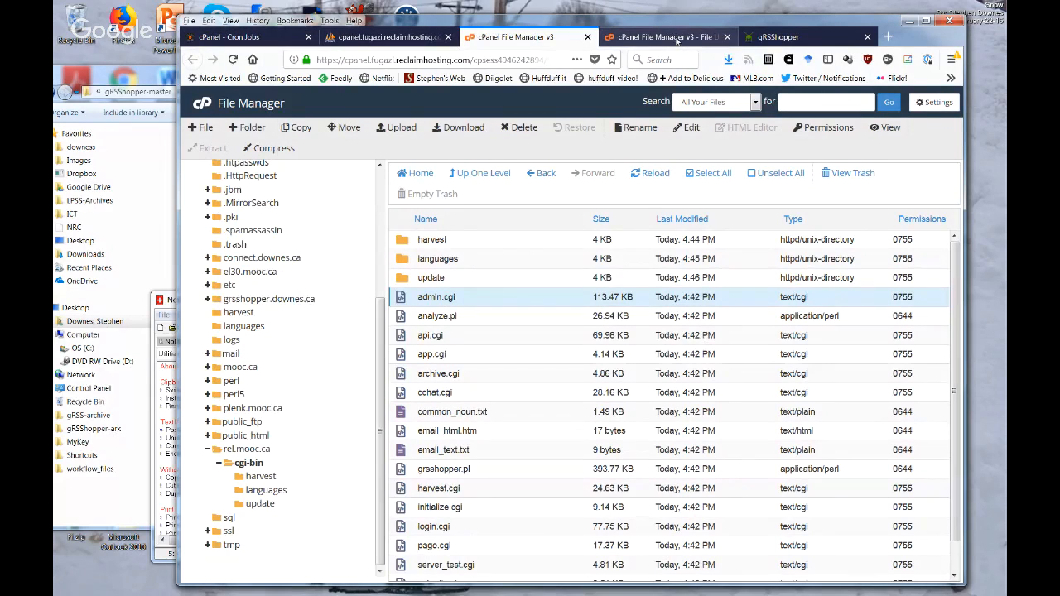
Replace public_html with rel.mooc.ca in the command's admin.cgi path, checking the folder name in File Manager
left_click(229, 37)
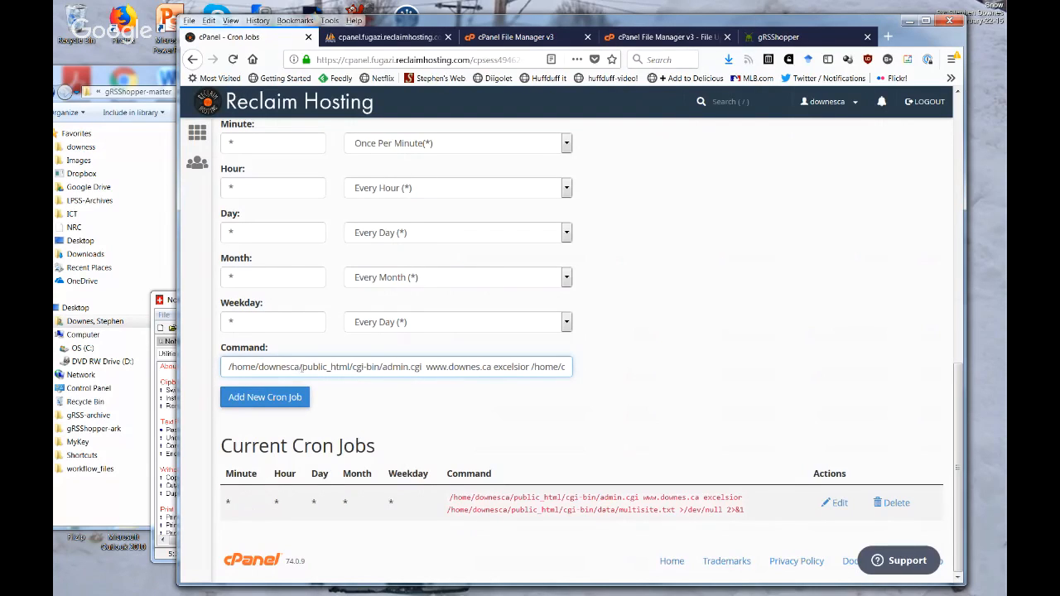
left_click_drag(299, 367, 262, 367)
left_click_drag(301, 367, 350, 367)
left_click(401, 38)
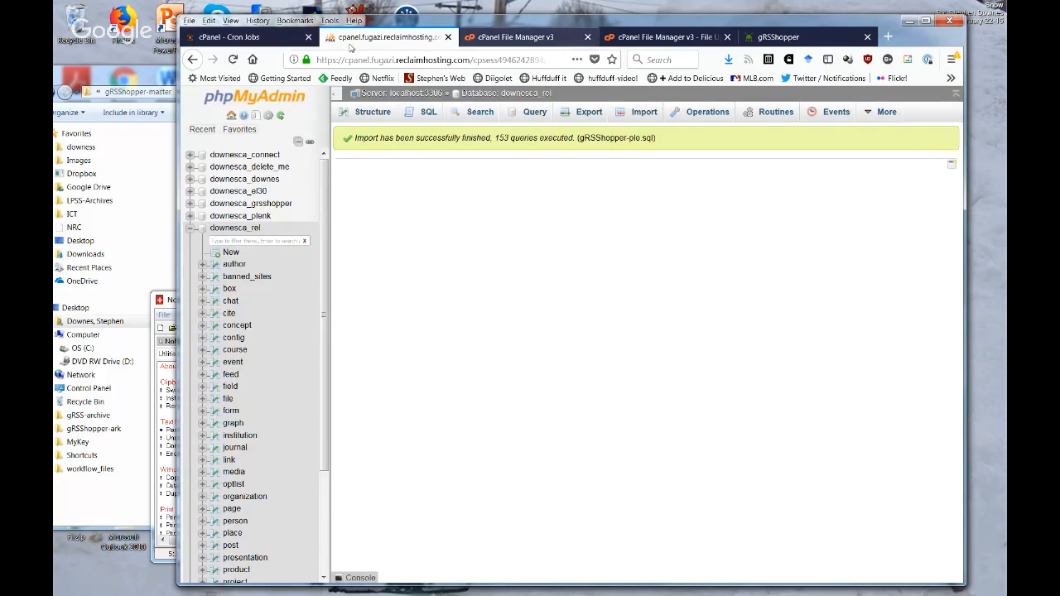
left_click(222, 40)
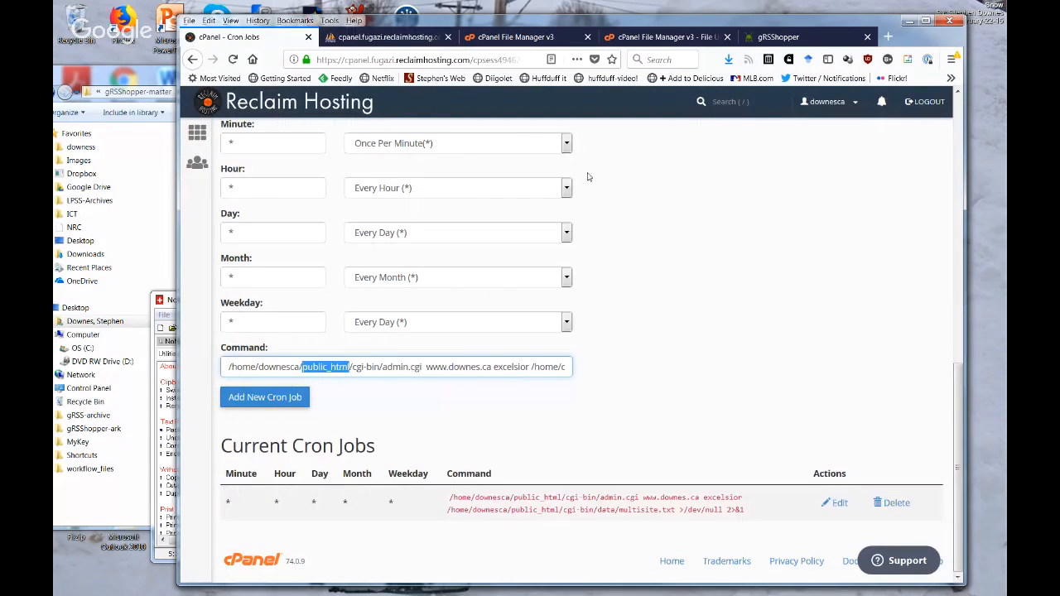
left_click(670, 46)
left_click(520, 43)
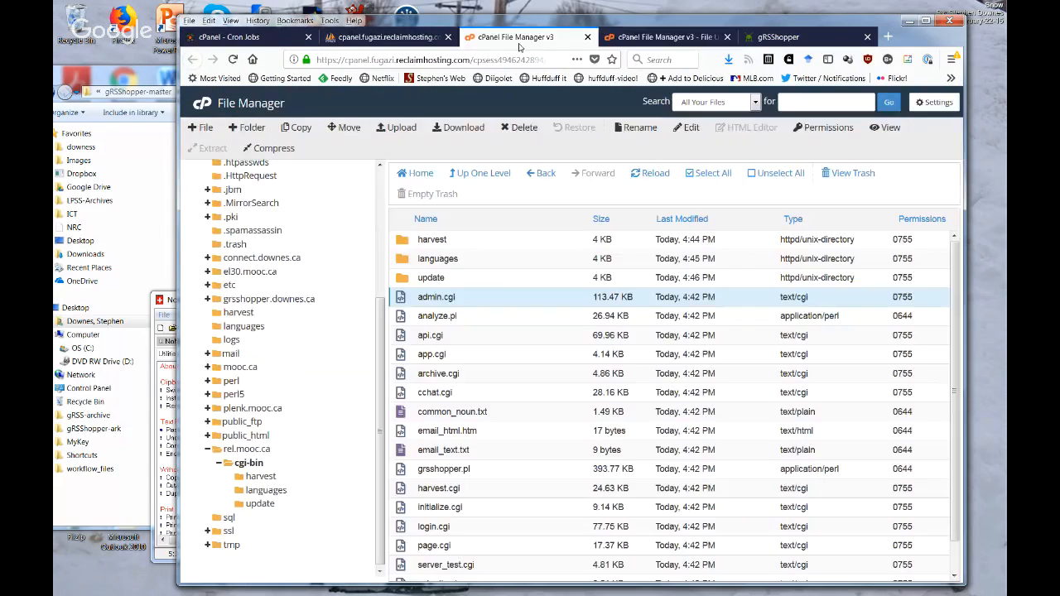
left_click(417, 46)
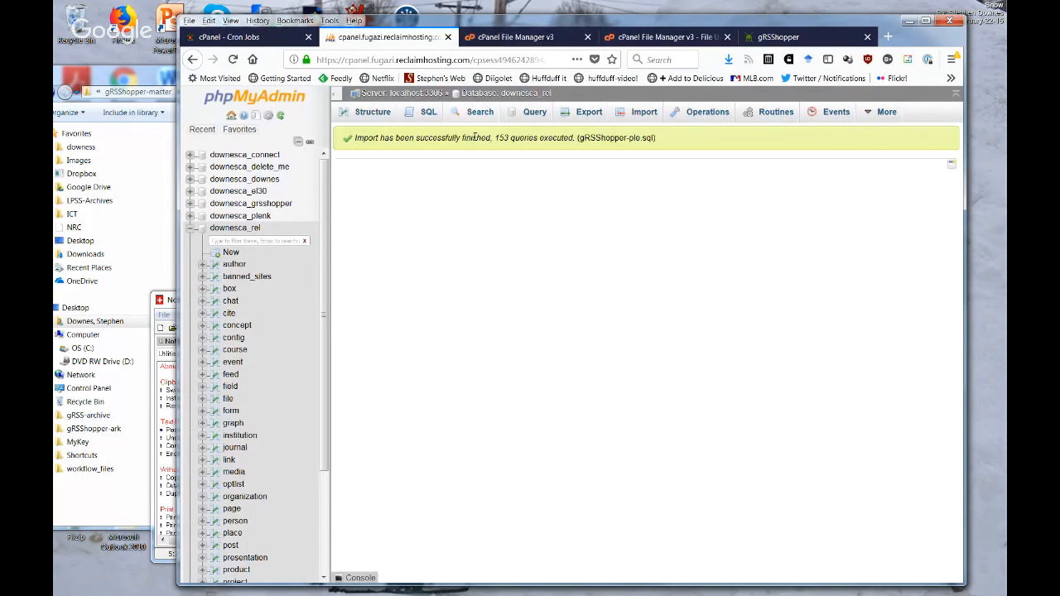
left_click(524, 42)
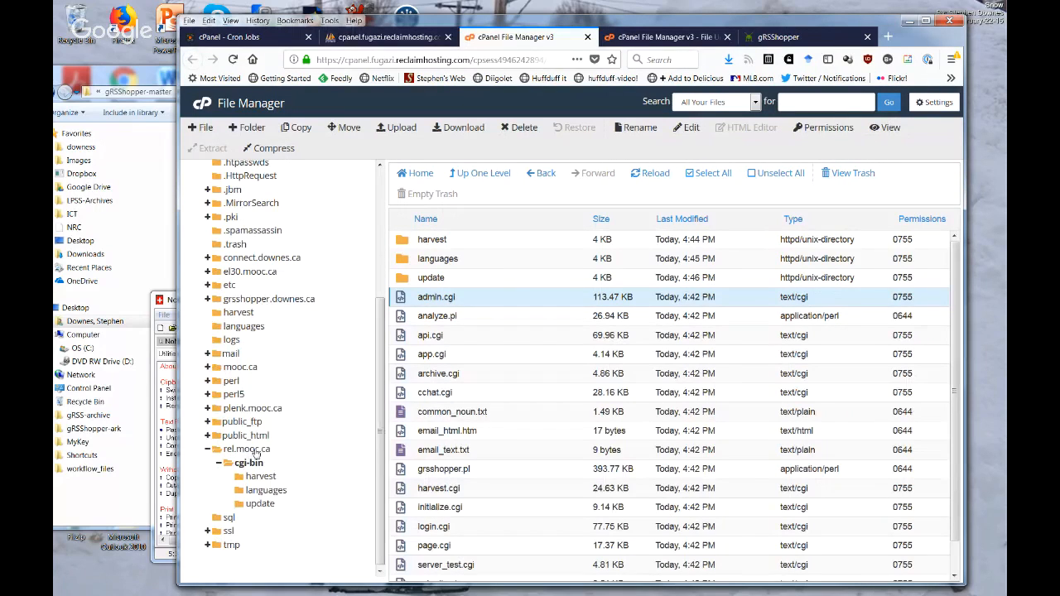
left_click(236, 38)
type("rel.")
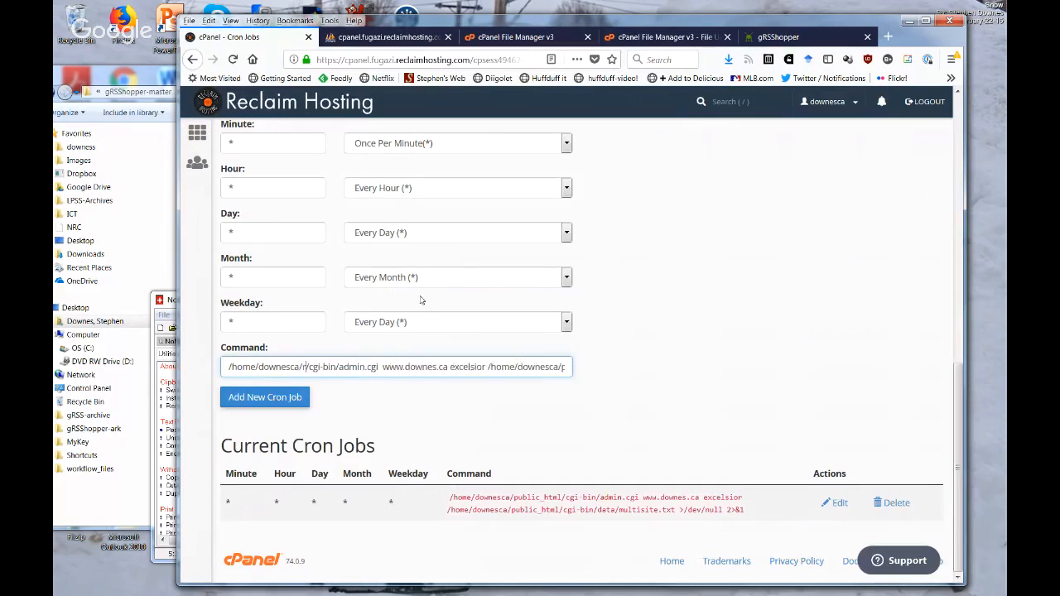
type("mooc.c")
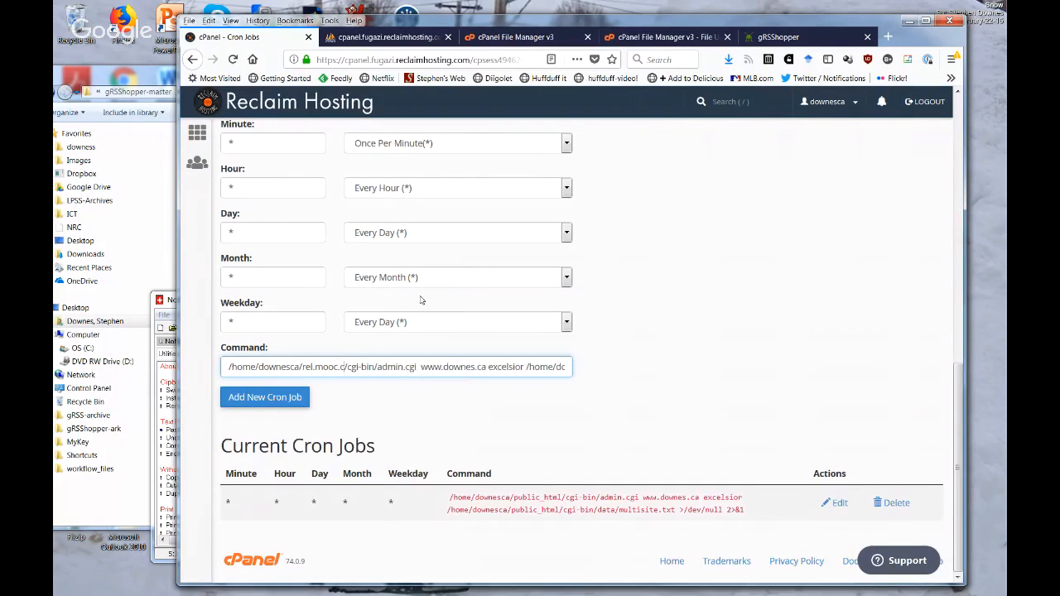
type("a")
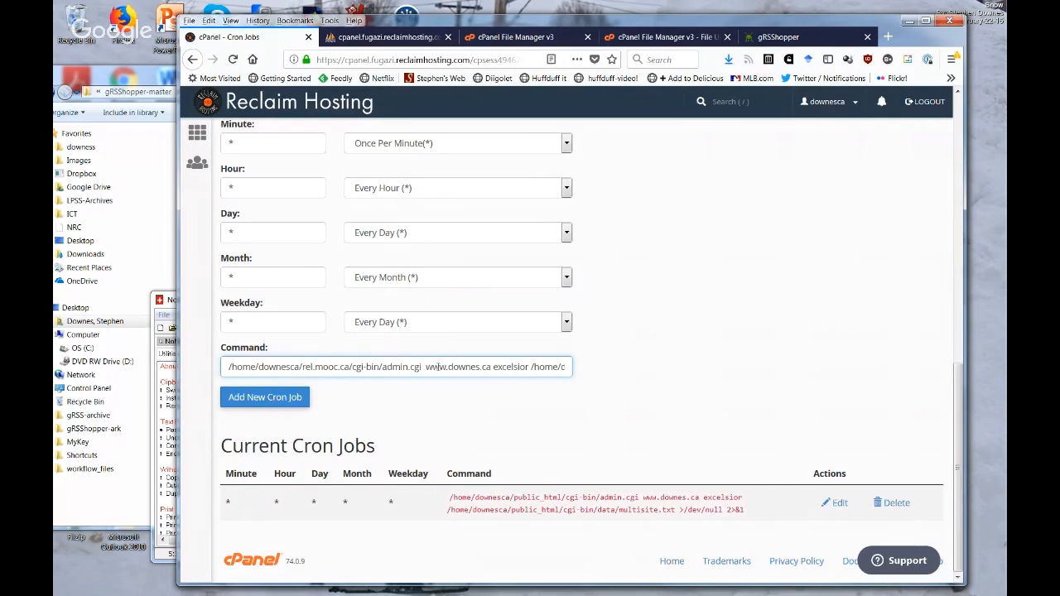
Change the site argument after admin.cgi in the new cron command to rel.mooc.ca
left_click_drag(427, 367, 480, 370)
type("rel.m")
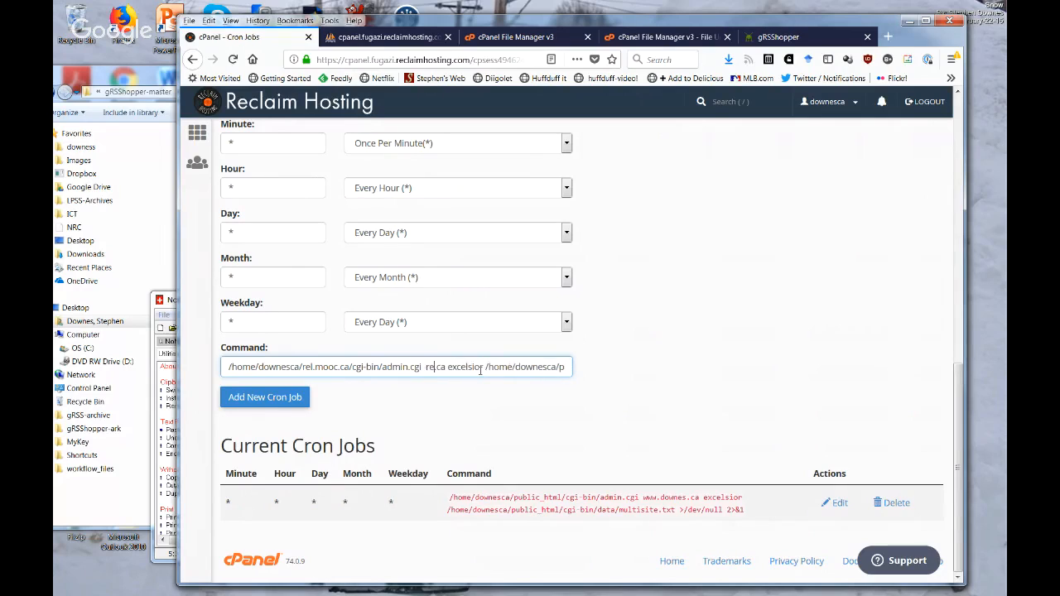
type("ooc")
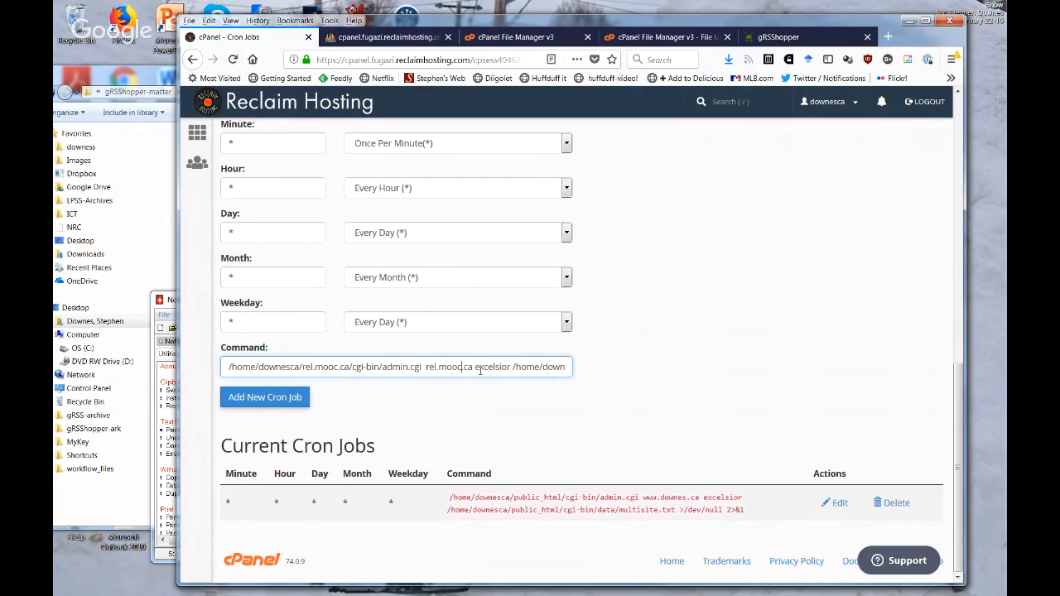
Replace the key argument after the site name with the new site's cron key and check it against the NoteTab notes
left_click_drag(474, 367, 512, 368)
key("BackSpace")
type("wwwwww")
key("alt+Tab")
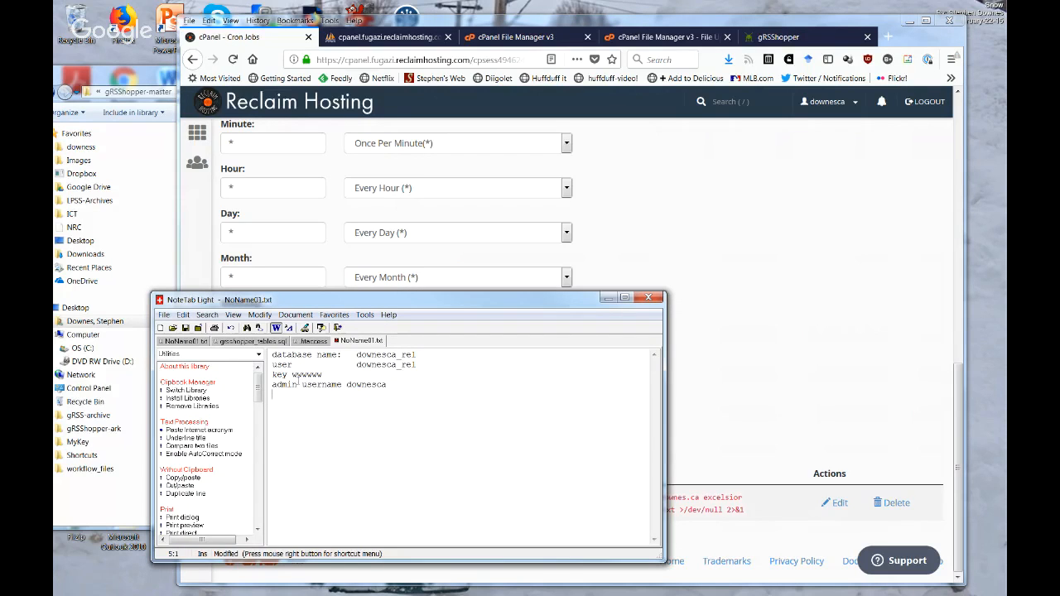
left_click(787, 336)
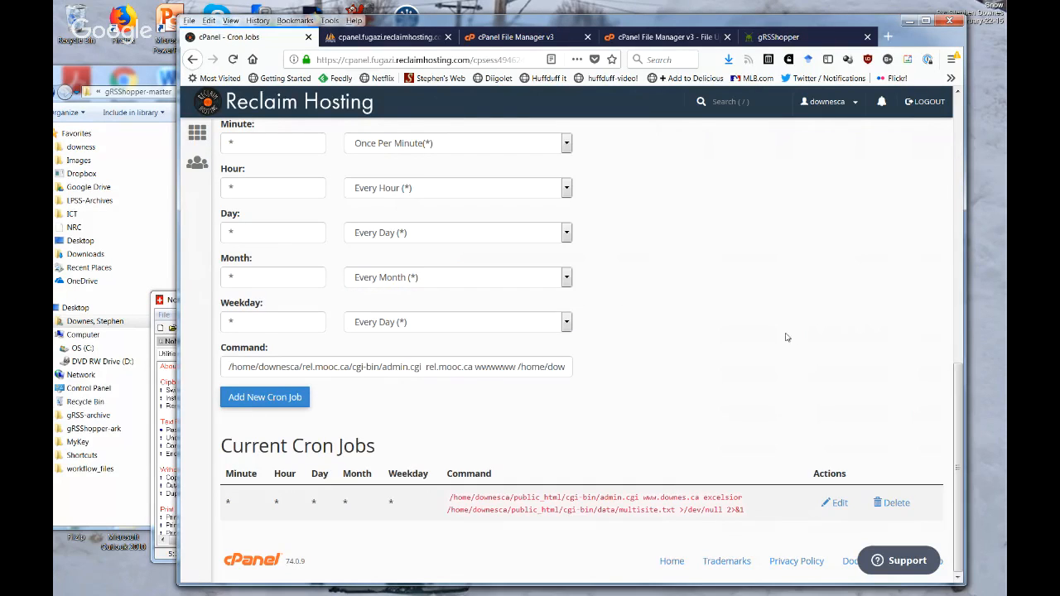
Replace the account folder in the new cron command's multisite.txt path with rel.mooc.ca
left_click(522, 369)
left_click_drag(565, 368, 582, 368)
left_click(462, 370)
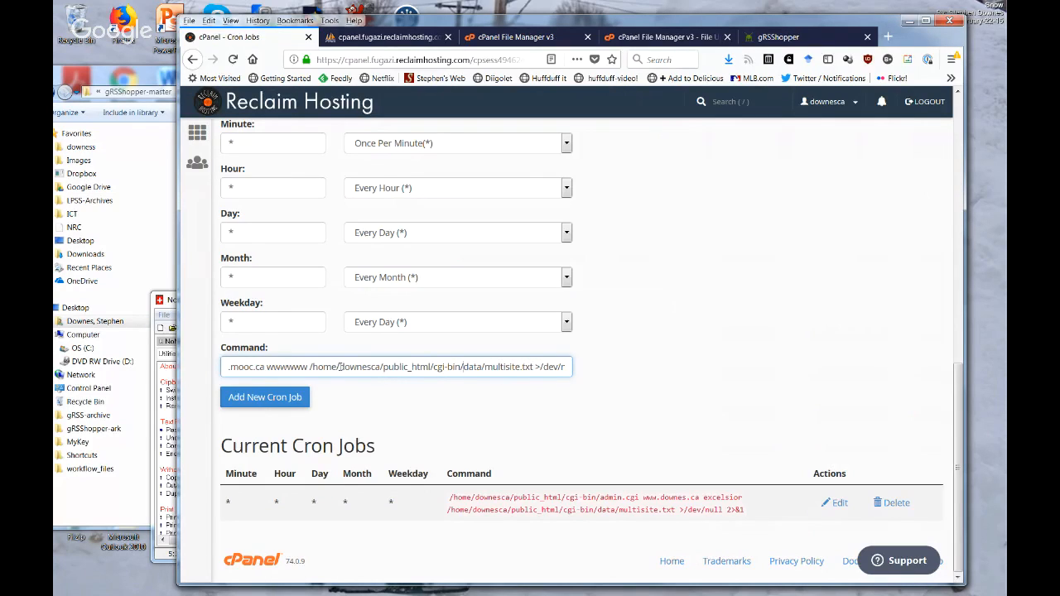
left_click_drag(340, 366, 380, 366)
type("rel.mo")
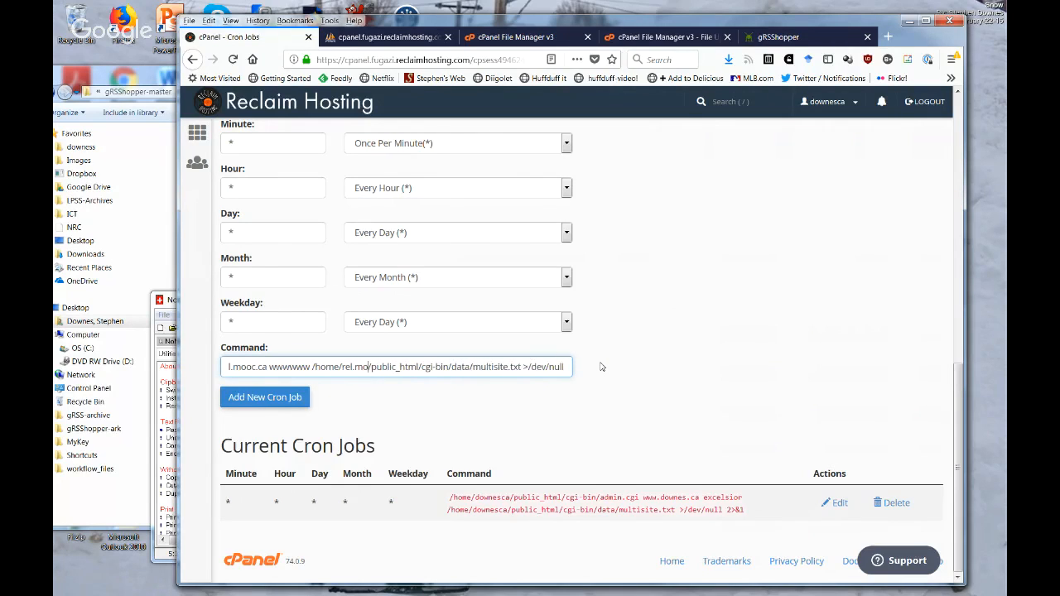
type("oc.ca")
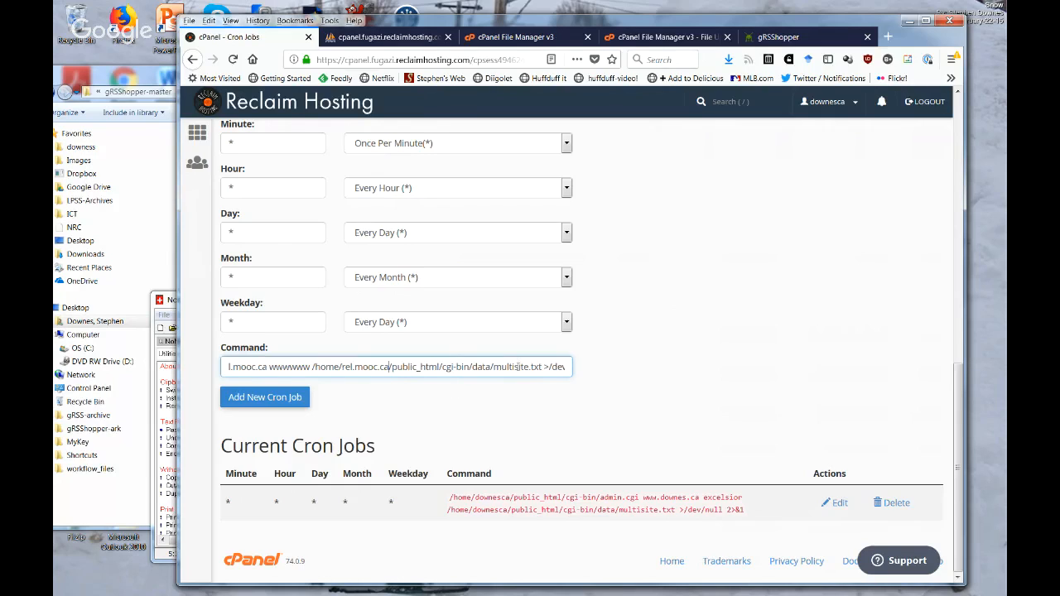
Check the output redirection at the end of the command, add the rel.mooc.ca cron job and view the current cron jobs list
left_click_drag(549, 367, 575, 373)
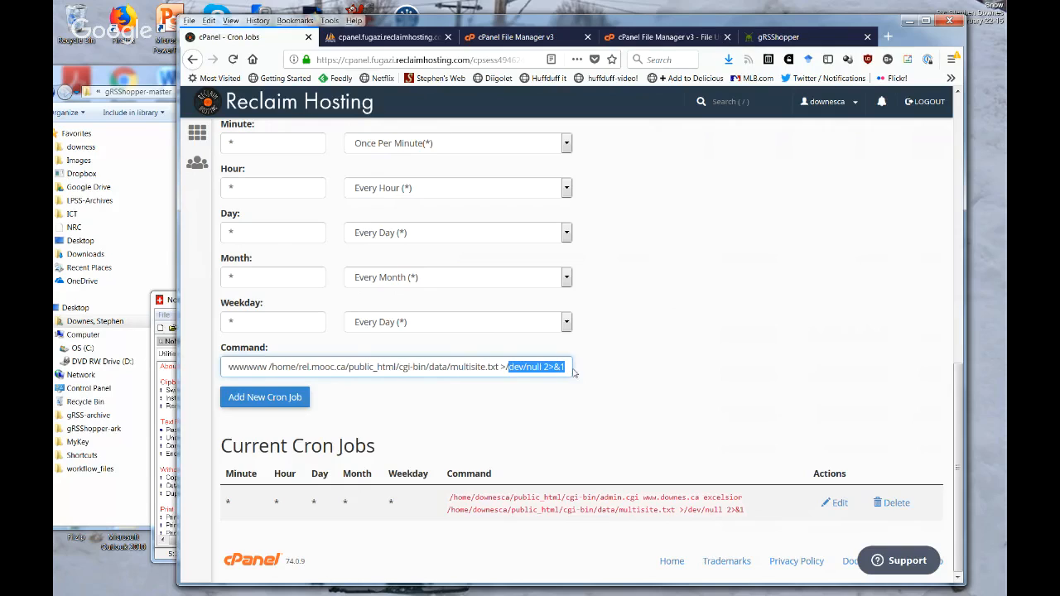
left_click(503, 368)
left_click_drag(502, 369, 589, 370)
left_click(432, 369)
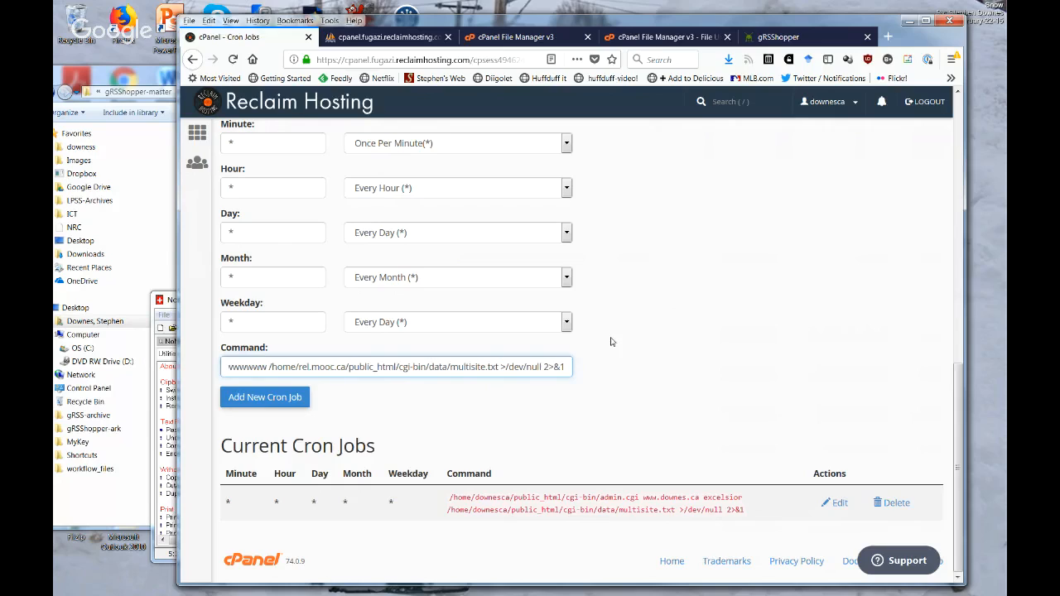
left_click(665, 344)
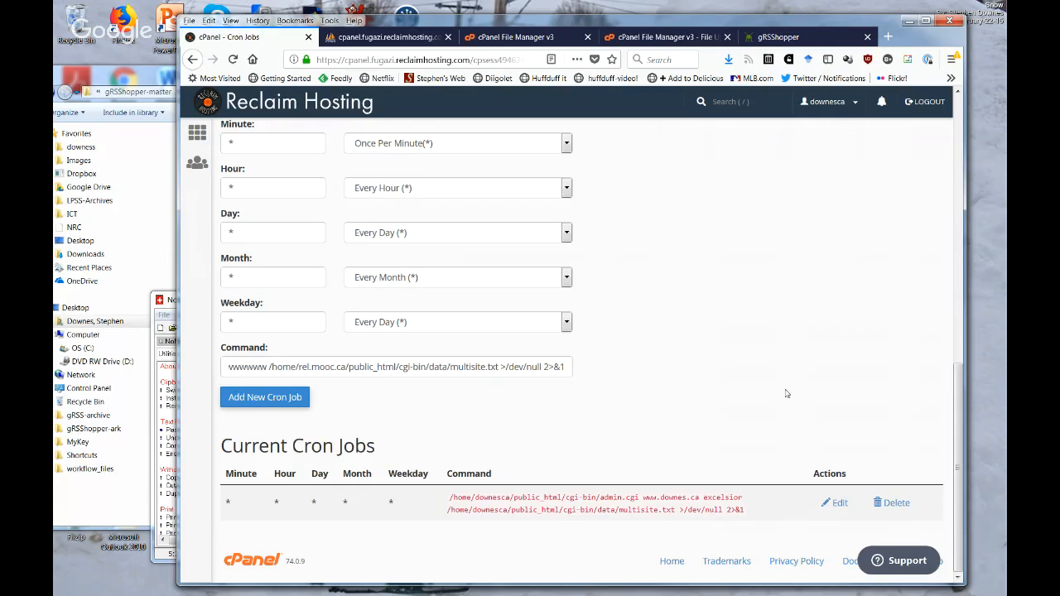
scroll(717, 369, "up", 4)
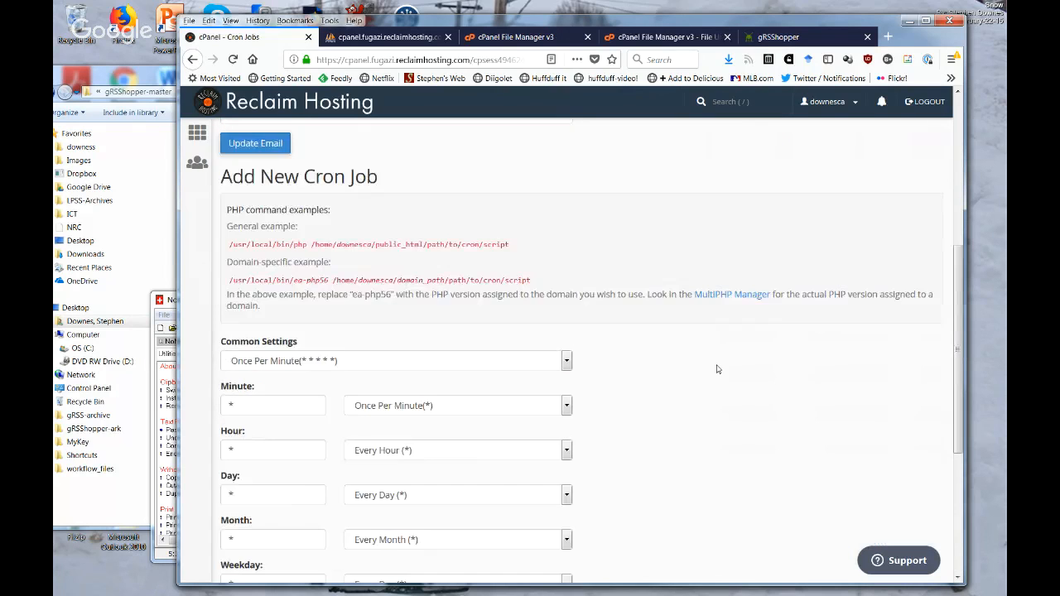
scroll(718, 370, "down", 3)
left_click(233, 465)
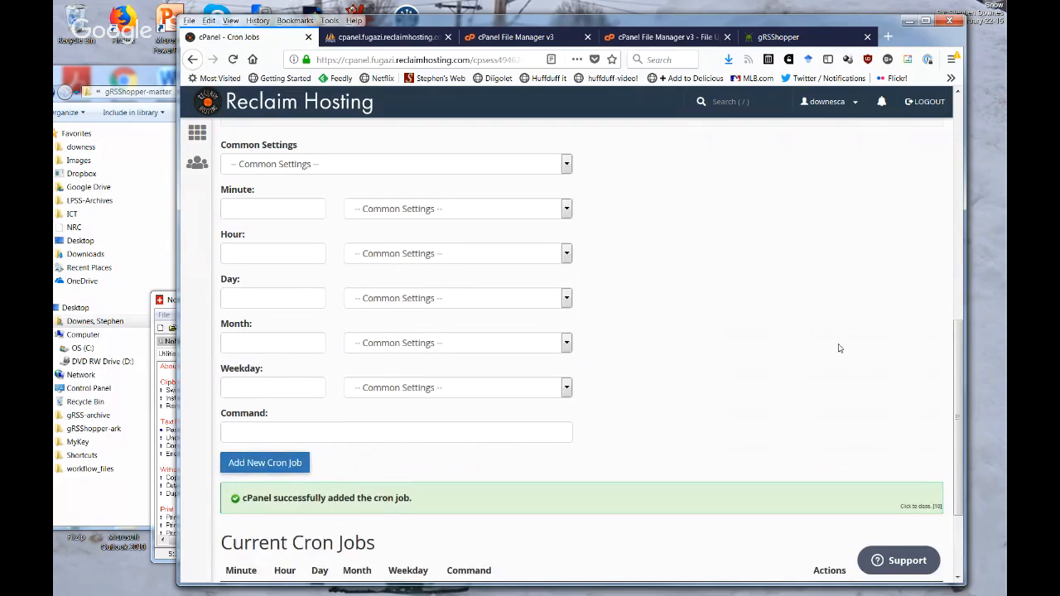
scroll(838, 345, "down", 3)
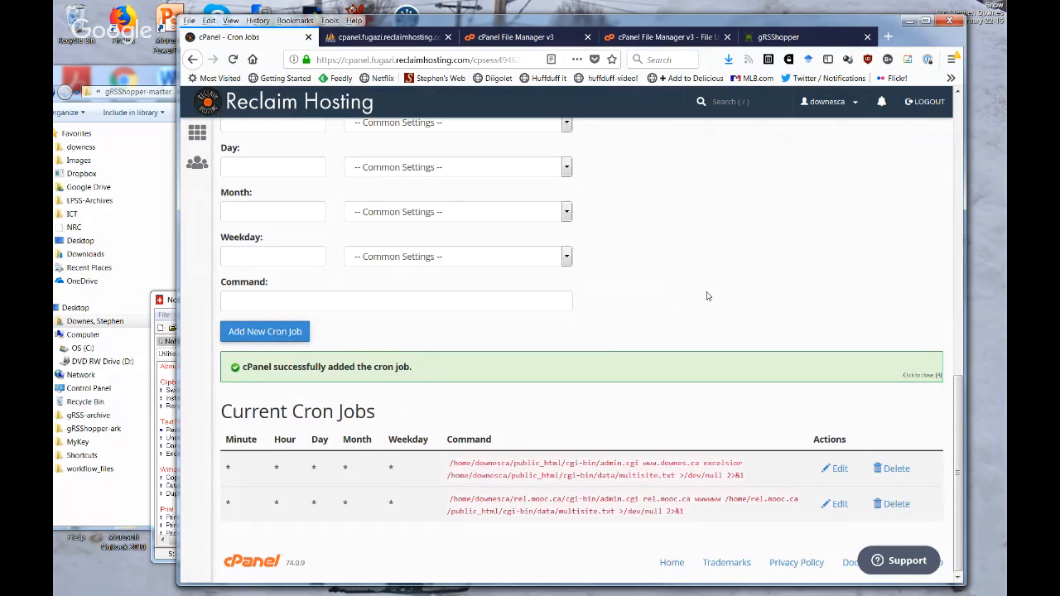
Start another cron job and set its minute, hour, day, month and weekday all to *
left_click(265, 331)
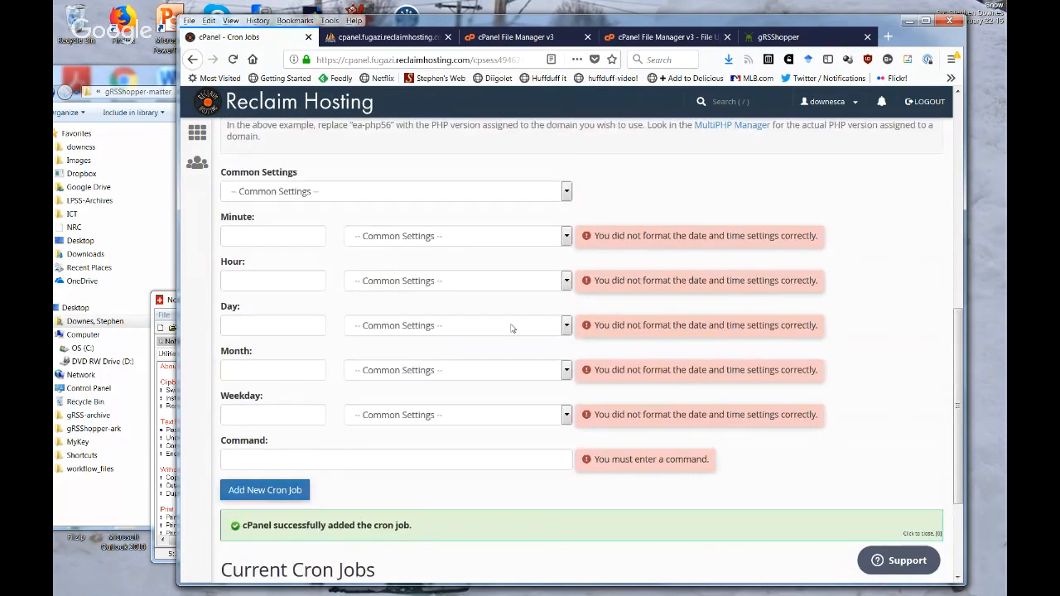
left_click(292, 423)
type("*")
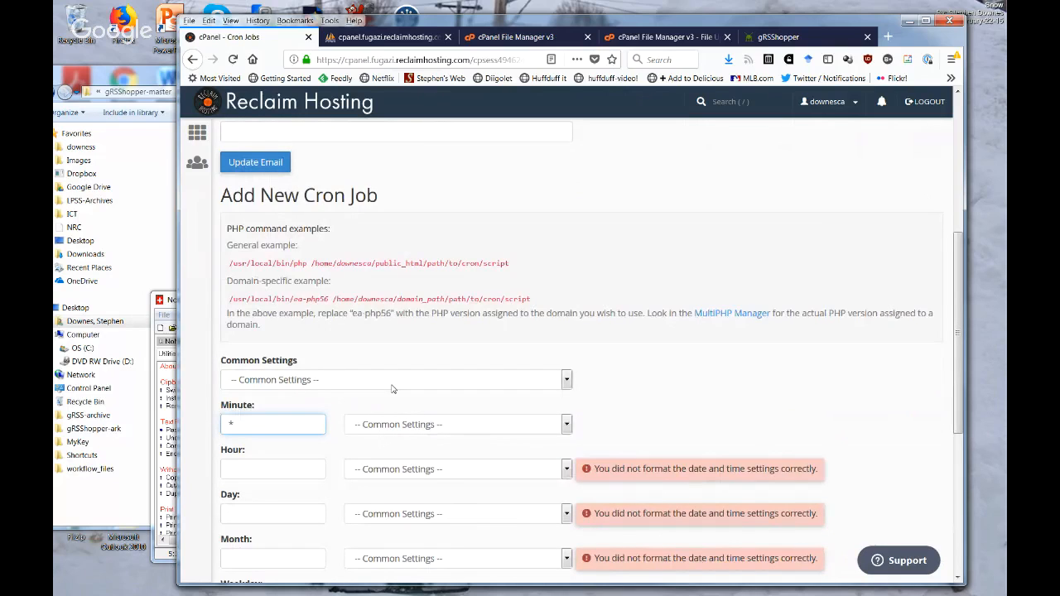
key("Tab")
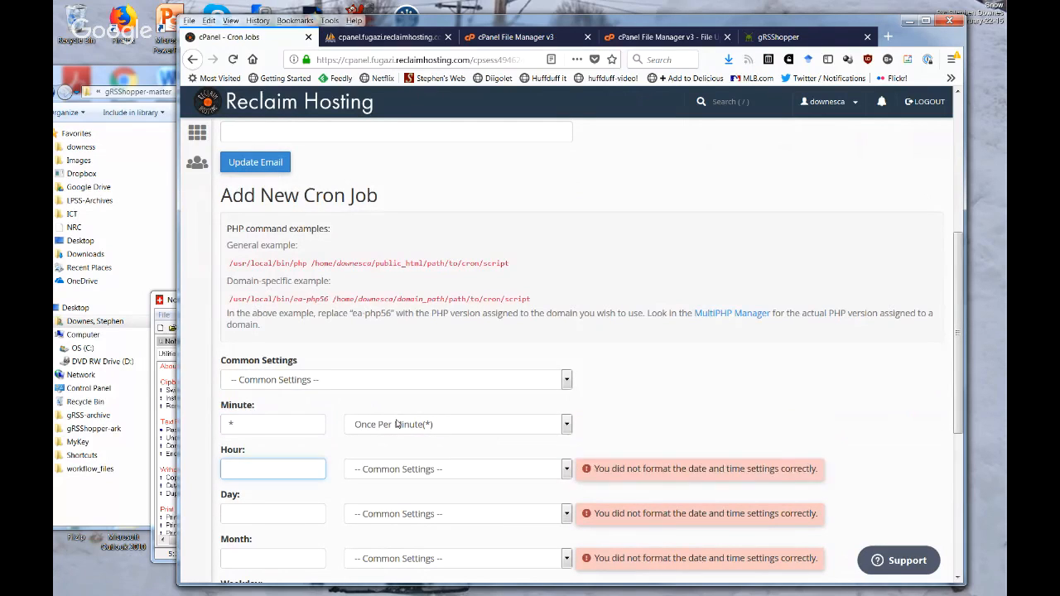
type("*")
scroll(285, 374, "down", 3)
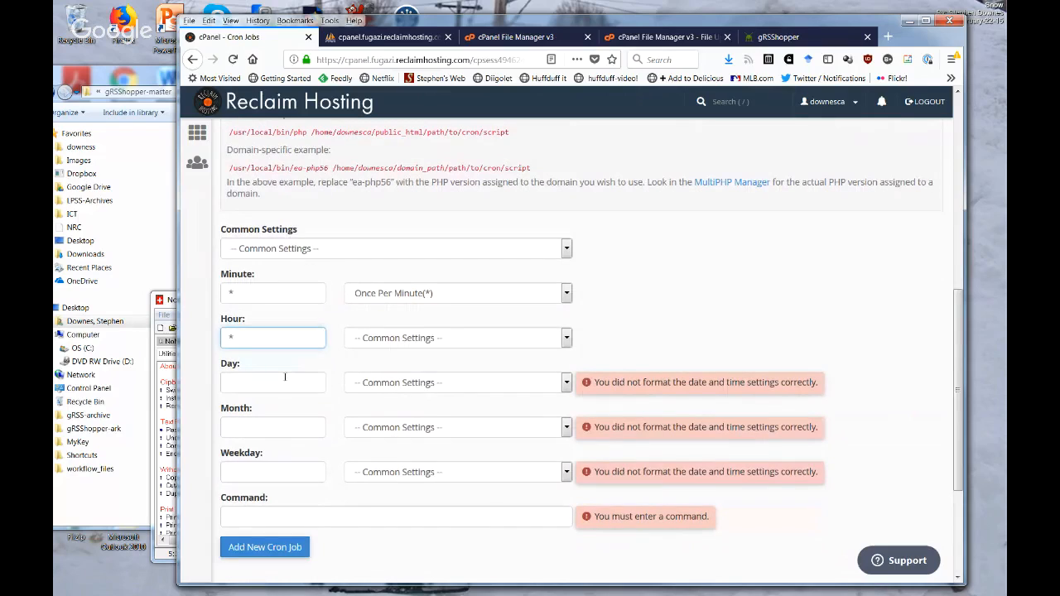
left_click(285, 377)
type("*")
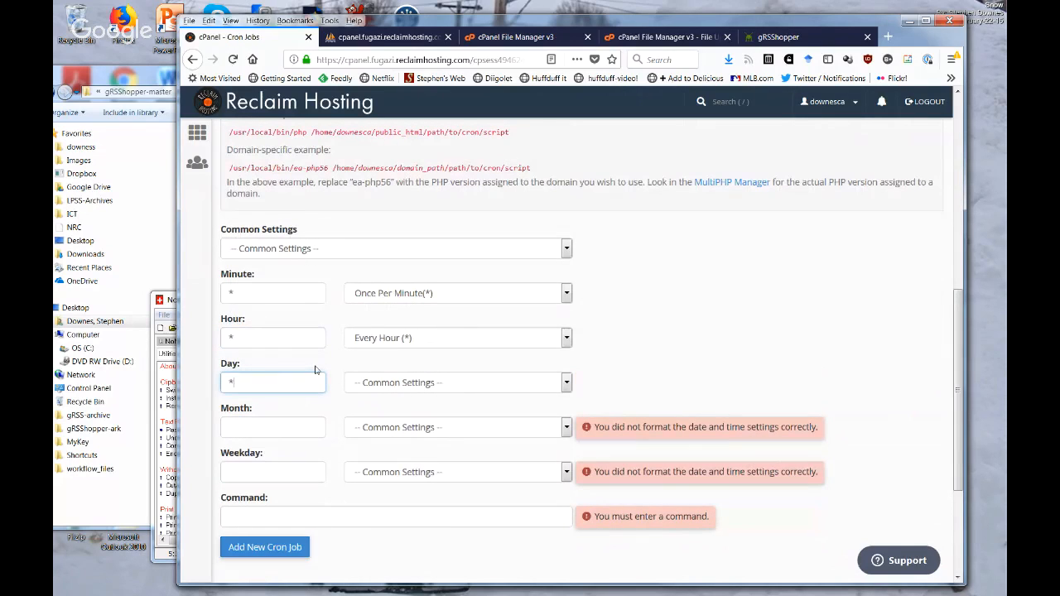
left_click(269, 424)
type("*")
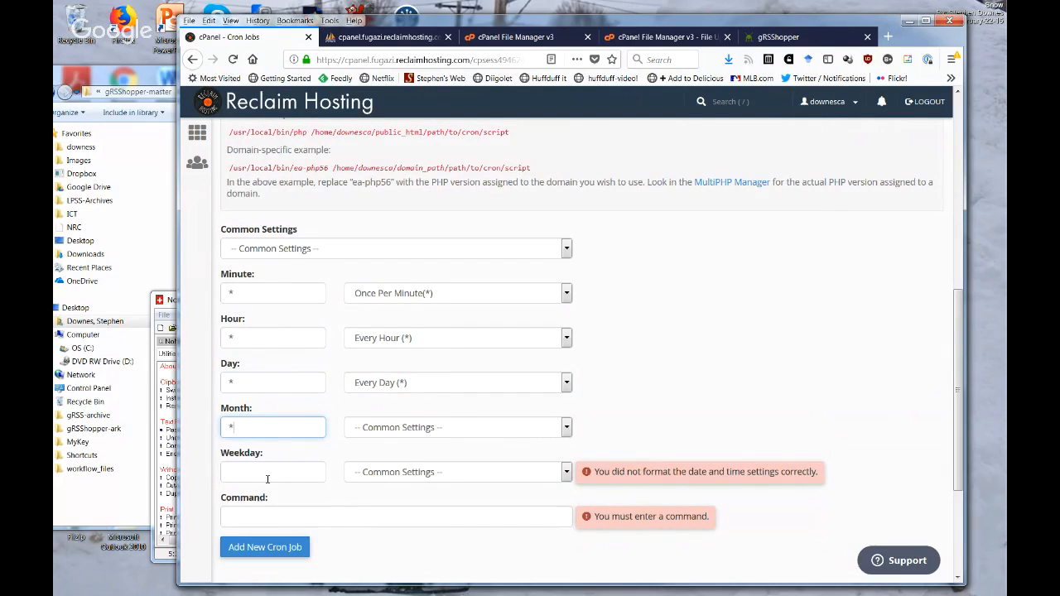
left_click(261, 468)
type("*")
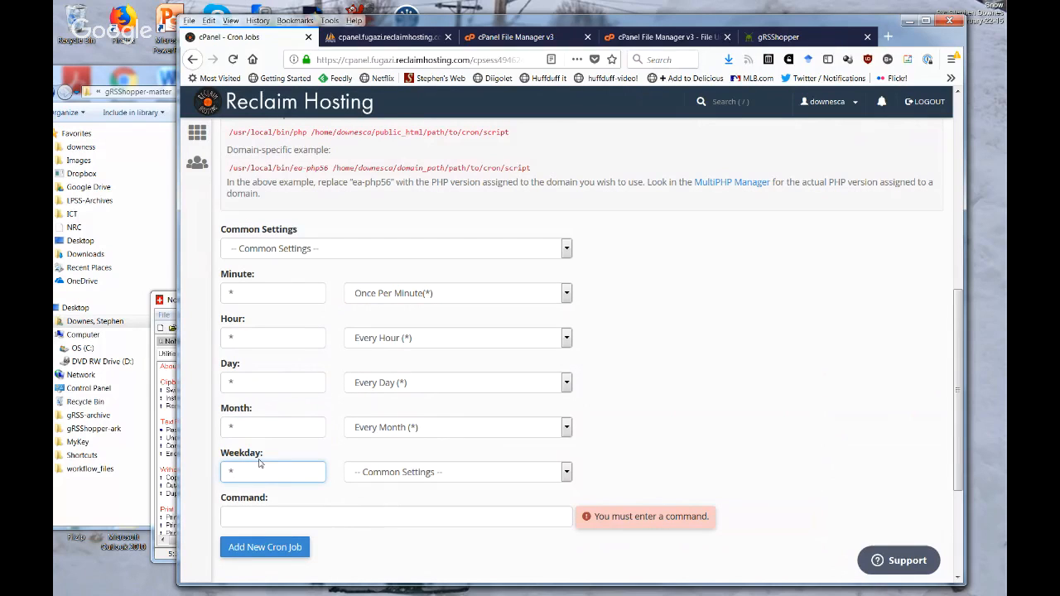
Paste the copied admin.cgi cron command, including its cron key, as the new job's command
left_click(382, 520)
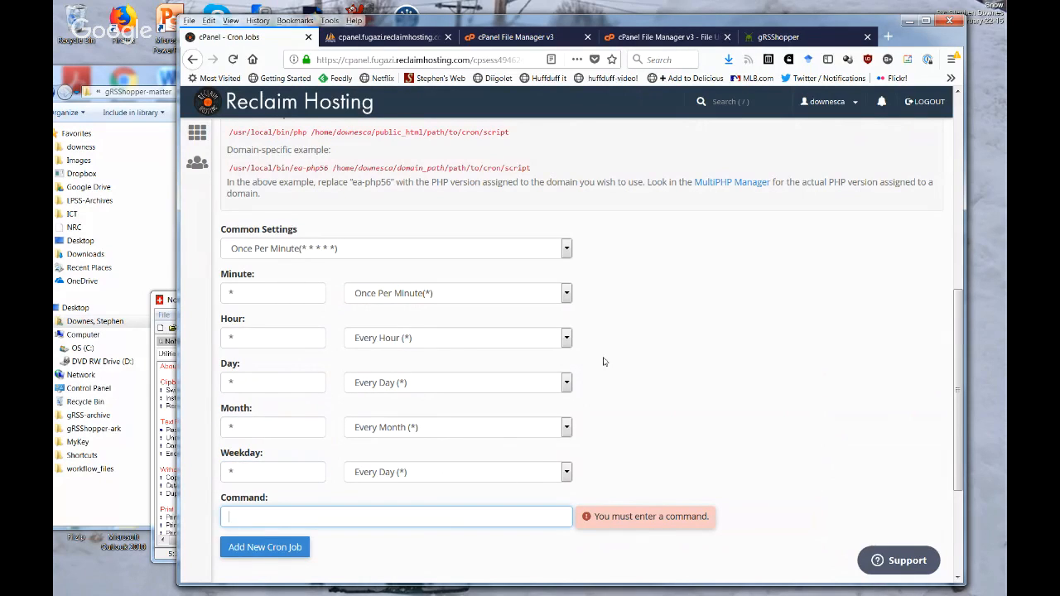
scroll(774, 330, "down", 3)
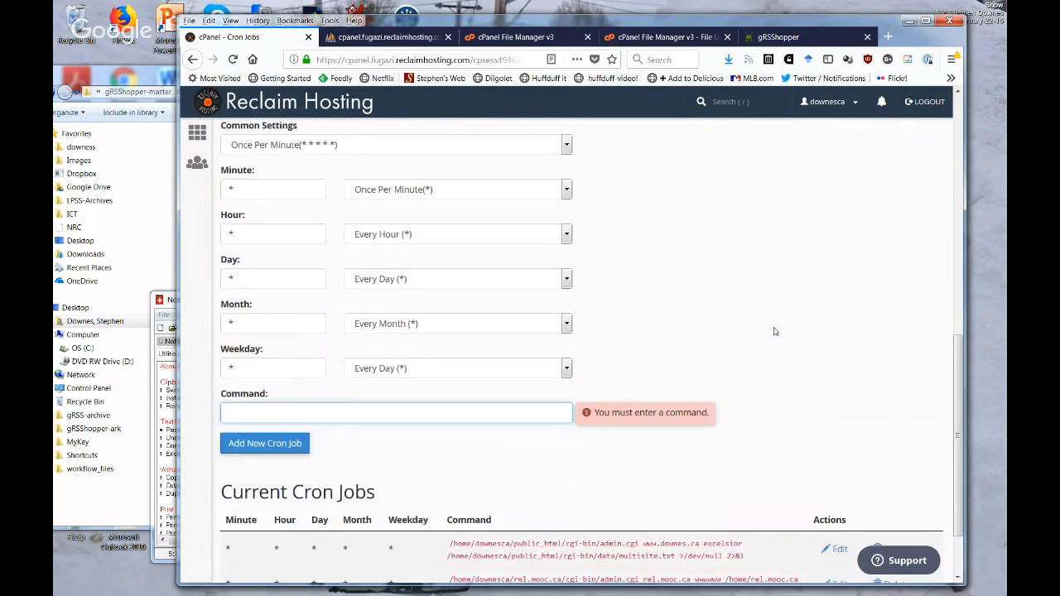
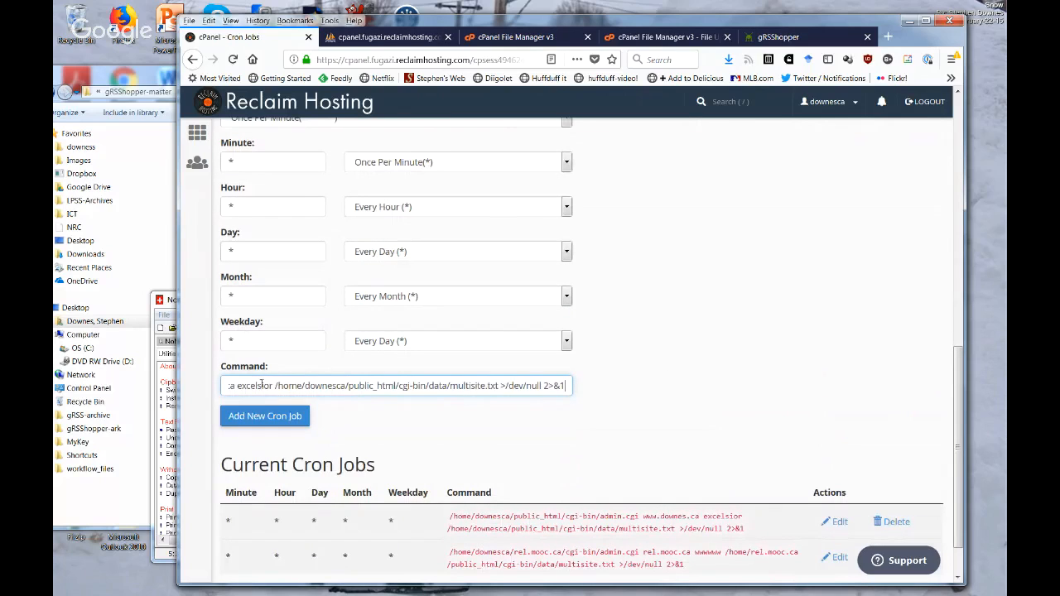
left_click_drag(235, 386, 153, 388)
left_click(373, 387)
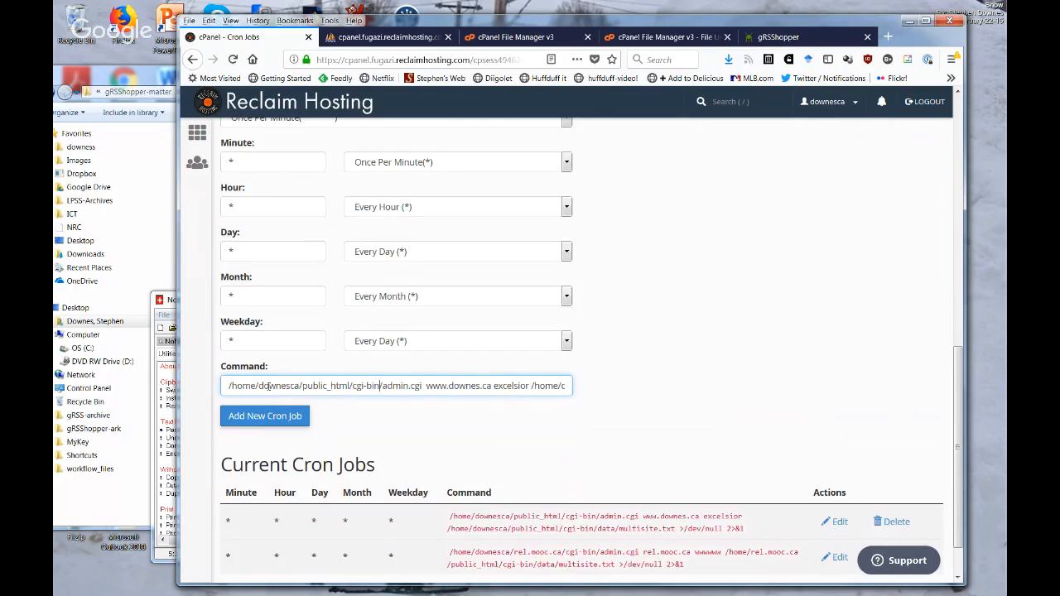
Change the account folder in the admin.cgi path and the site argument after admin.cgi to el30.mooc.ca
left_click_drag(259, 386, 300, 387)
type("el30.mo")
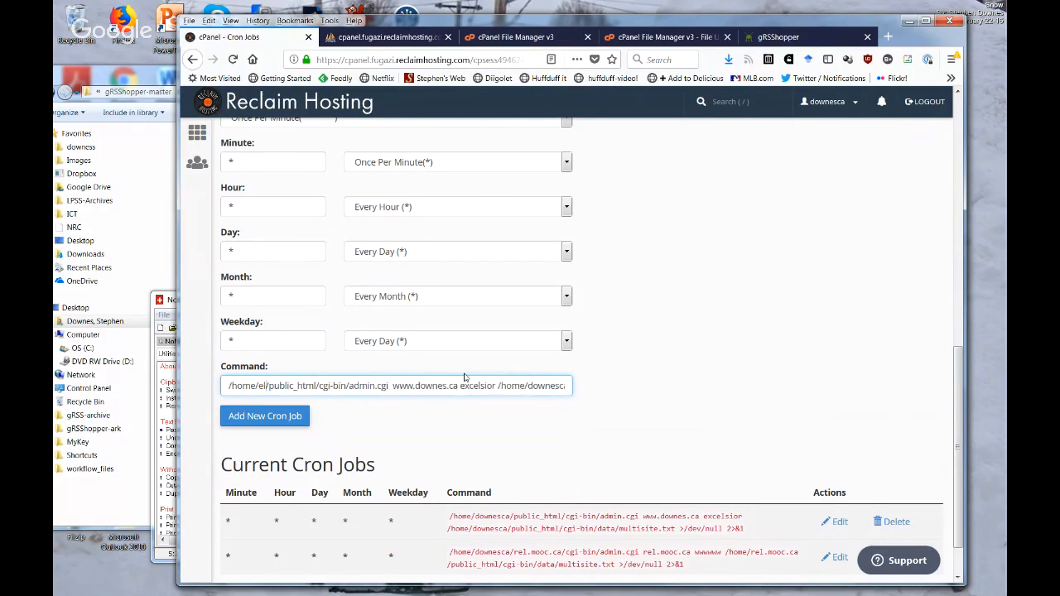
type("oc.ca")
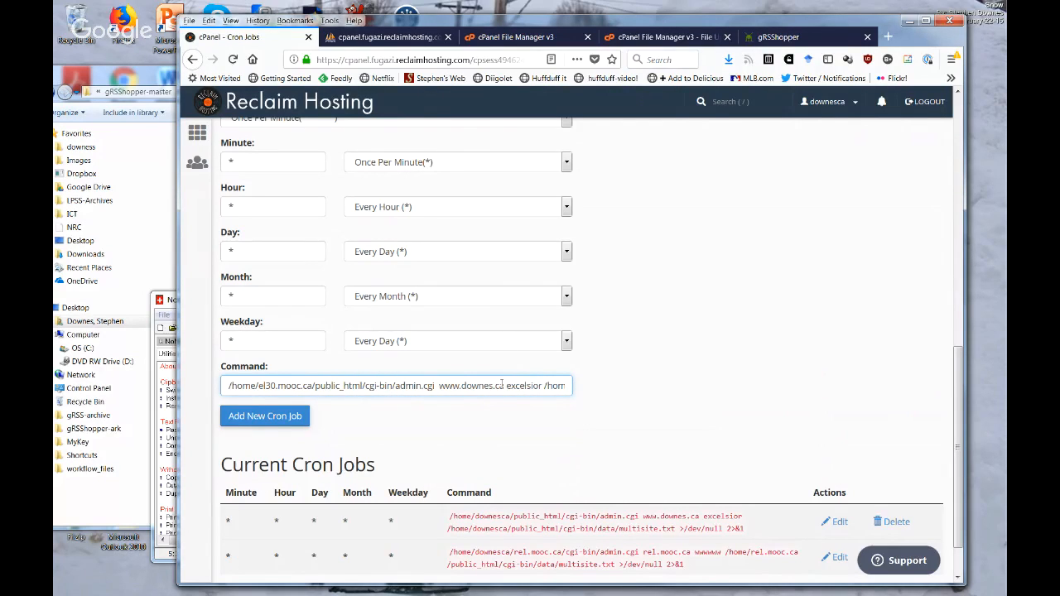
left_click(502, 386)
left_click_drag(440, 386, 493, 386)
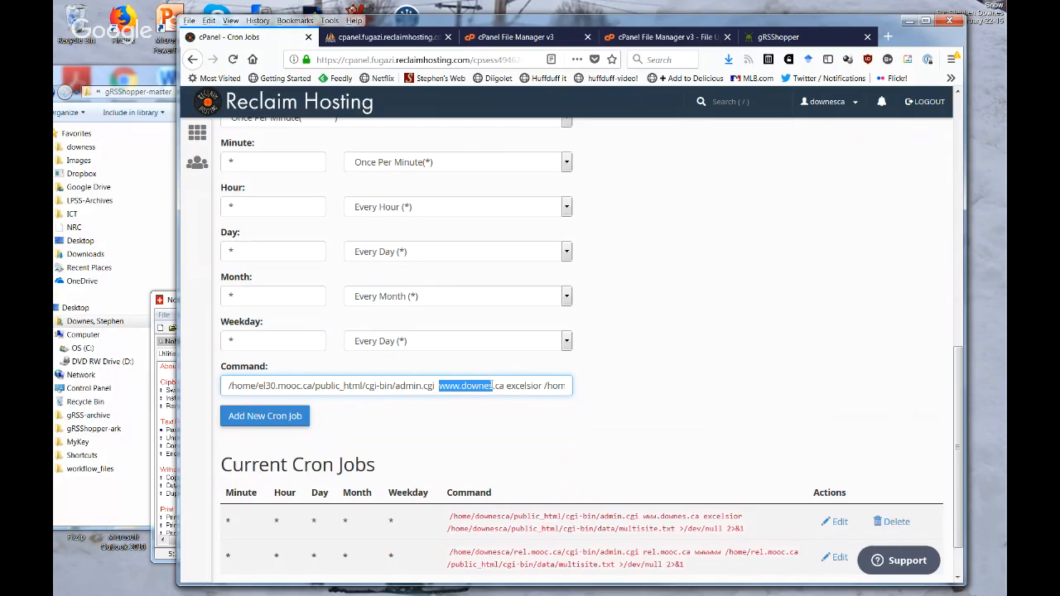
type("el30.m")
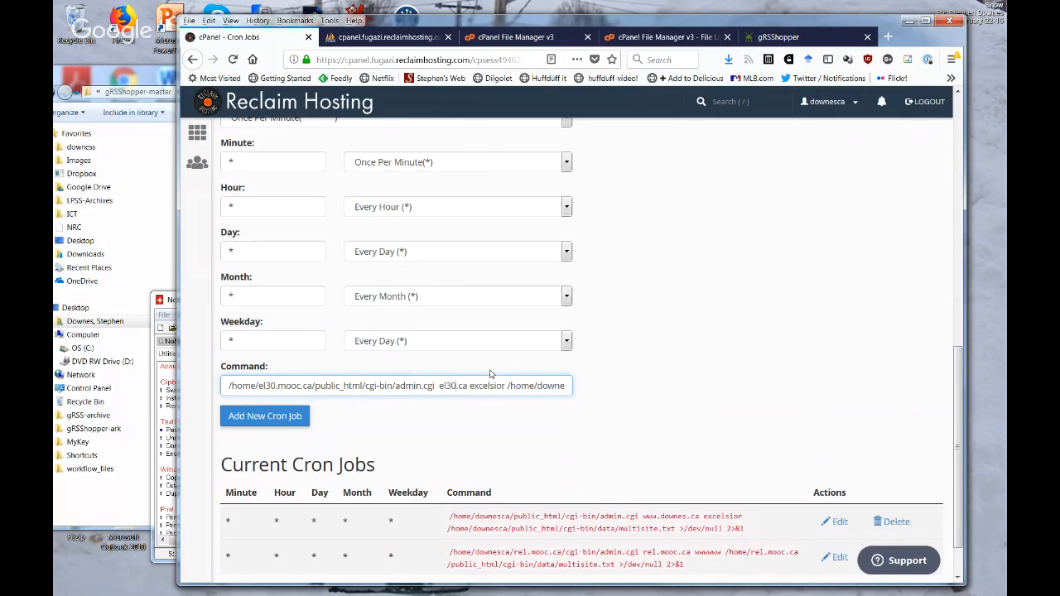
type("ooc.")
Replace the account folder in the pasted command's multisite.txt path with el30.mooc.ca
left_click_drag(546, 387, 580, 387)
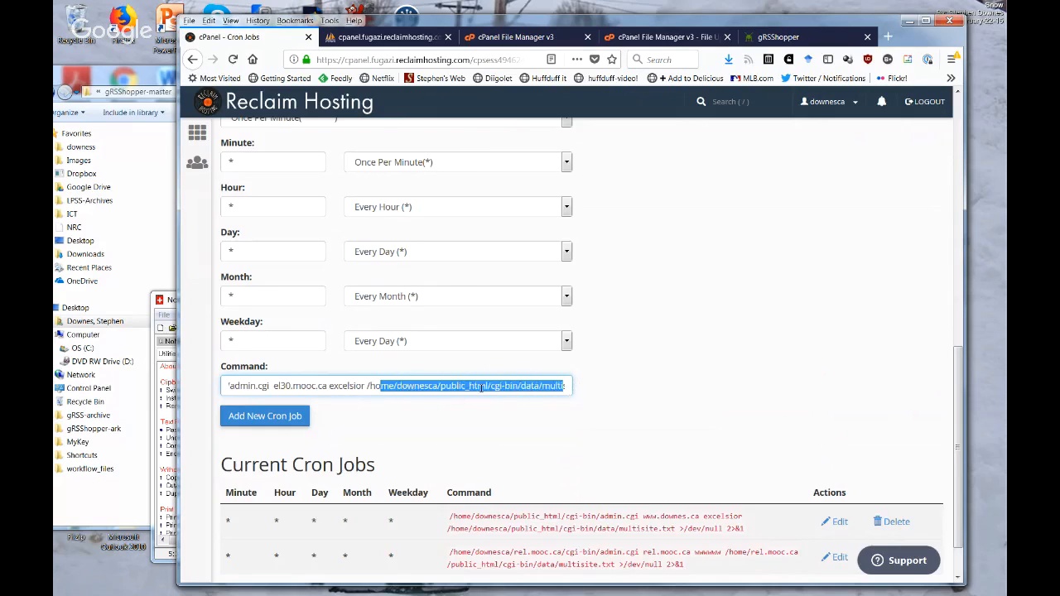
left_click(440, 387)
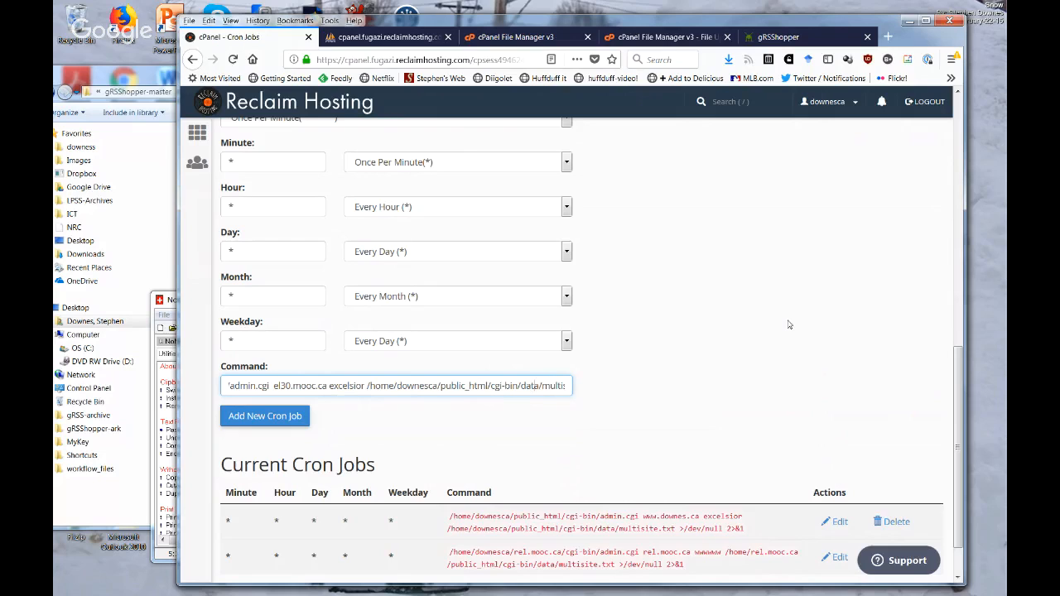
key("Right")
key("Right")
key("Right")
key("Right")
key("Right")
key("Right")
key("Right")
key("Right")
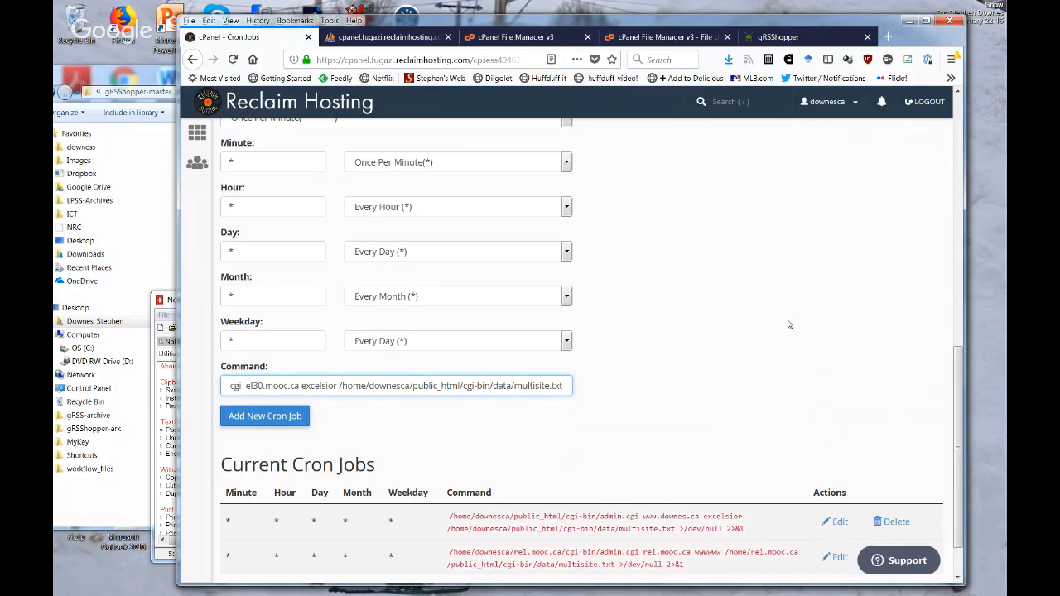
type(">/dev/nu")
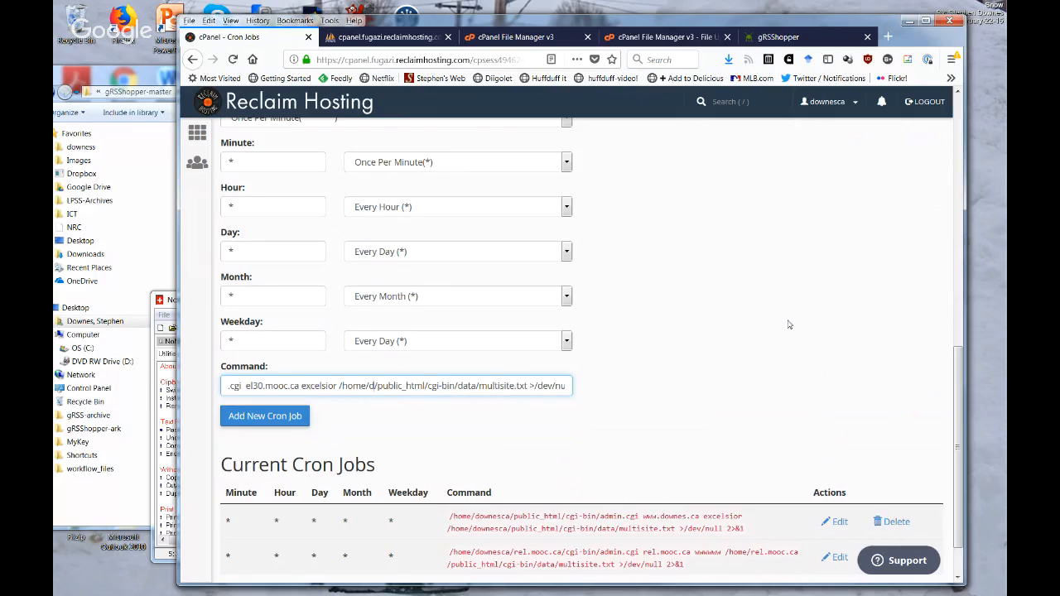
type("ll /el30")
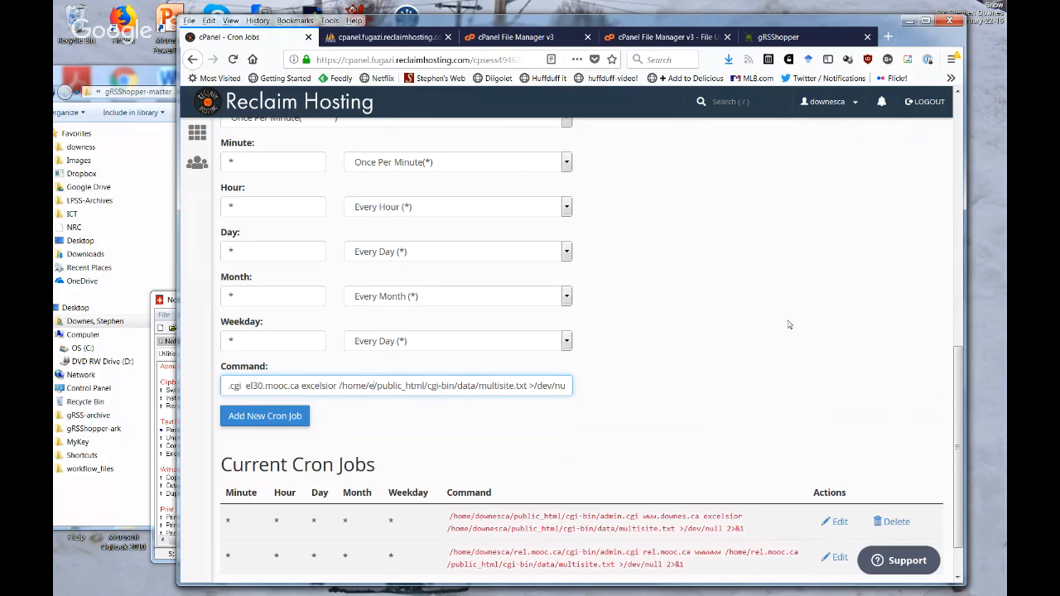
type(".mooc.c")
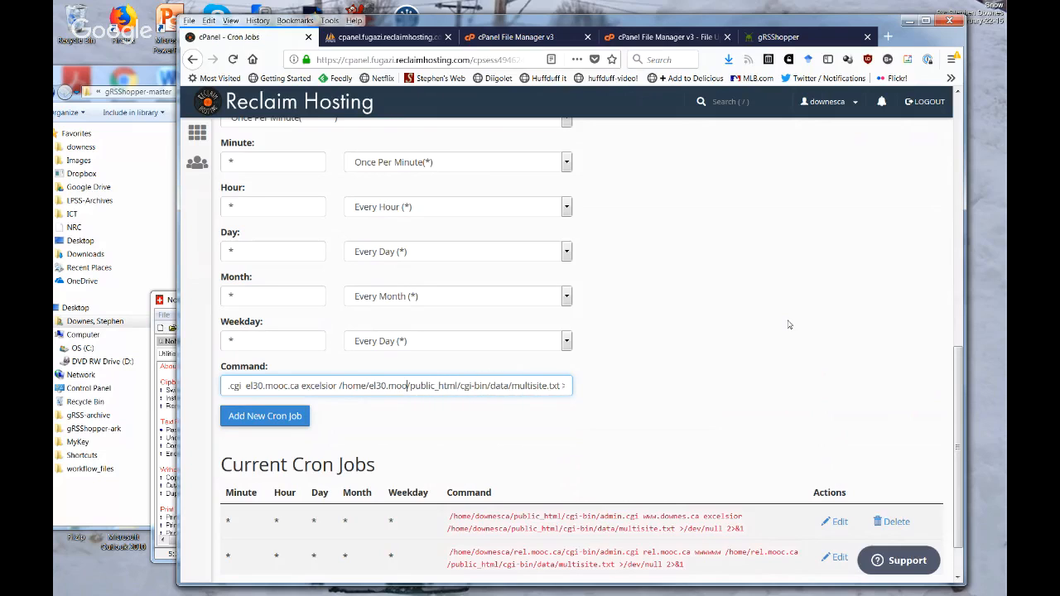
type("a")
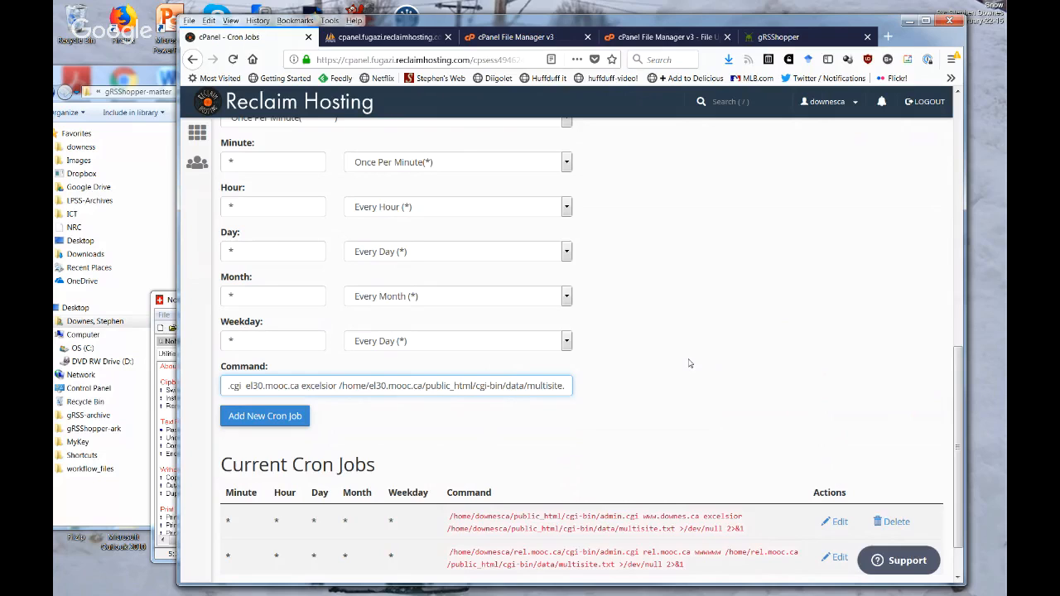
Check the end of the command, add the el30.mooc.ca cron job and view it in the current cron jobs list
key("Right")
key("Right")
key("Right")
key("Right")
key("Right")
key("Right")
key("Right")
key("Right")
key("Right")
key("Right")
key("Right")
key("Right")
key("Right")
key("Right")
key("Right")
key("Right")
key("Right")
key("Right")
key("Right")
key("Right")
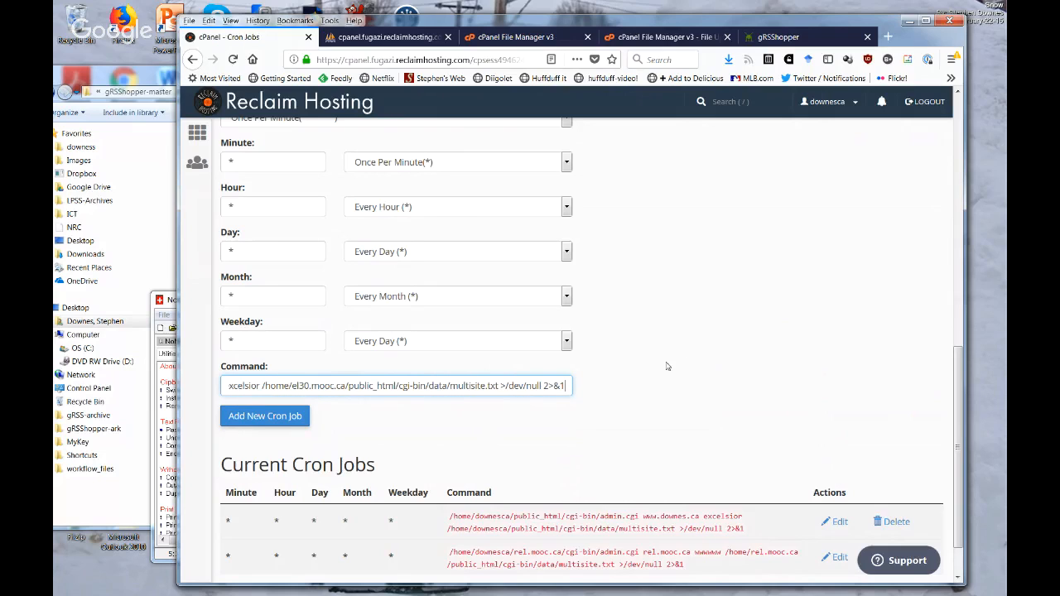
left_click(266, 423)
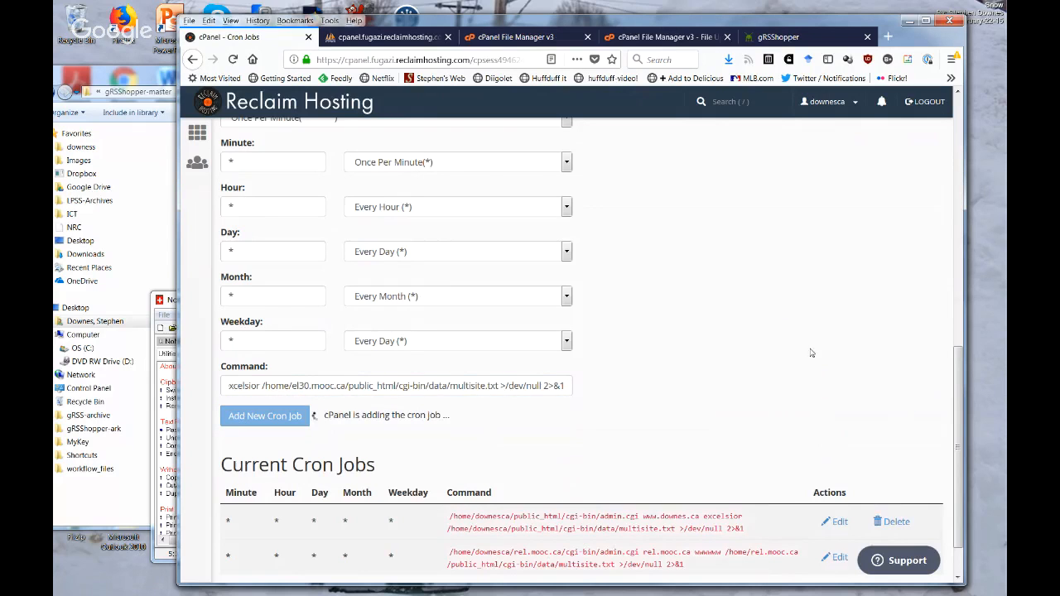
scroll(779, 349, "down", 3)
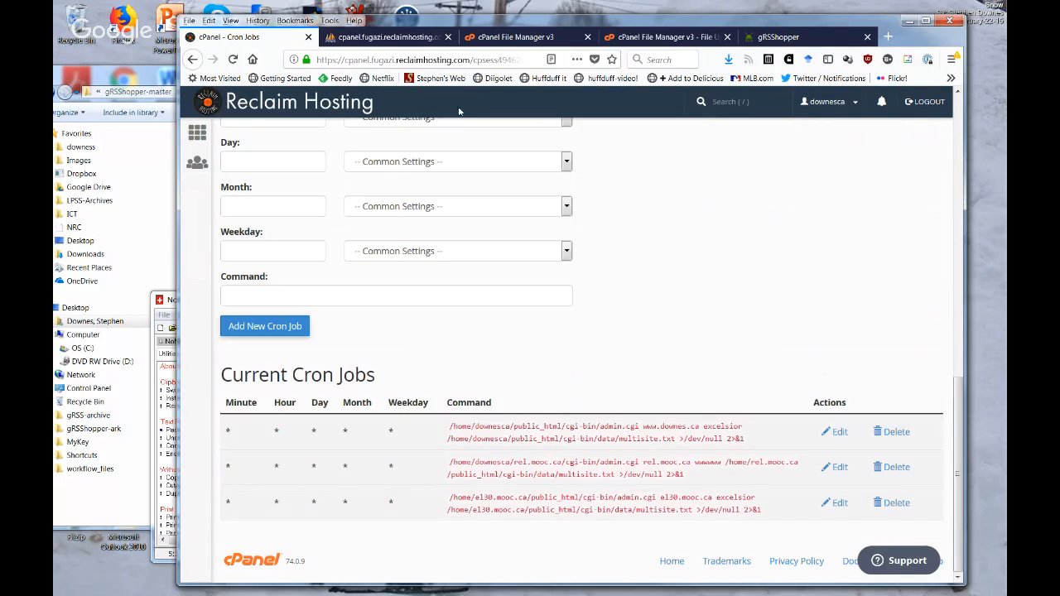
Return to the cPanel home page and switch to the gRSShopper page of rel.mooc.ca
left_click(211, 101)
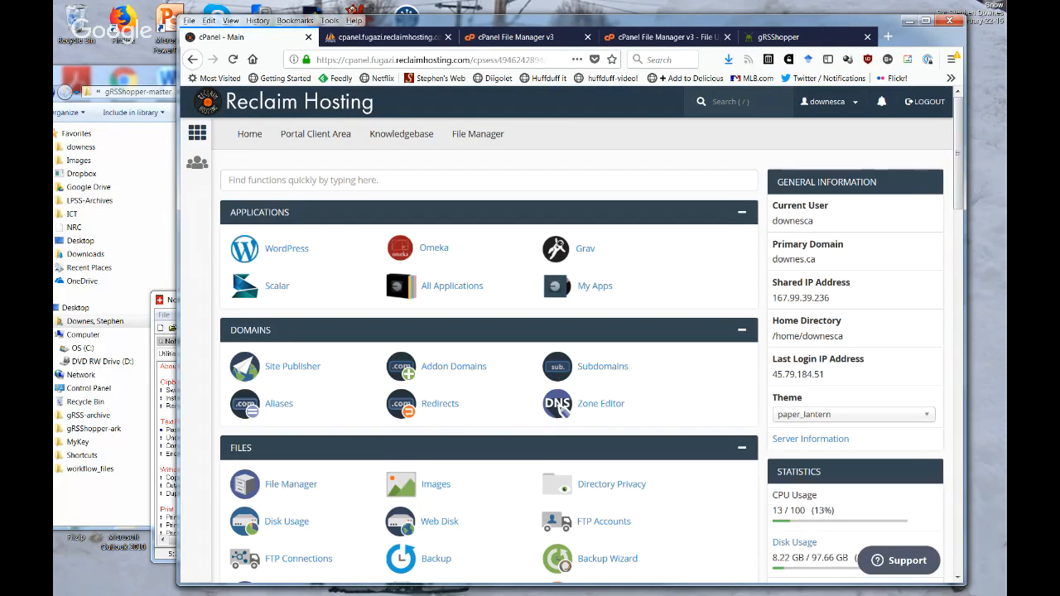
left_click(791, 35)
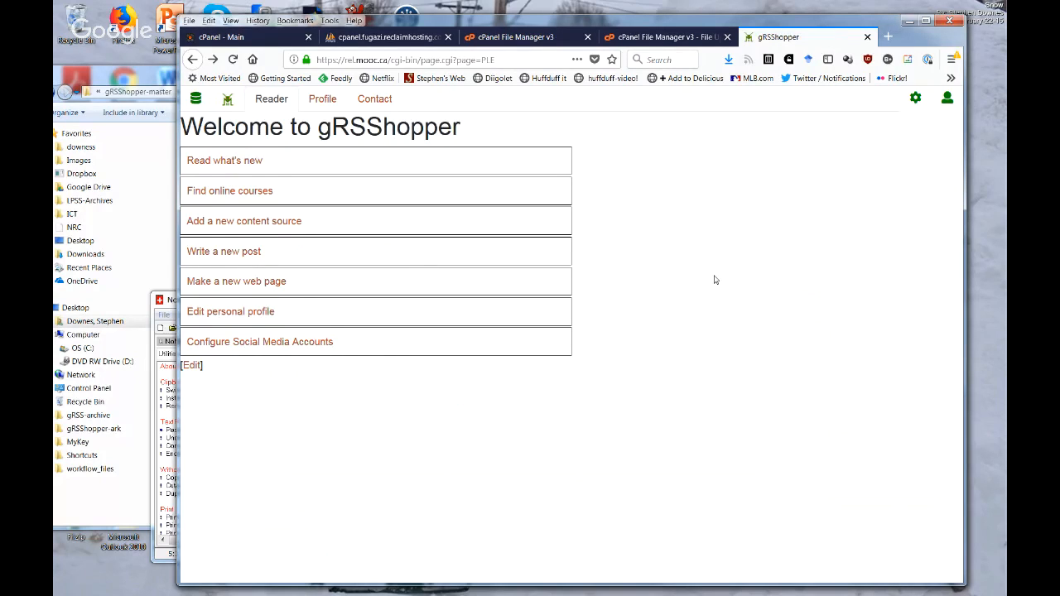
Create a new post and give it the title "Hello World"
left_click(231, 258)
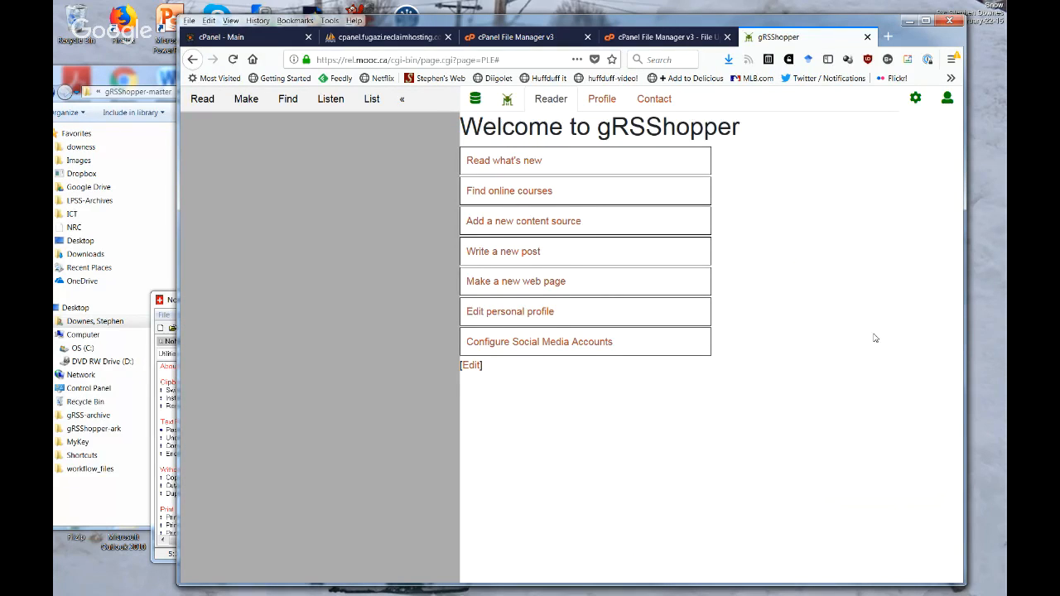
left_click(338, 100)
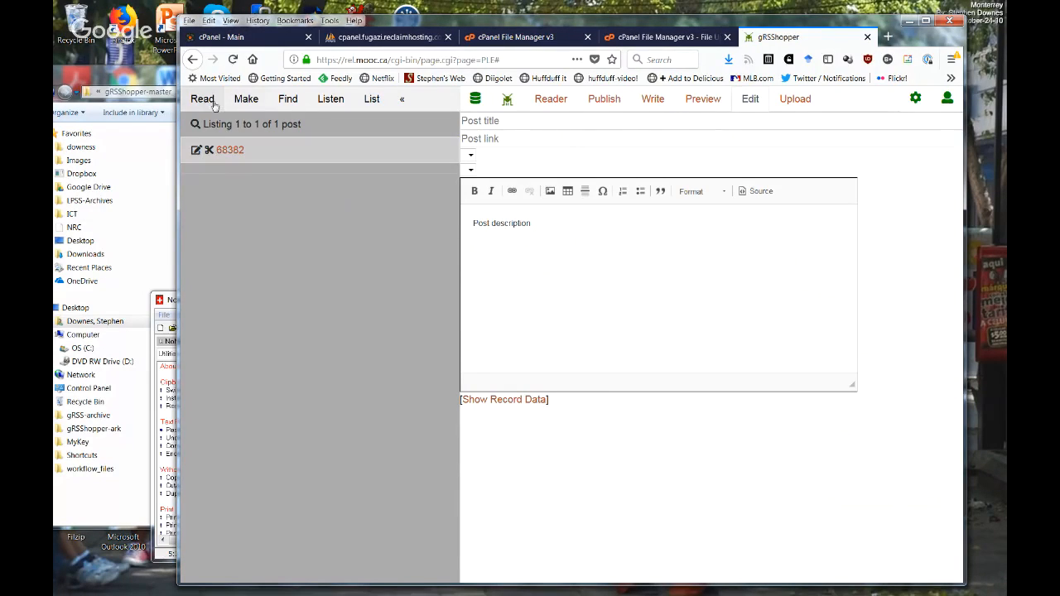
left_click(245, 100)
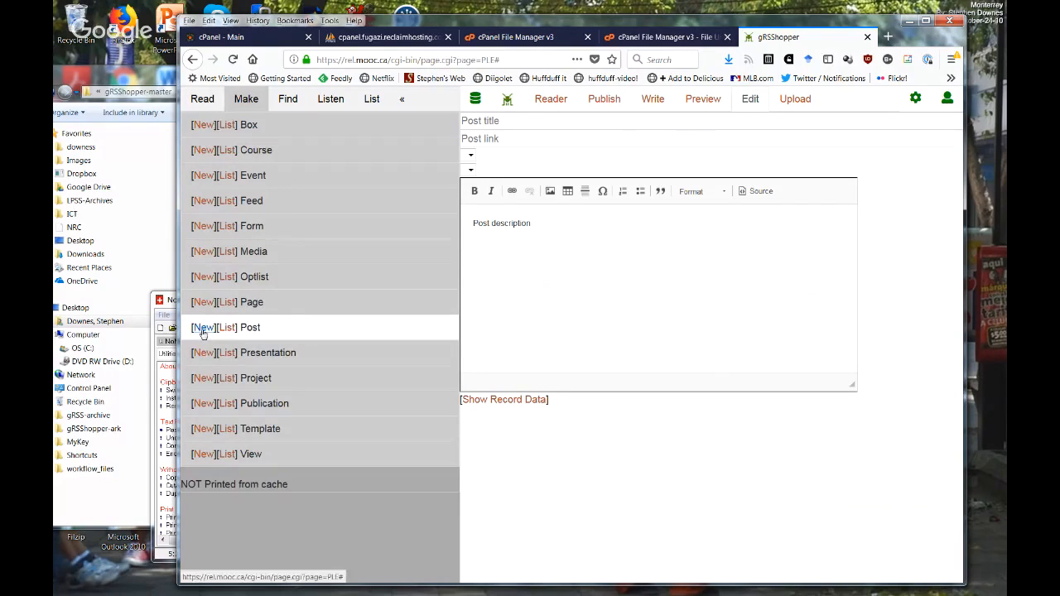
left_click(744, 192)
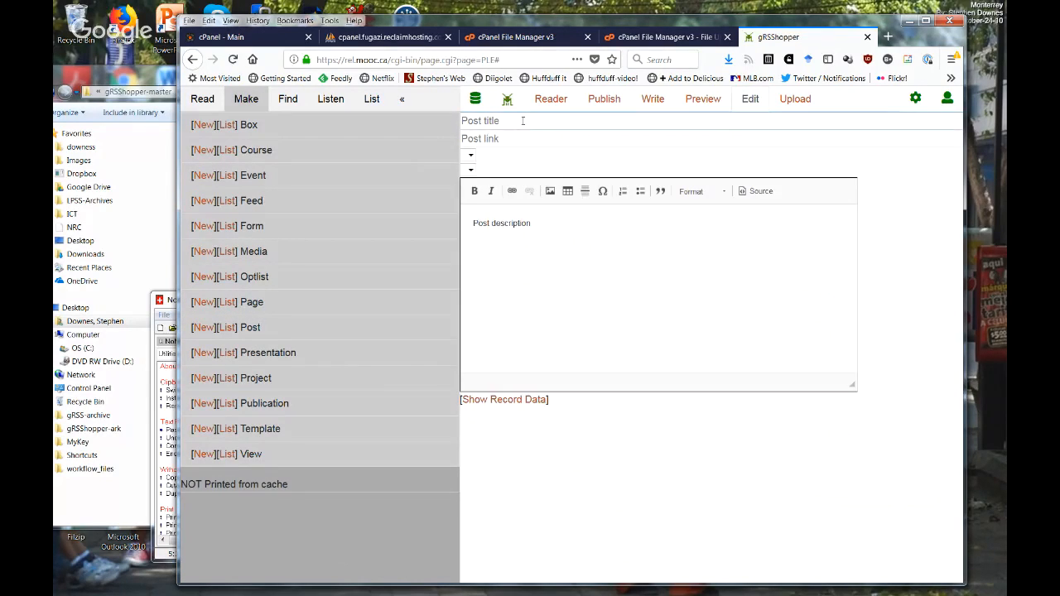
type("Hello World")
left_click(523, 139)
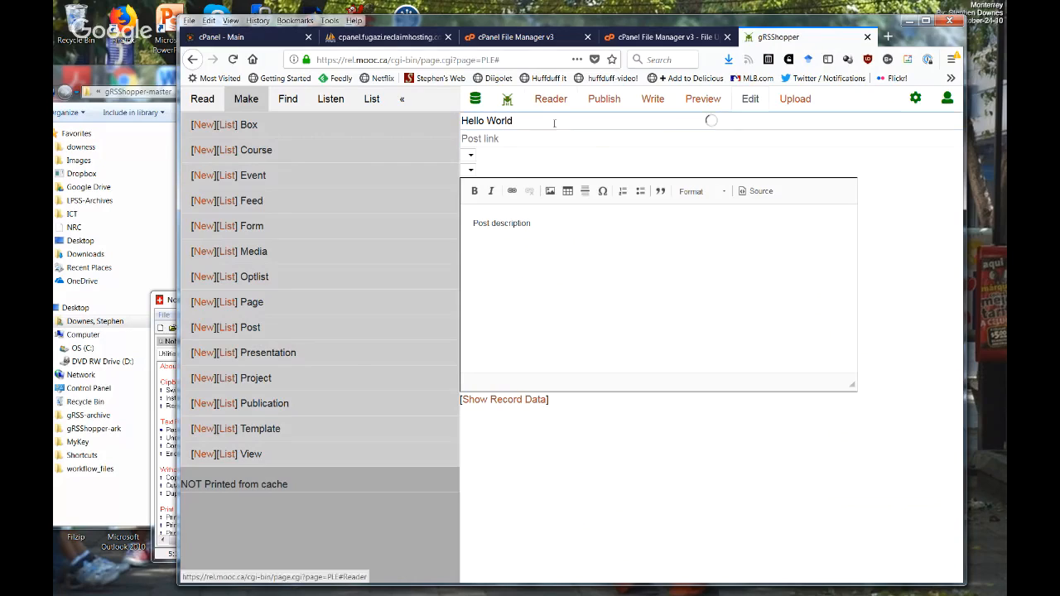
type("http:")
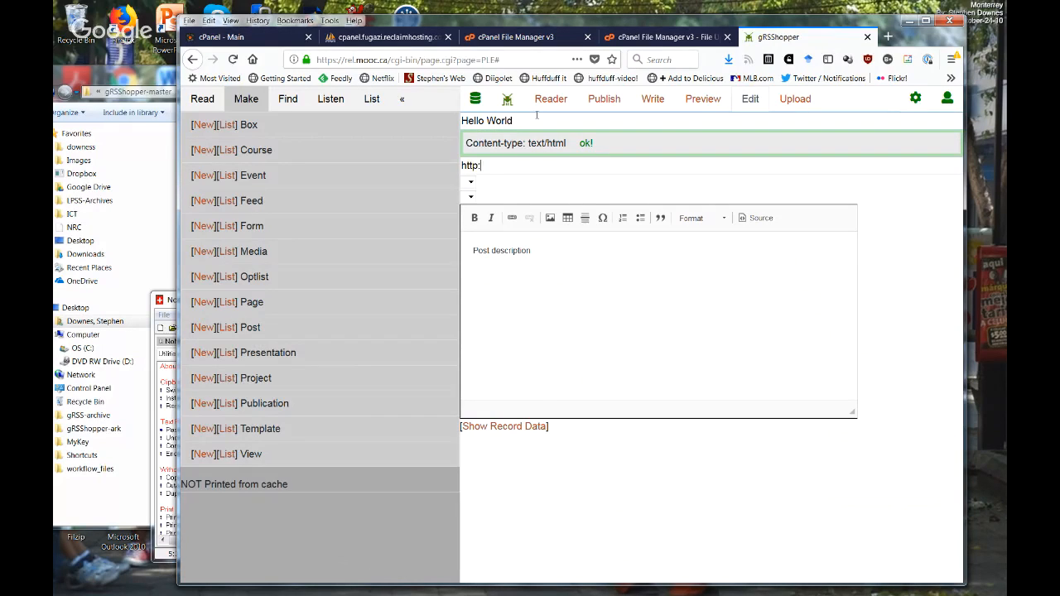
type("//www.downes.ca")
left_click_drag(578, 282, 423, 263)
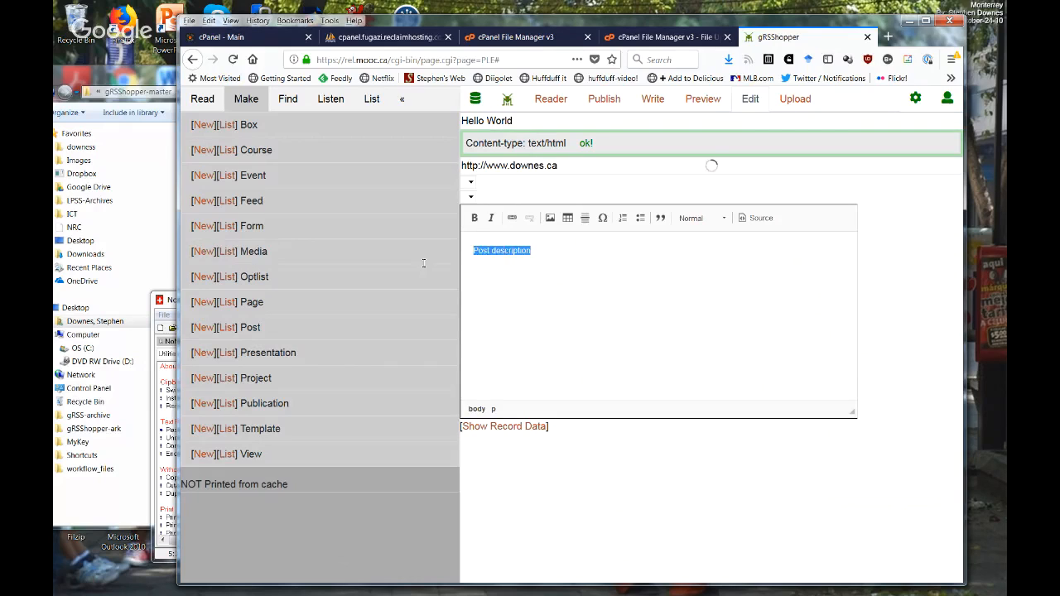
type("Jhello")
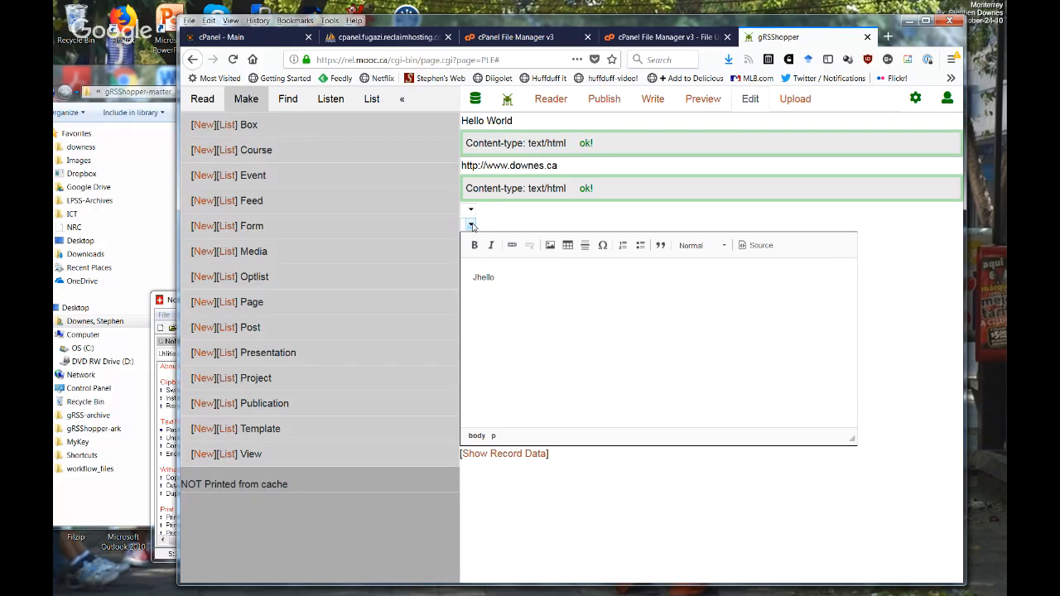
left_click(894, 446)
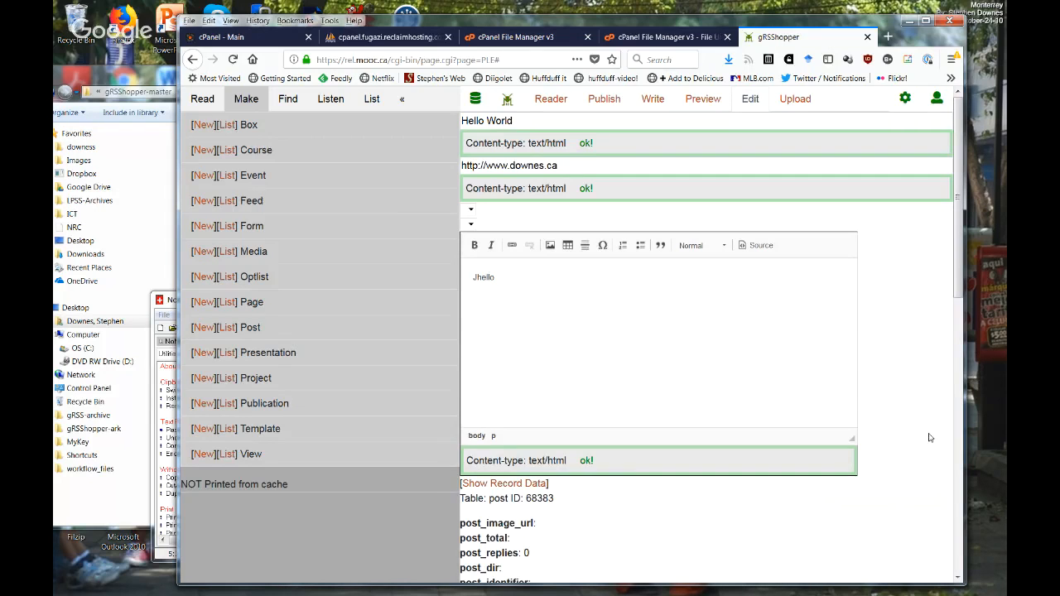
Find the new post's ID in its record data and select it
scroll(908, 382, "down", 2)
scroll(907, 381, "down", 5)
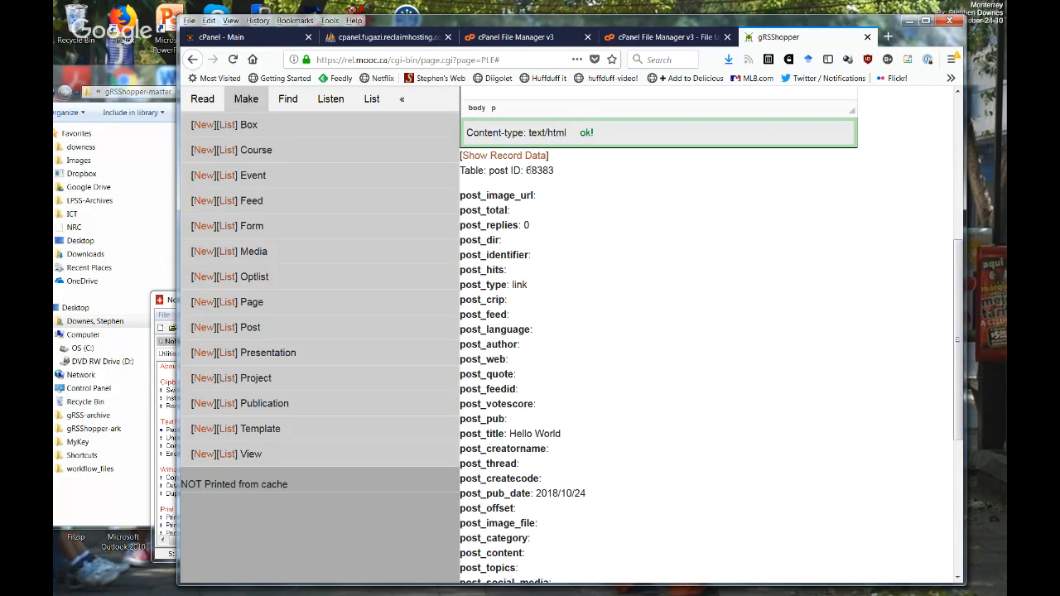
left_click_drag(527, 171, 560, 174)
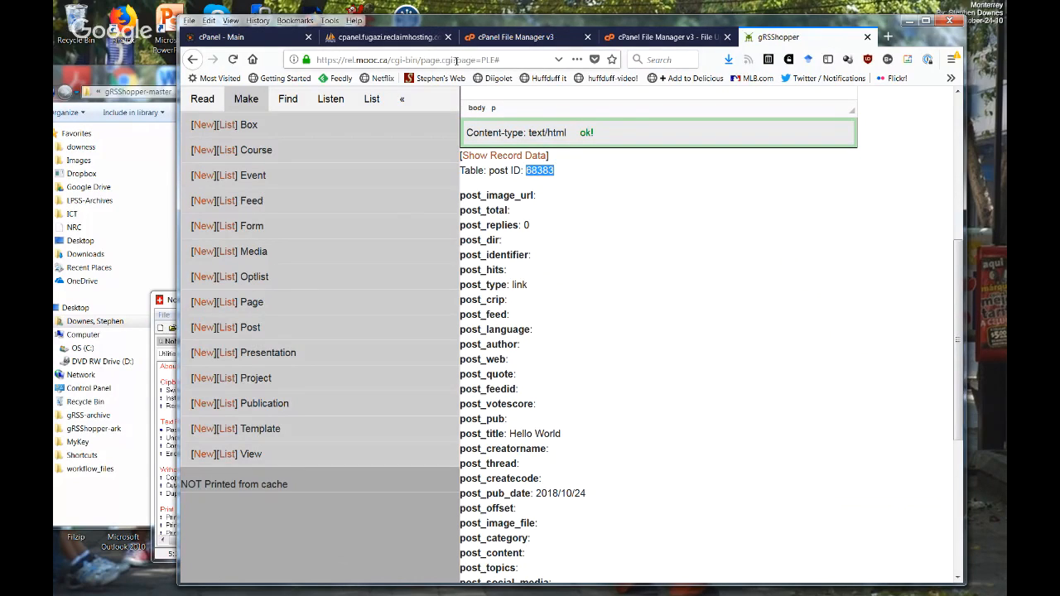
Copy the current page address into a new browser tab and change its query to post=
left_click_drag(455, 61, 513, 63)
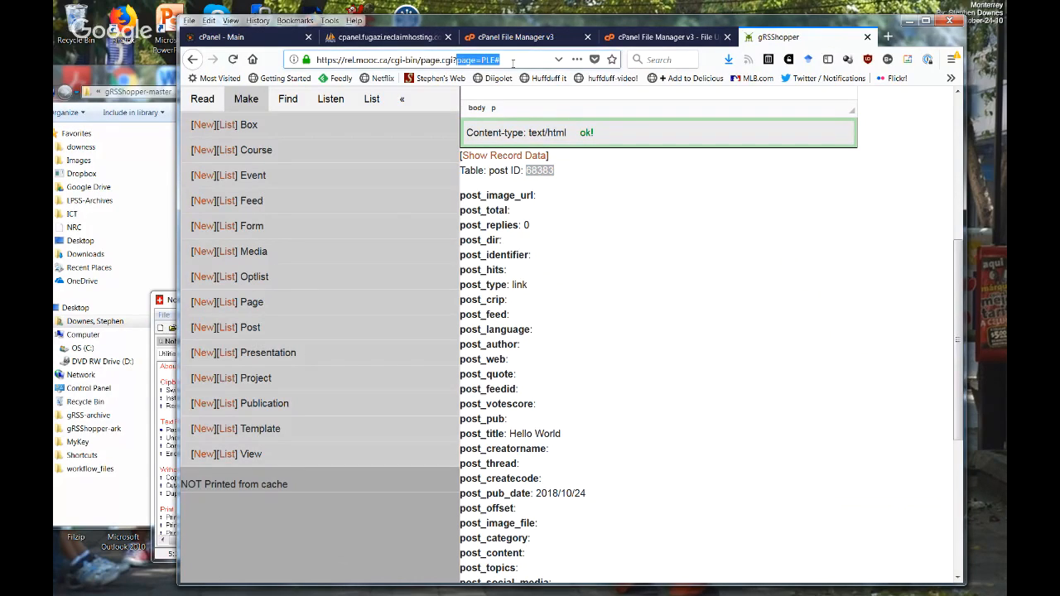
left_click(377, 60)
triple_click(377, 59)
right_click(377, 59)
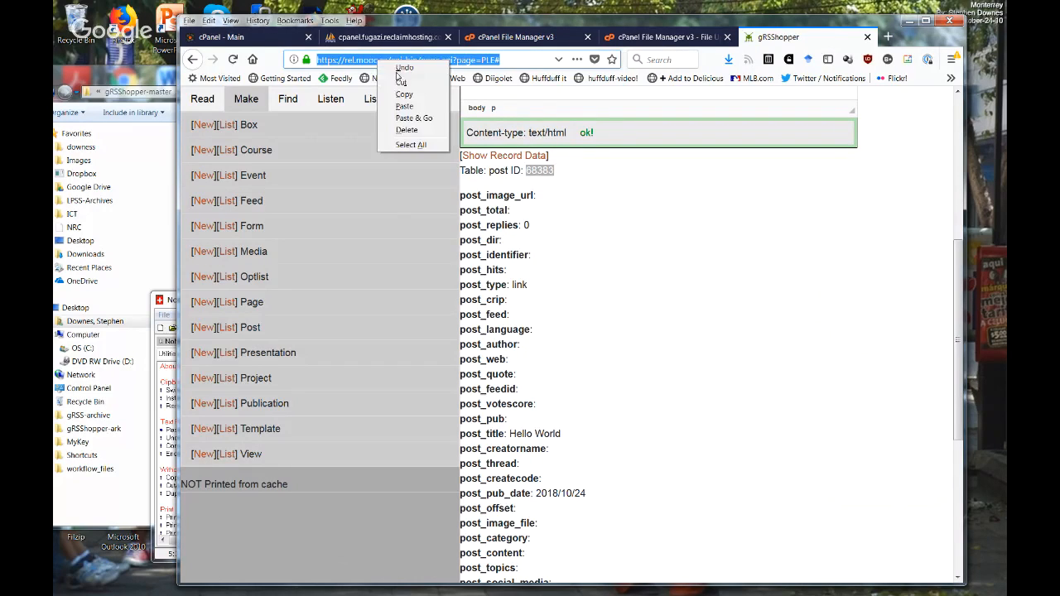
left_click(397, 91)
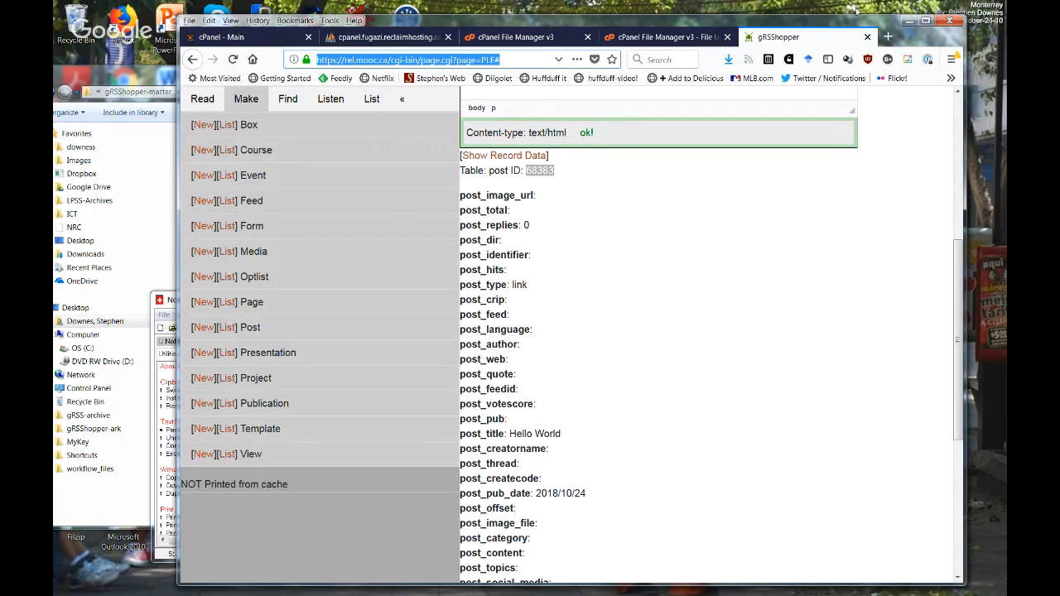
left_click(888, 36)
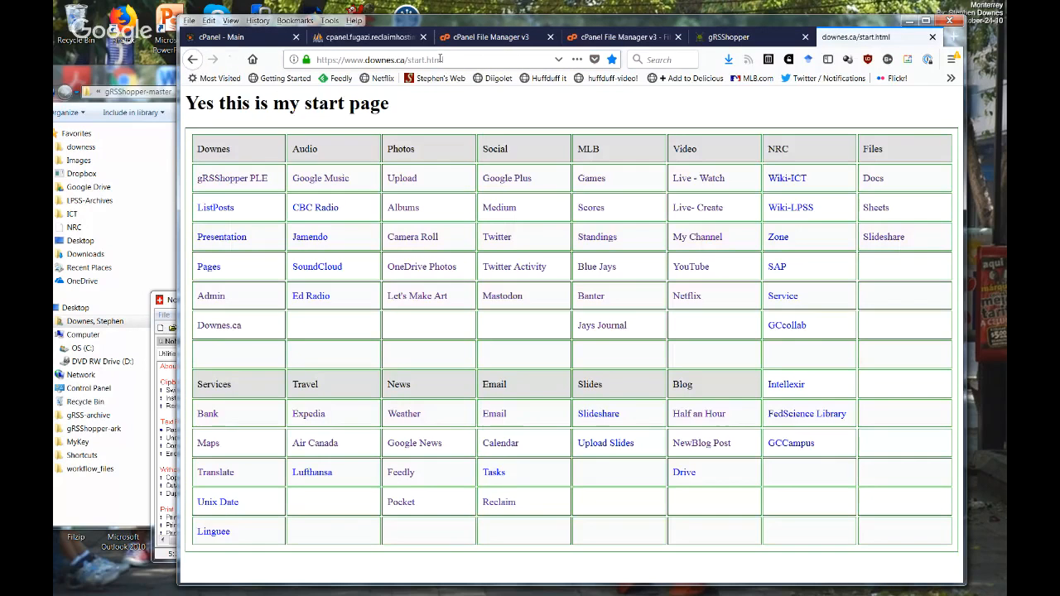
left_click(440, 58)
key("ctrl+v")
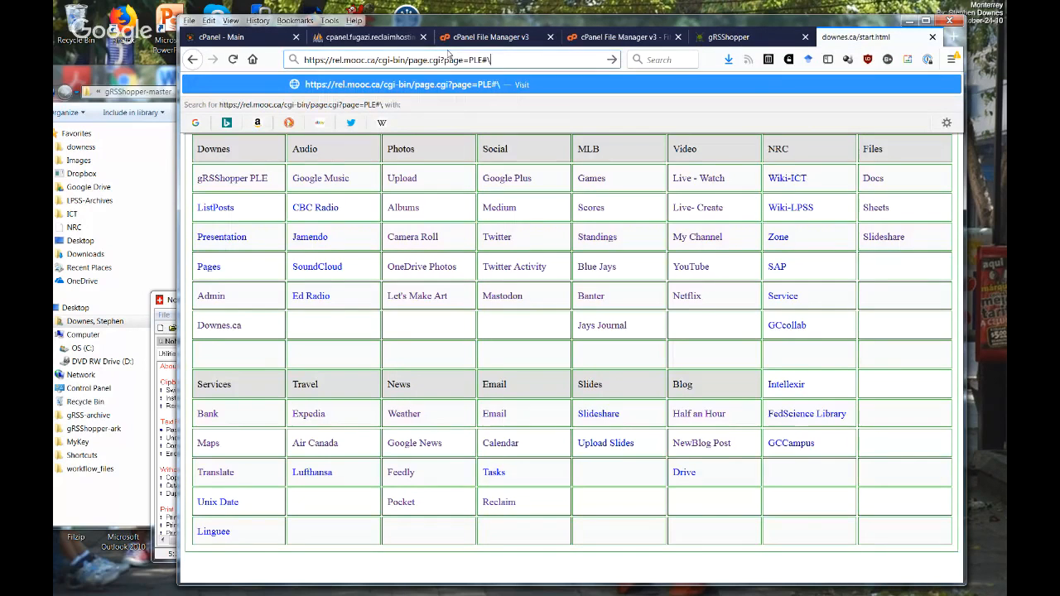
key("BackSpace")
key("BackSpace")
key("BackSpace")
key("BackSpace")
key("BackSpace")
key("BackSpace")
key("BackSpace")
key("BackSpace")
key("BackSpace")
key("BackSpace")
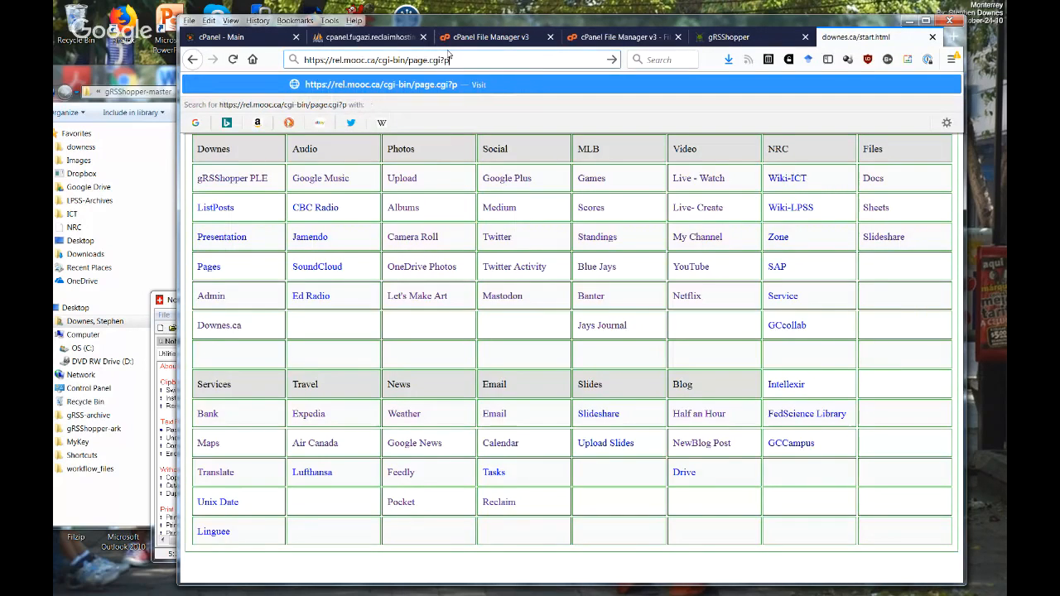
type("ost=")
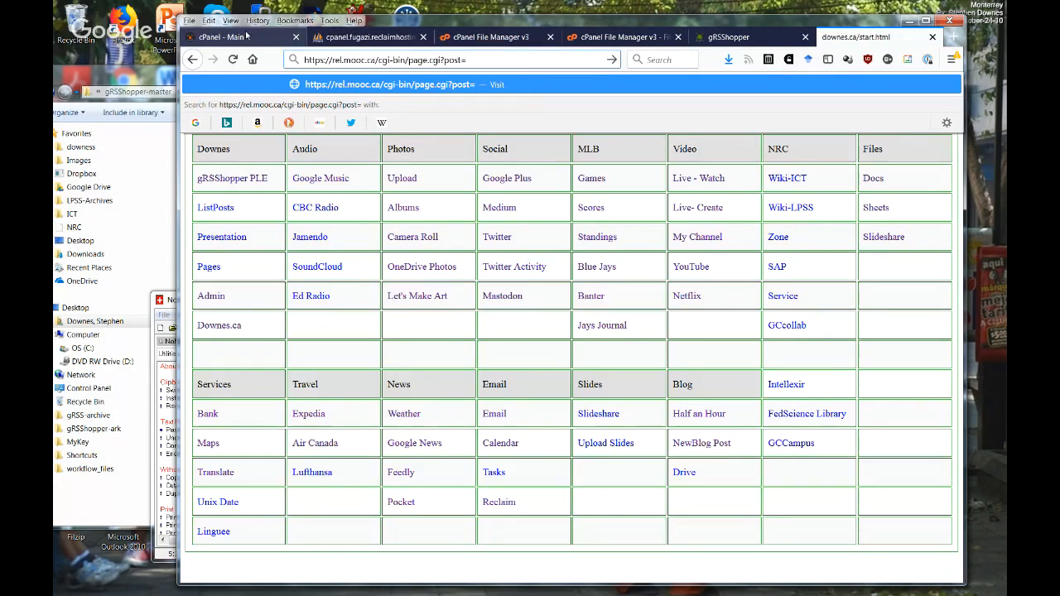
Copy the post ID from the record data, complete the new address as page.cgi?post=68383 and load the post page
left_click(714, 37)
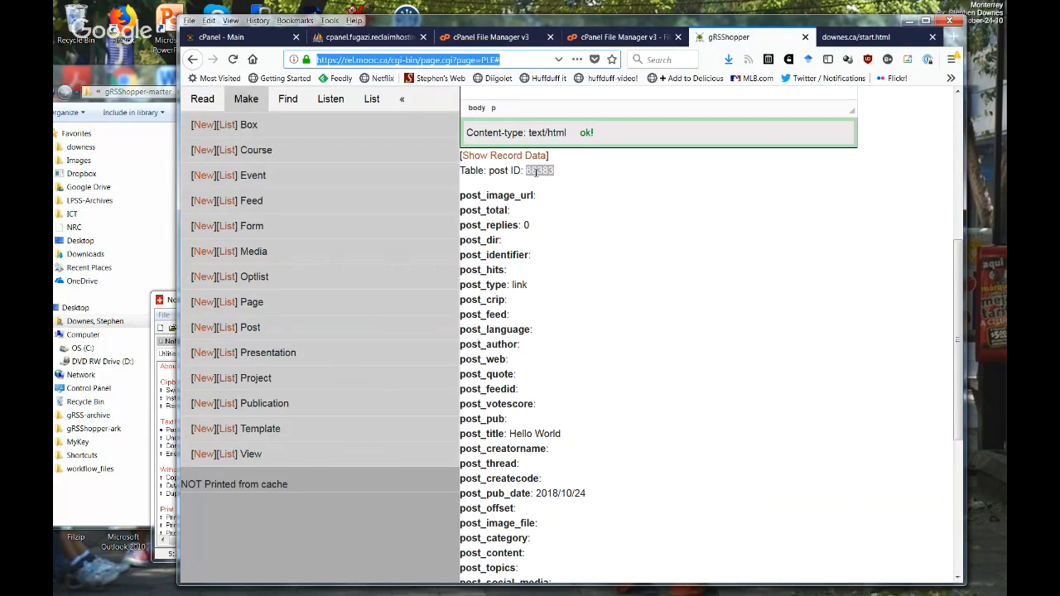
right_click(536, 172)
left_click(572, 182)
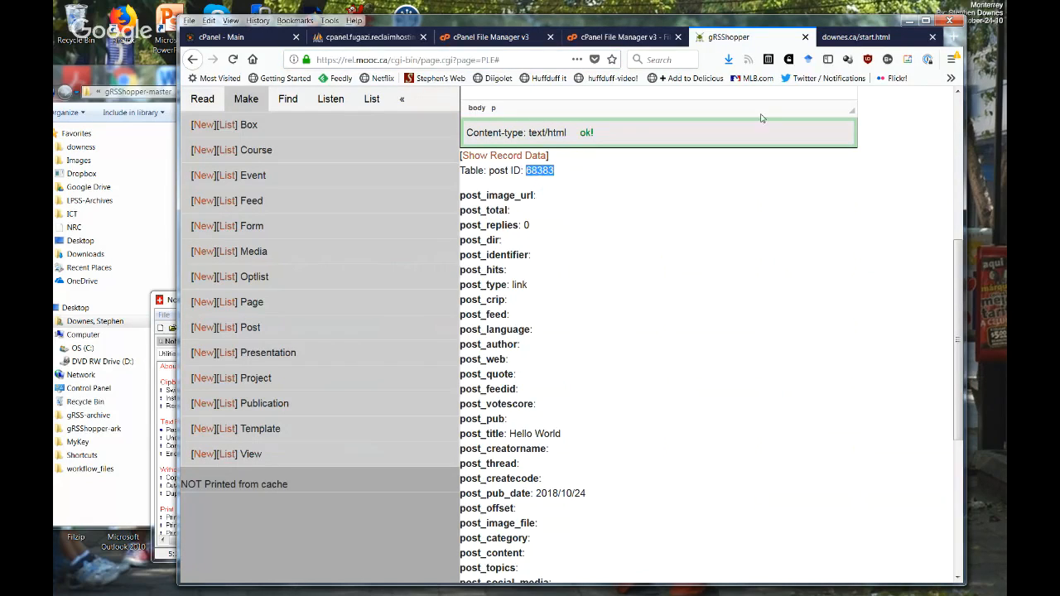
left_click(853, 37)
left_click(480, 60)
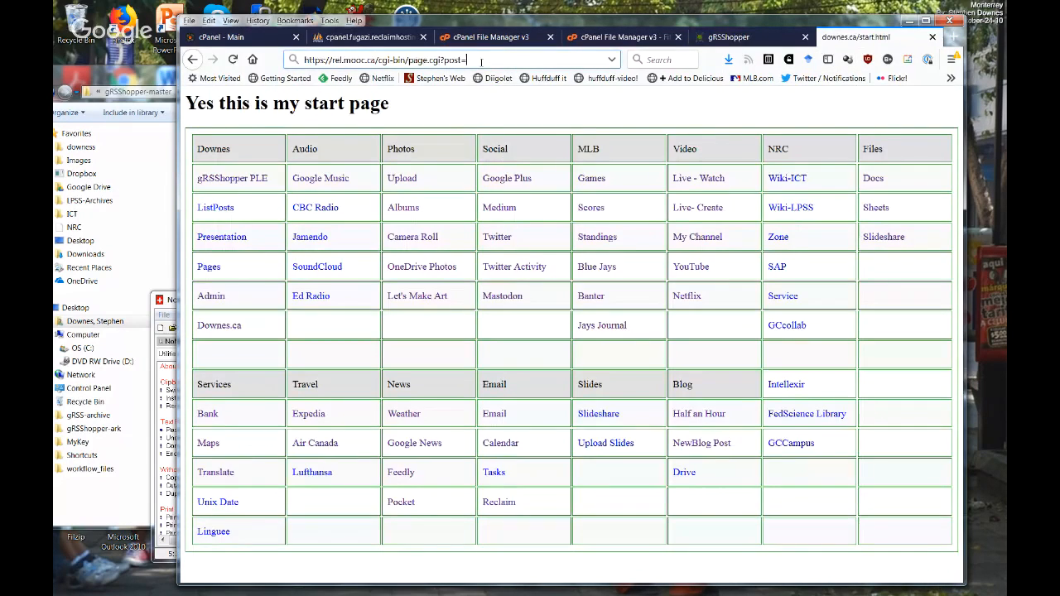
left_click_drag(377, 60, 400, 60)
left_click(480, 60)
type("68383")
key("Return")
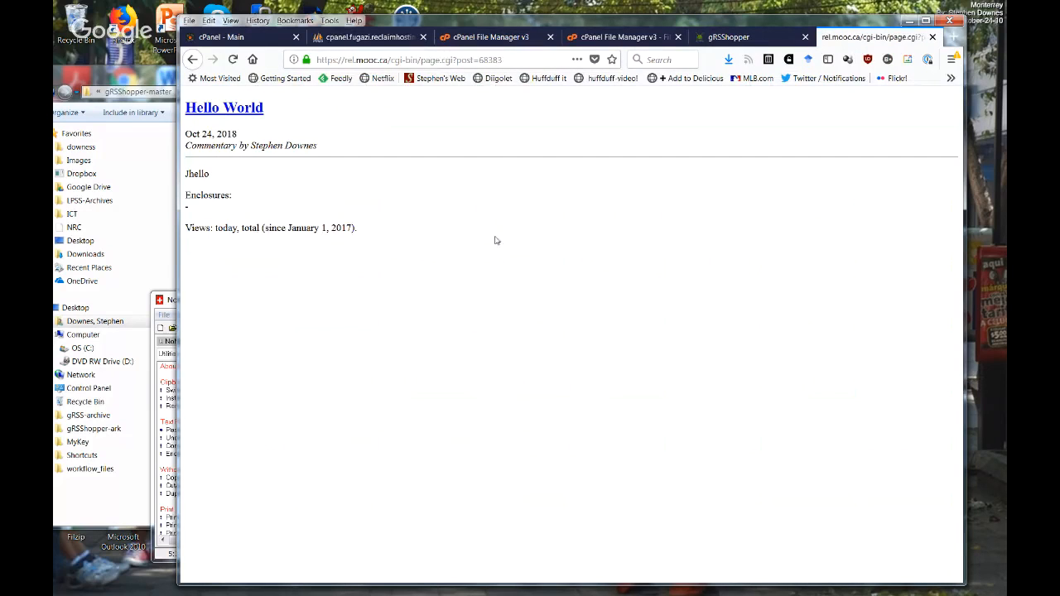
double_click(198, 174)
left_click(583, 253)
left_click_drag(391, 60, 454, 59)
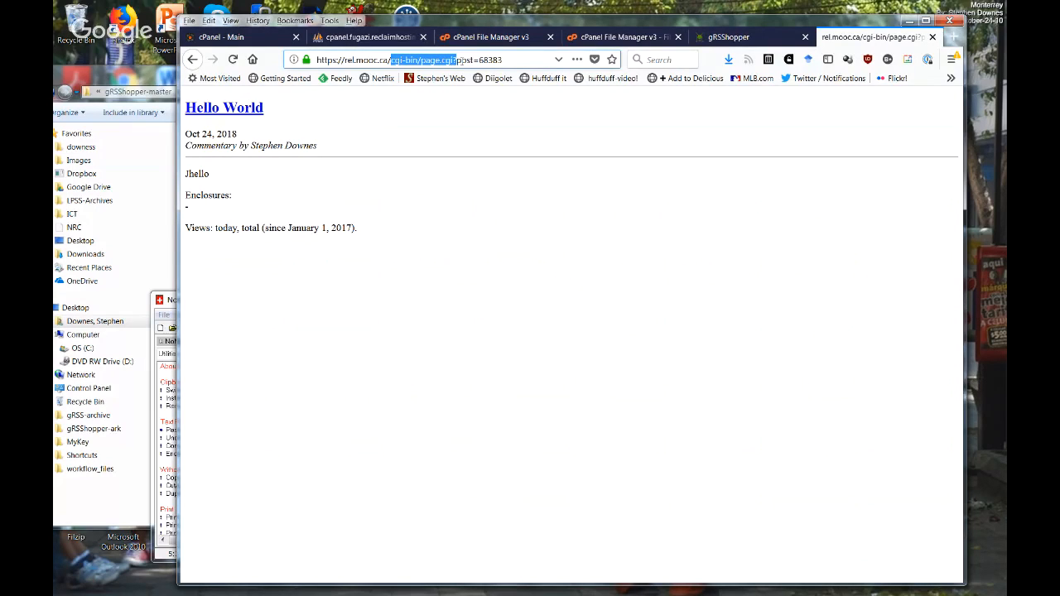
key("BackSpace")
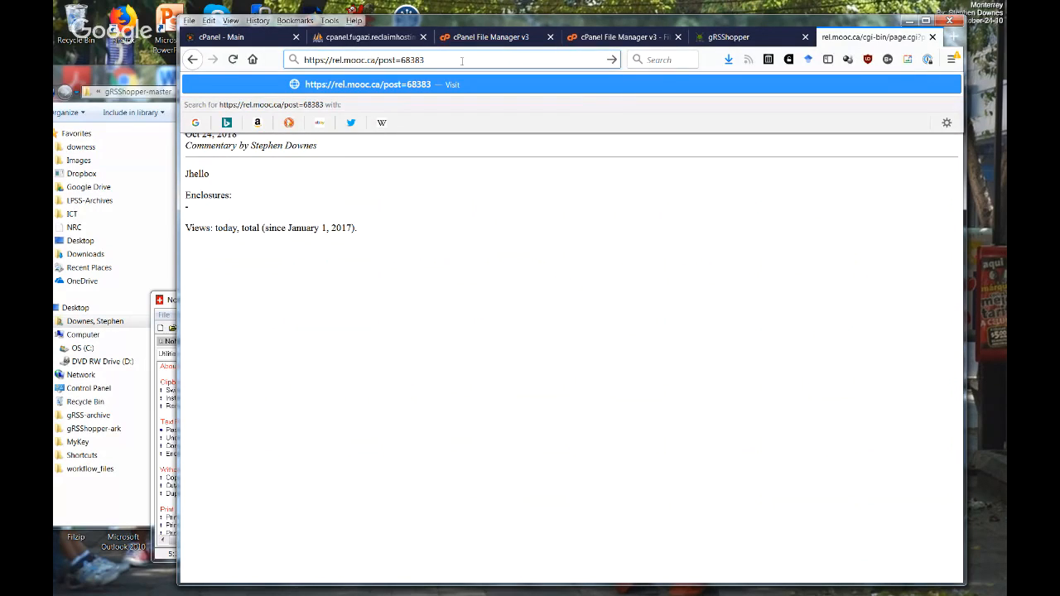
key("Escape")
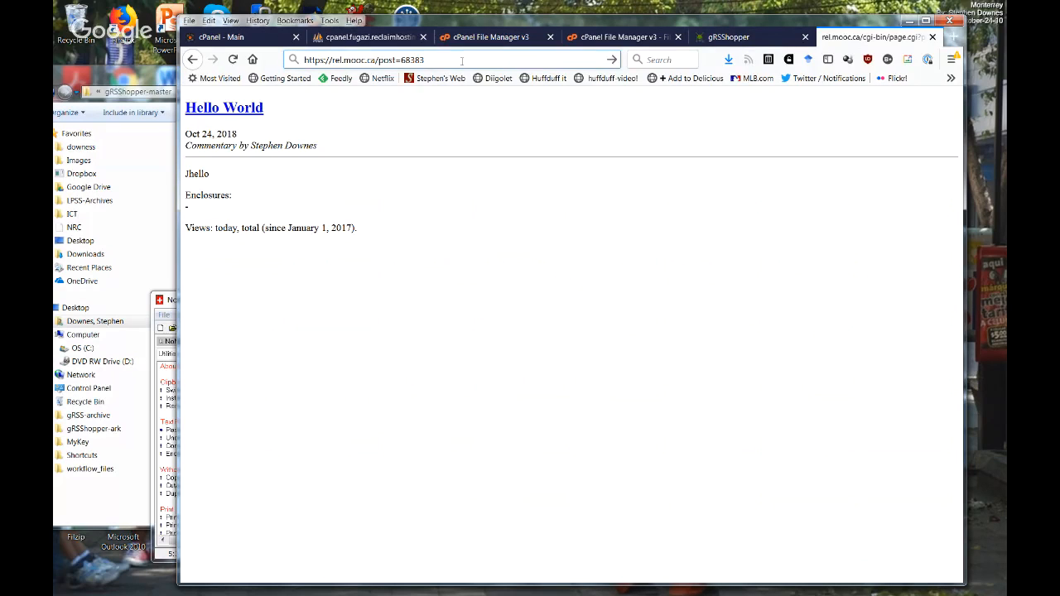
key("BackSpace")
type("/")
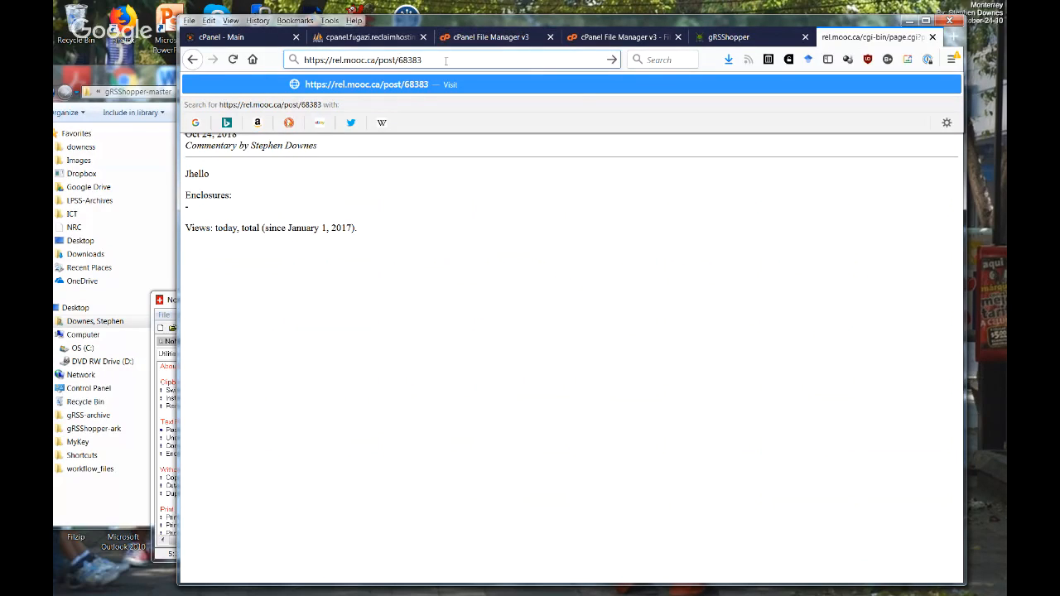
left_click(542, 164)
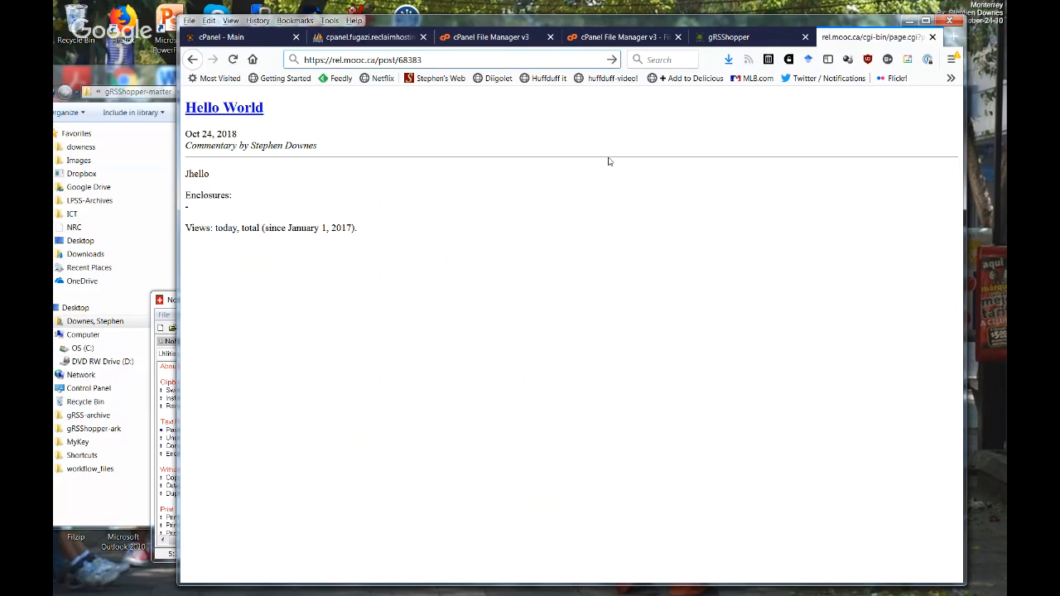
key("Return")
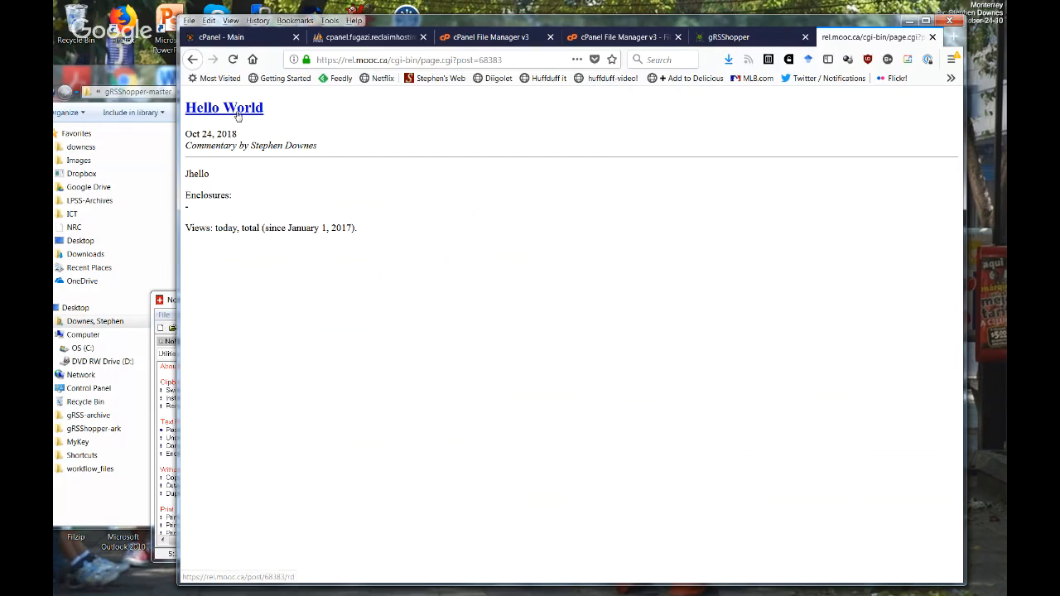
Test the post's Hello World title link, go back, and switch to the gRSShopper editing page
left_click(203, 112)
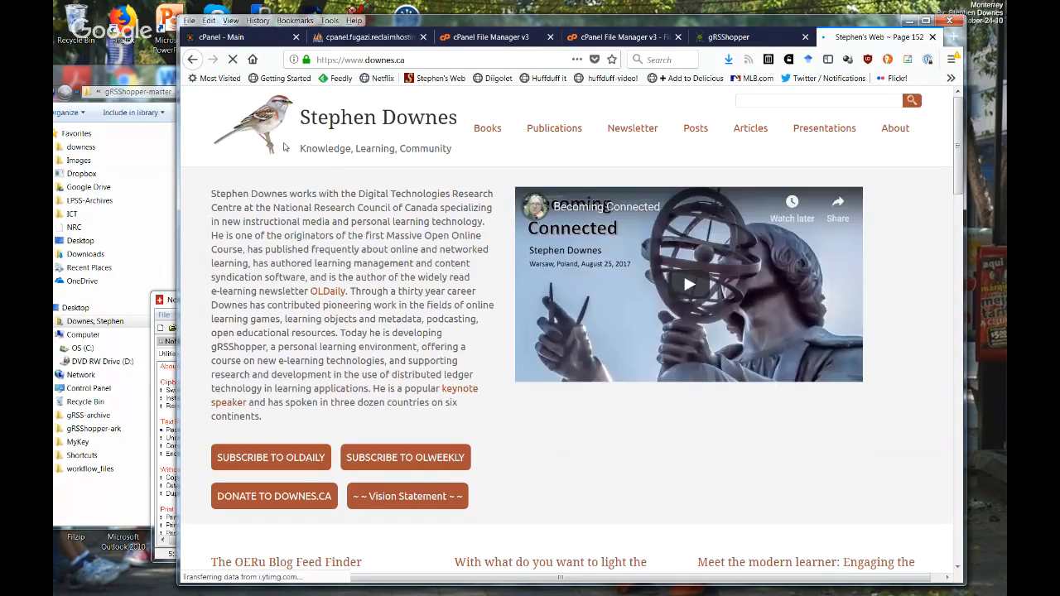
key("alt+Left")
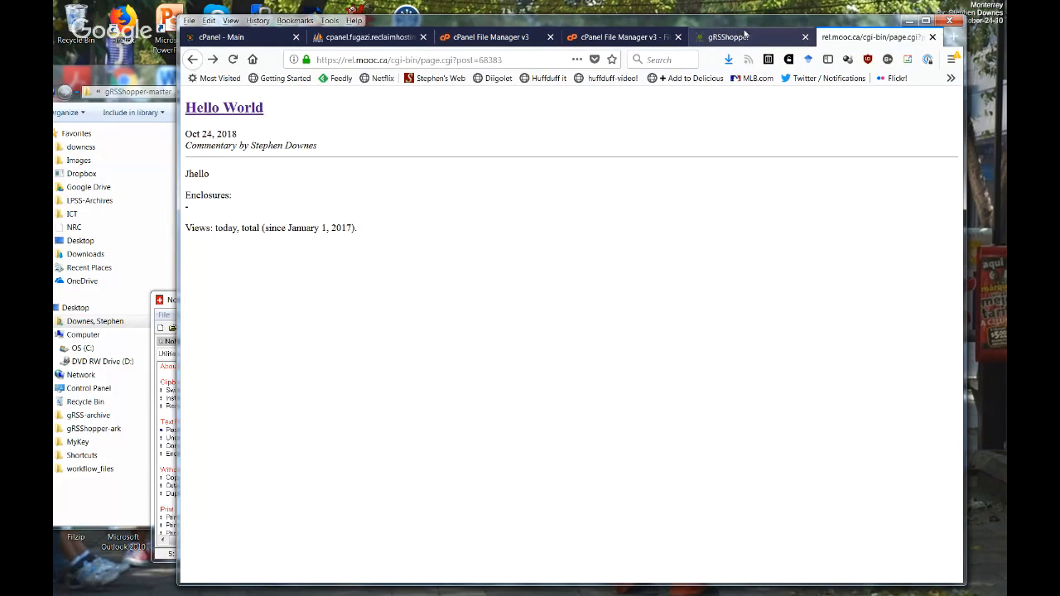
left_click(746, 37)
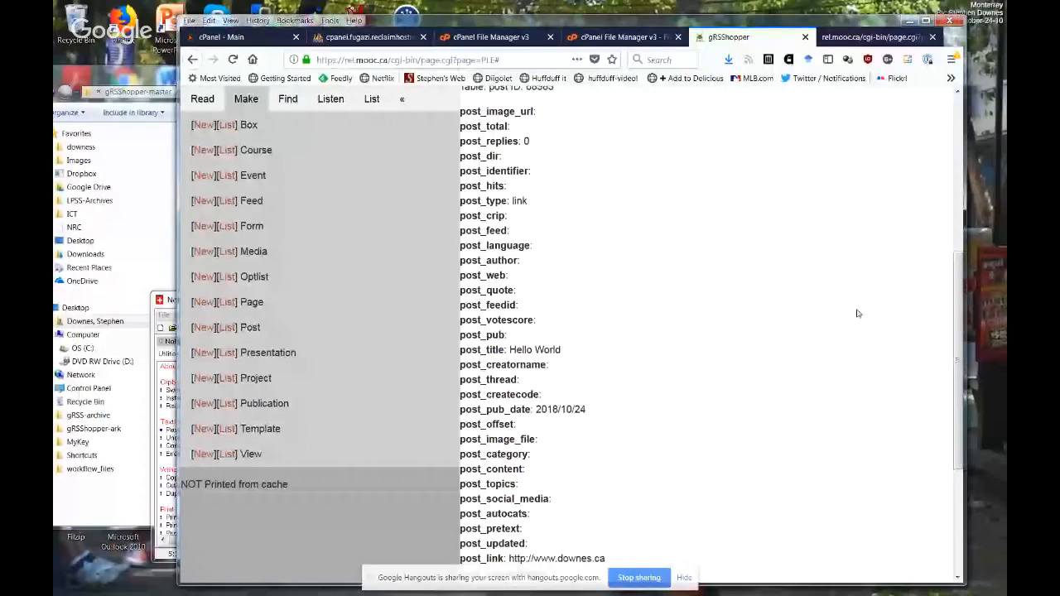
Open the gRSShopper administration area, look over the Database page and display the General information settings
scroll(857, 310, "up", 3)
scroll(857, 309, "up", 2)
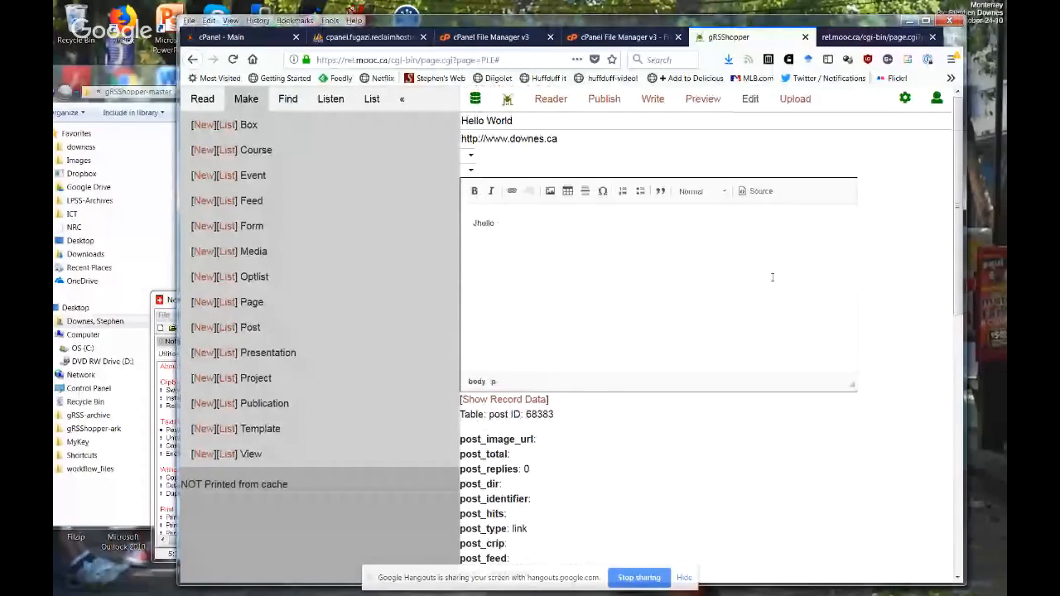
left_click(906, 99)
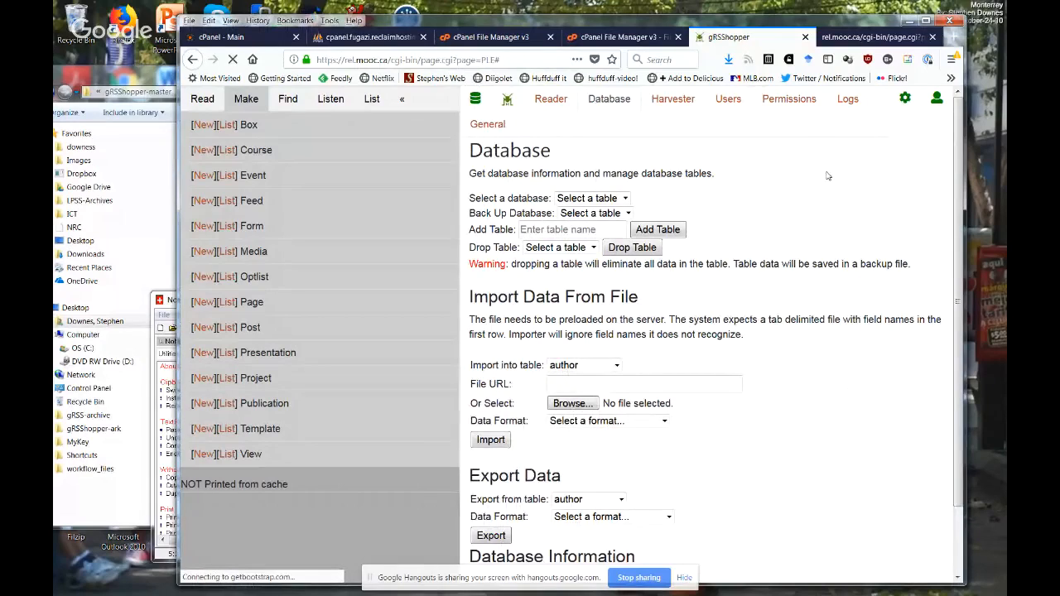
scroll(823, 175, "down", 2)
scroll(804, 197, "up", 2)
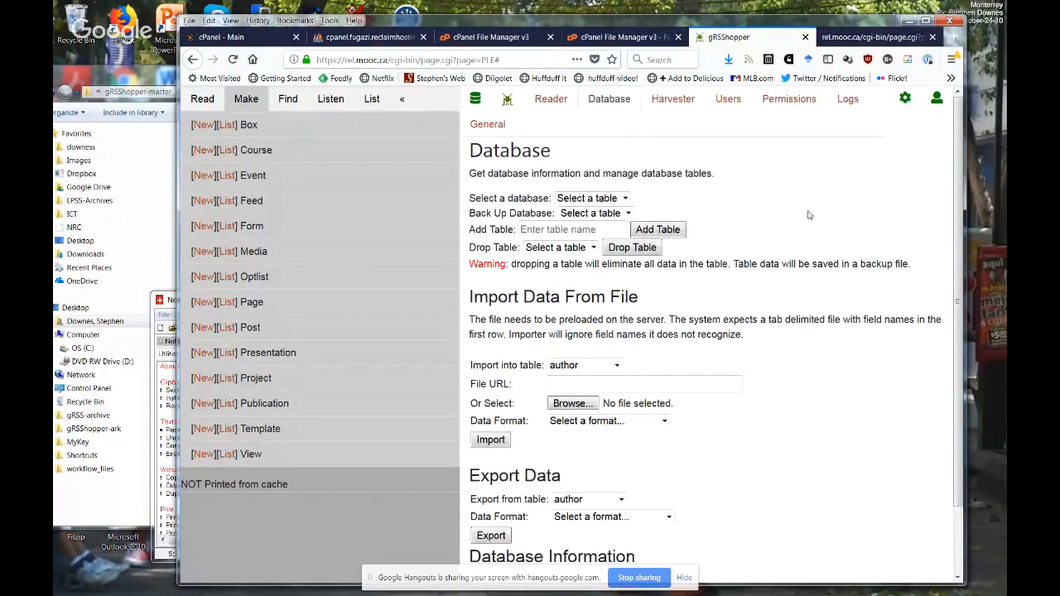
left_click(487, 126)
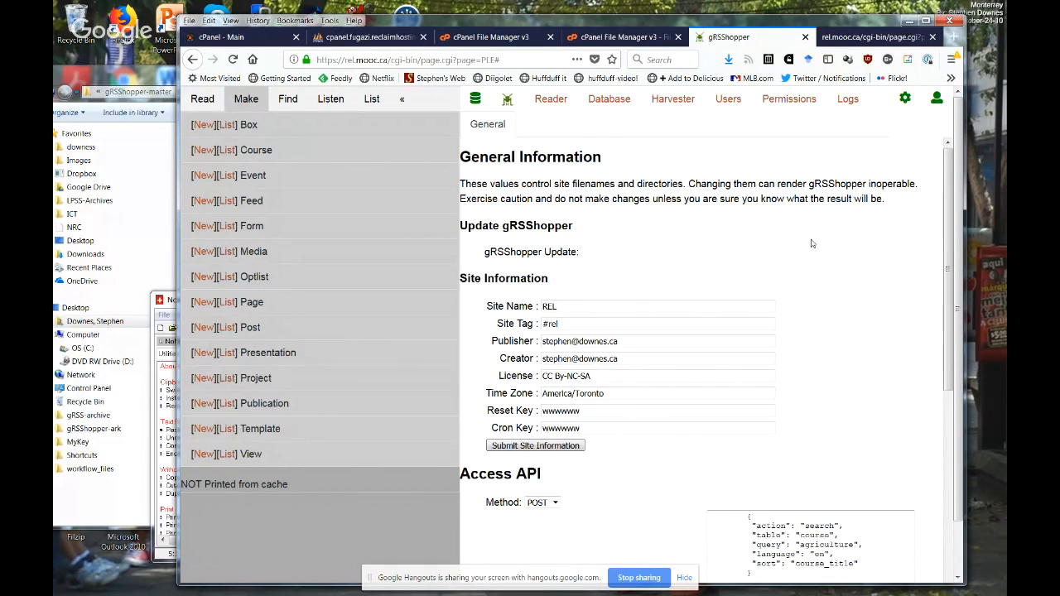
Look over the Site Information and Access API settings, and reload the gRSShopper page
scroll(812, 244, "down", 2)
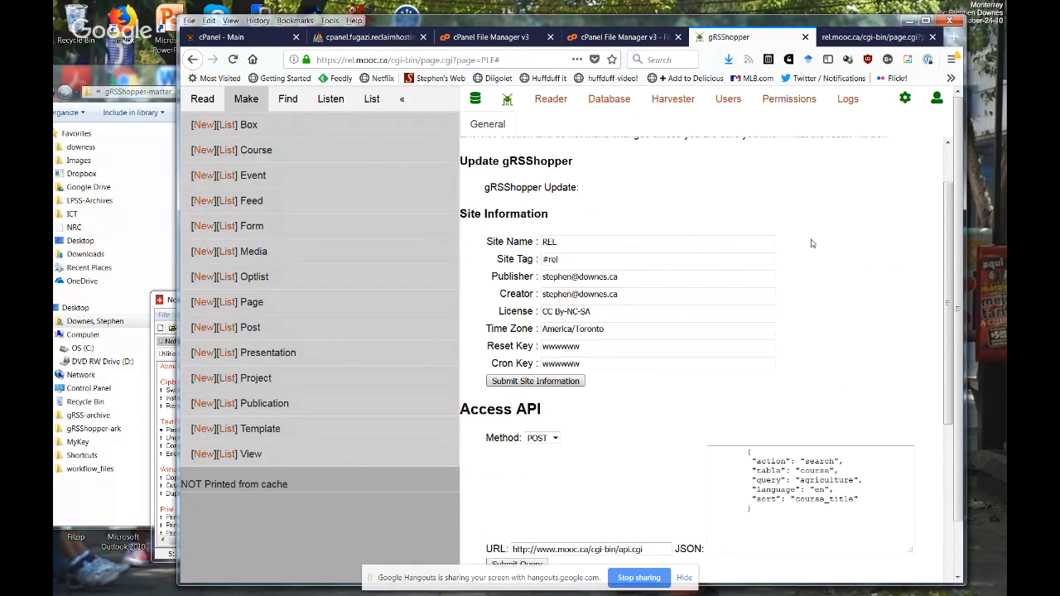
scroll(770, 247, "up", 2)
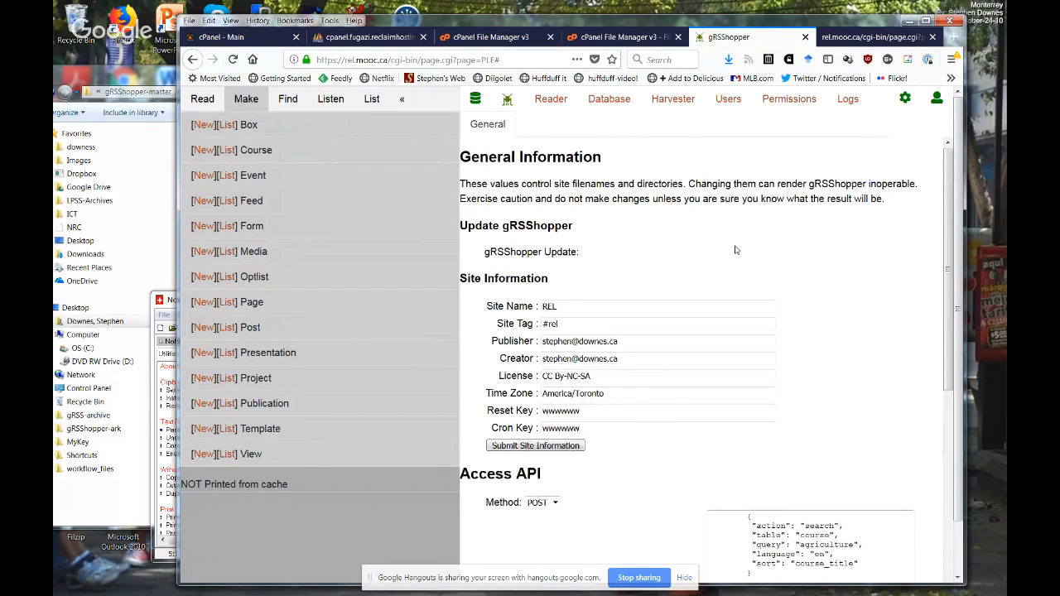
scroll(688, 243, "down", 4)
scroll(689, 243, "up", 4)
right_click(548, 209)
left_click(757, 236)
right_click(688, 223)
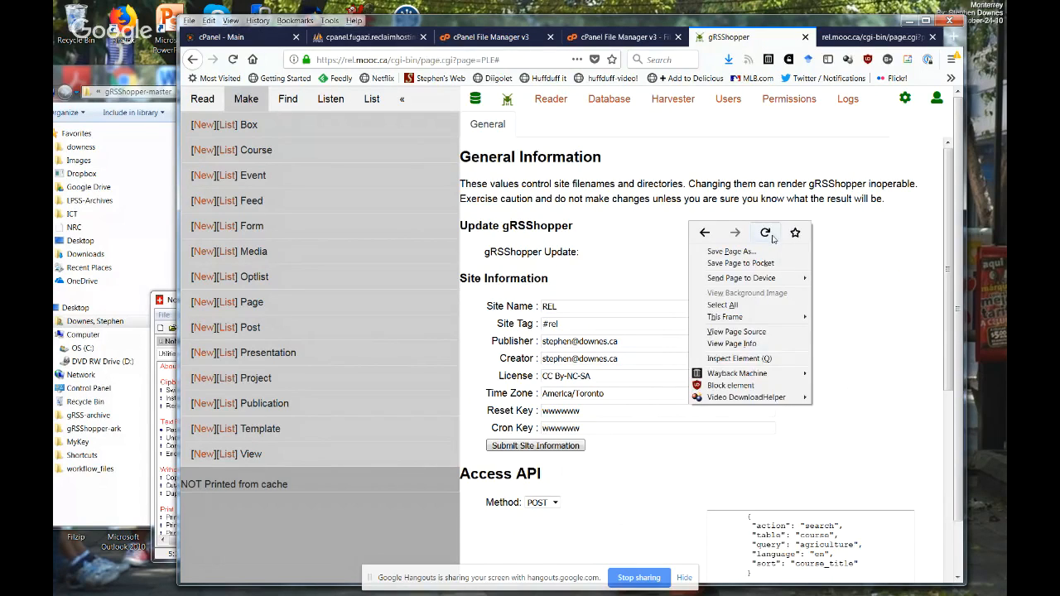
left_click(776, 237)
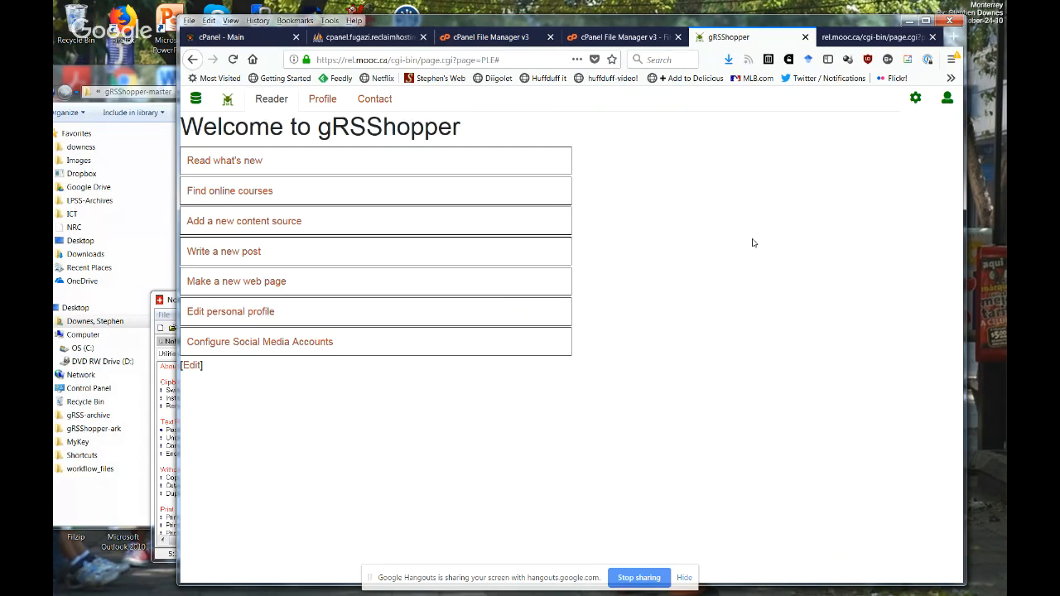
Display the content types available for making and list the site's existing posts
left_click(196, 99)
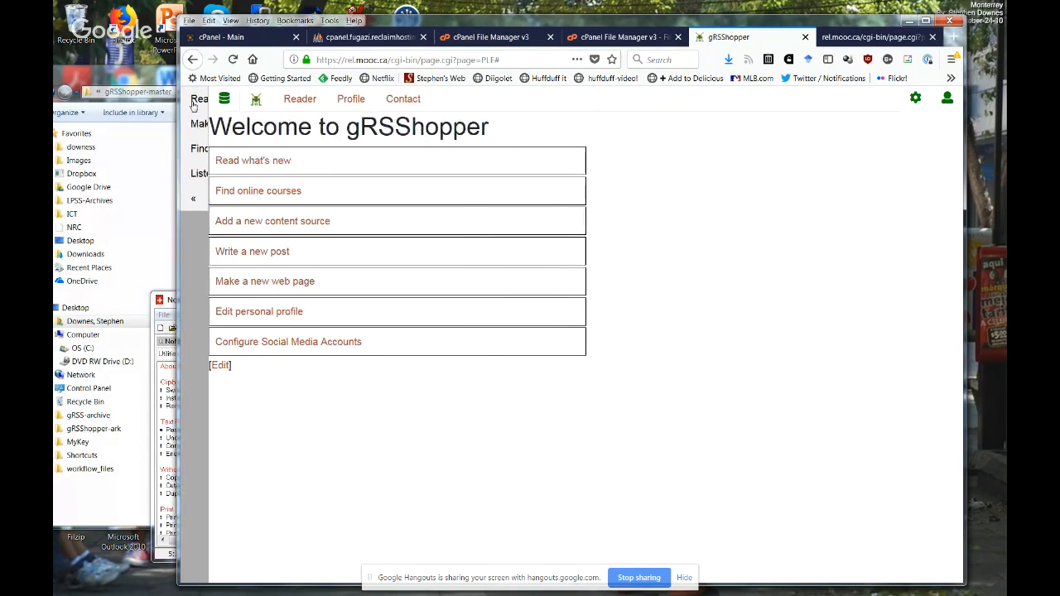
left_click(244, 103)
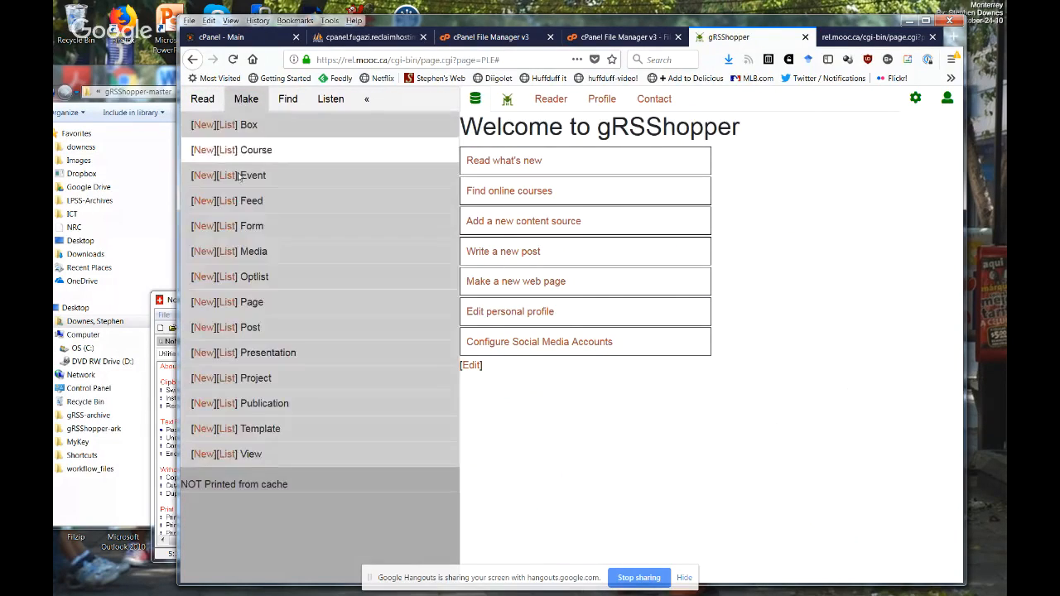
left_click(228, 328)
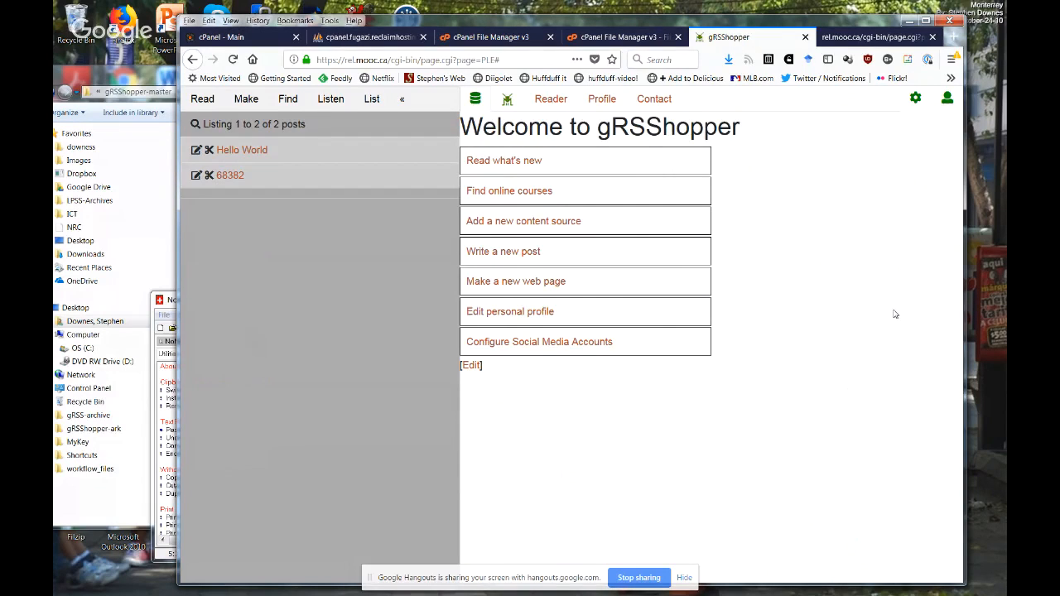
Reopen the General information settings in the administration area and check the gRSShopper update status
left_click(915, 97)
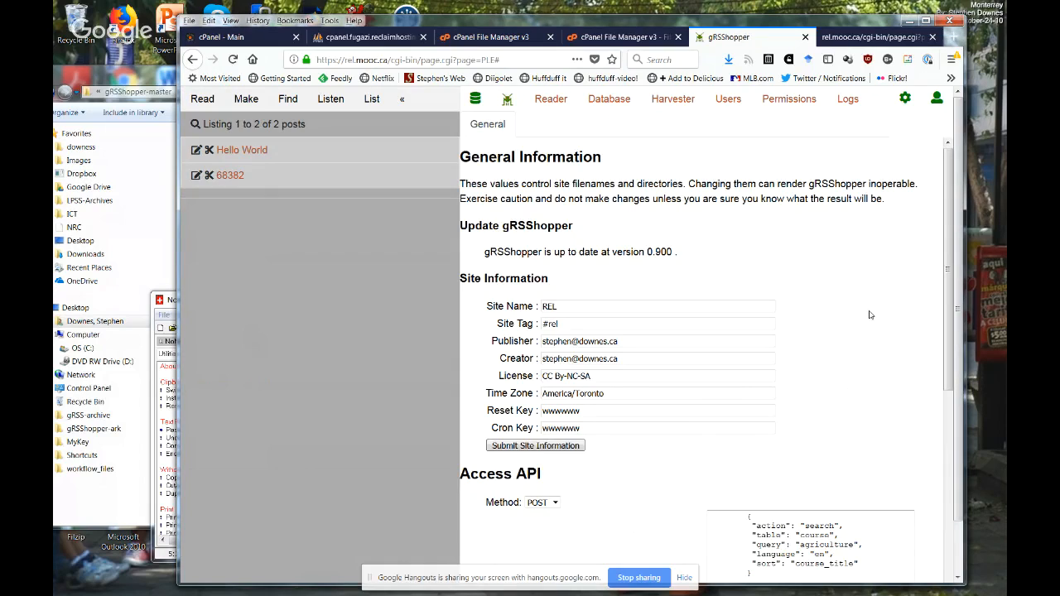
left_click(905, 99)
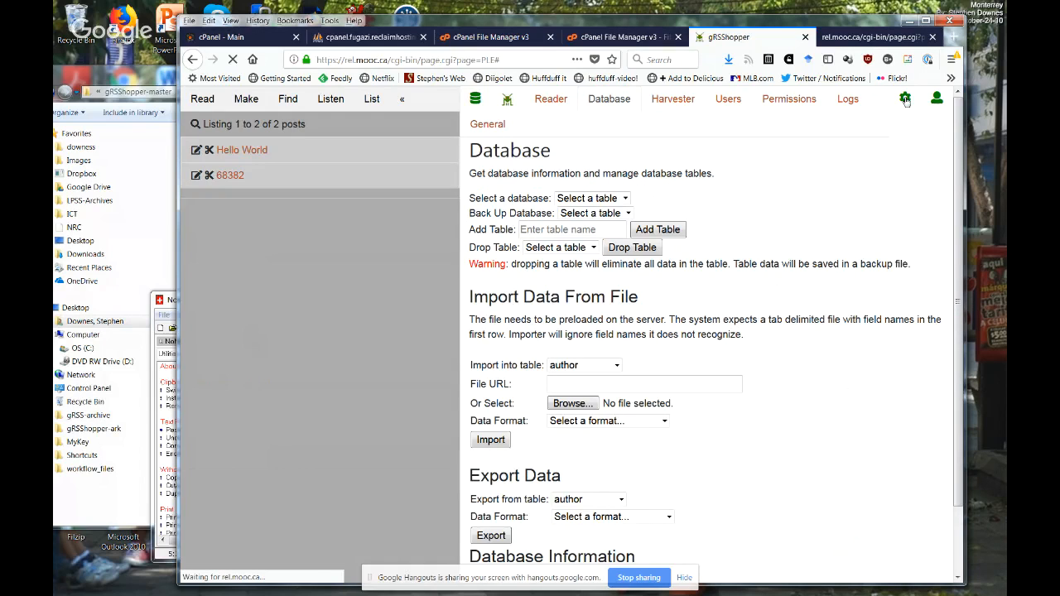
left_click(479, 125)
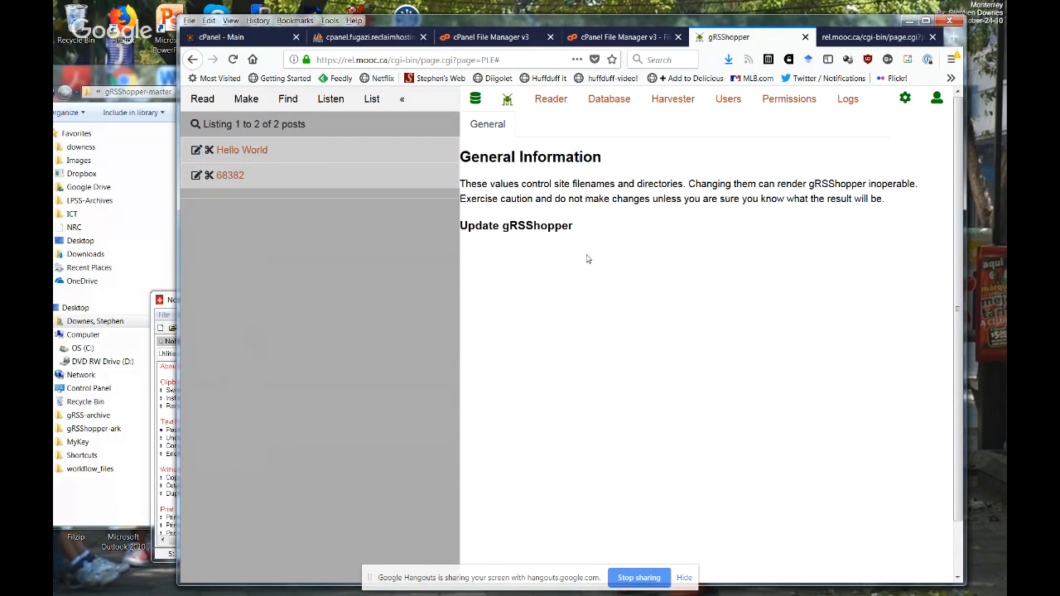
left_click_drag(486, 253, 694, 255)
left_click(518, 251)
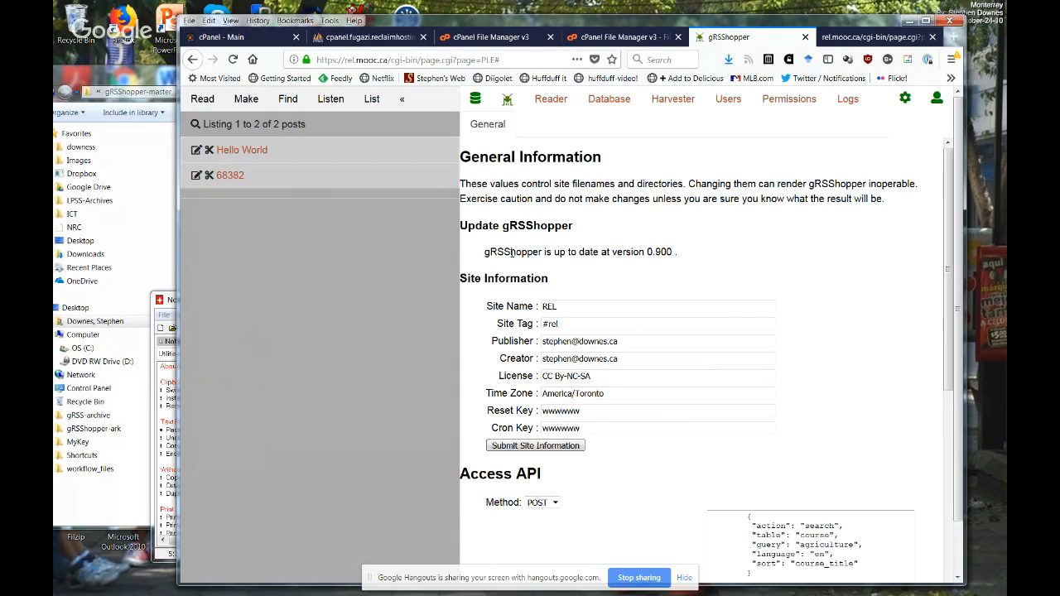